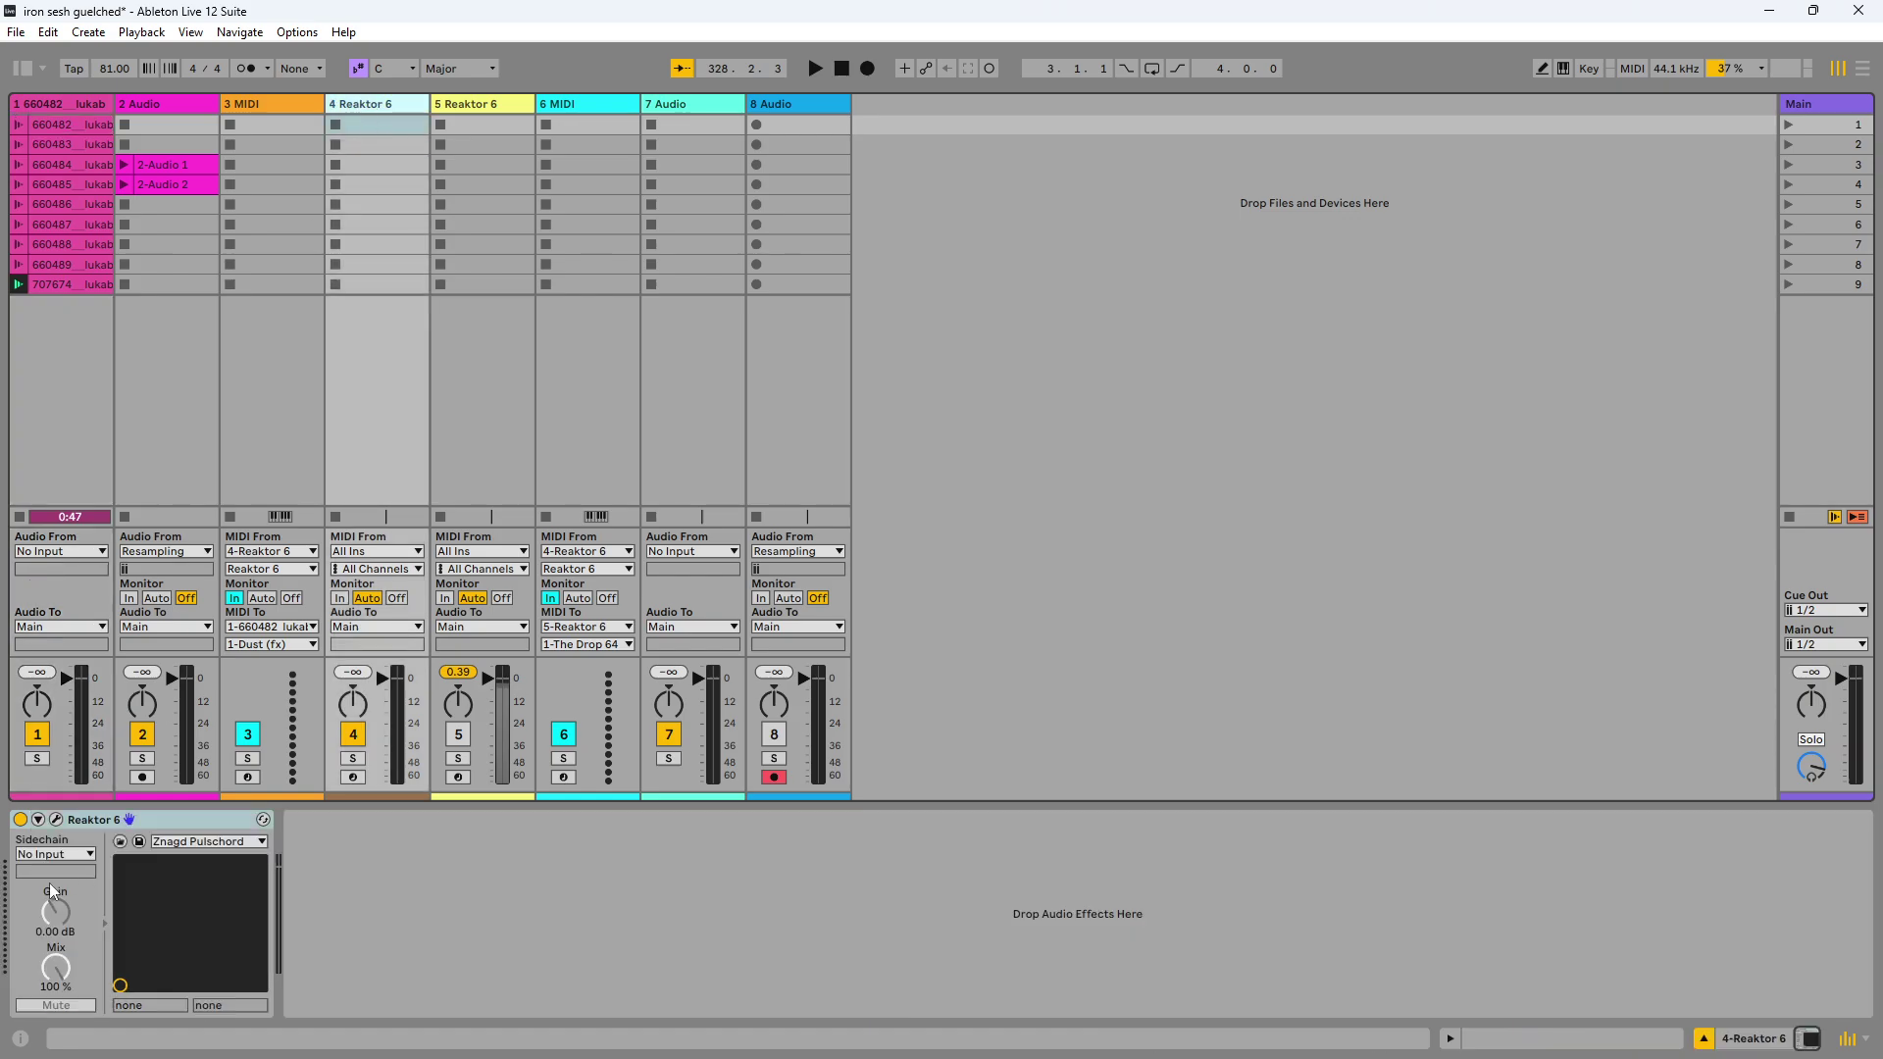
# Step: Open track 4's Reaktor window with the Spiral sequencer, move it higher and start playback
pyautogui.click(56, 819)
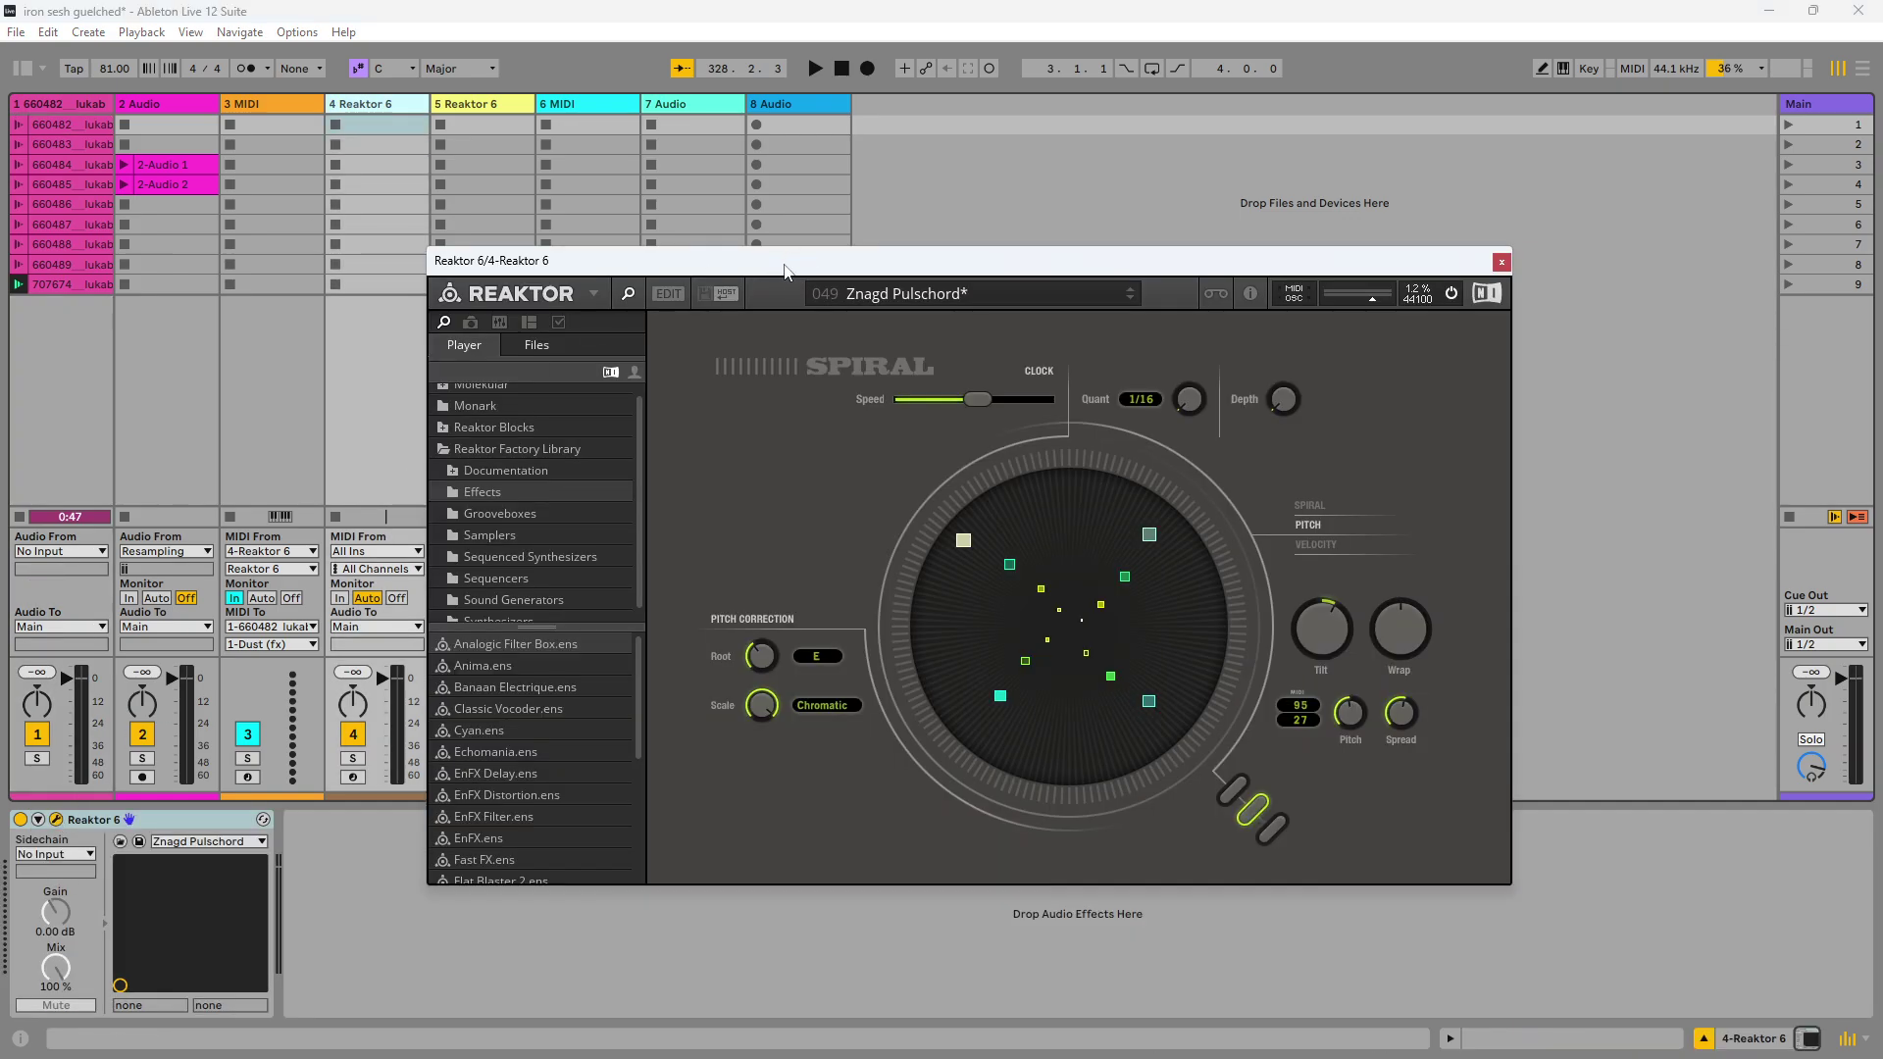
pyautogui.moveTo(784, 271); pyautogui.dragTo(933, 169)
pyautogui.click(815, 68)
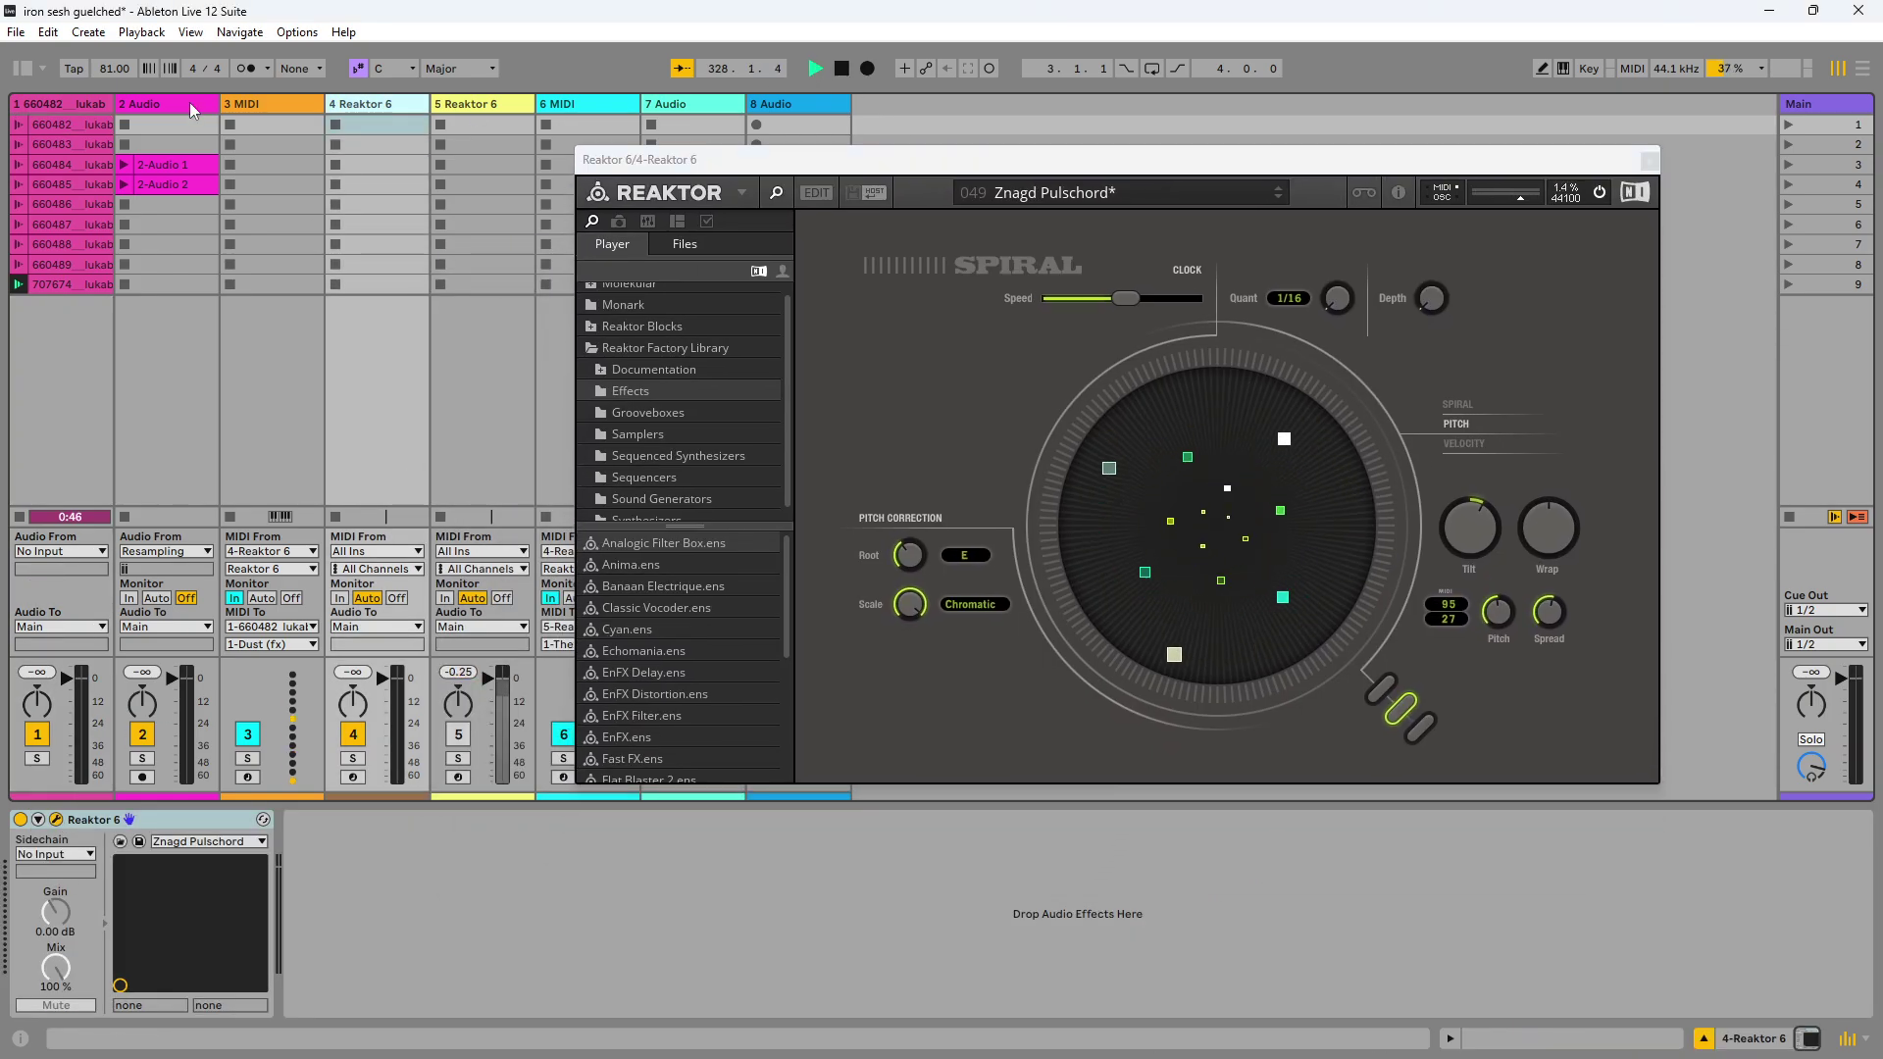
# Step: Show track 1's effect chain with the Spiral window moved aside, and open the Reaktor window of track 5
pyautogui.click(67, 105)
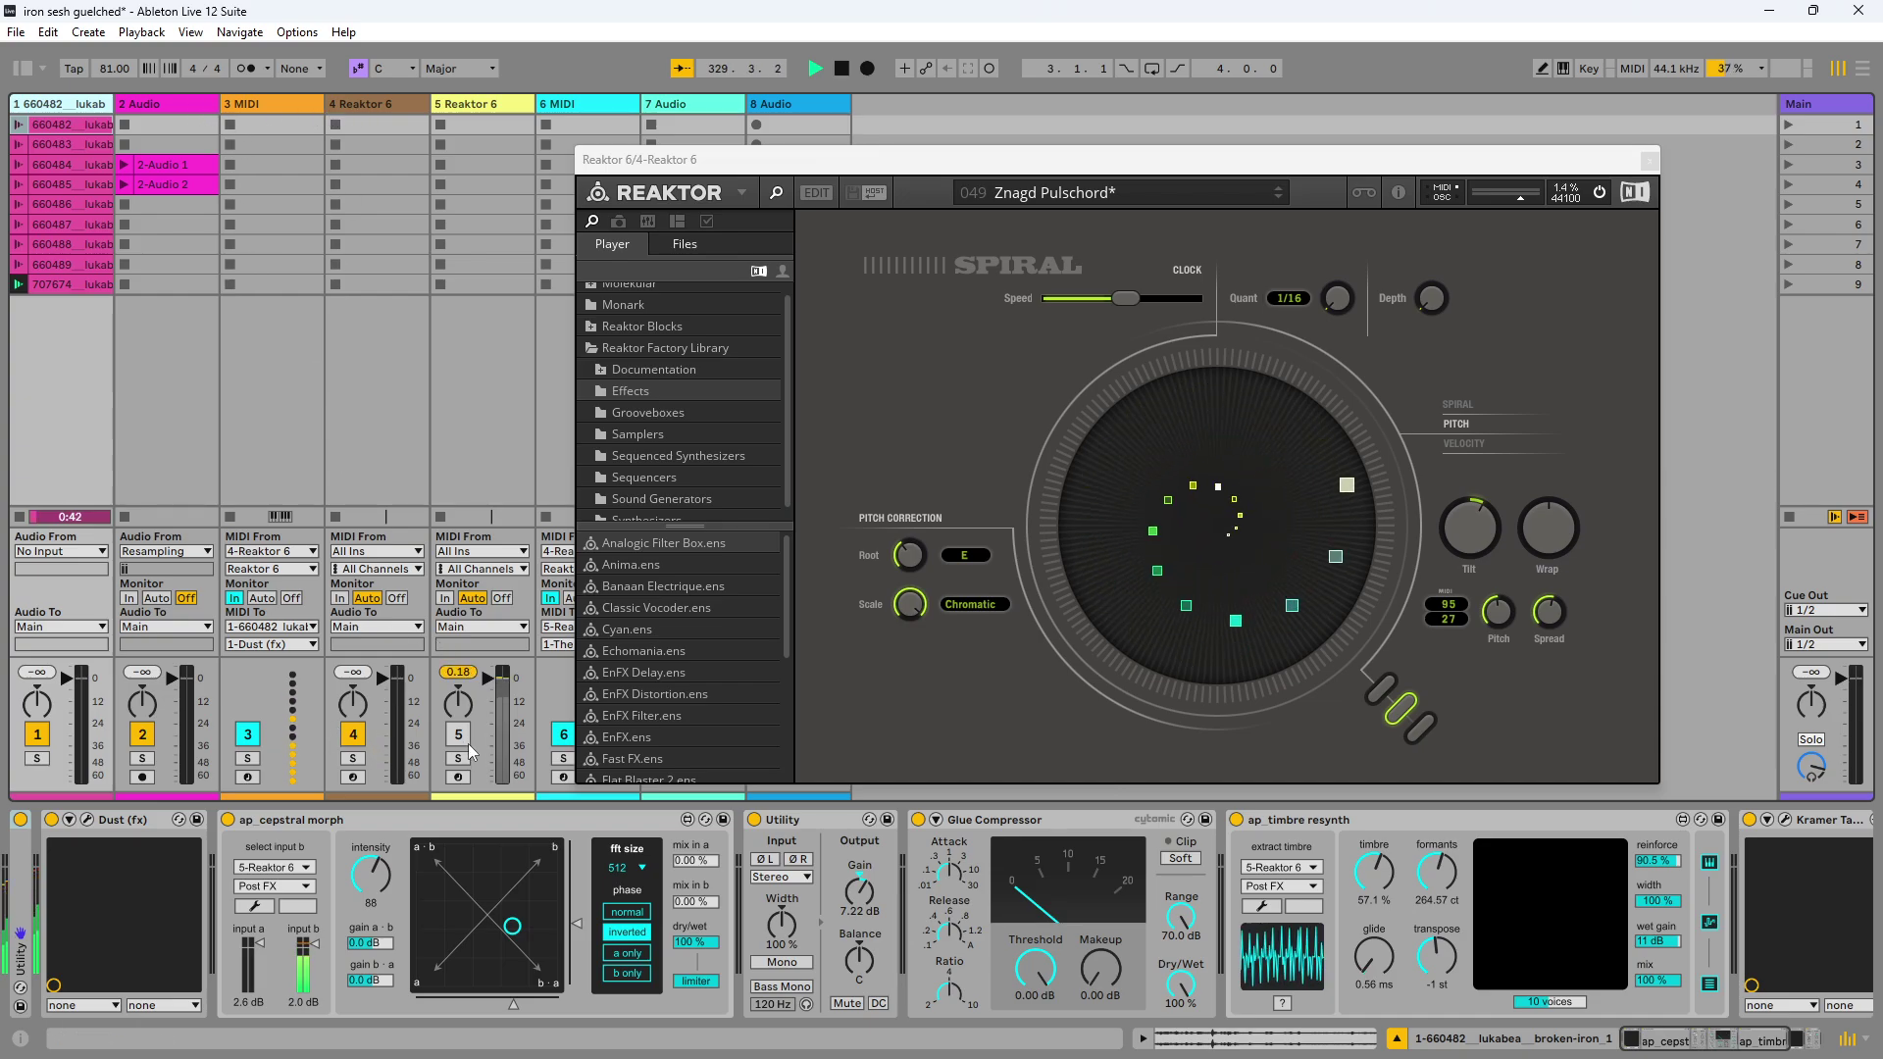
pyautogui.moveTo(688, 167); pyautogui.dragTo(1028, 47)
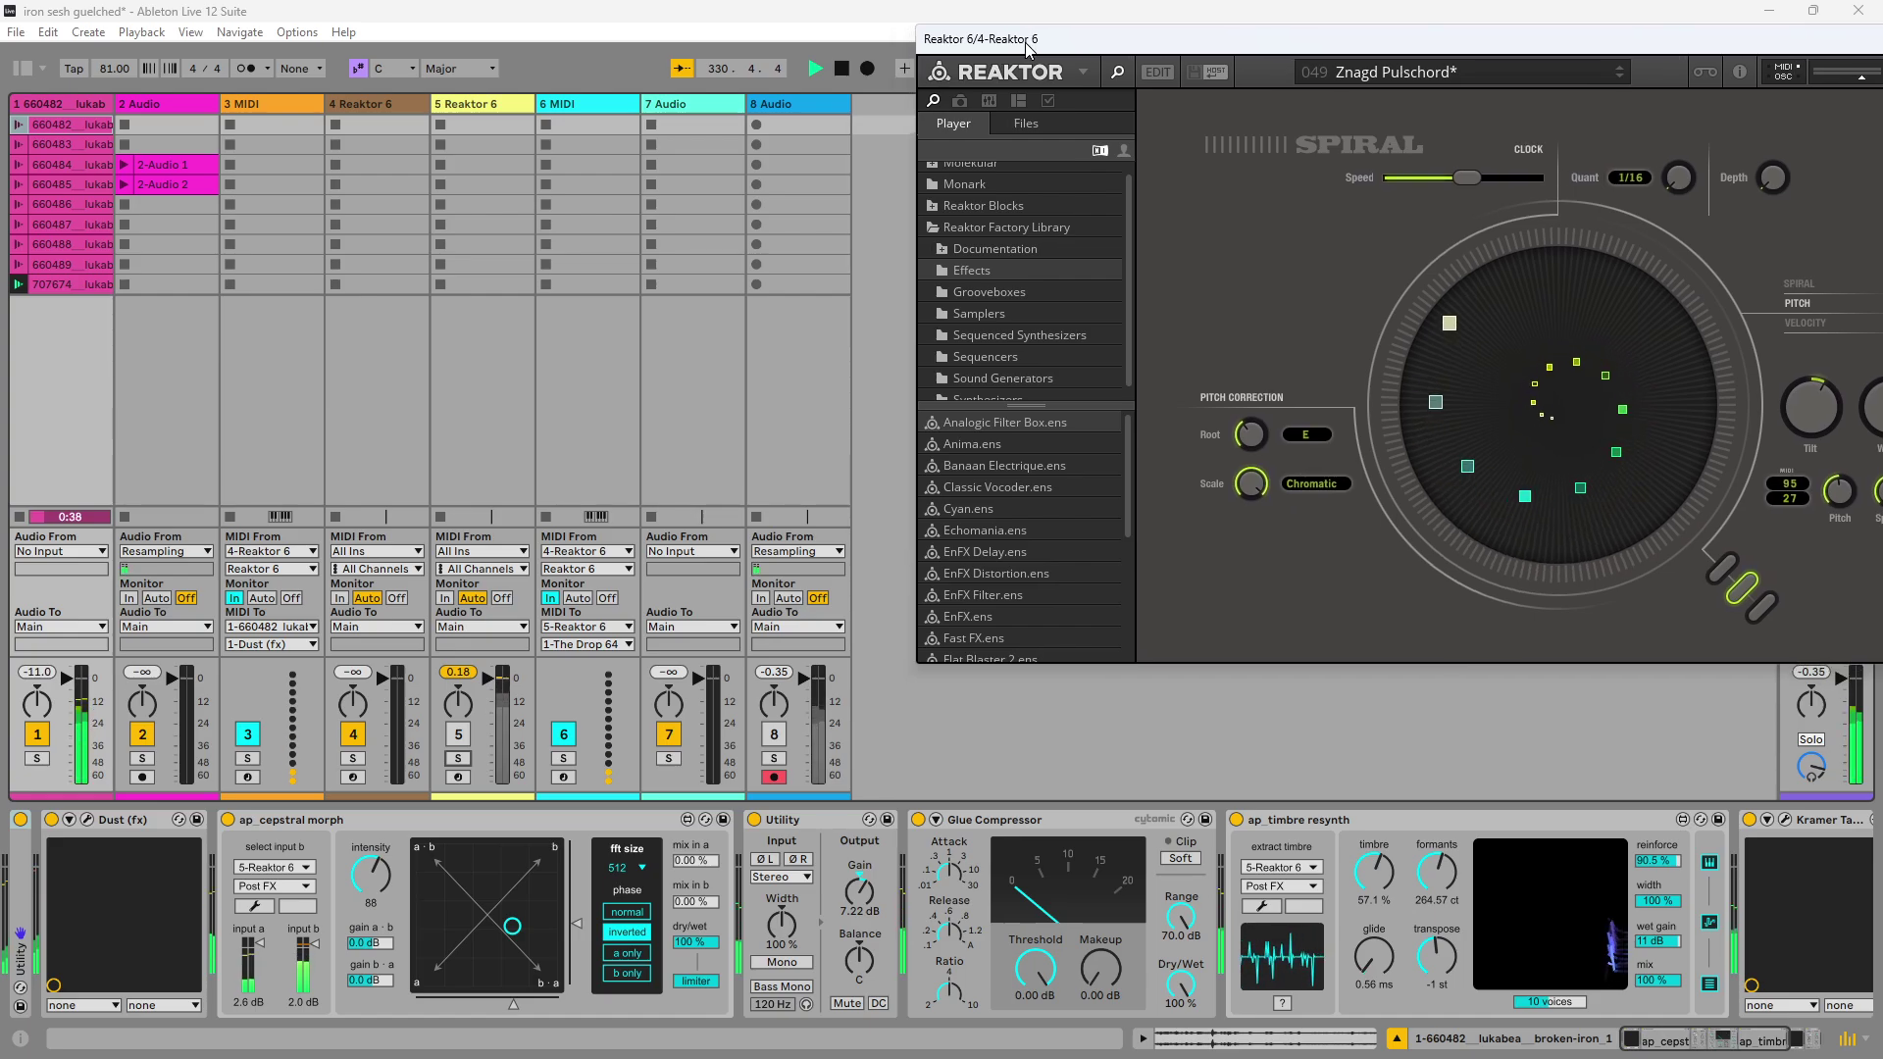
pyautogui.click(362, 102)
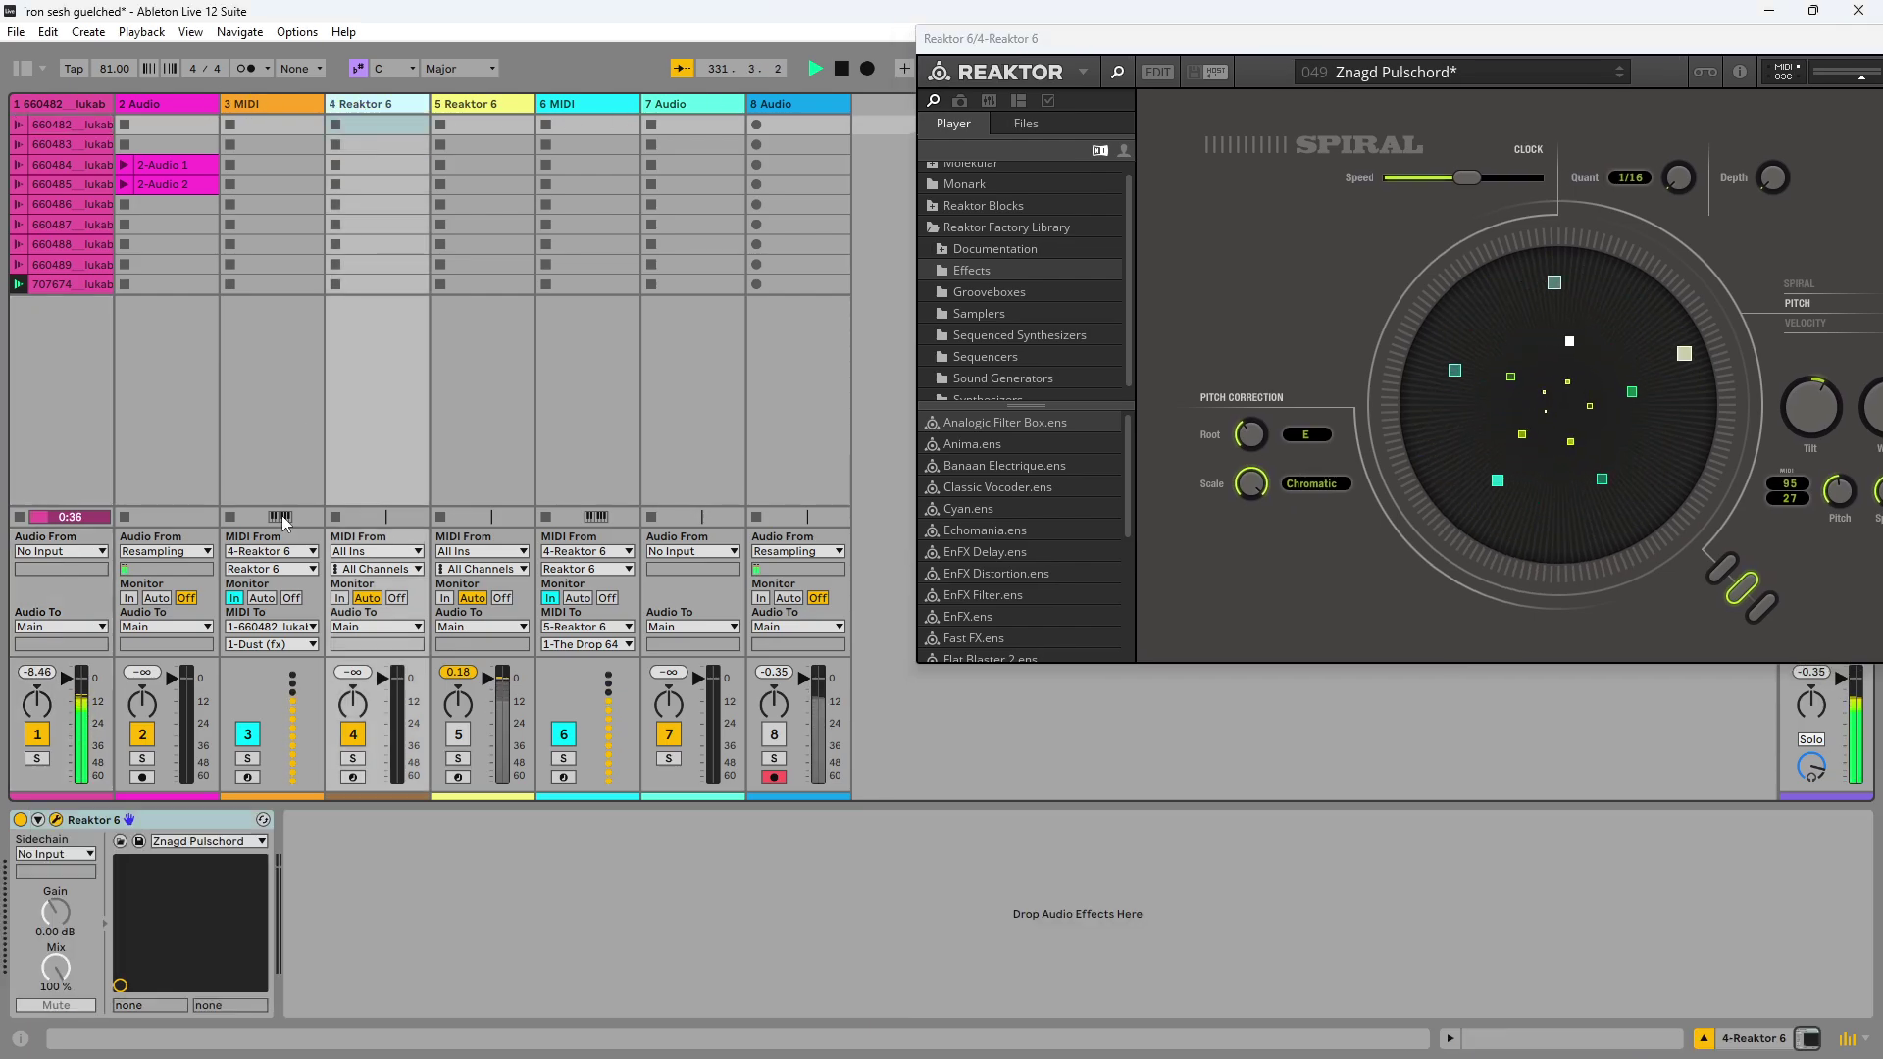
pyautogui.press('Right')
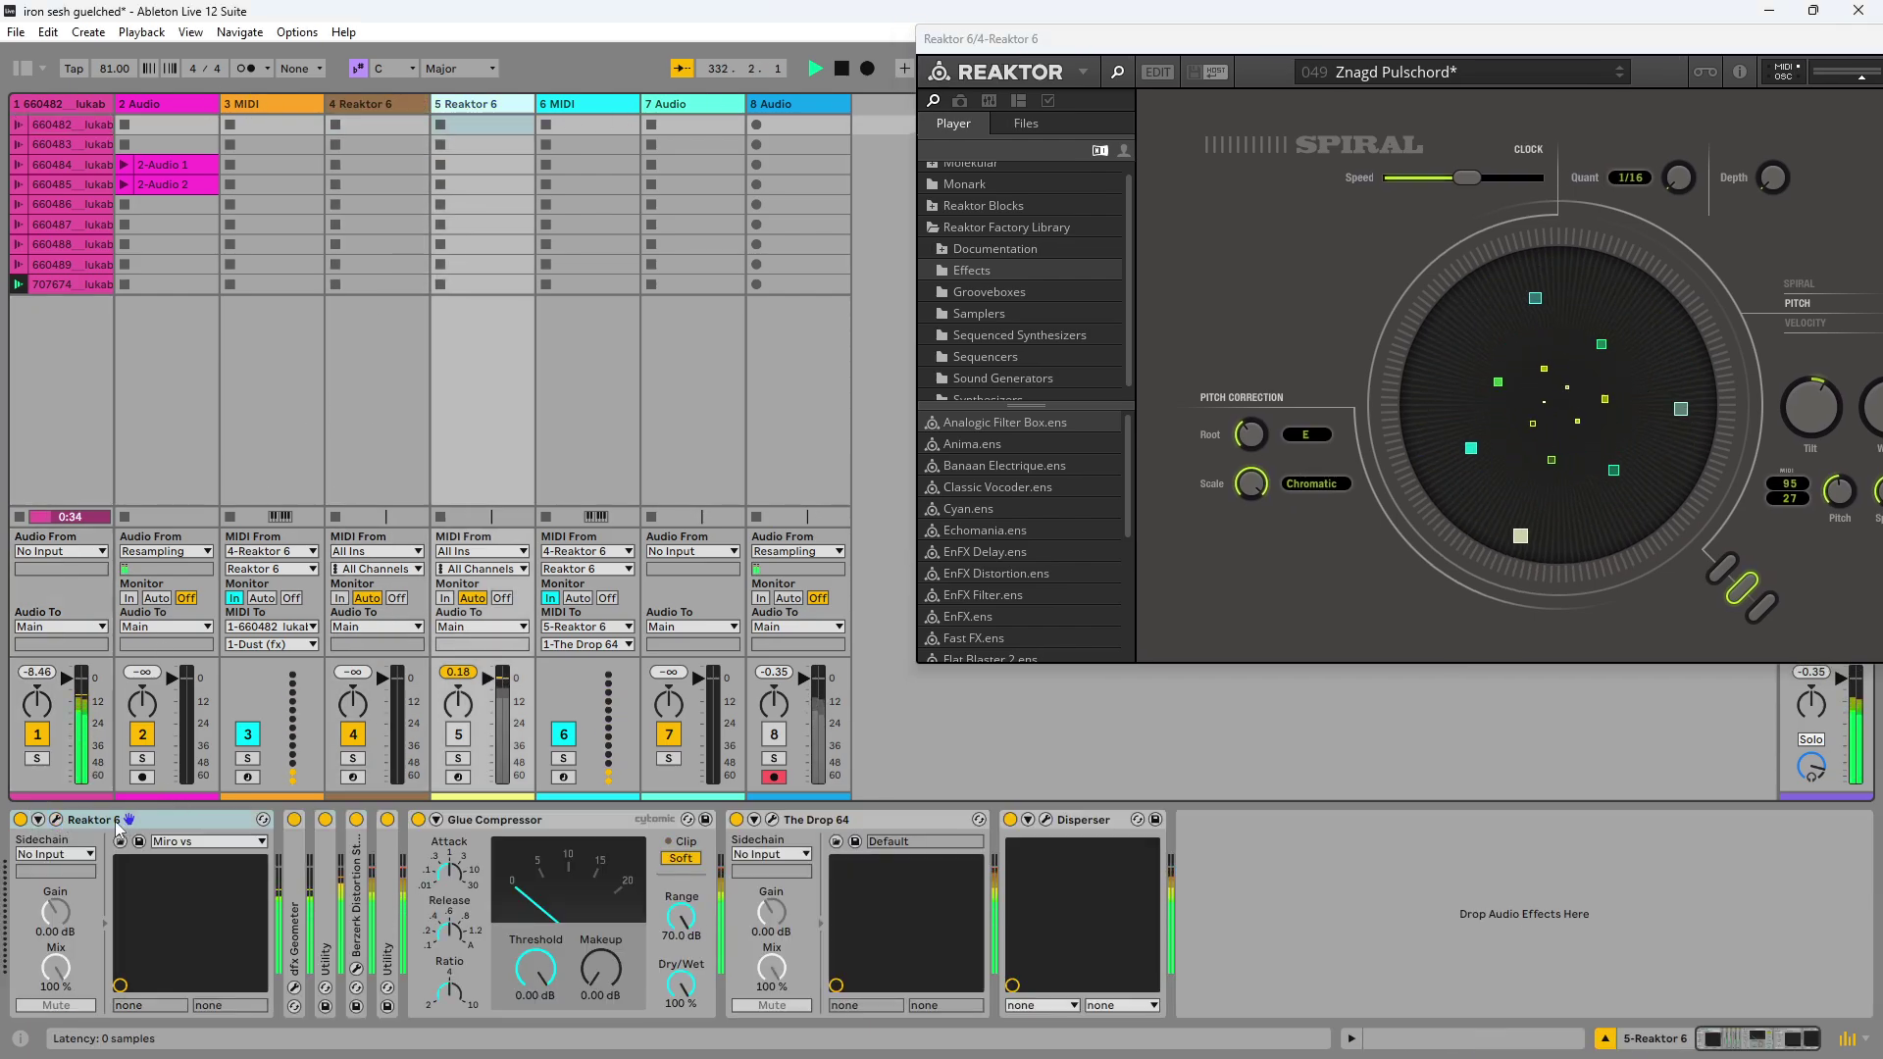
pyautogui.click(56, 819)
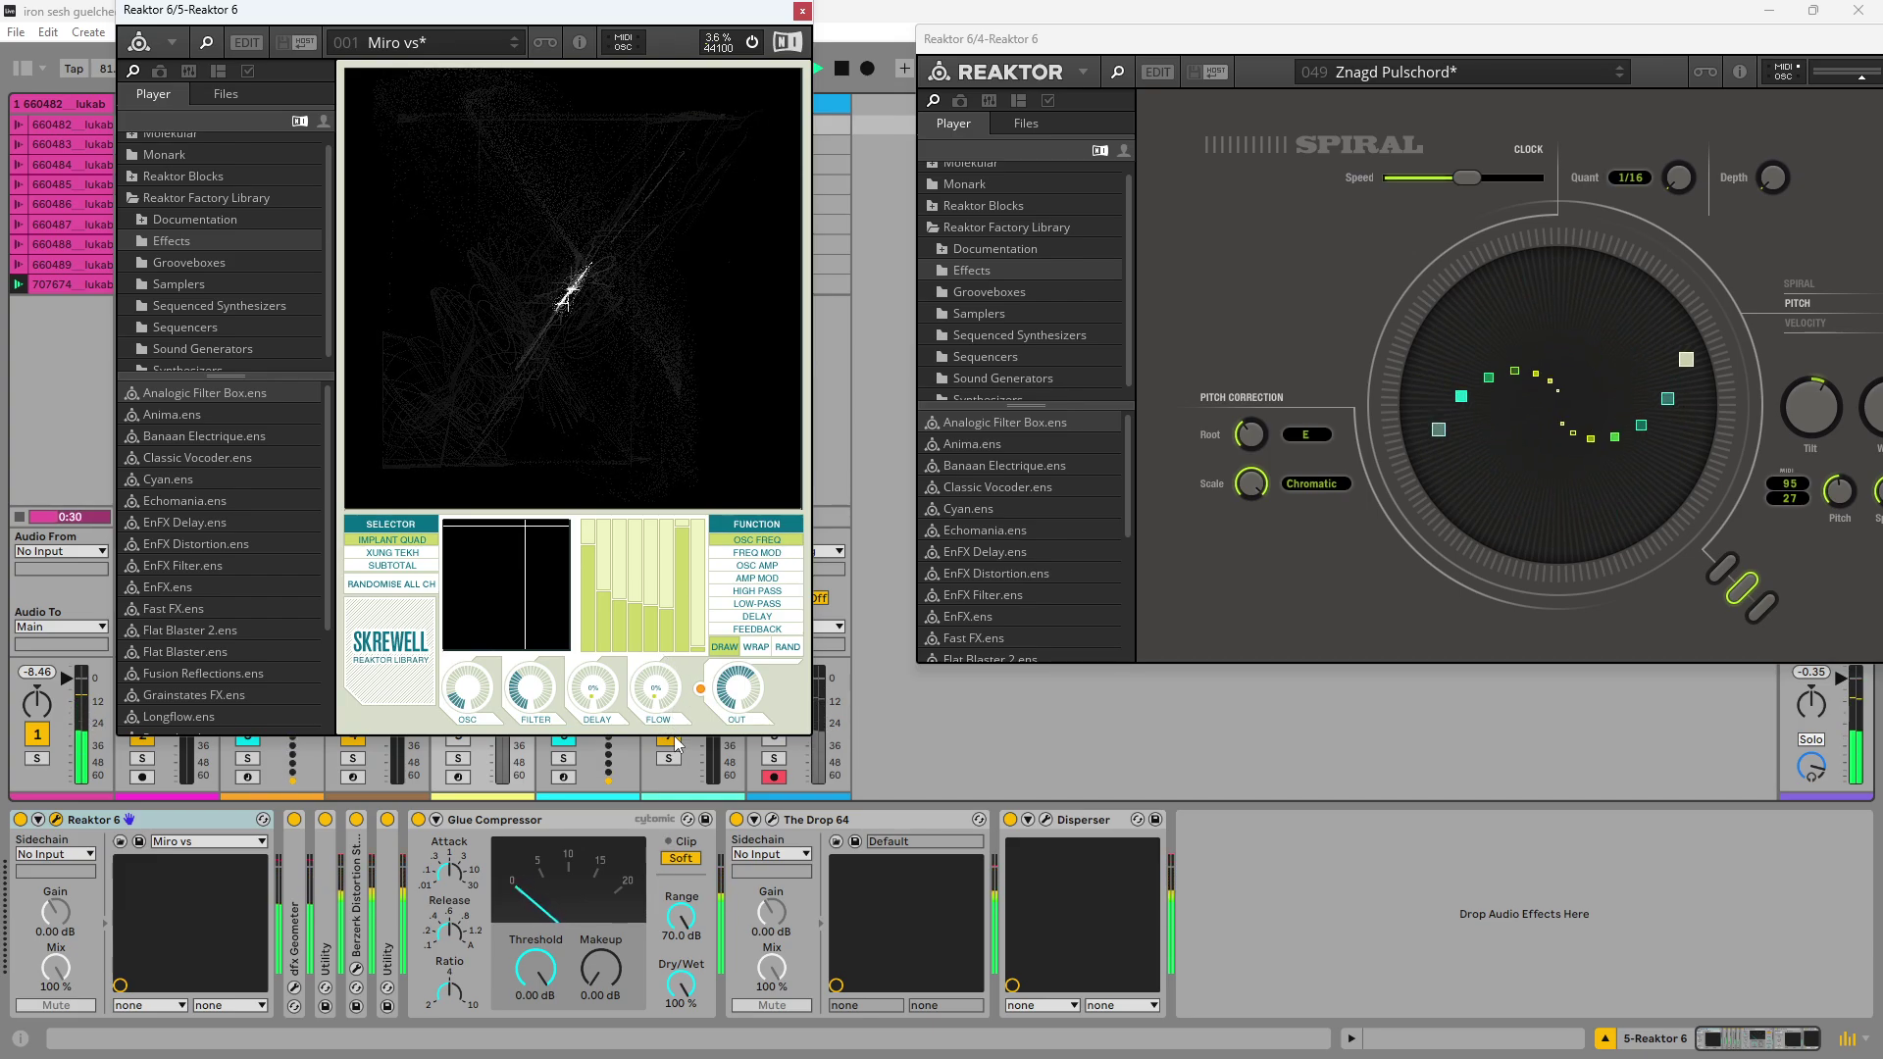
# Step: Vary Skrewell's Flow amount and its XY pad position while the session plays
pyautogui.moveTo(665, 730); pyautogui.dragTo(684, 691)
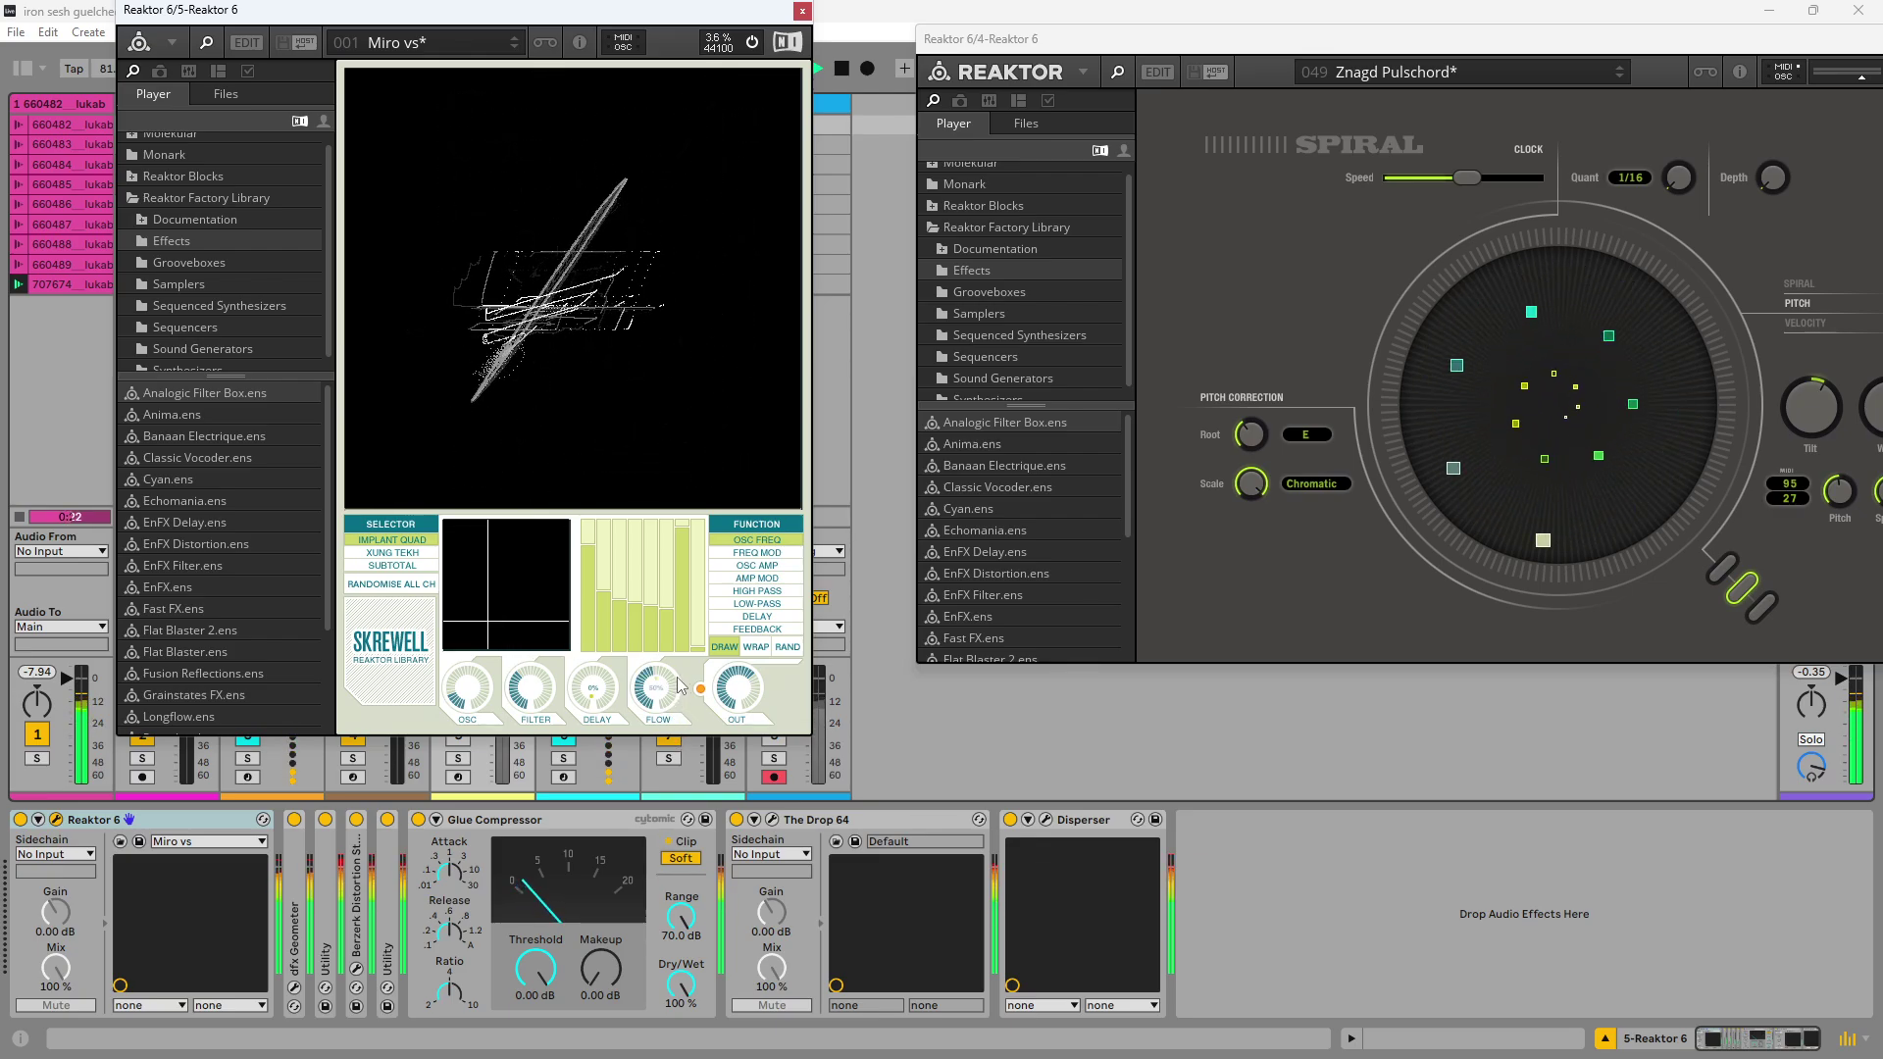
pyautogui.moveTo(510, 588); pyautogui.dragTo(503, 632)
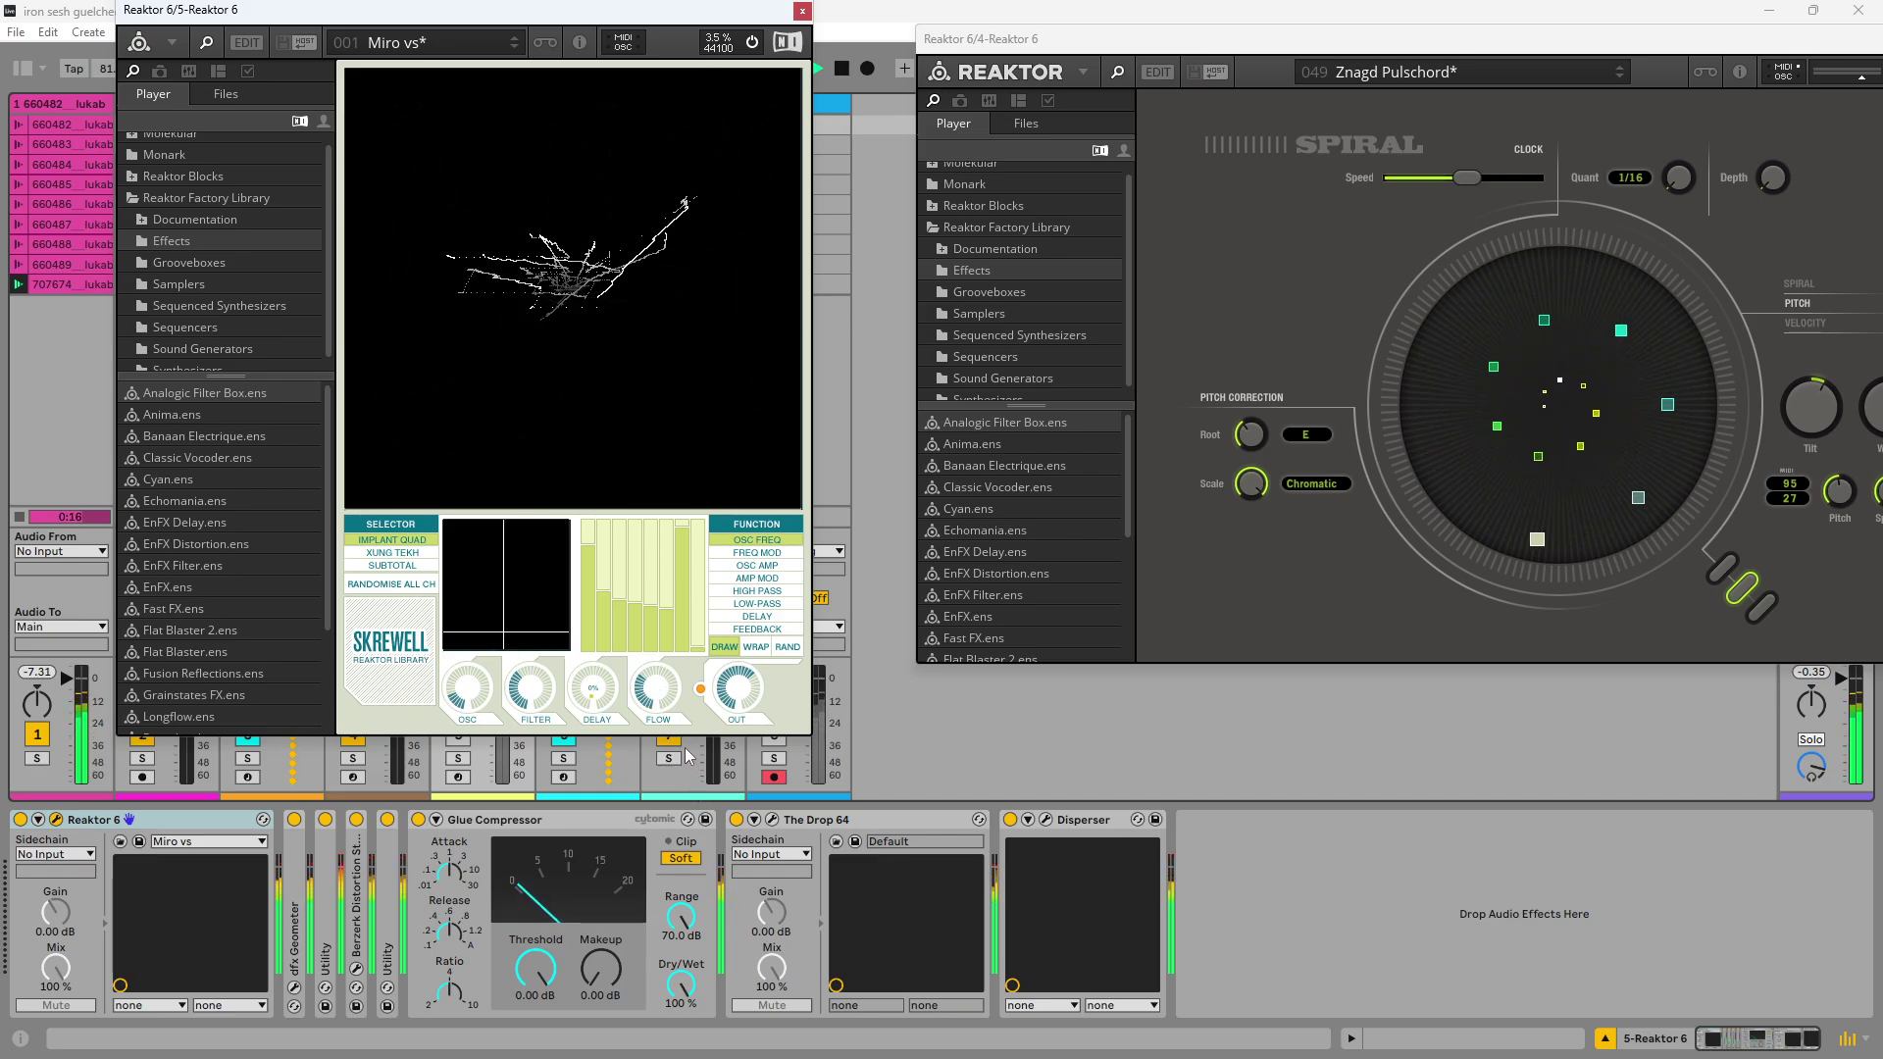
pyautogui.moveTo(683, 730); pyautogui.dragTo(682, 715)
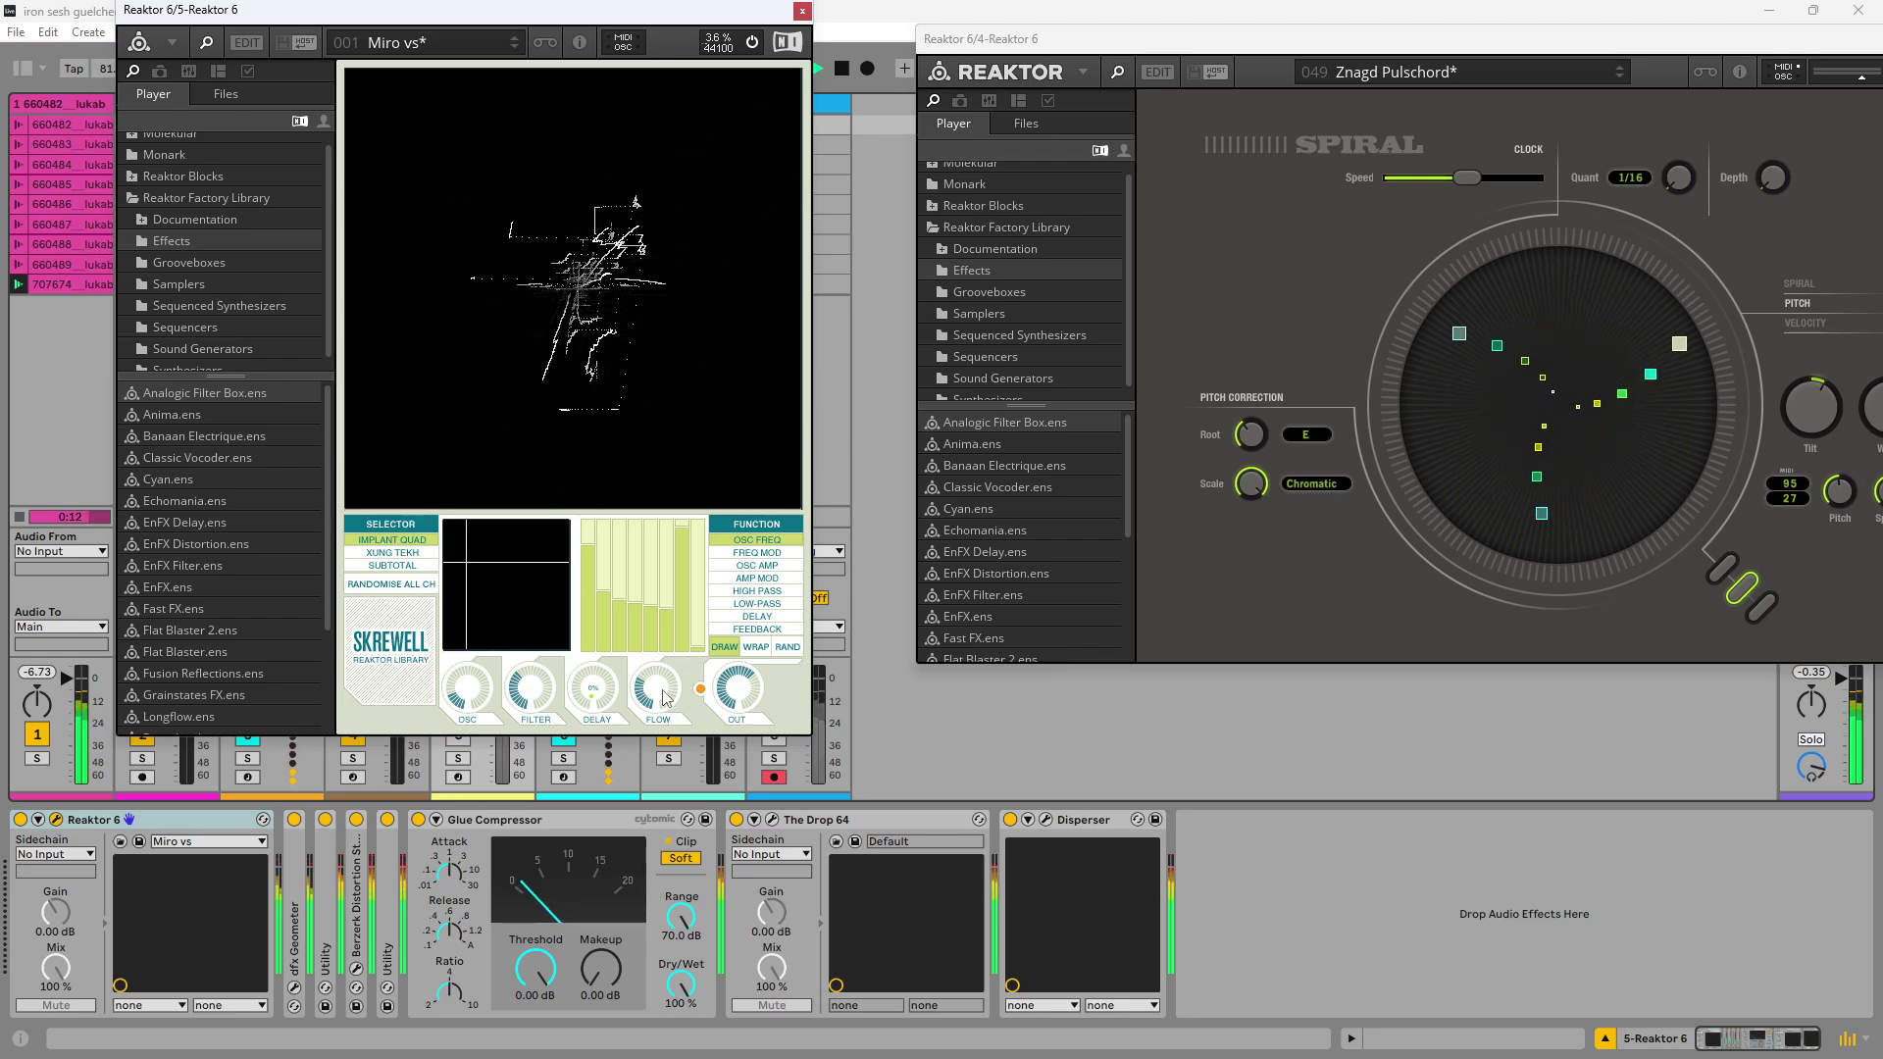
# Step: Open The Drop 64 on track 5 and adjust its HP Freq, along with Skrewell's Flow amount
pyautogui.click(773, 820)
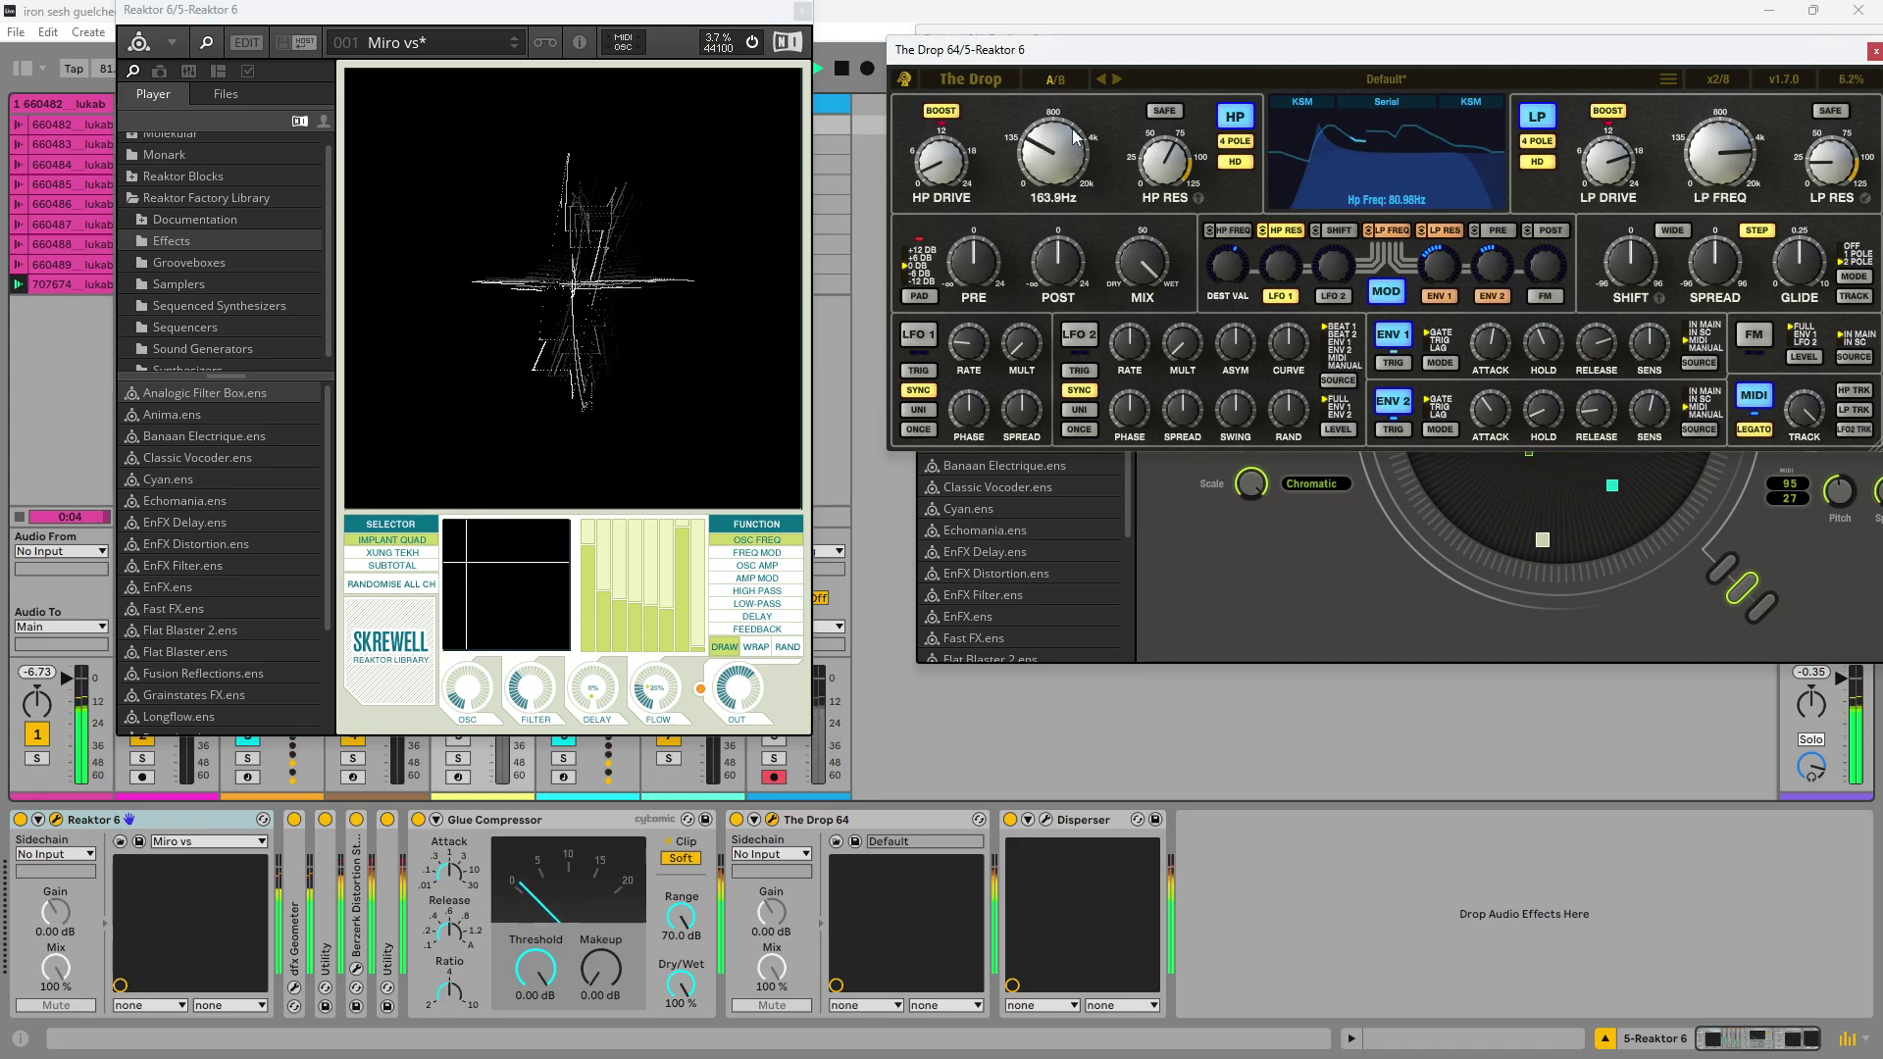
pyautogui.moveTo(1079, 113); pyautogui.dragTo(1025, 213)
pyautogui.click(668, 641)
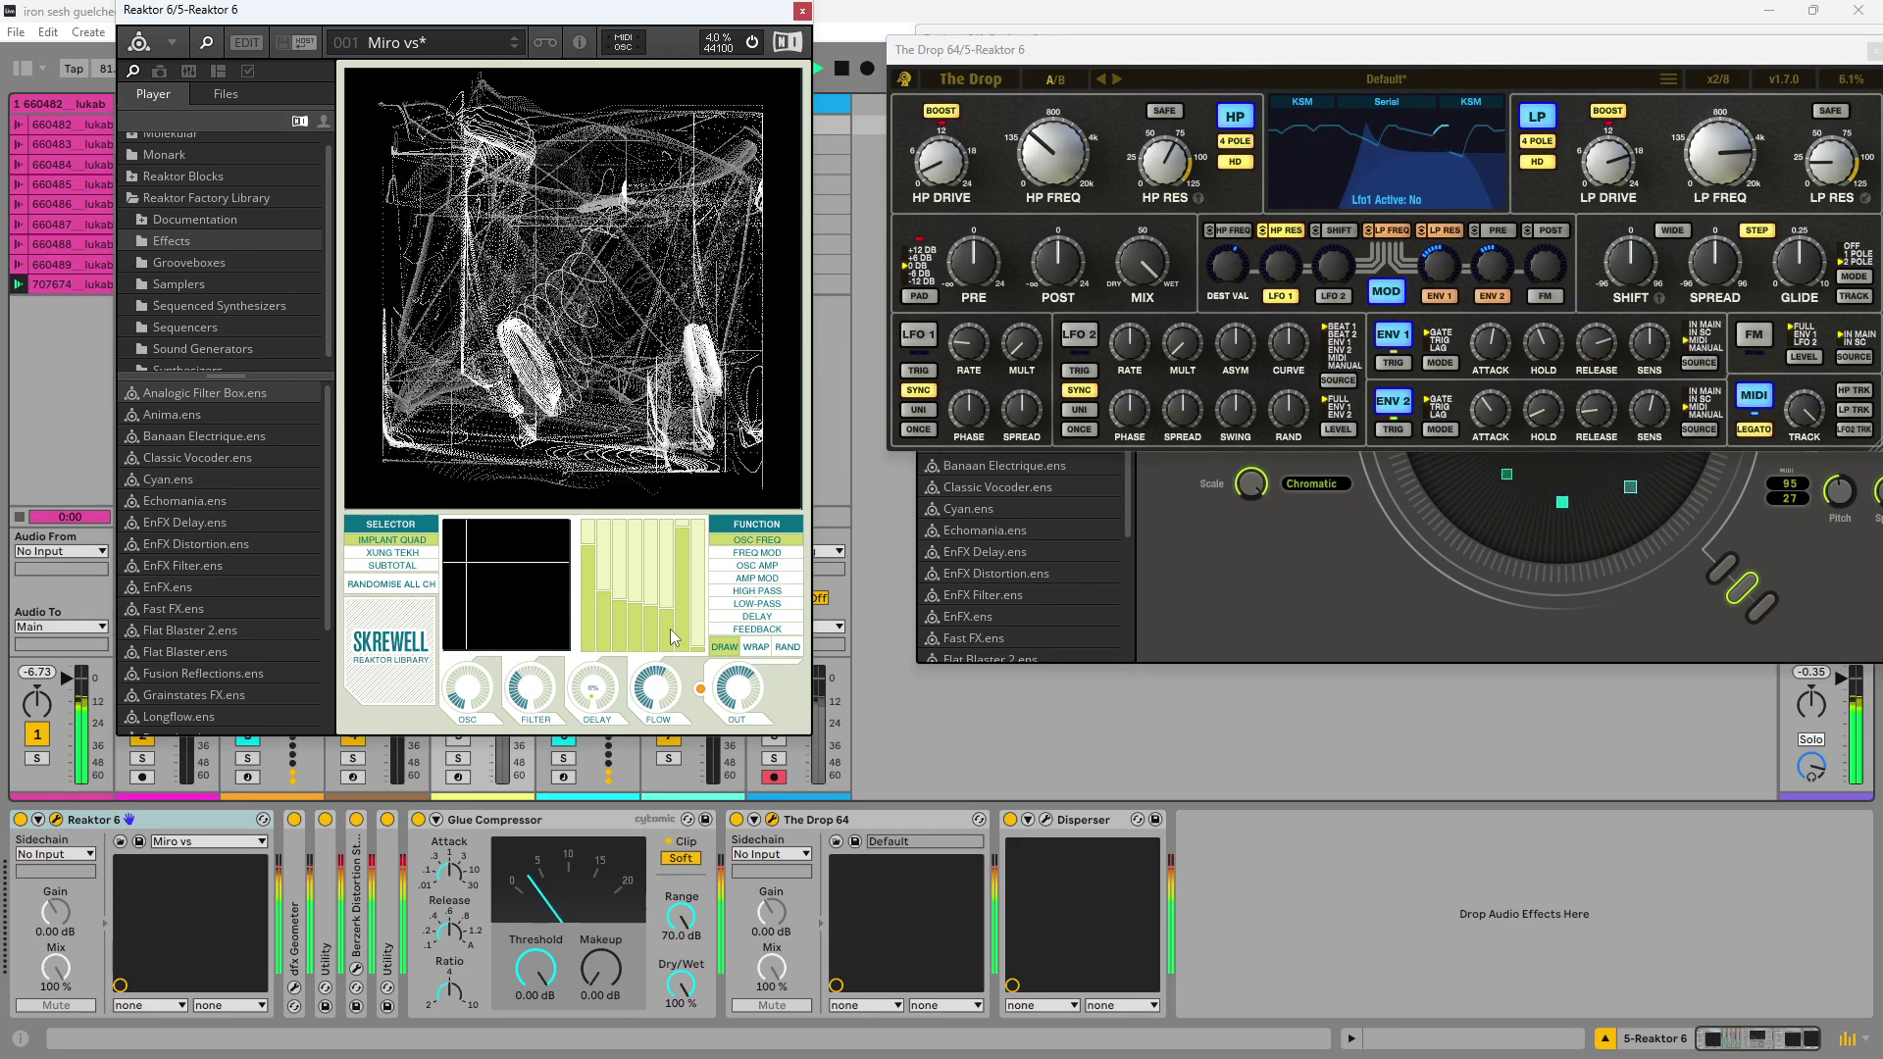
pyautogui.moveTo(676, 671); pyautogui.dragTo(743, 721)
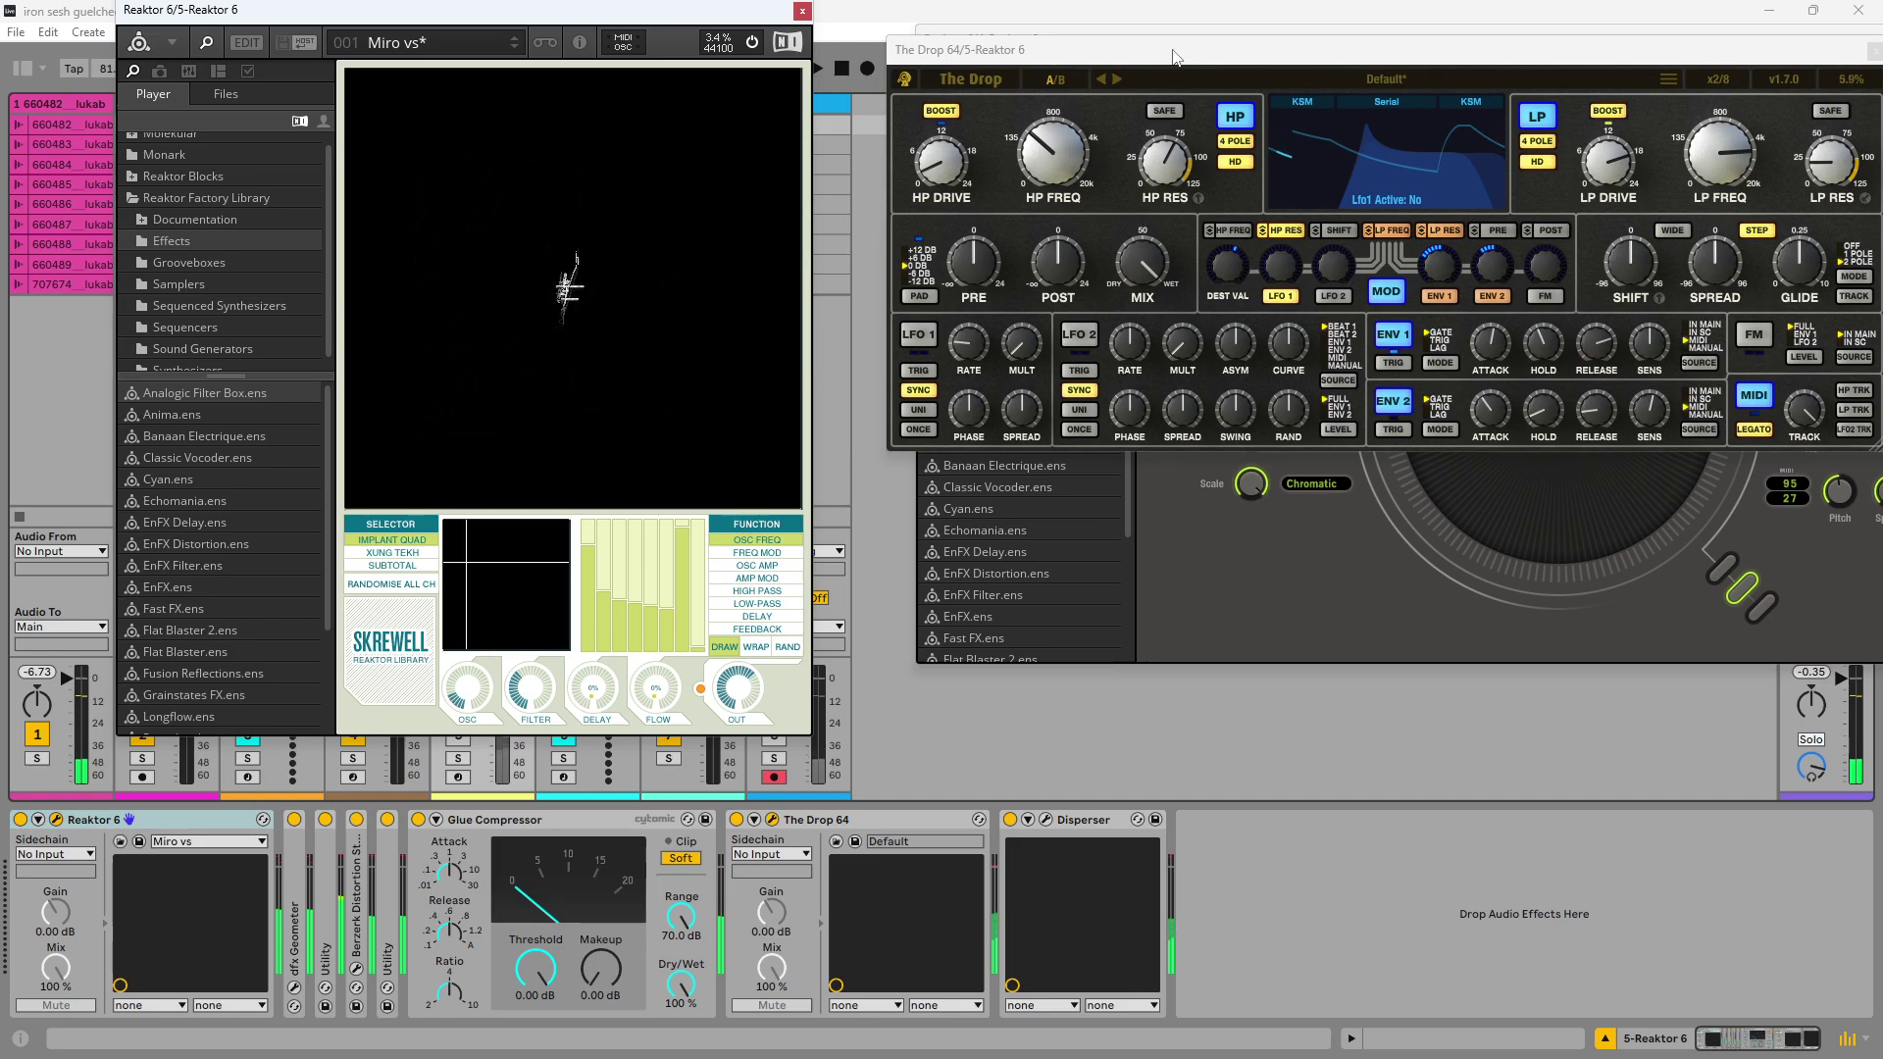
# Step: Rearrange the plug-in windows, closing Spiral and The Drop 64 and keeping Skrewell open beside the tracks
pyautogui.moveTo(1176, 57); pyautogui.dragTo(685, 144)
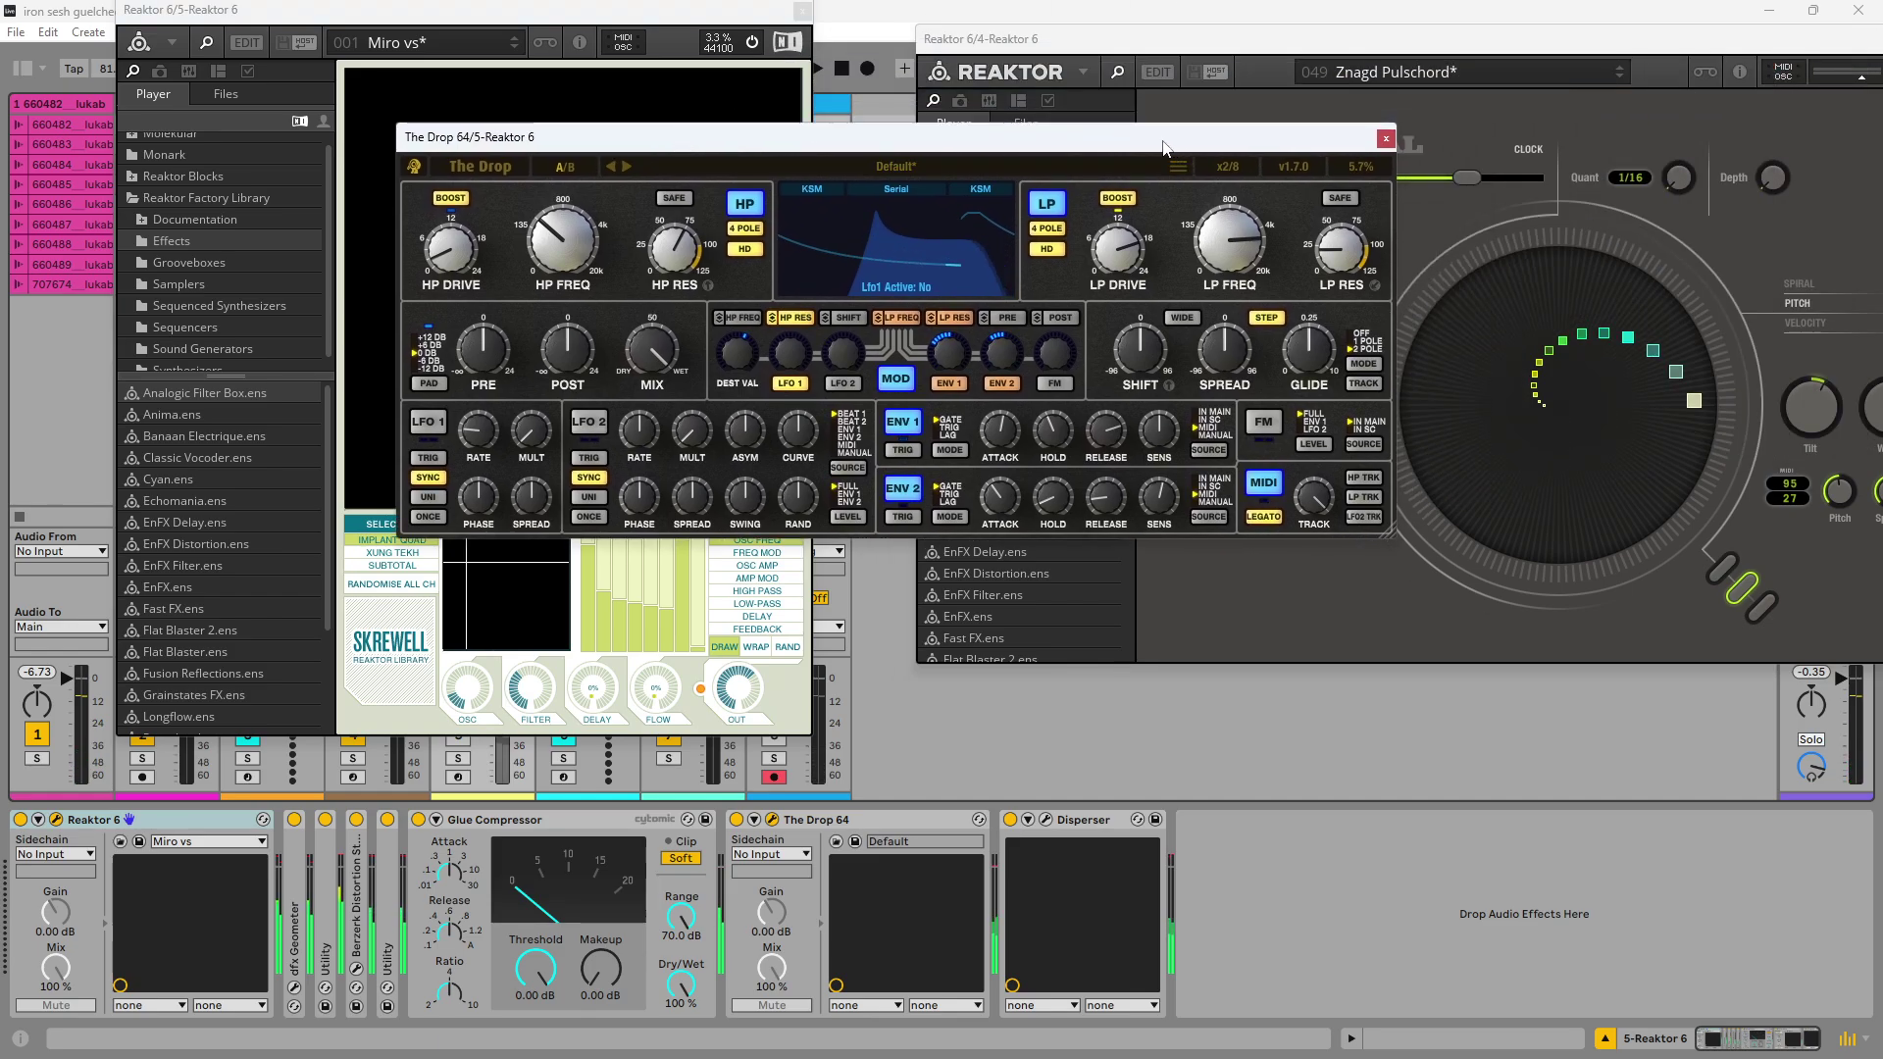
pyautogui.moveTo(1162, 147); pyautogui.dragTo(937, 228)
pyautogui.click(790, 43)
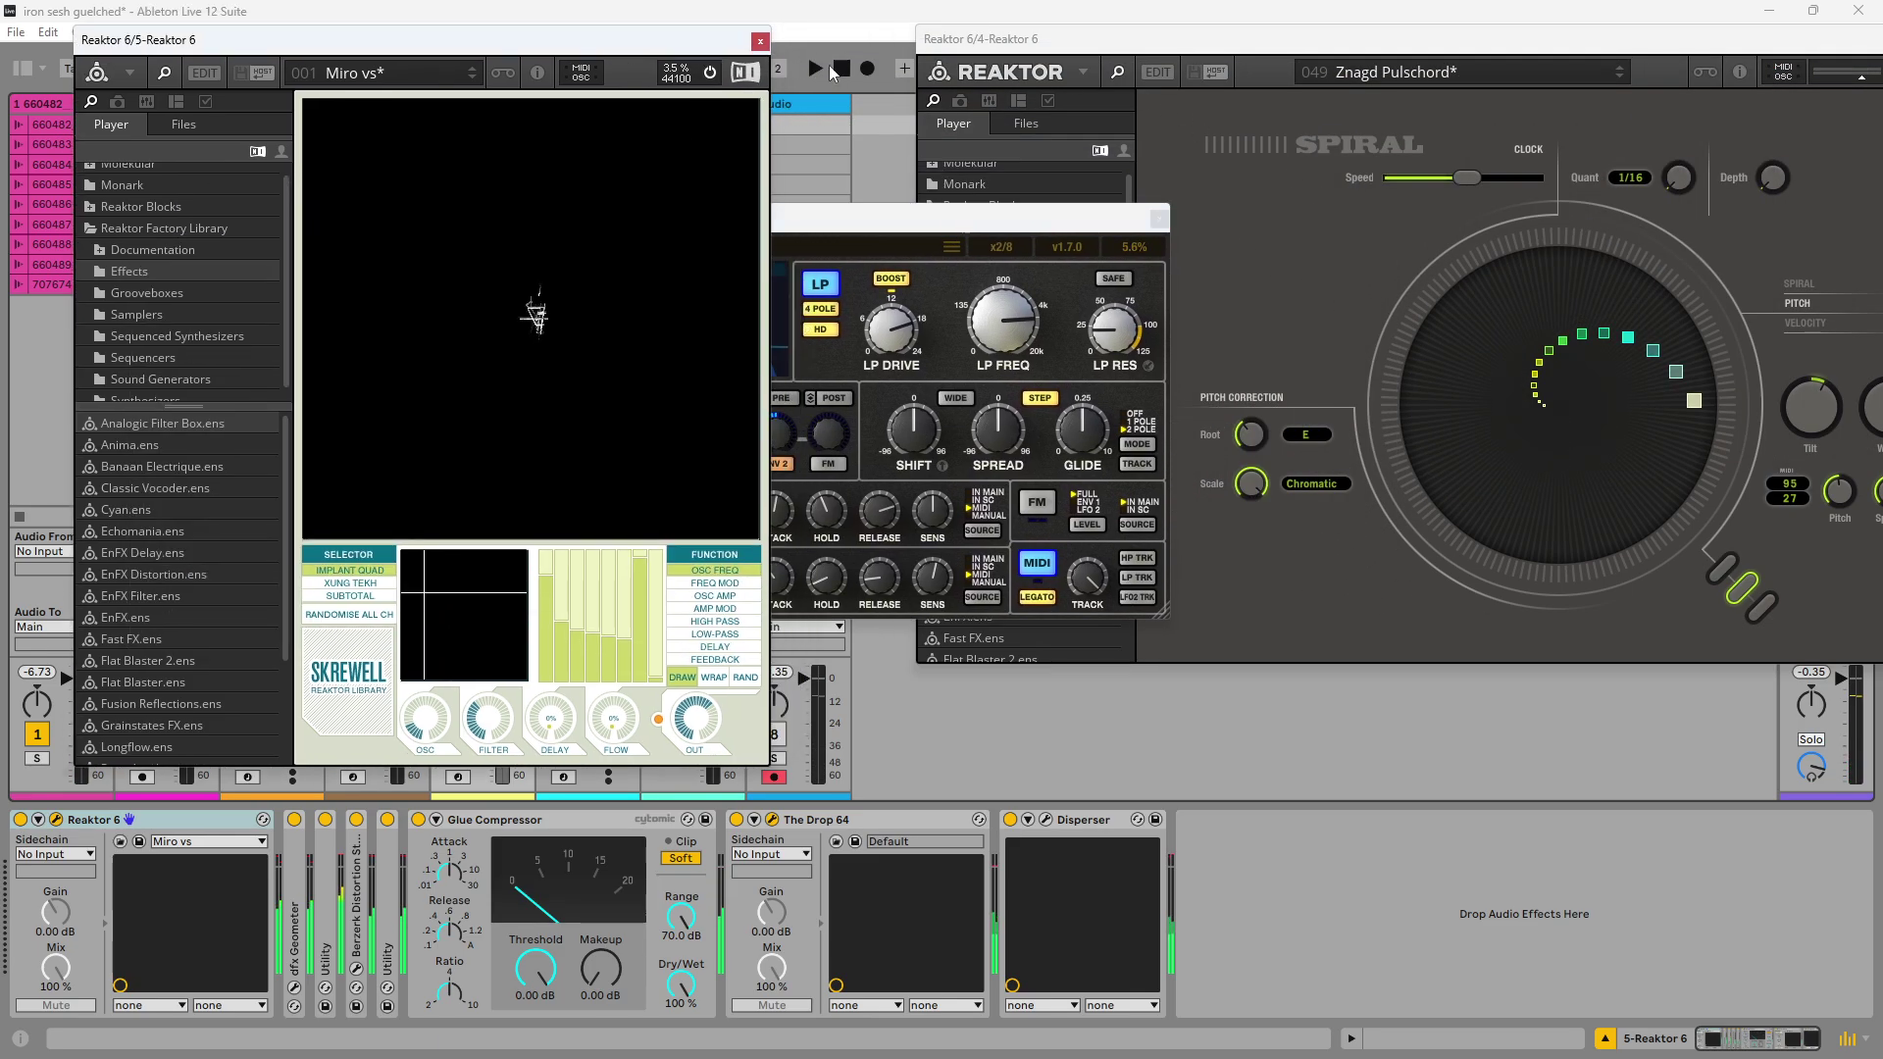
pyautogui.moveTo(1238, 40); pyautogui.dragTo(1015, 46)
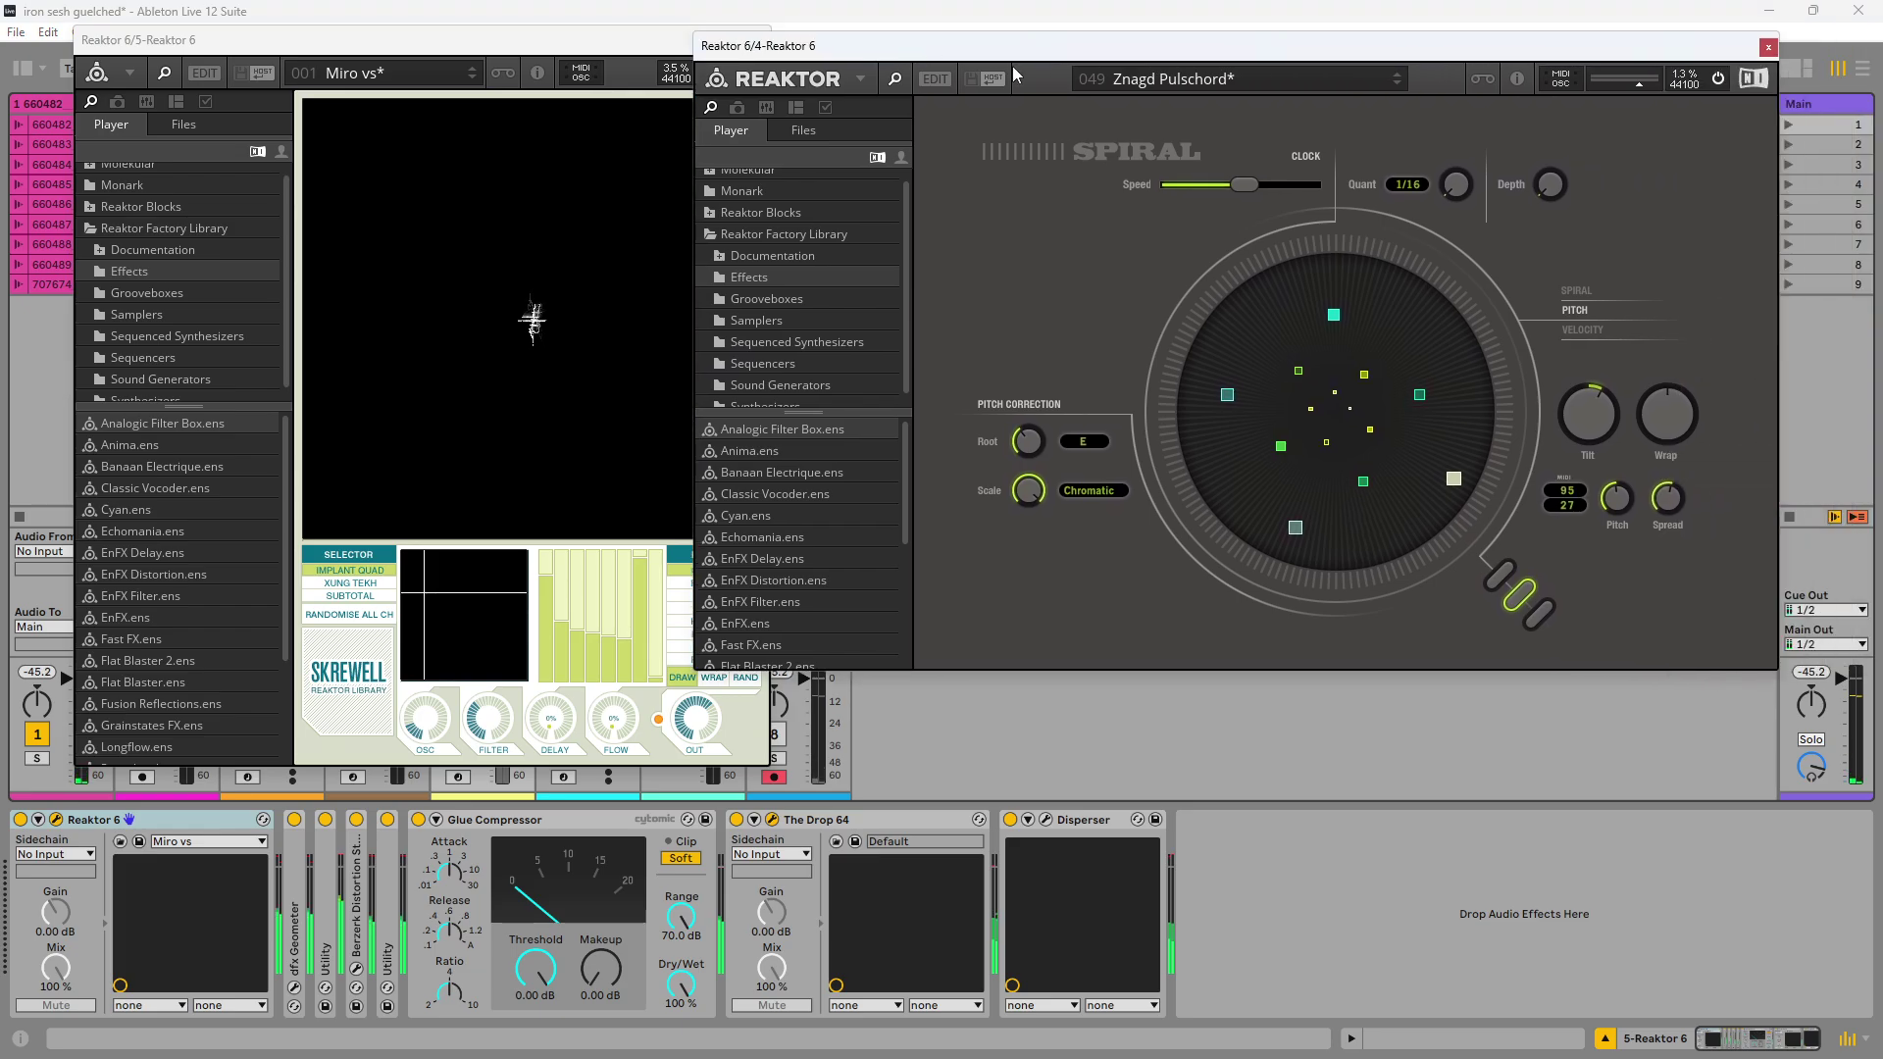
pyautogui.click(1767, 46)
pyautogui.moveTo(643, 53); pyautogui.dragTo(1544, 74)
pyautogui.click(882, 216)
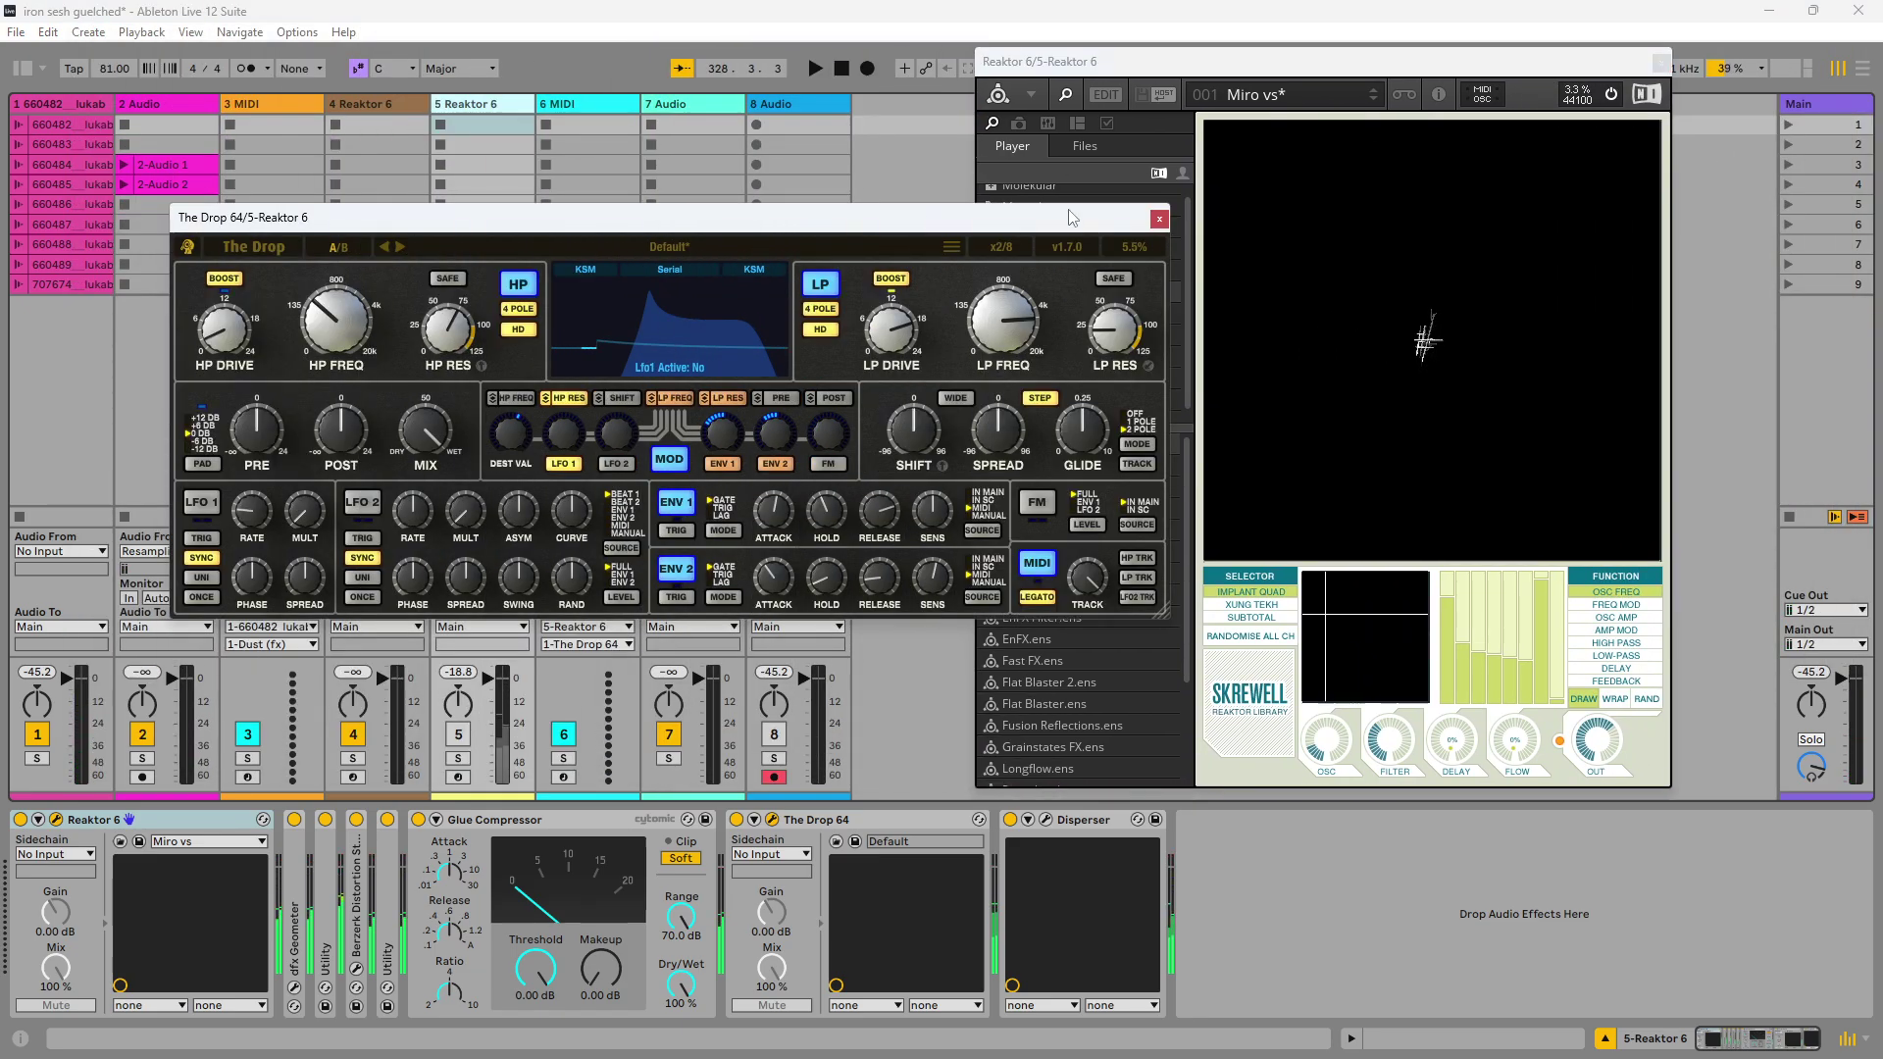
pyautogui.click(1159, 218)
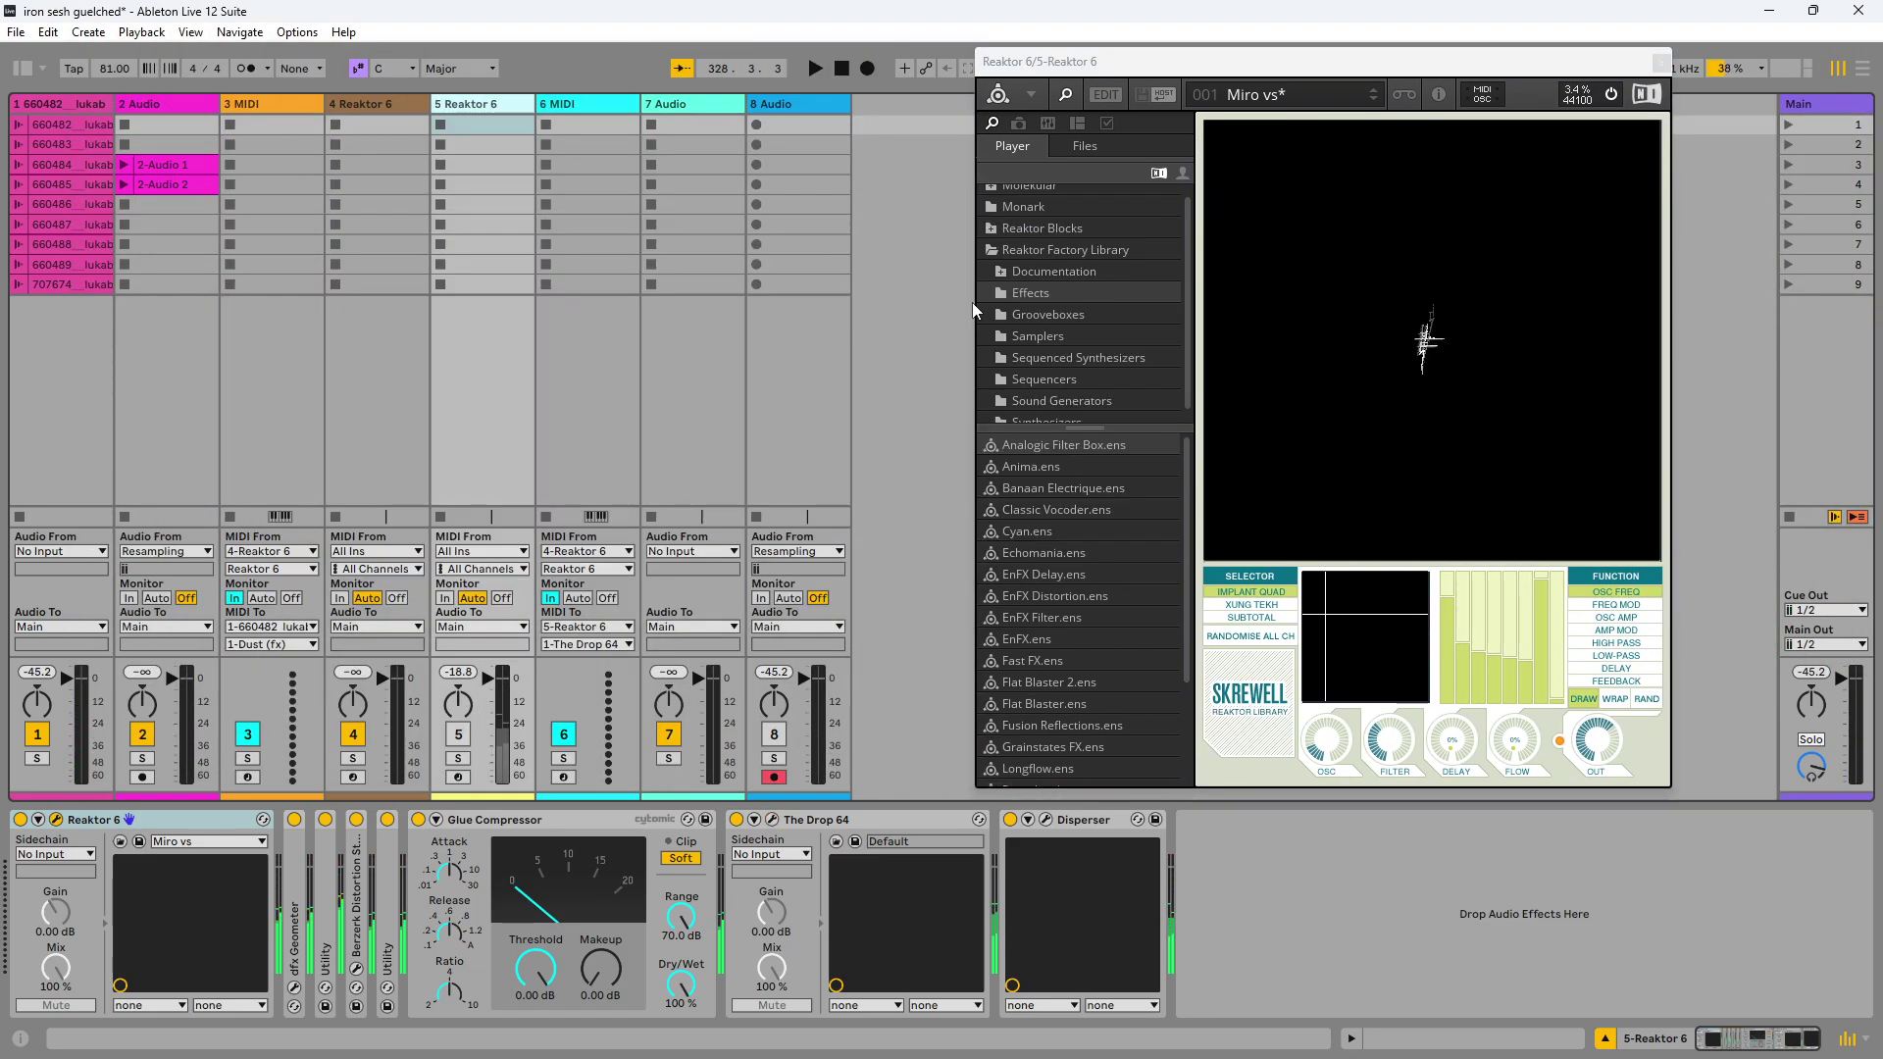
# Step: Show track 1's effect chain and look over the Arrangement View before returning to the Session View
pyautogui.click(51, 103)
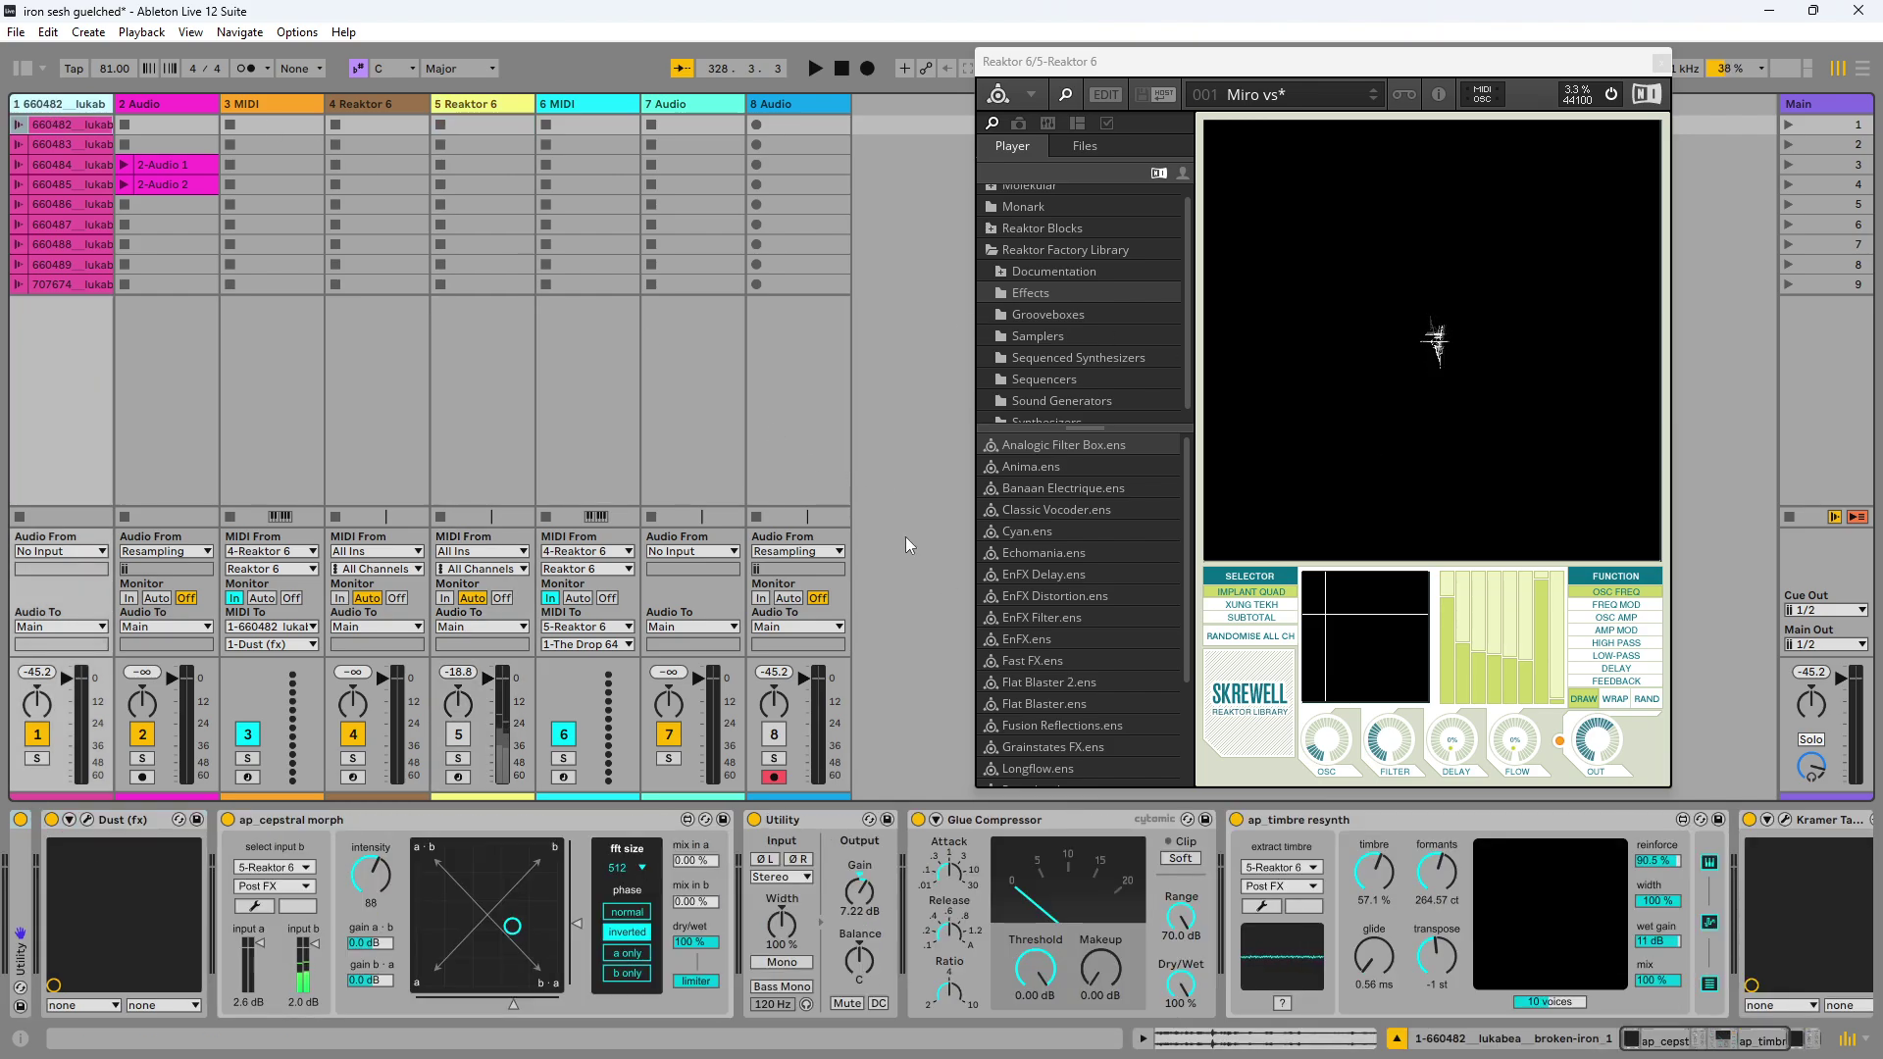
pyautogui.press('Tab')
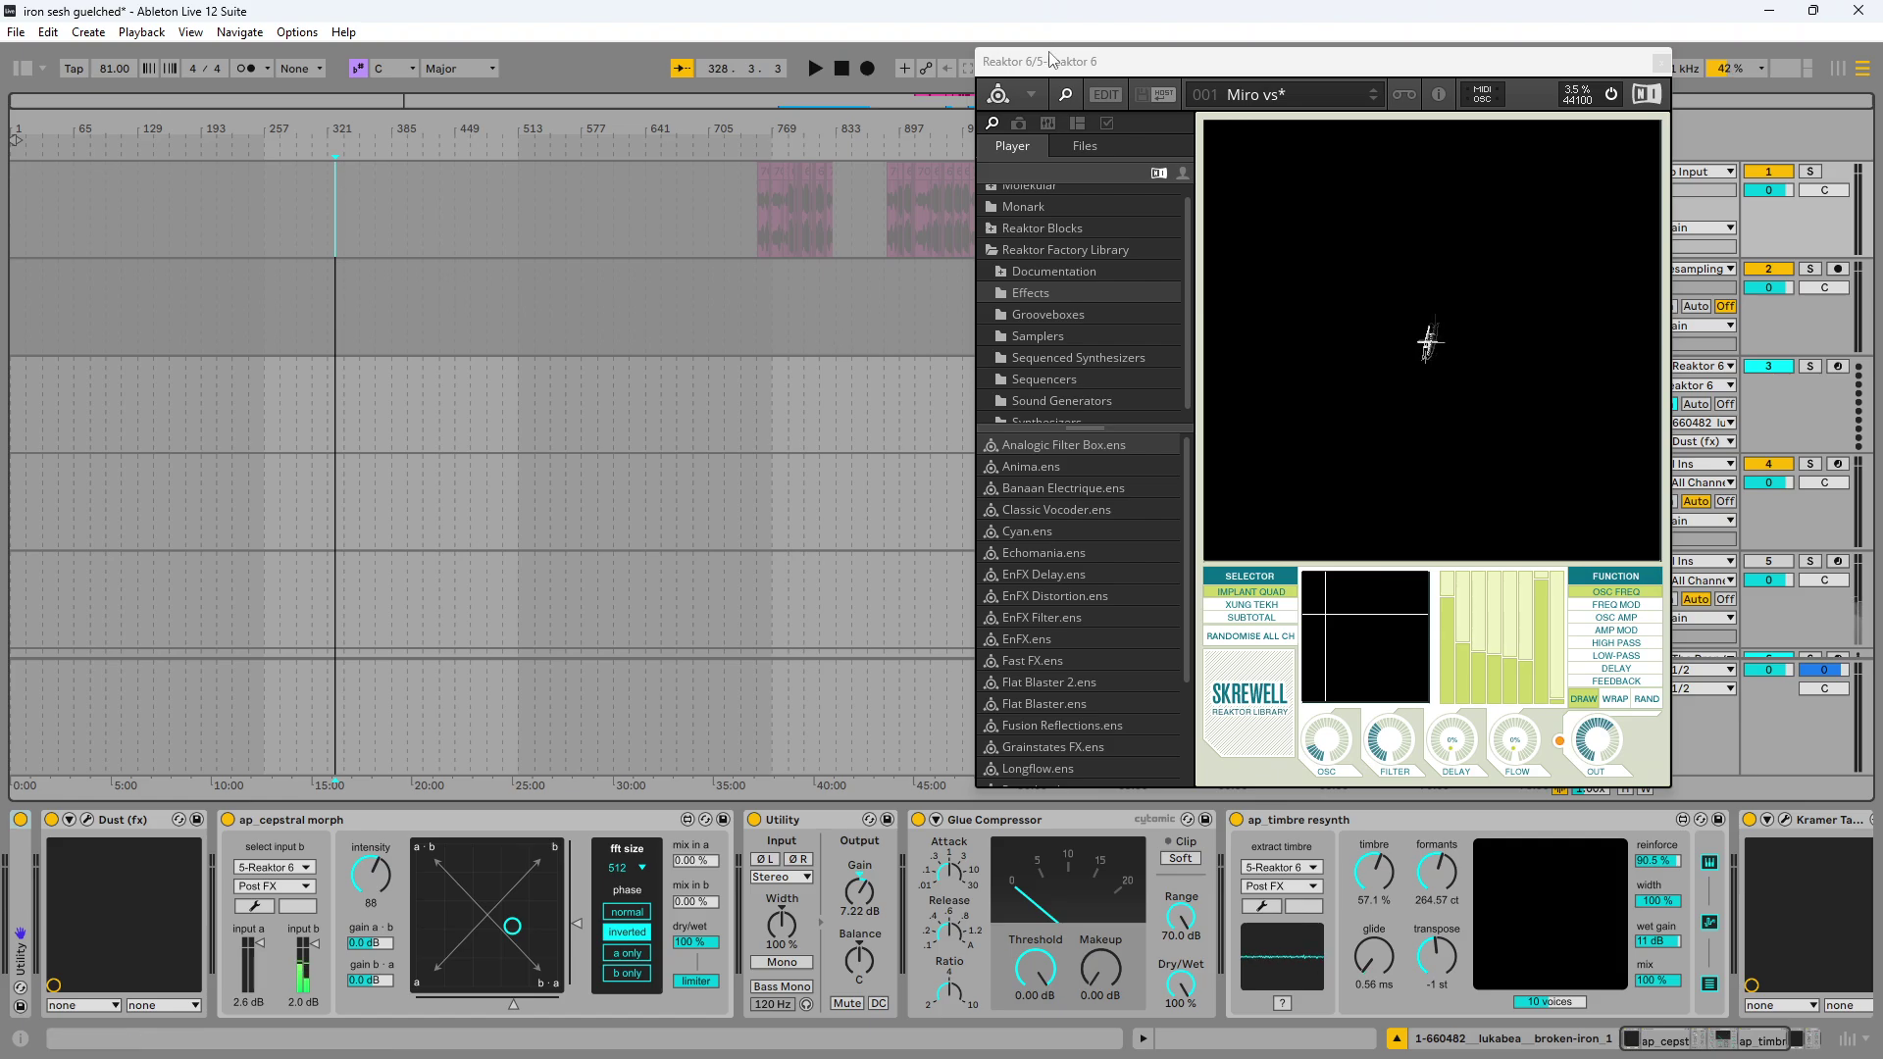
pyautogui.moveTo(1049, 61); pyautogui.dragTo(971, 129)
pyautogui.click(528, 236)
pyautogui.press('Tab')
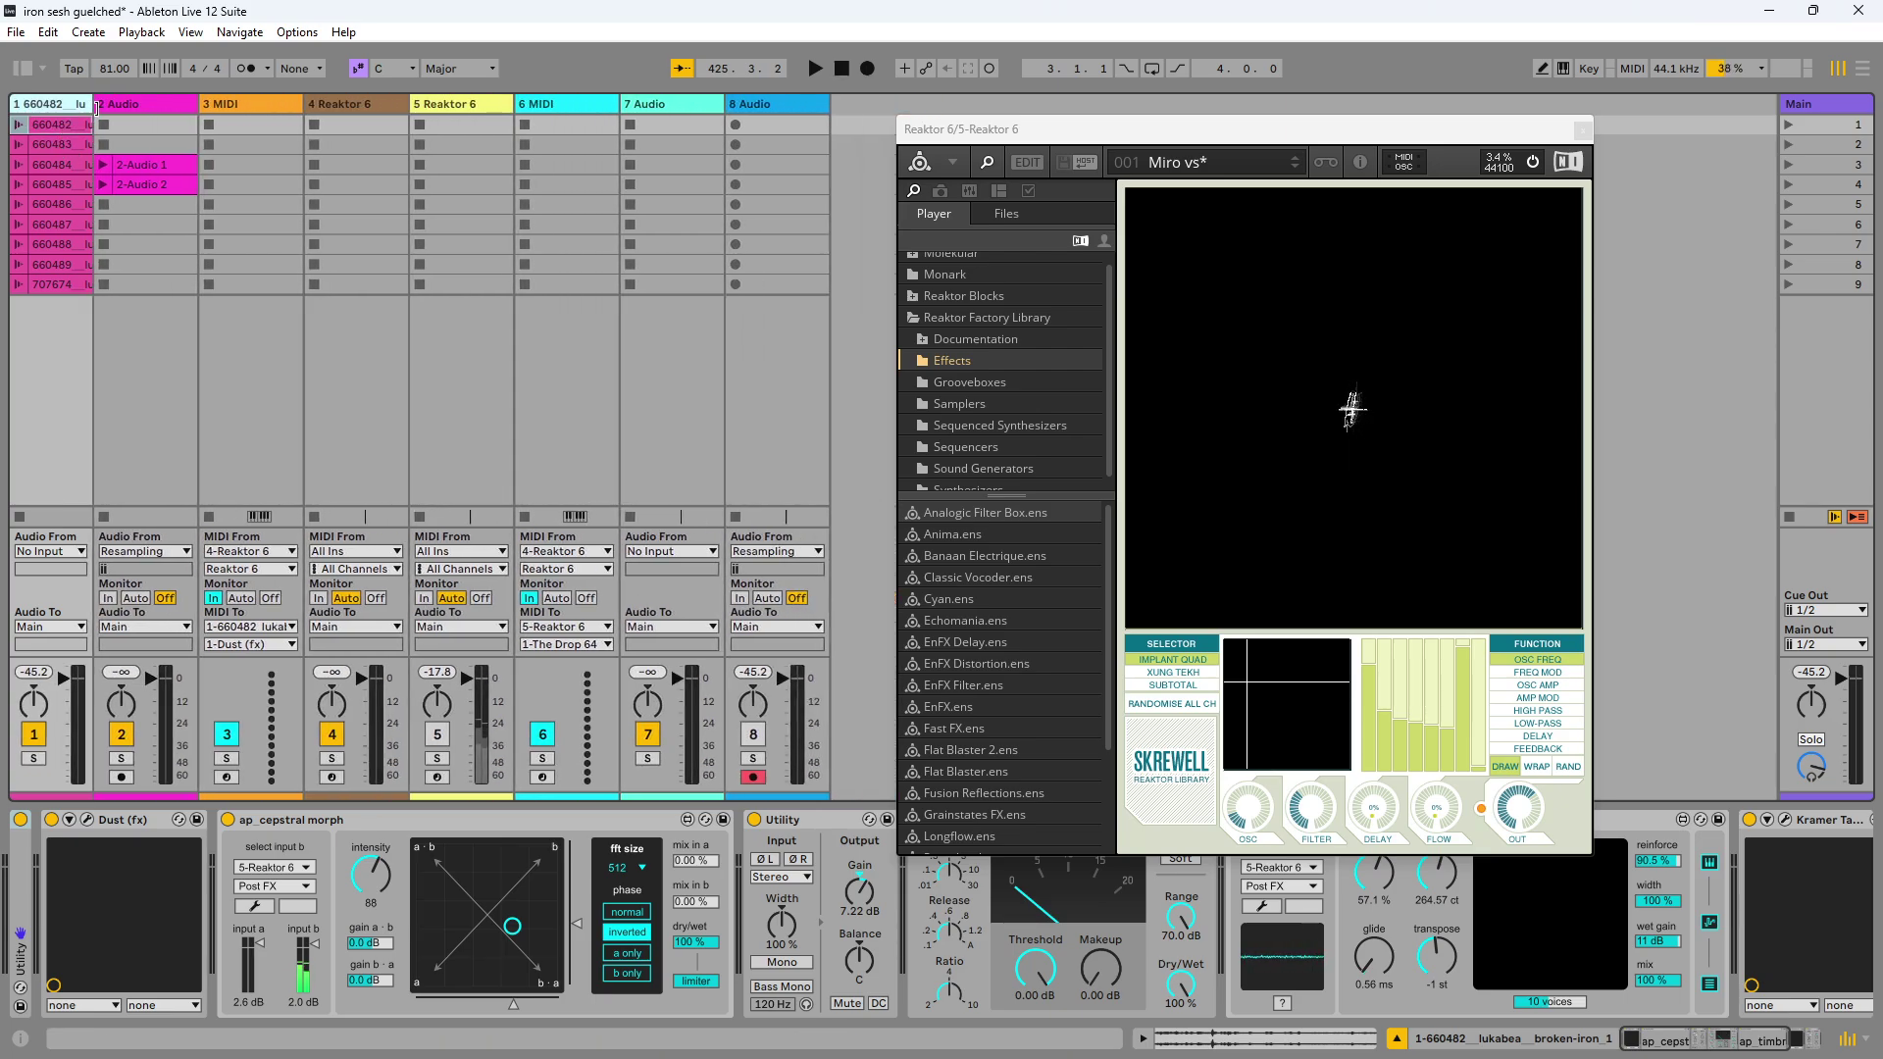
# Step: Group all of track 1's effects into an Audio Effect Rack and switch the rack off
pyautogui.keyDown('shift'); pyautogui.click(85, 282); pyautogui.keyUp('shift')
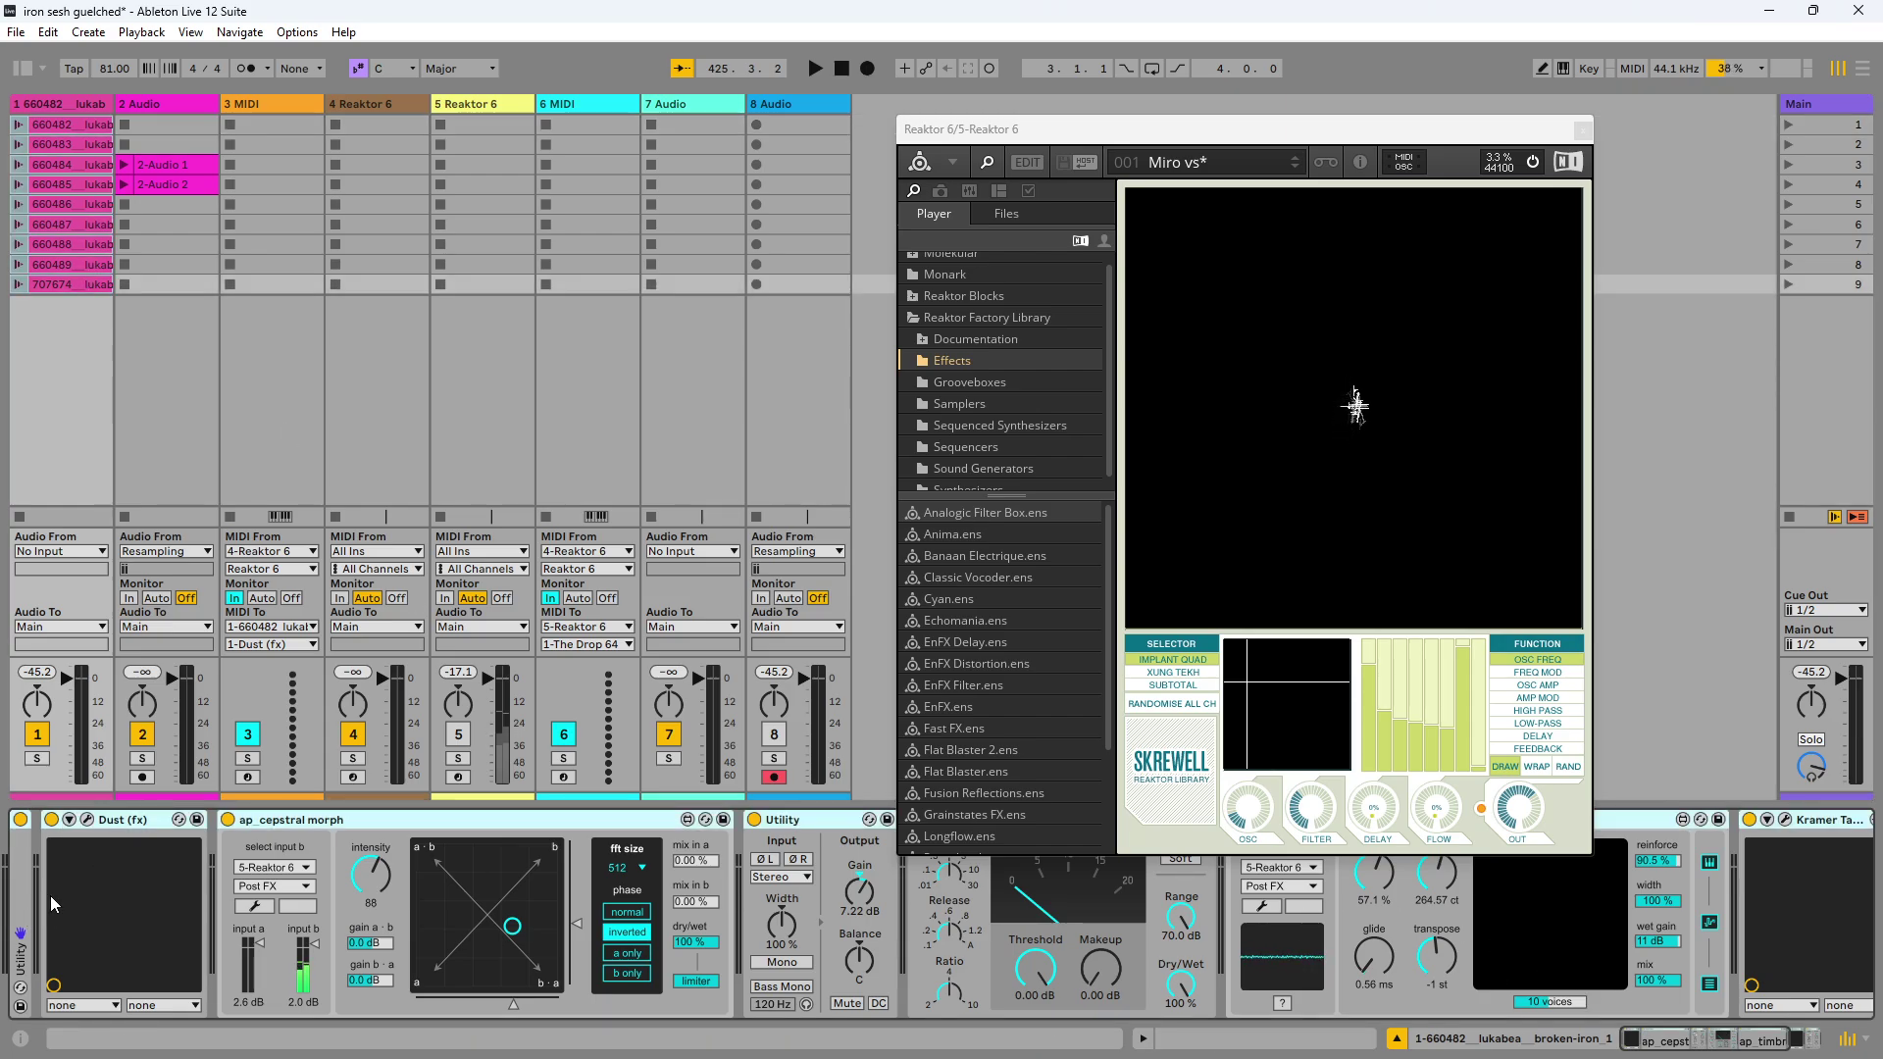
pyautogui.hotkey('ctrl', 'g')
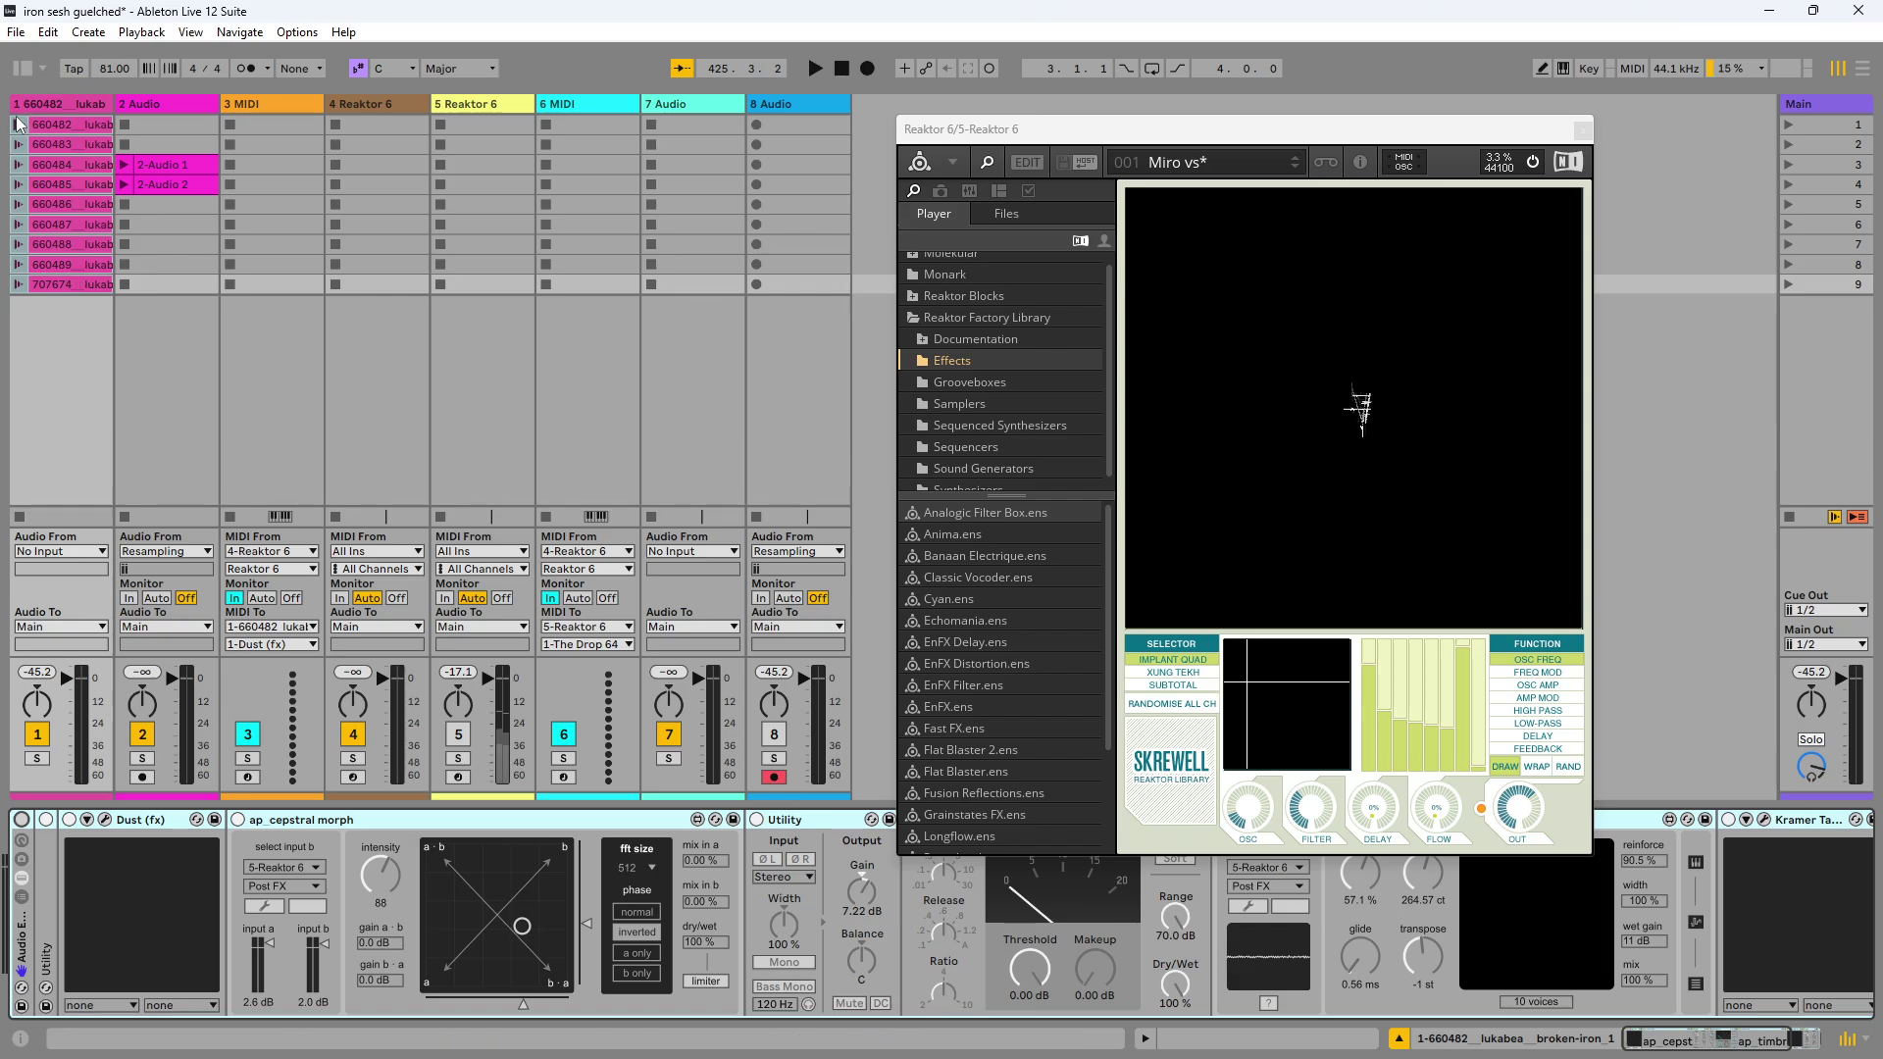
# Step: Audition the unprocessed broken-iron and iron-texture clips on track 1 and view their waveforms
pyautogui.click(17, 124)
pyautogui.click(53, 122)
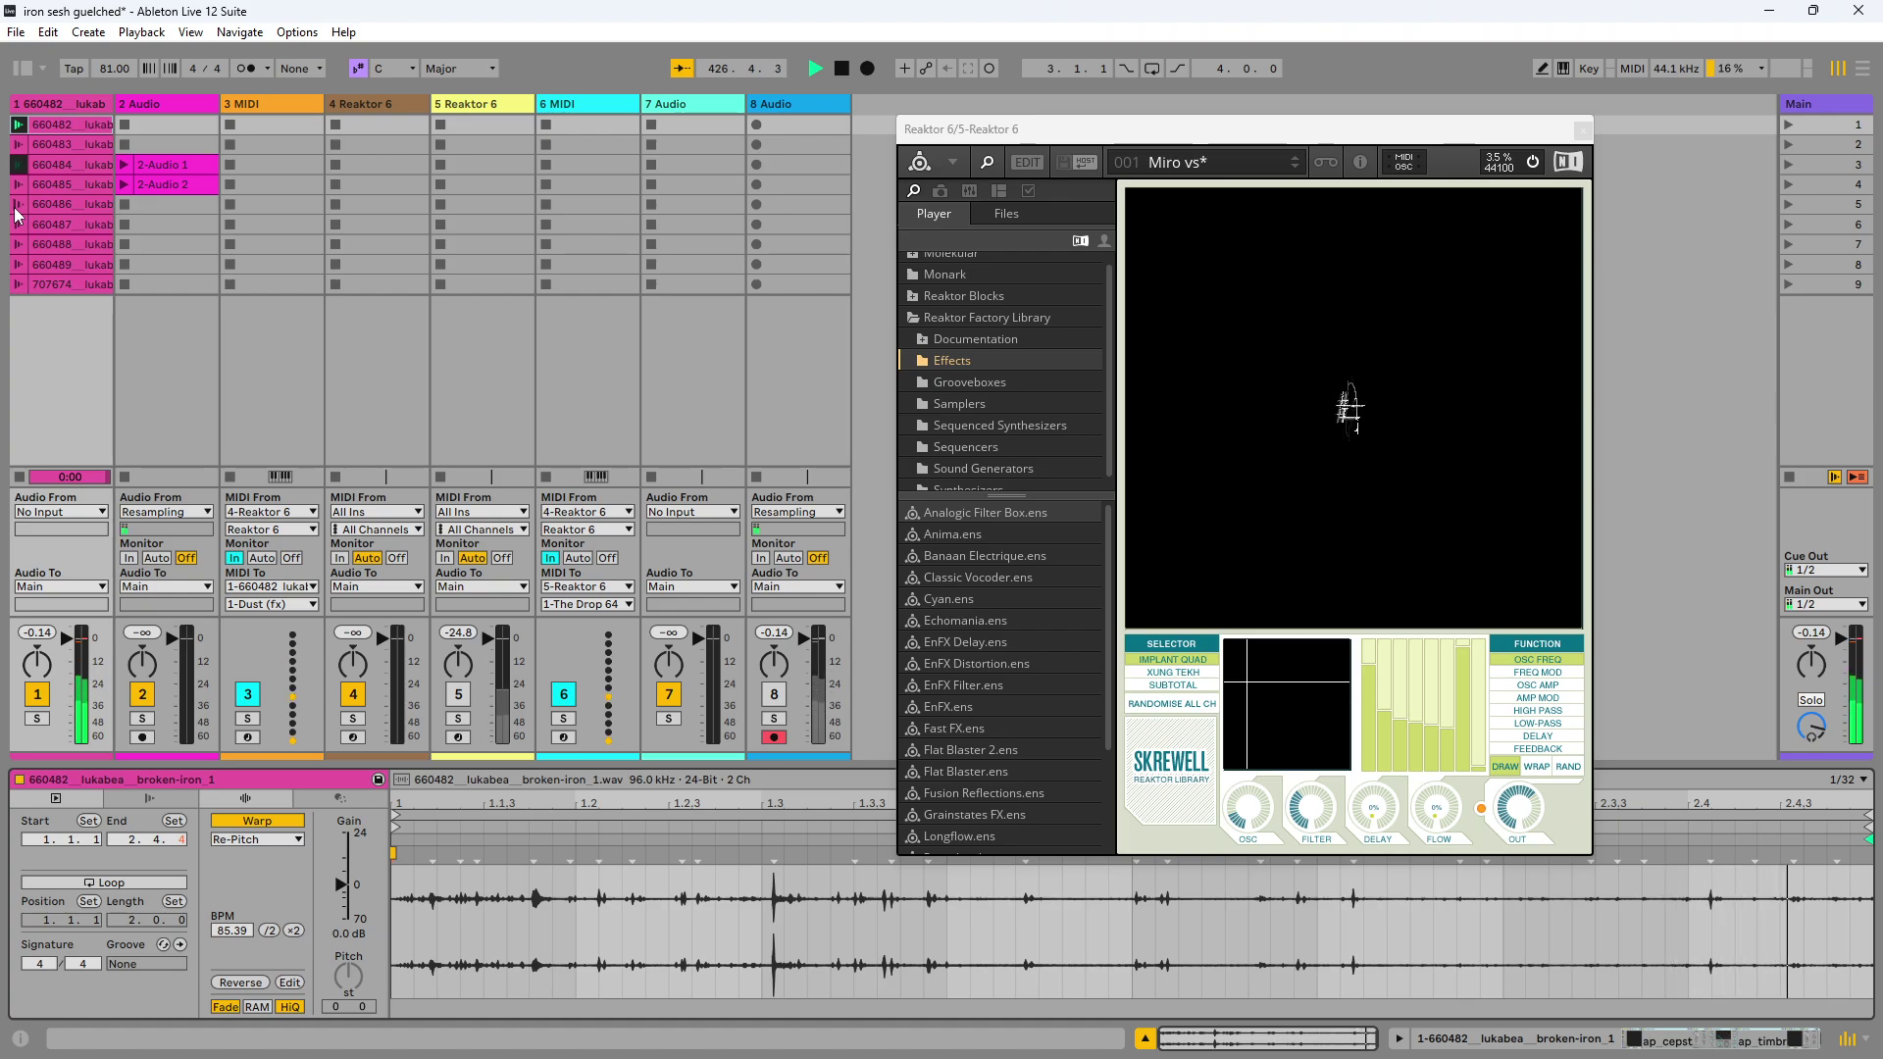
pyautogui.click(18, 284)
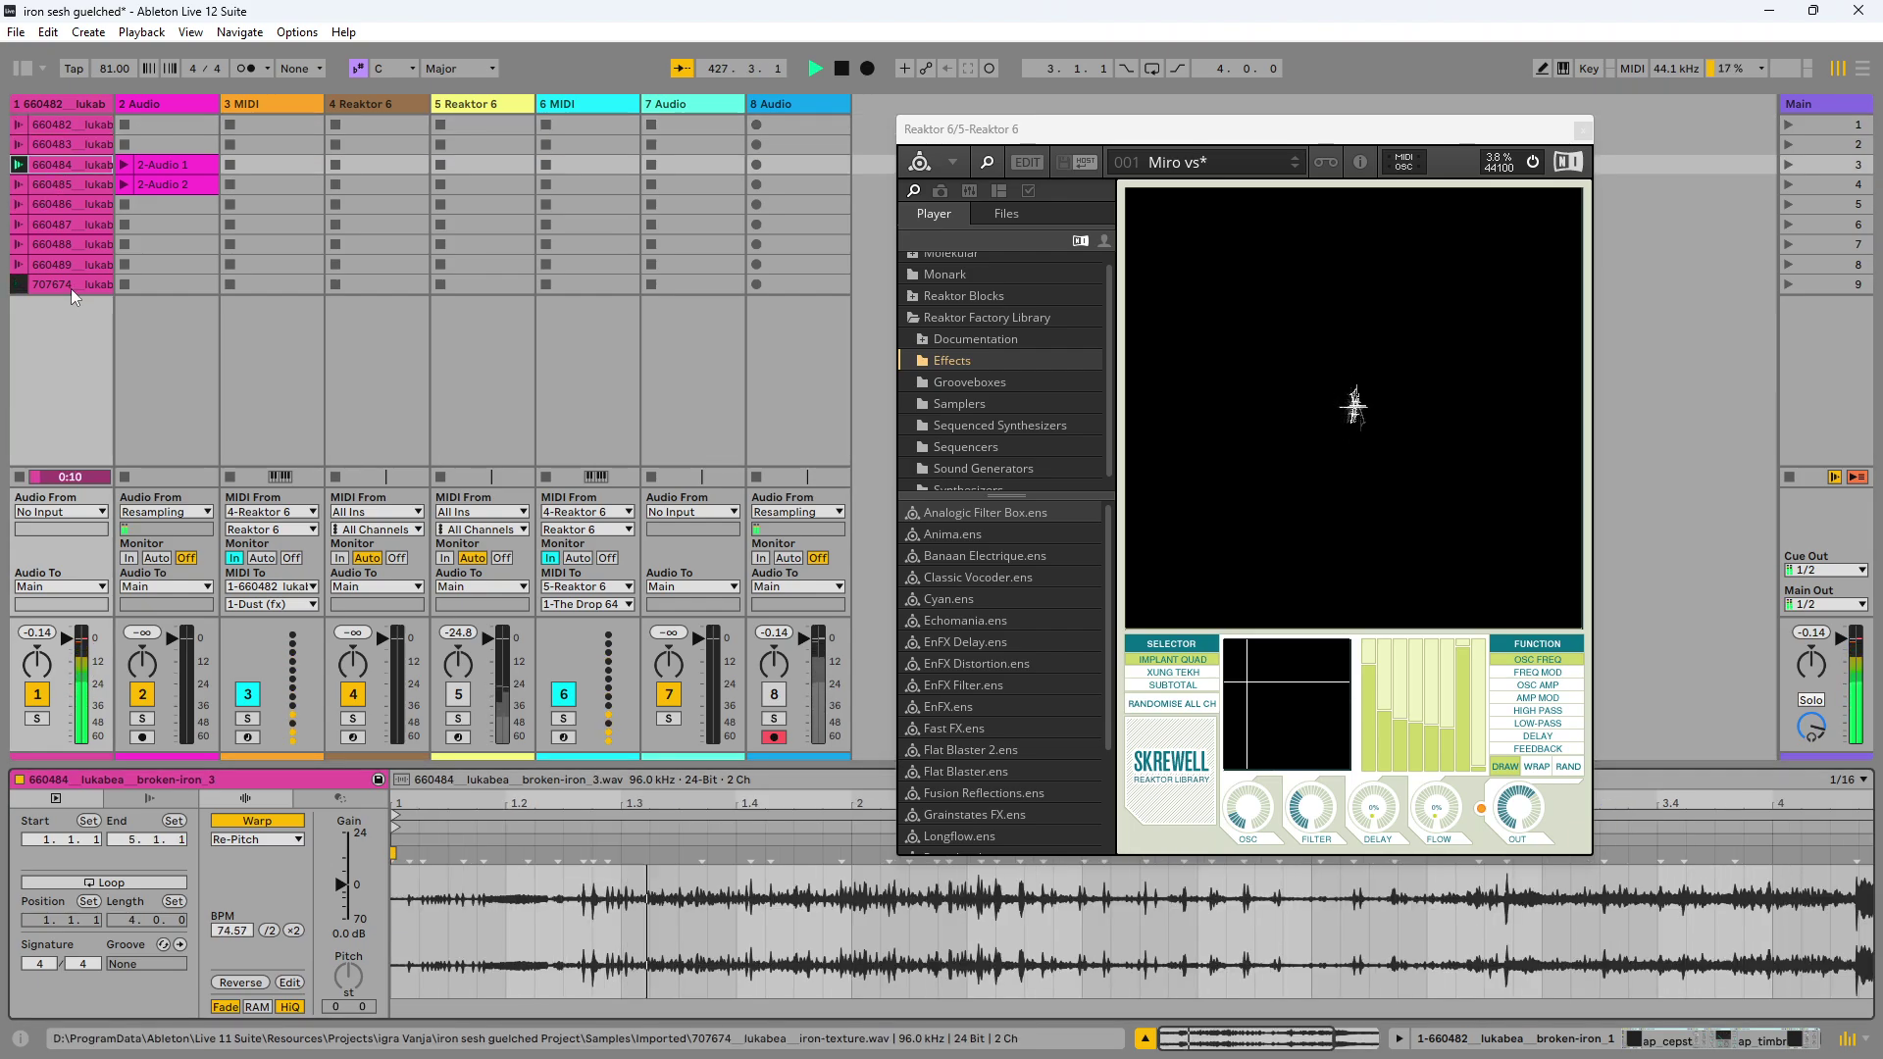
pyautogui.click(70, 288)
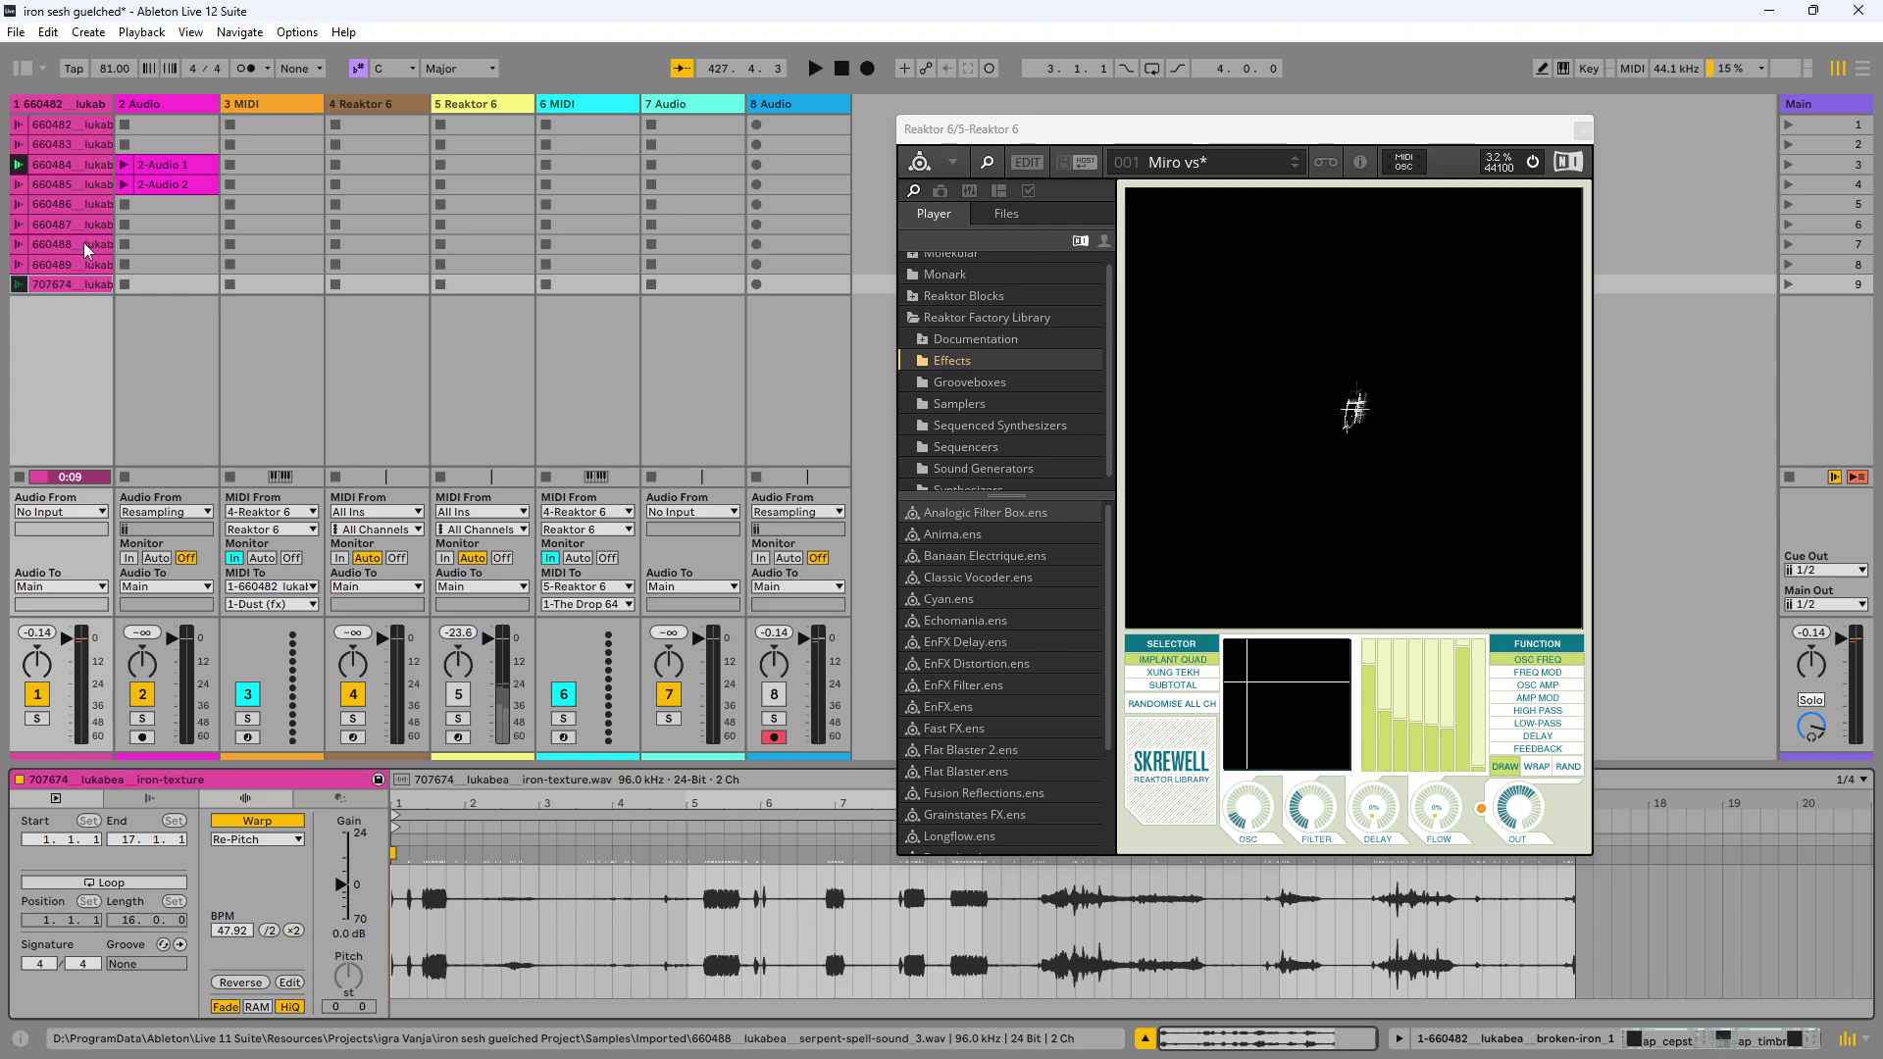
pyautogui.click(76, 164)
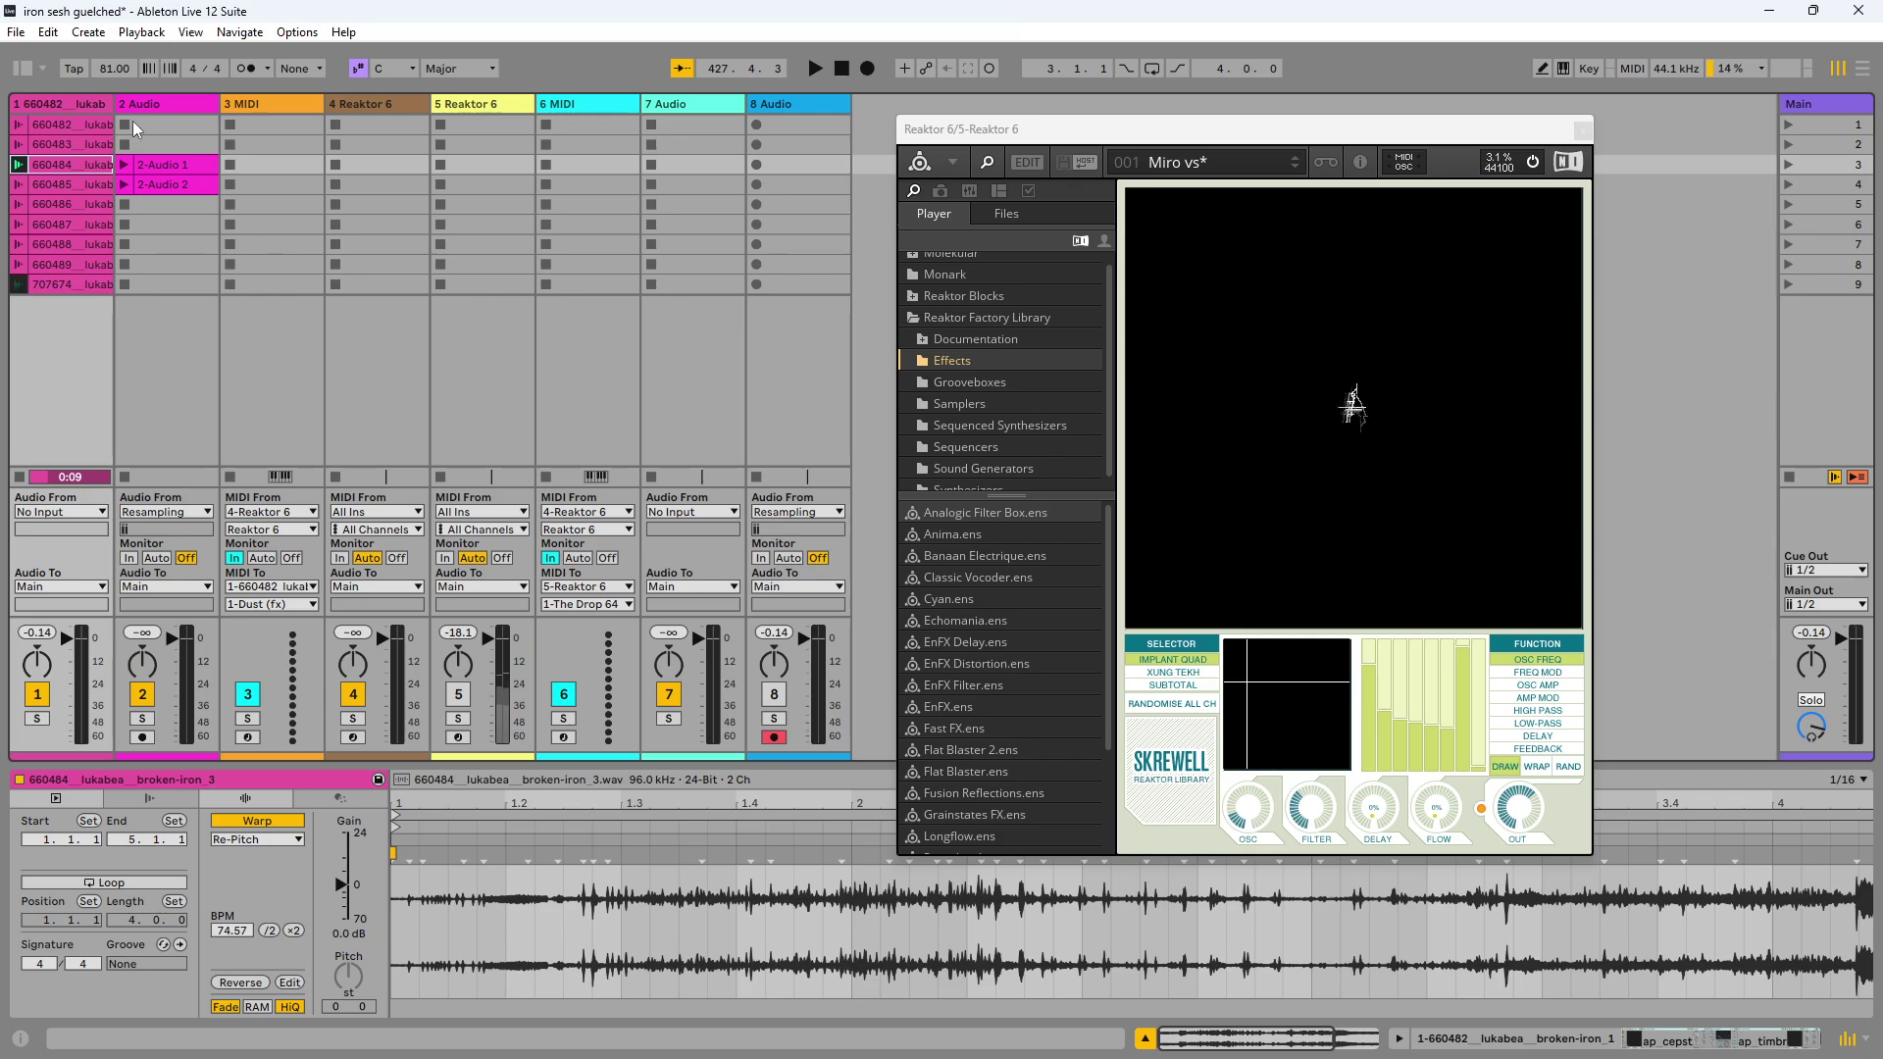
pyautogui.click(51, 126)
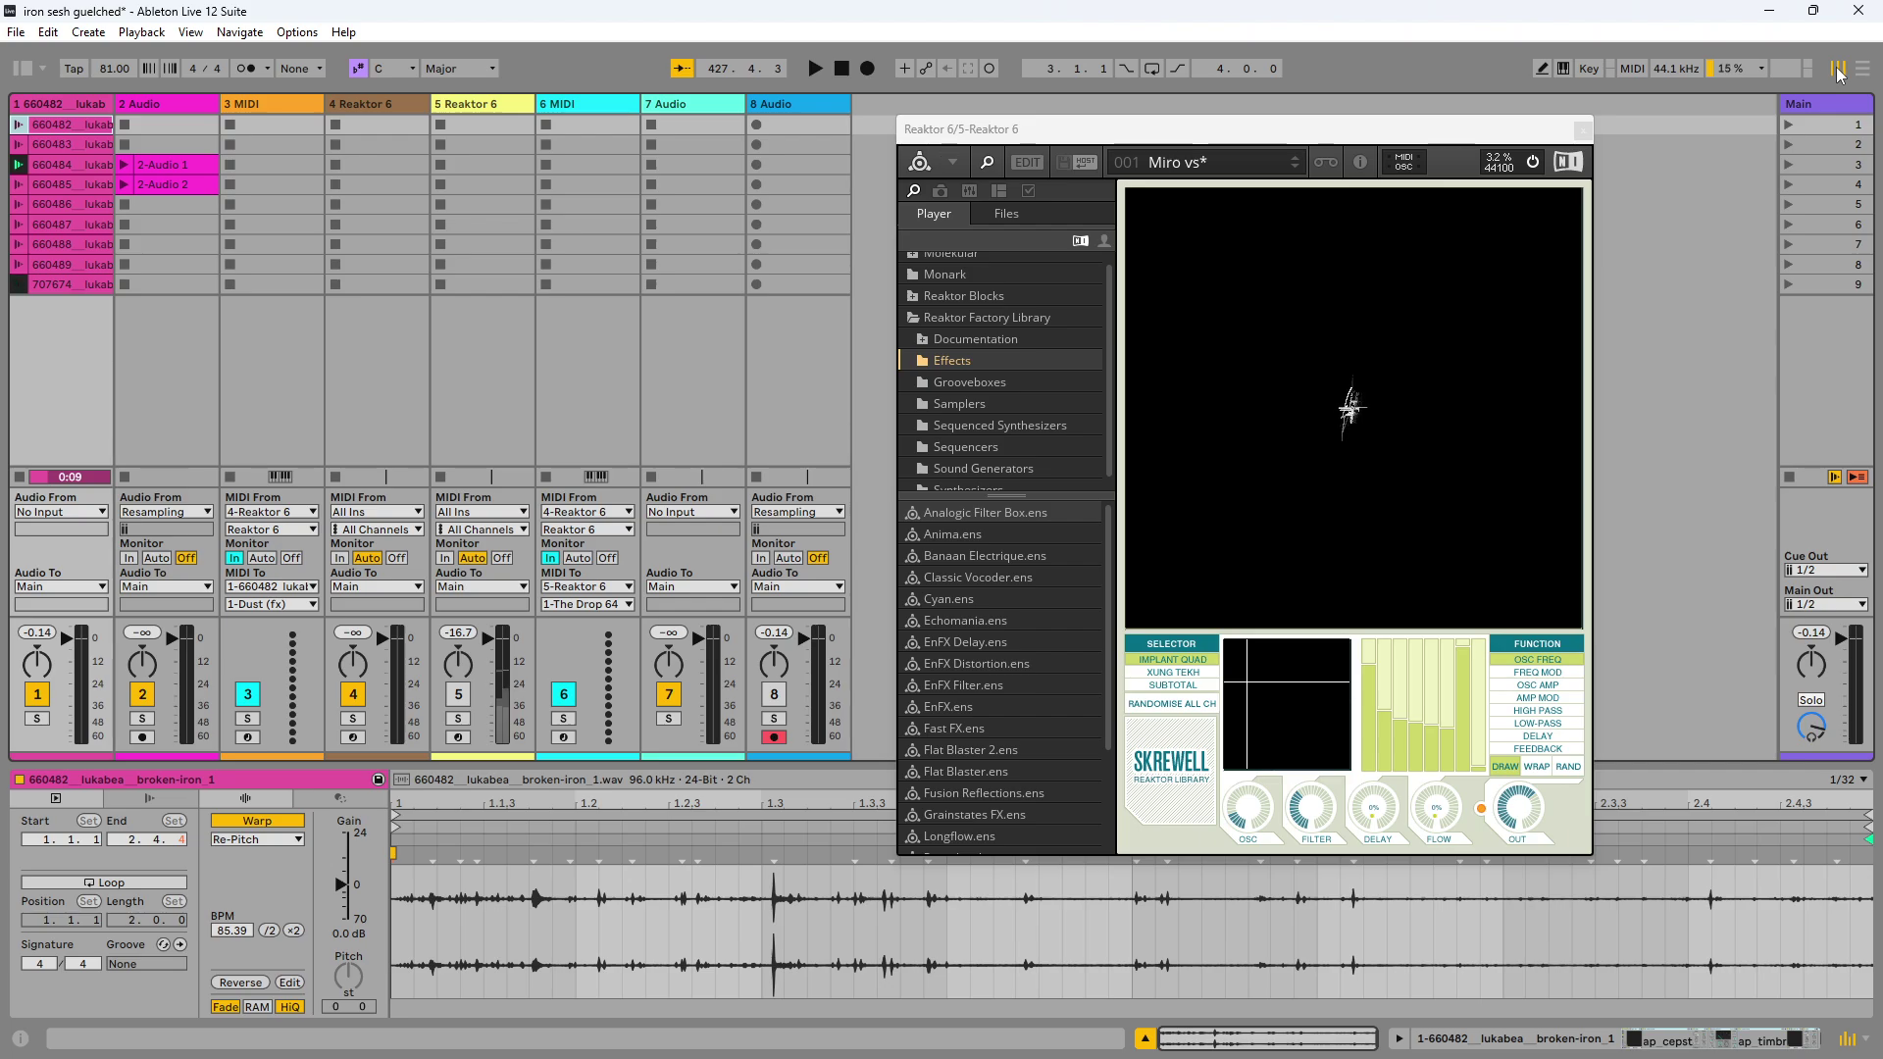
# Step: Select all nine clips on track 1 and show their Follow Action and launch settings
pyautogui.click(1866, 71)
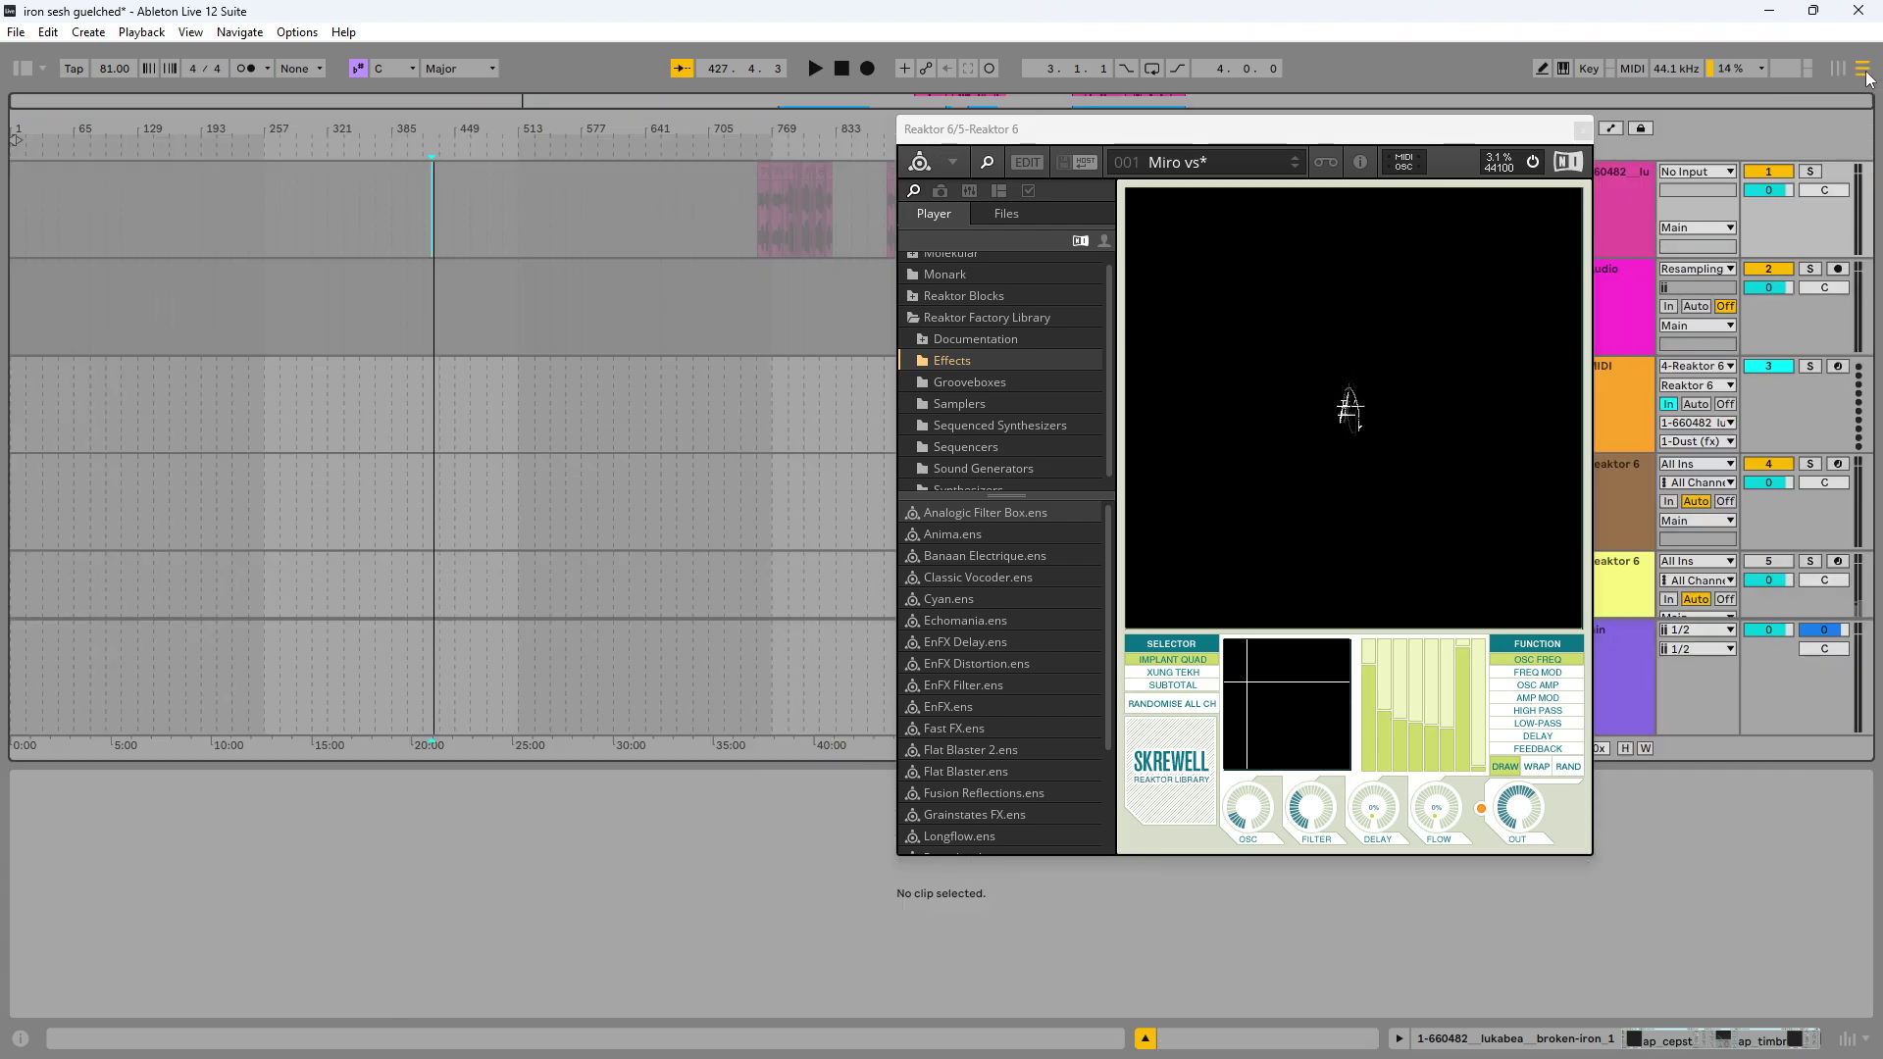
pyautogui.click(1834, 71)
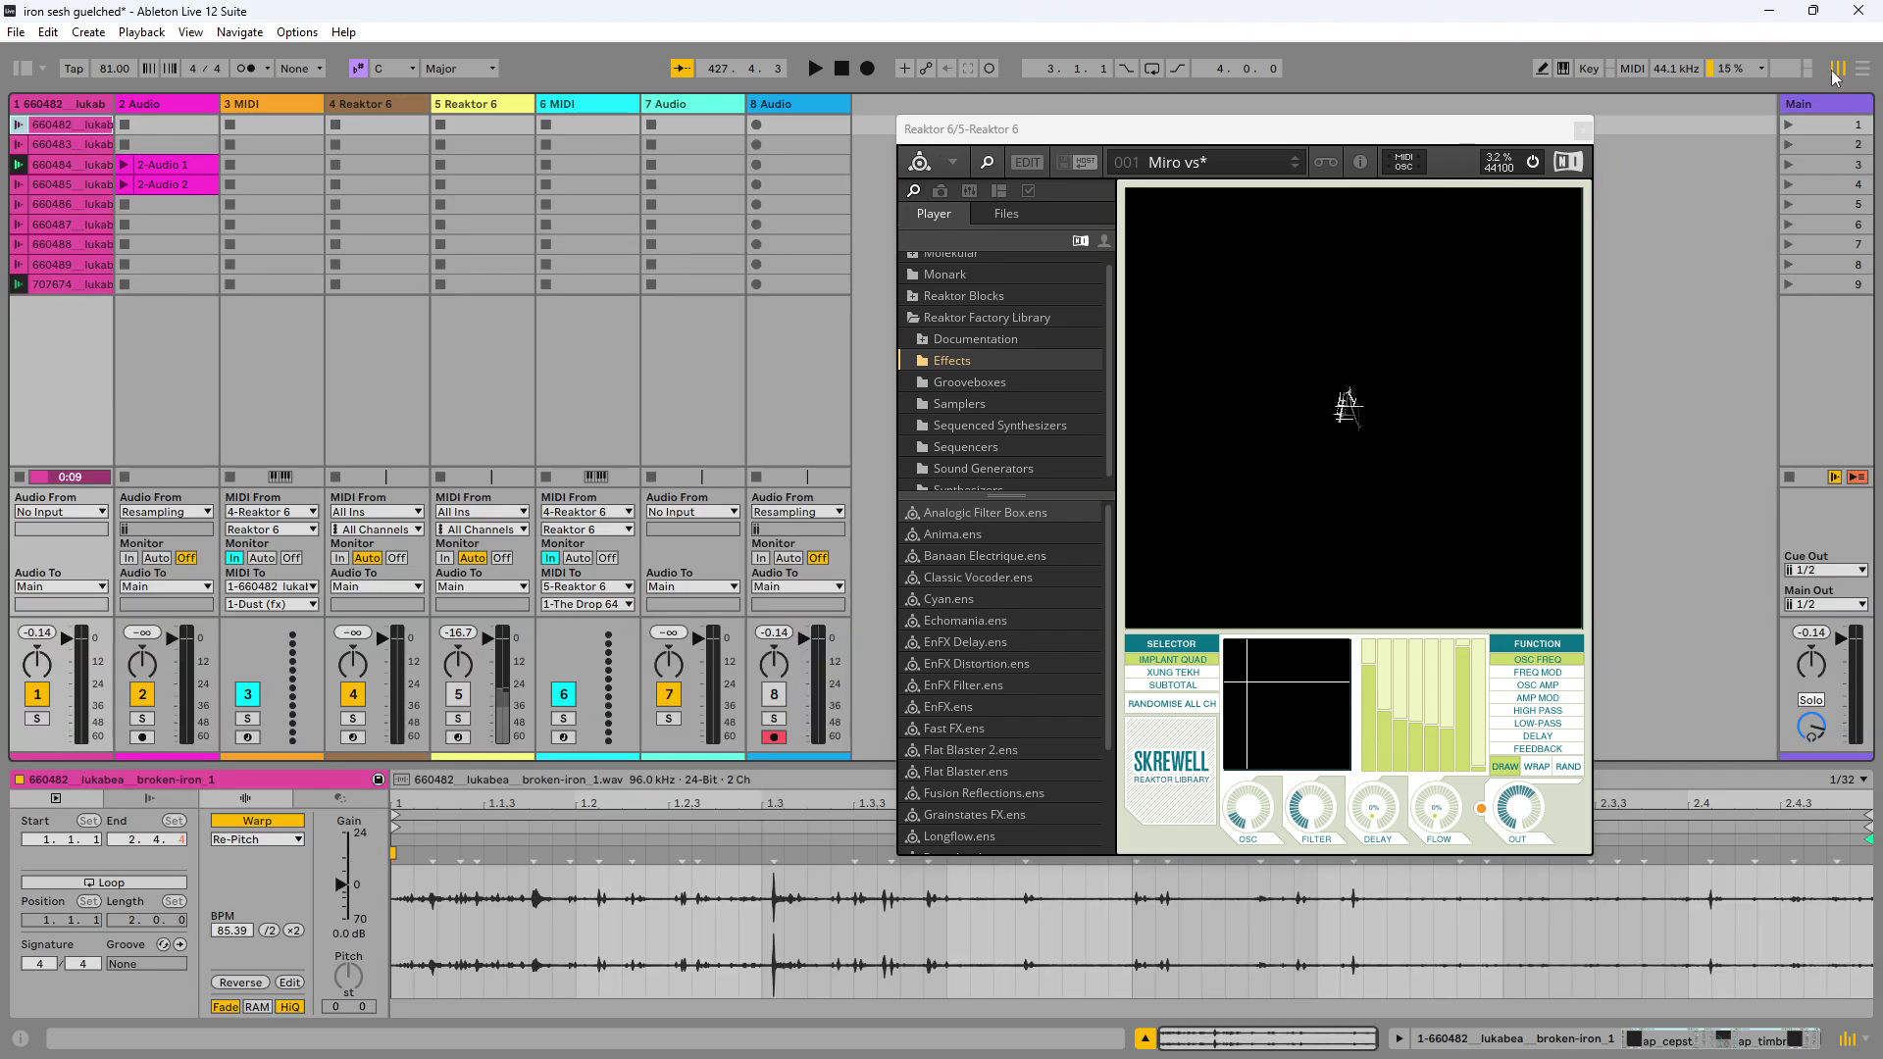
pyautogui.keyDown('shift'); pyautogui.click(93, 283); pyautogui.keyUp('shift')
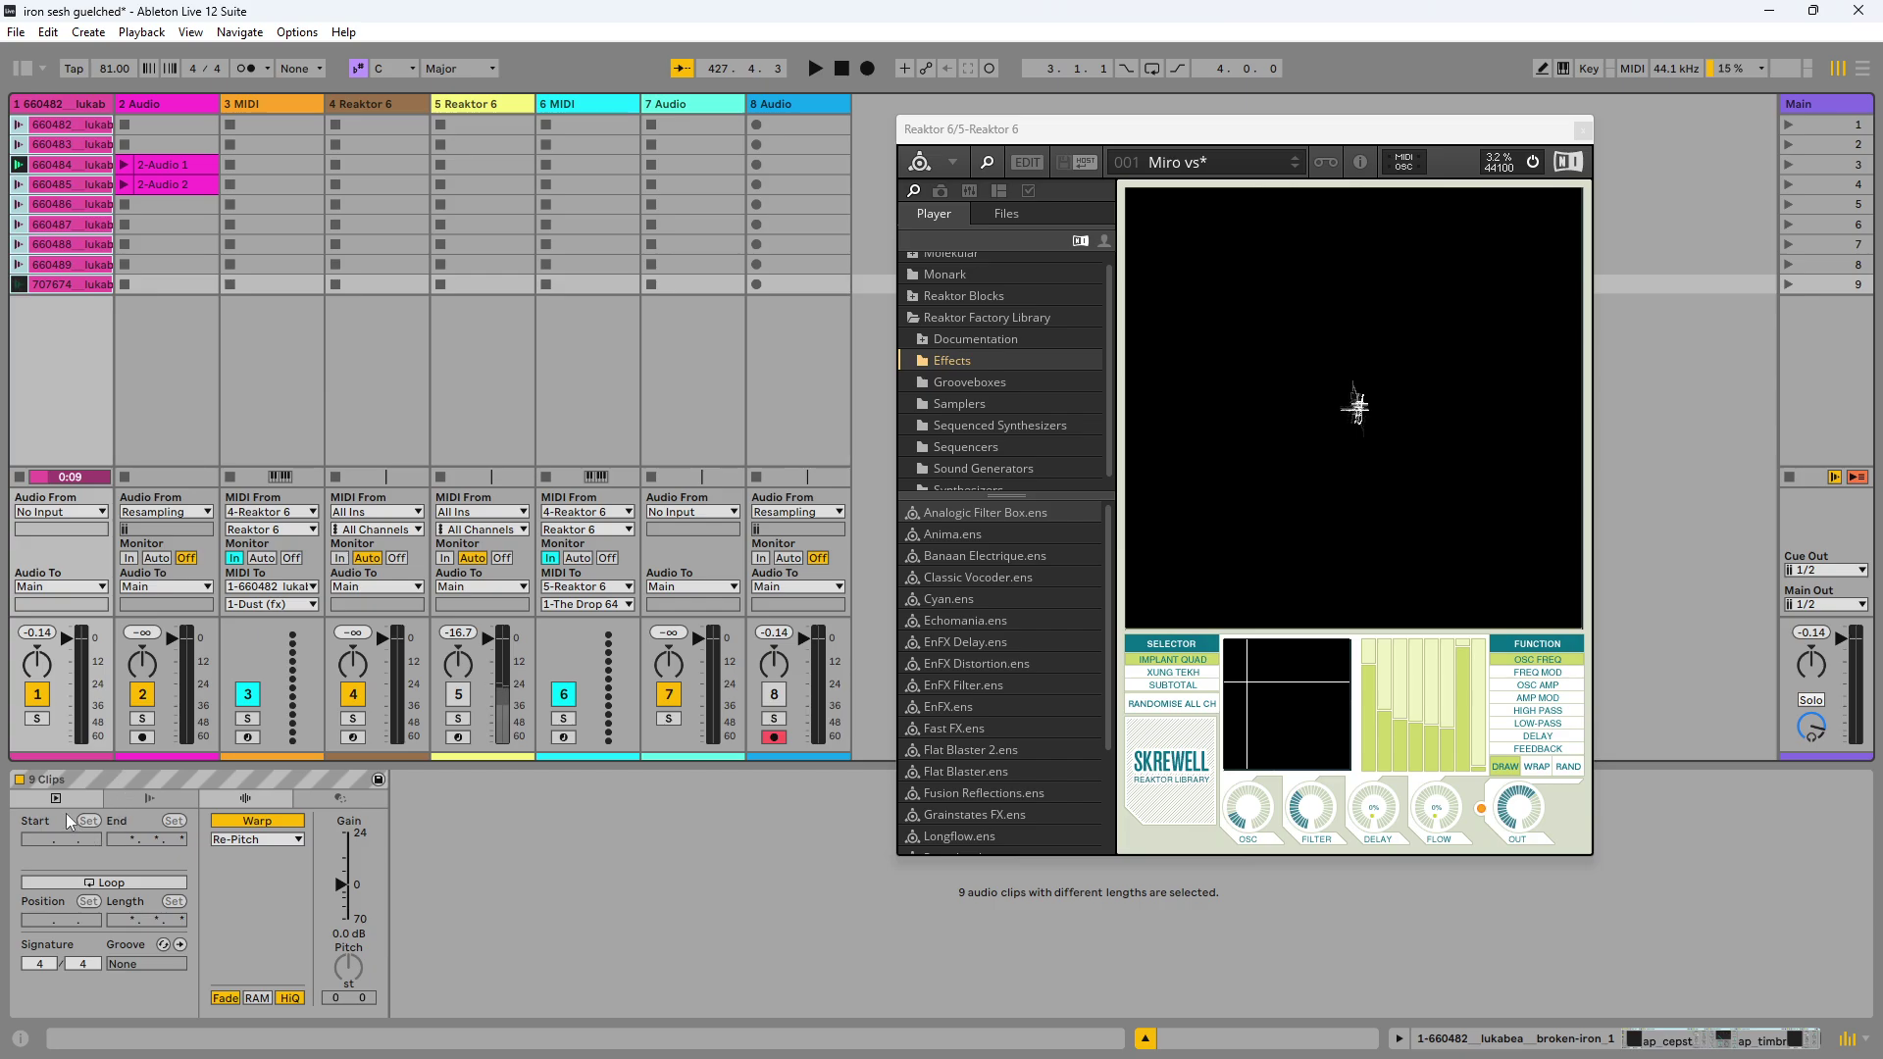
pyautogui.click(57, 127)
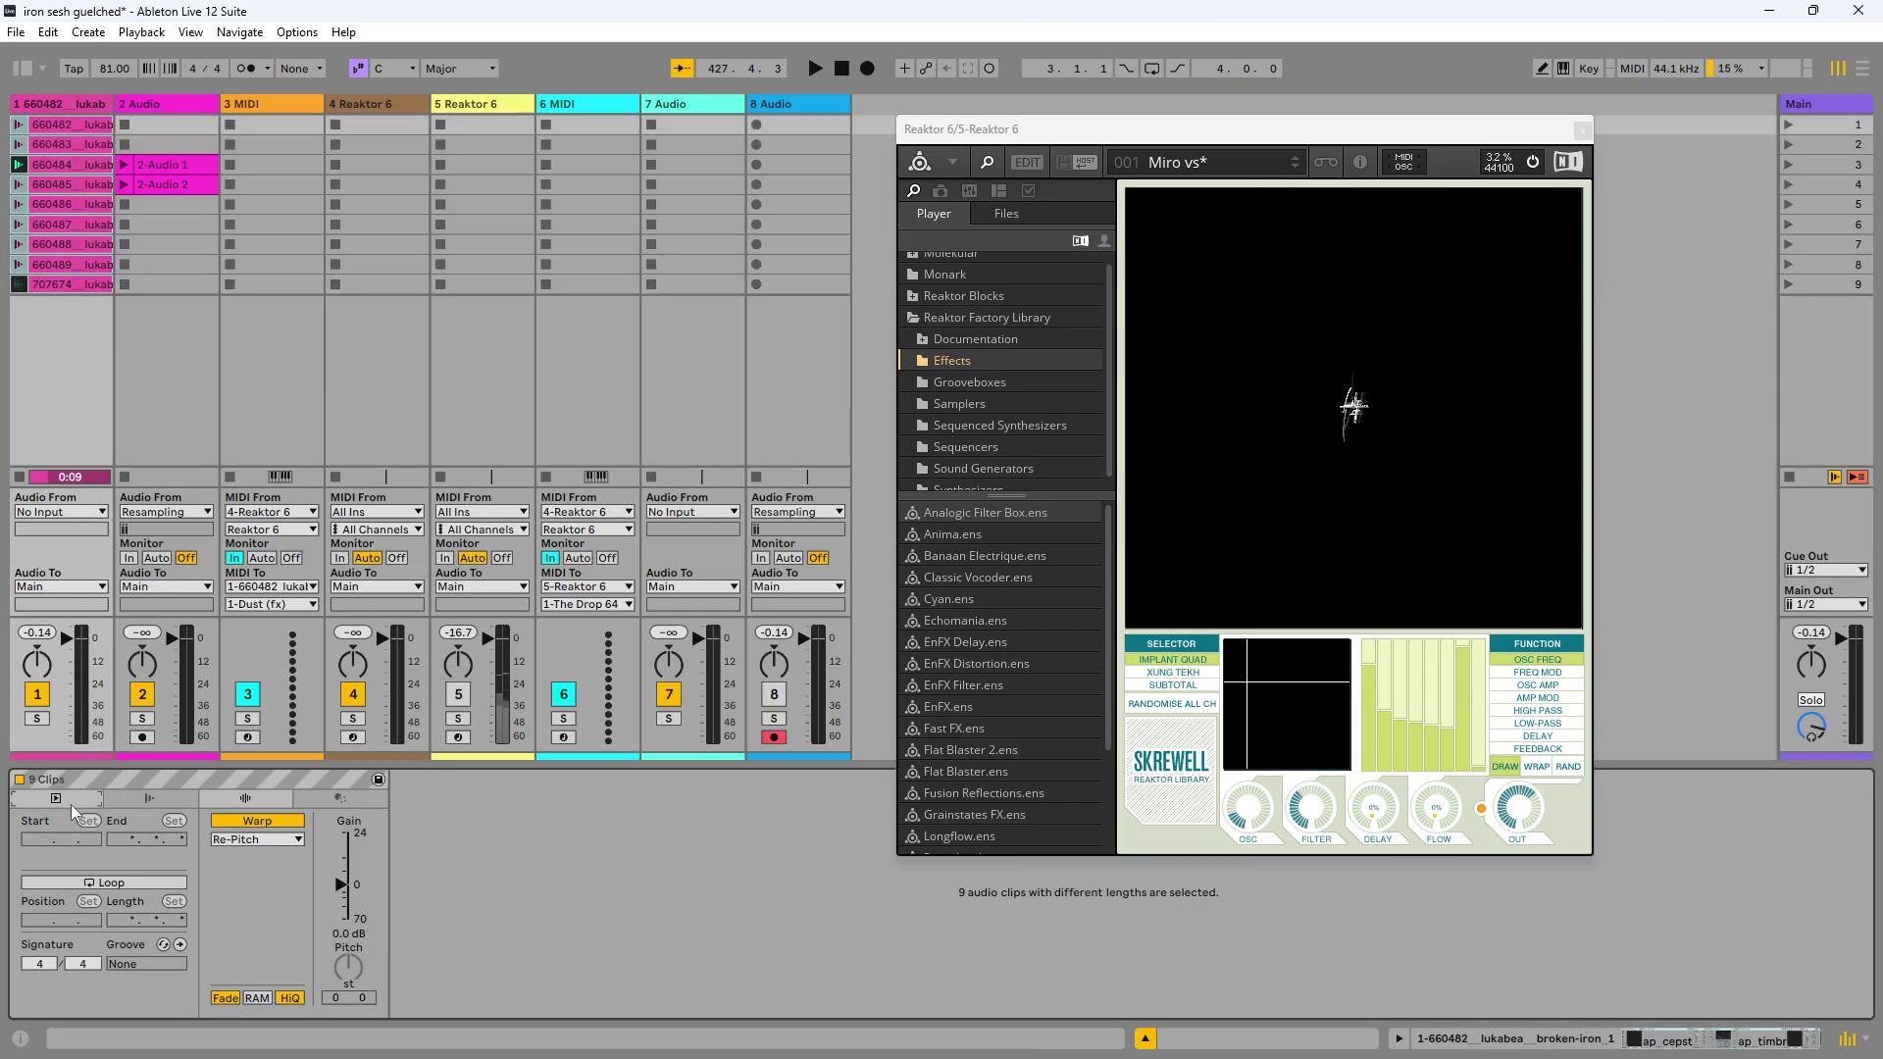
pyautogui.click(193, 805)
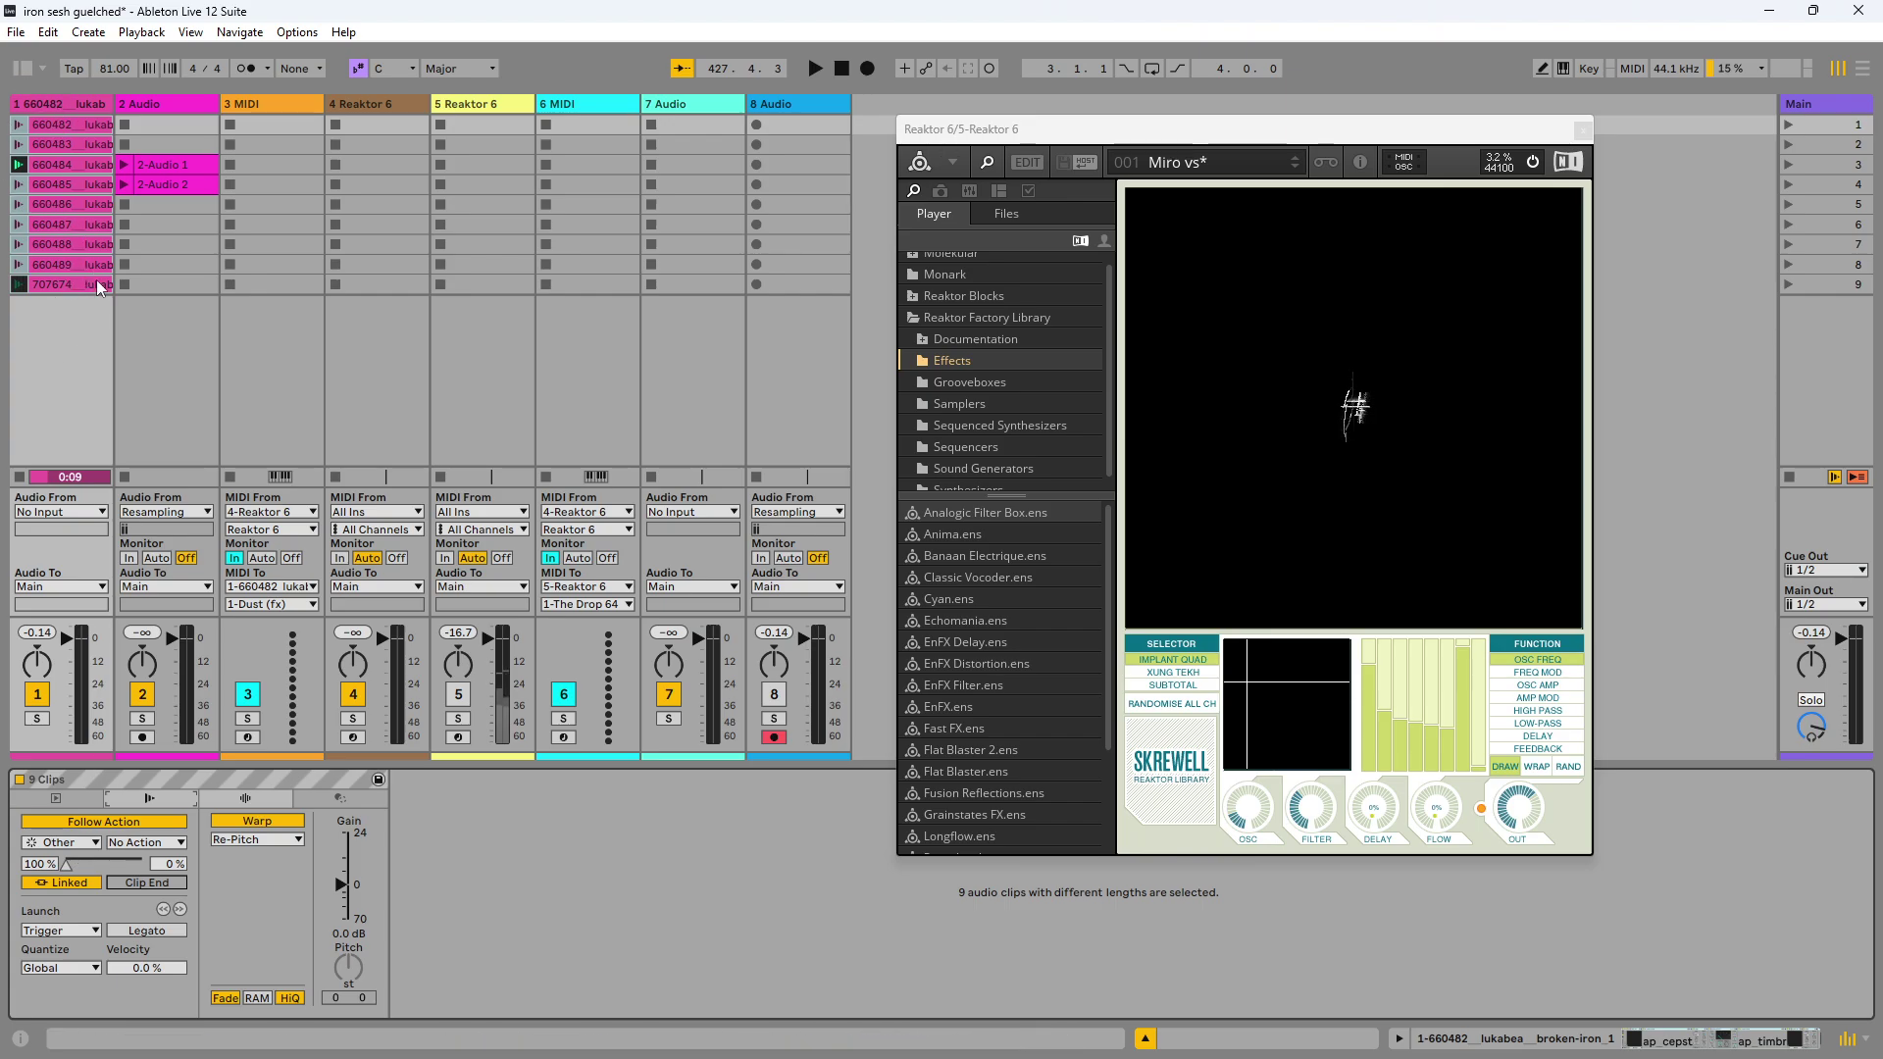
# Step: Show the Arrangement View and move the Reaktor window clear of the recorded clips on track 1
pyautogui.press('Tab')
pyautogui.moveTo(1000, 133); pyautogui.dragTo(1052, 407)
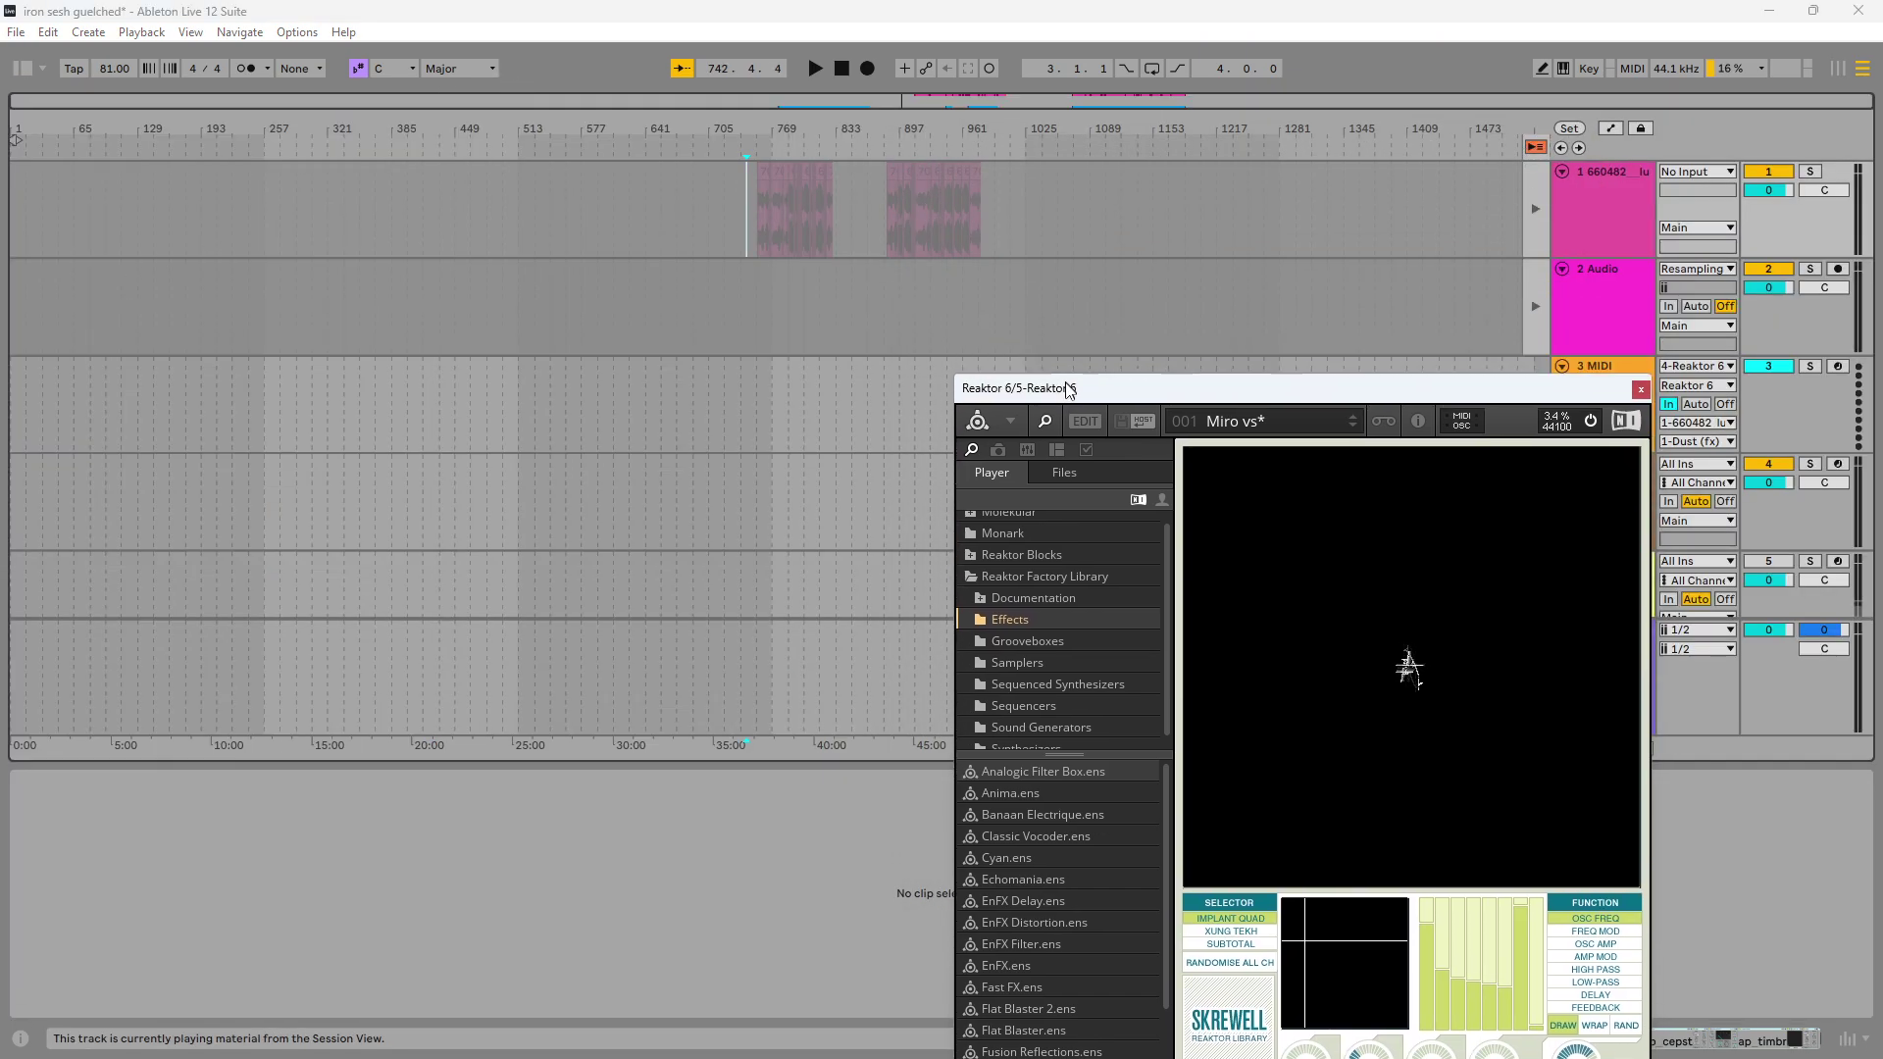
pyautogui.keyDown('shift'); pyautogui.click(790, 236); pyautogui.keyUp('shift')
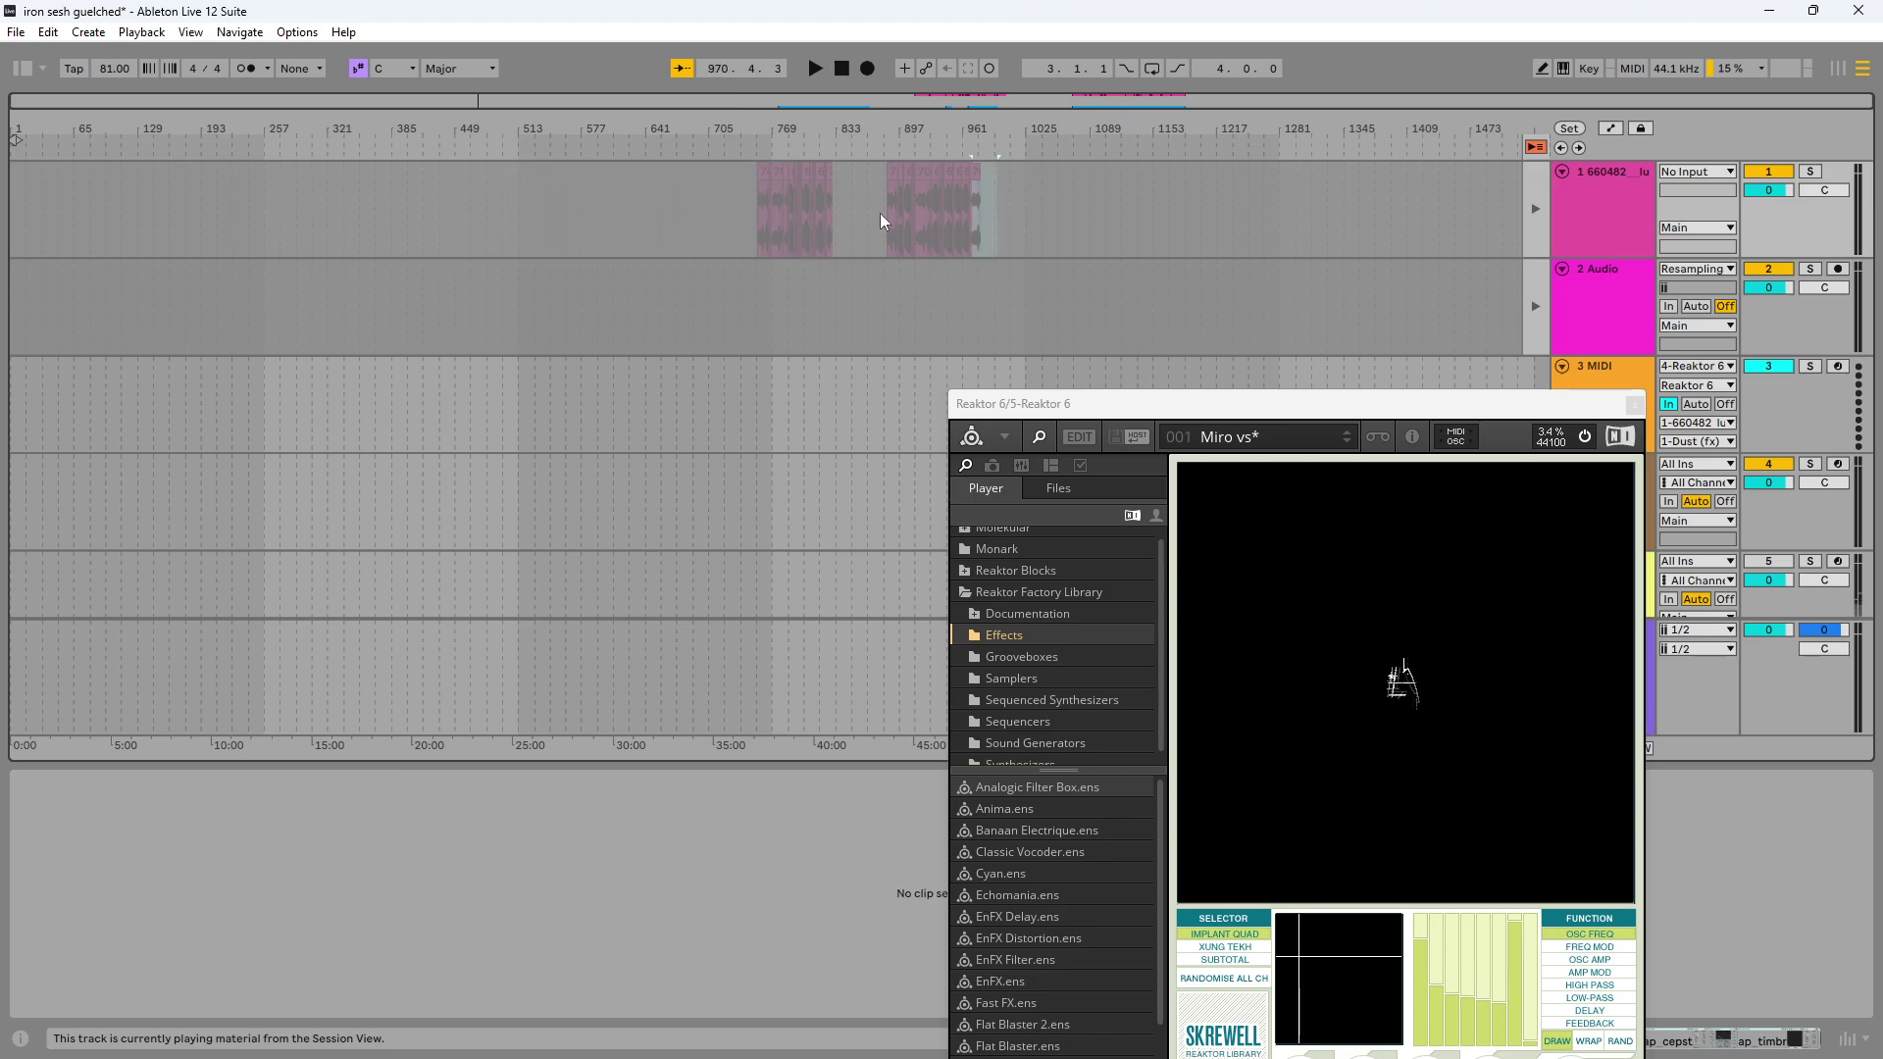
# Step: Select the recorded clips on track 1 in the Arrangement and return to the Session View
pyautogui.moveTo(974, 210); pyautogui.dragTo(437, 206)
pyautogui.keyDown('shift'); pyautogui.click(816, 232); pyautogui.keyUp('shift')
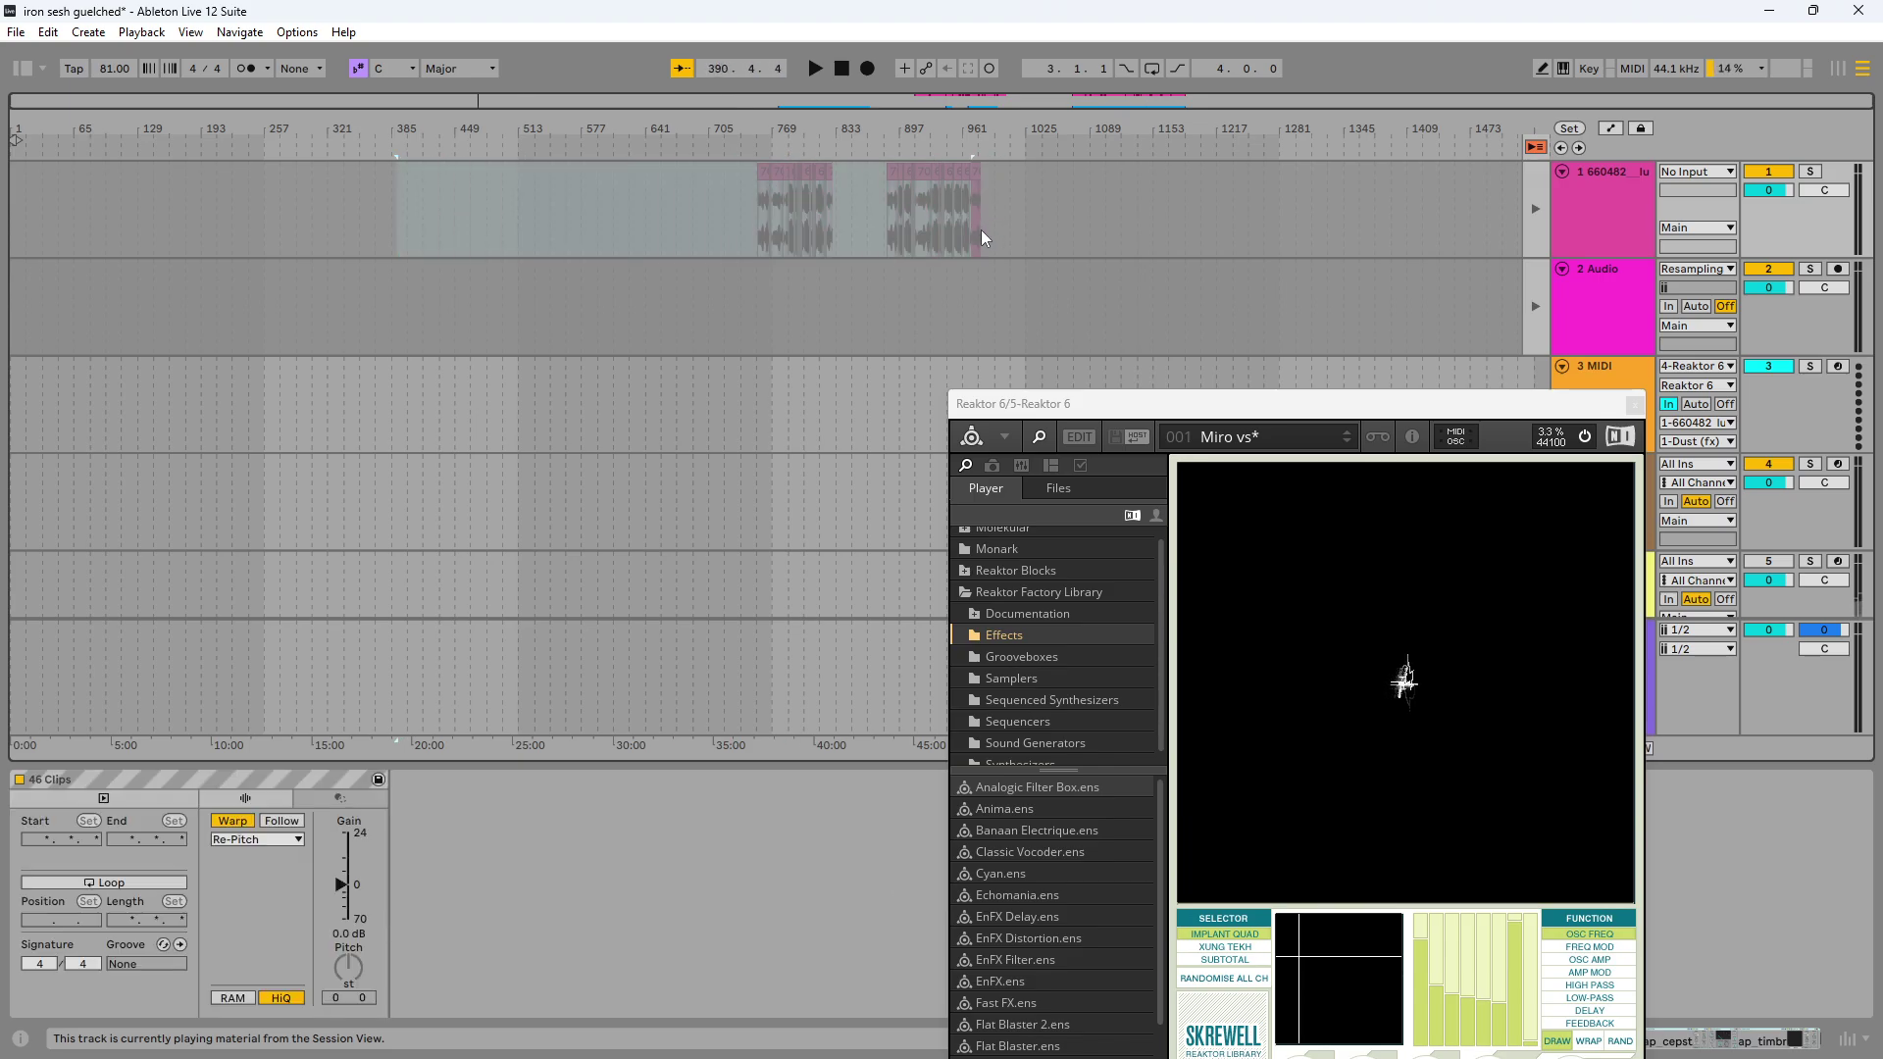
pyautogui.press('Tab')
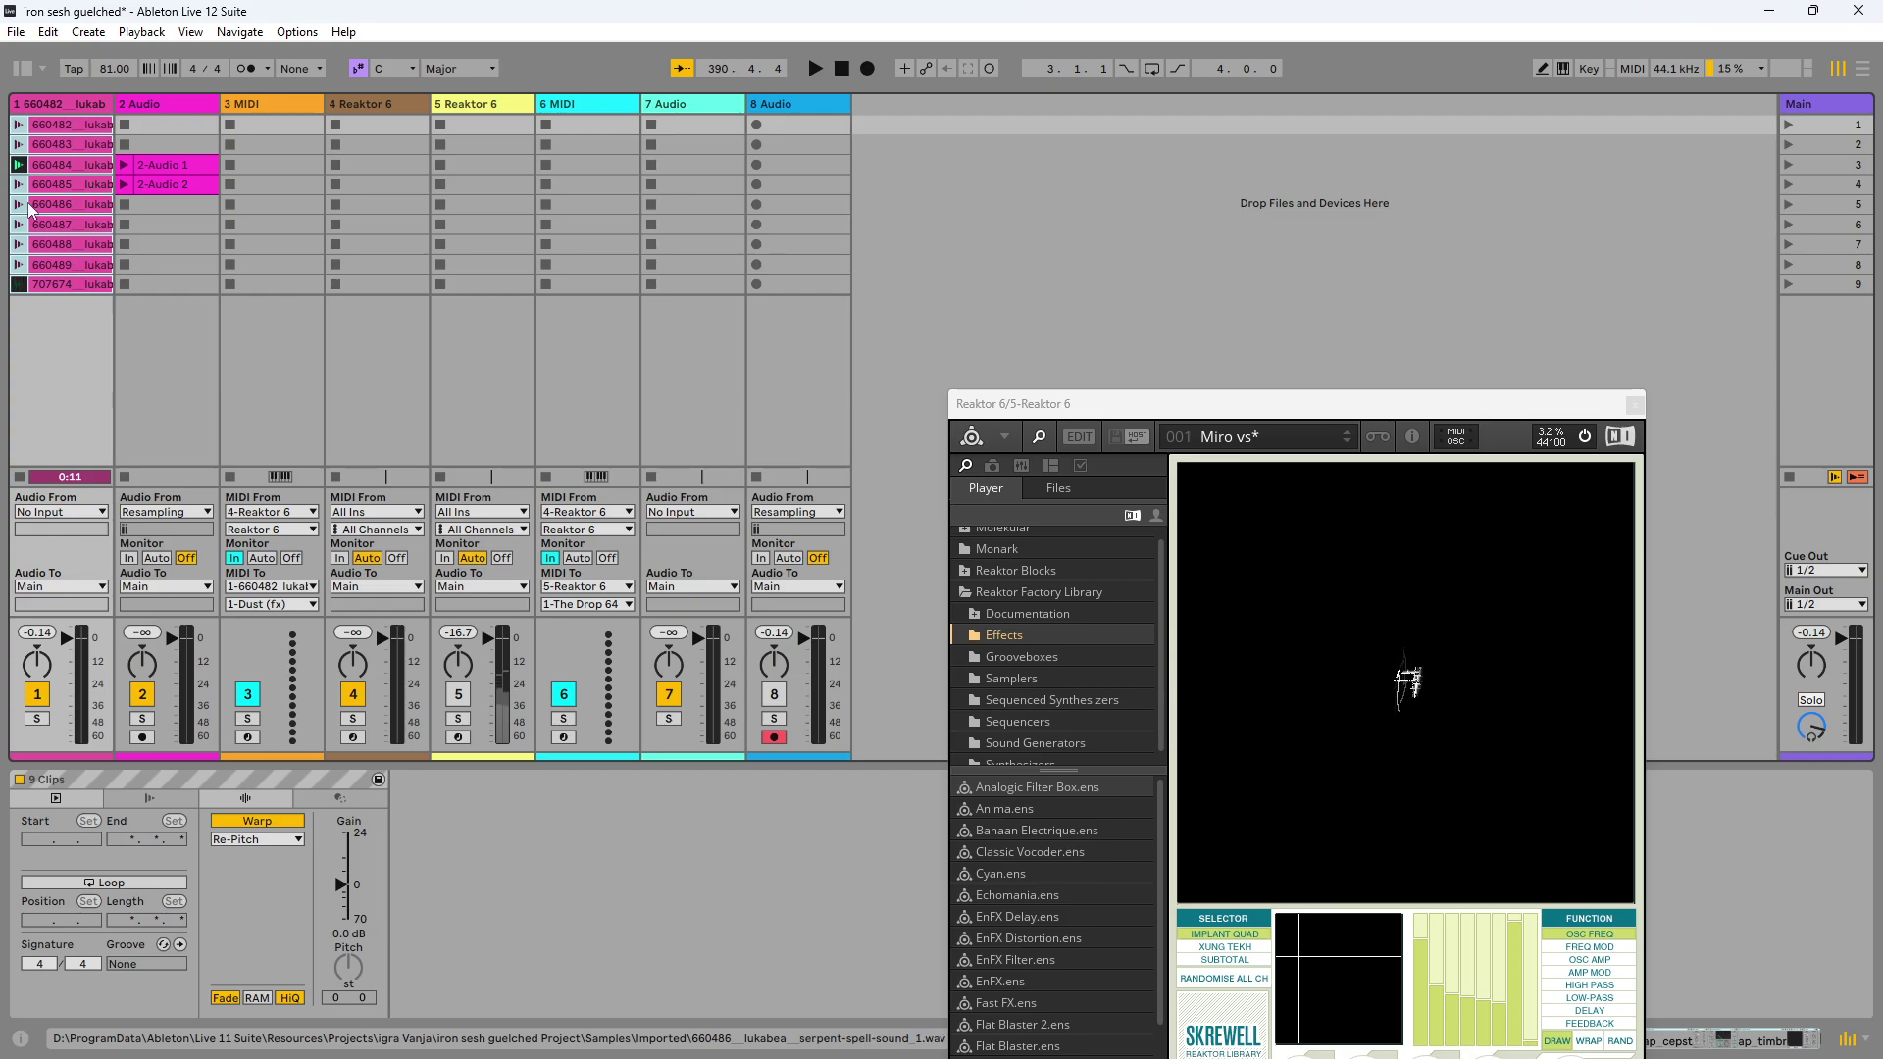
# Step: Show the Follow Action settings of the broken-iron_3 clip on track 1 and move the Reaktor window clear of its waveform
pyautogui.click(54, 169)
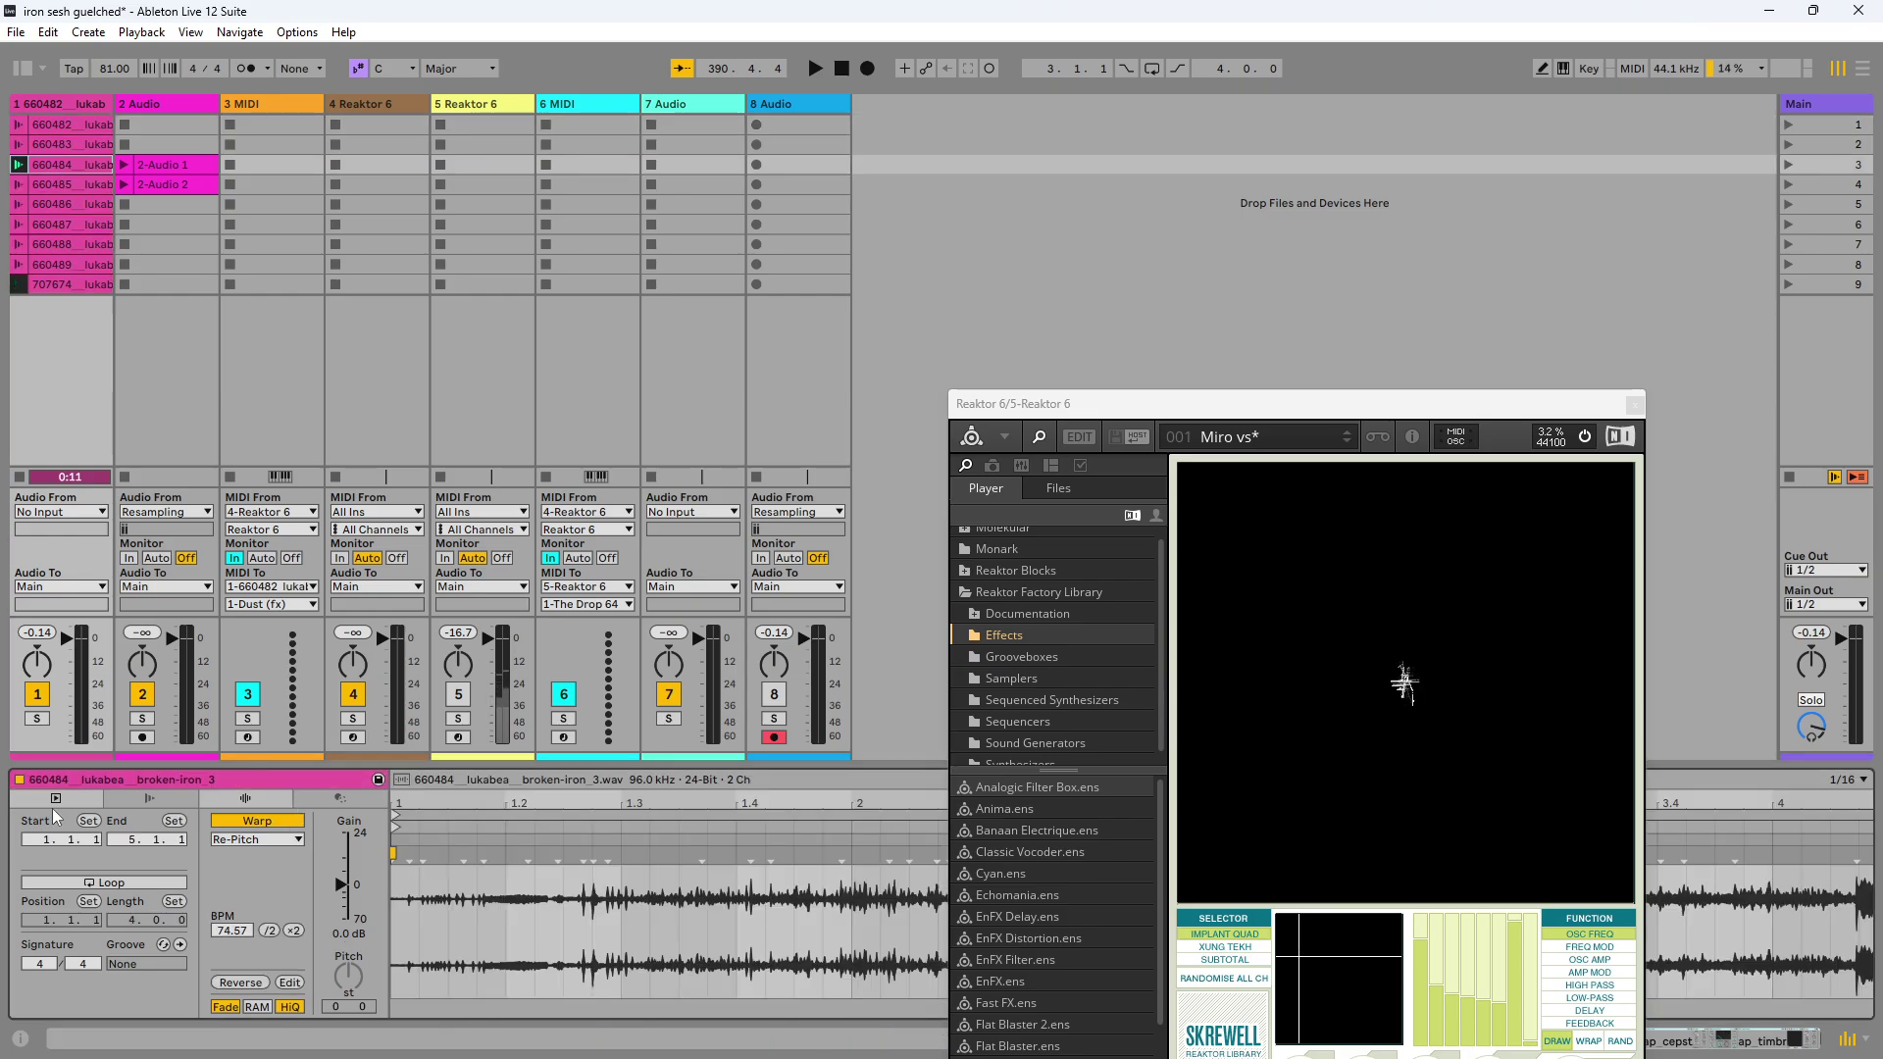
pyautogui.click(148, 799)
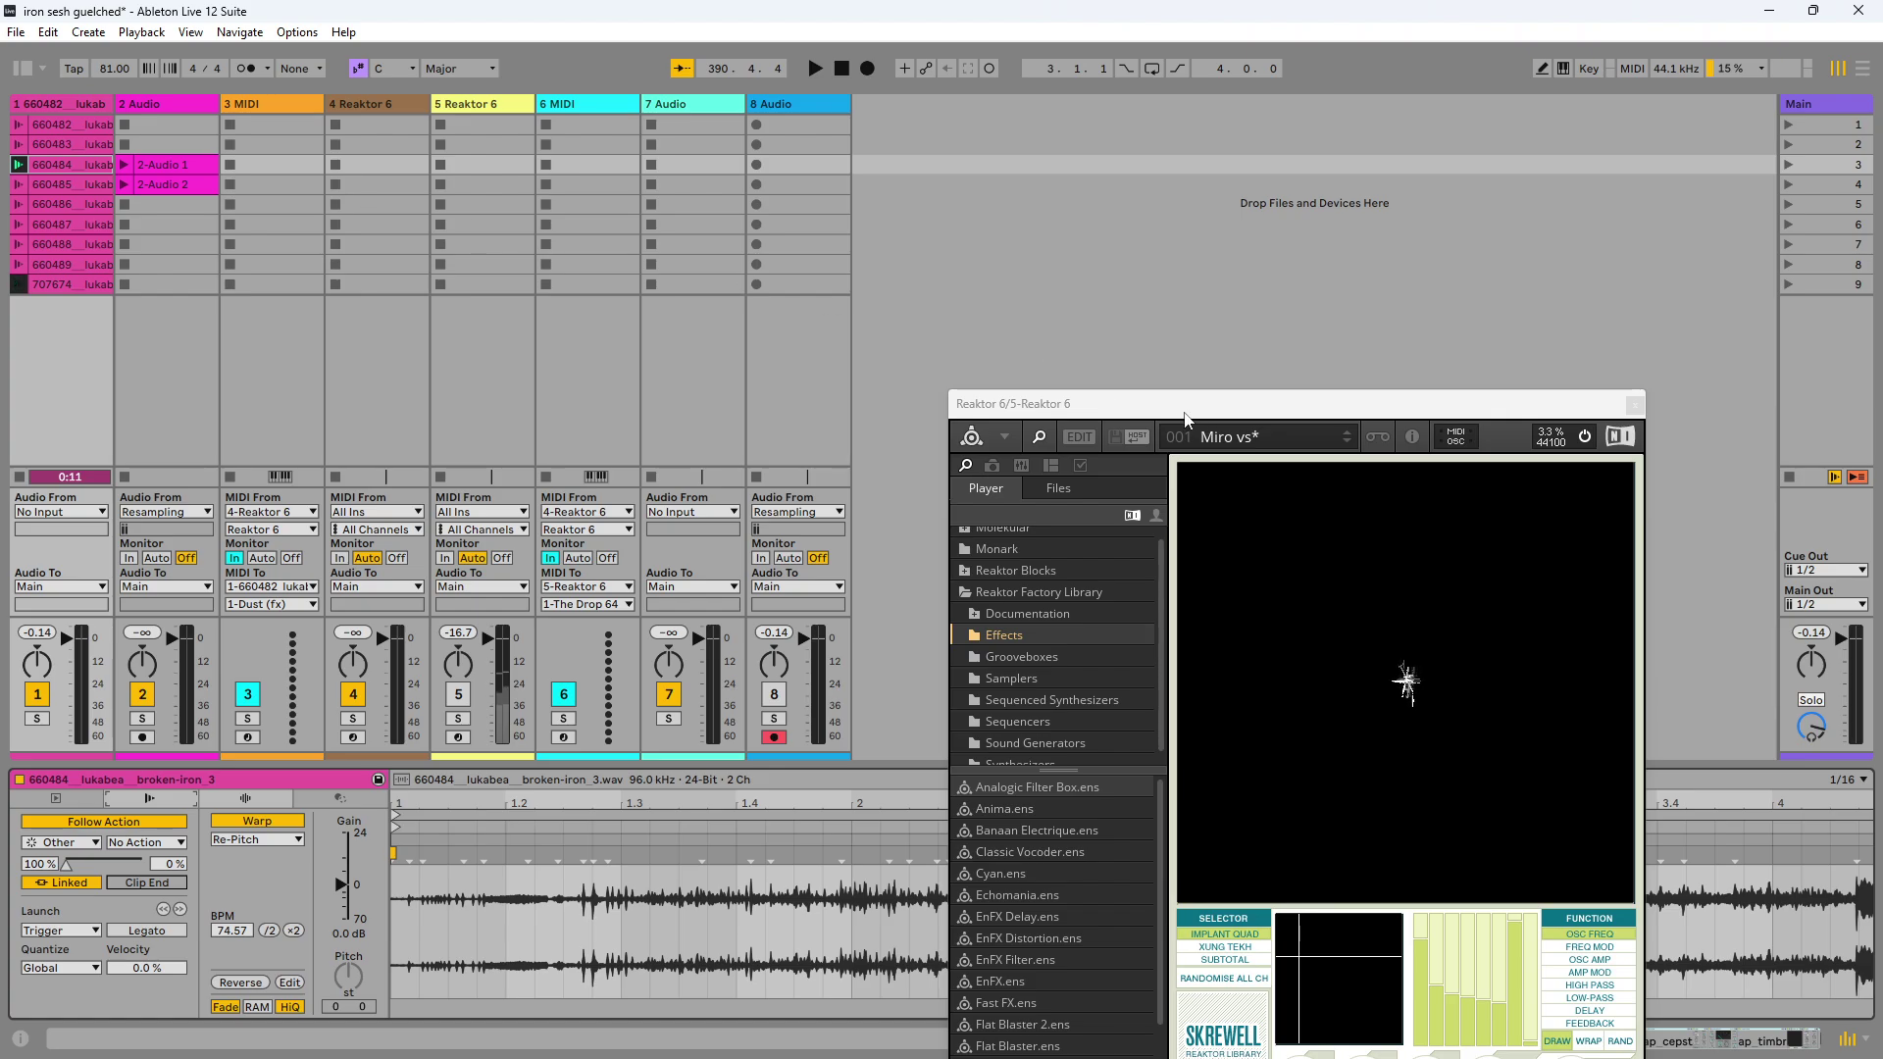
pyautogui.moveTo(1186, 418); pyautogui.dragTo(1183, 40)
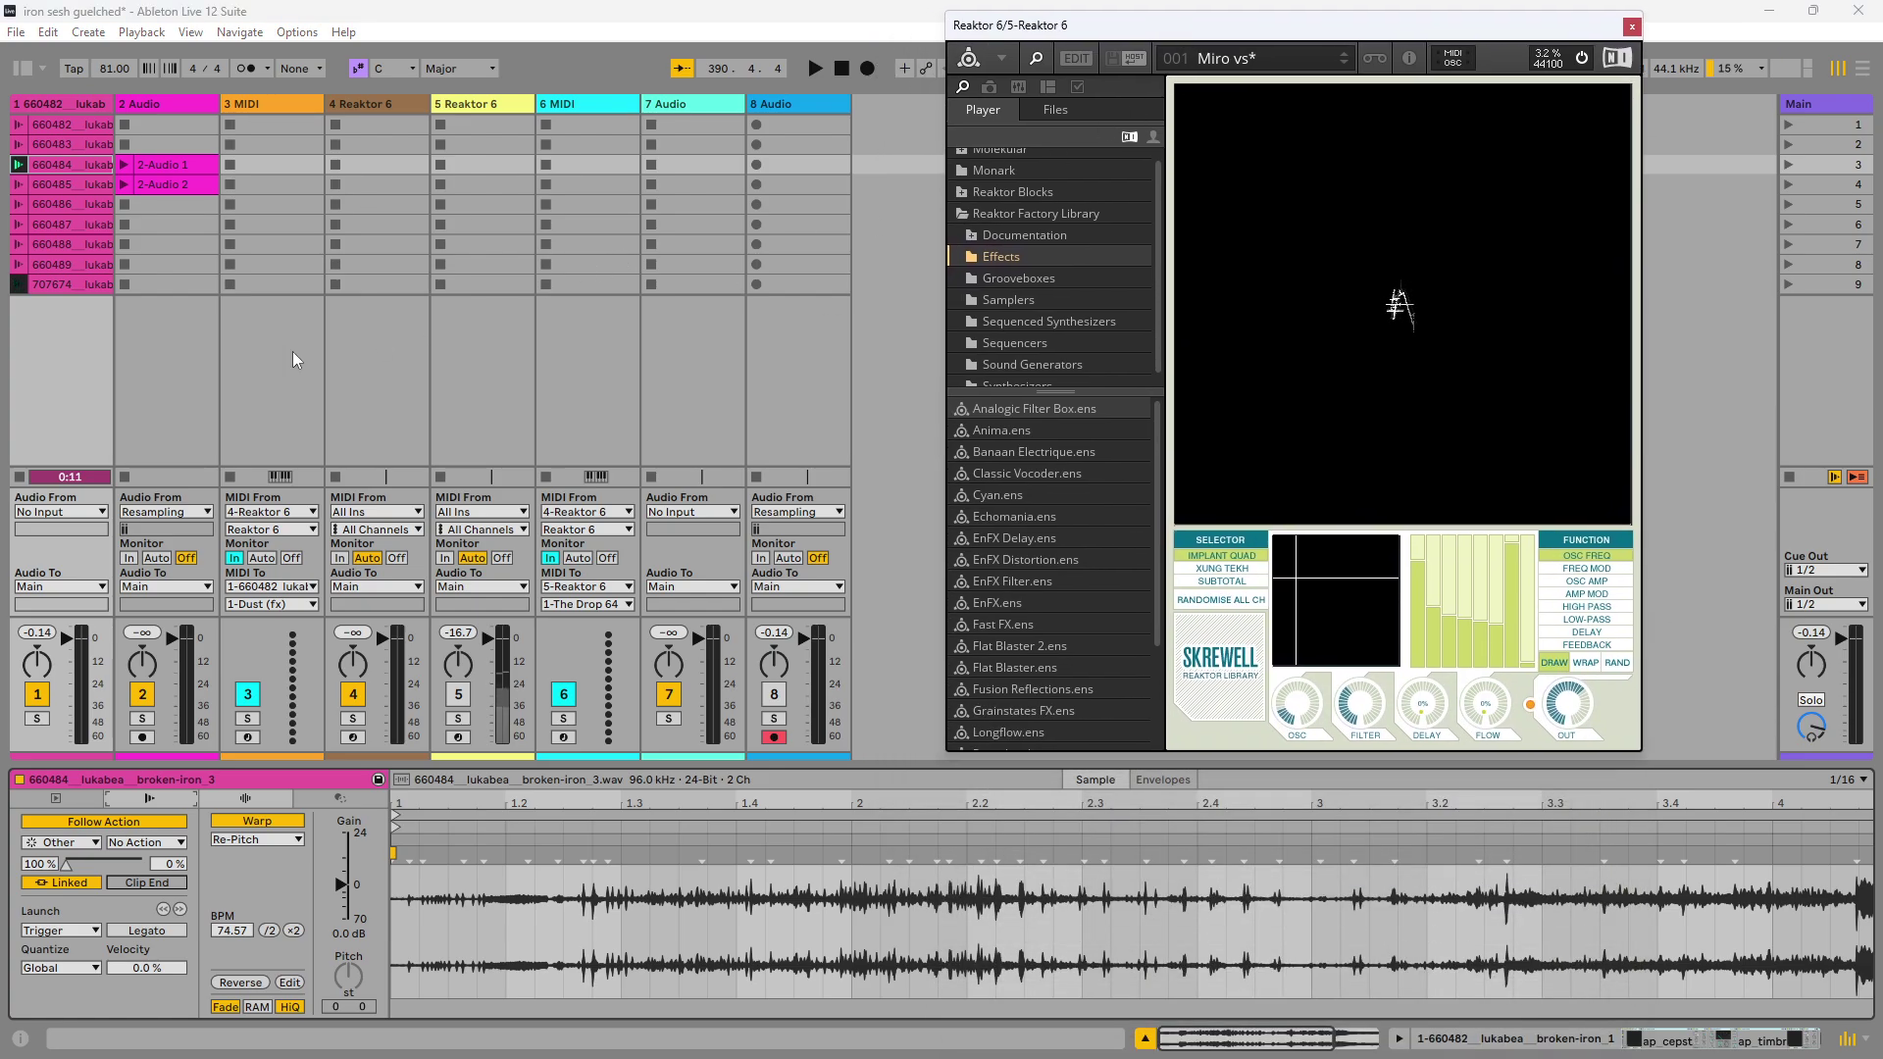
# Step: Show track 1's device chain from its first Utility and switch the Audio Effect Rack back on
pyautogui.click(72, 124)
pyautogui.click(1692, 1029)
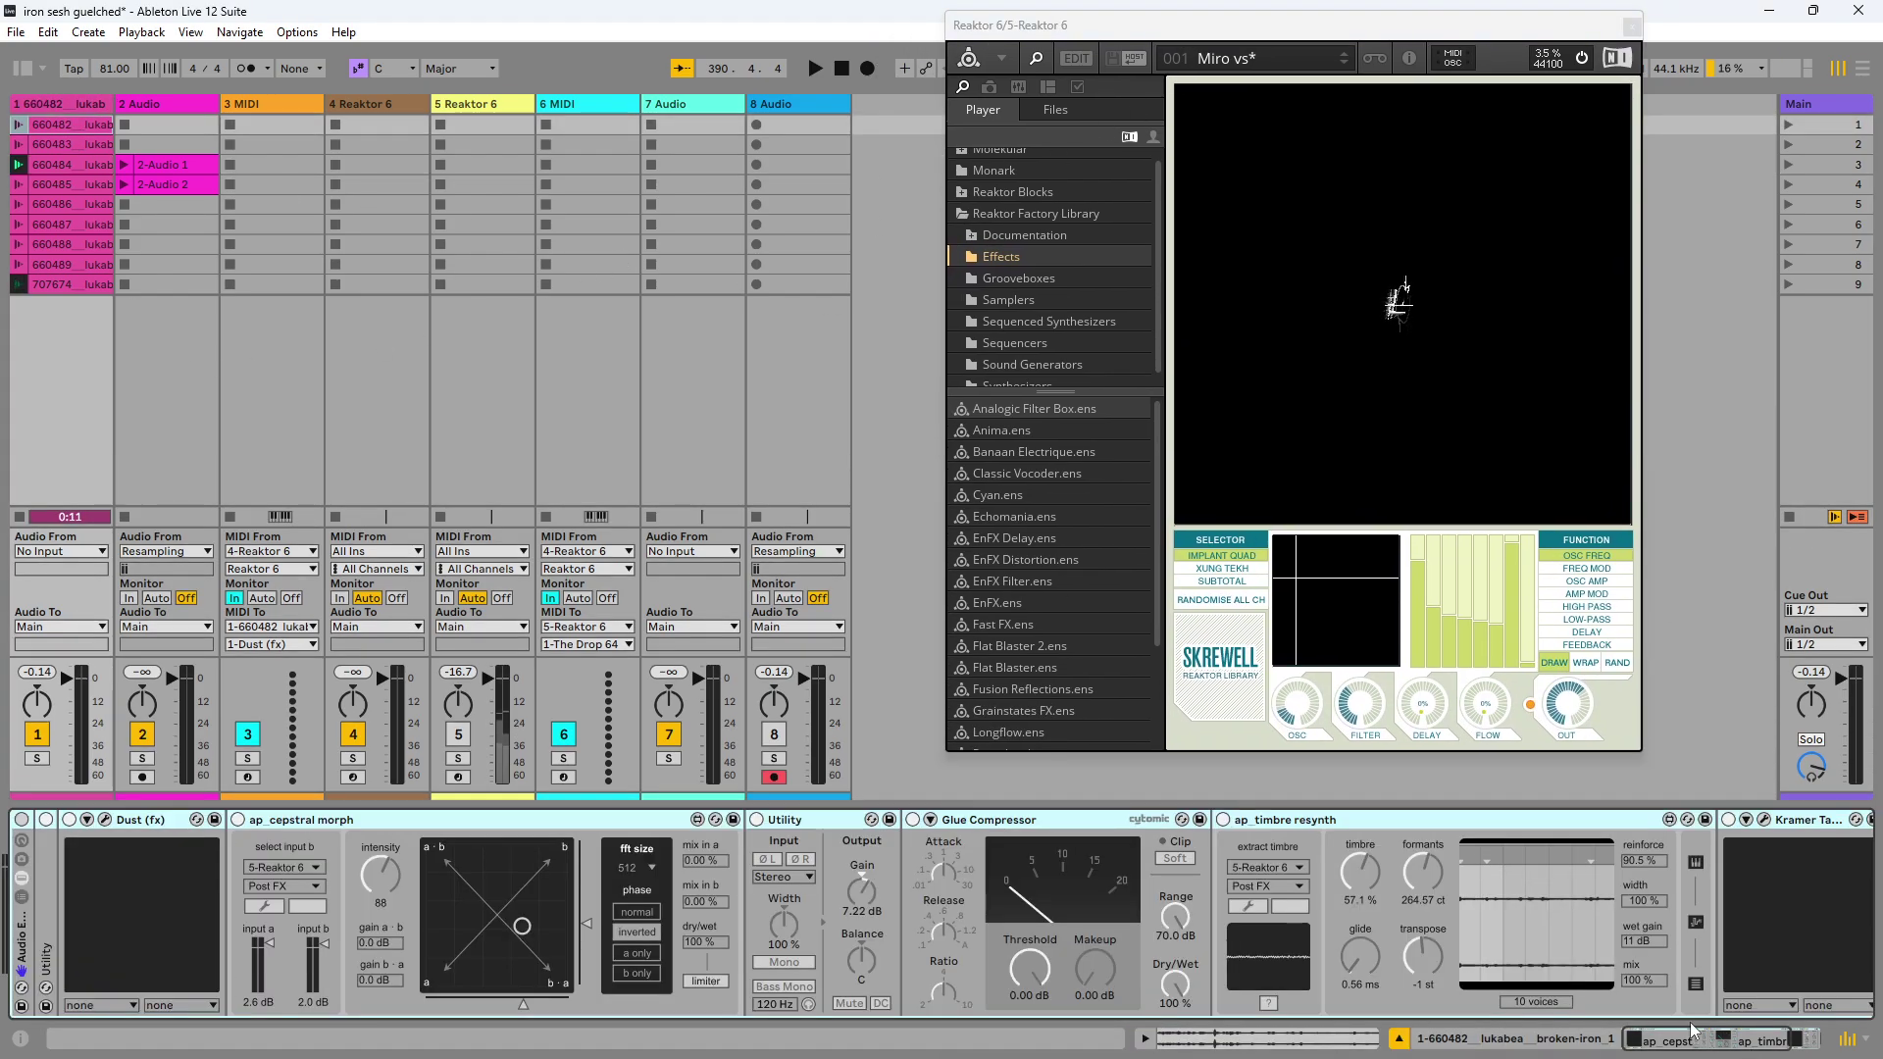
pyautogui.click(20, 820)
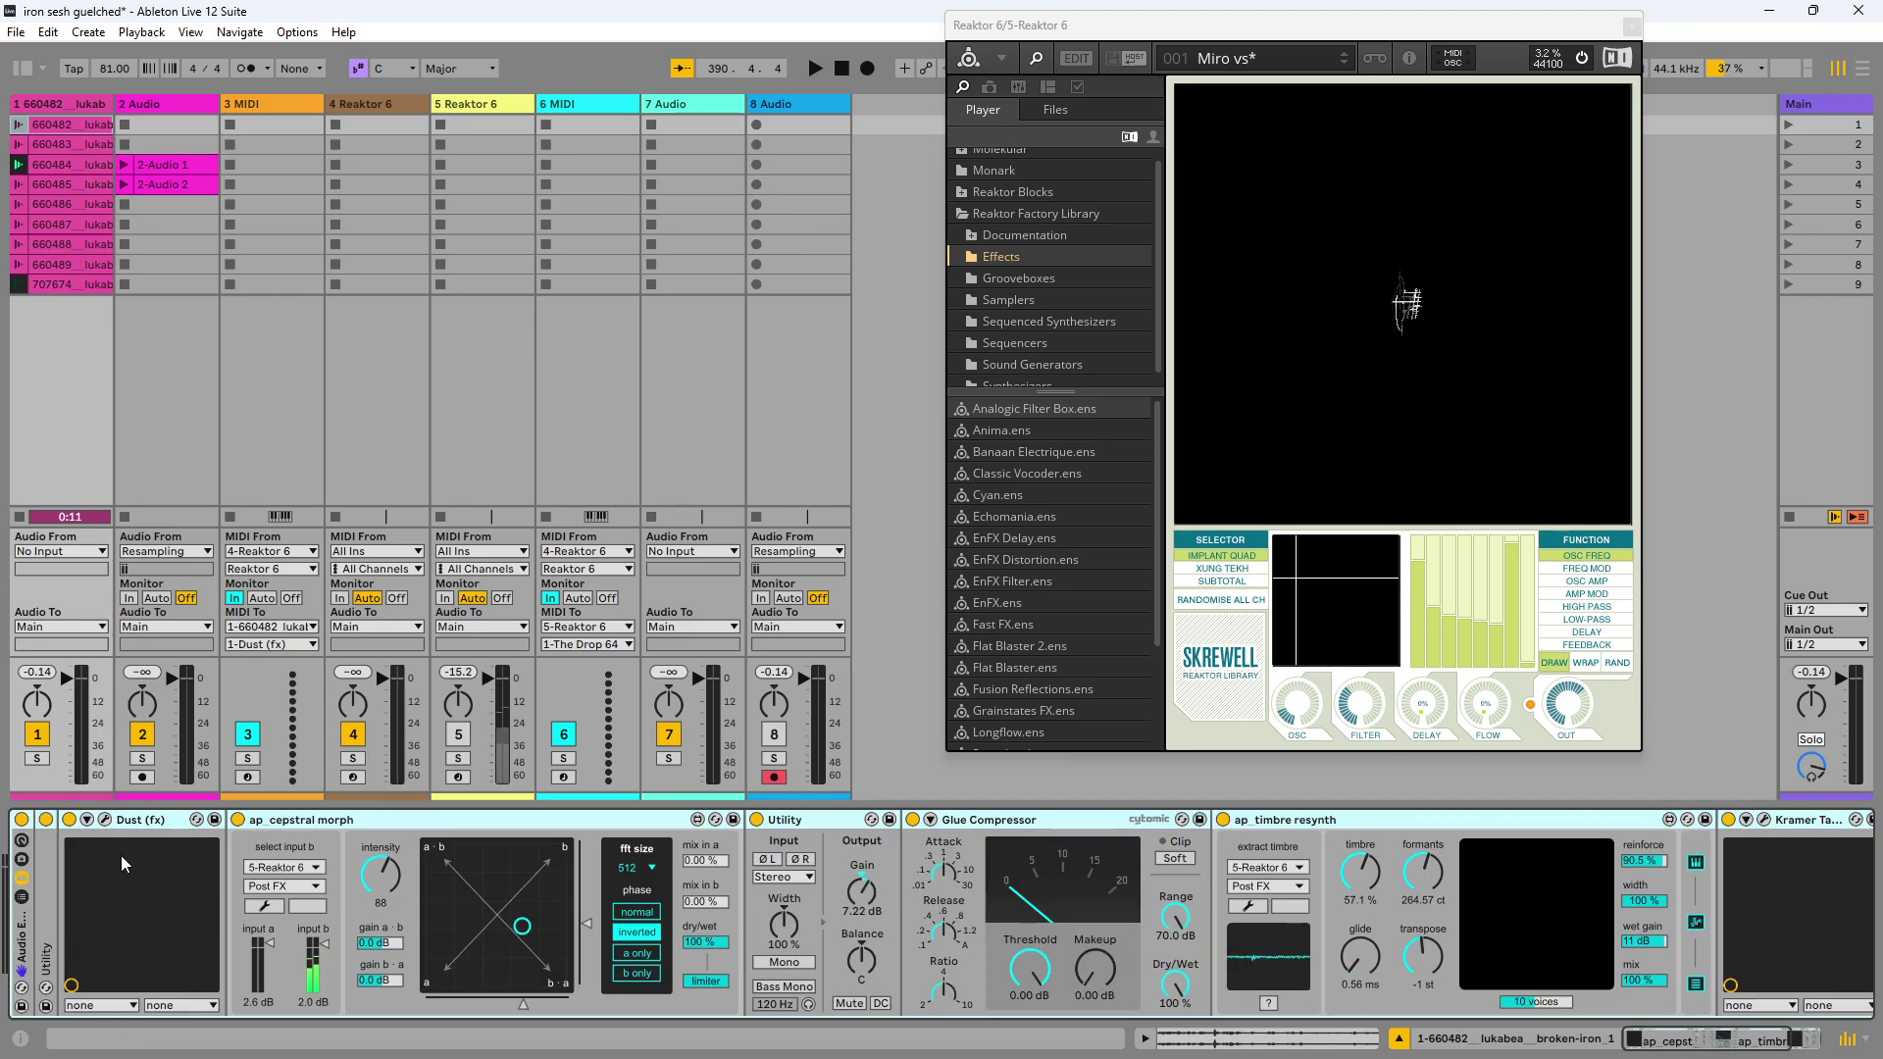
pyautogui.moveTo(49, 903); pyautogui.dragTo(45, 902)
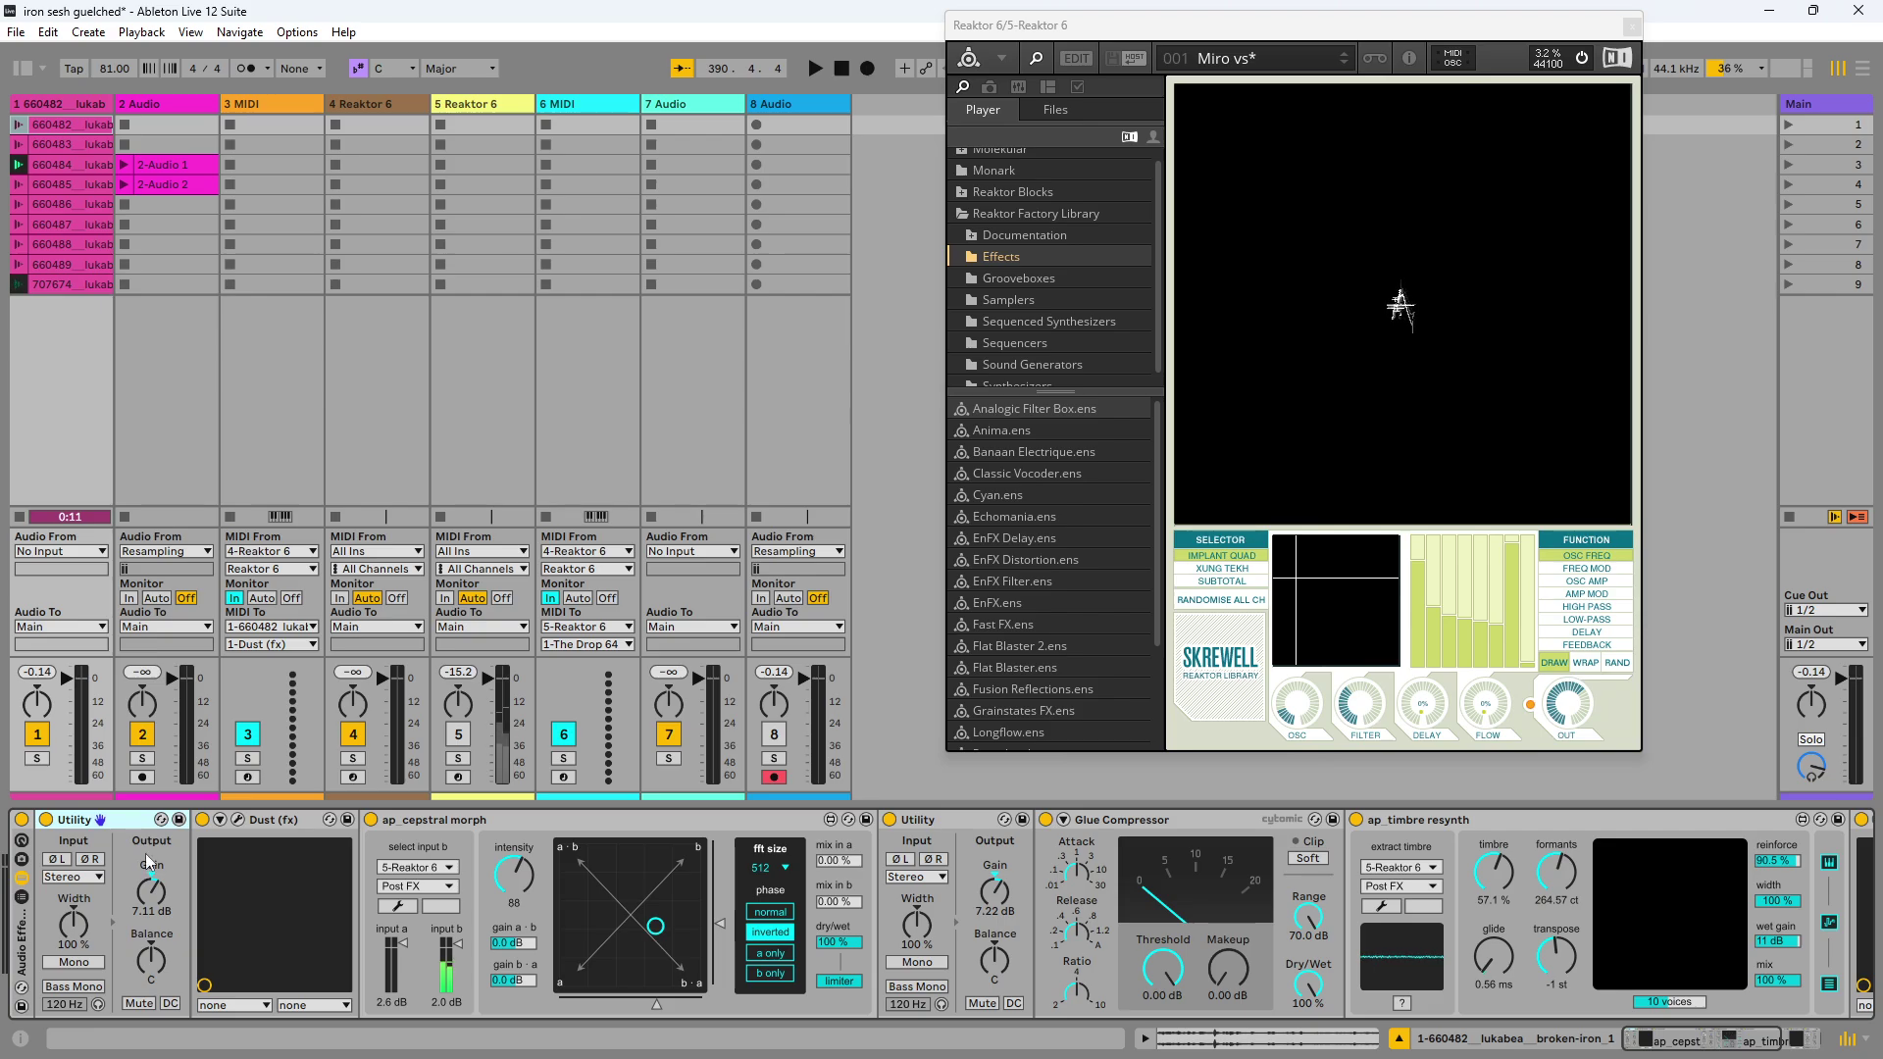
# Step: Switch off all the effects that follow Dust in track 1's rack, from ap_cepstral morph onwards
pyautogui.click(667, 832)
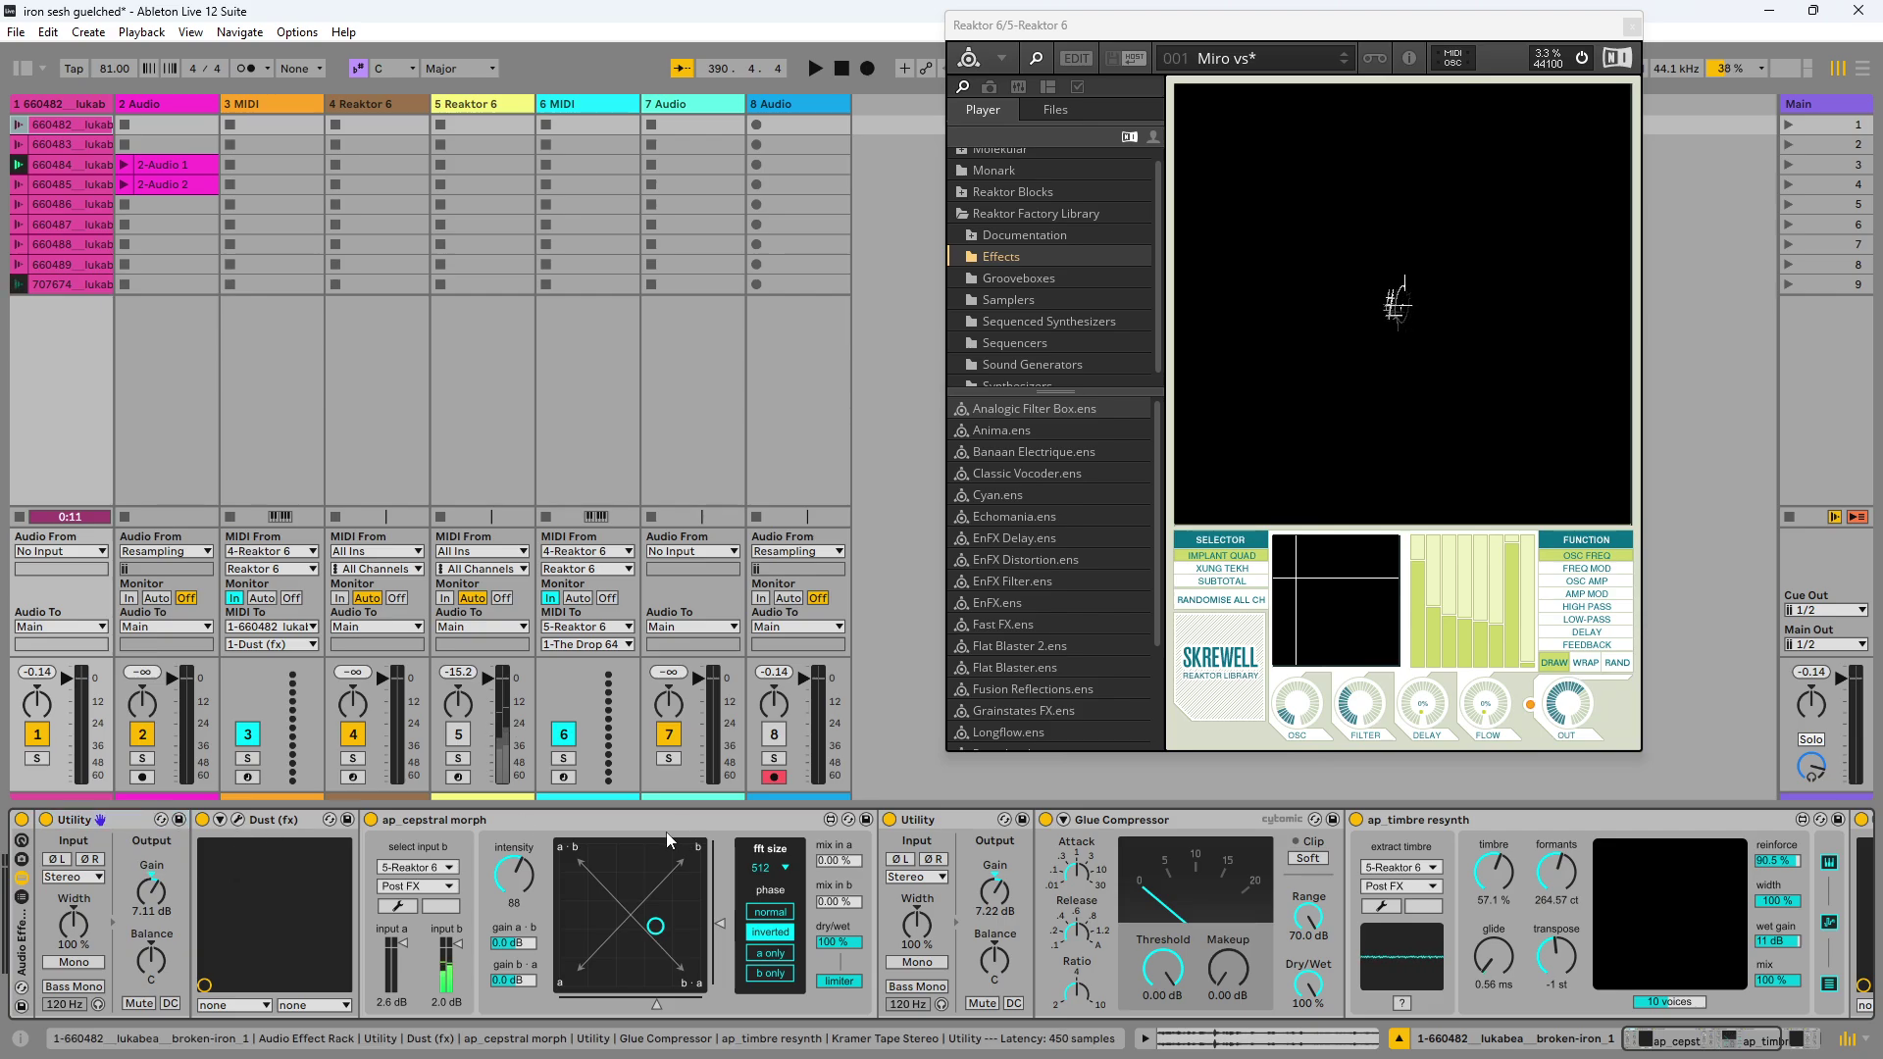
pyautogui.moveTo(1696, 1044); pyautogui.dragTo(1250, 1038)
pyautogui.press('0')
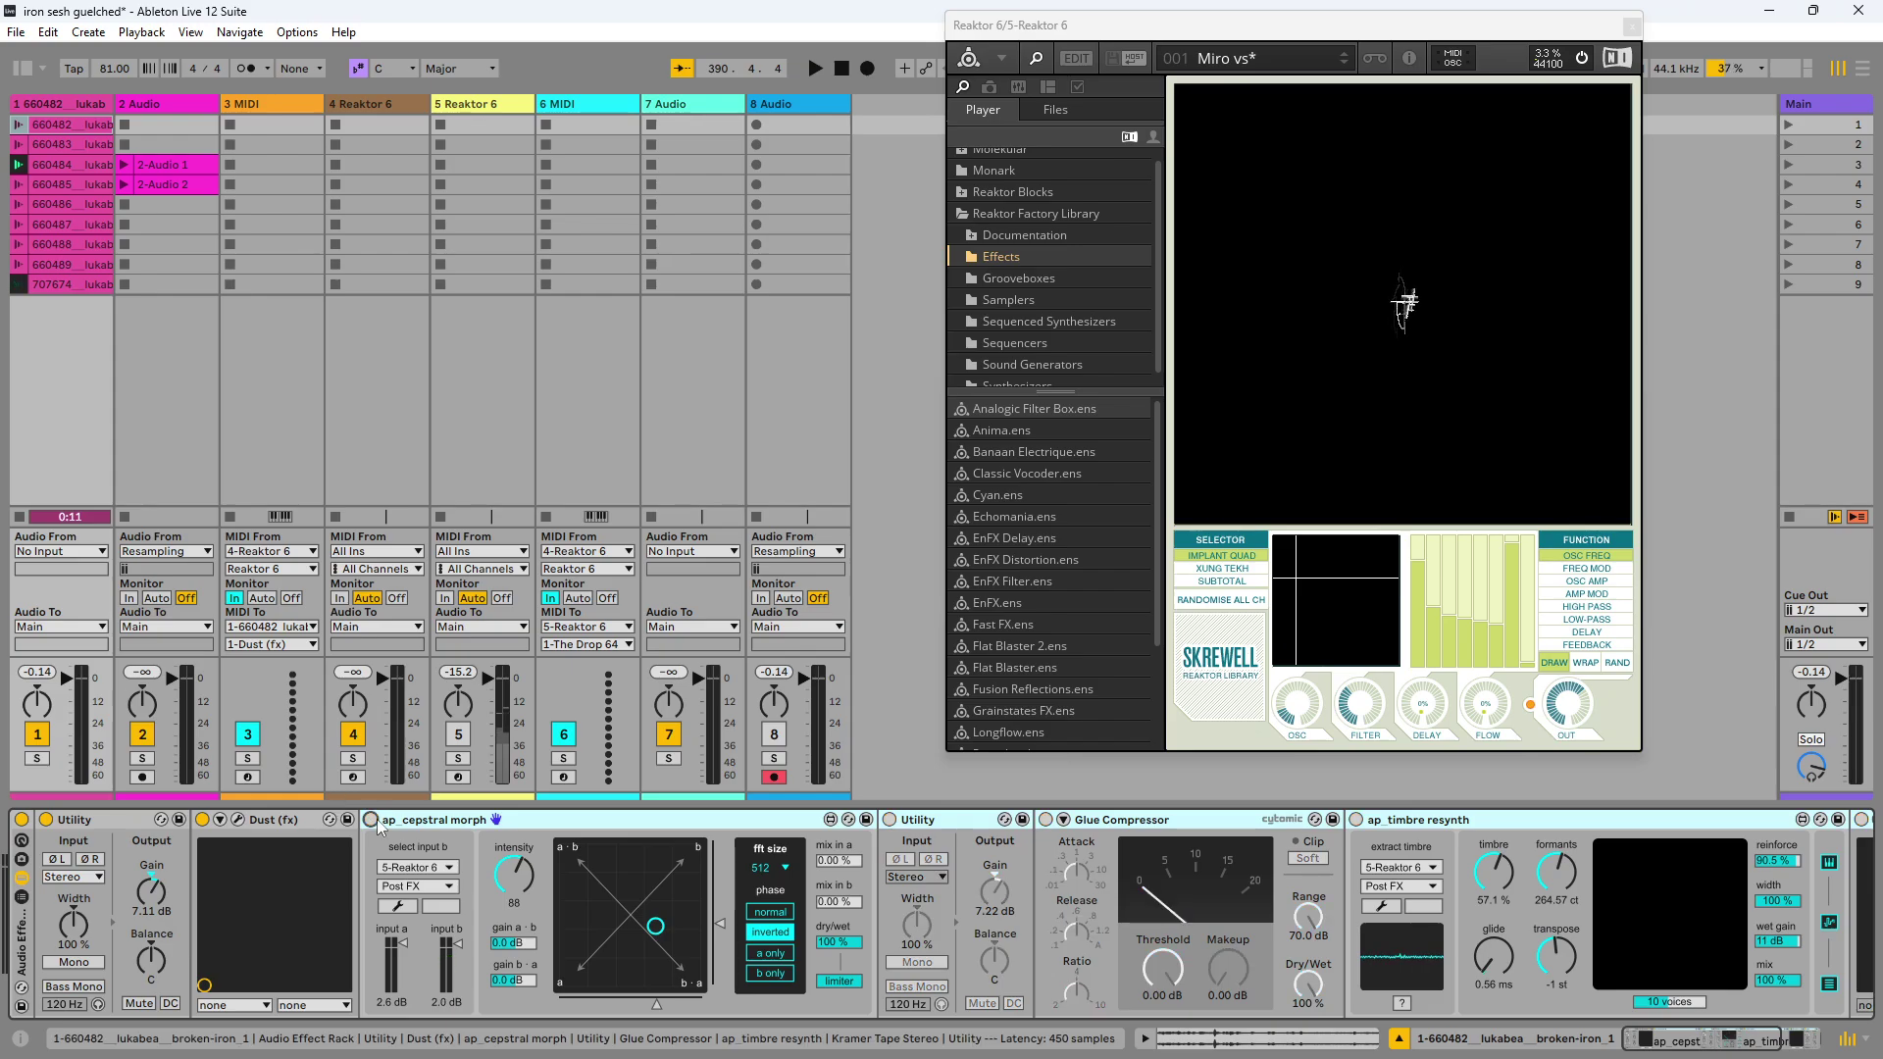
# Step: Start playback, open Dust's plug-in window from track 1 and place it clear of the device chain
pyautogui.press('space')
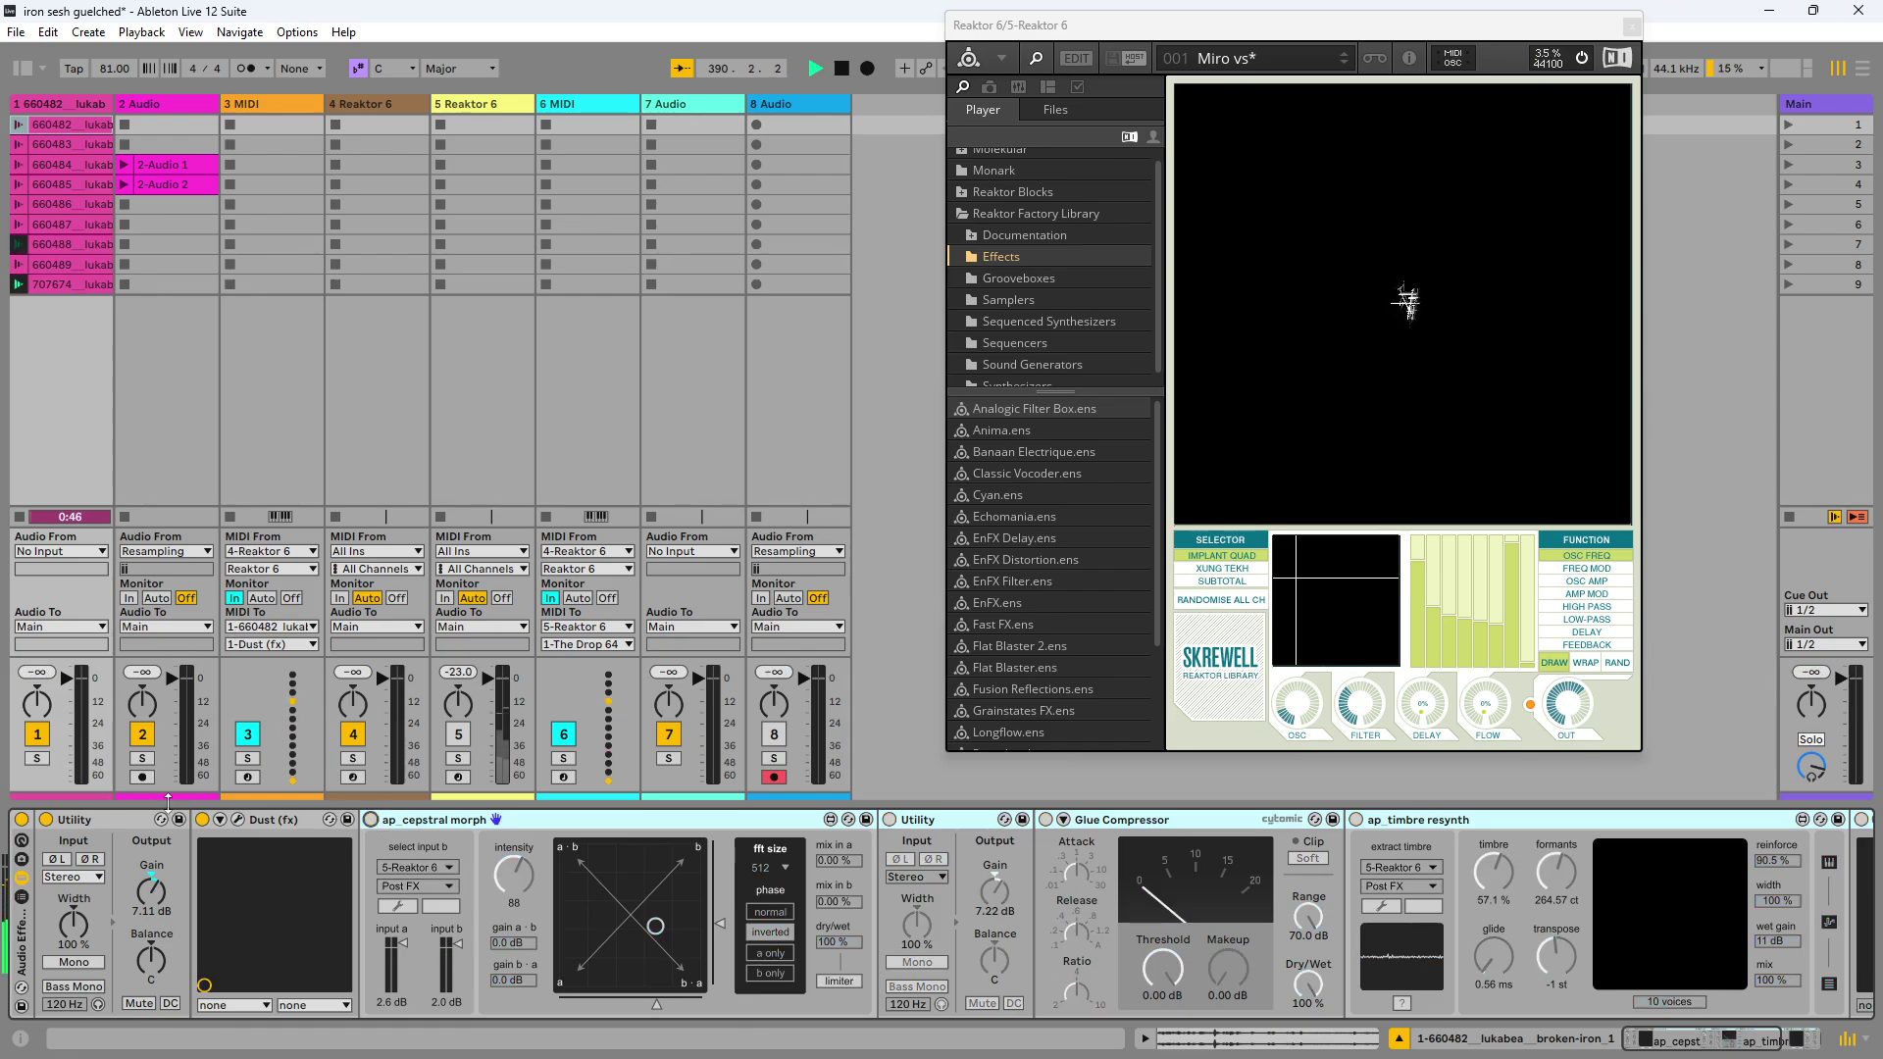
pyautogui.click(220, 819)
pyautogui.moveTo(454, 451); pyautogui.dragTo(1053, 86)
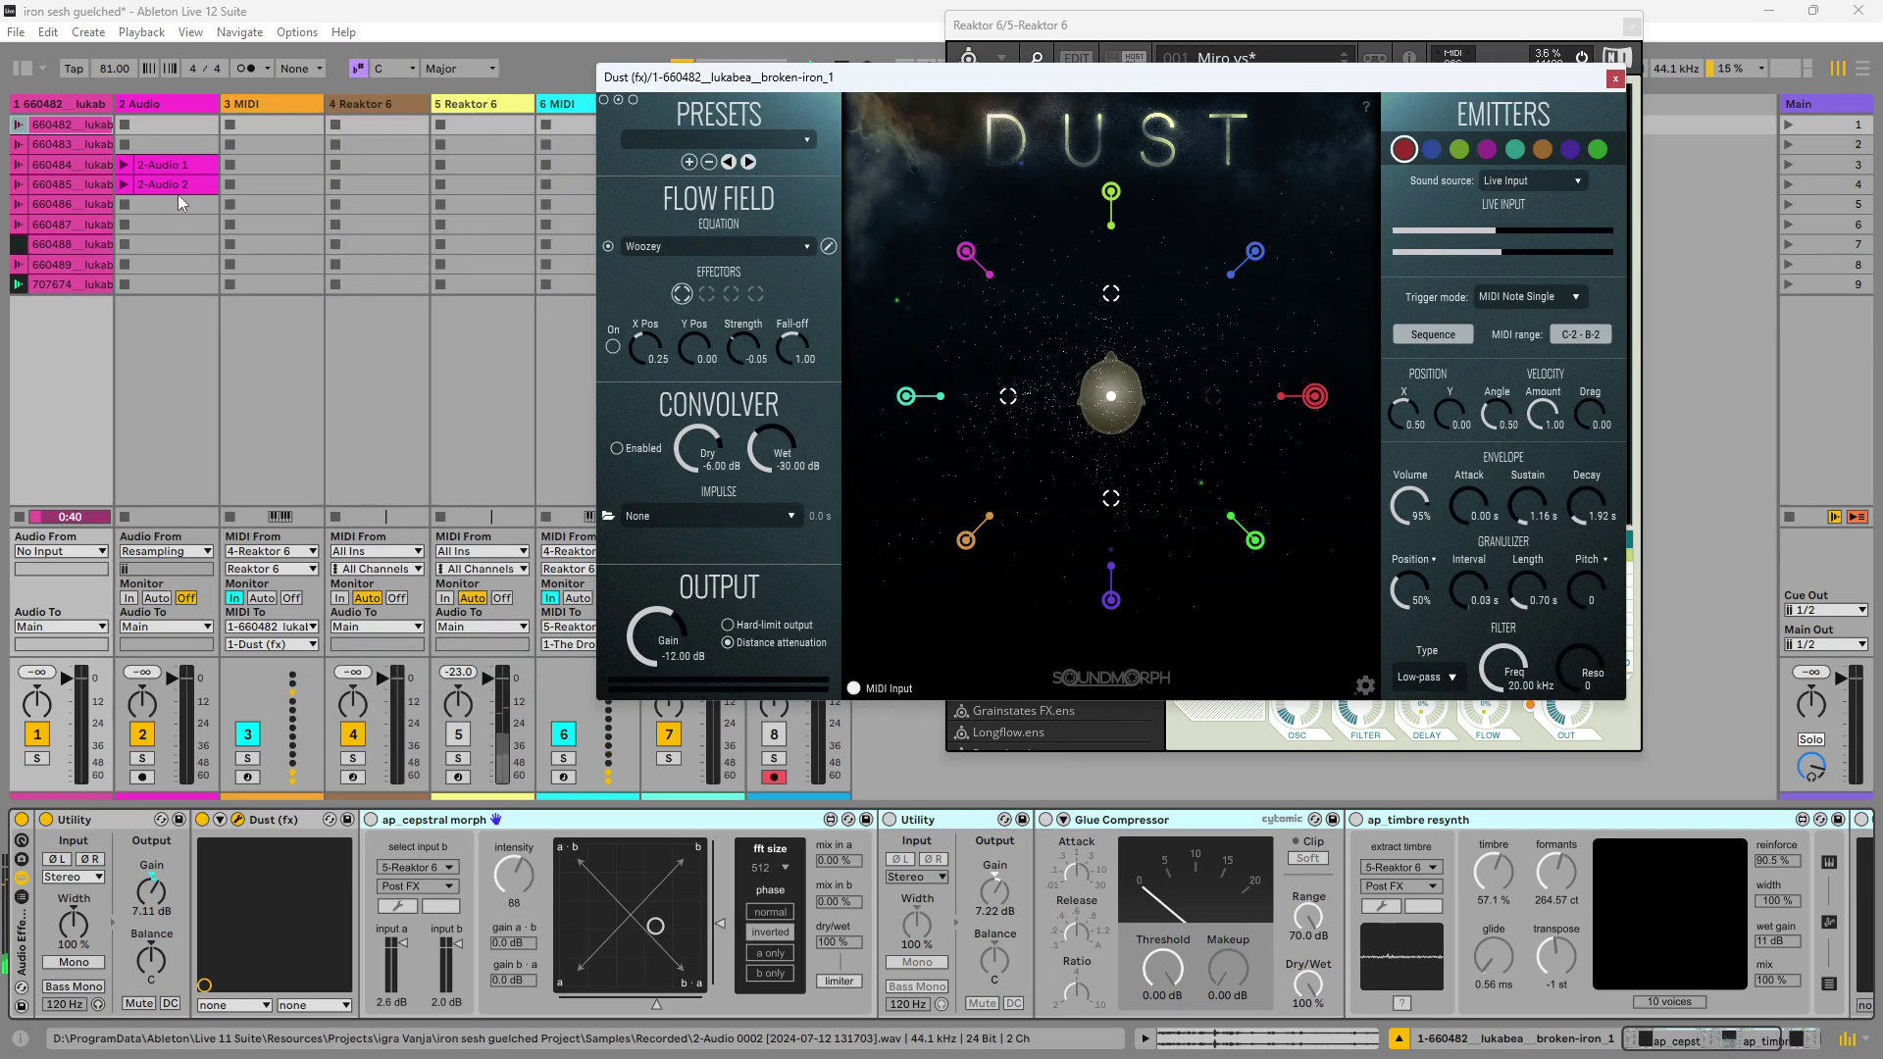
# Step: Select track 4, open its Reaktor Spiral window and move it so that Dust is visible alongside it
pyautogui.press('Right')
pyautogui.press('Right')
pyautogui.press('Right')
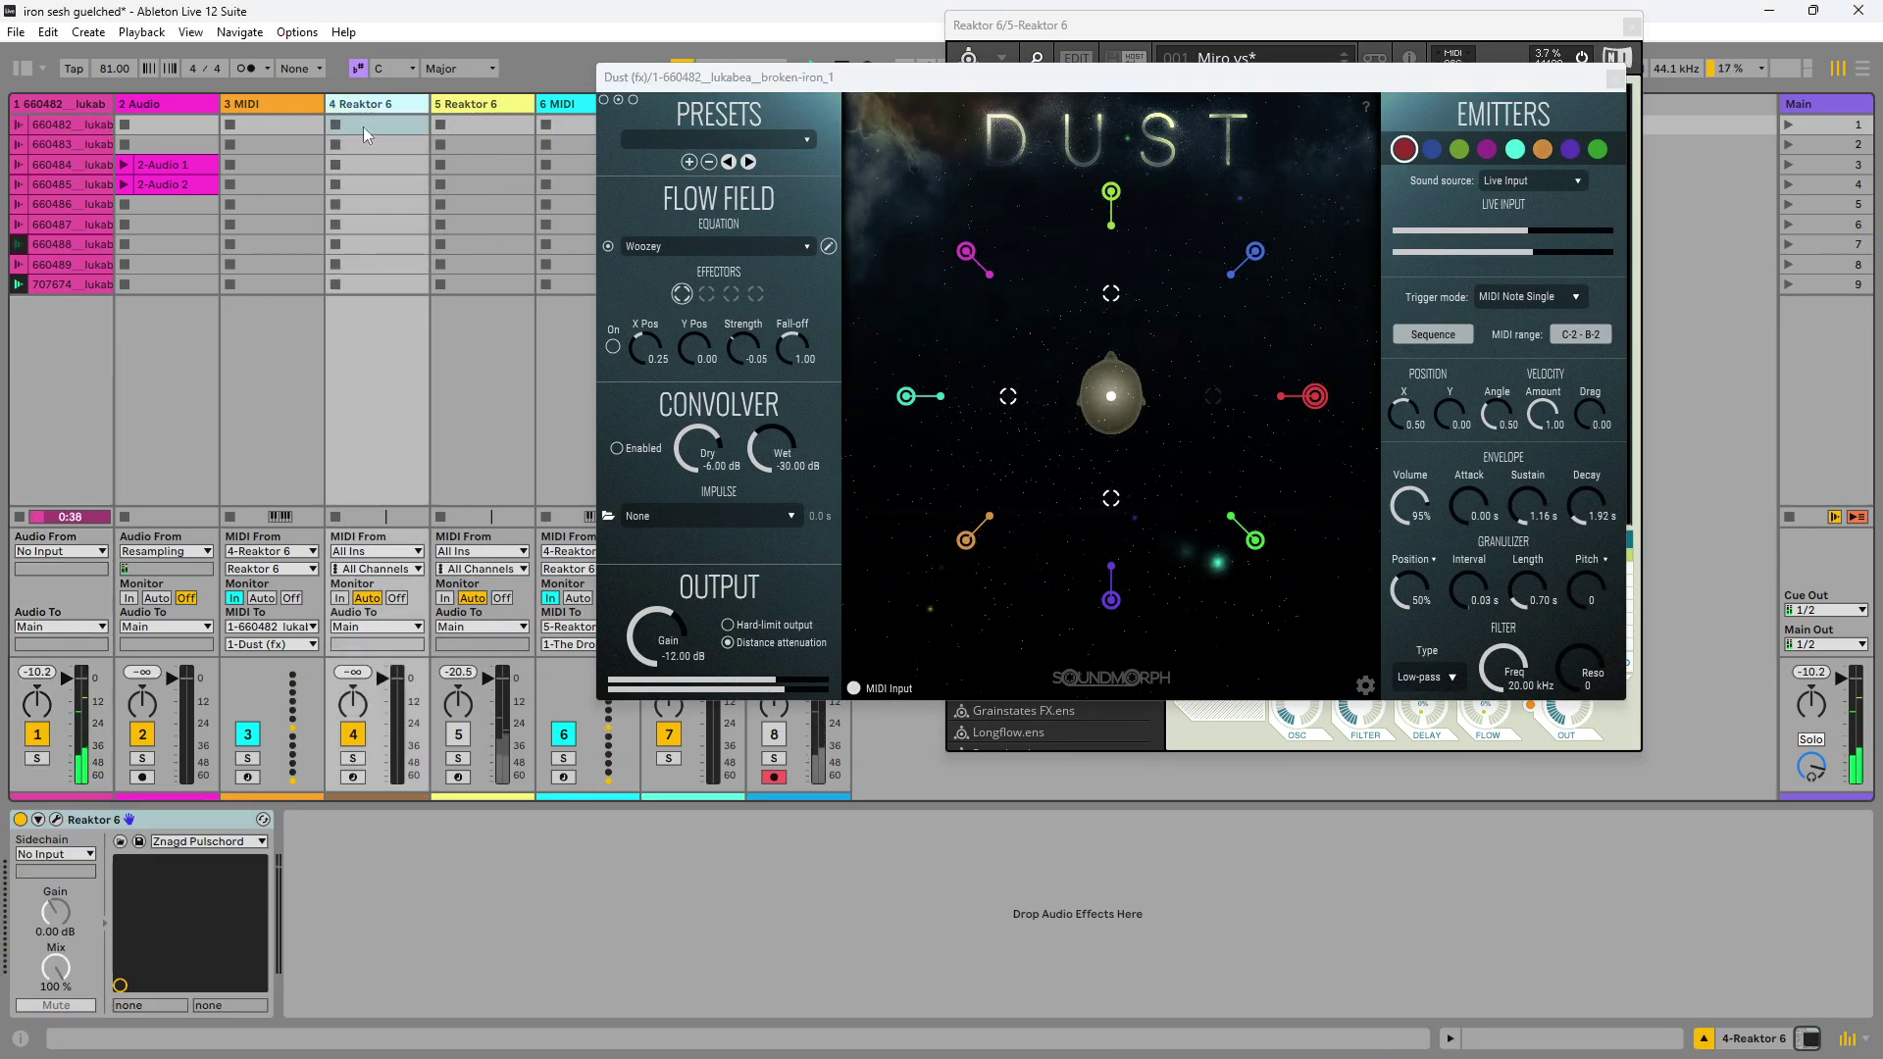
pyautogui.click(56, 820)
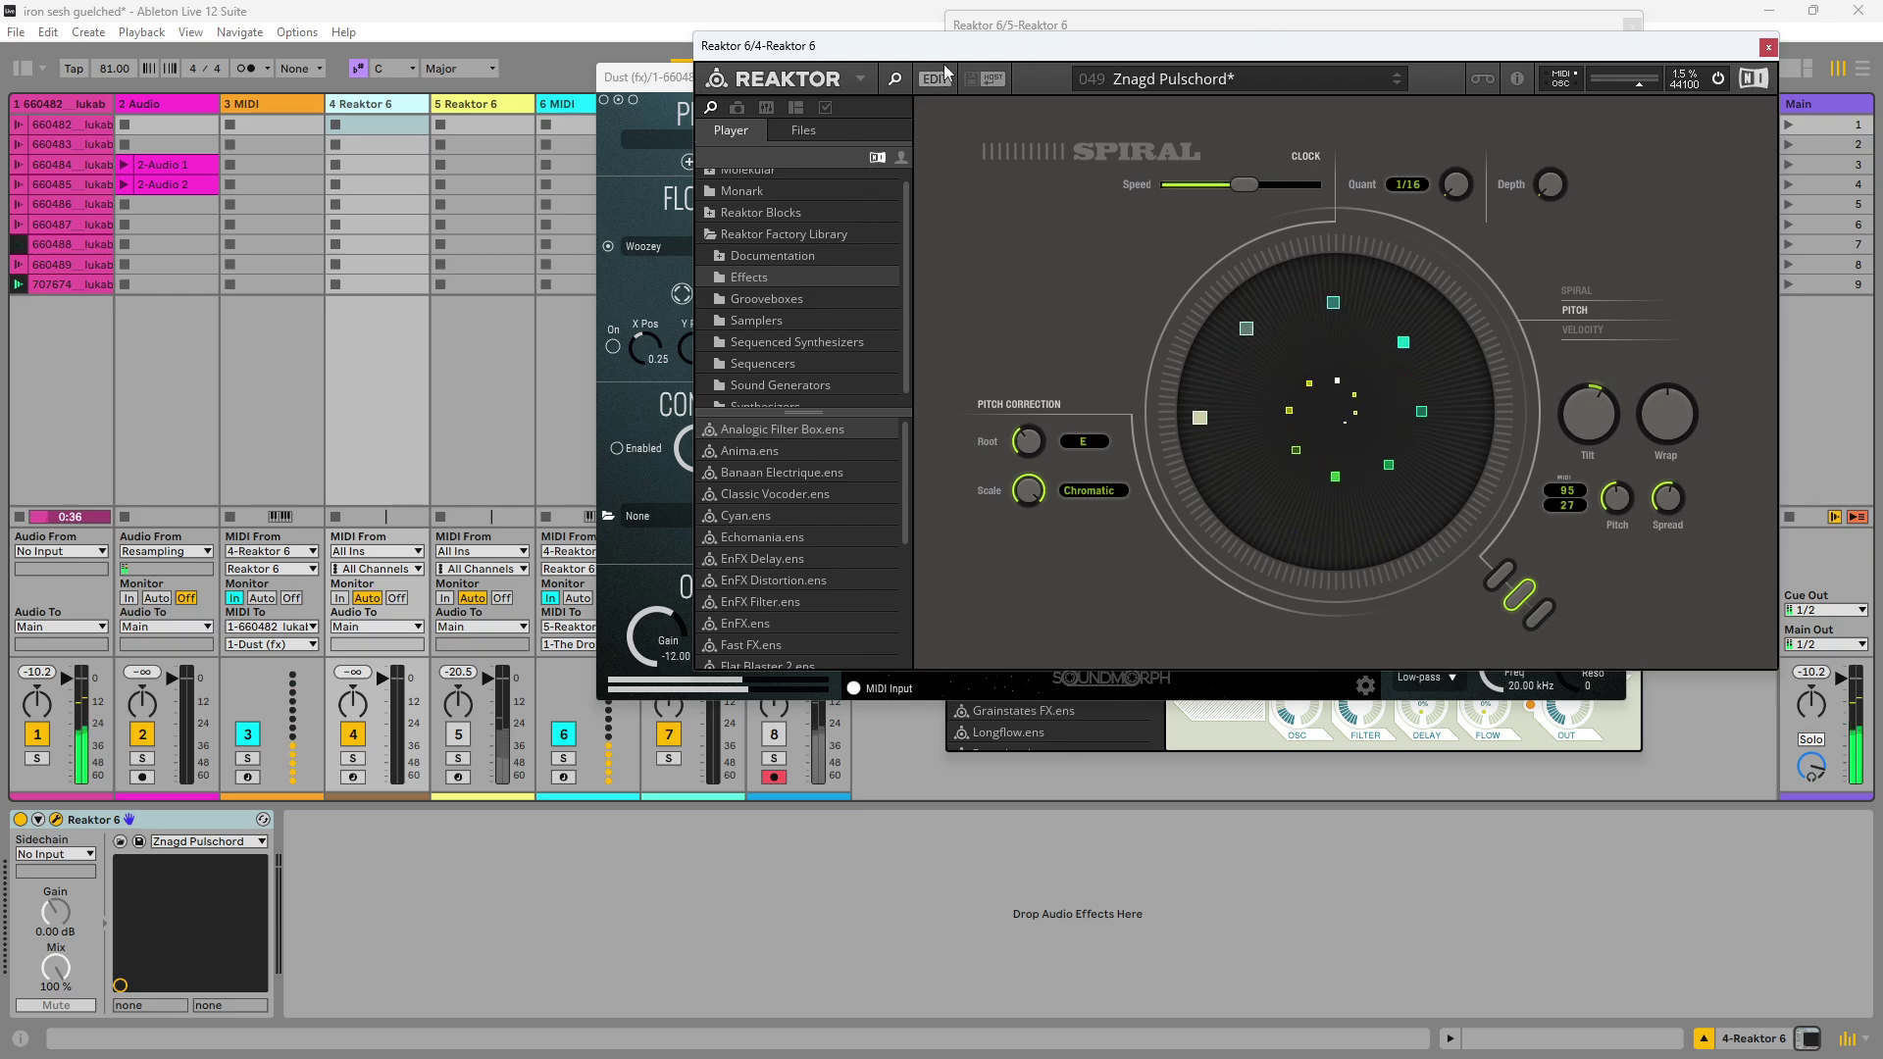
pyautogui.moveTo(972, 52); pyautogui.dragTo(962, 684)
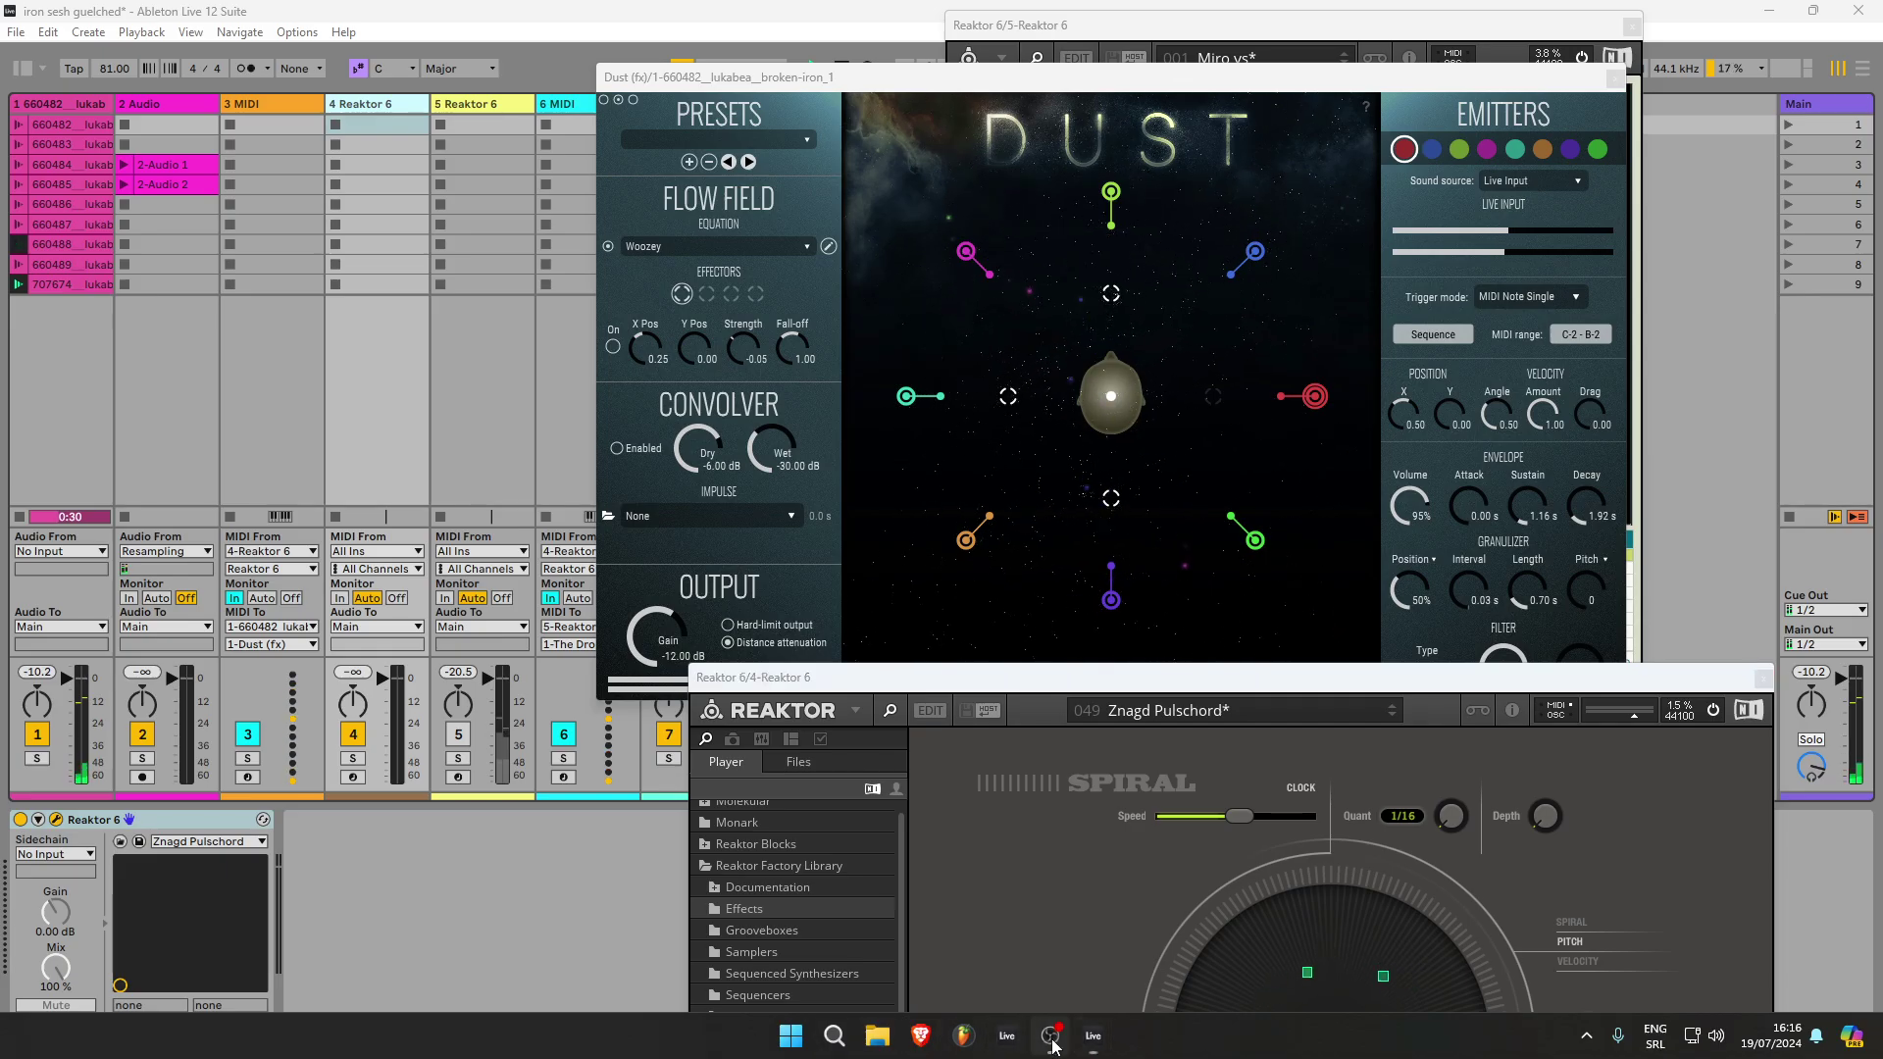
pyautogui.click(1050, 1037)
pyautogui.click(1050, 1037)
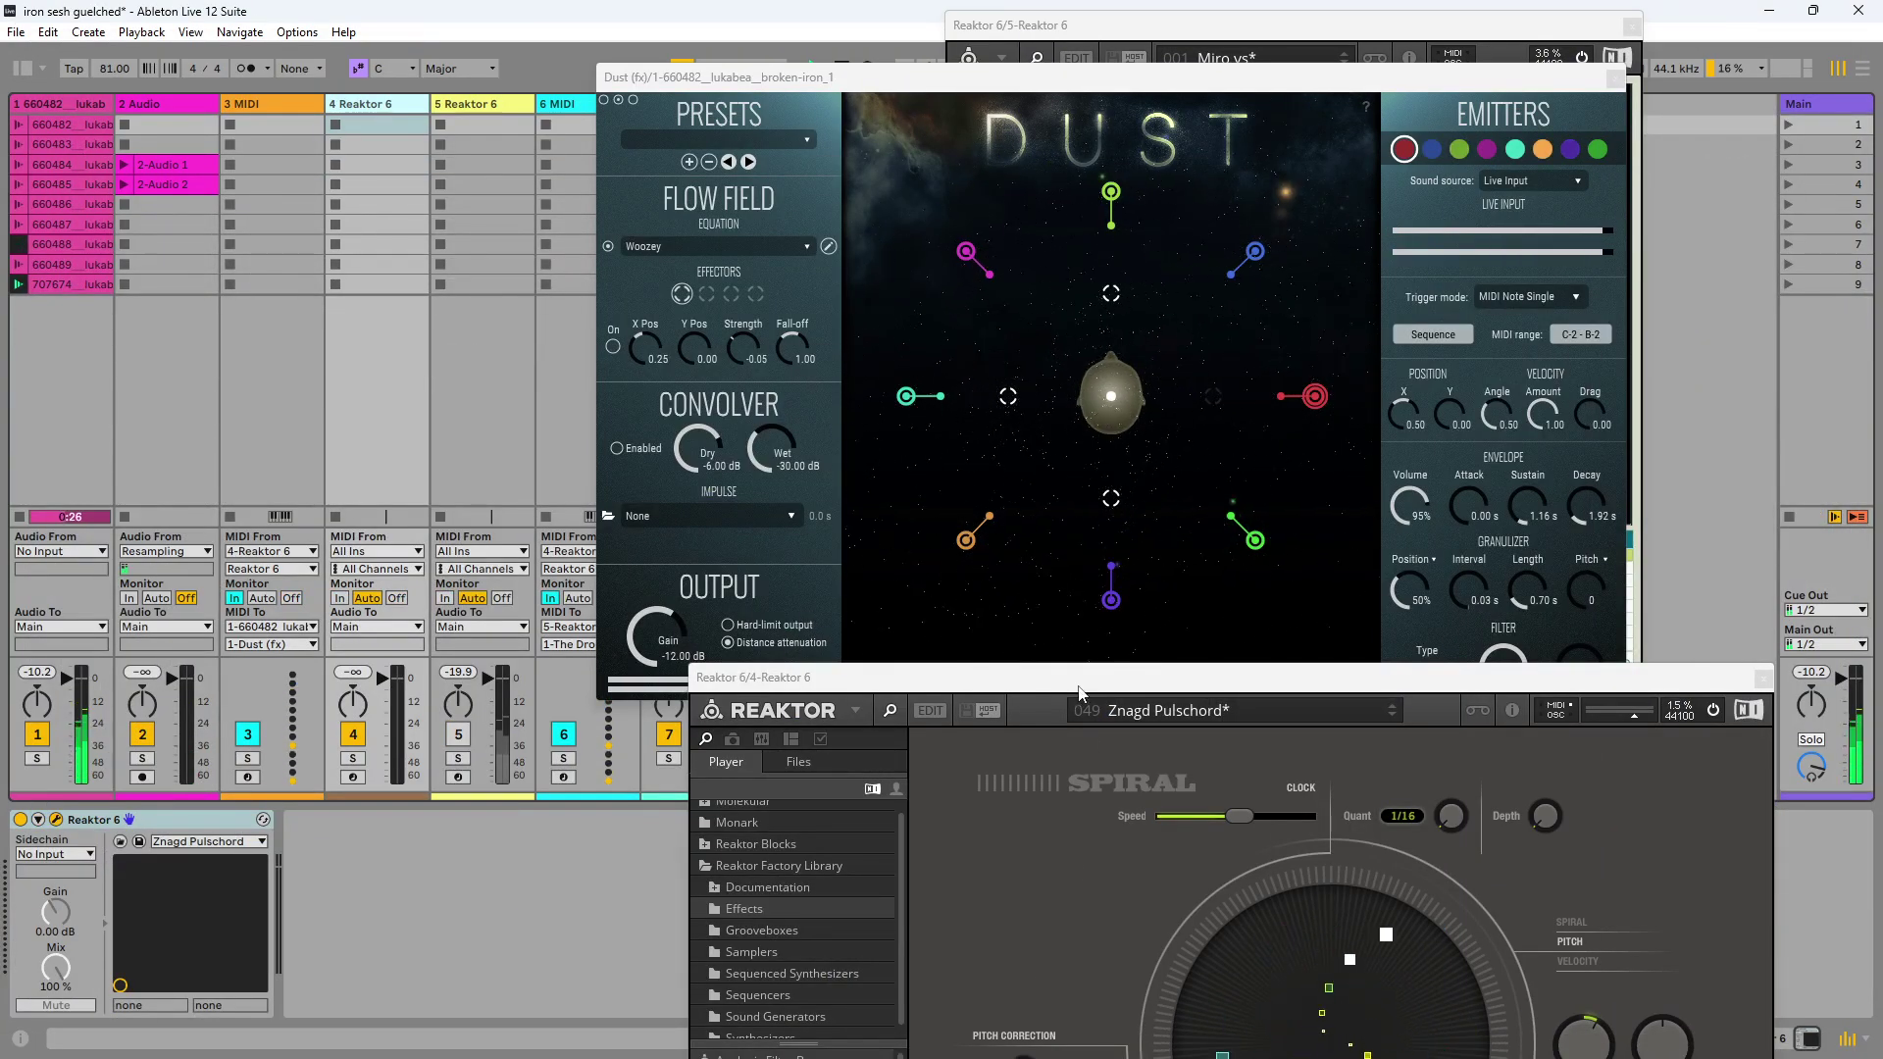
# Step: Bring the whole Spiral window into view and close and reopen it from track 4's Reaktor 6 device
pyautogui.moveTo(1077, 687); pyautogui.dragTo(1070, 226)
pyautogui.click(481, 120)
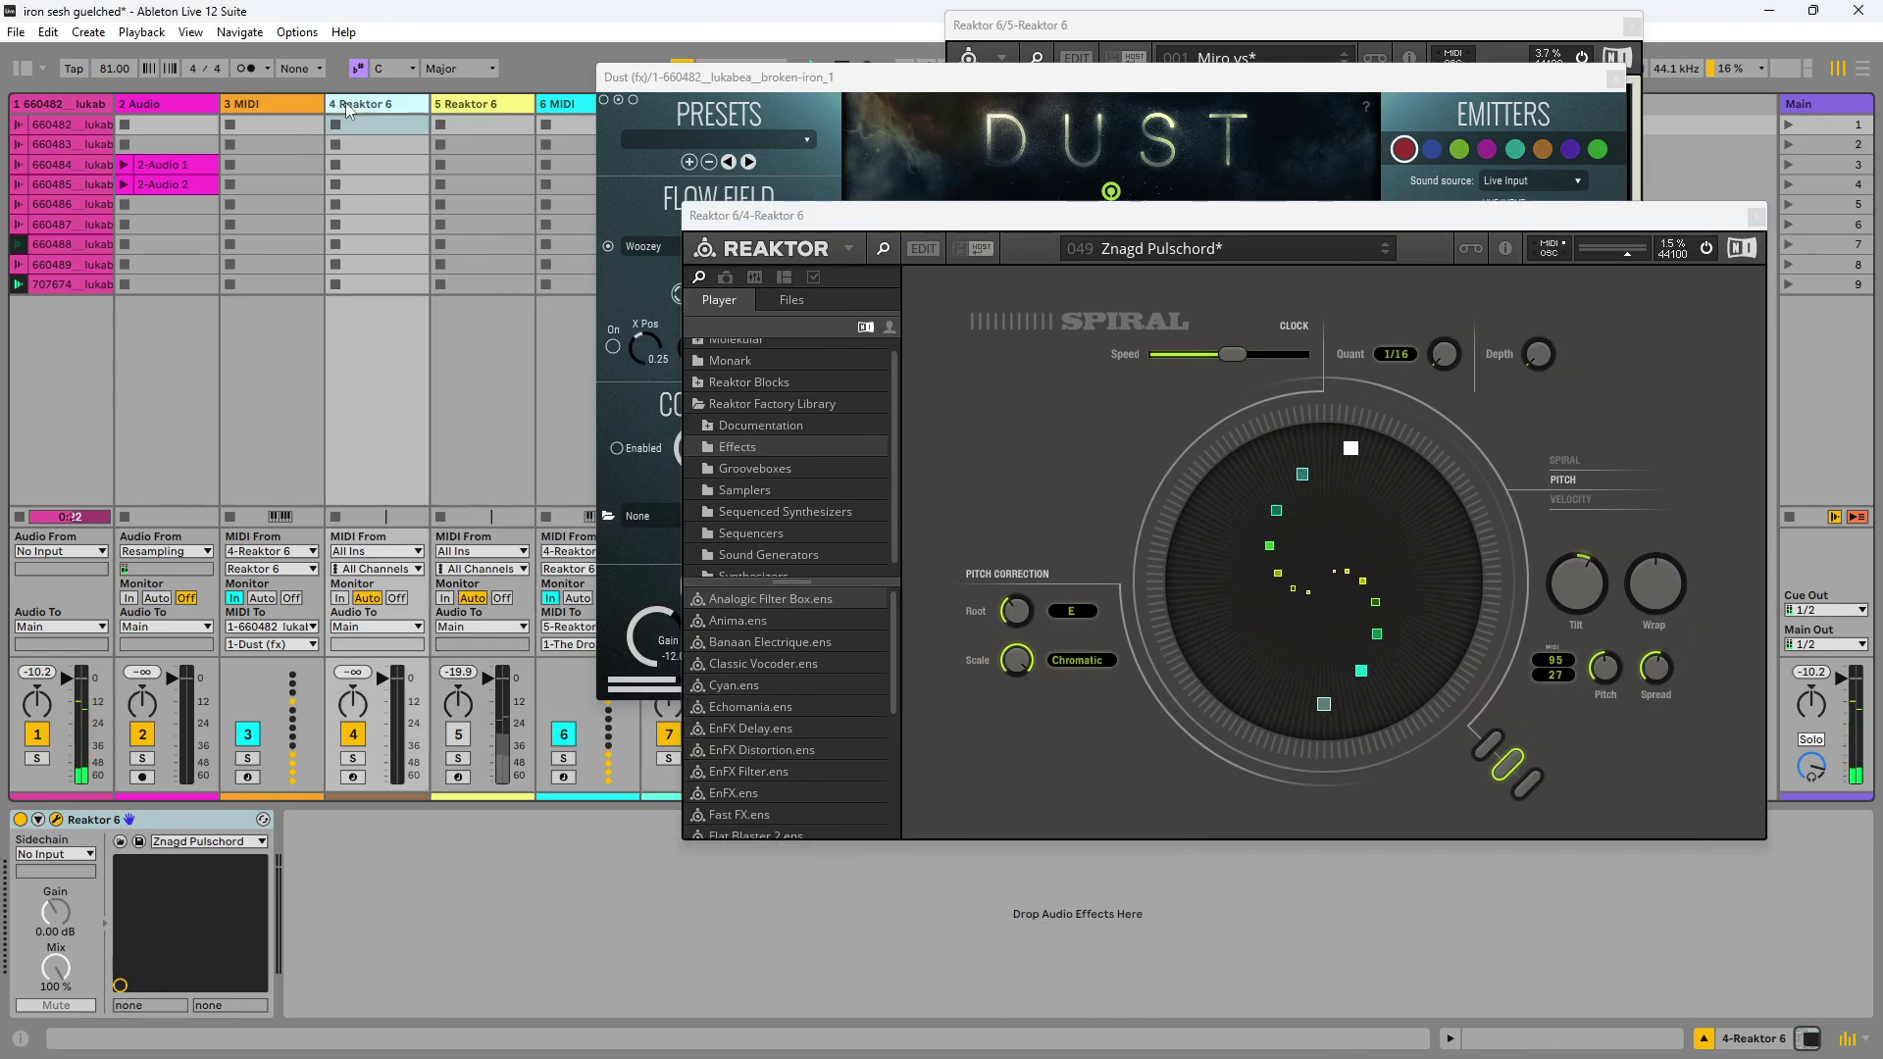
pyautogui.click(348, 125)
pyautogui.click(56, 820)
pyautogui.click(56, 820)
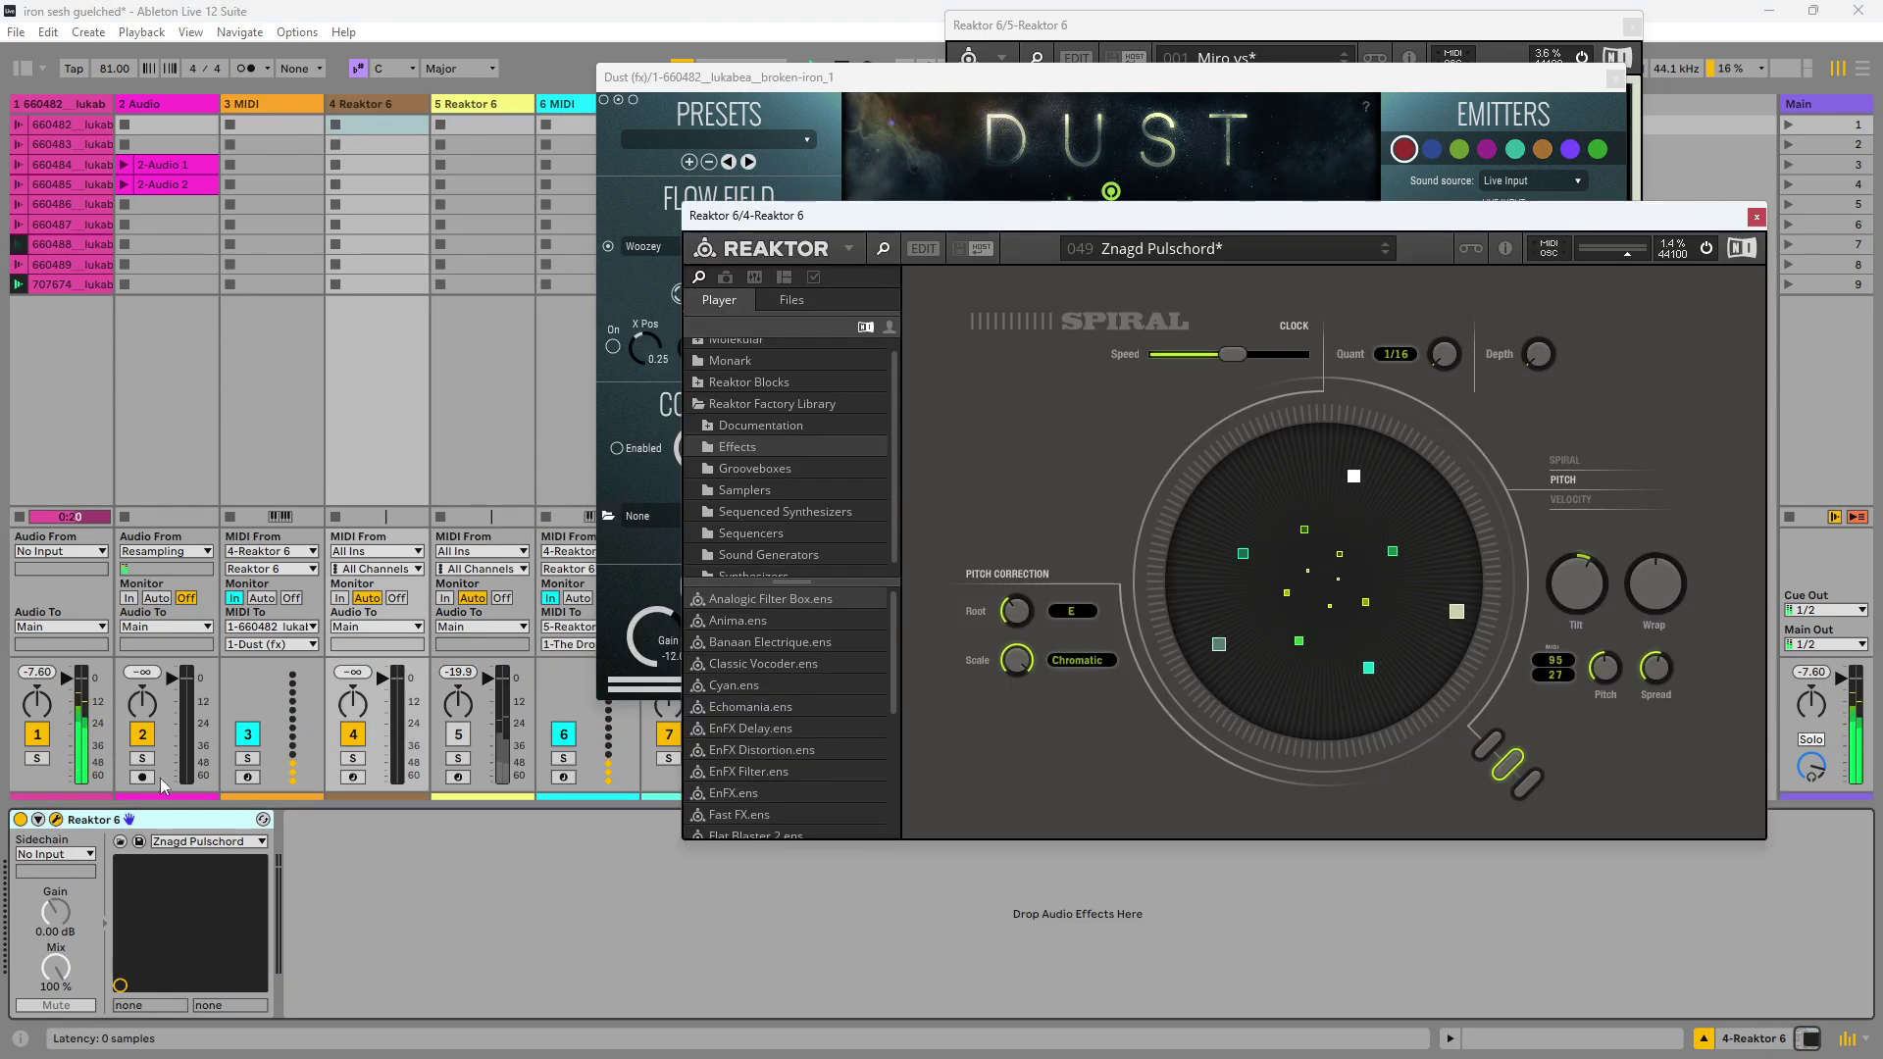
# Step: Move the Spiral and Dust windows aside to uncover the session's tracks and their routing
pyautogui.moveTo(898, 228); pyautogui.dragTo(524, 193)
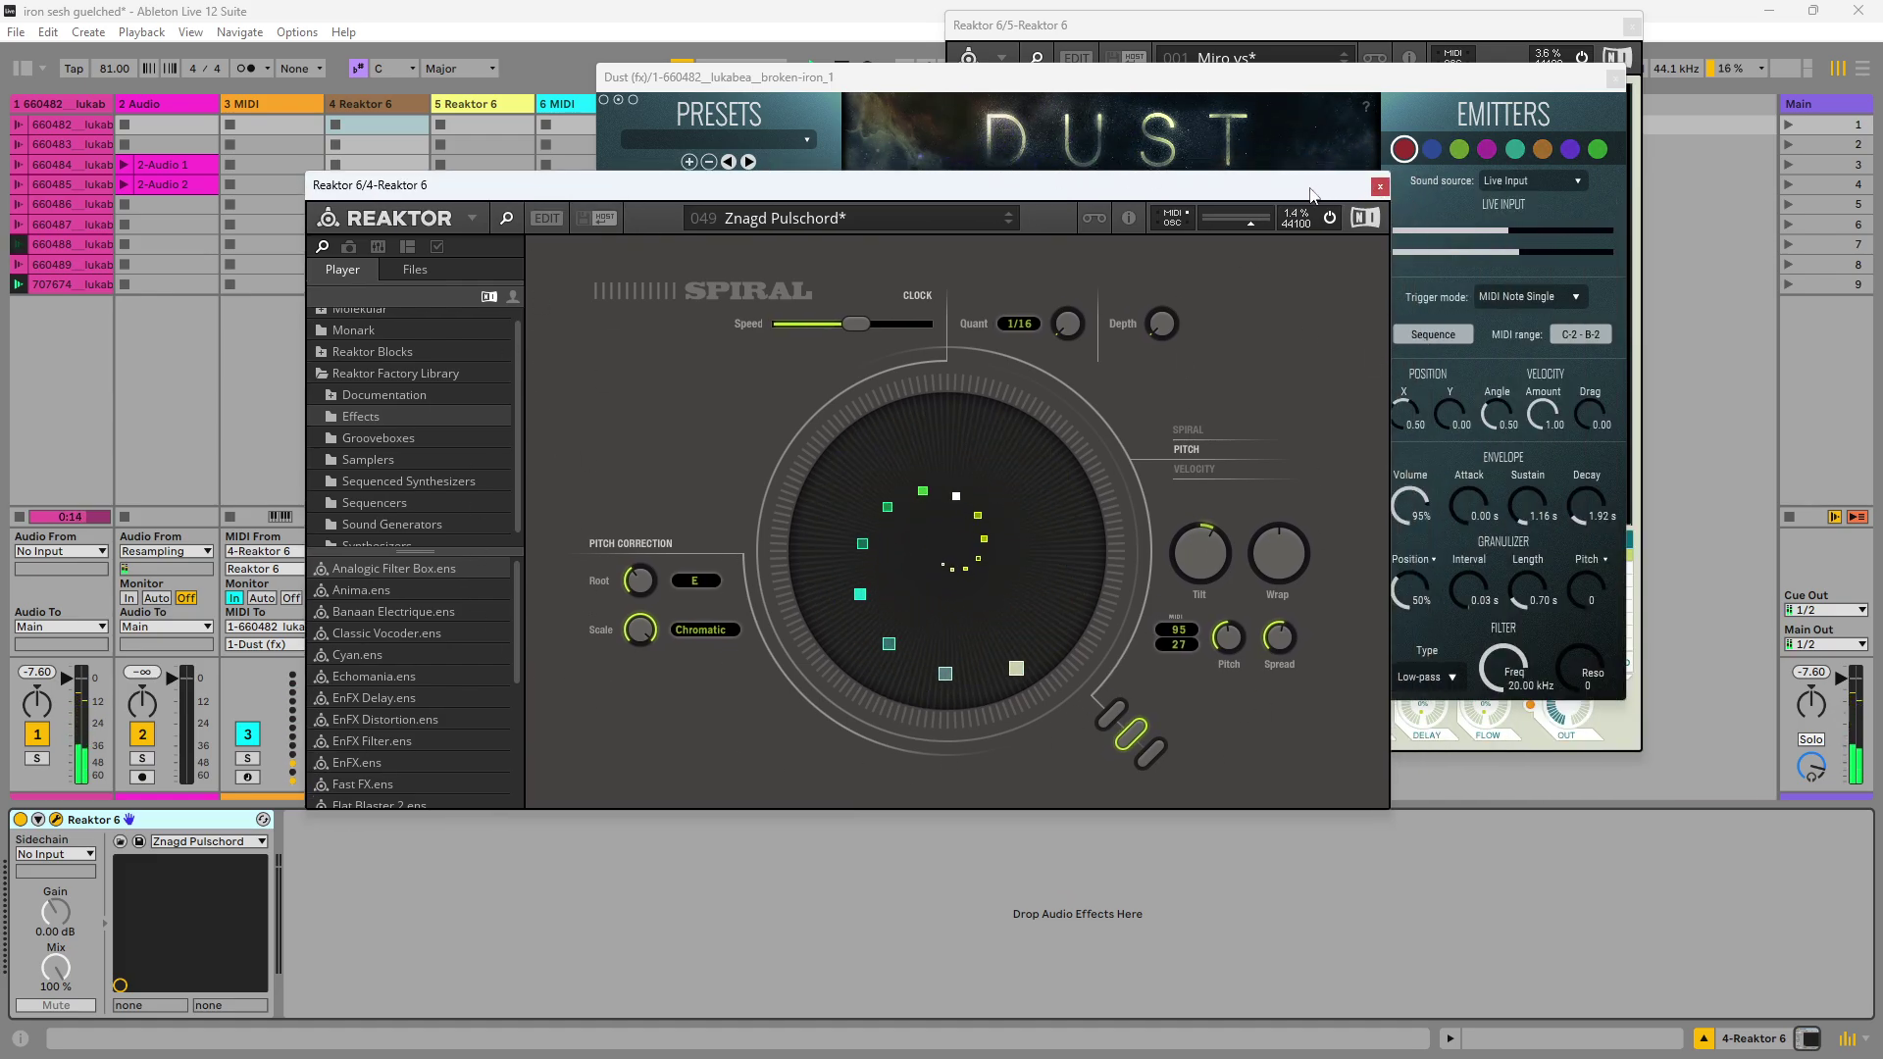
pyautogui.moveTo(1368, 191); pyautogui.dragTo(1770, 260)
pyautogui.moveTo(728, 87); pyautogui.dragTo(1165, 96)
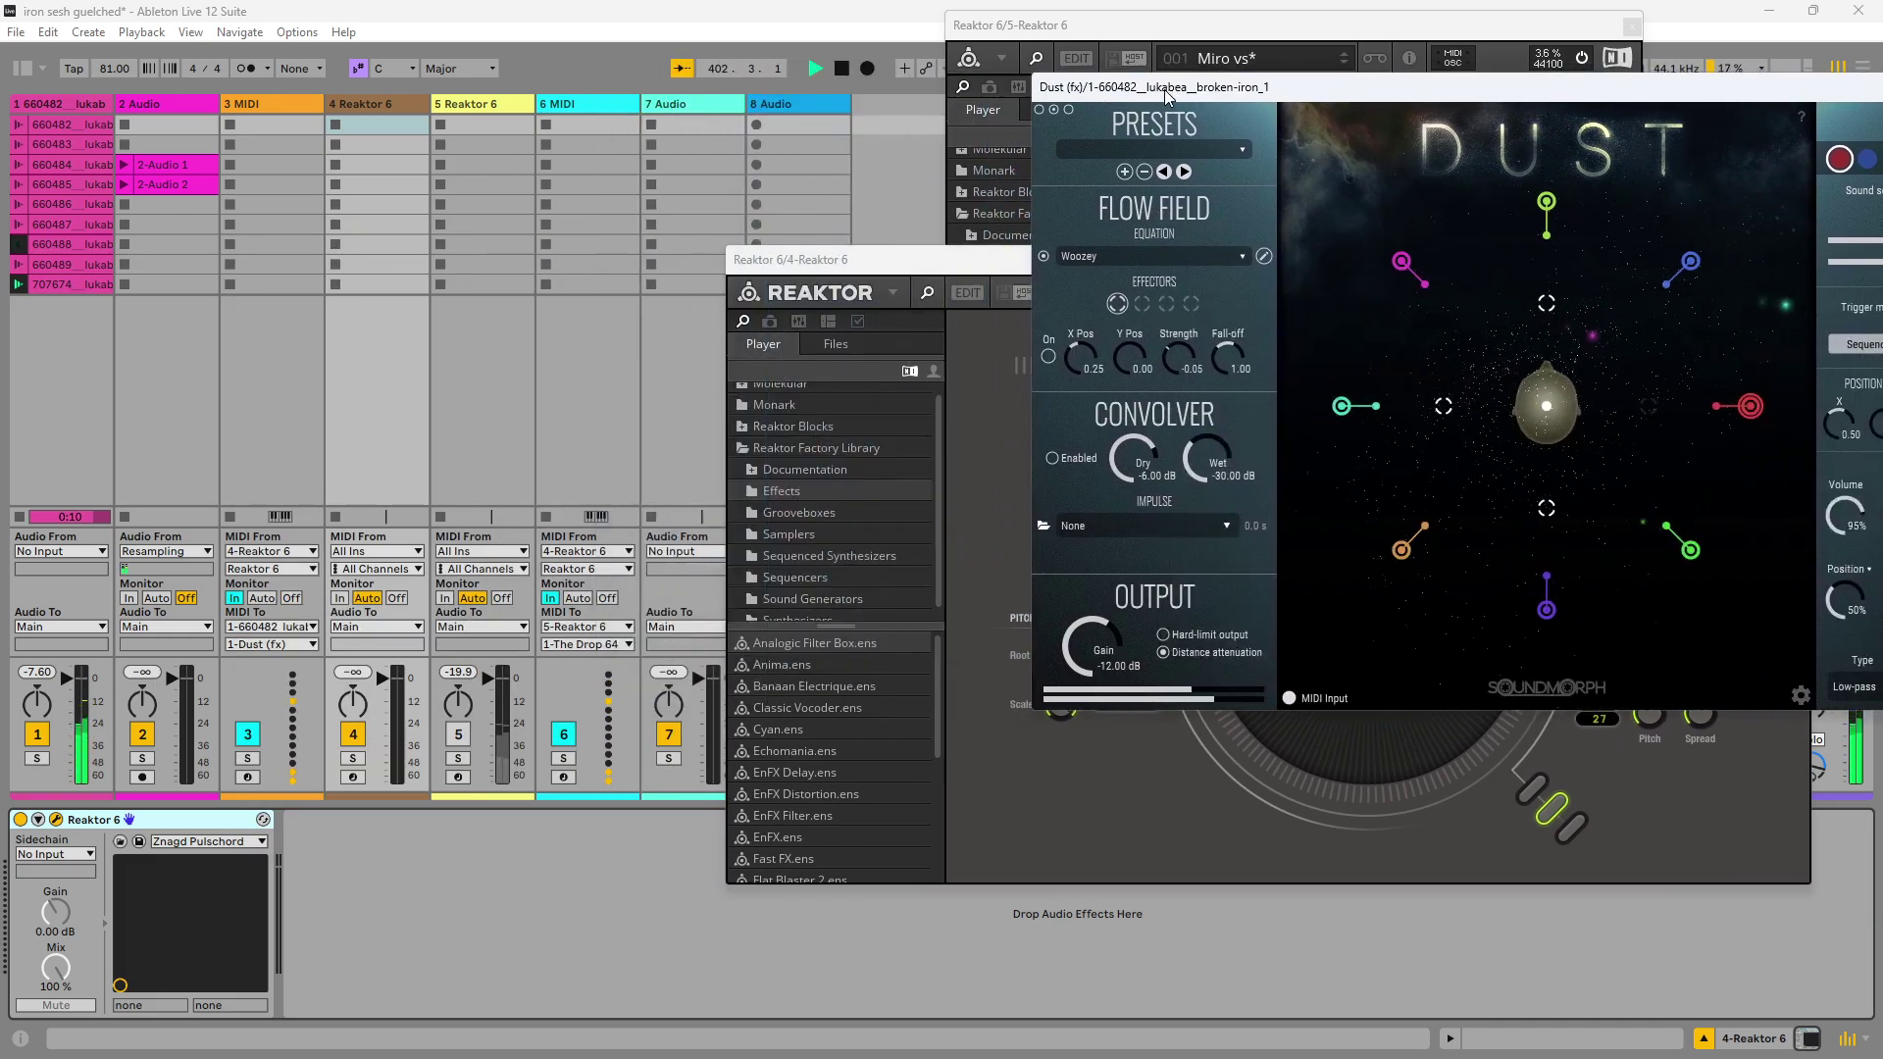
# Step: Insert a new MIDI track after track 6 and move the Spiral window clear of it
pyautogui.click(590, 102)
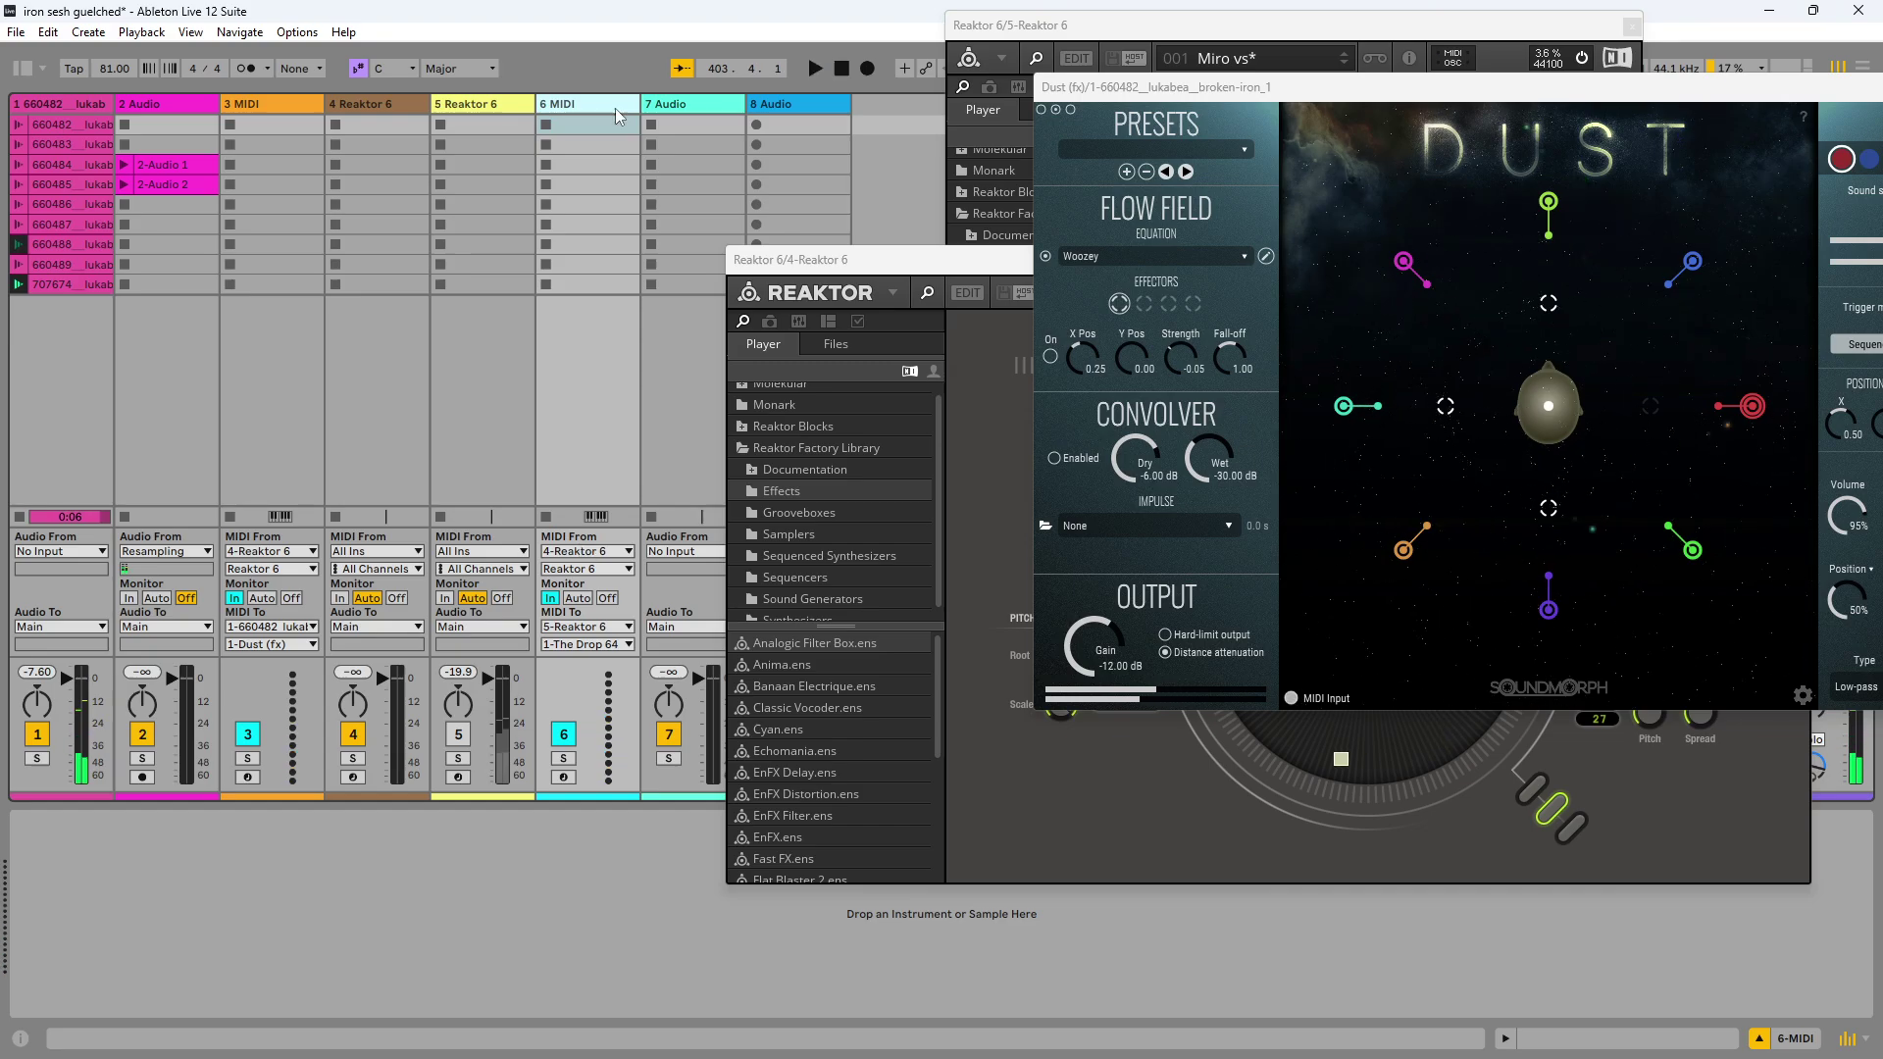
pyautogui.click(836, 260)
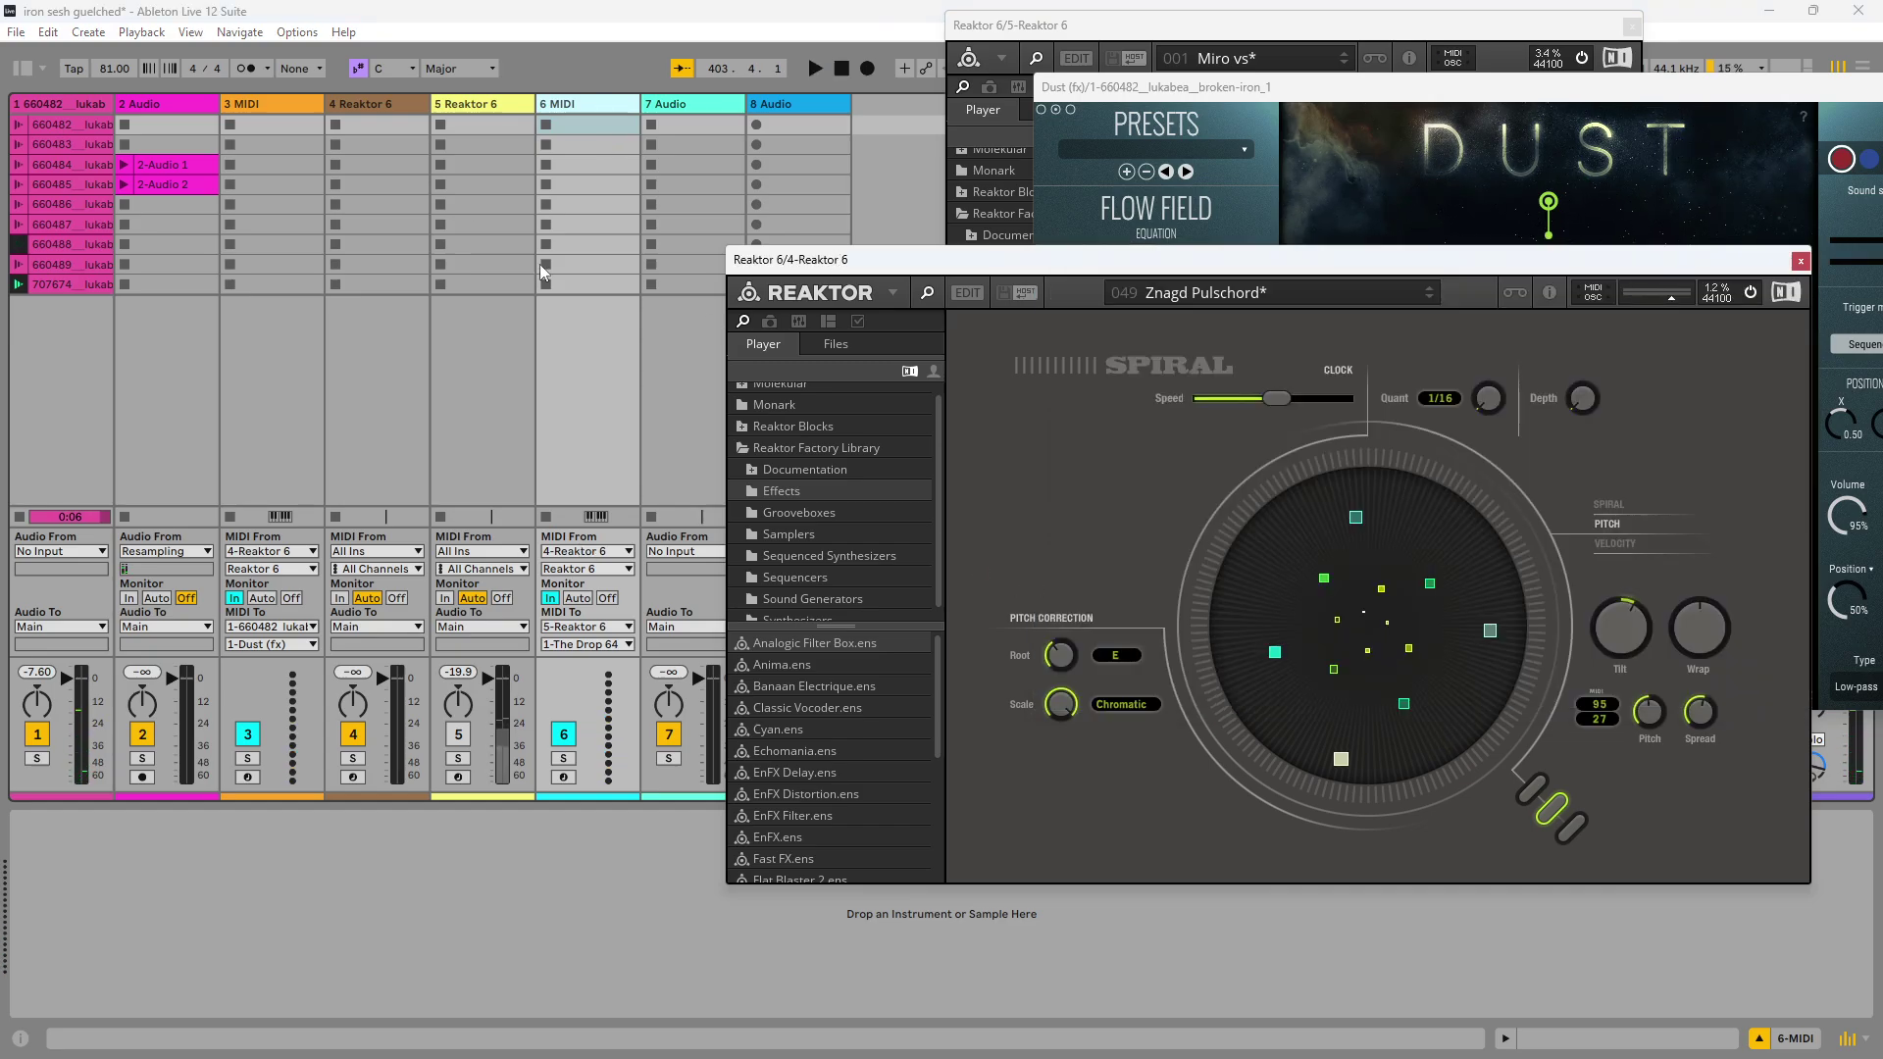
pyautogui.click(564, 108)
pyautogui.hotkey('ctrl', 'shift', 't')
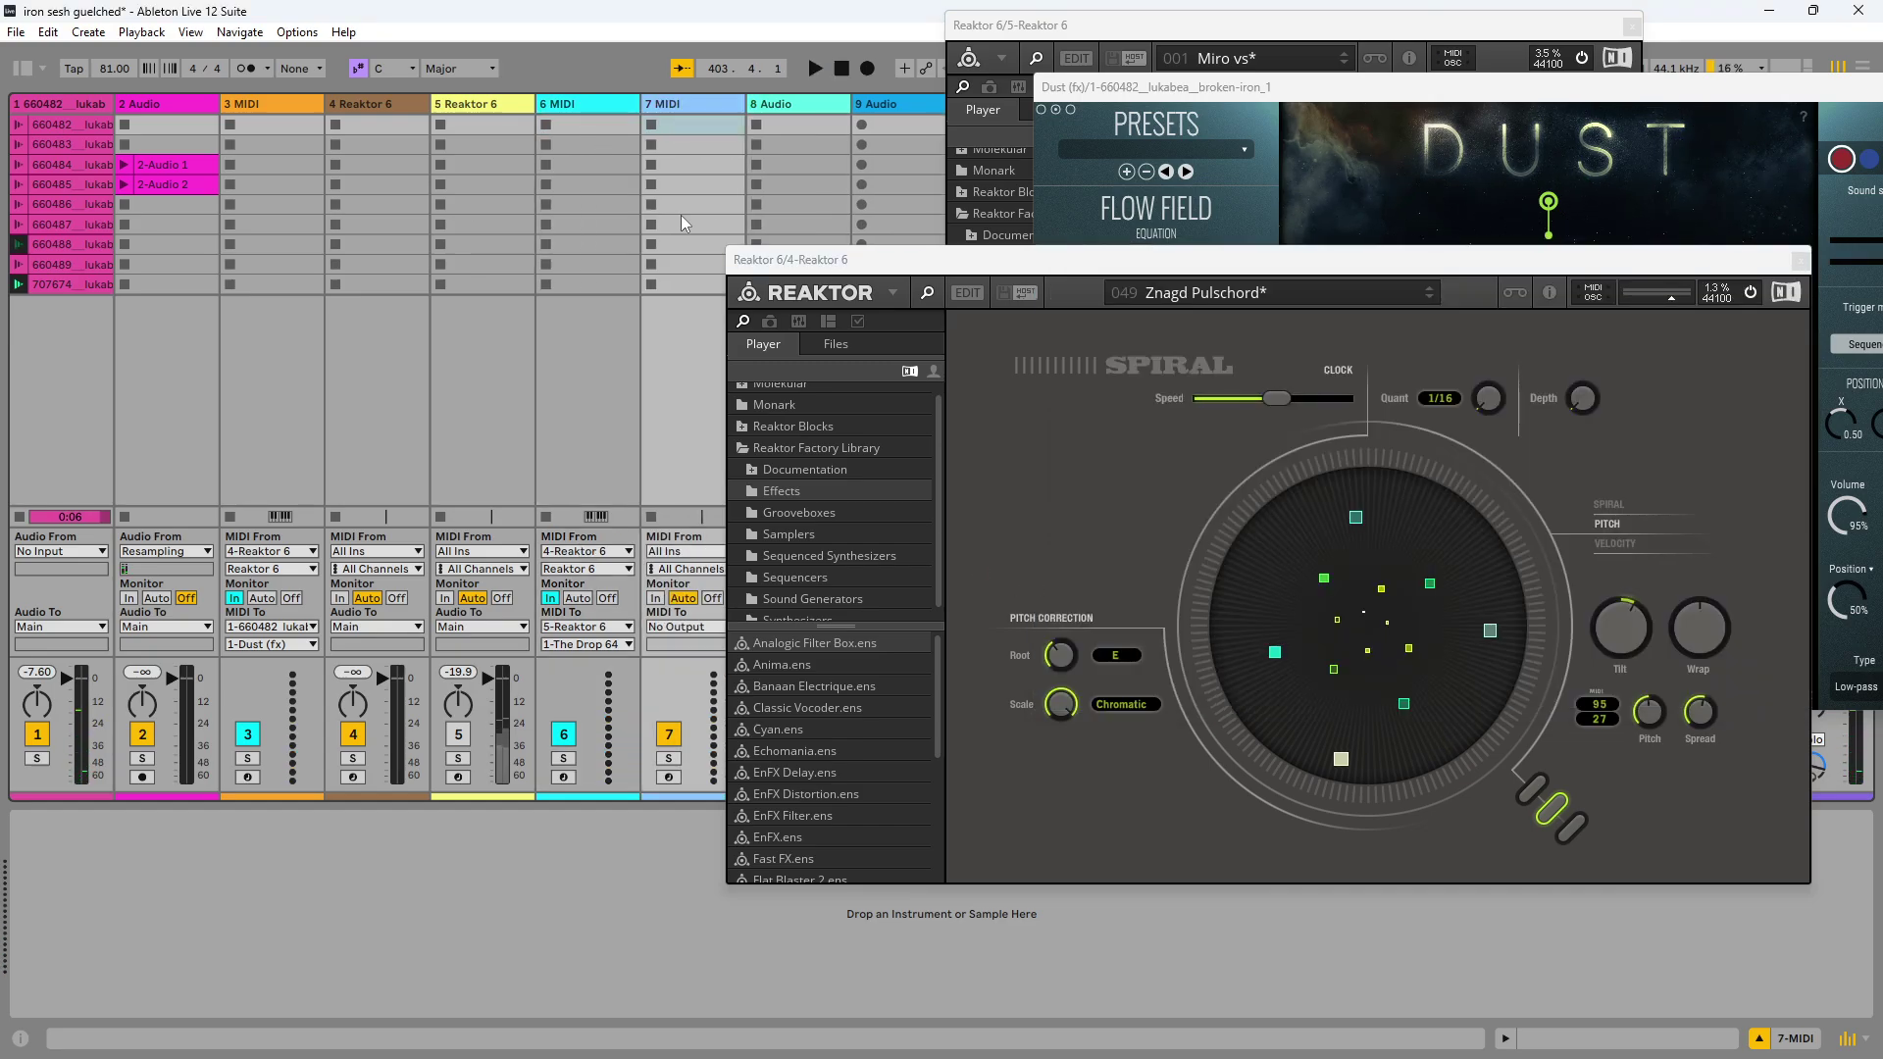
pyautogui.moveTo(837, 263); pyautogui.dragTo(1058, 243)
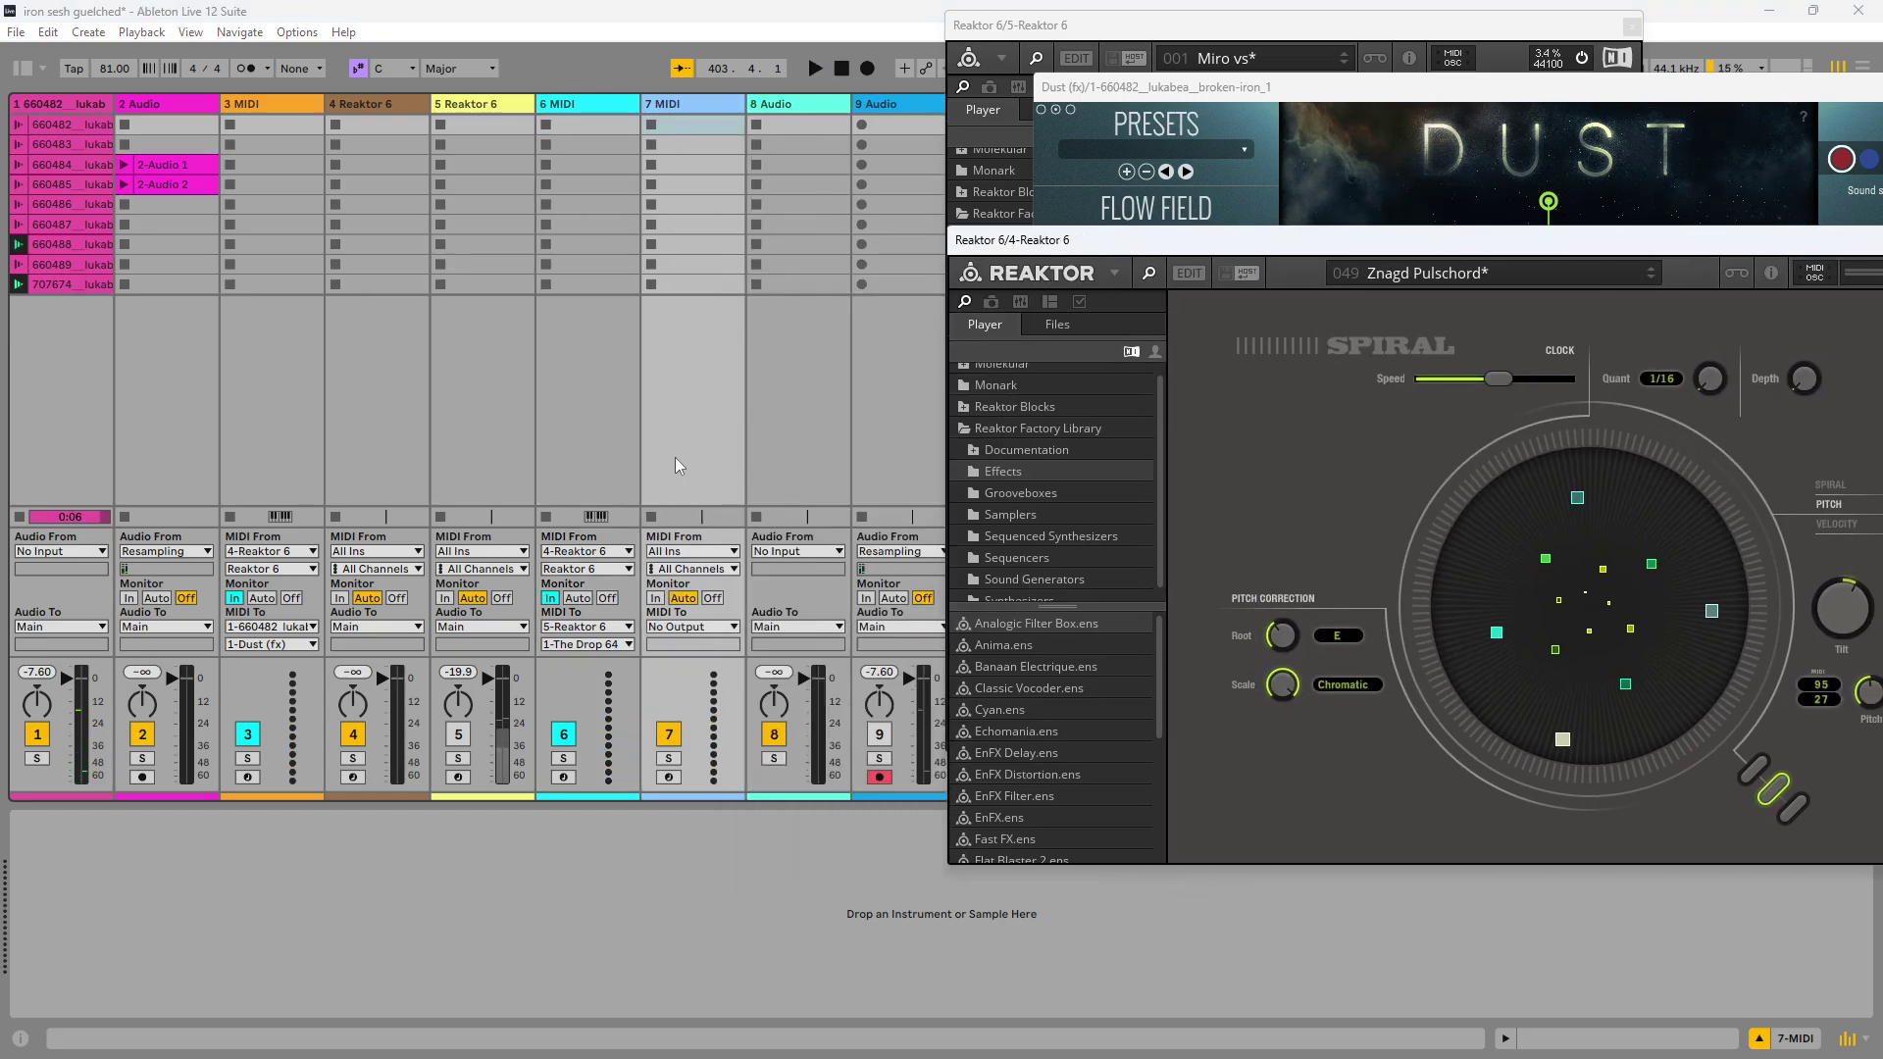
# Step: Set the new MIDI track 7 to receive MIDI from 4-Reaktor 6, source Reaktor 6, with monitoring set to In
pyautogui.click(691, 553)
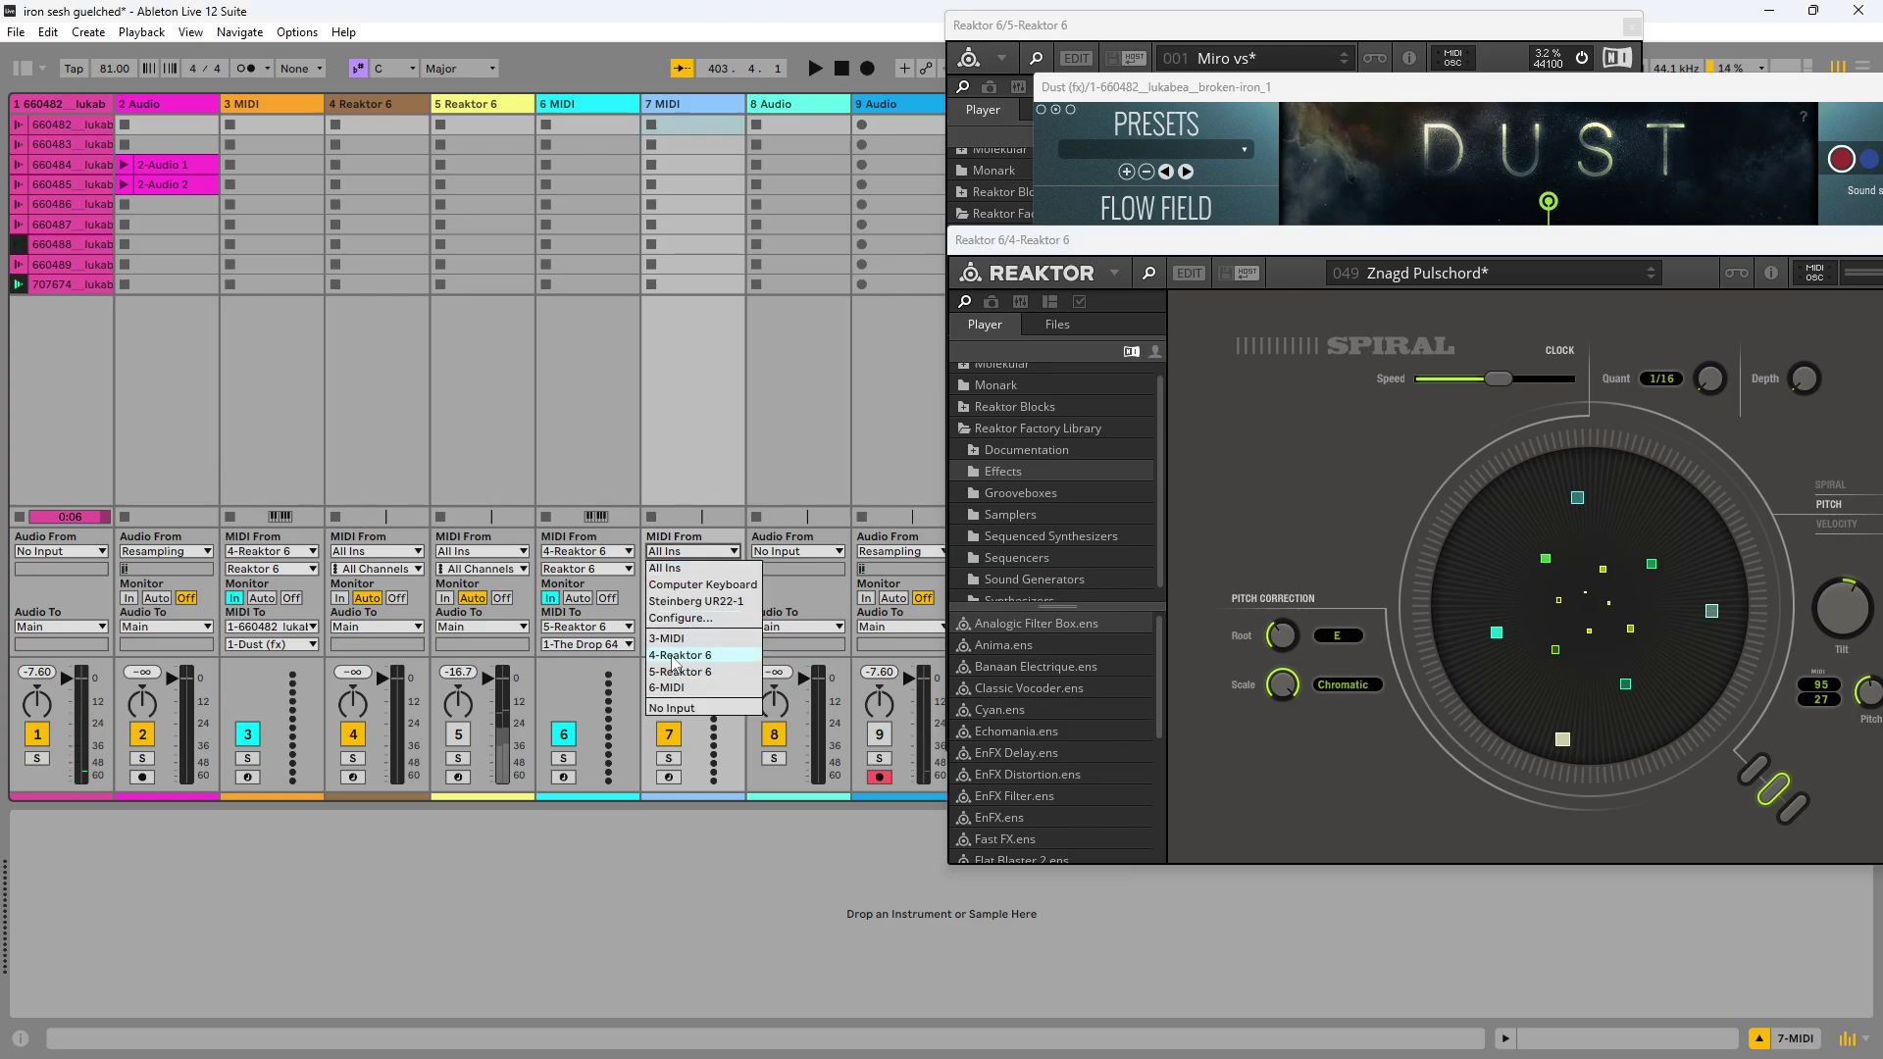
pyautogui.click(398, 110)
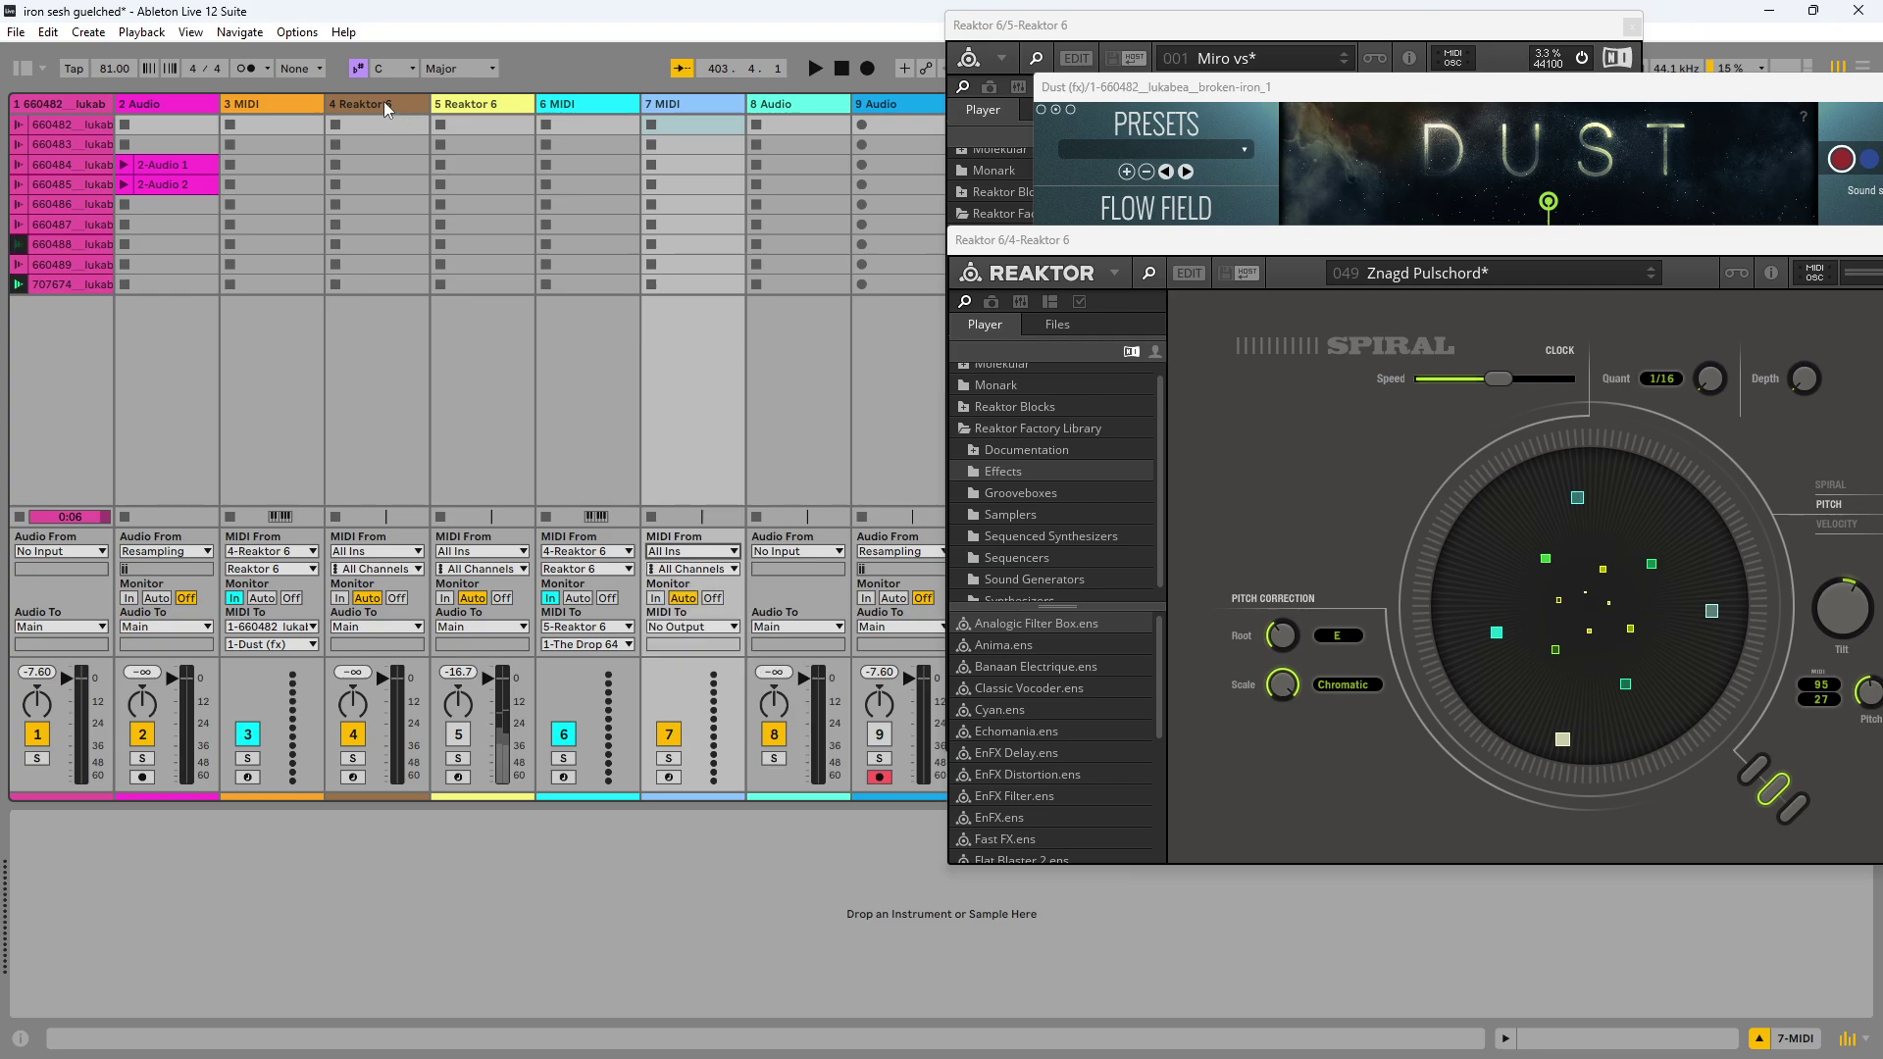
pyautogui.click(384, 102)
pyautogui.click(701, 106)
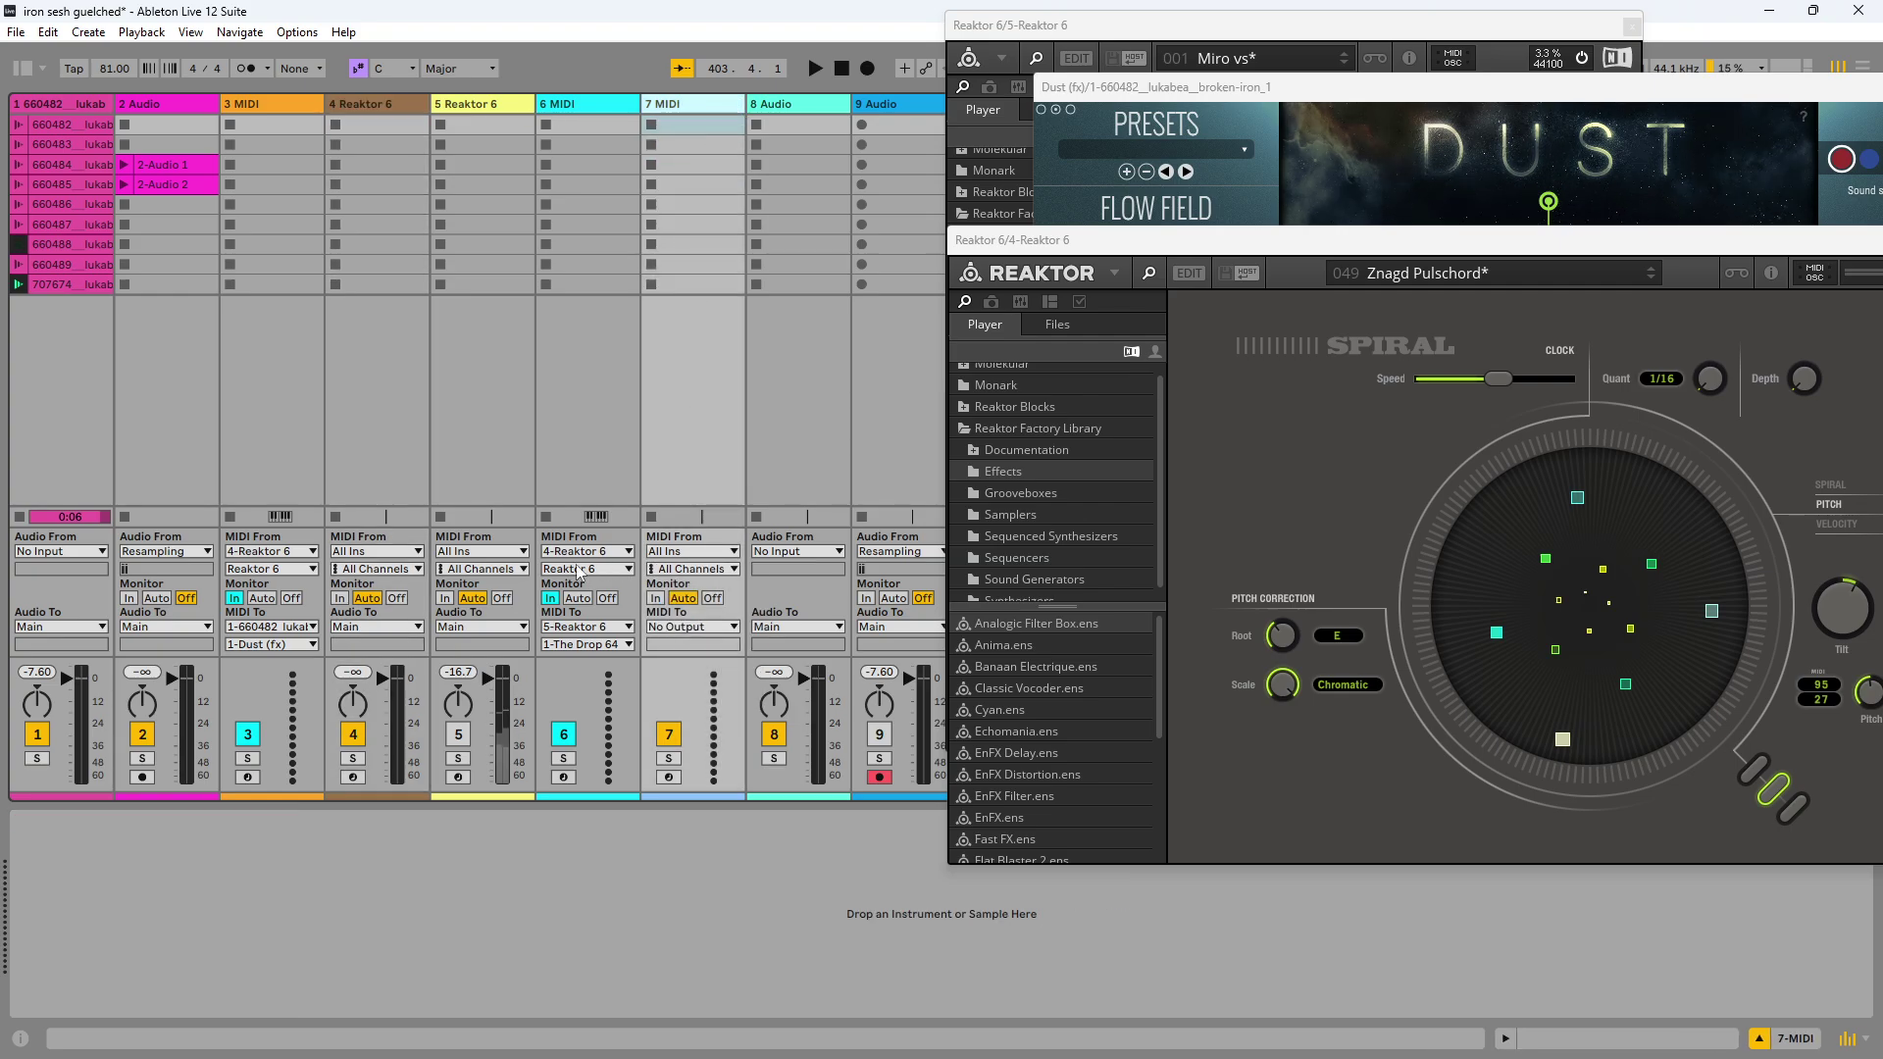
pyautogui.click(686, 555)
pyautogui.click(697, 633)
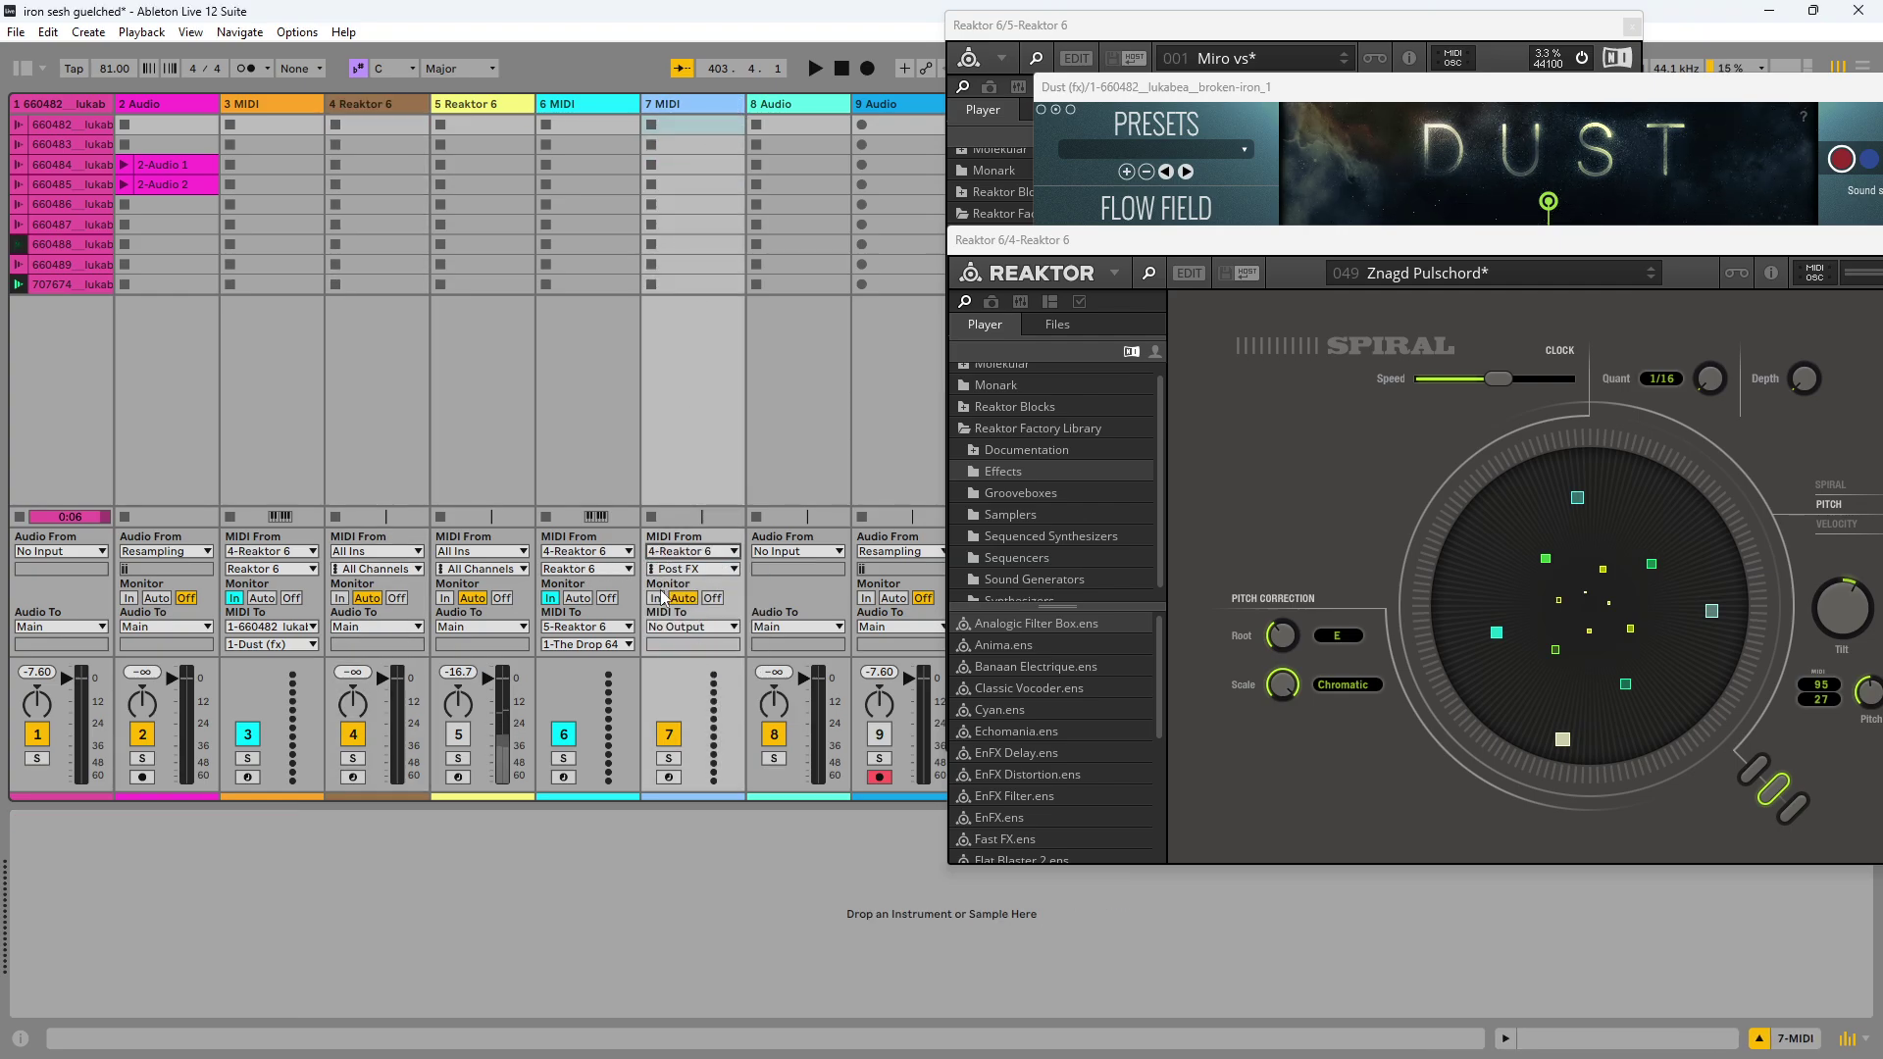
pyautogui.click(663, 597)
pyautogui.click(691, 568)
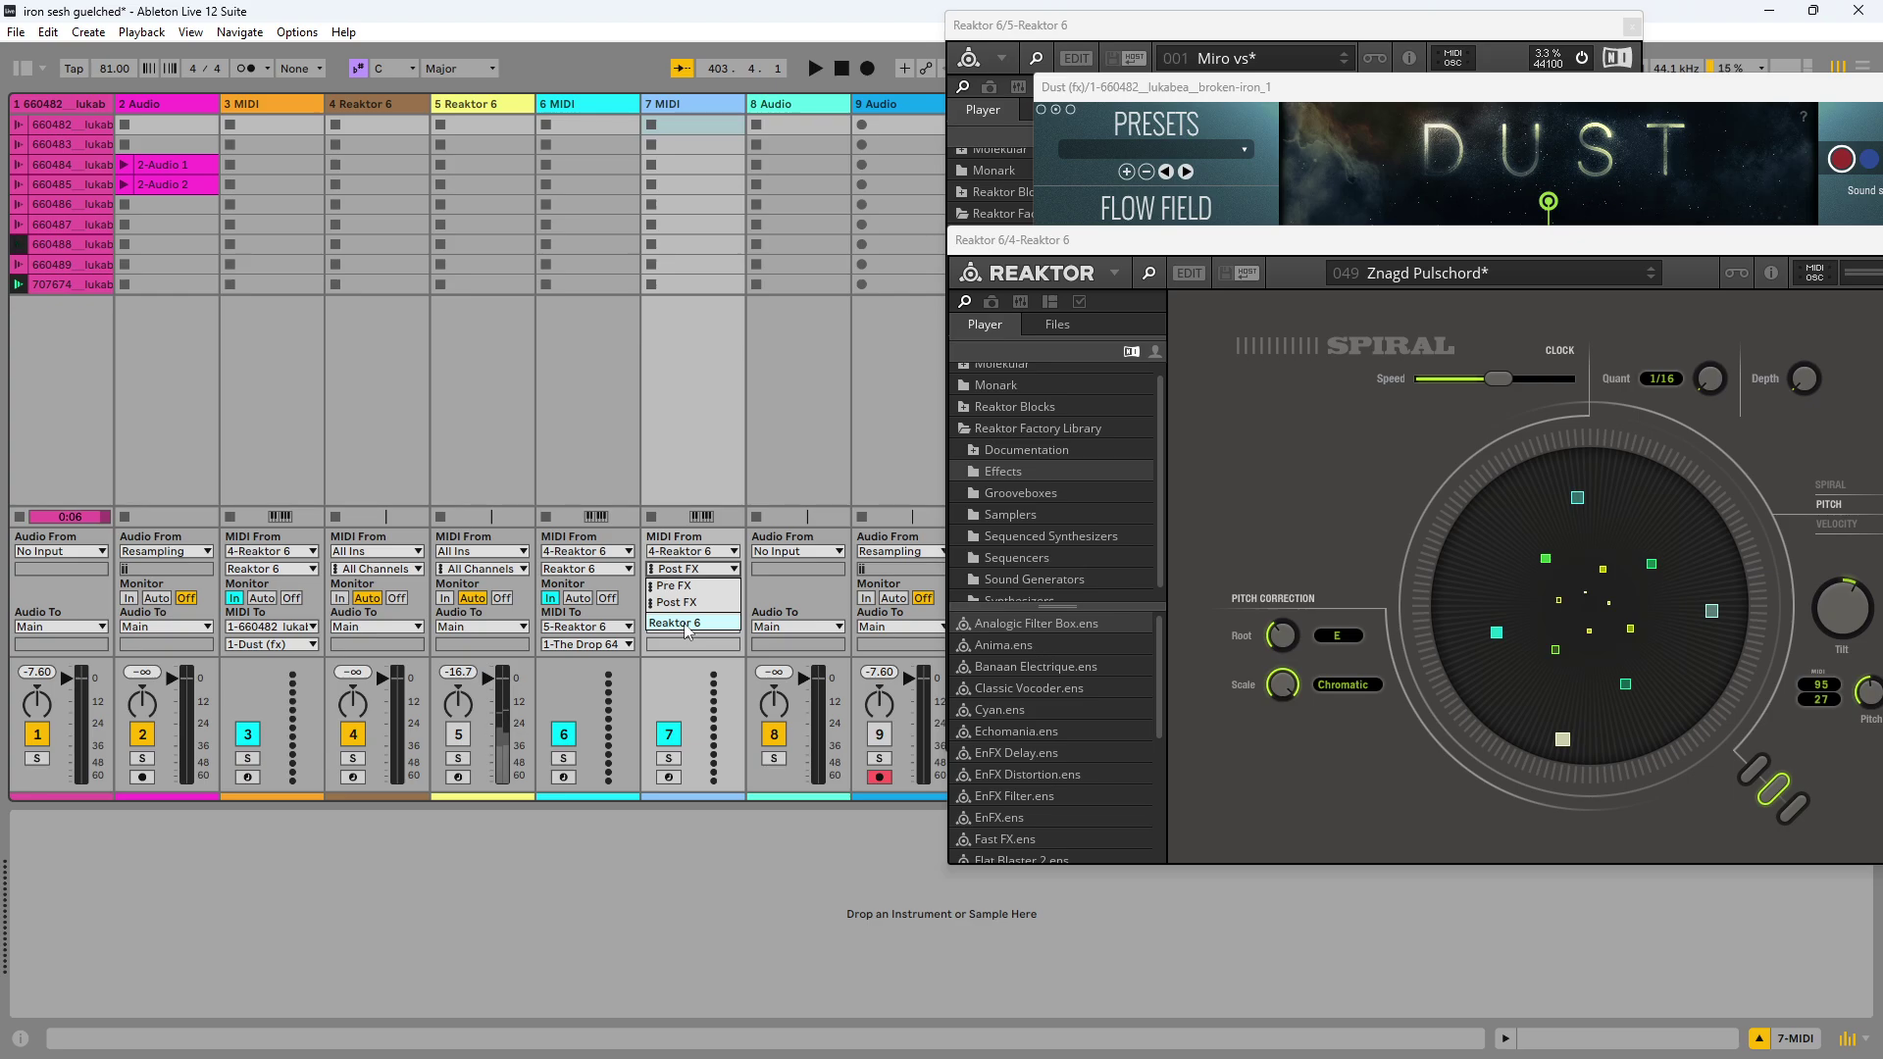
pyautogui.click(688, 623)
# Step: Bring Dust's window to the front and route track 7's MIDI output to Dust (fx) on track 1
pyautogui.click(686, 629)
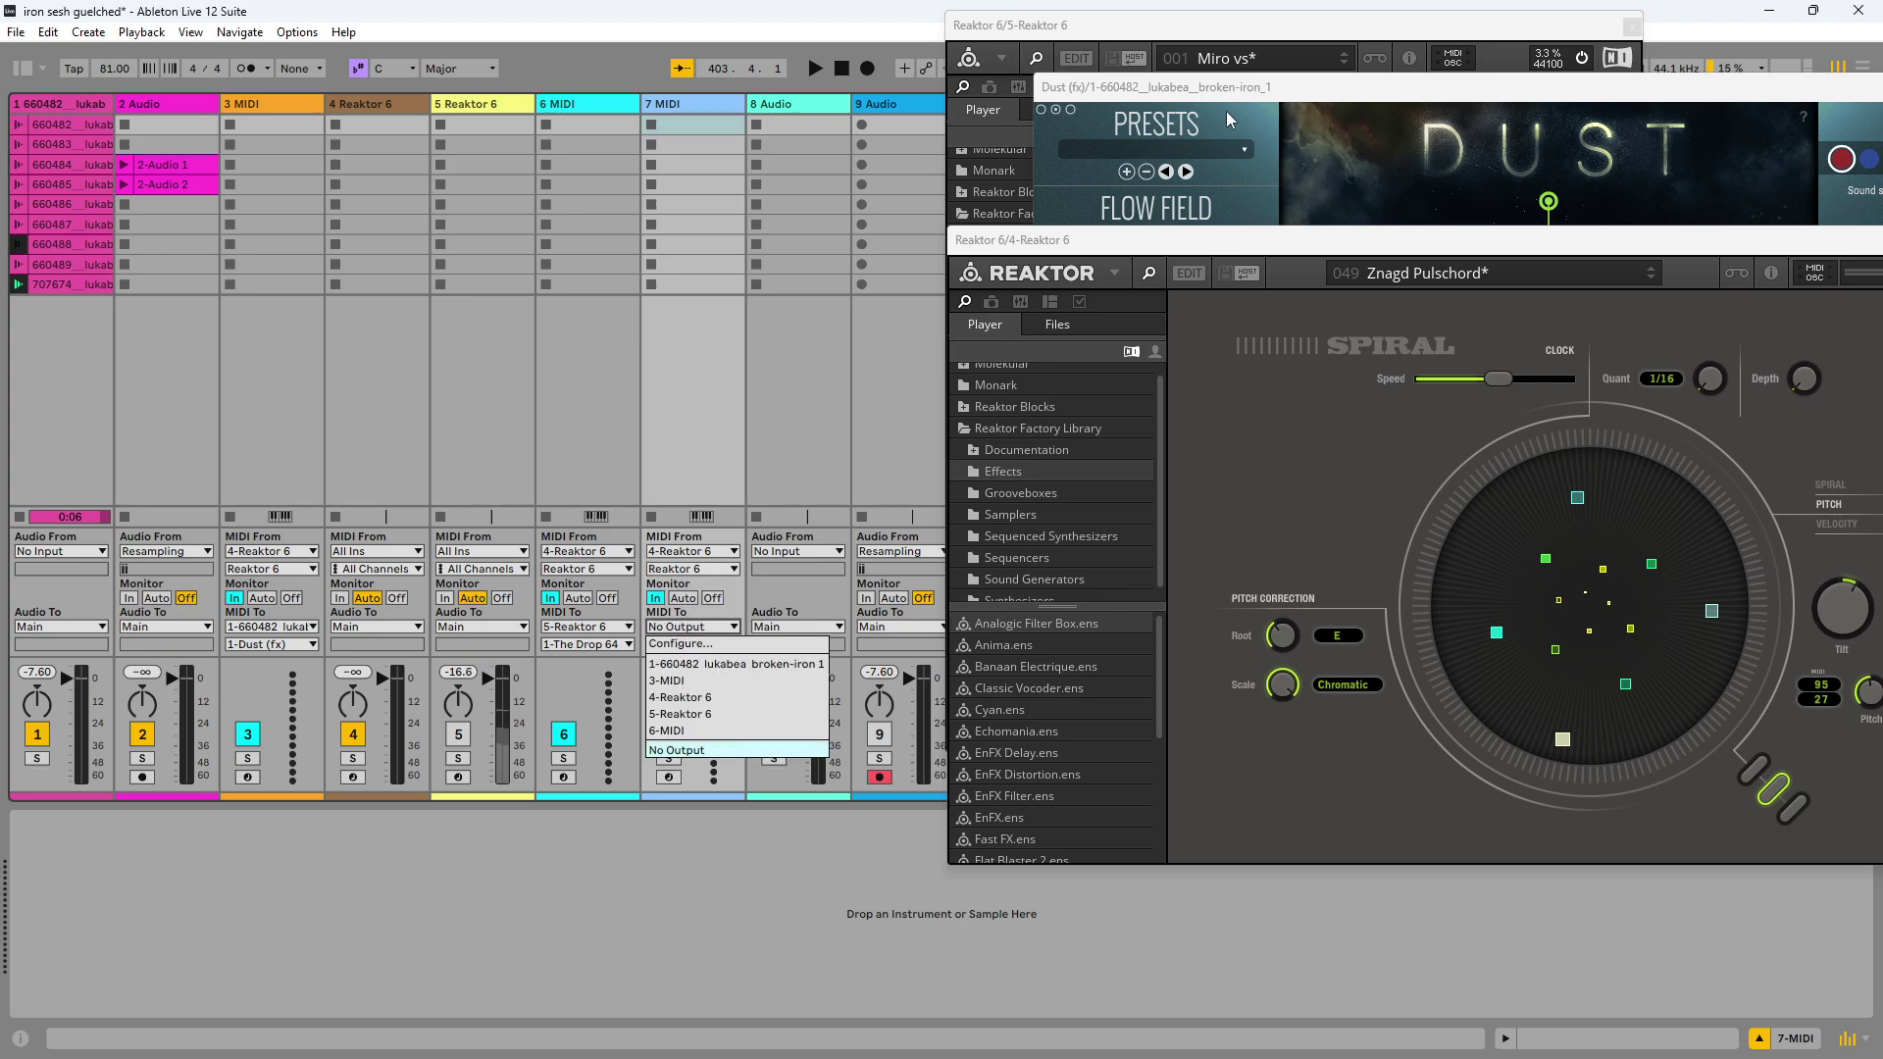
pyautogui.moveTo(1225, 88); pyautogui.dragTo(273, 106)
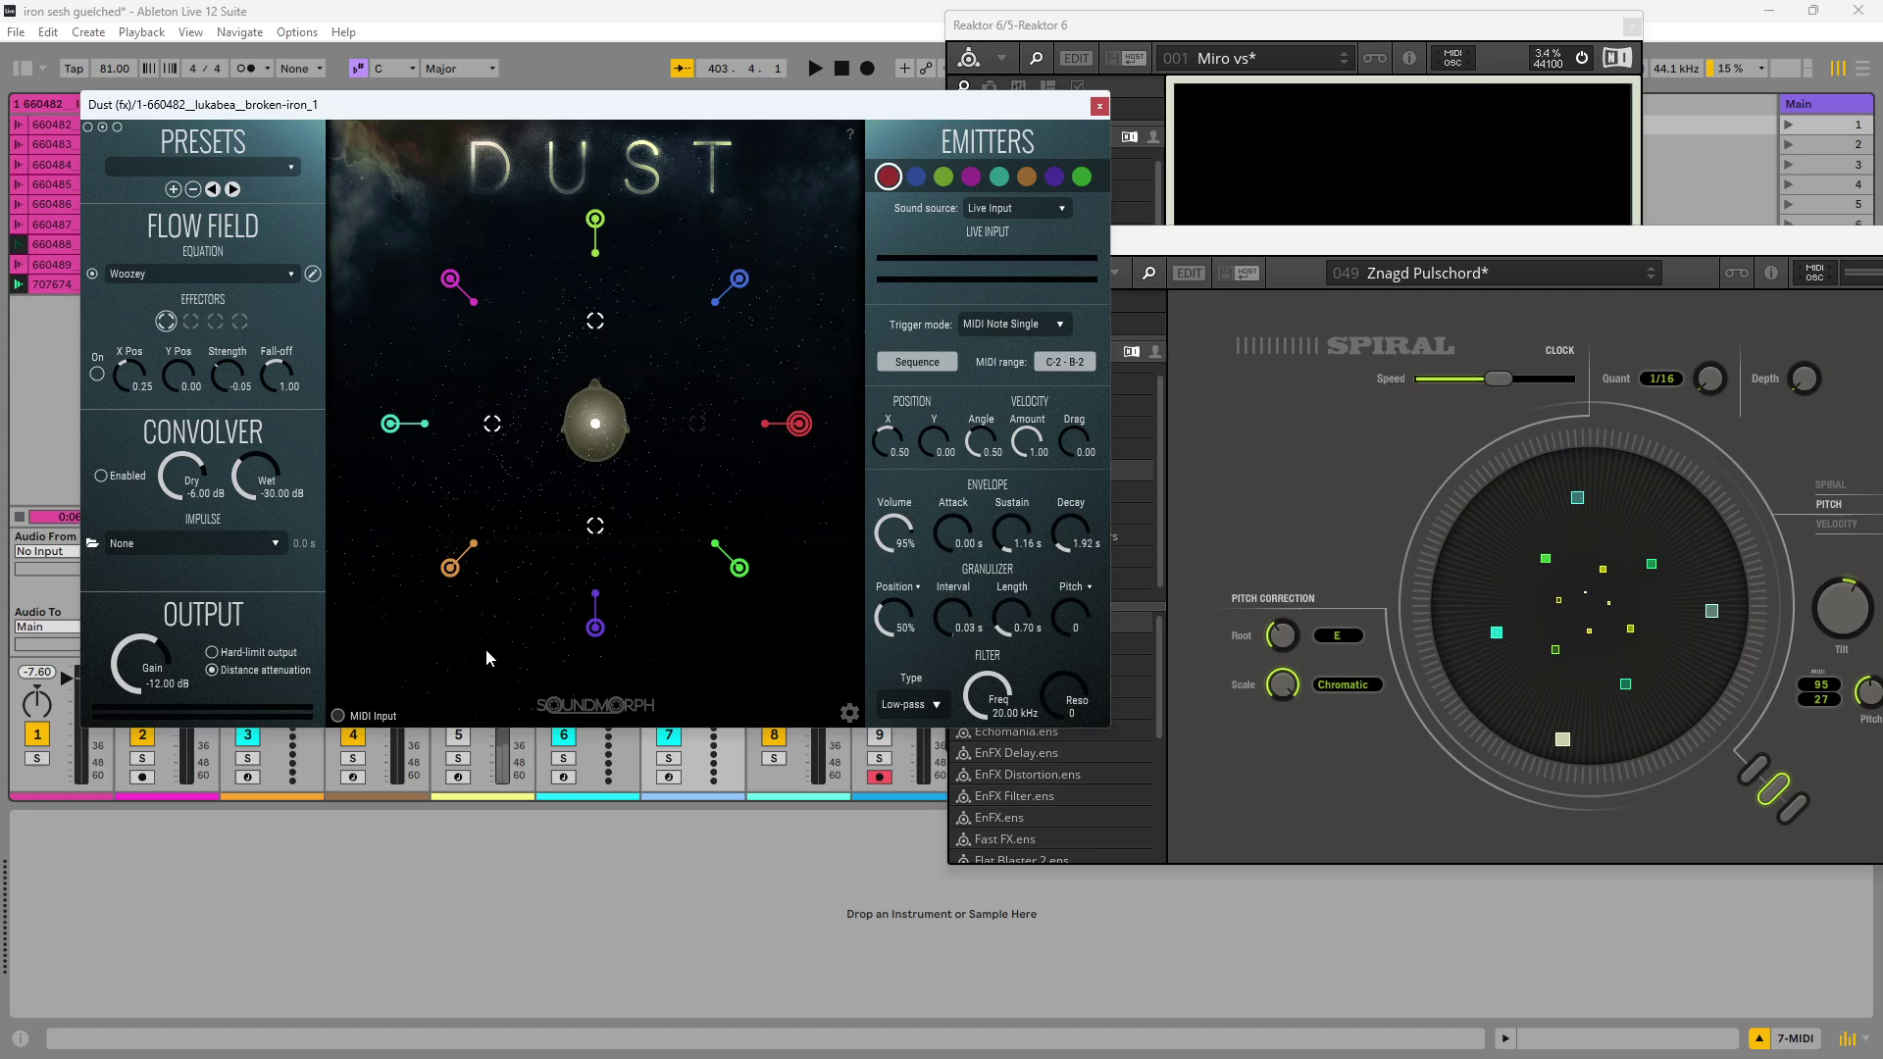
pyautogui.moveTo(695, 113); pyautogui.dragTo(1557, 169)
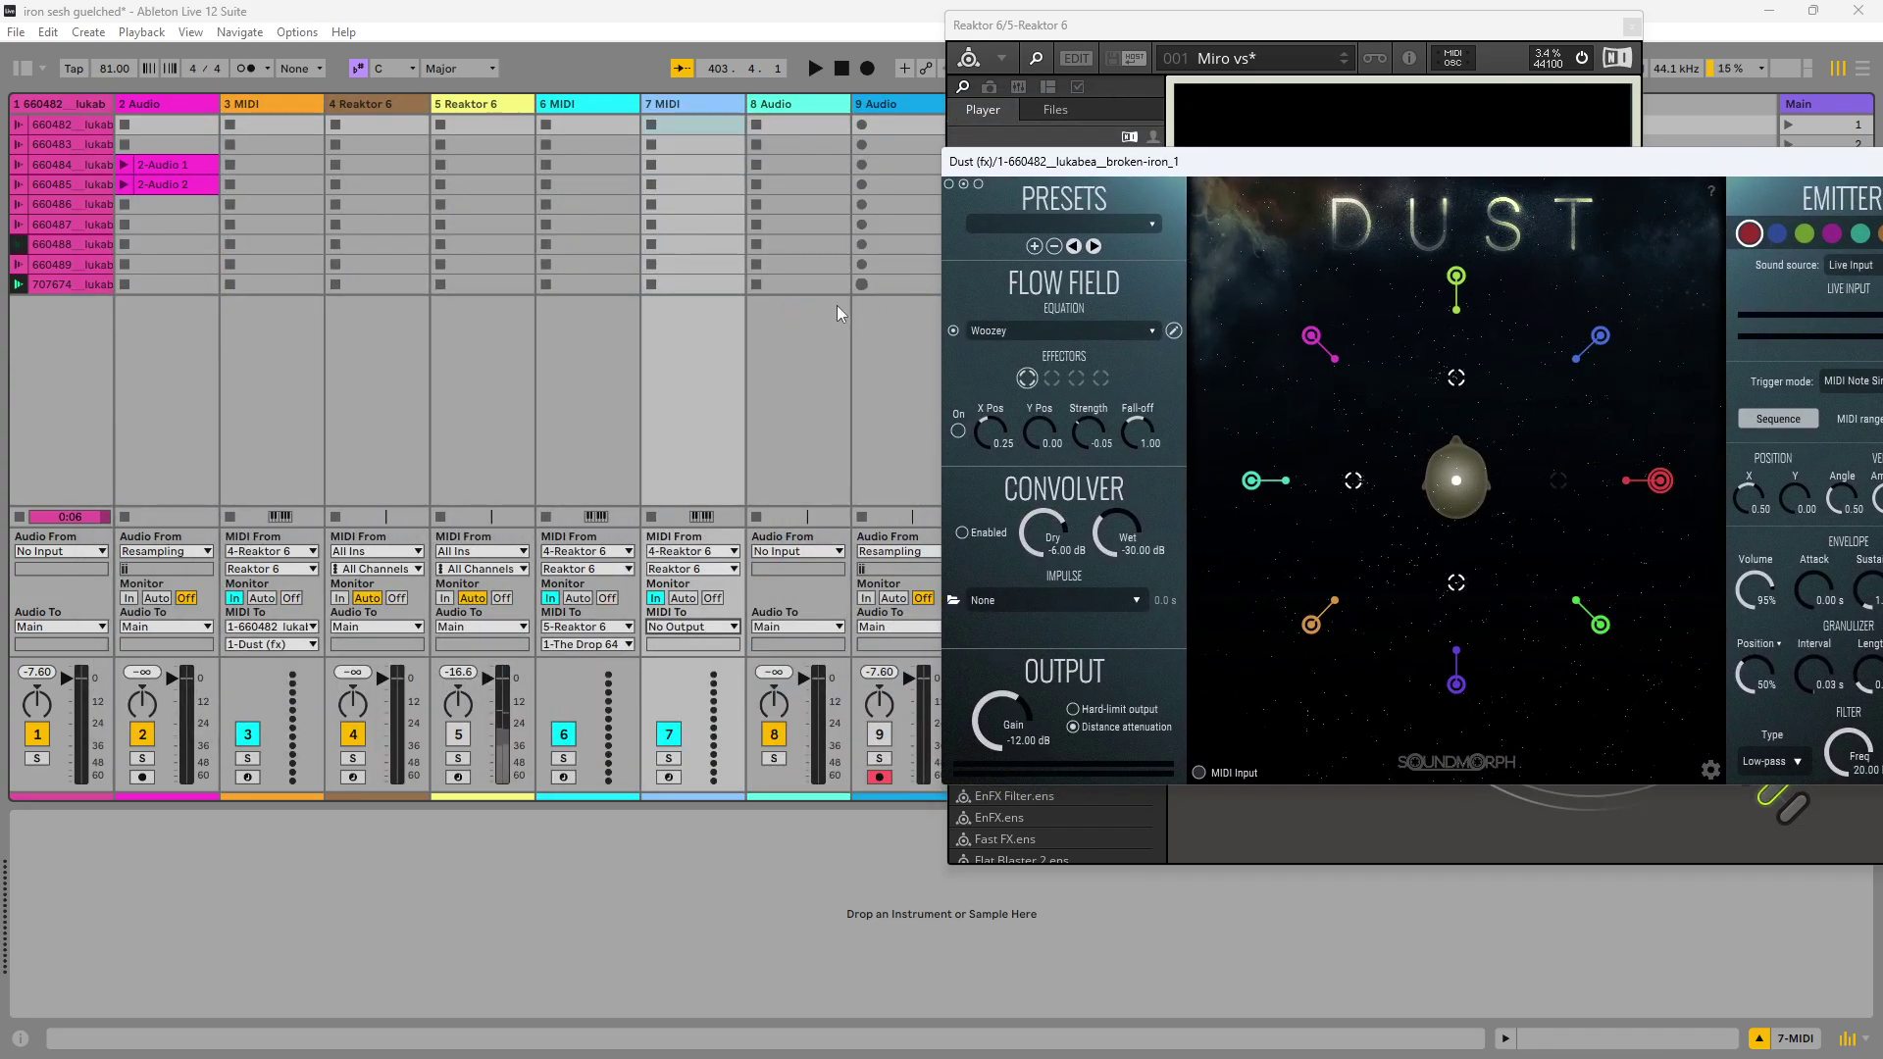
pyautogui.click(703, 626)
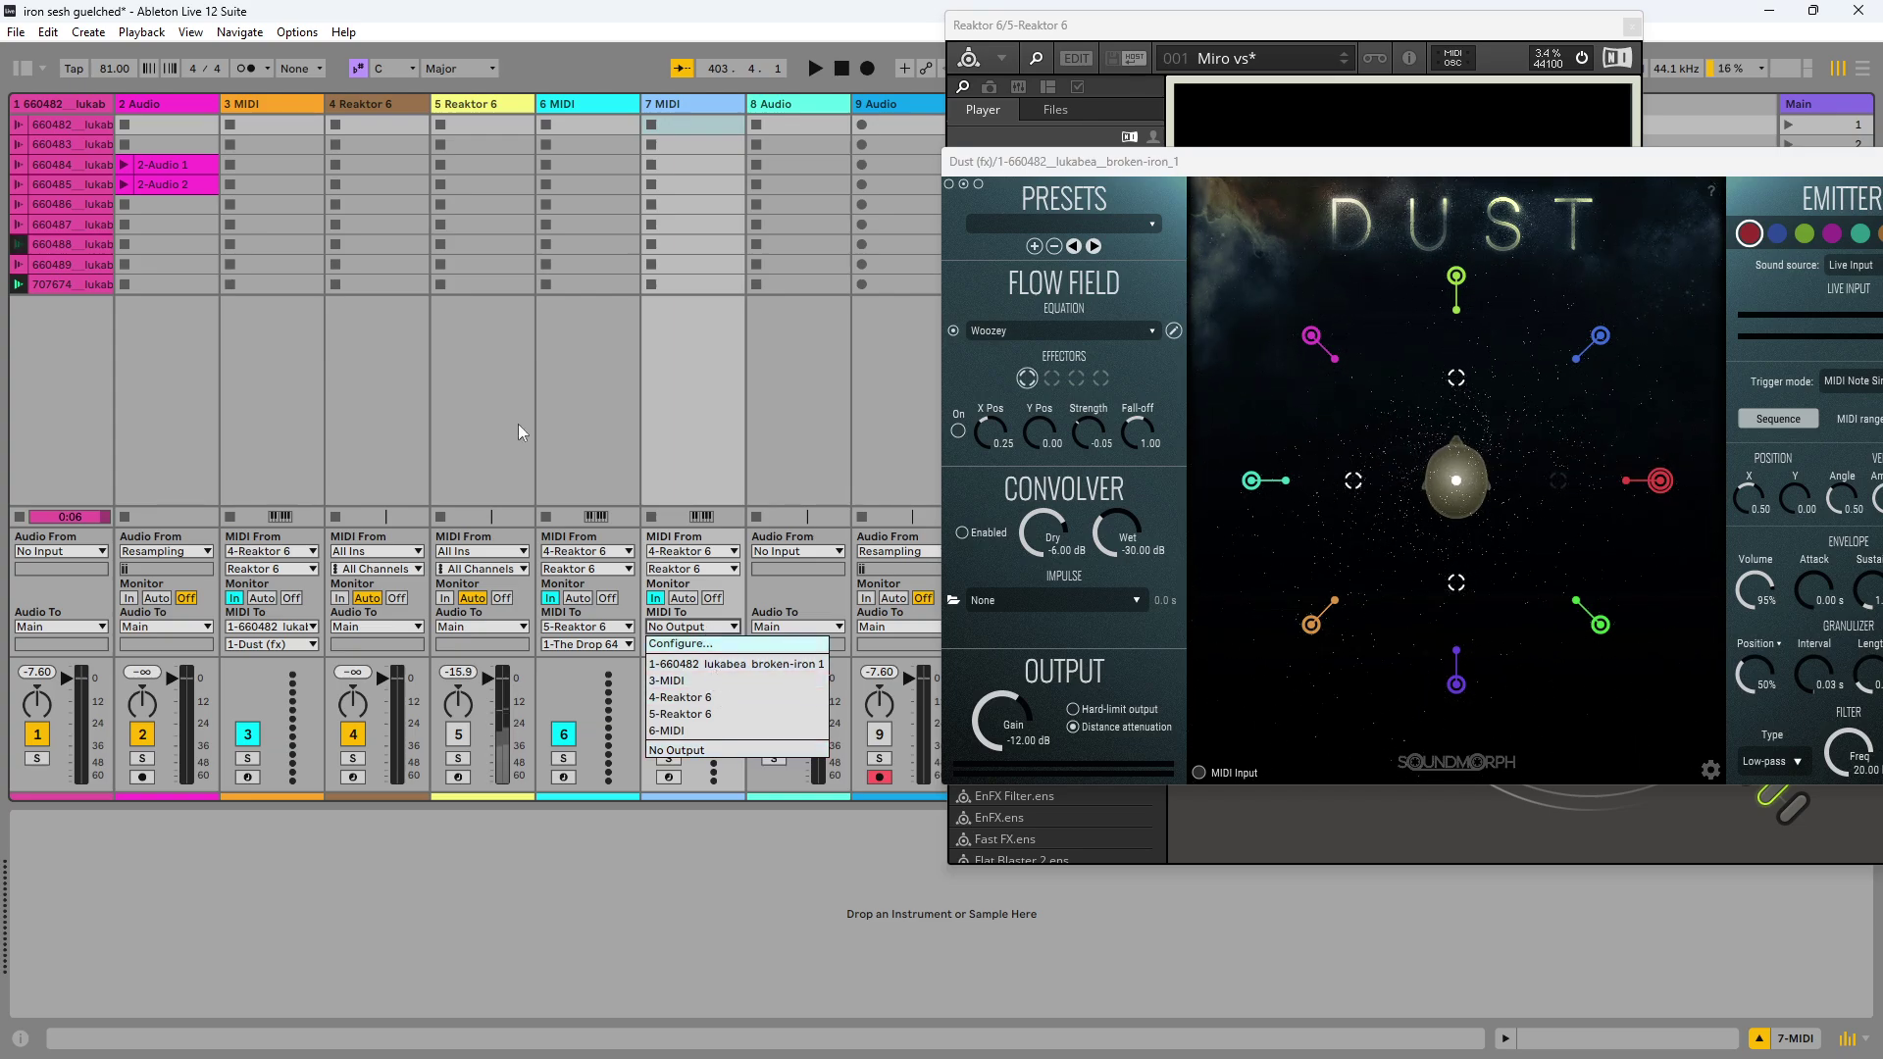
pyautogui.click(721, 665)
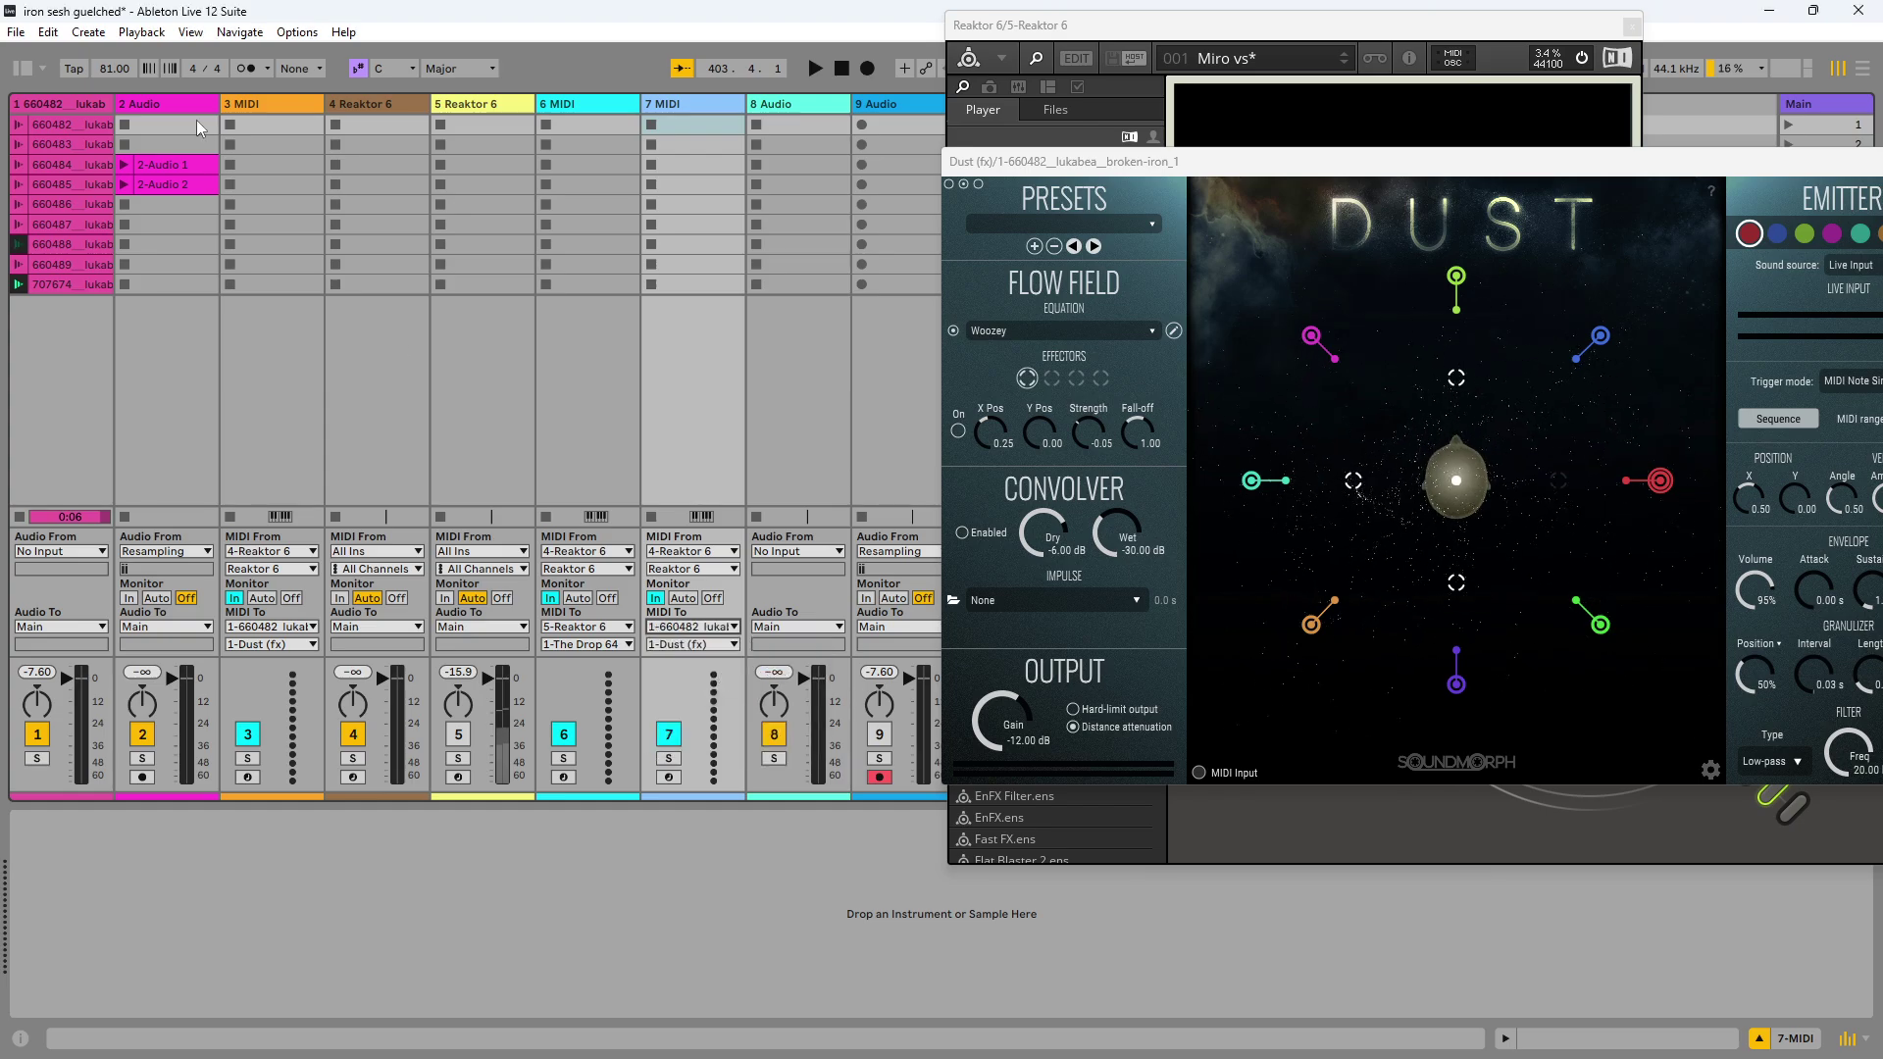
# Step: Check the destination channels offered for track 7's MIDI output to track 1, and delete MIDI track 7
pyautogui.click(75, 110)
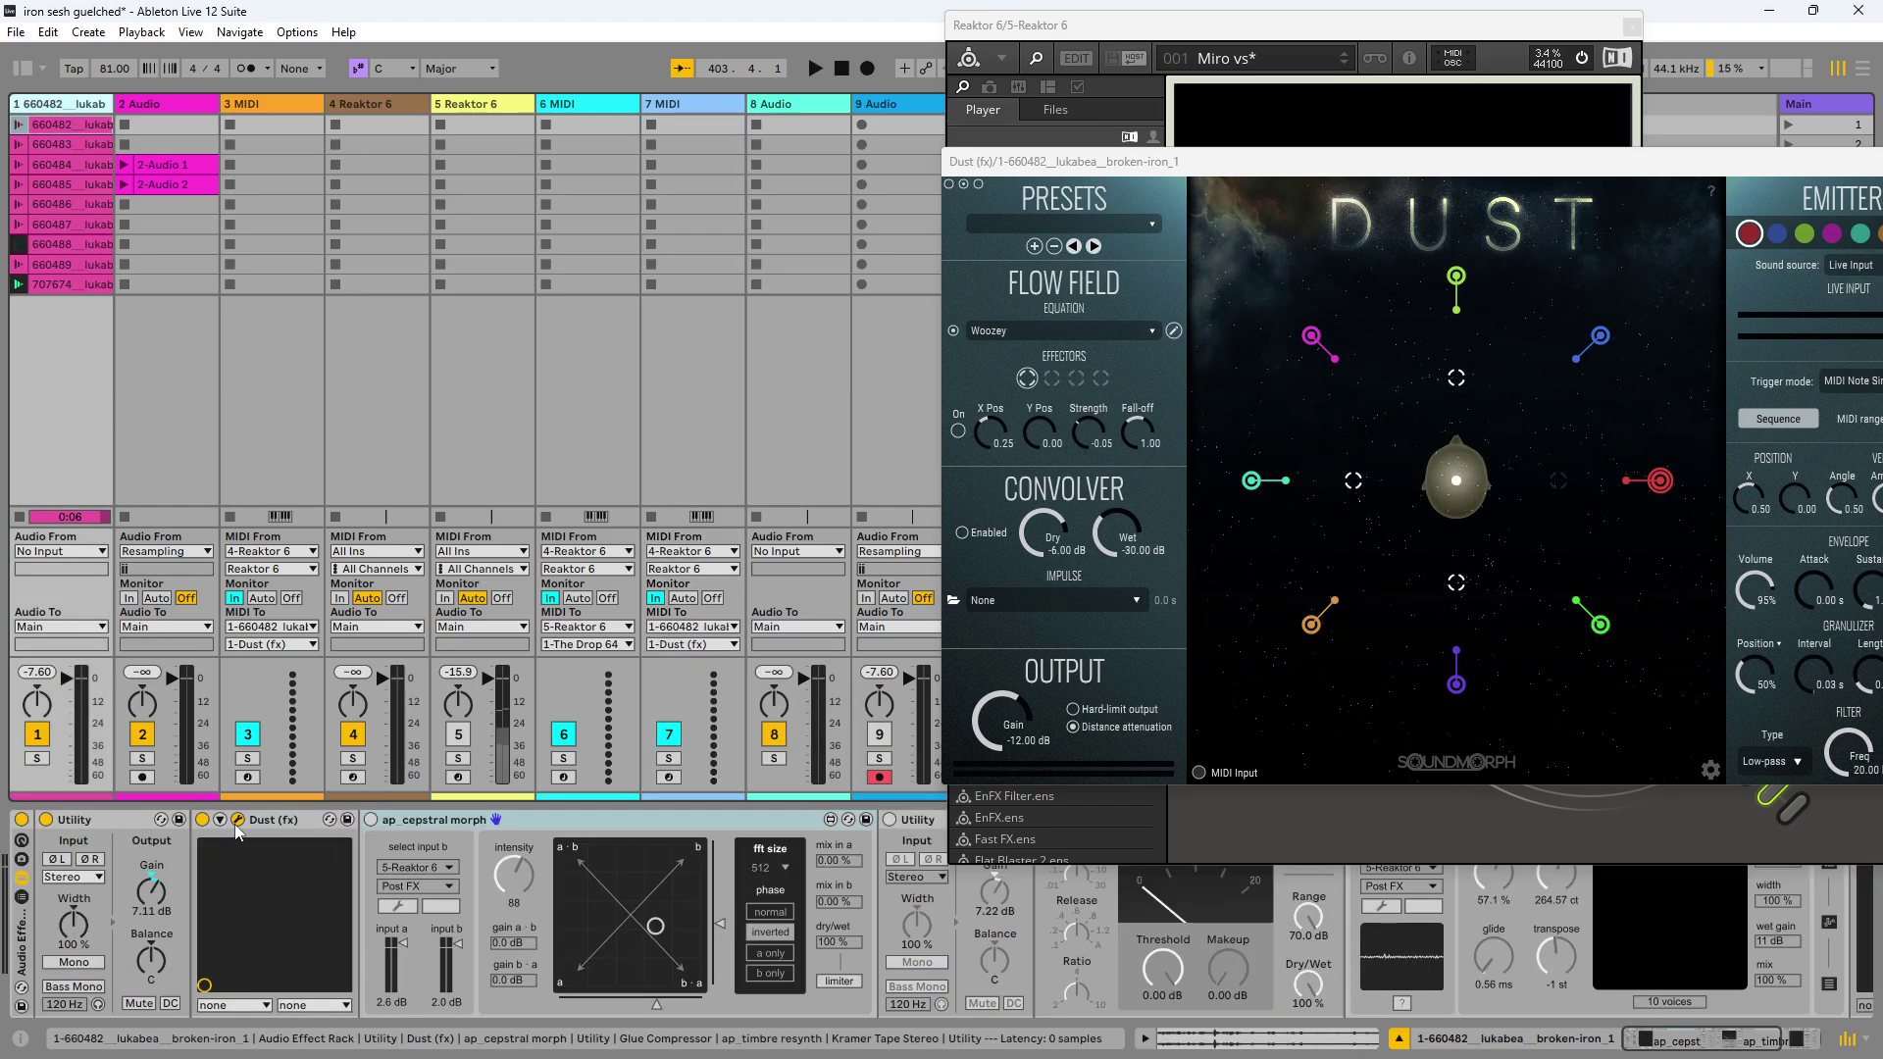
pyautogui.click(676, 643)
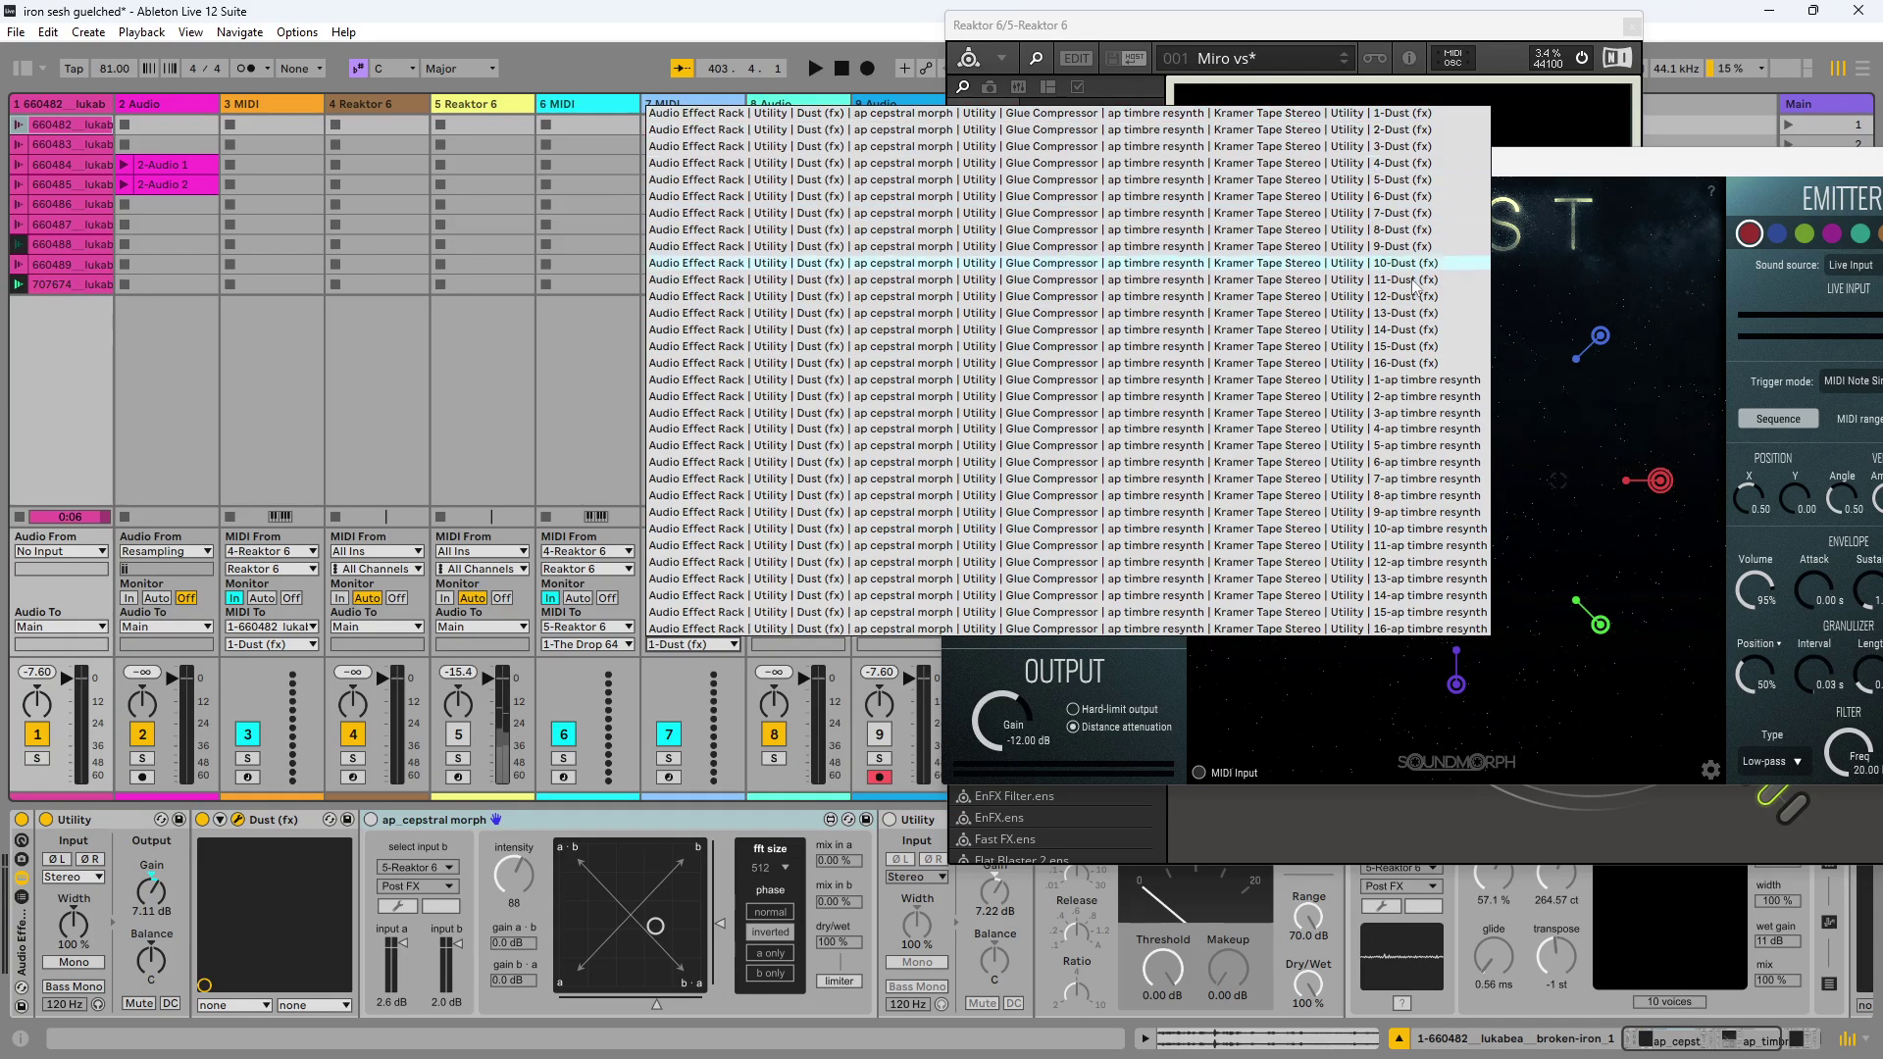
pyautogui.click(600, 100)
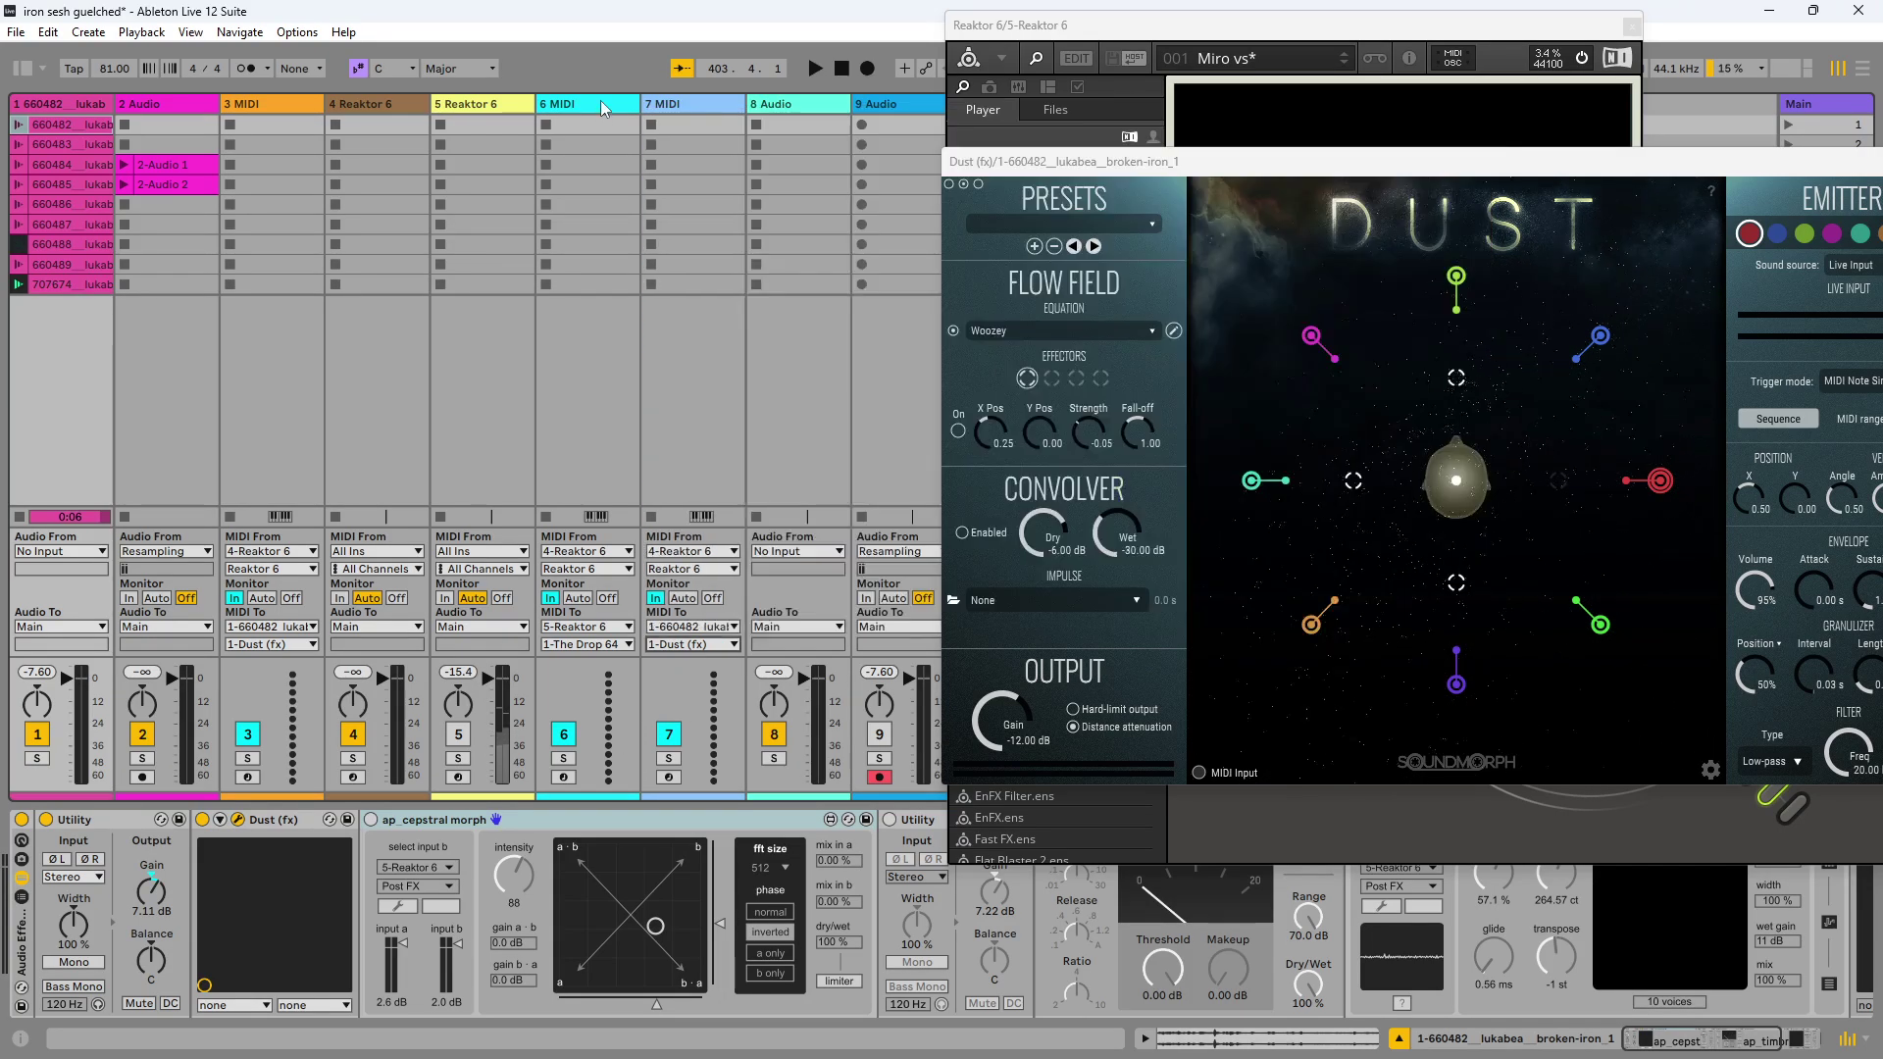
pyautogui.click(686, 103)
pyautogui.press('Delete')
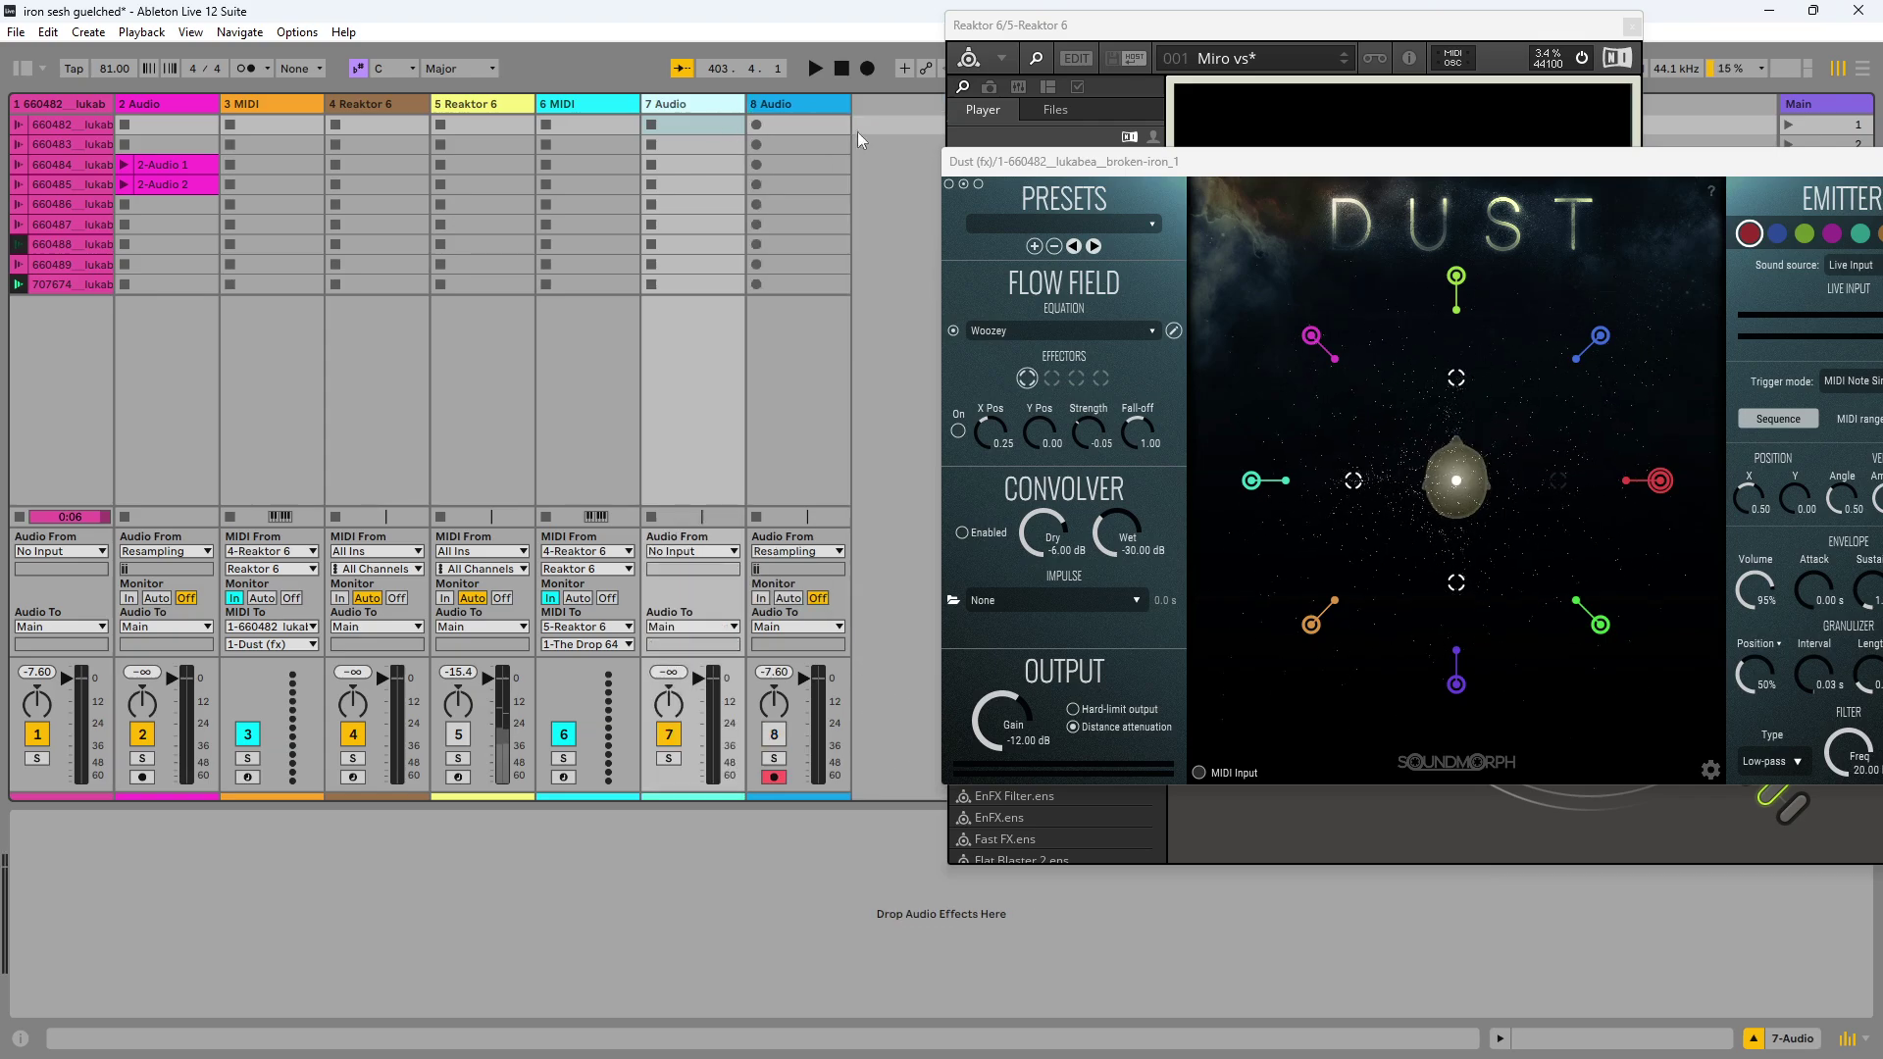
# Step: Start playback with track 1's devices displayed, and place the Dust and Spiral windows side by side
pyautogui.moveTo(1109, 174); pyautogui.dragTo(425, 134)
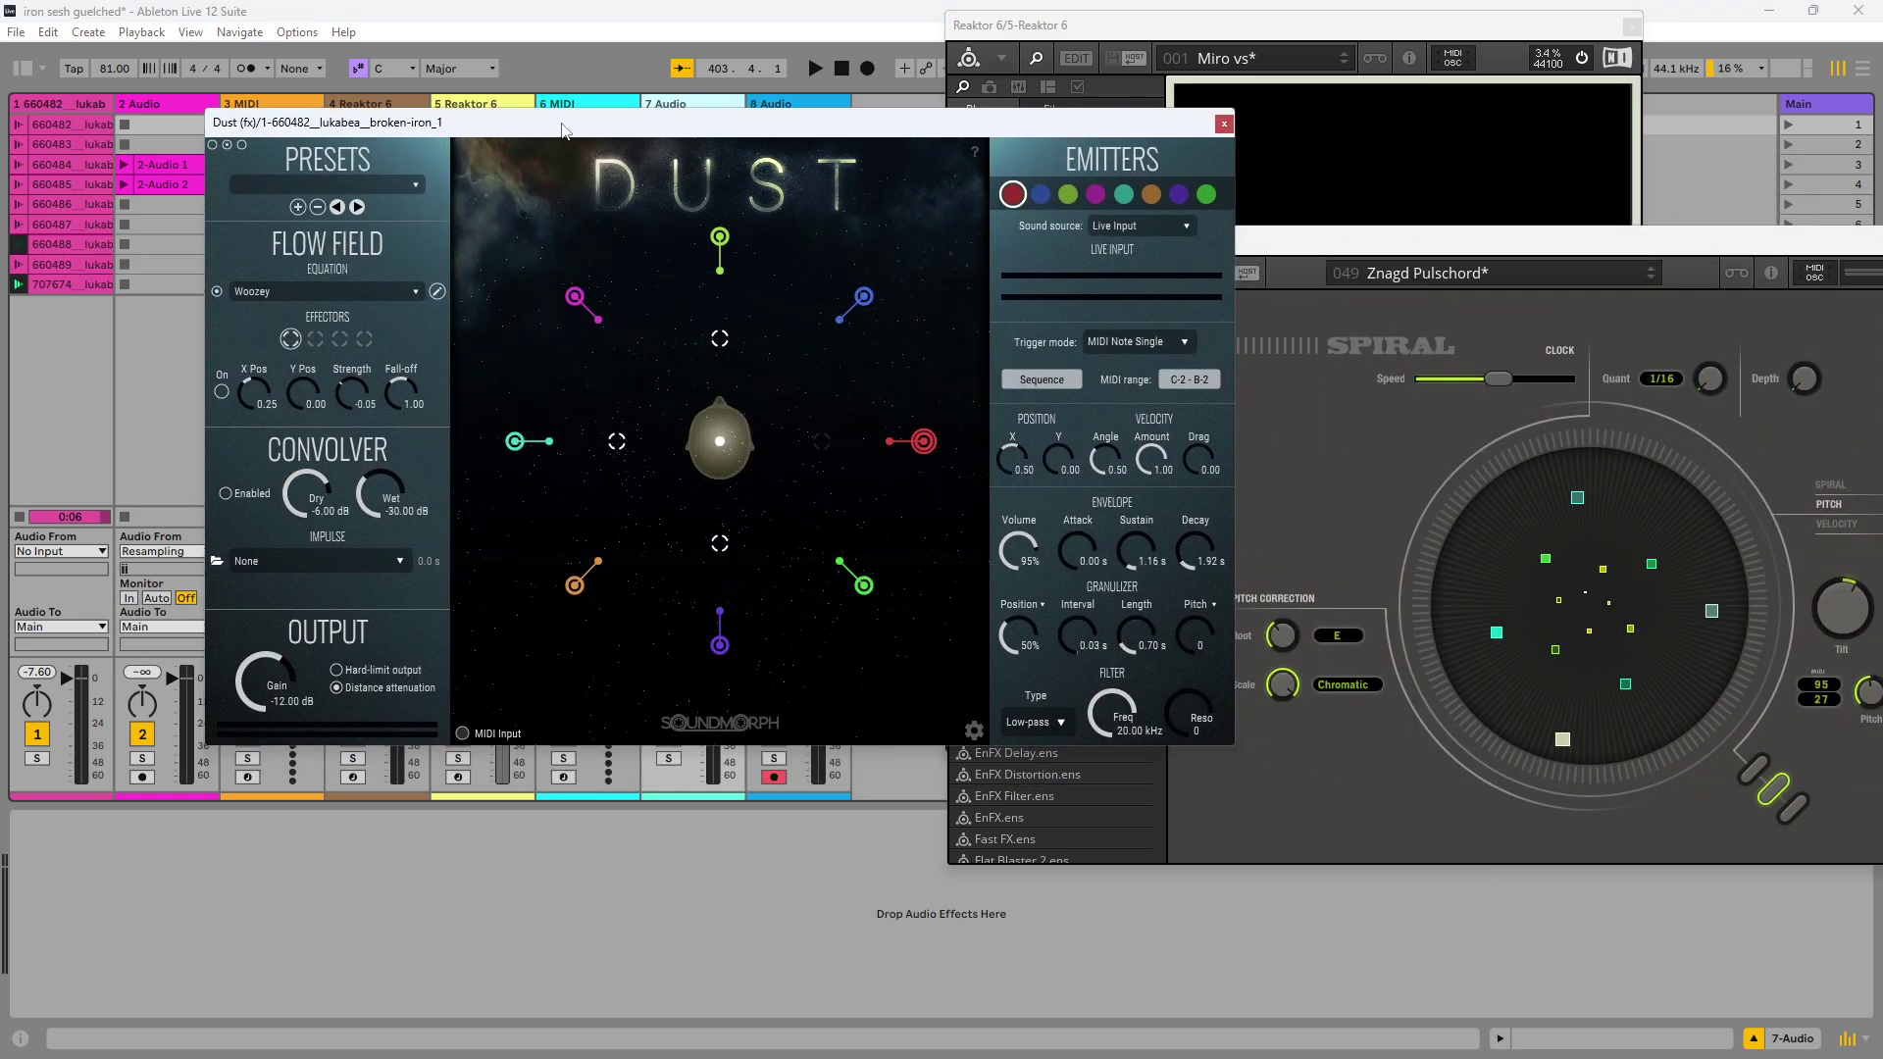
pyautogui.moveTo(562, 128); pyautogui.dragTo(431, 89)
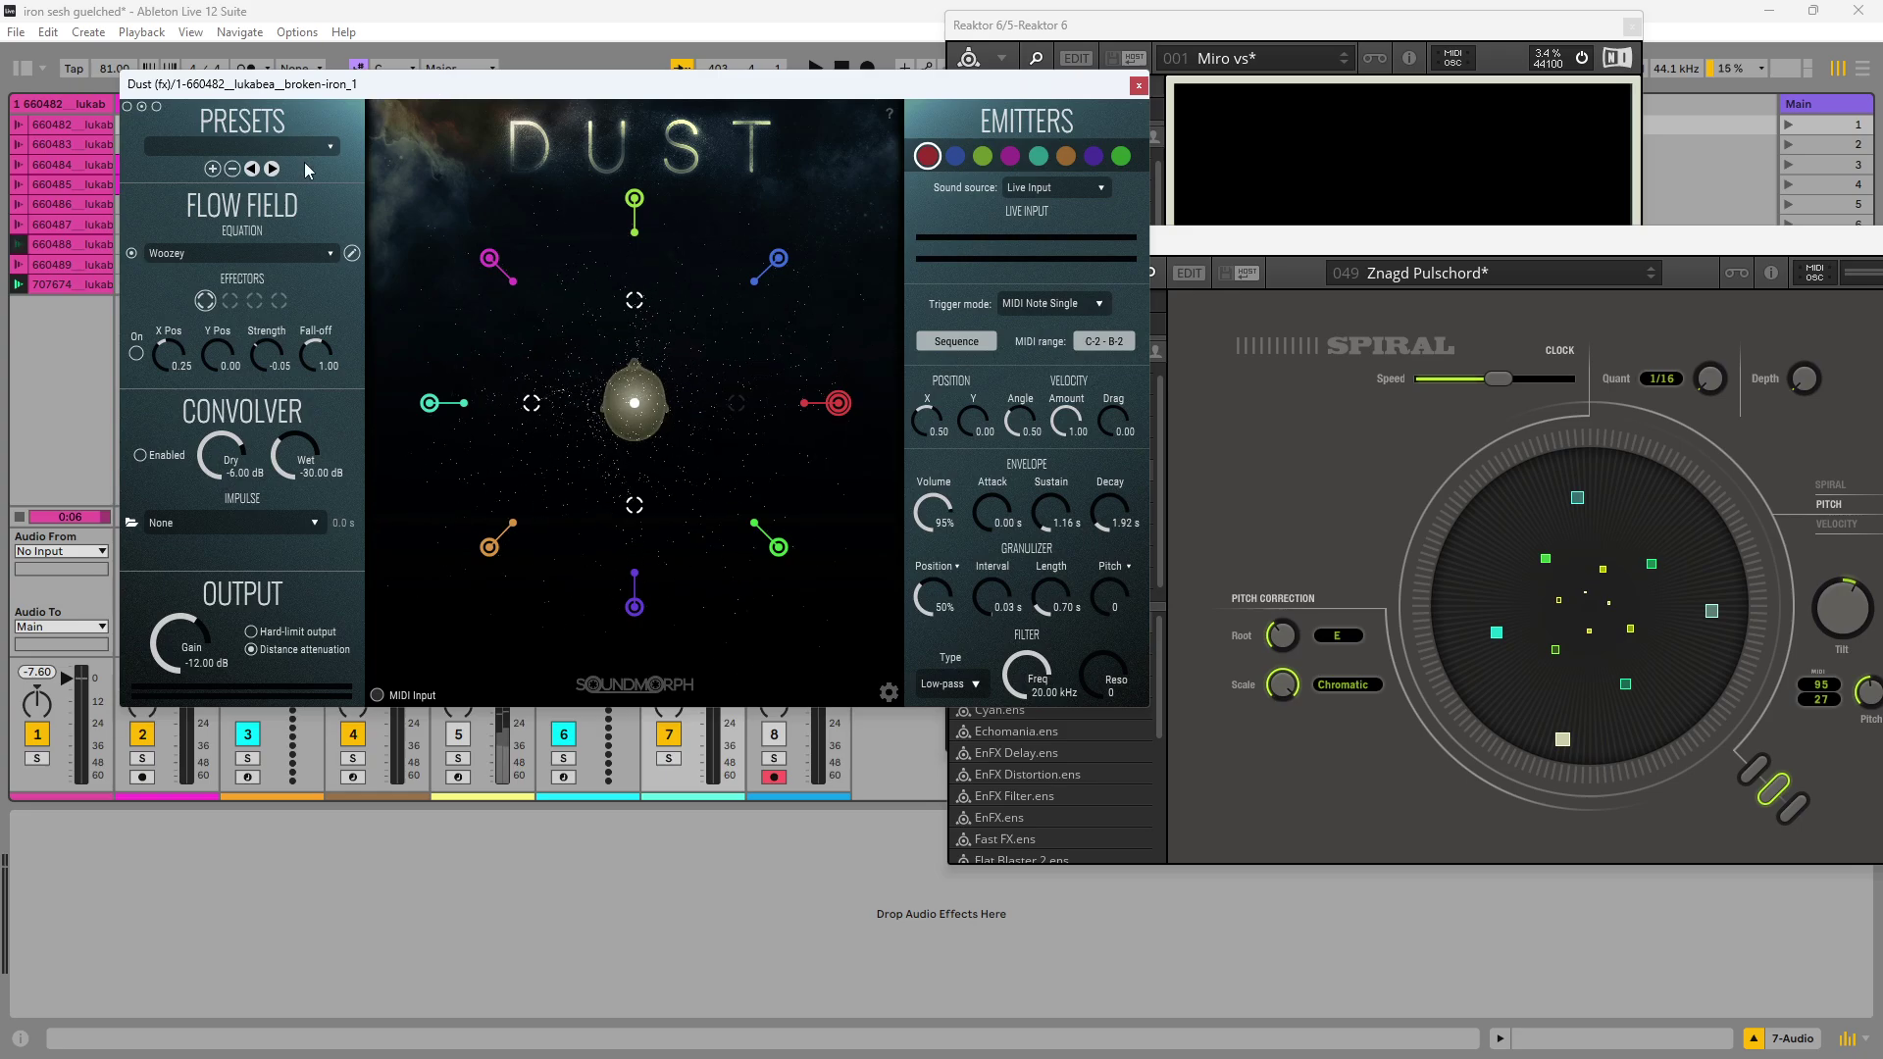
pyautogui.moveTo(768, 98); pyautogui.dragTo(822, 134)
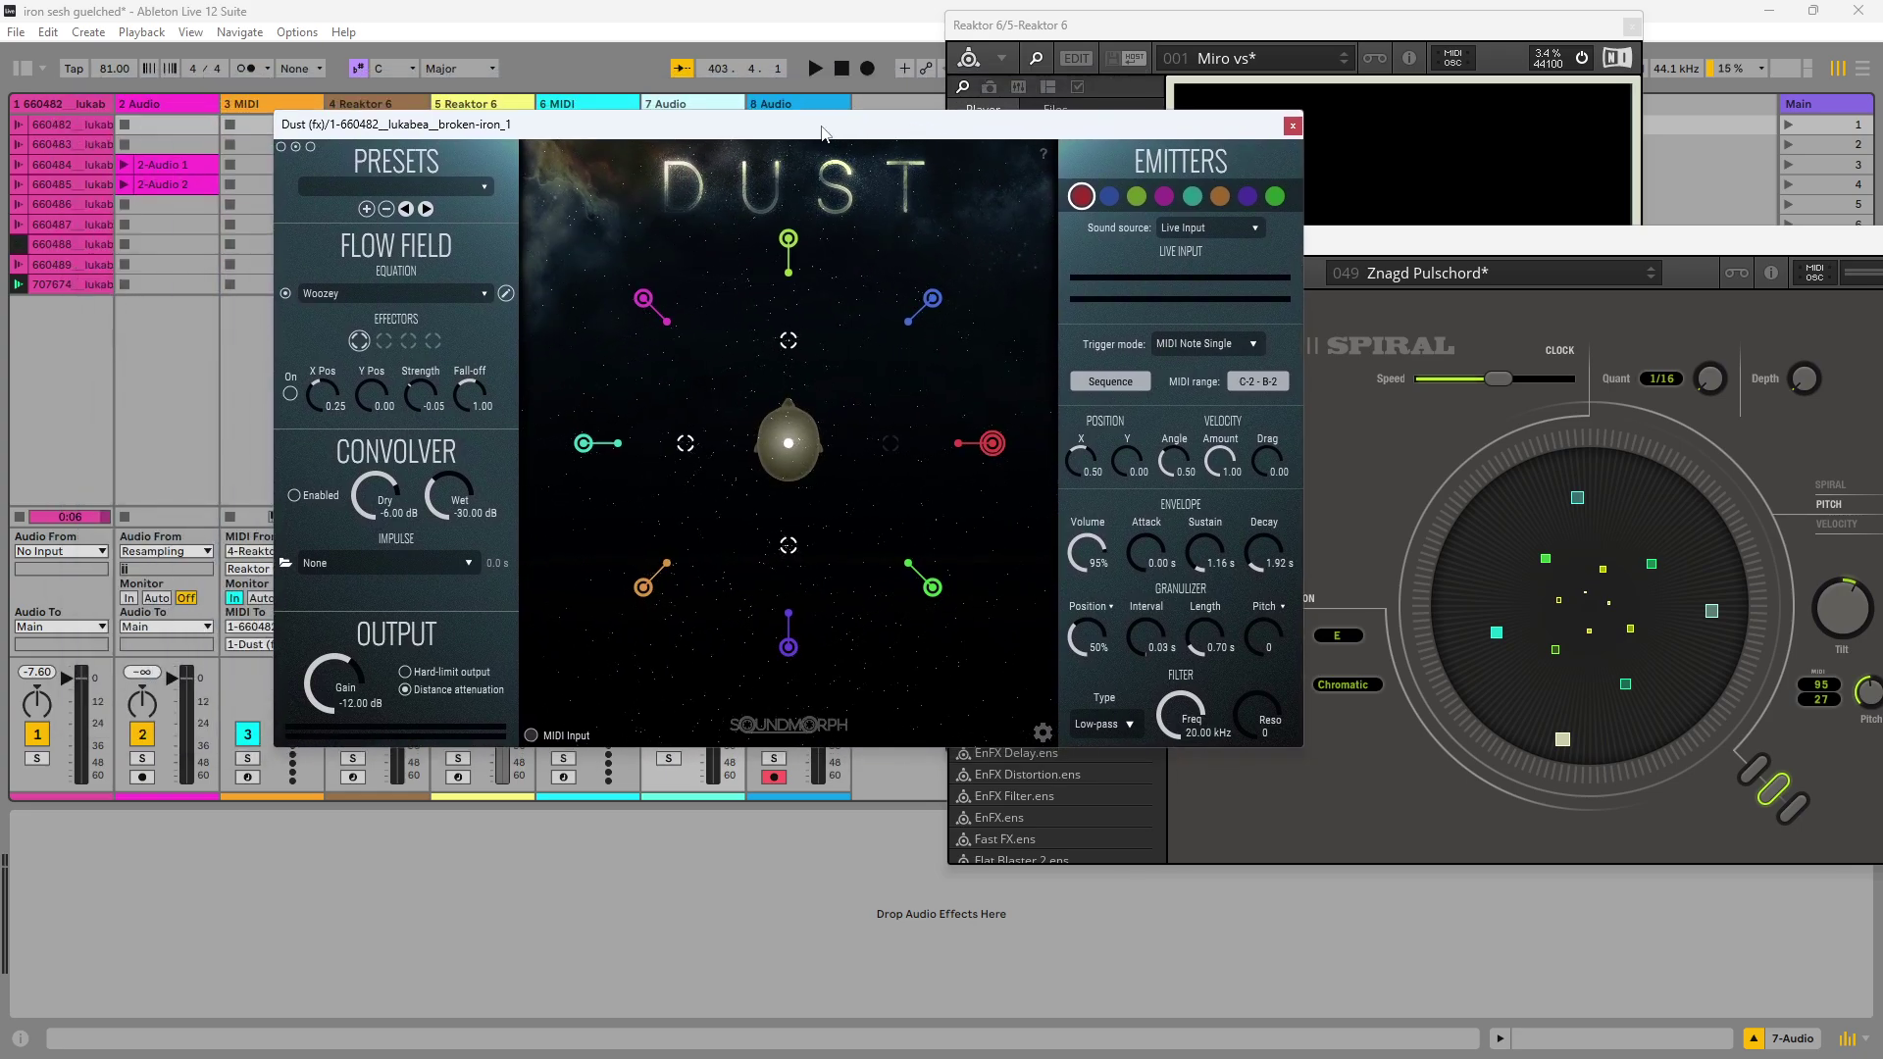
pyautogui.click(70, 118)
pyautogui.press('space')
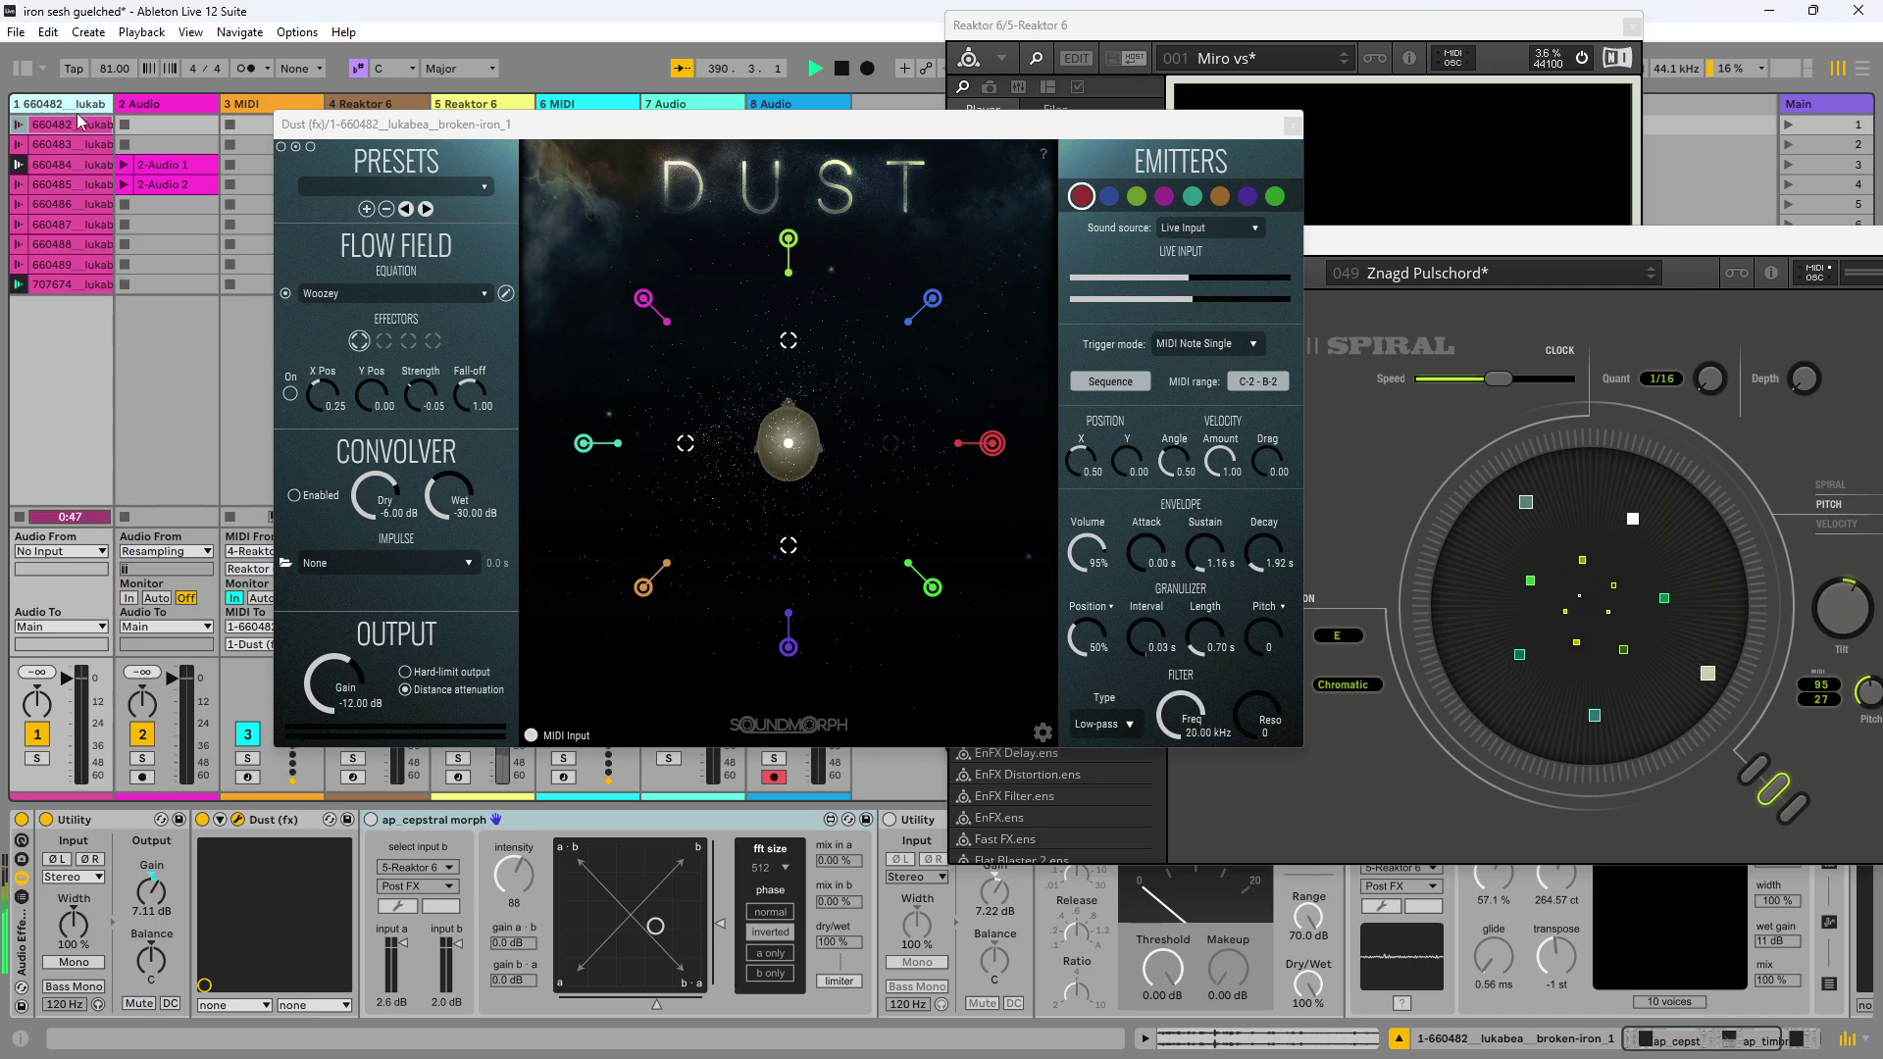
pyautogui.moveTo(1458, 245); pyautogui.dragTo(1521, 178)
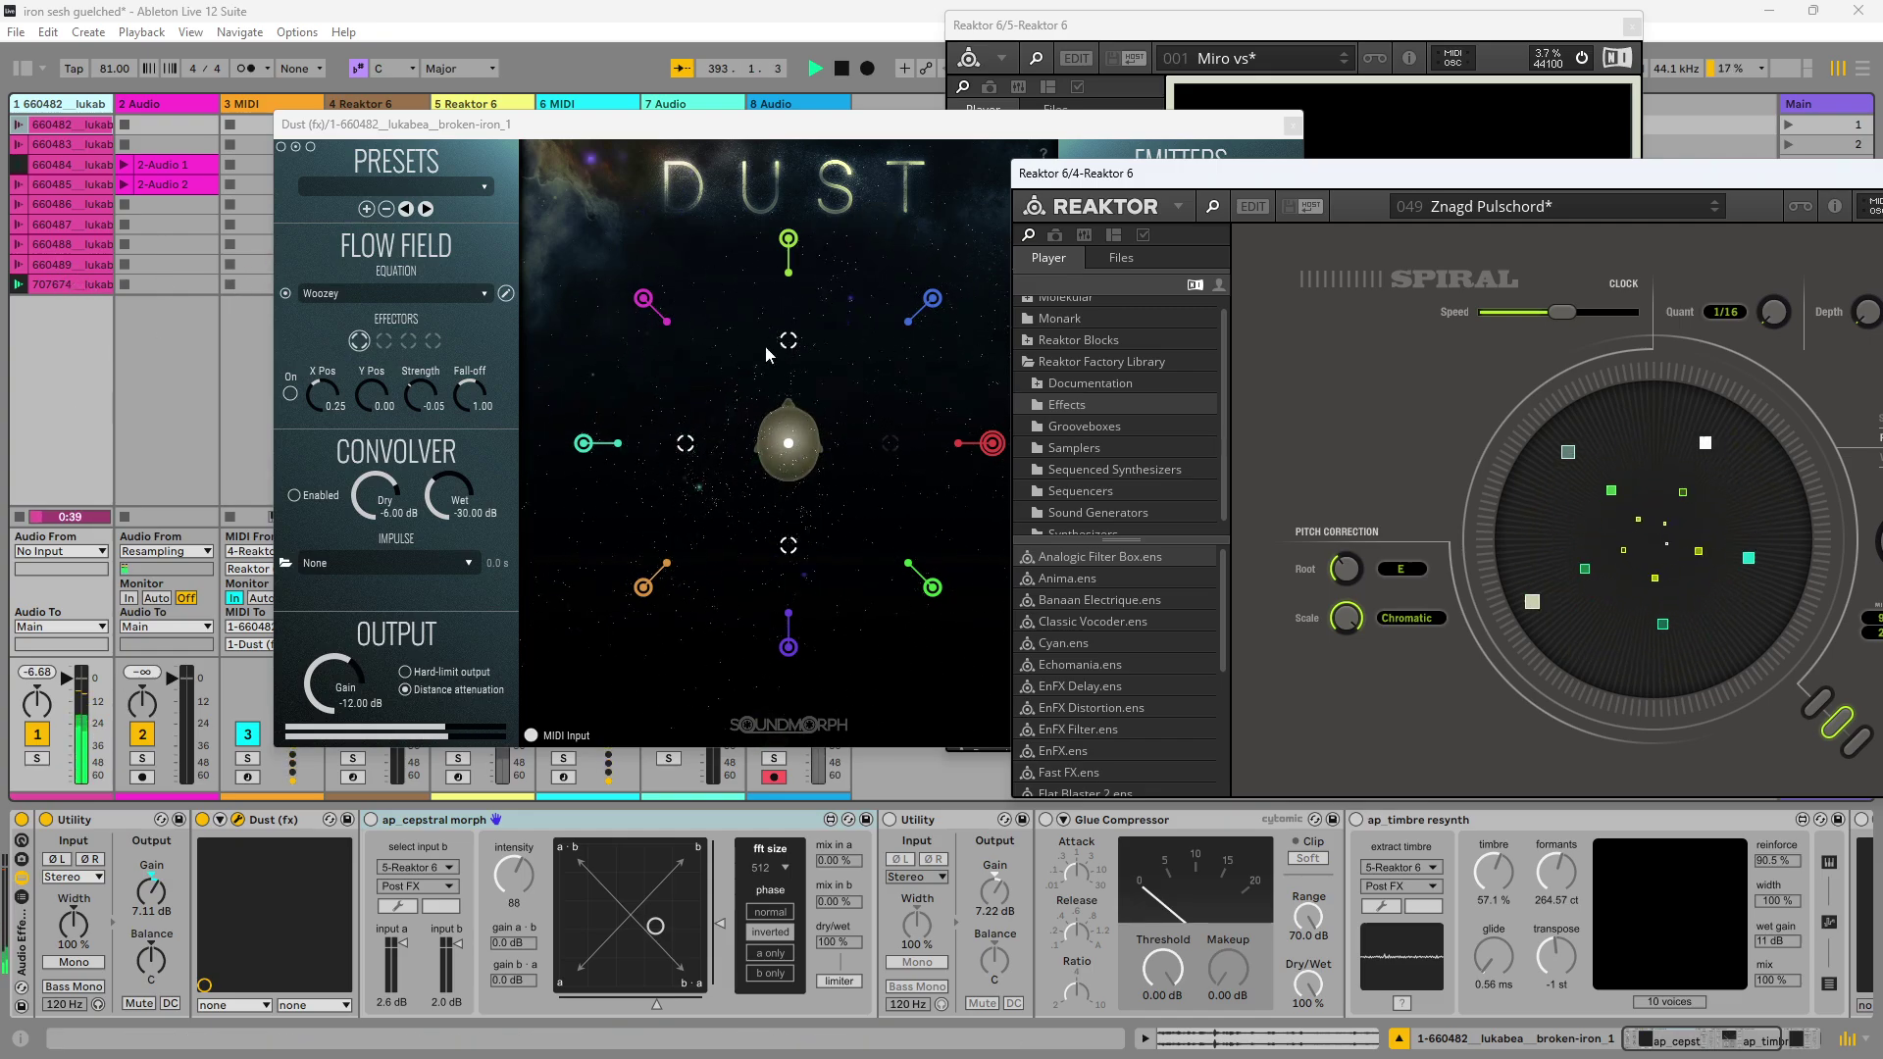
pyautogui.moveTo(774, 131); pyautogui.dragTo(531, 133)
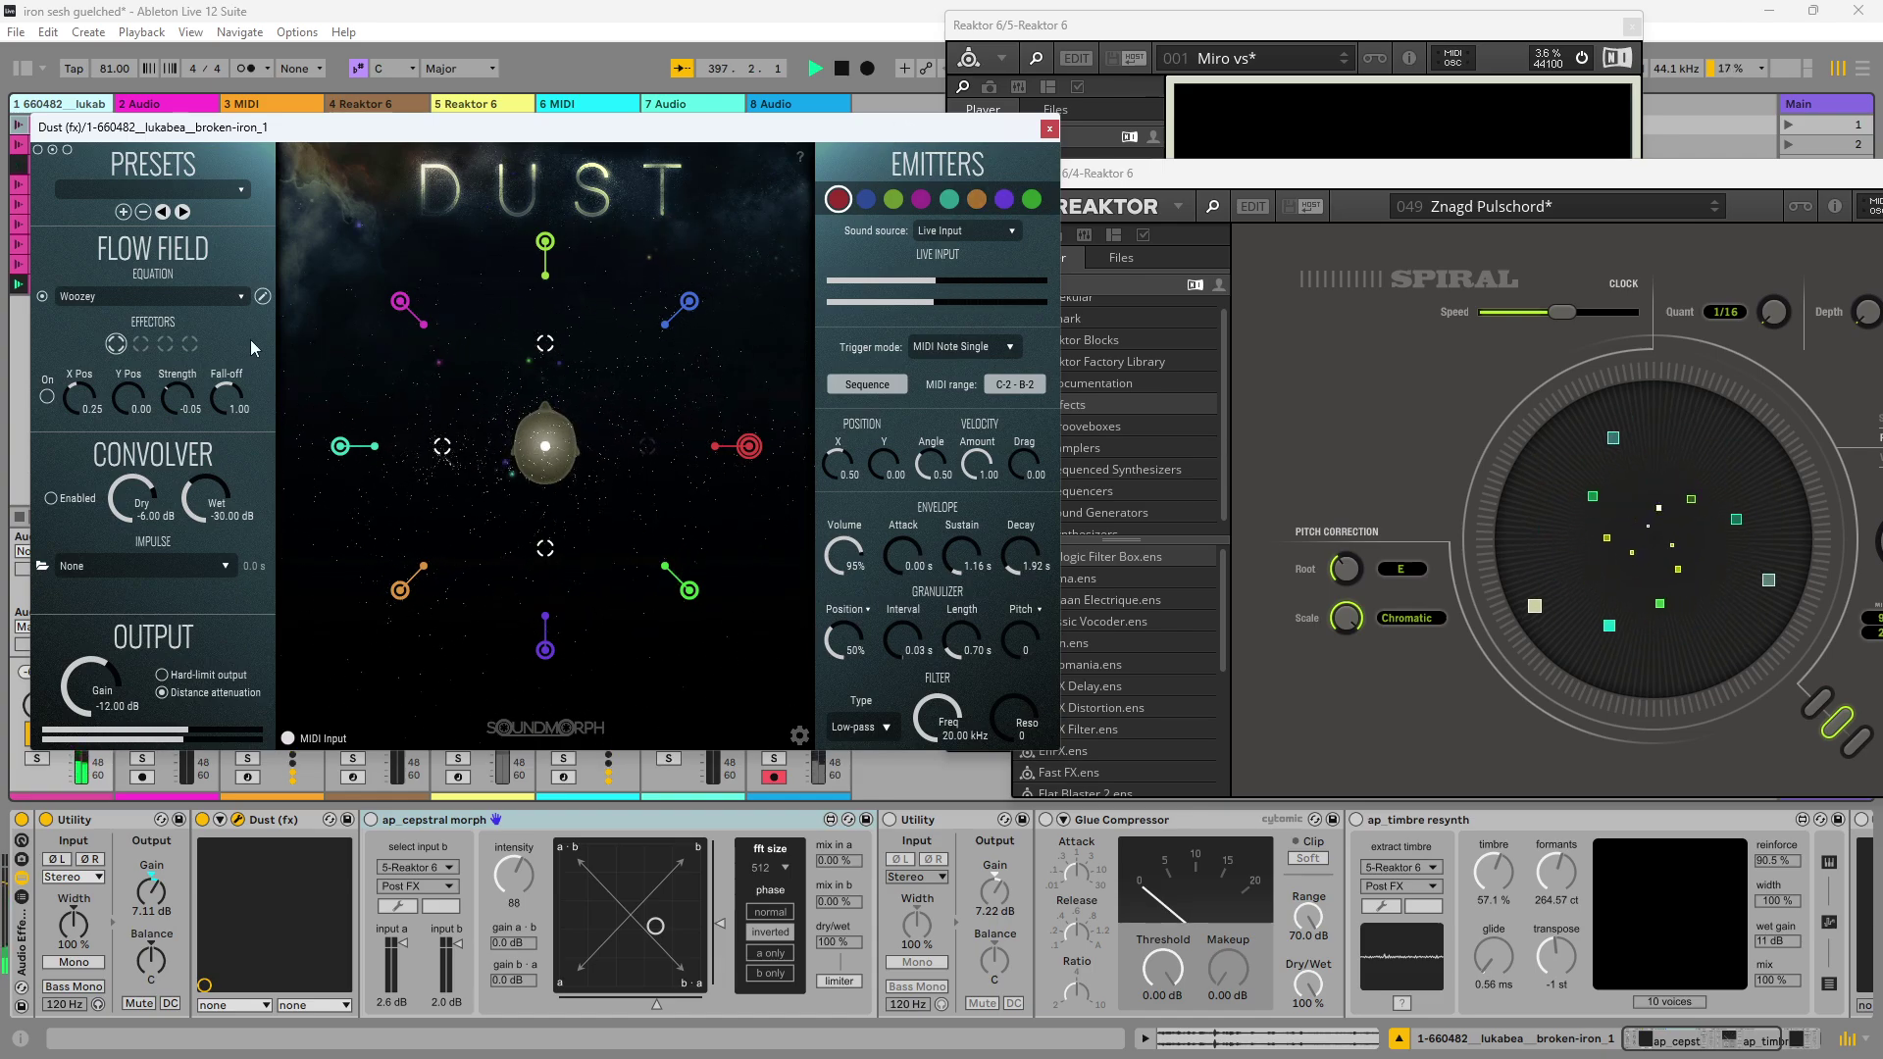
# Step: Try the Zooming wobble grid equation in Dust's flow field and return to Woozey
pyautogui.click(213, 310)
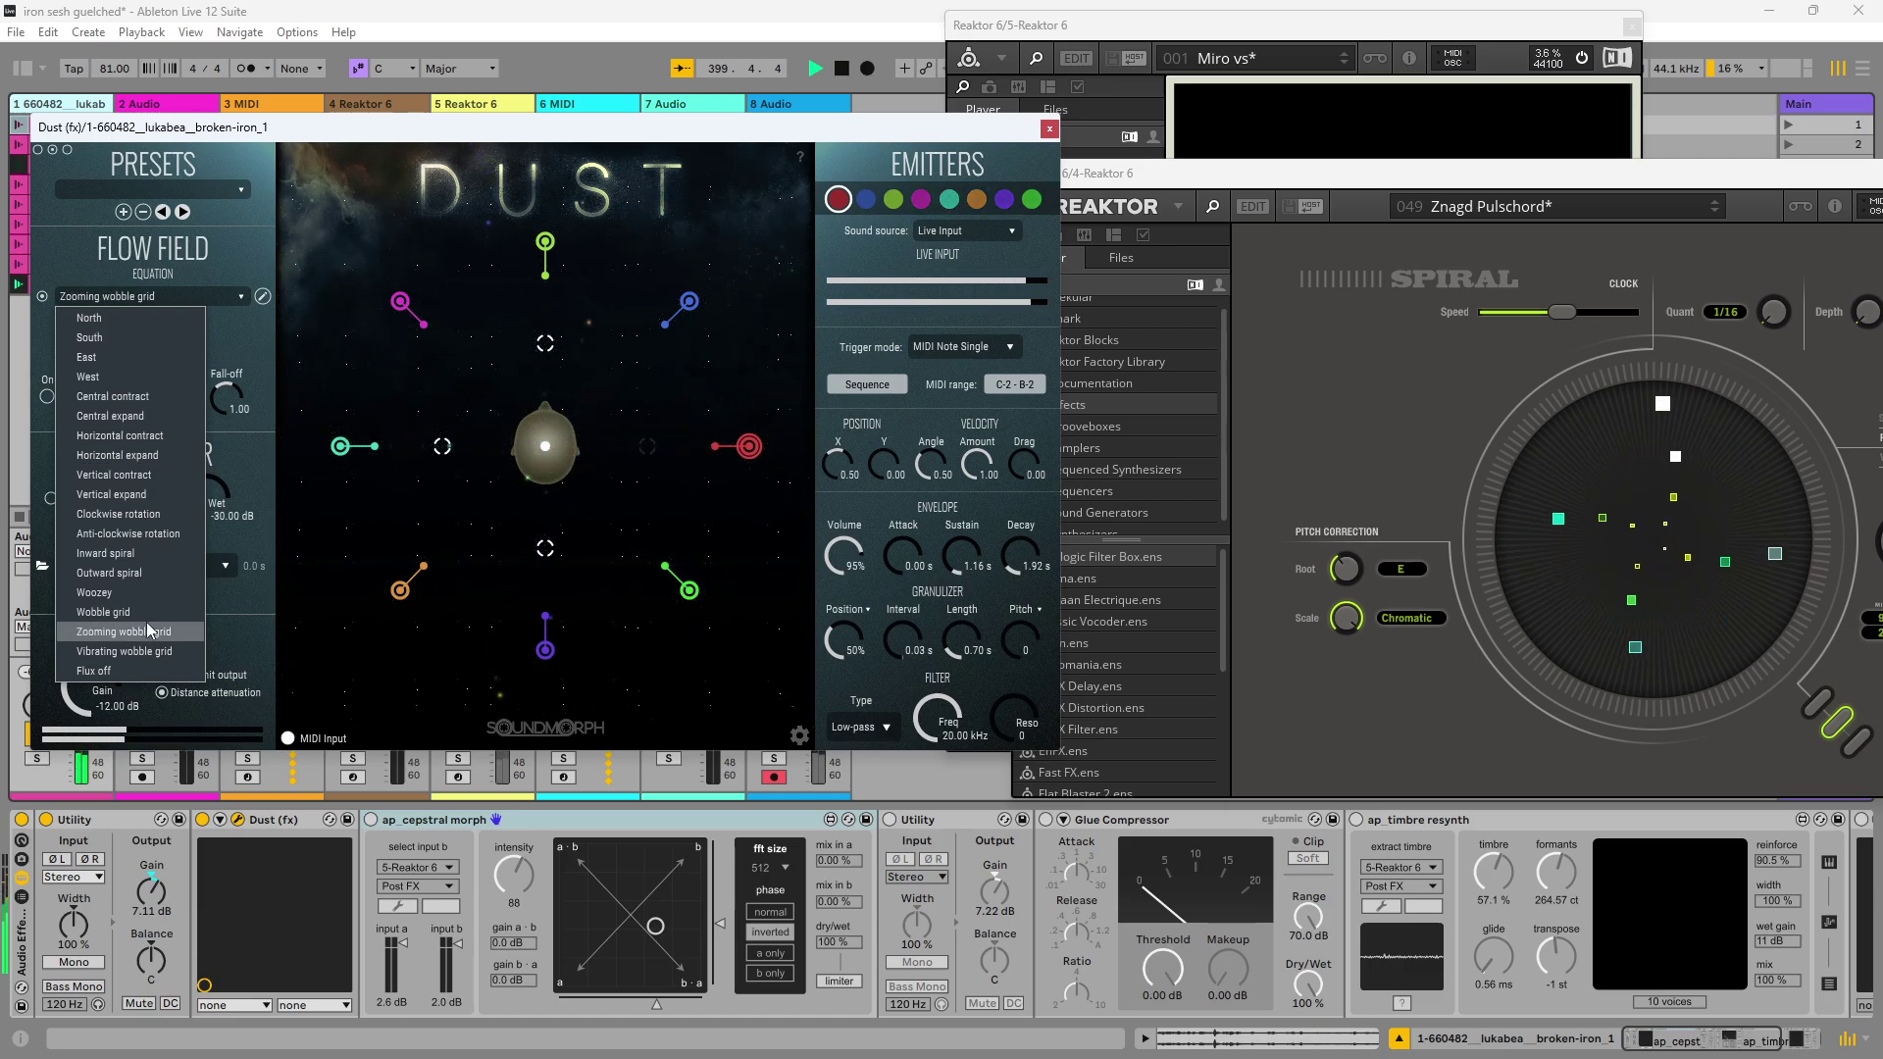
pyautogui.click(134, 593)
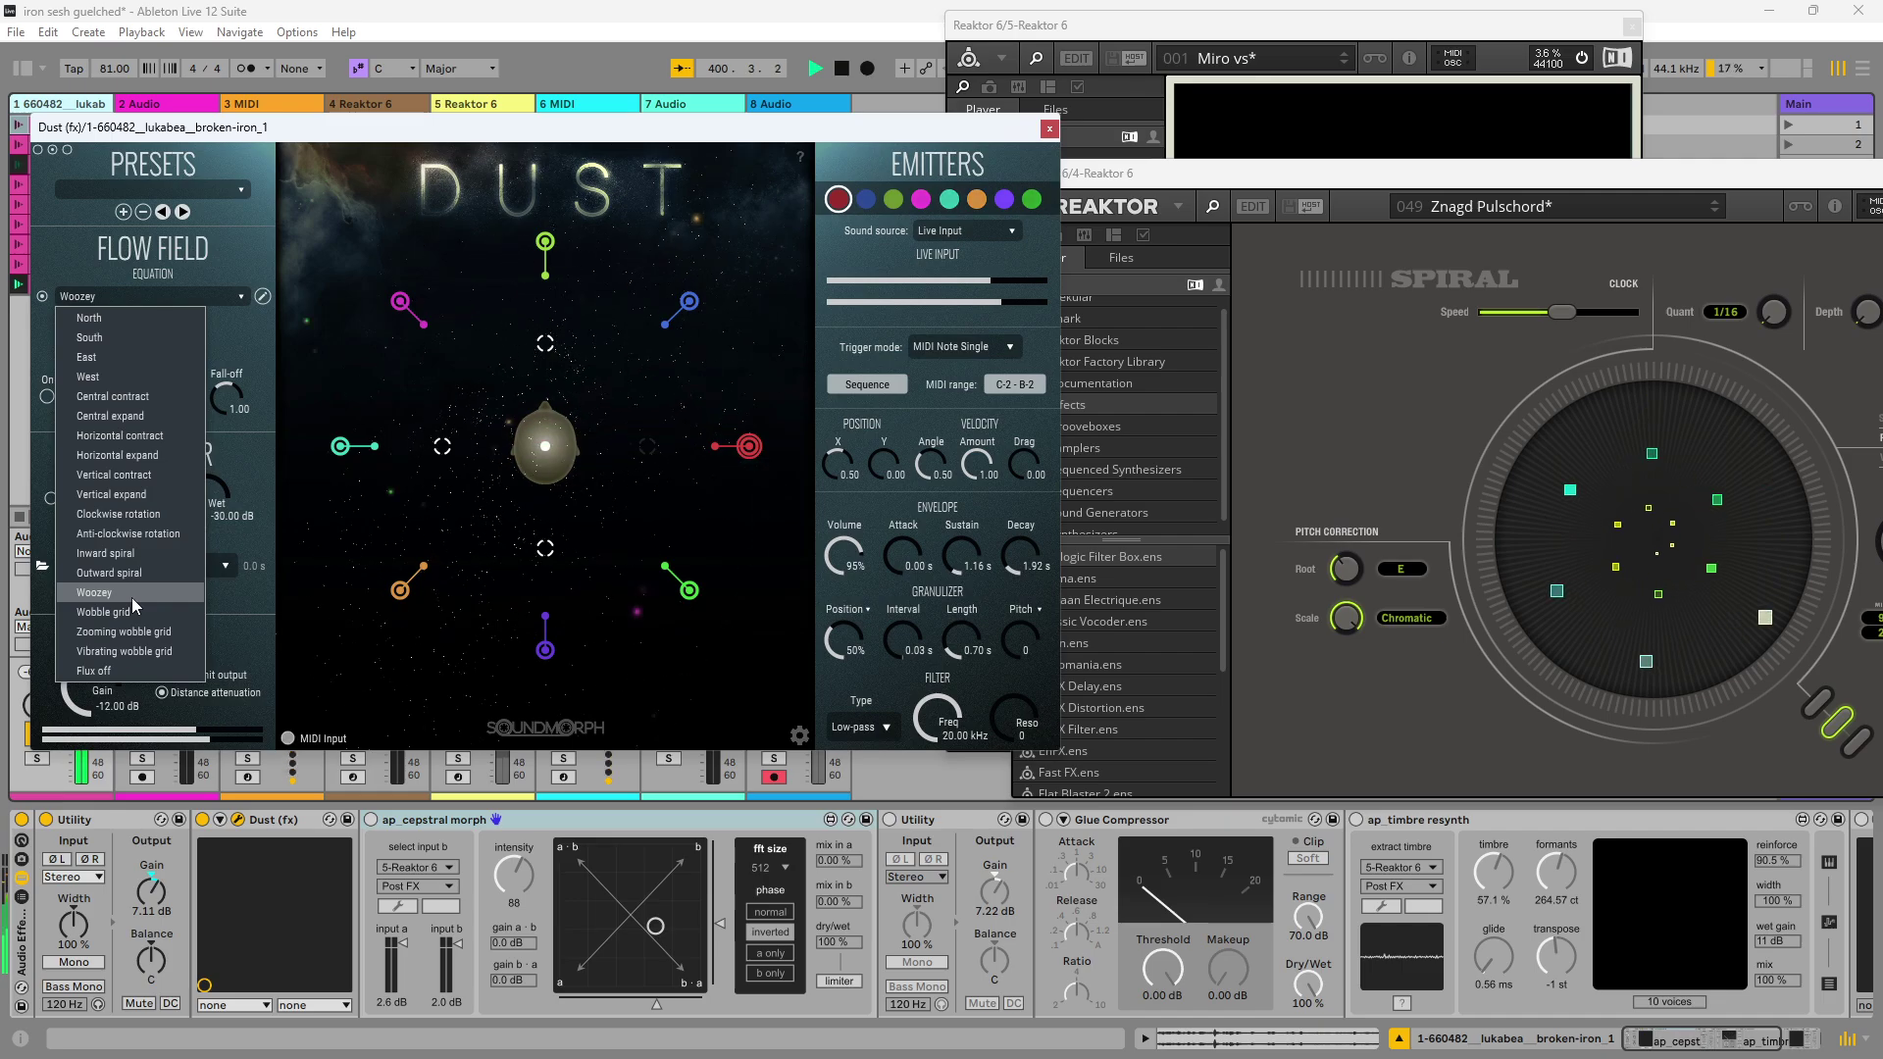
pyautogui.click(132, 597)
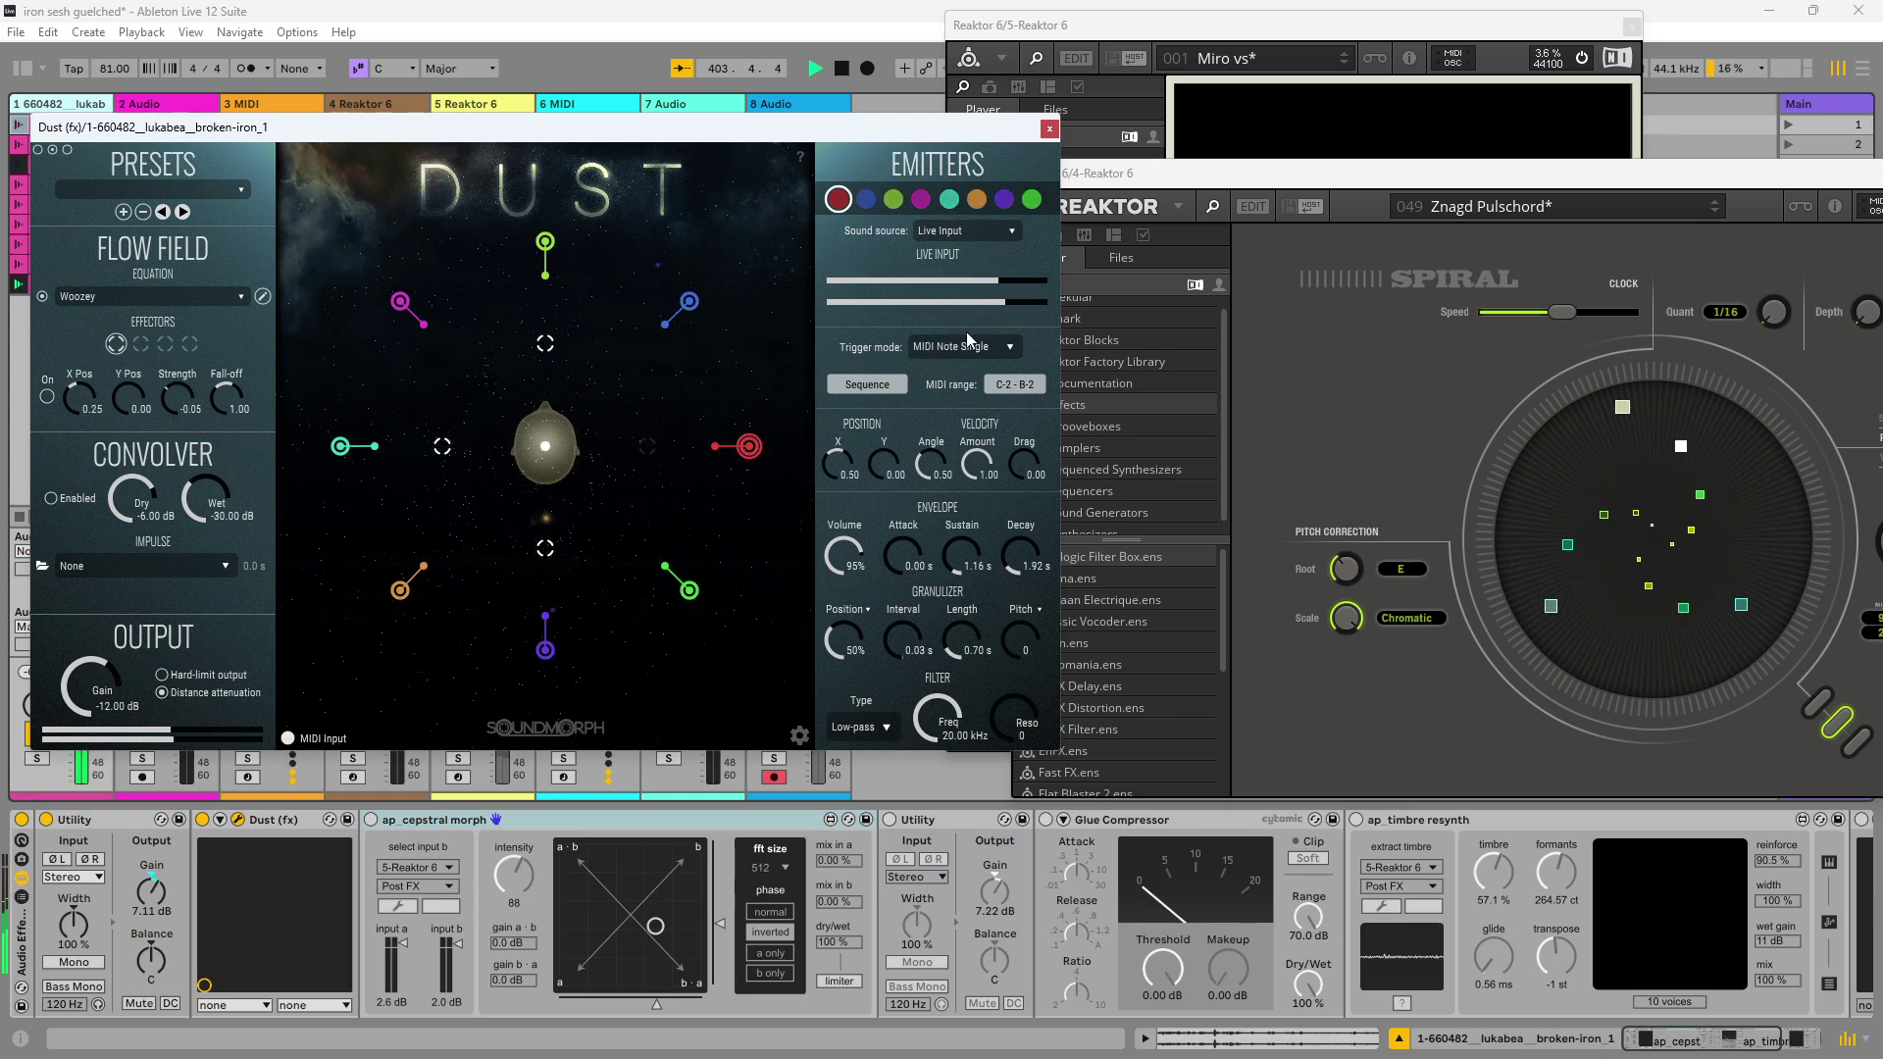
# Step: Close Dust's window in favour of Skrewell's, and switch on ap_cepstral morph in track 1's chain
pyautogui.click(1050, 128)
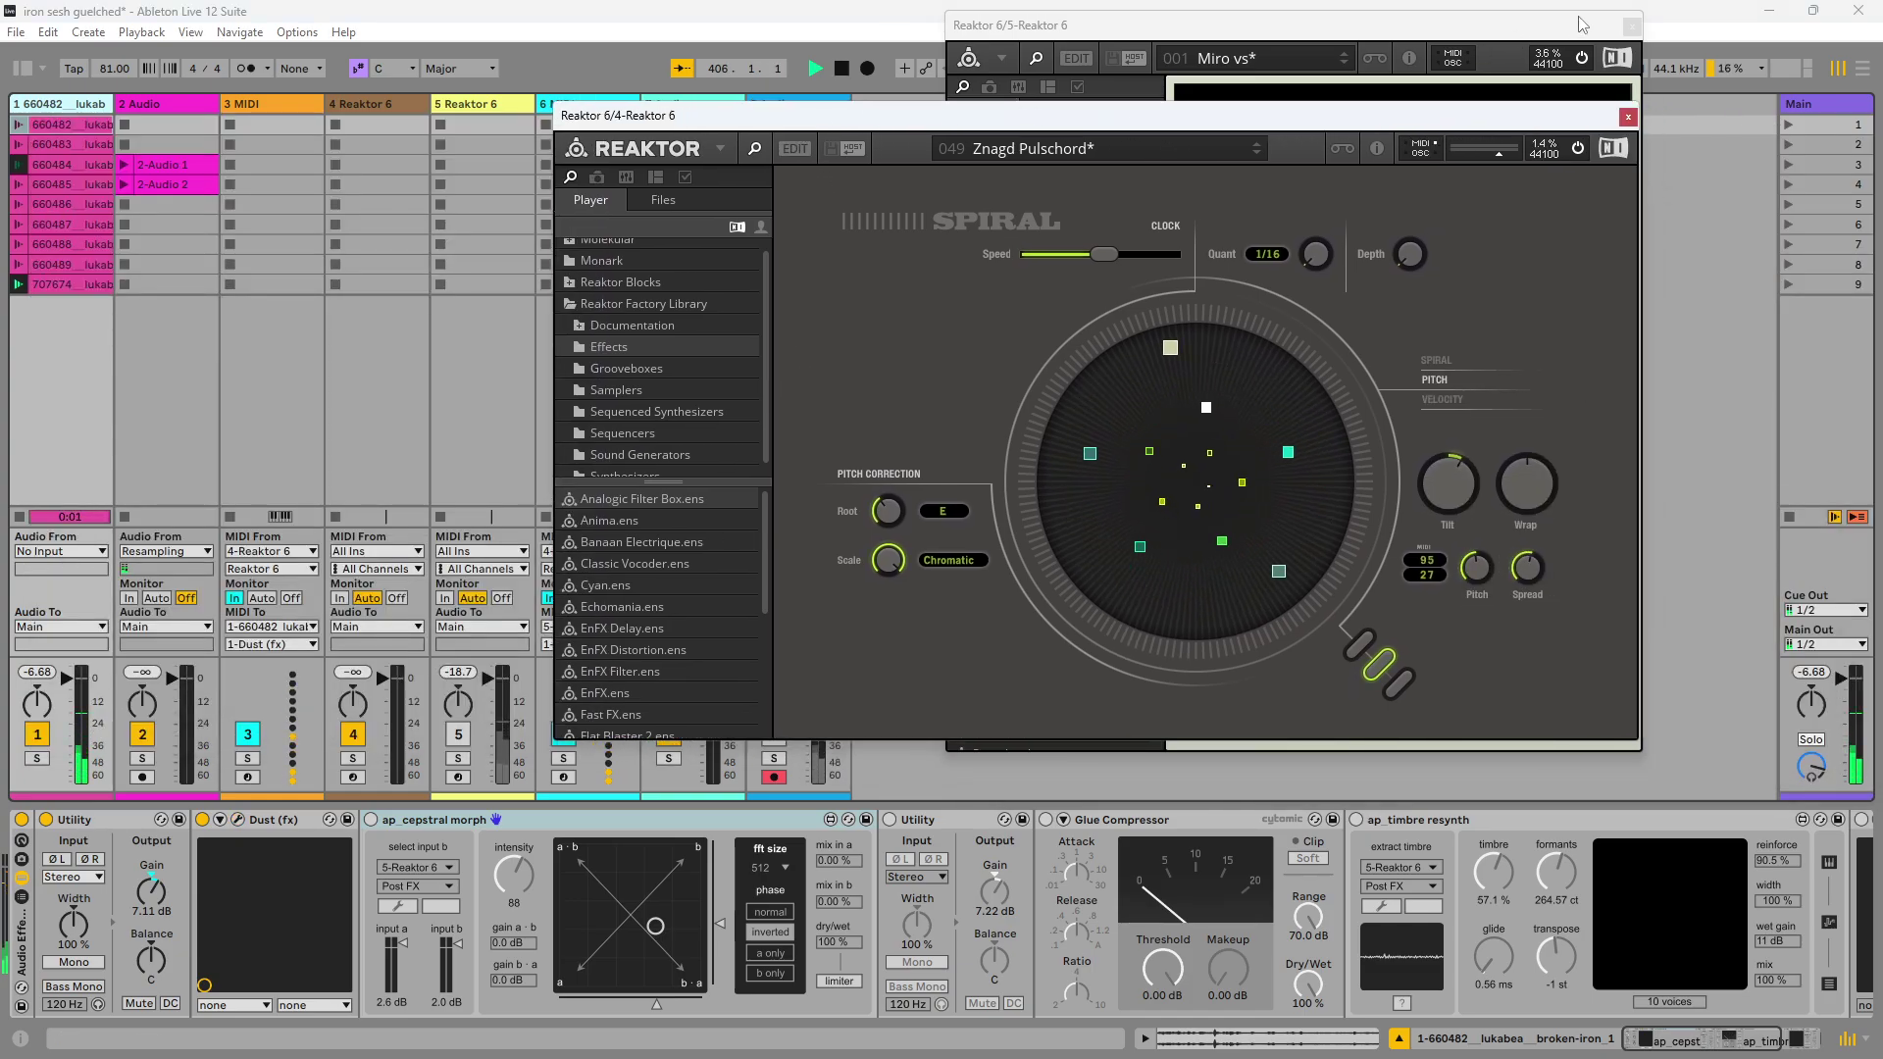
pyautogui.moveTo(1582, 23); pyautogui.dragTo(1492, 44)
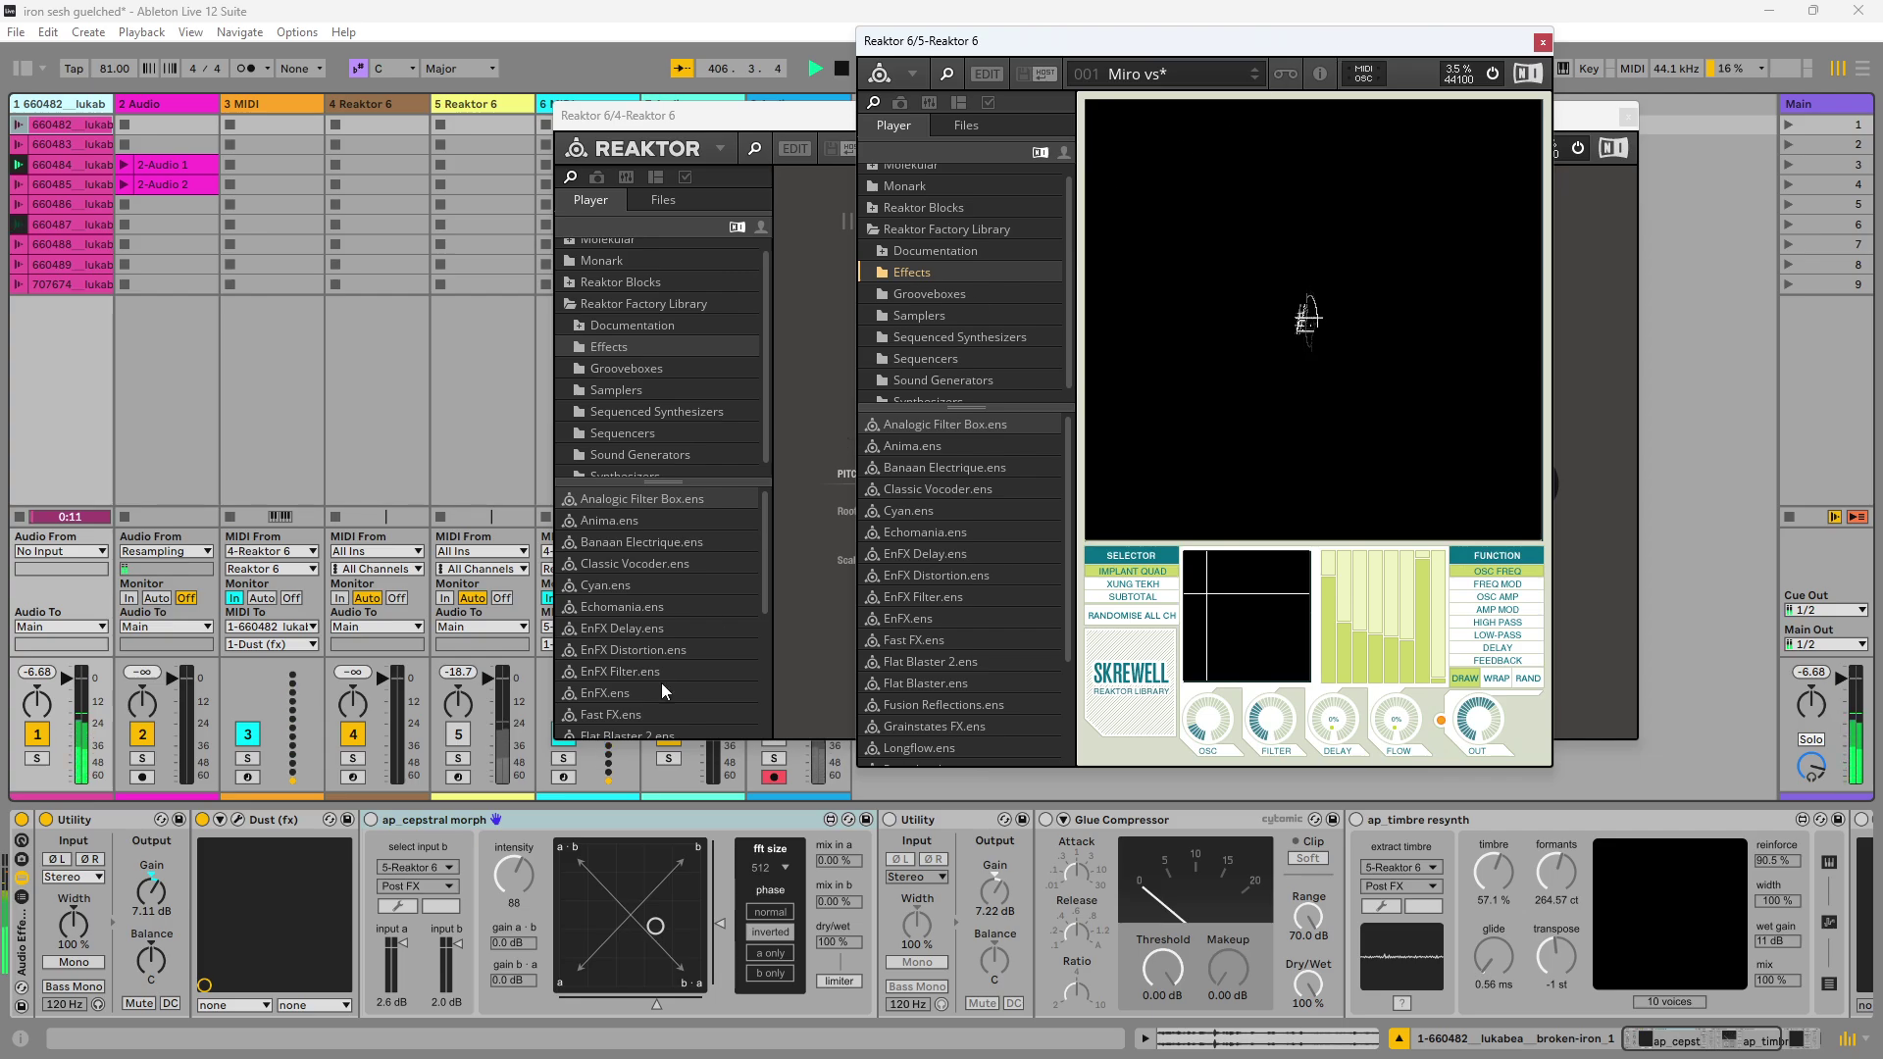
pyautogui.click(370, 820)
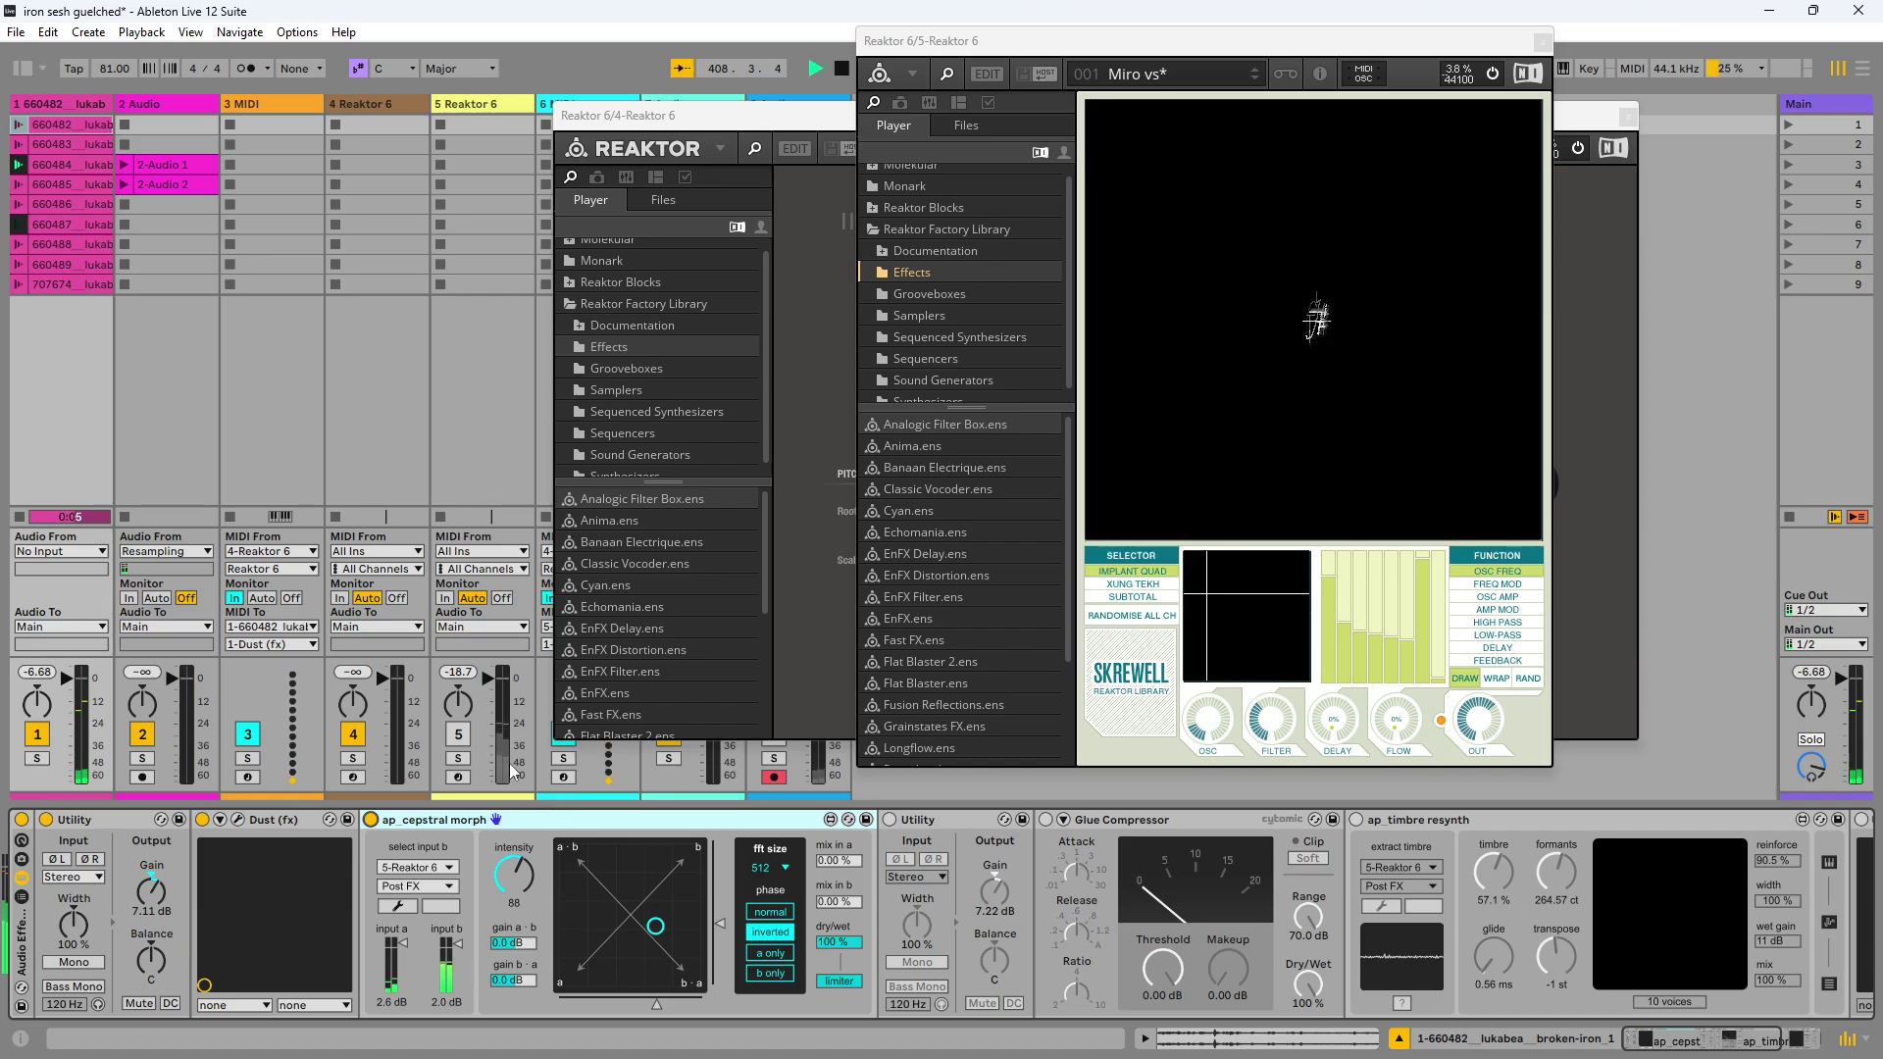
# Step: Rearrange the Spiral and Skrewell windows to uncover the tracks and their routing
pyautogui.moveTo(697, 115); pyautogui.dragTo(810, 177)
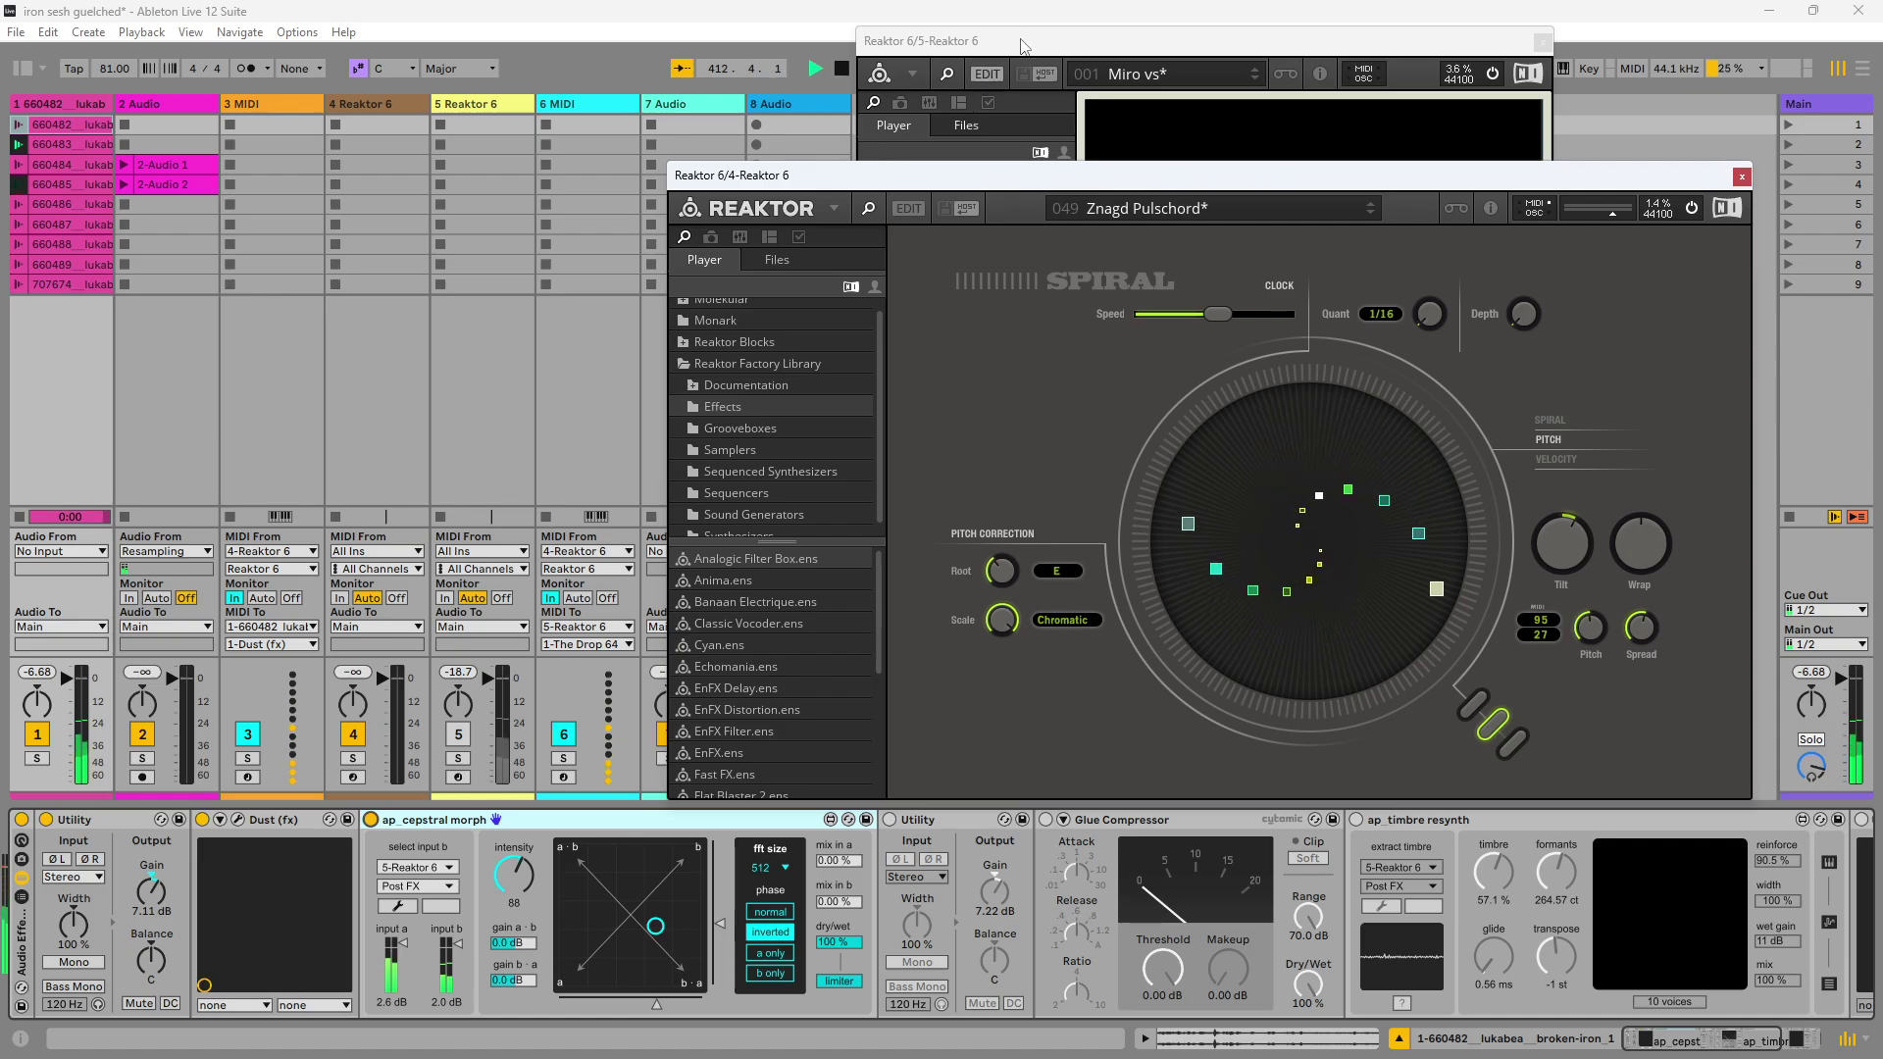
pyautogui.moveTo(818, 167); pyautogui.dragTo(973, 157)
pyautogui.moveTo(1080, 47); pyautogui.dragTo(946, 56)
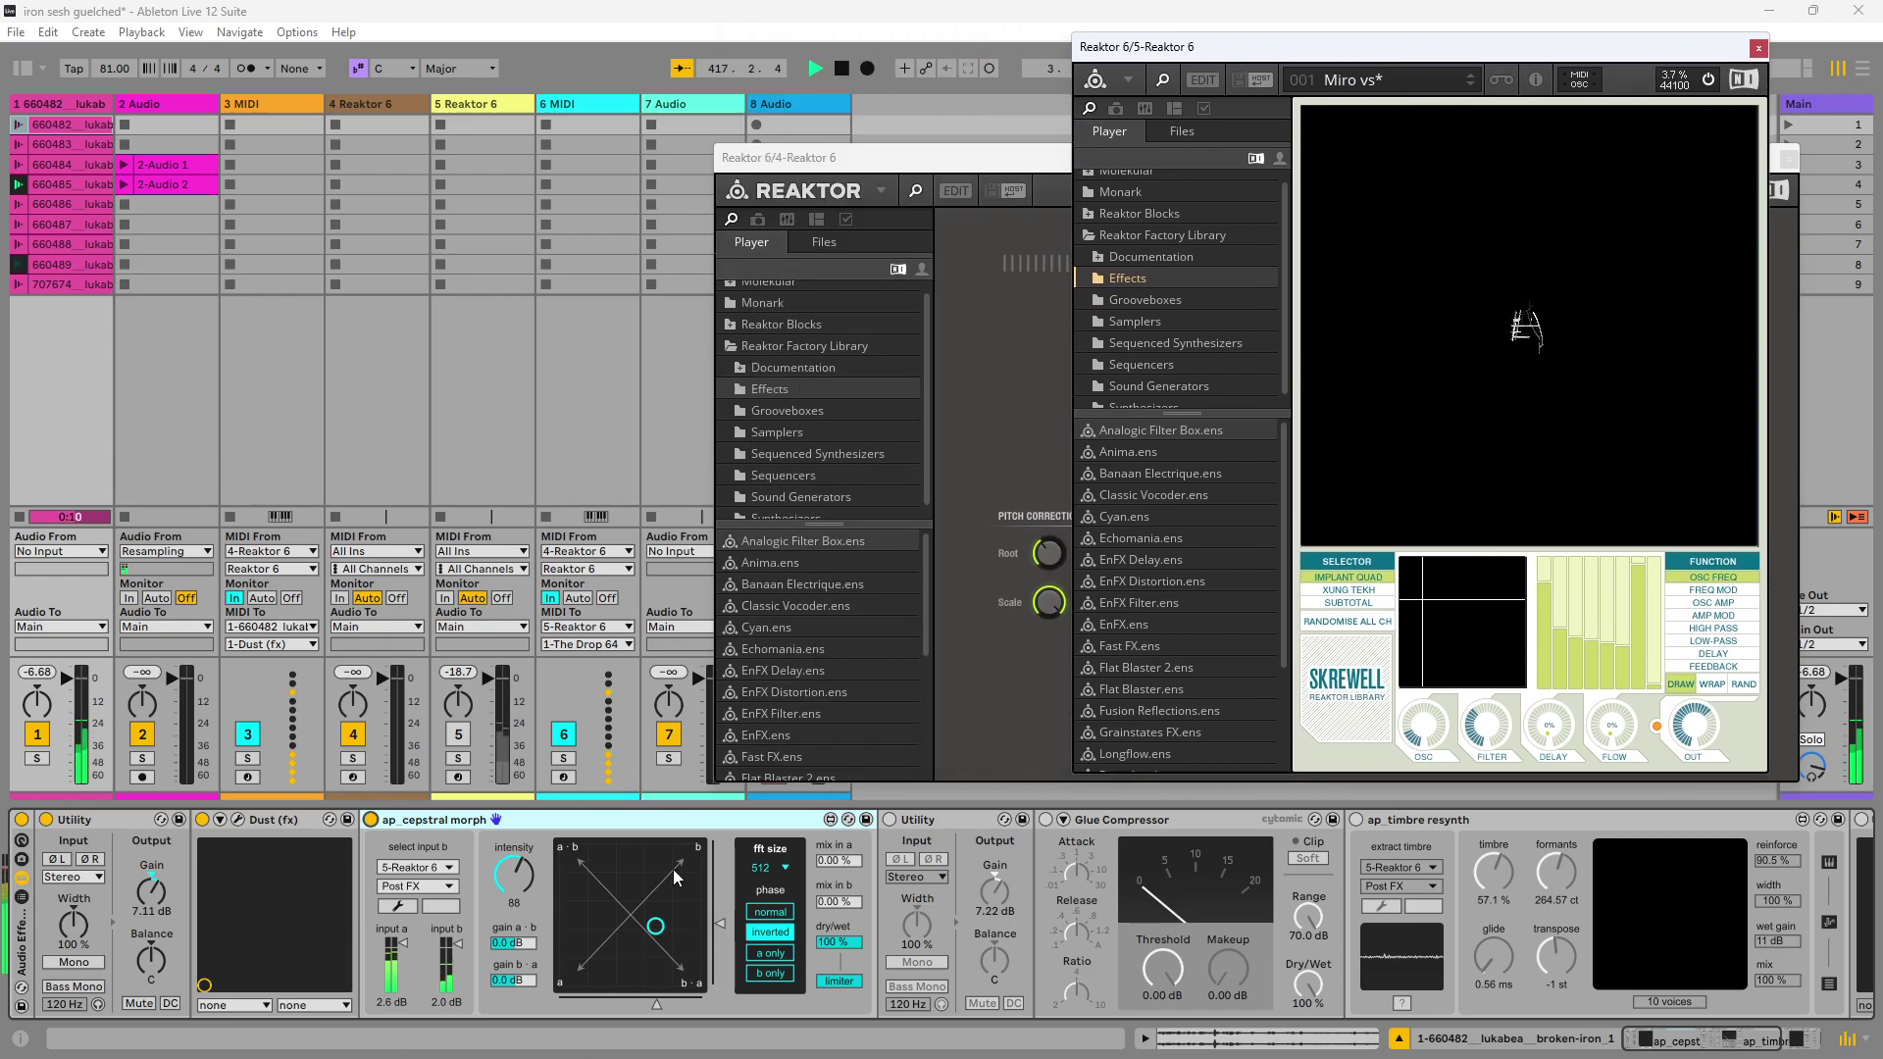
pyautogui.moveTo(820, 160); pyautogui.dragTo(971, 169)
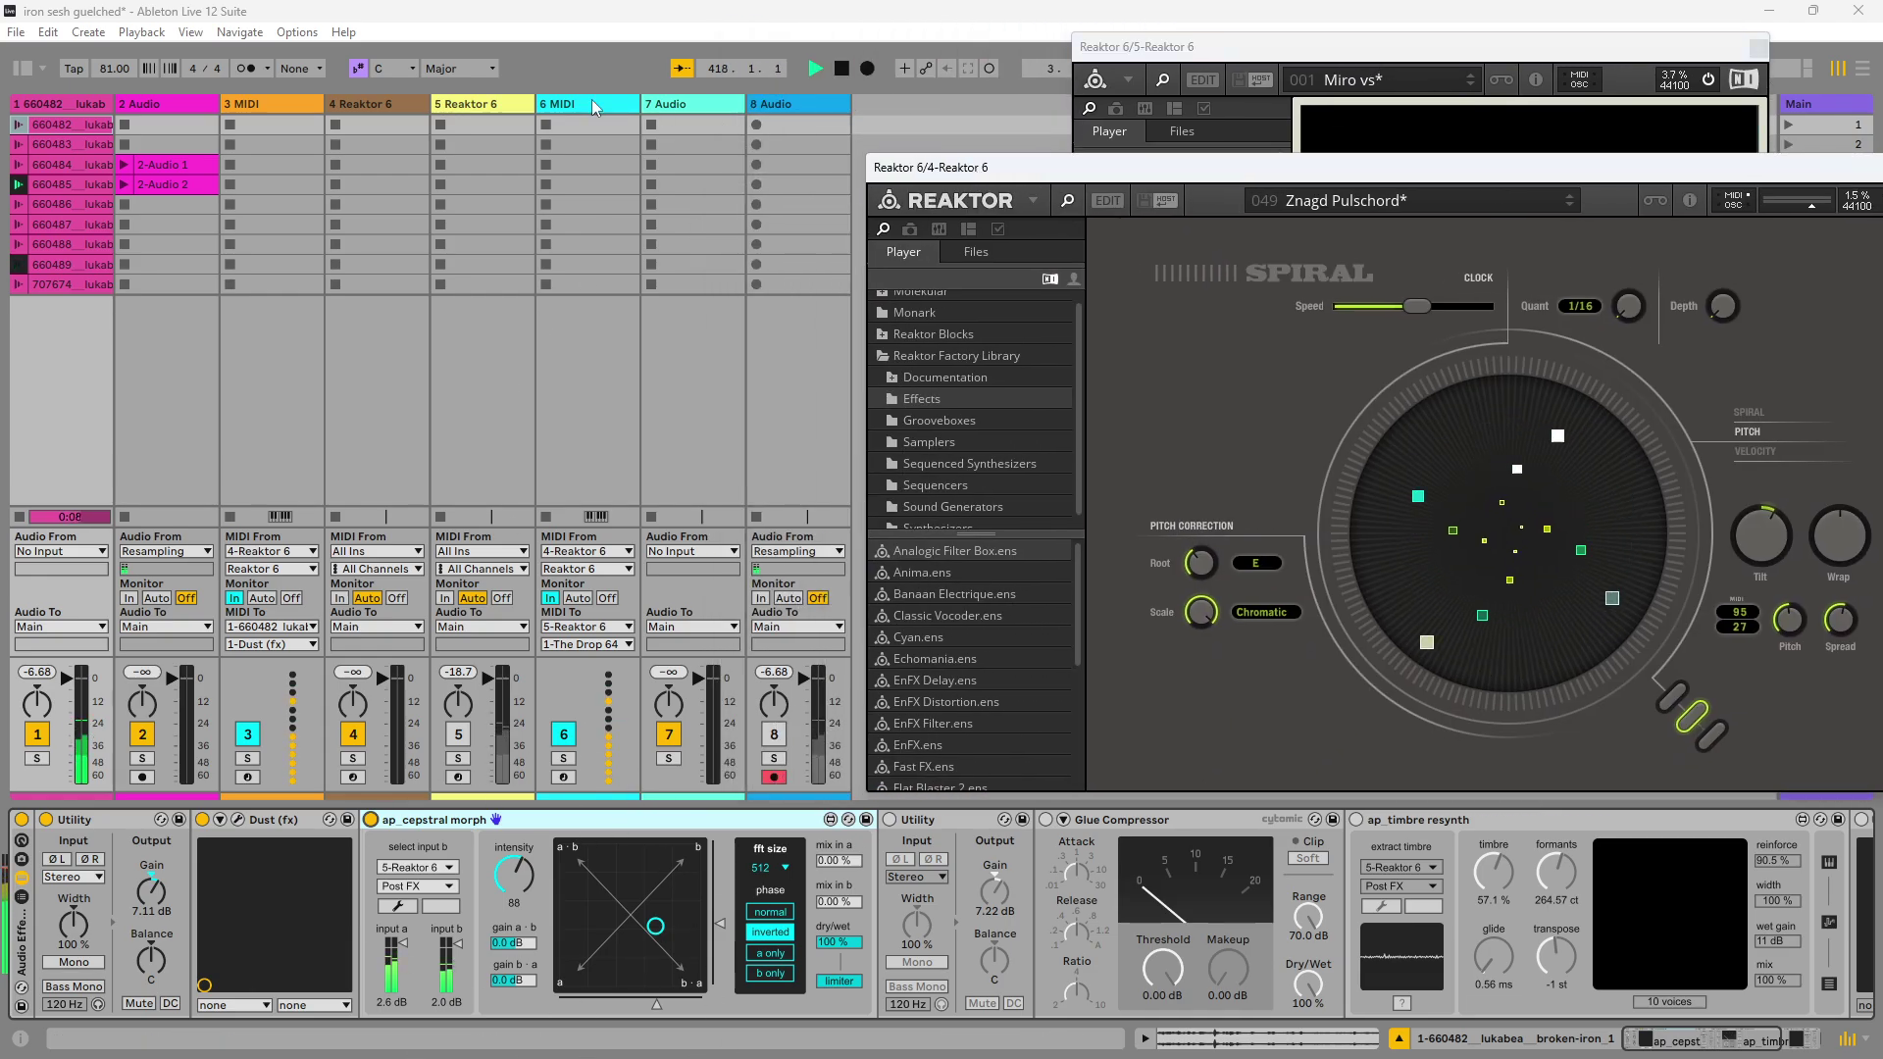
# Step: Activate and solo track 5 with its devices displayed, and bring Skrewell's window forward beside the soloed track
pyautogui.click(402, 102)
pyautogui.click(504, 102)
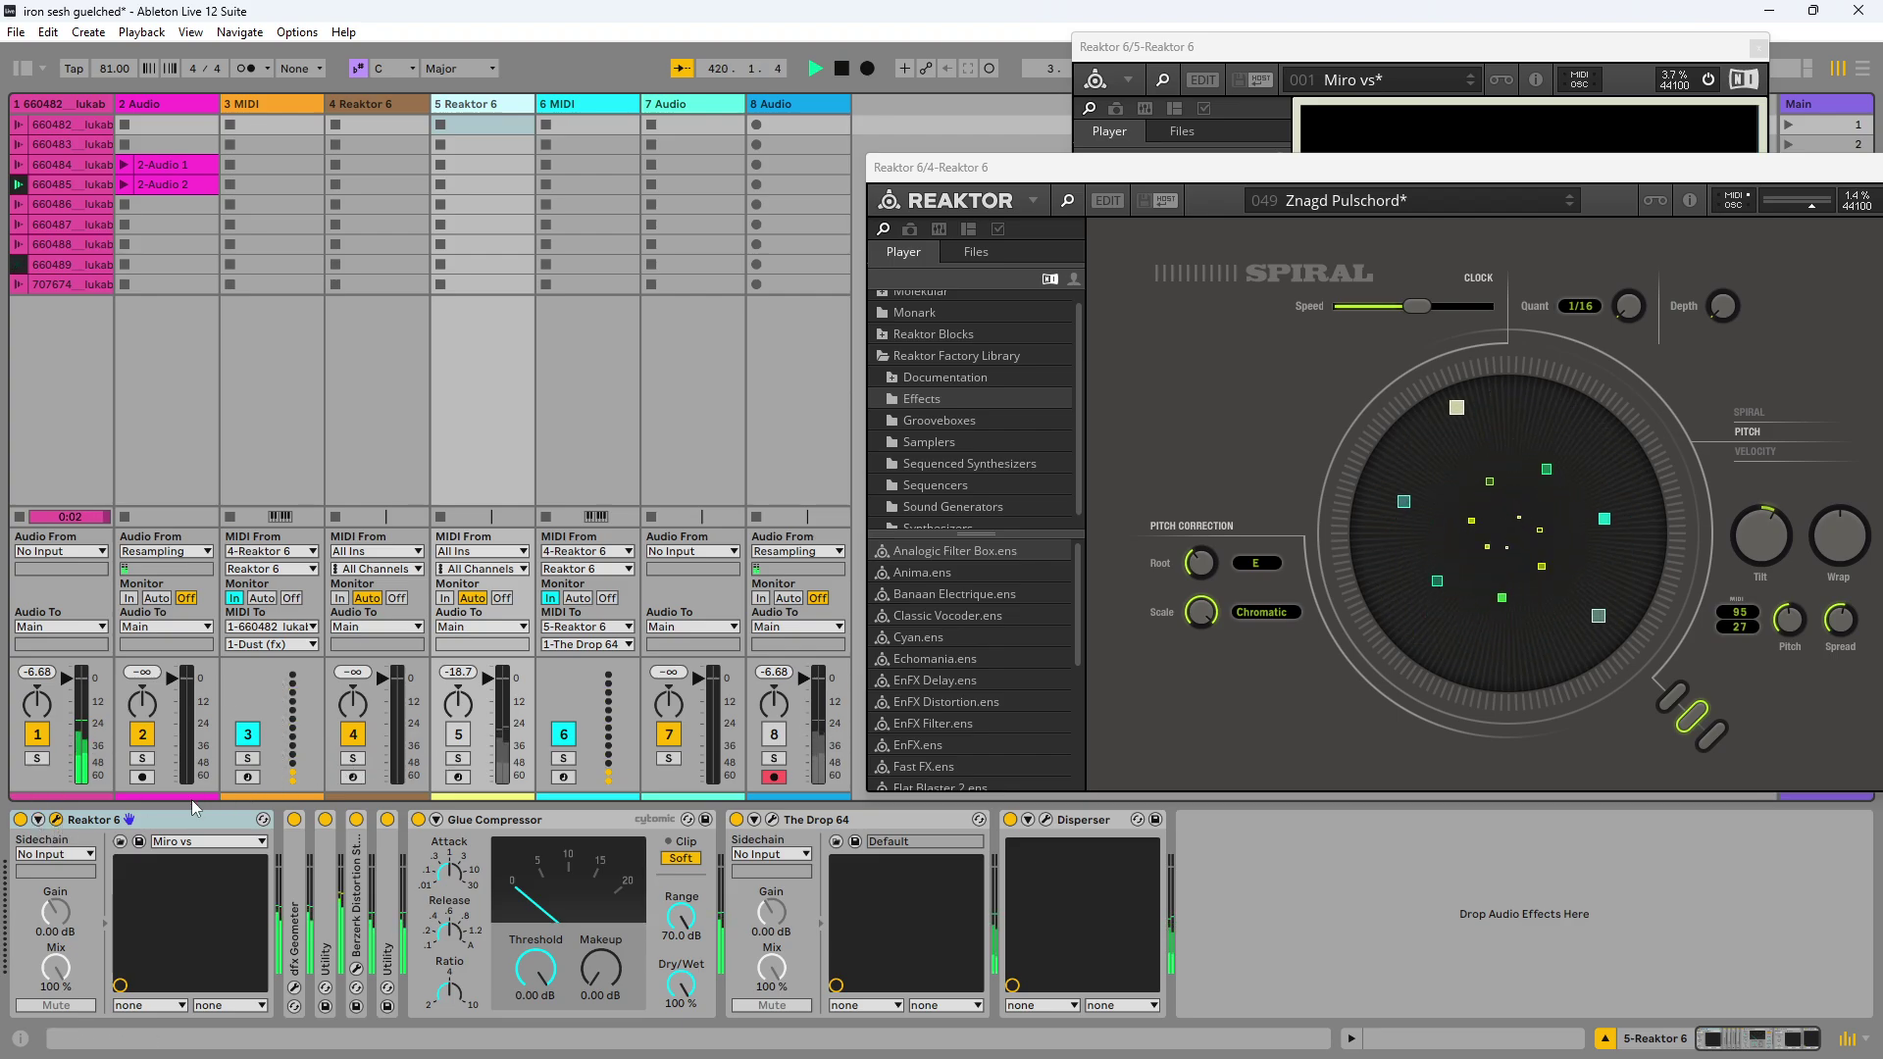
pyautogui.click(459, 759)
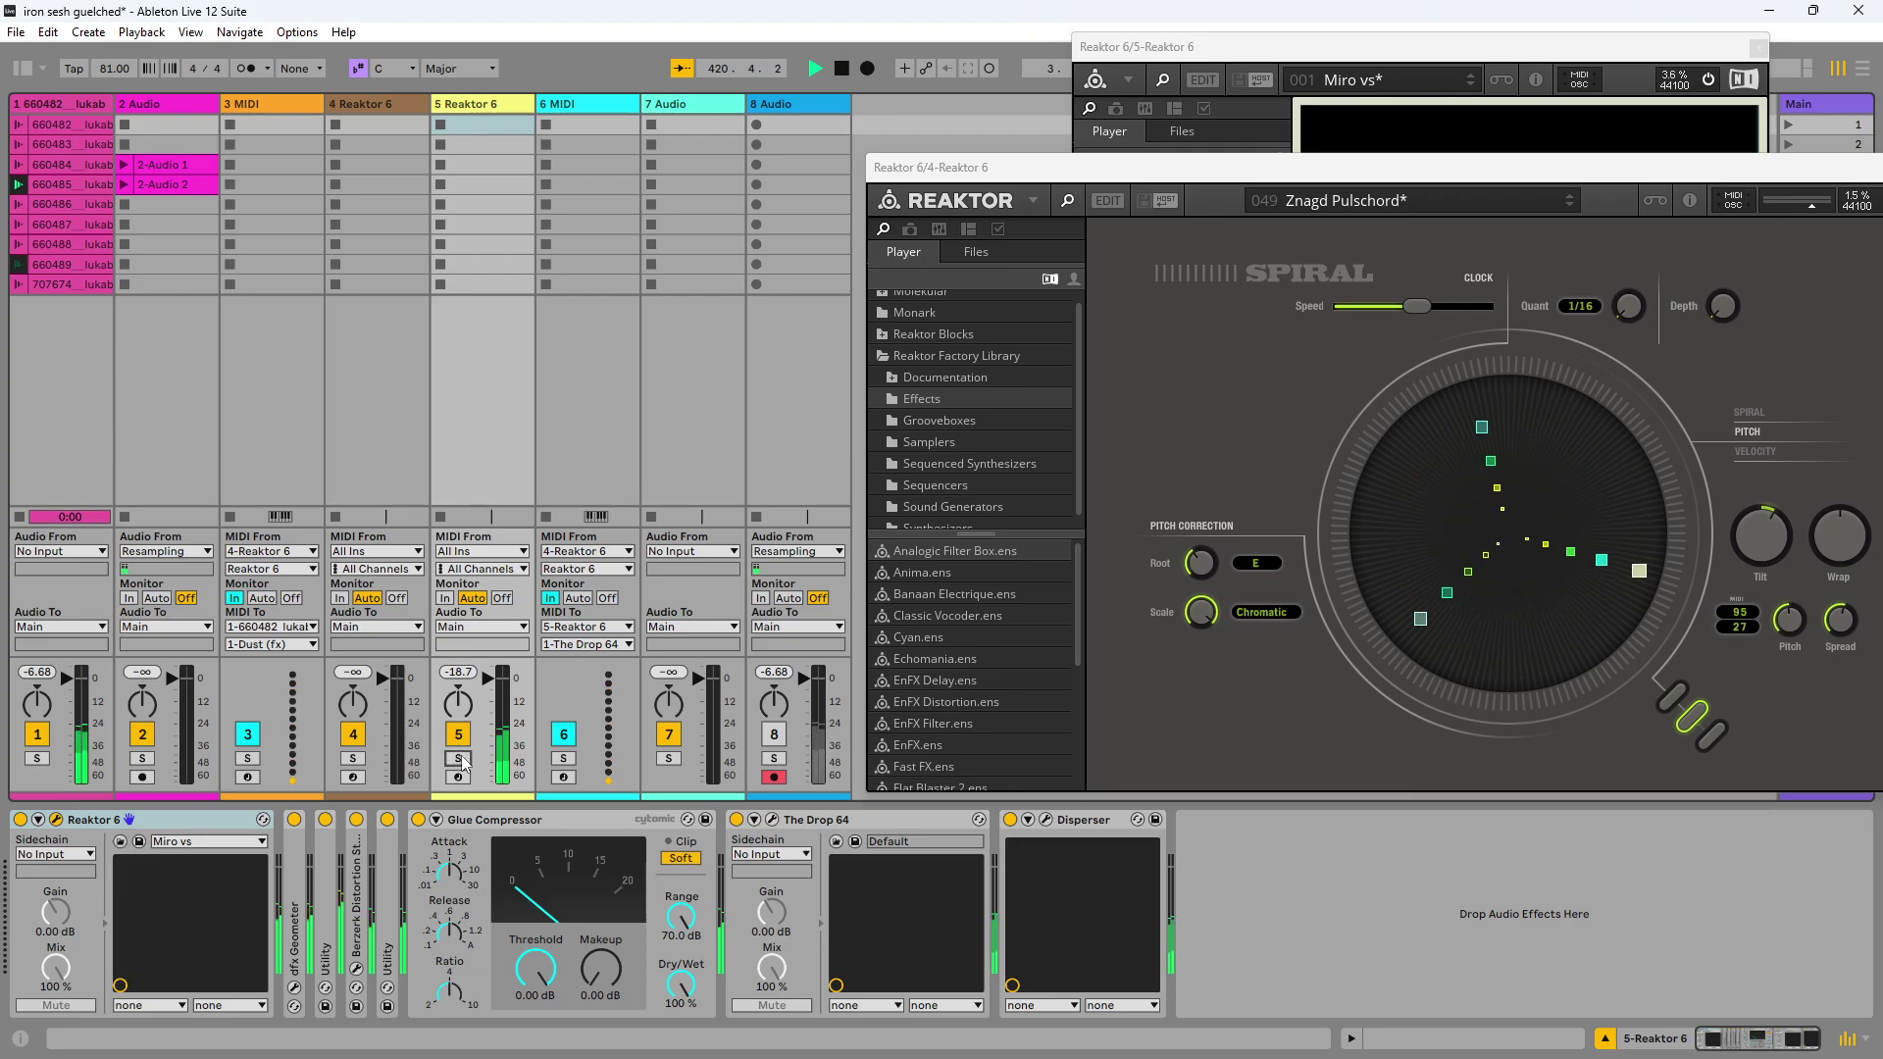
pyautogui.click(1226, 118)
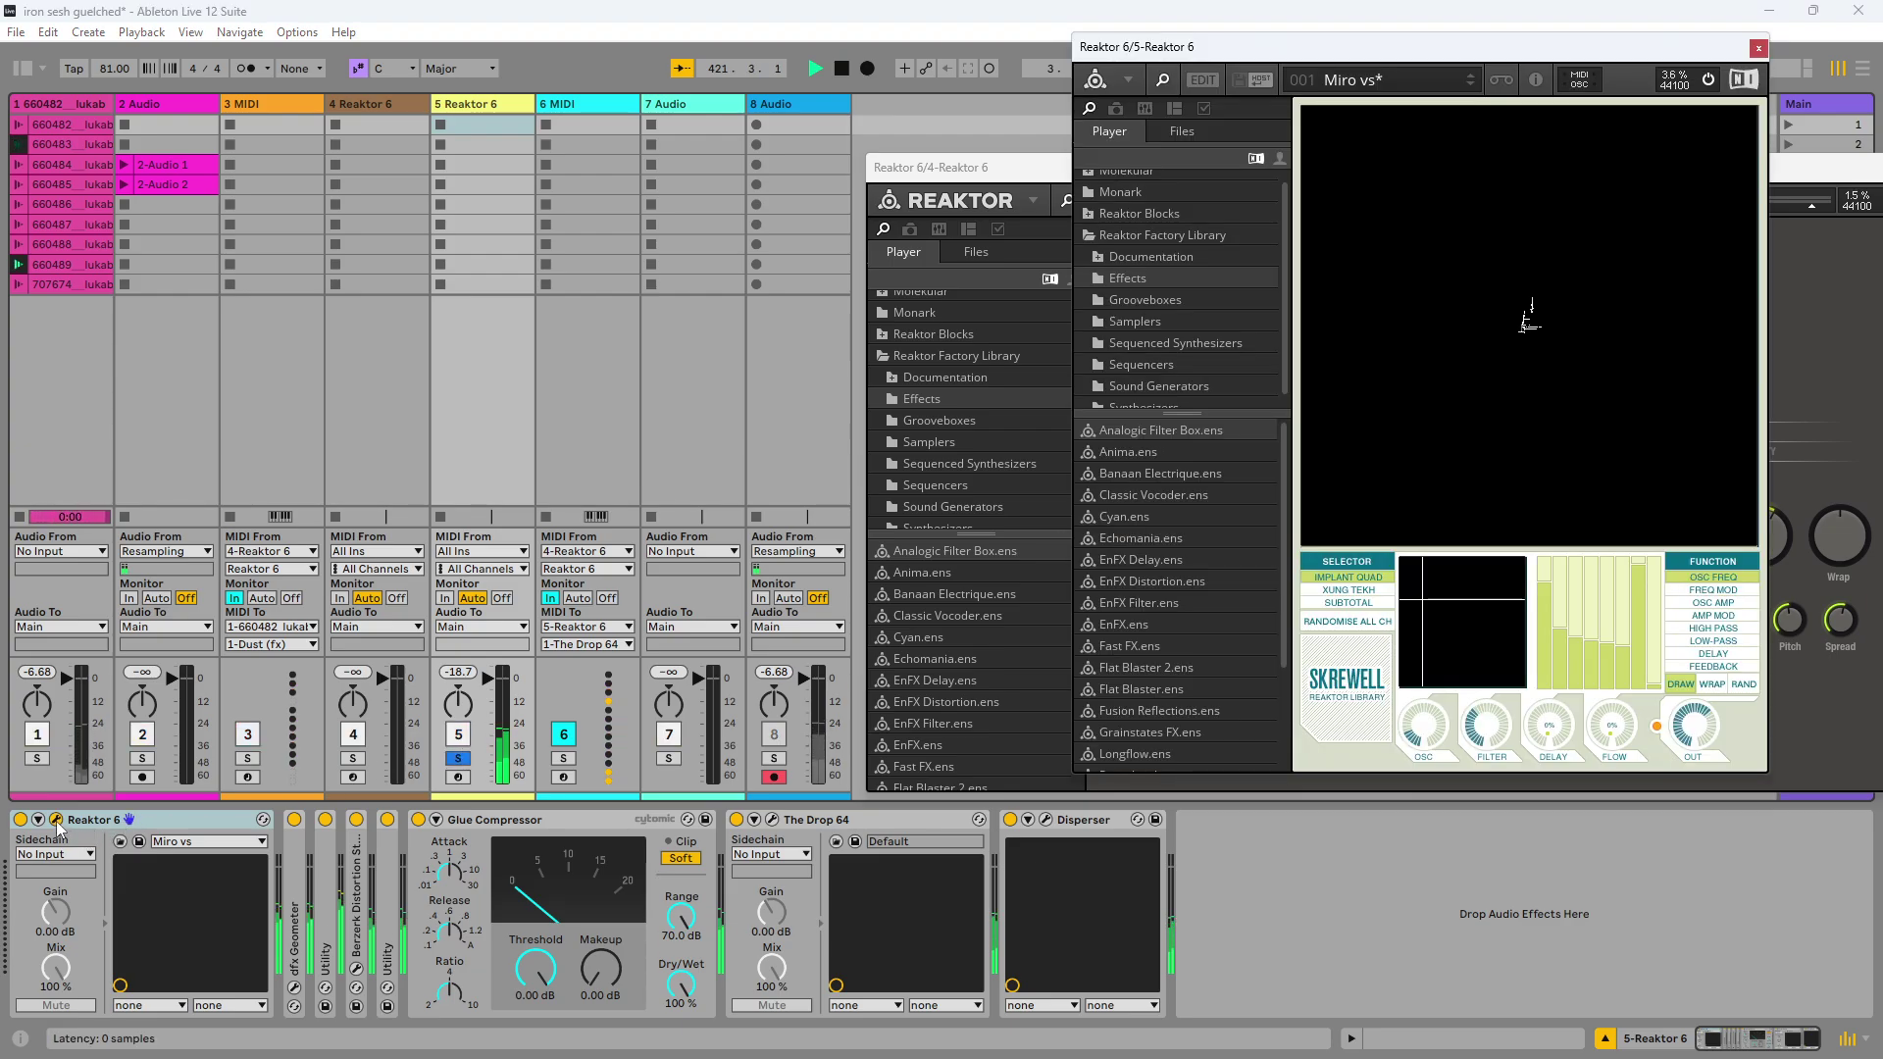
pyautogui.moveTo(1259, 52); pyautogui.dragTo(908, 66)
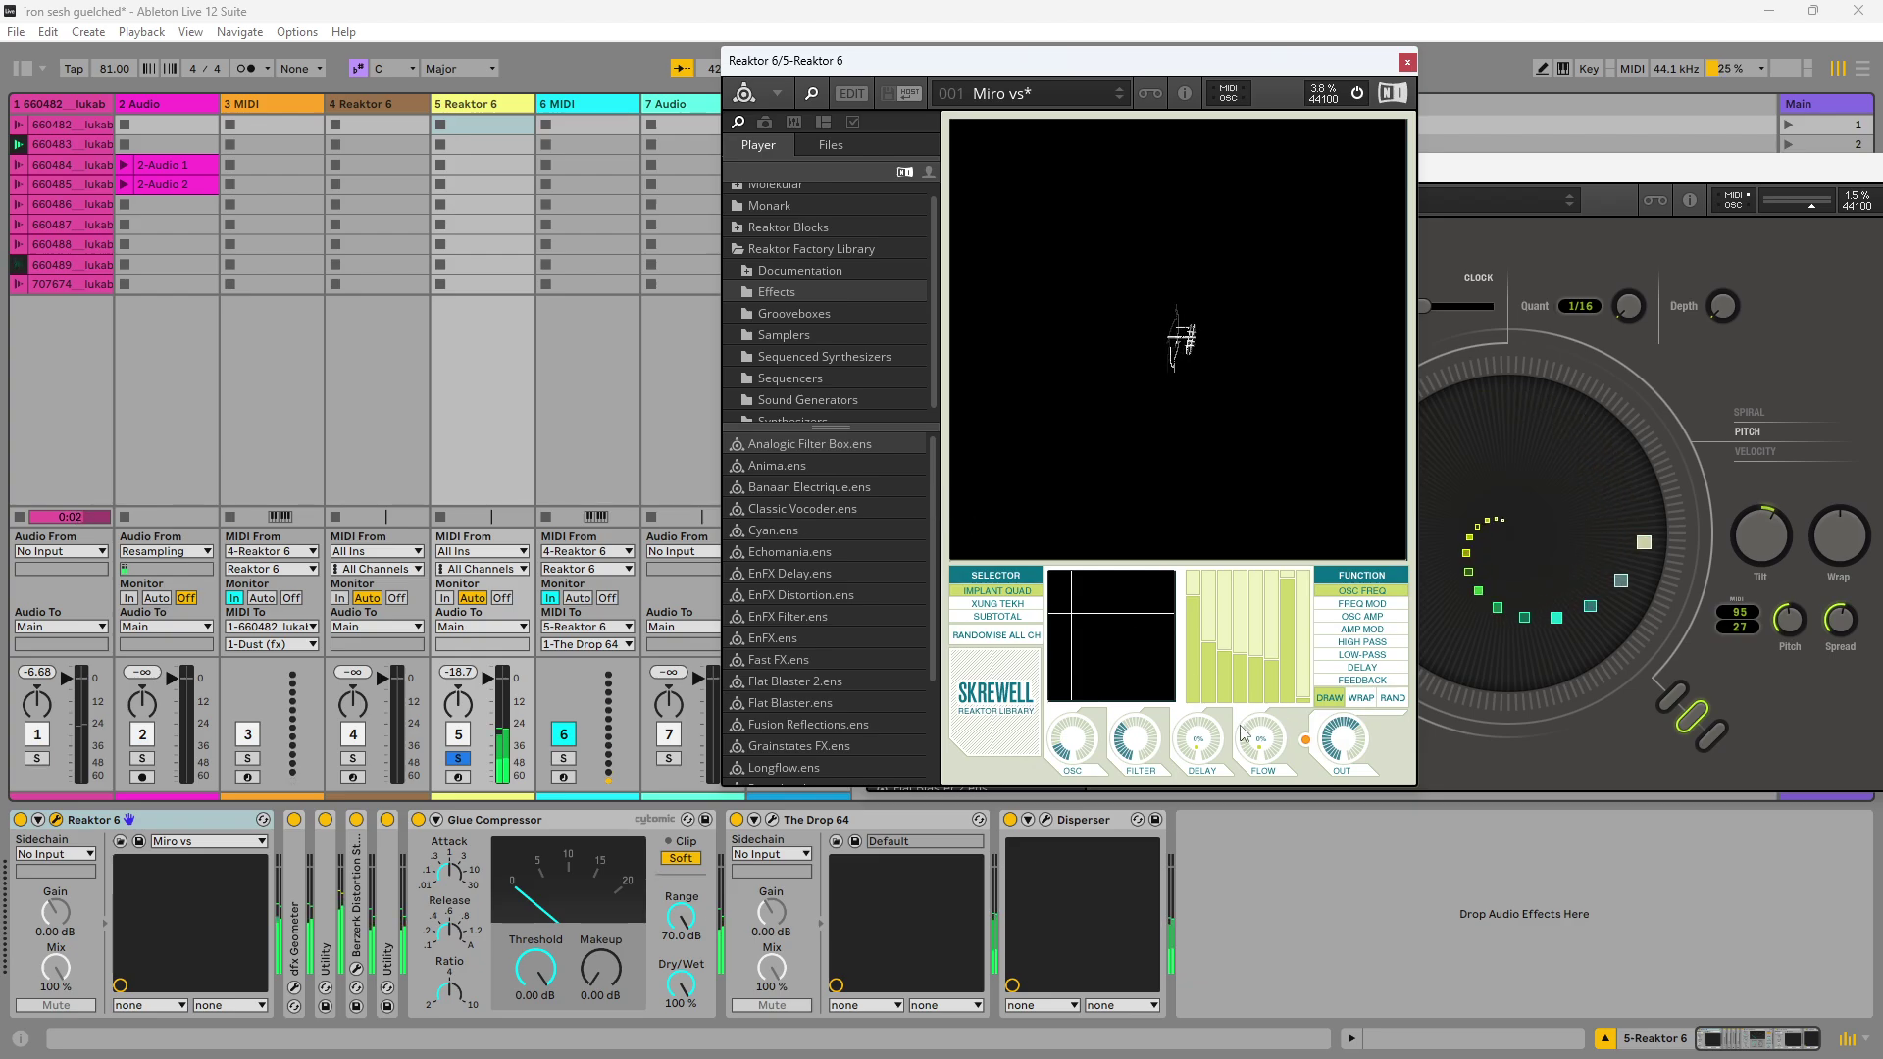
# Step: Audition Skrewell's Flow by raising and resetting it twice, briefly unfolding the dfx Geometer device on track 5 in between
pyautogui.moveTo(1241, 733); pyautogui.dragTo(1273, 725)
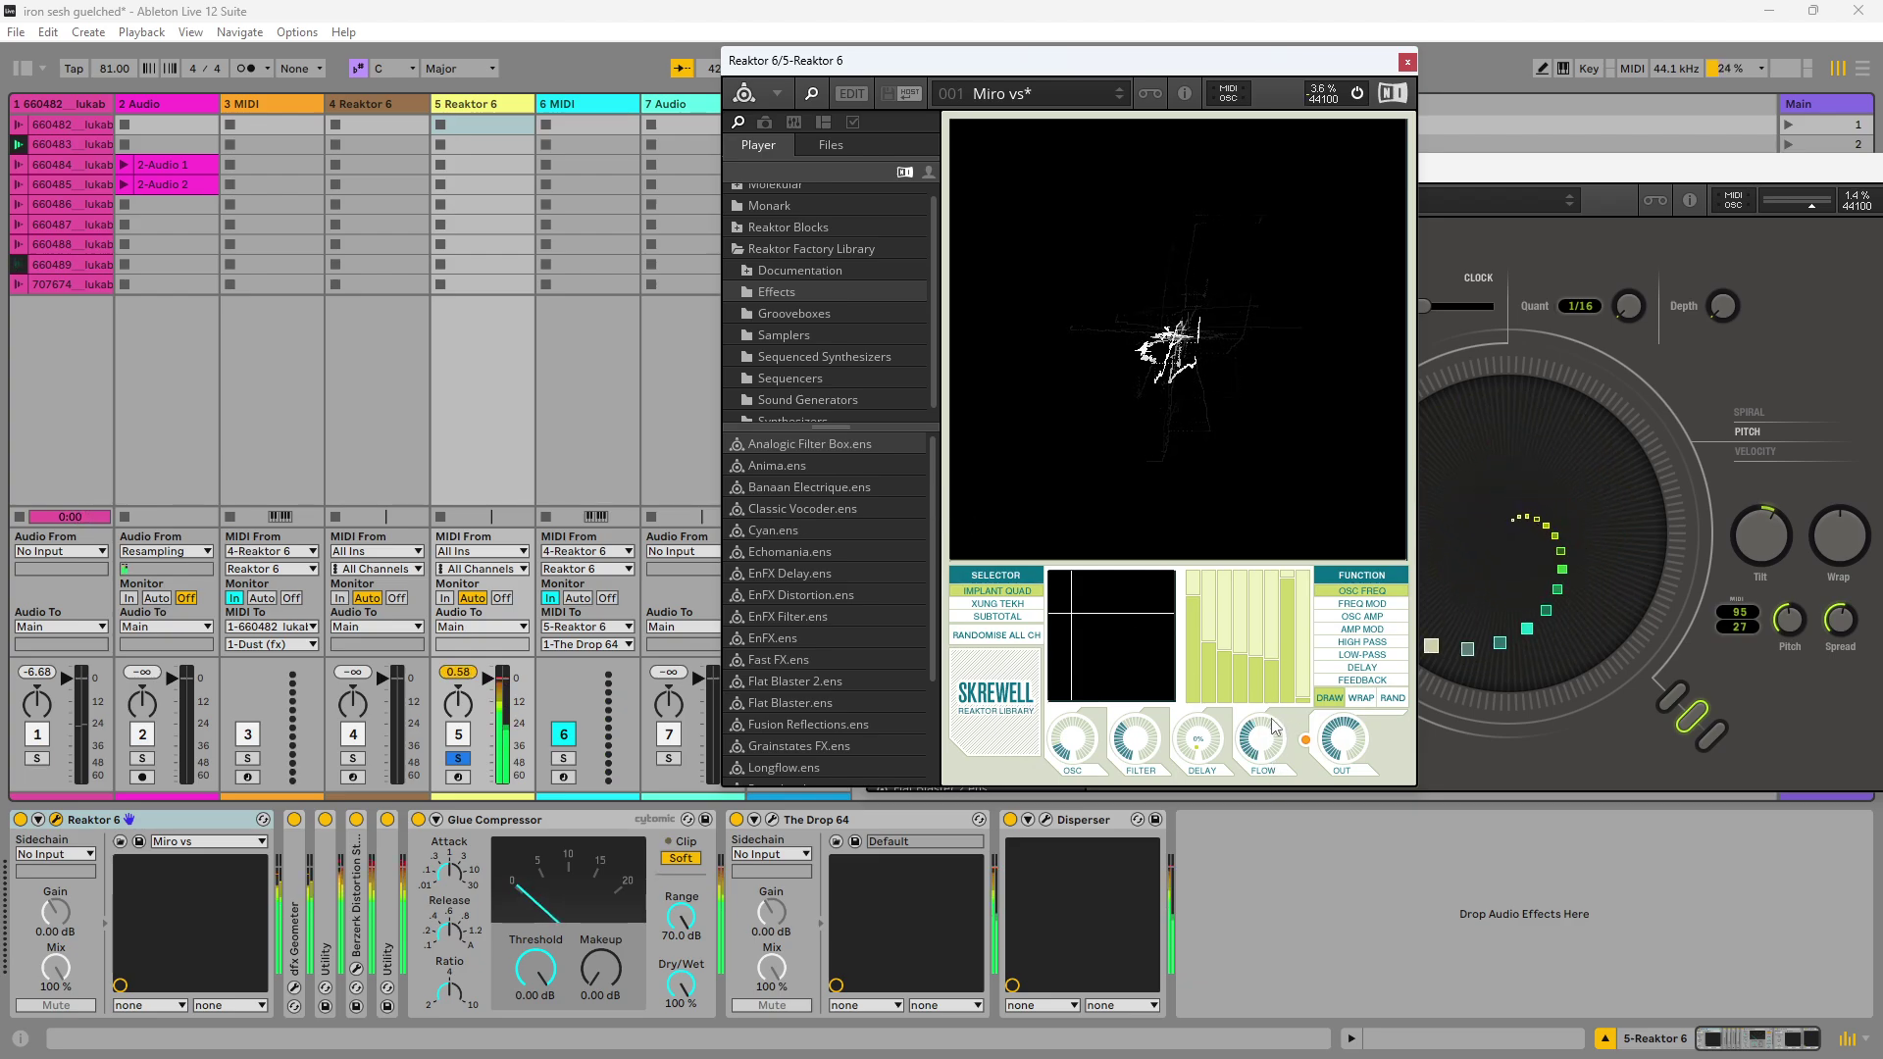
pyautogui.keyDown('ctrl'); pyautogui.click(1277, 779); pyautogui.keyUp('ctrl')
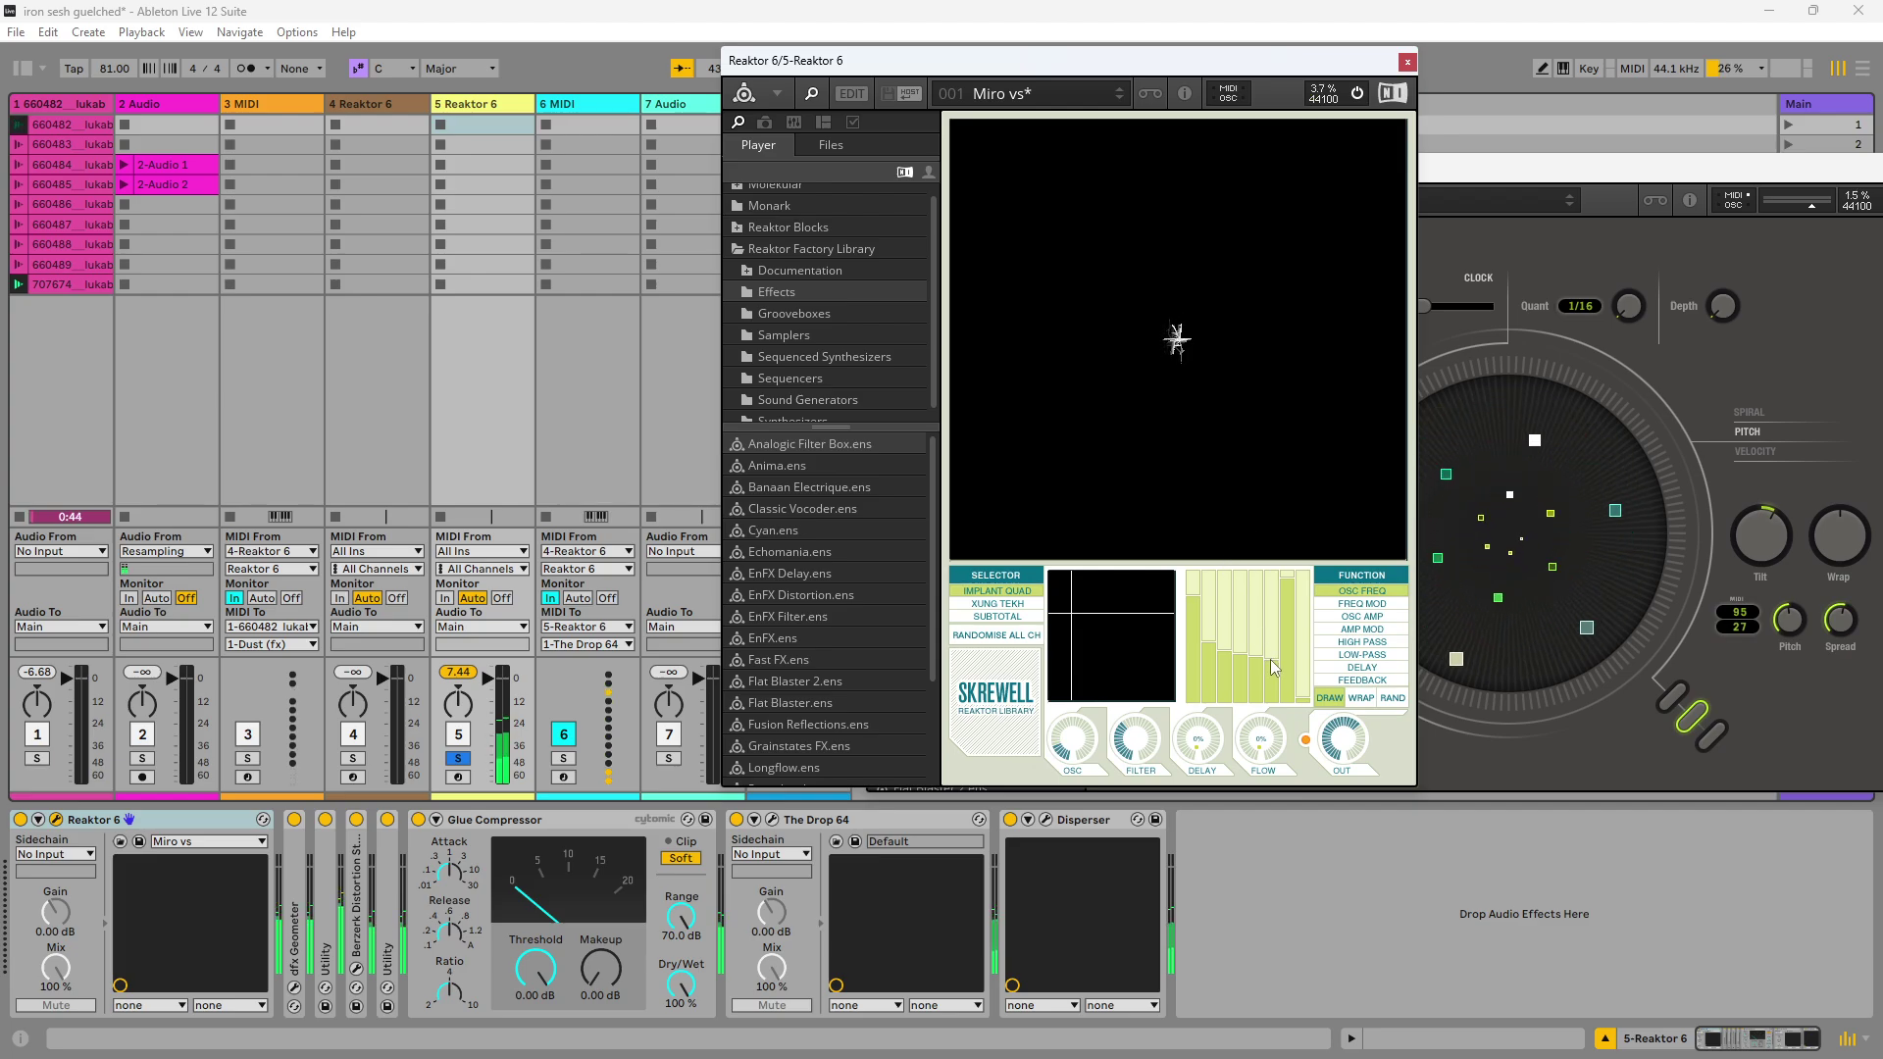
pyautogui.moveTo(1264, 745); pyautogui.dragTo(1277, 713)
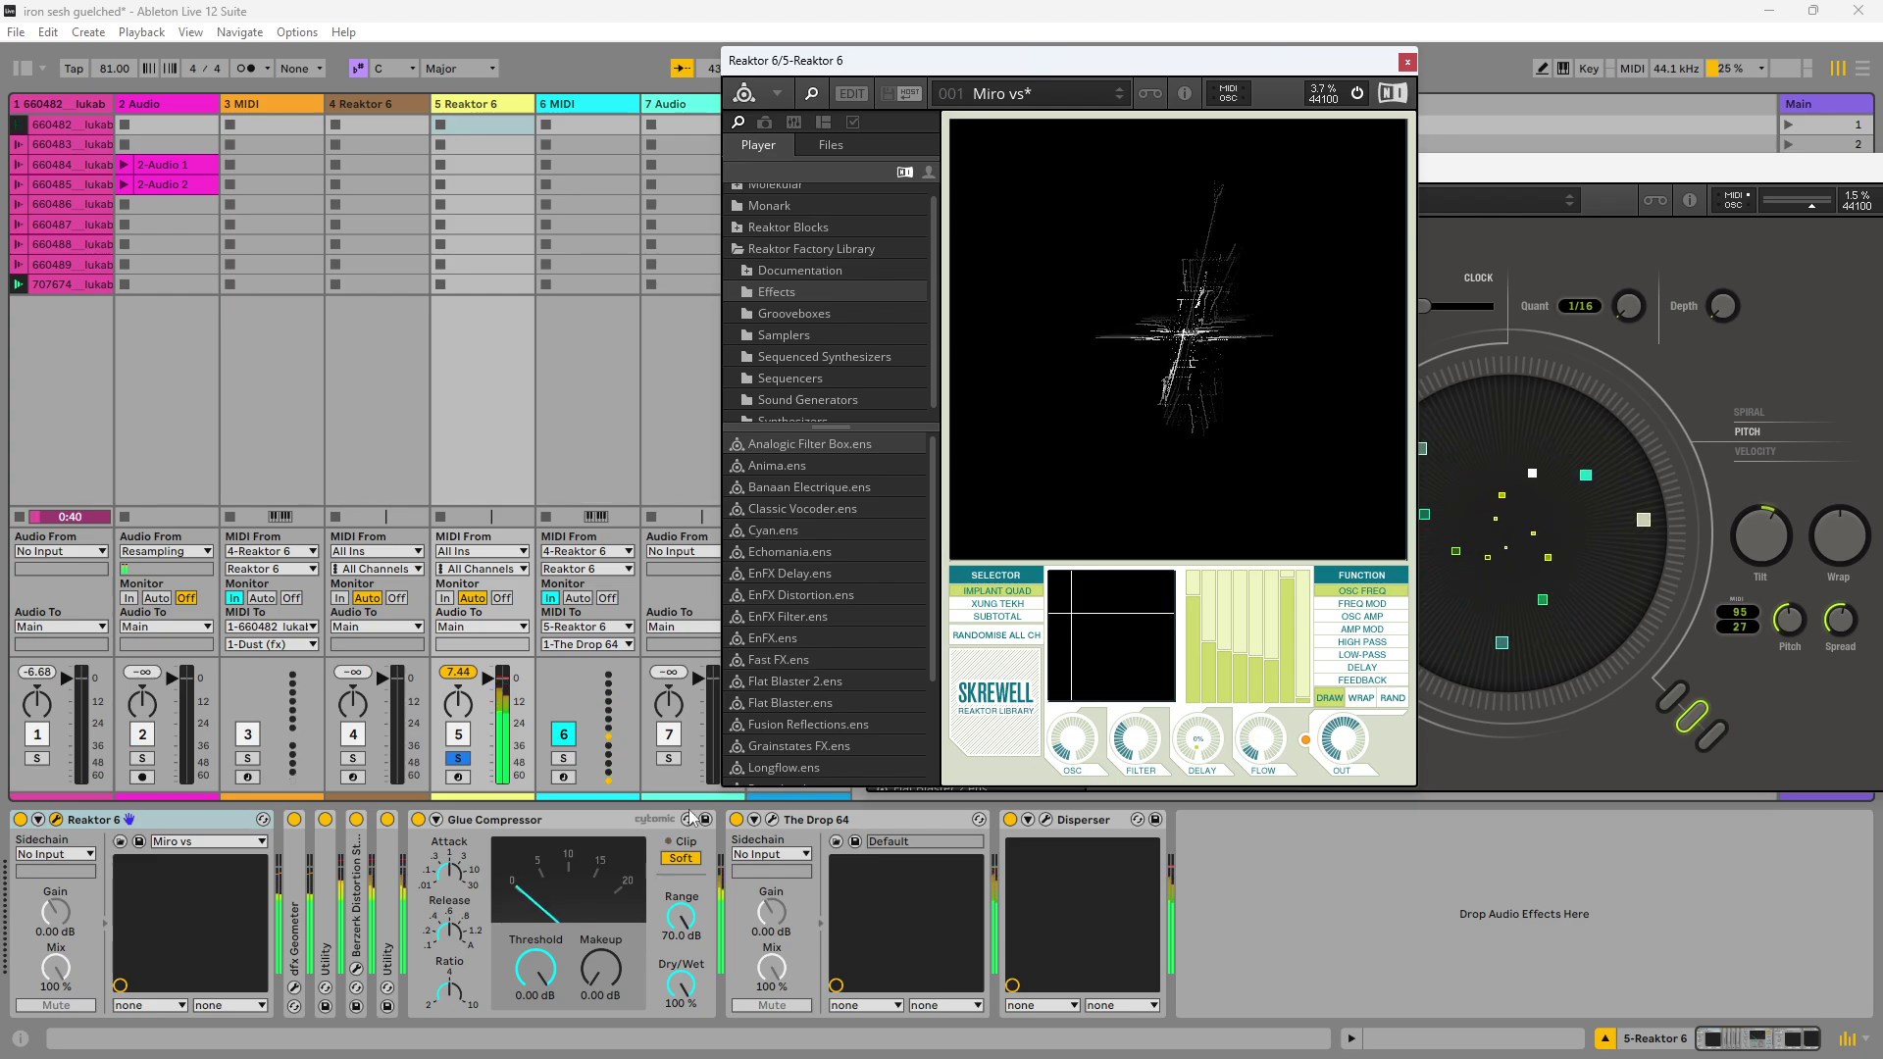
pyautogui.doubleClick(300, 887)
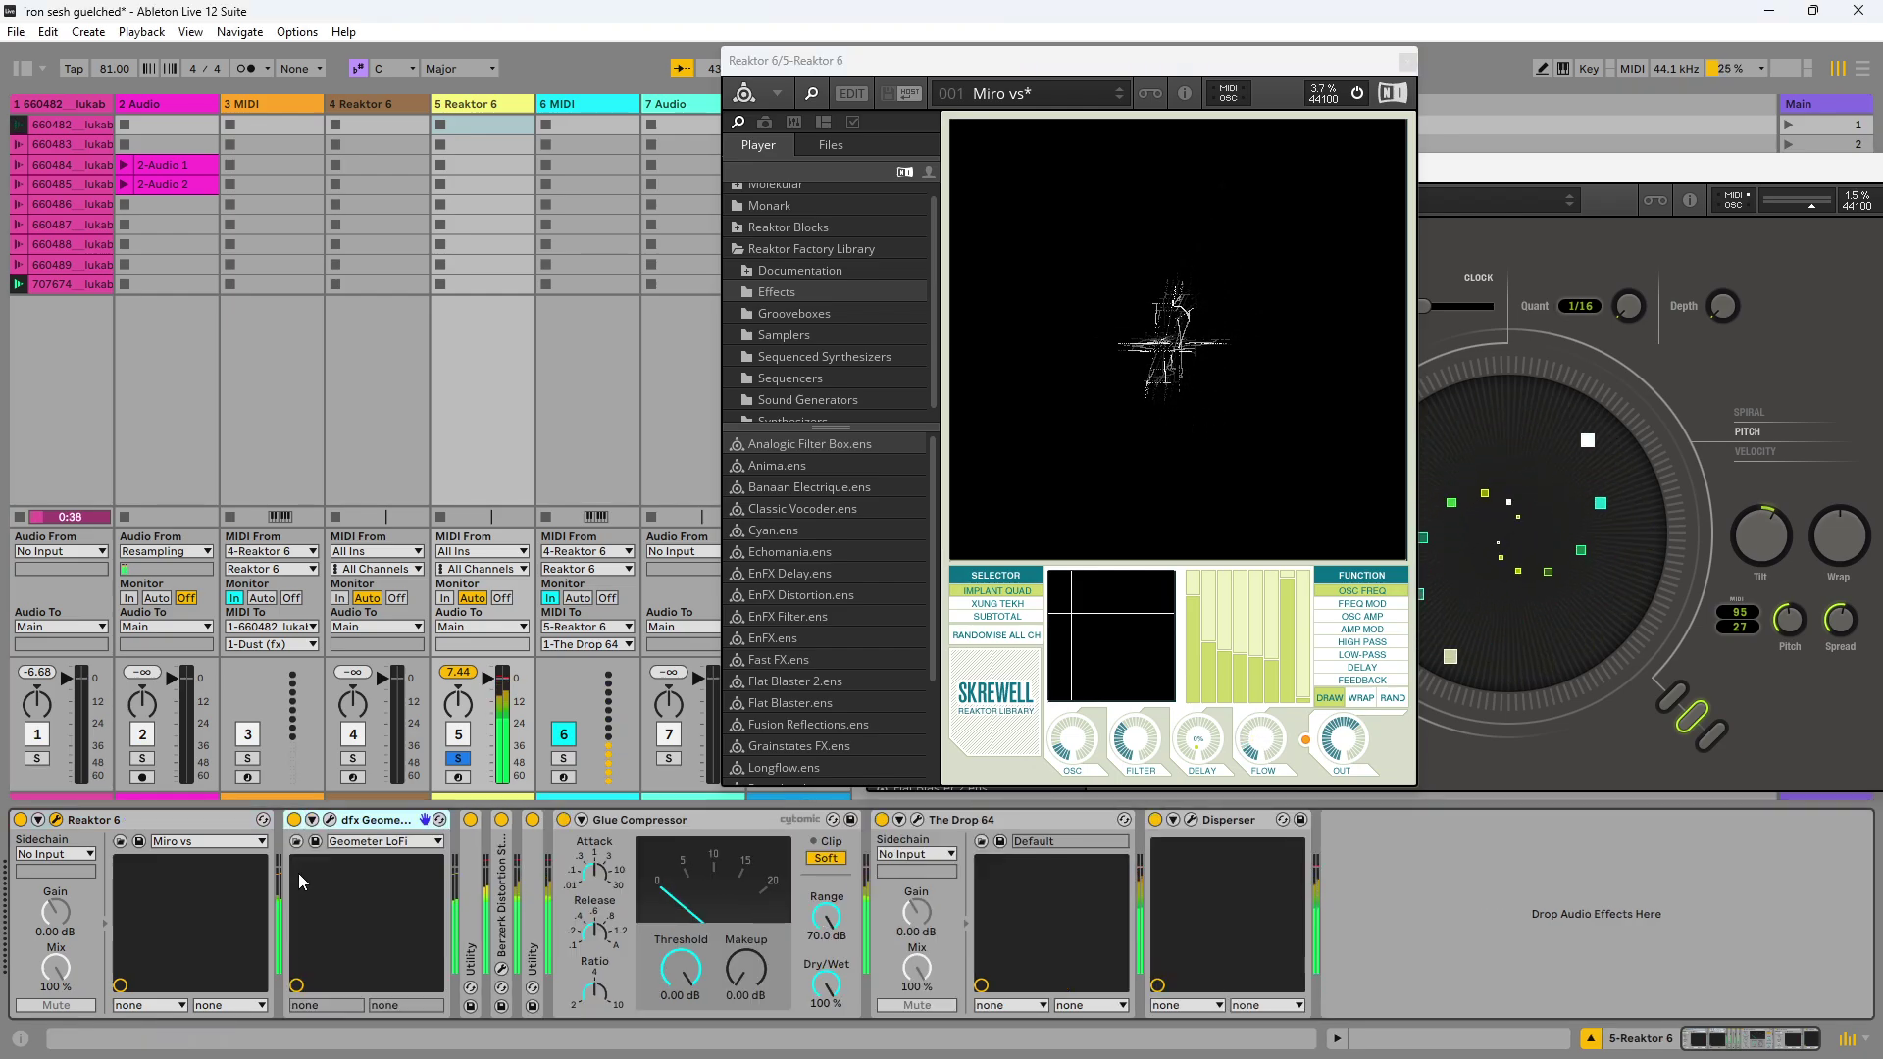
pyautogui.doubleClick(350, 821)
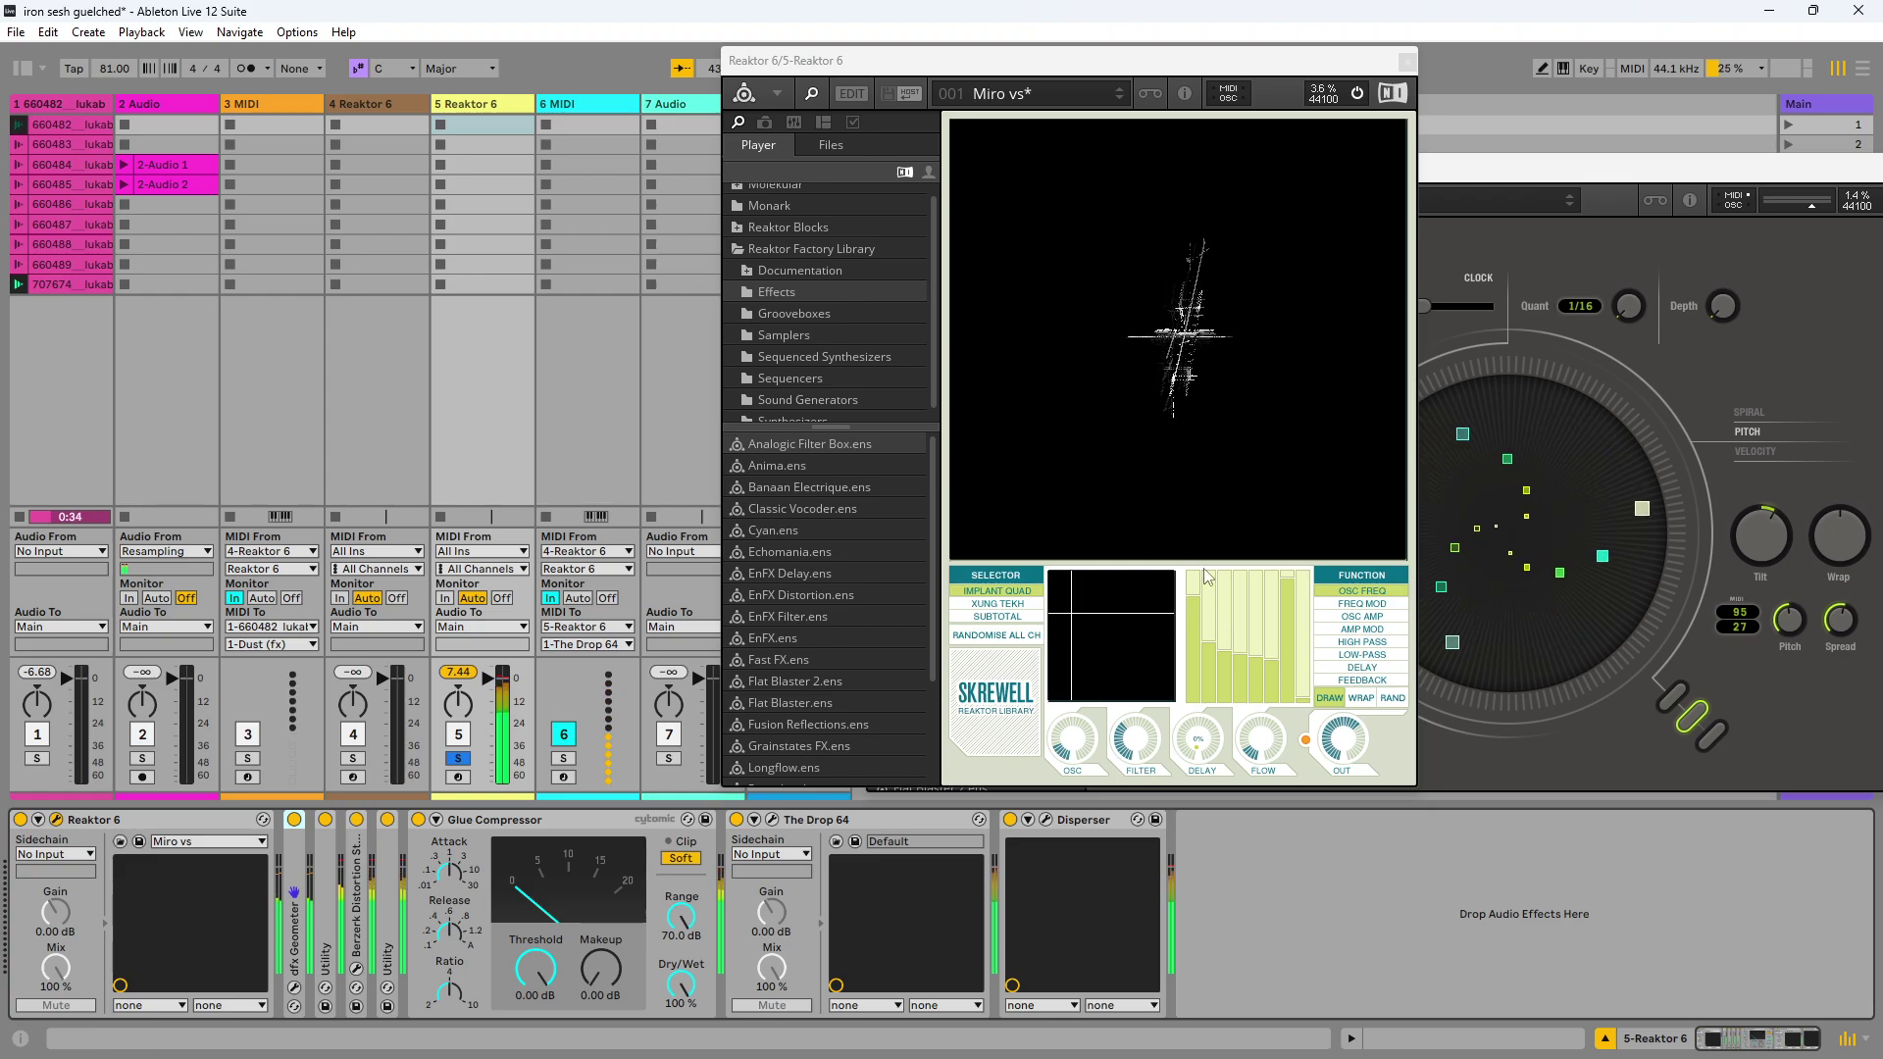
pyautogui.click(1256, 749)
# Step: Raise Skrewell's Flow with track 1's devices displayed, and mute track 5 with its solo switched off
pyautogui.click(78, 124)
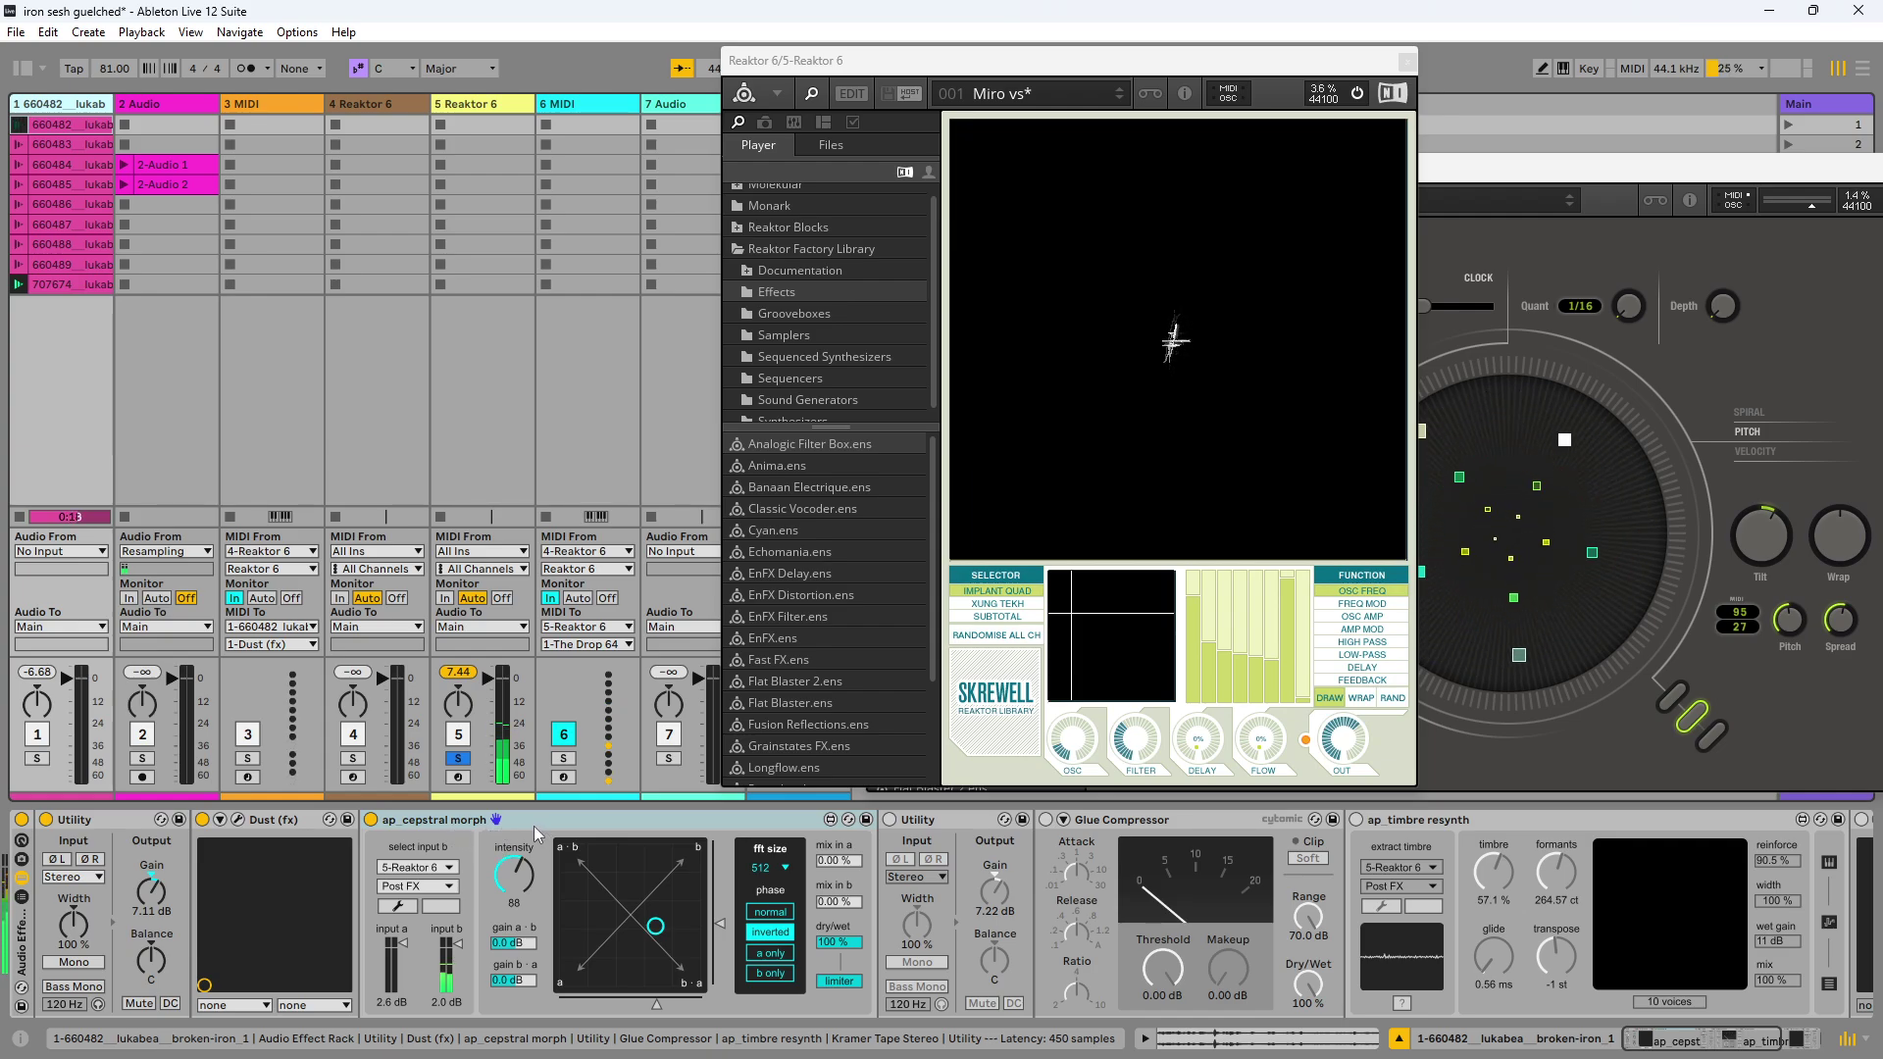
pyautogui.moveTo(1263, 747); pyautogui.dragTo(1273, 716)
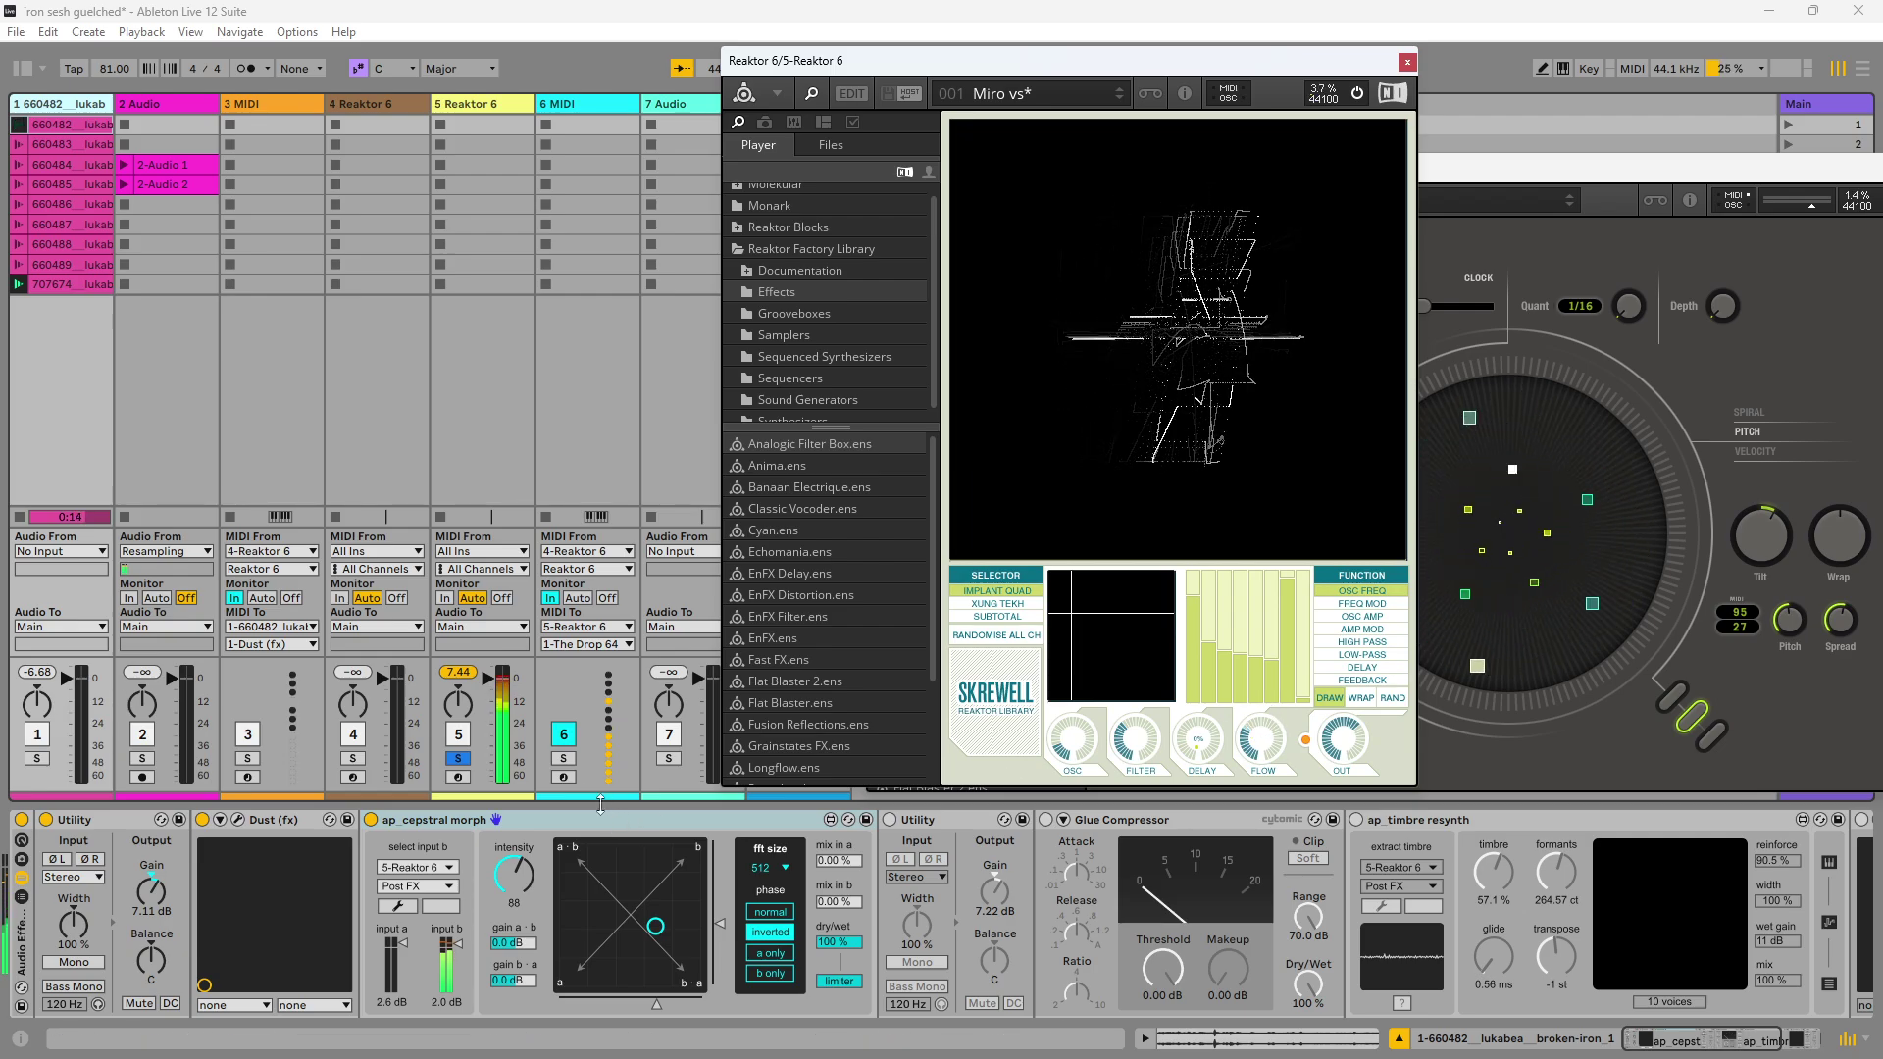
pyautogui.click(453, 737)
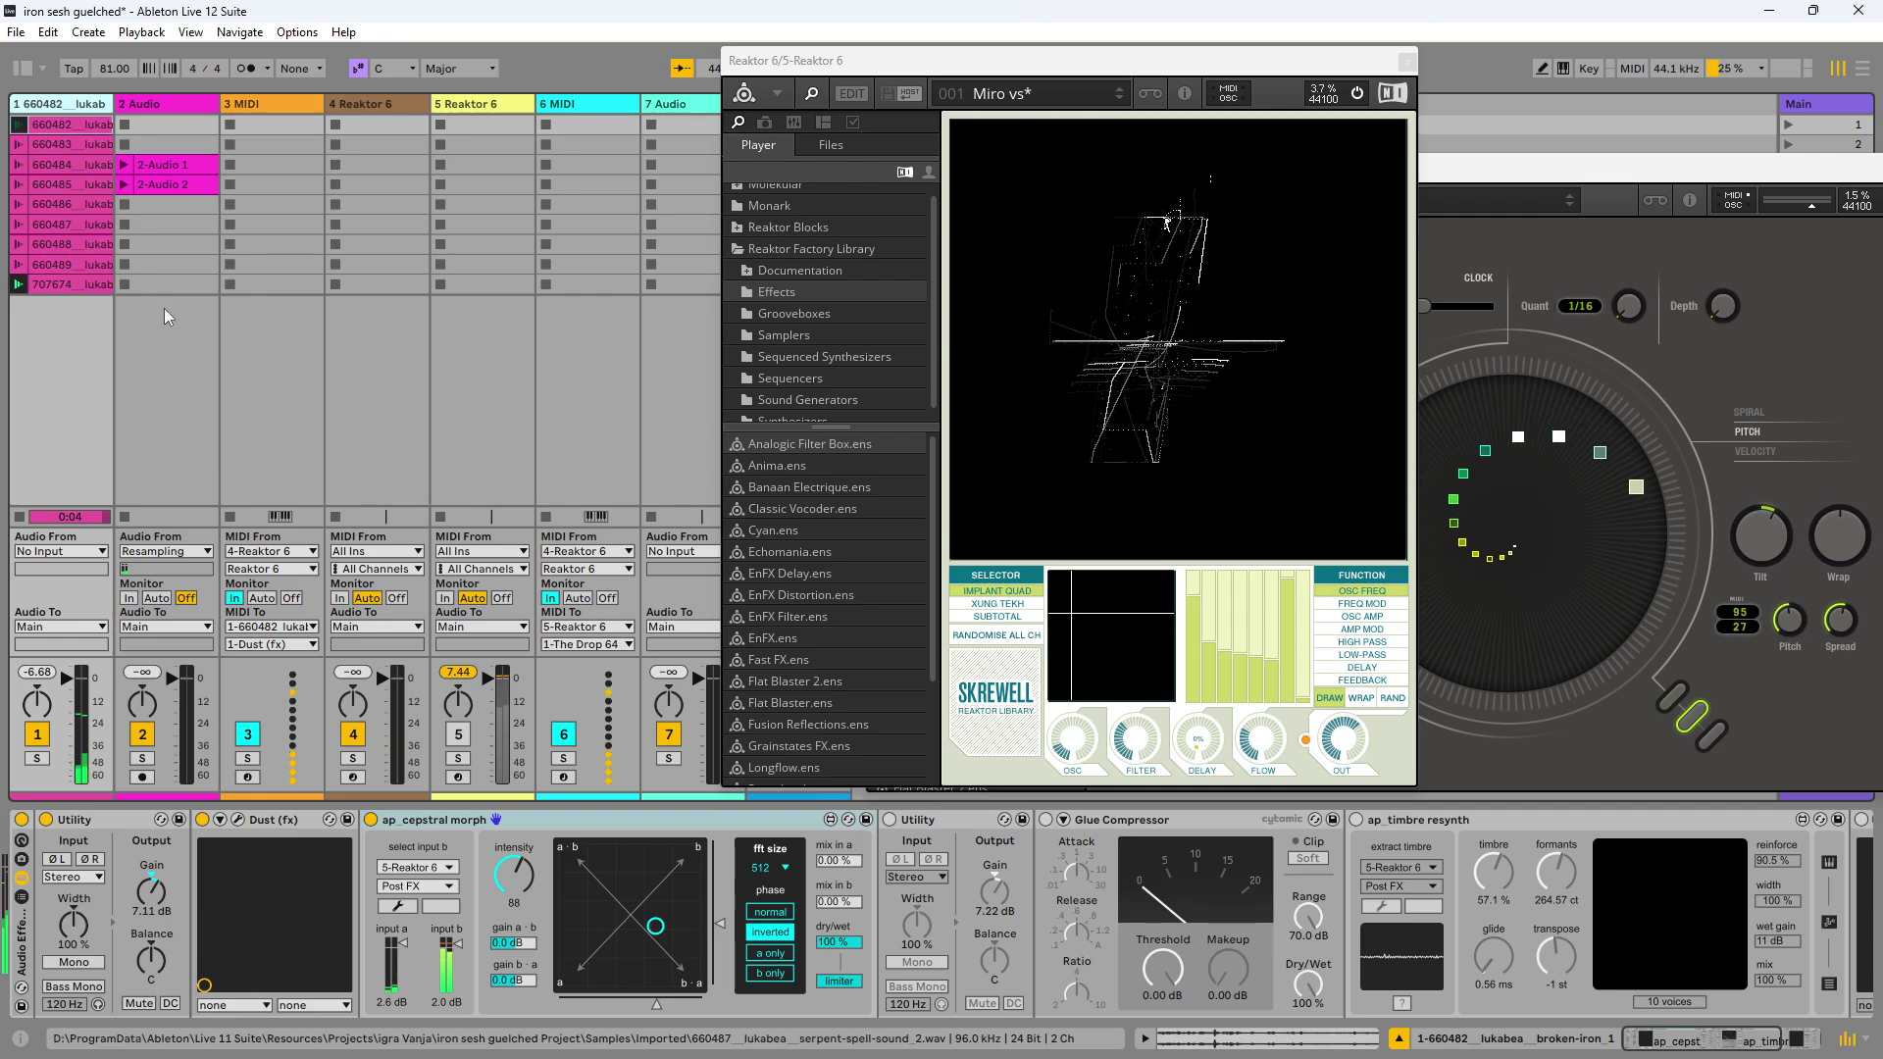
# Step: Compare track 1 with ap_cepstral morph bypassed and active, leave the device on, and fold it
pyautogui.click(370, 821)
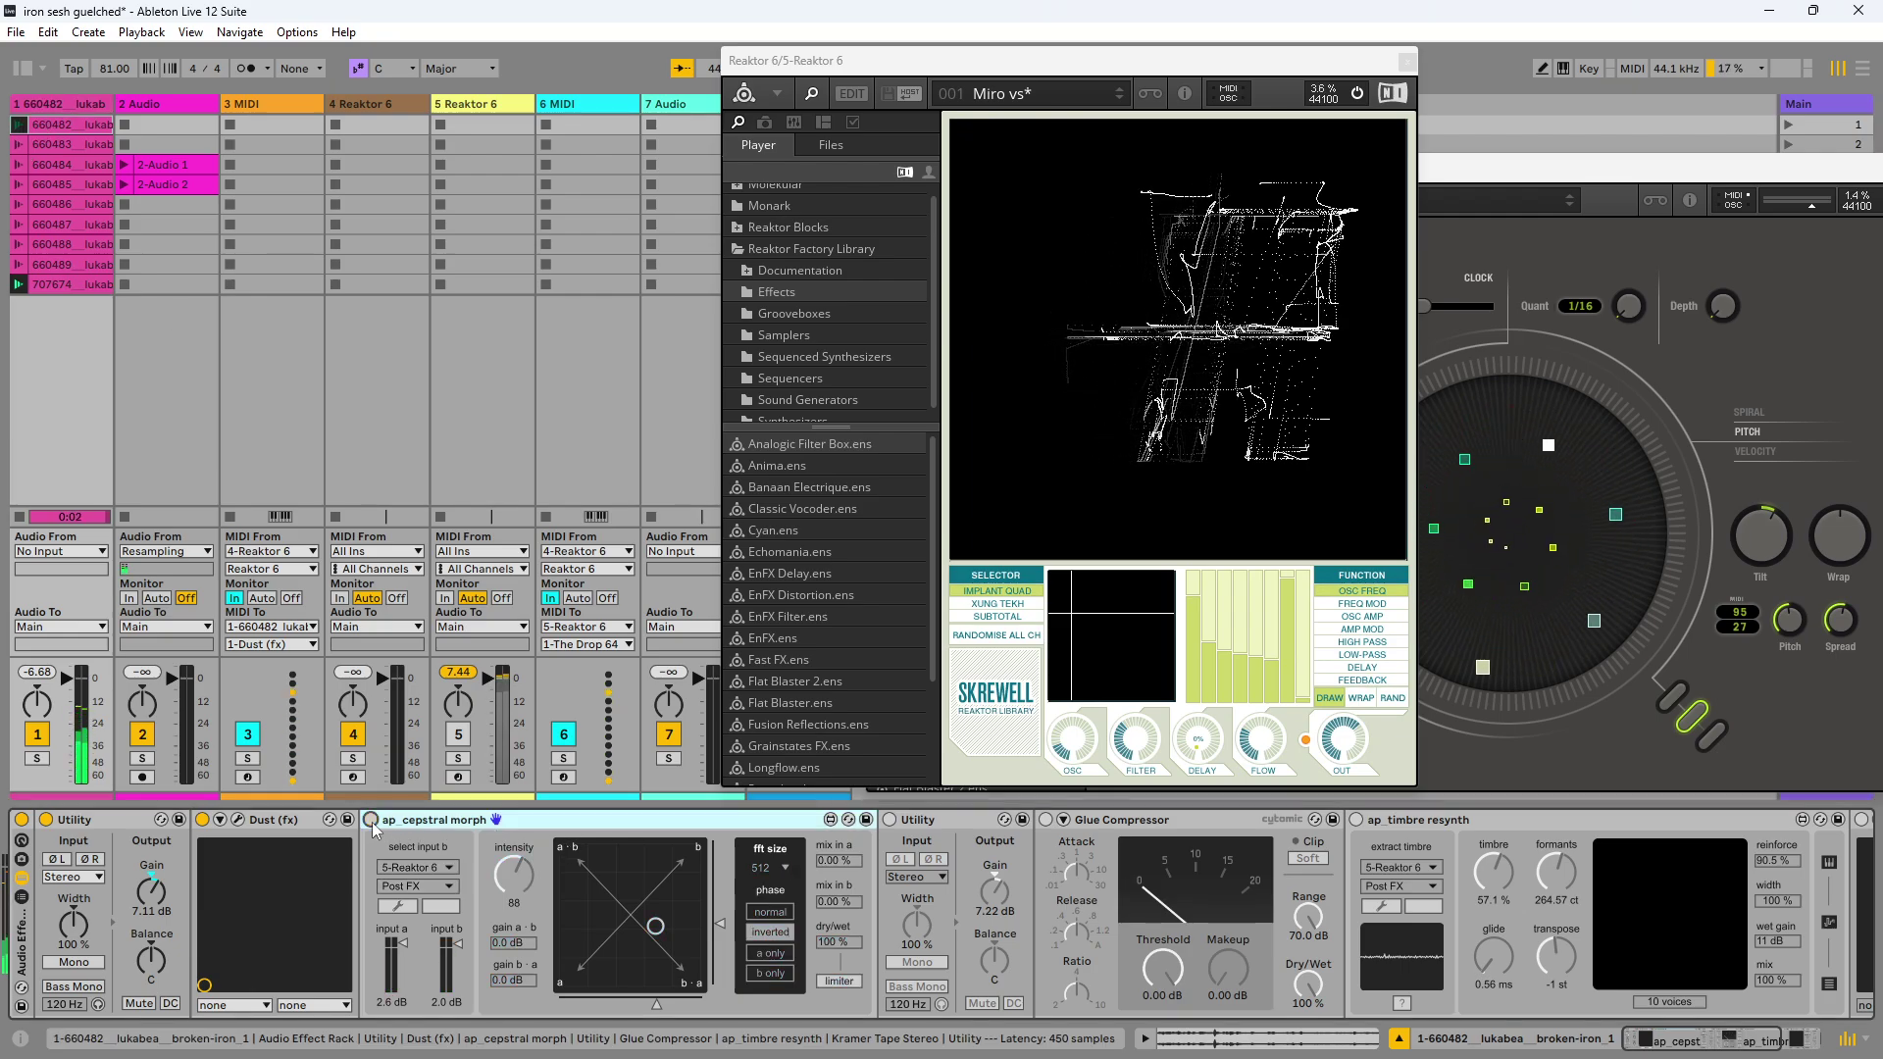
pyautogui.click(371, 820)
pyautogui.click(371, 820)
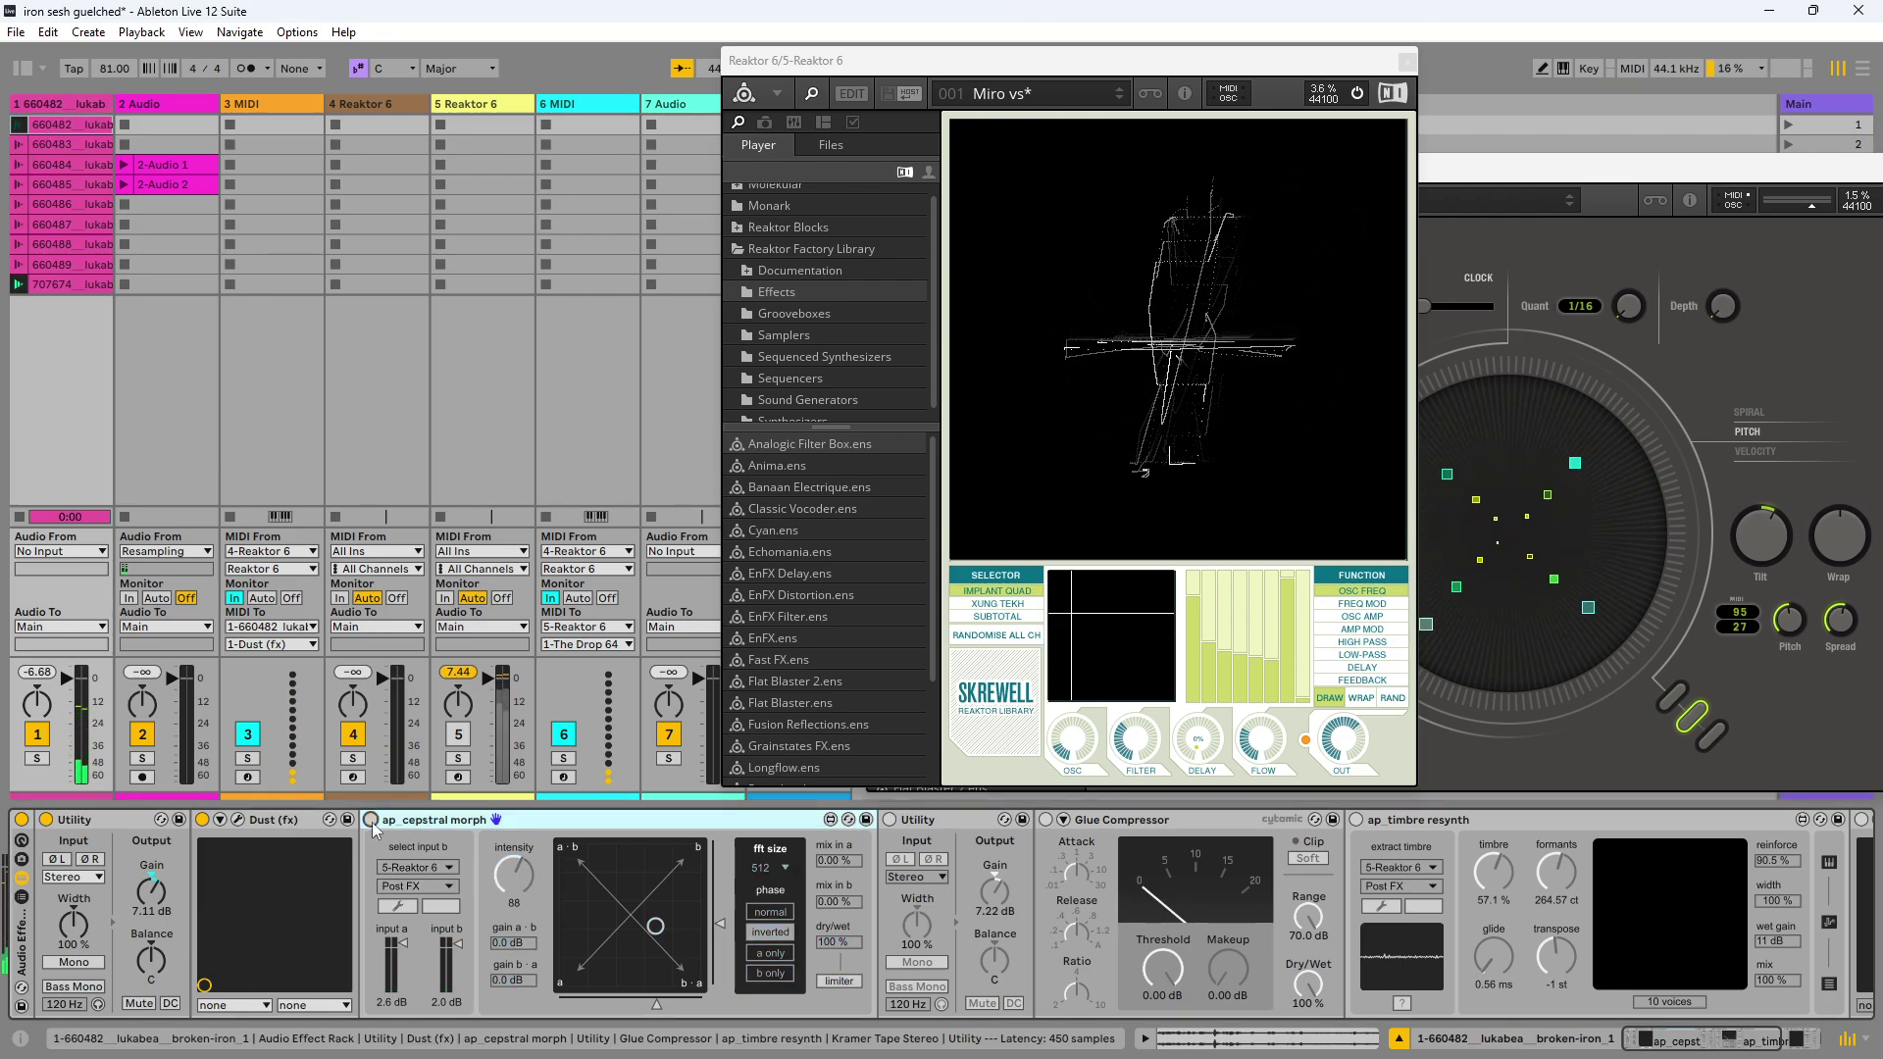
pyautogui.click(371, 819)
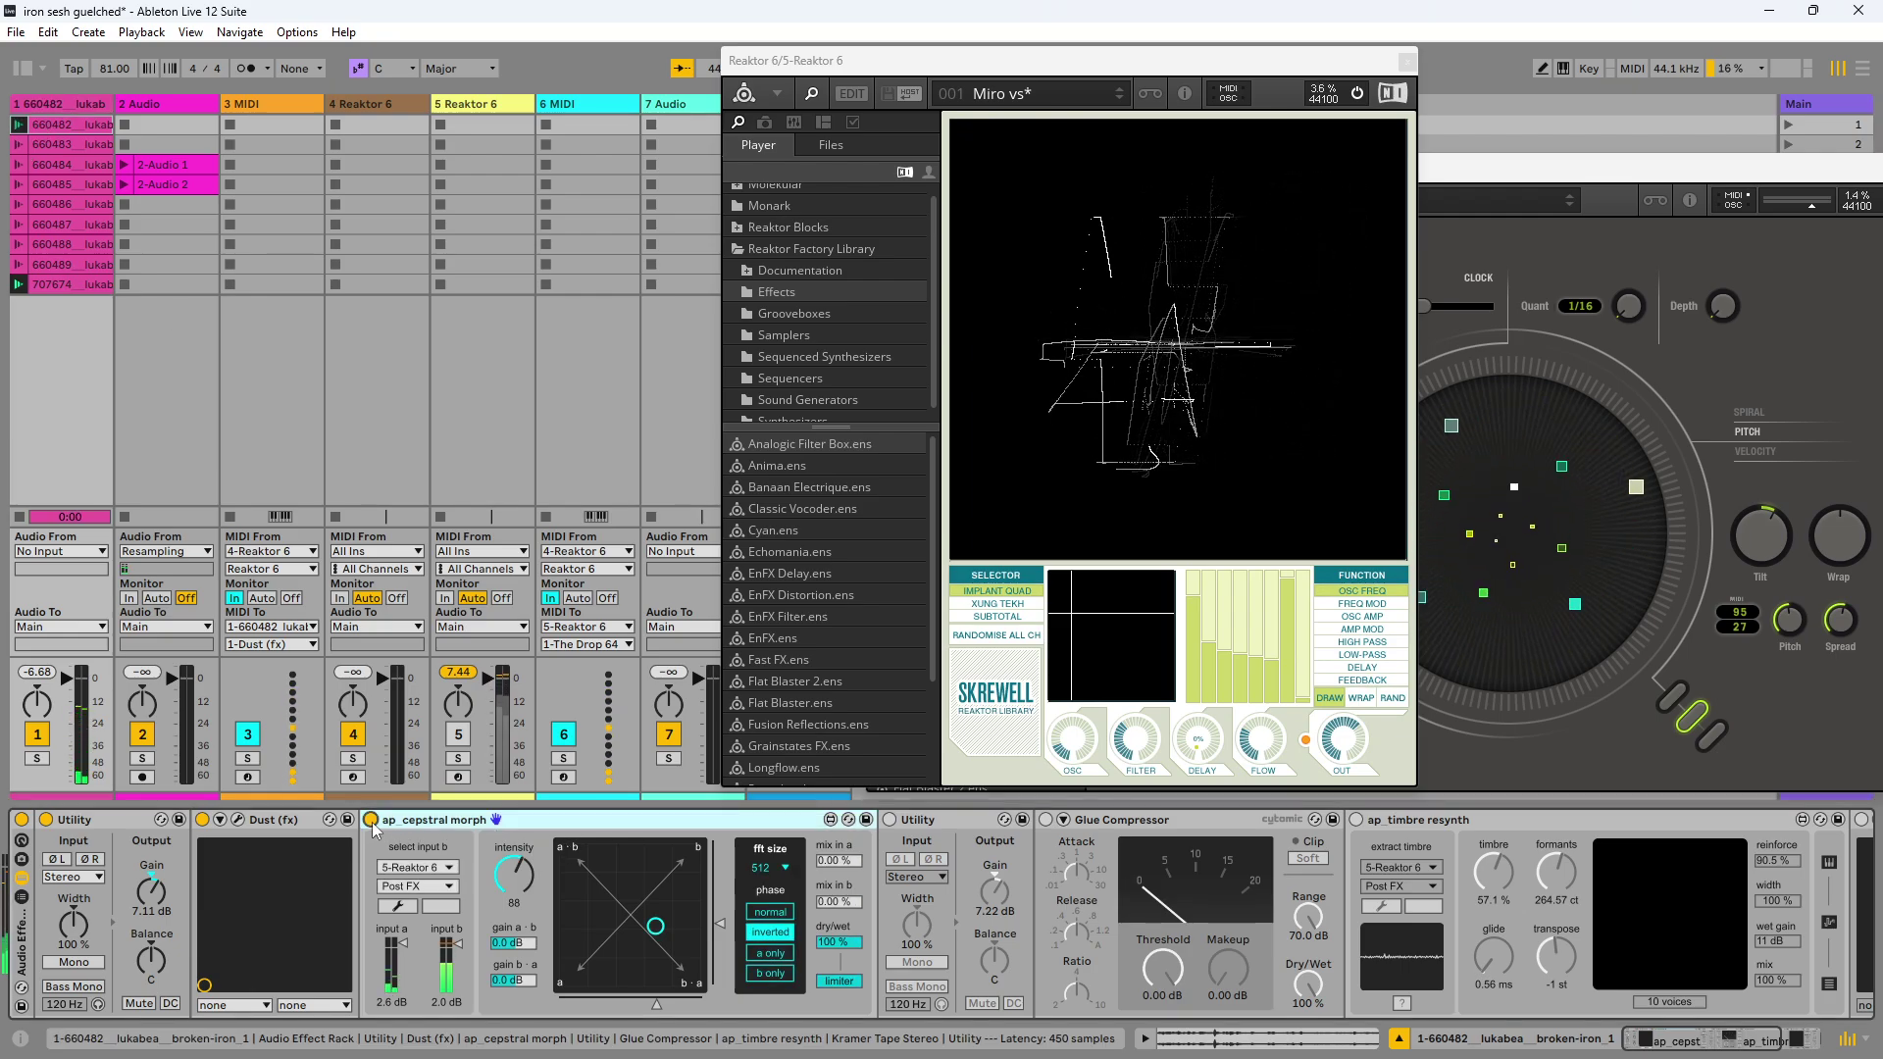
pyautogui.doubleClick(466, 824)
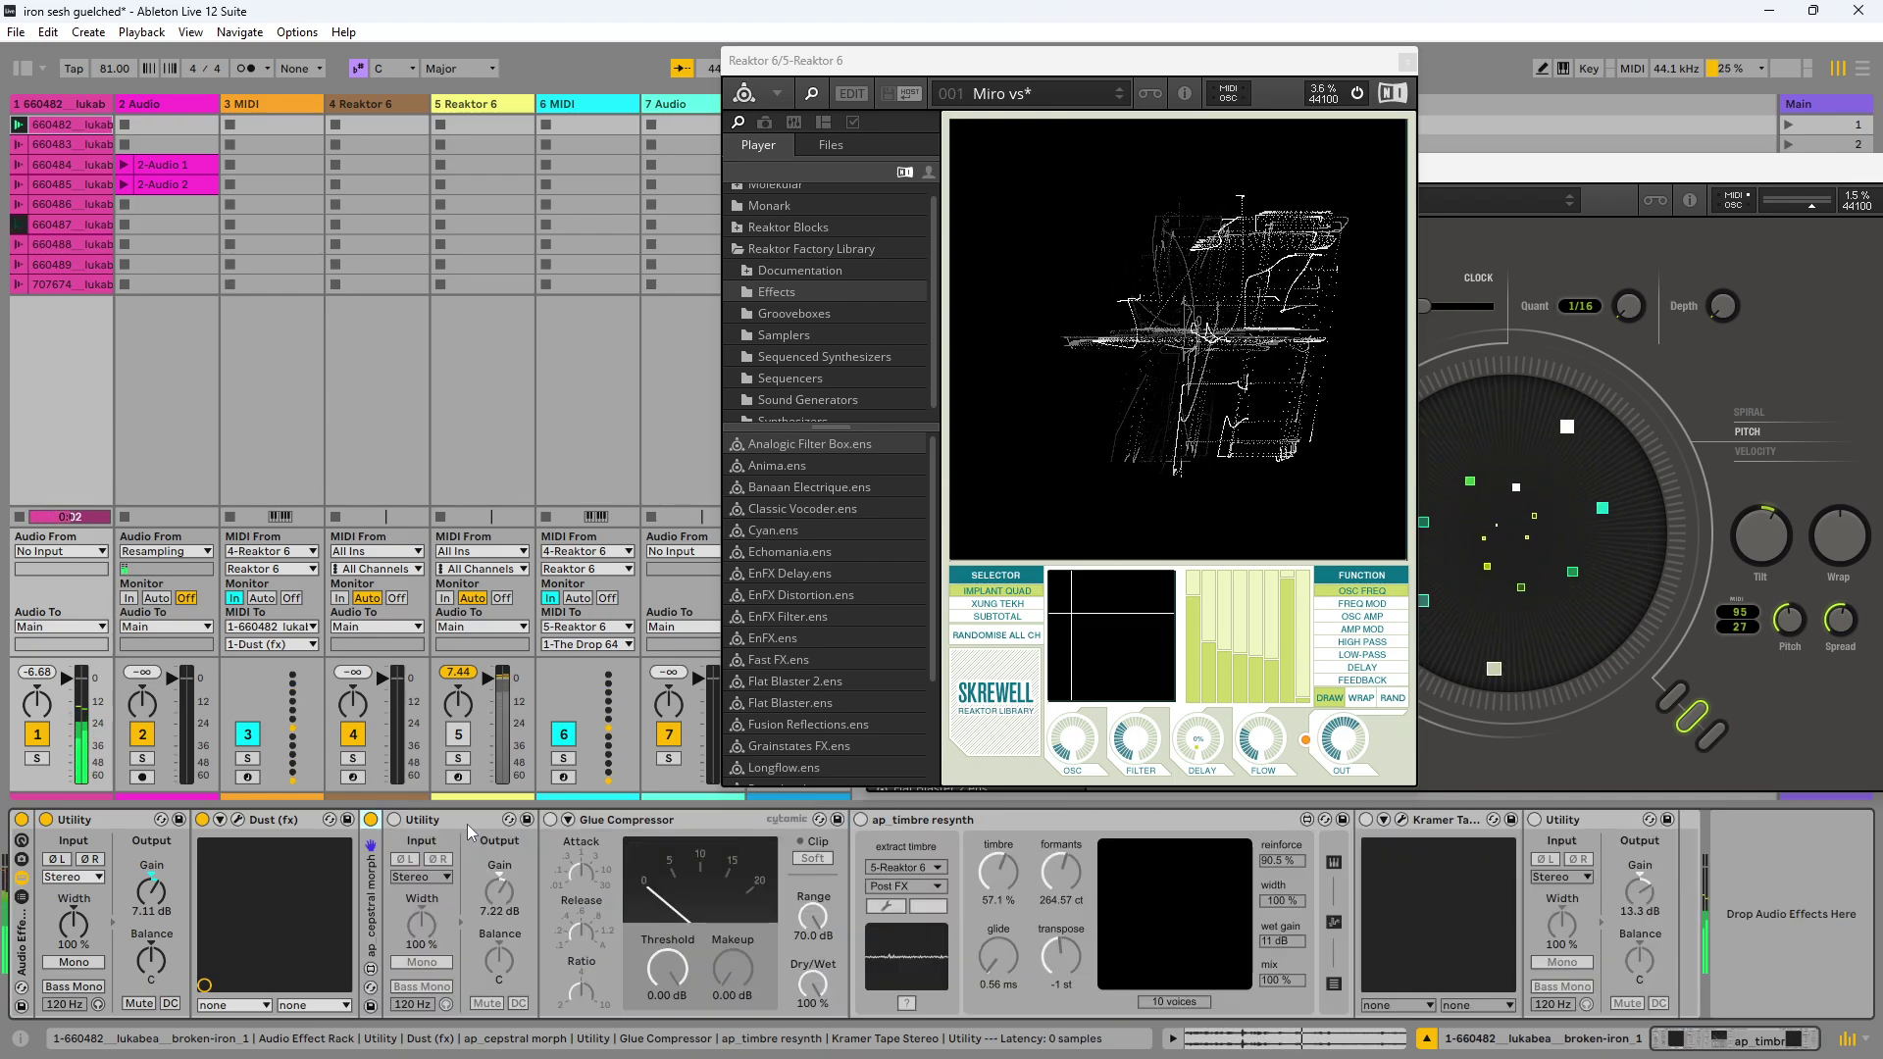
# Step: Unfold ap_cepstral morph to view its FFT size options, fold it again, and activate the Utility and Glue Compressor after it
pyautogui.doubleClick(371, 894)
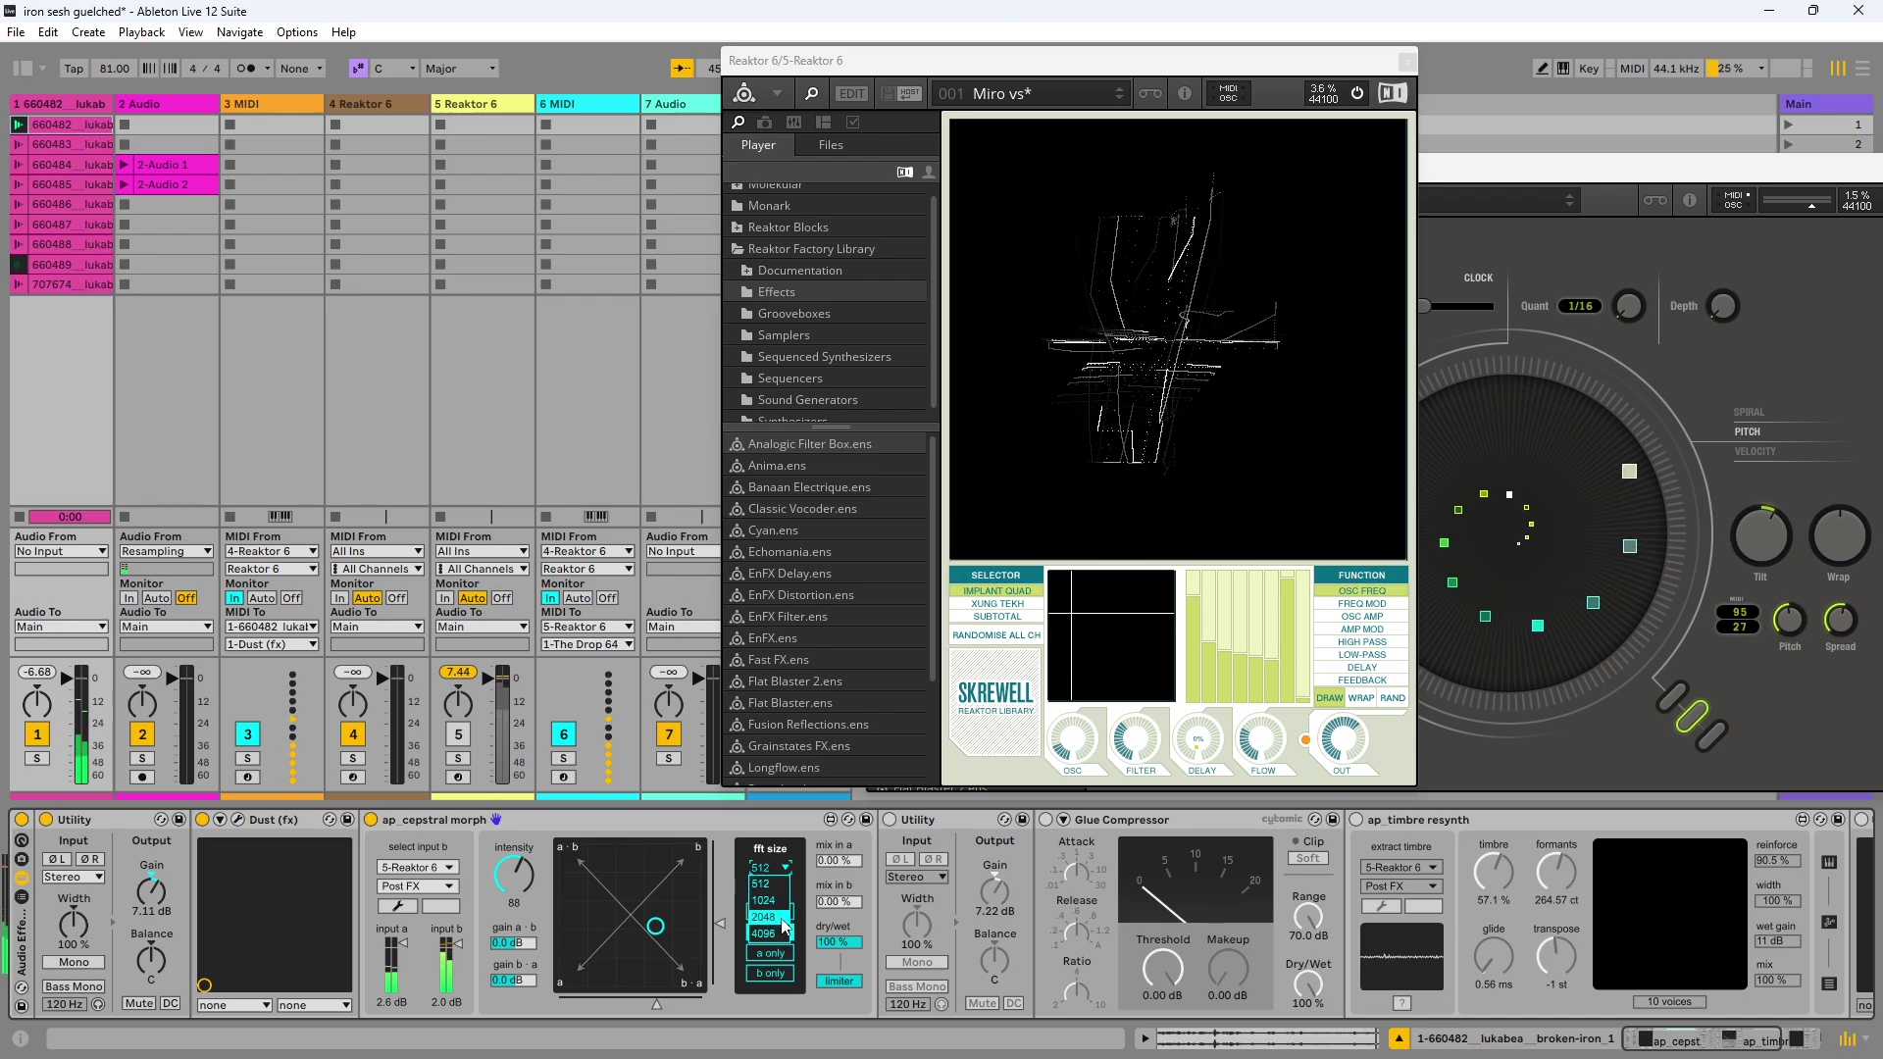
pyautogui.doubleClick(618, 818)
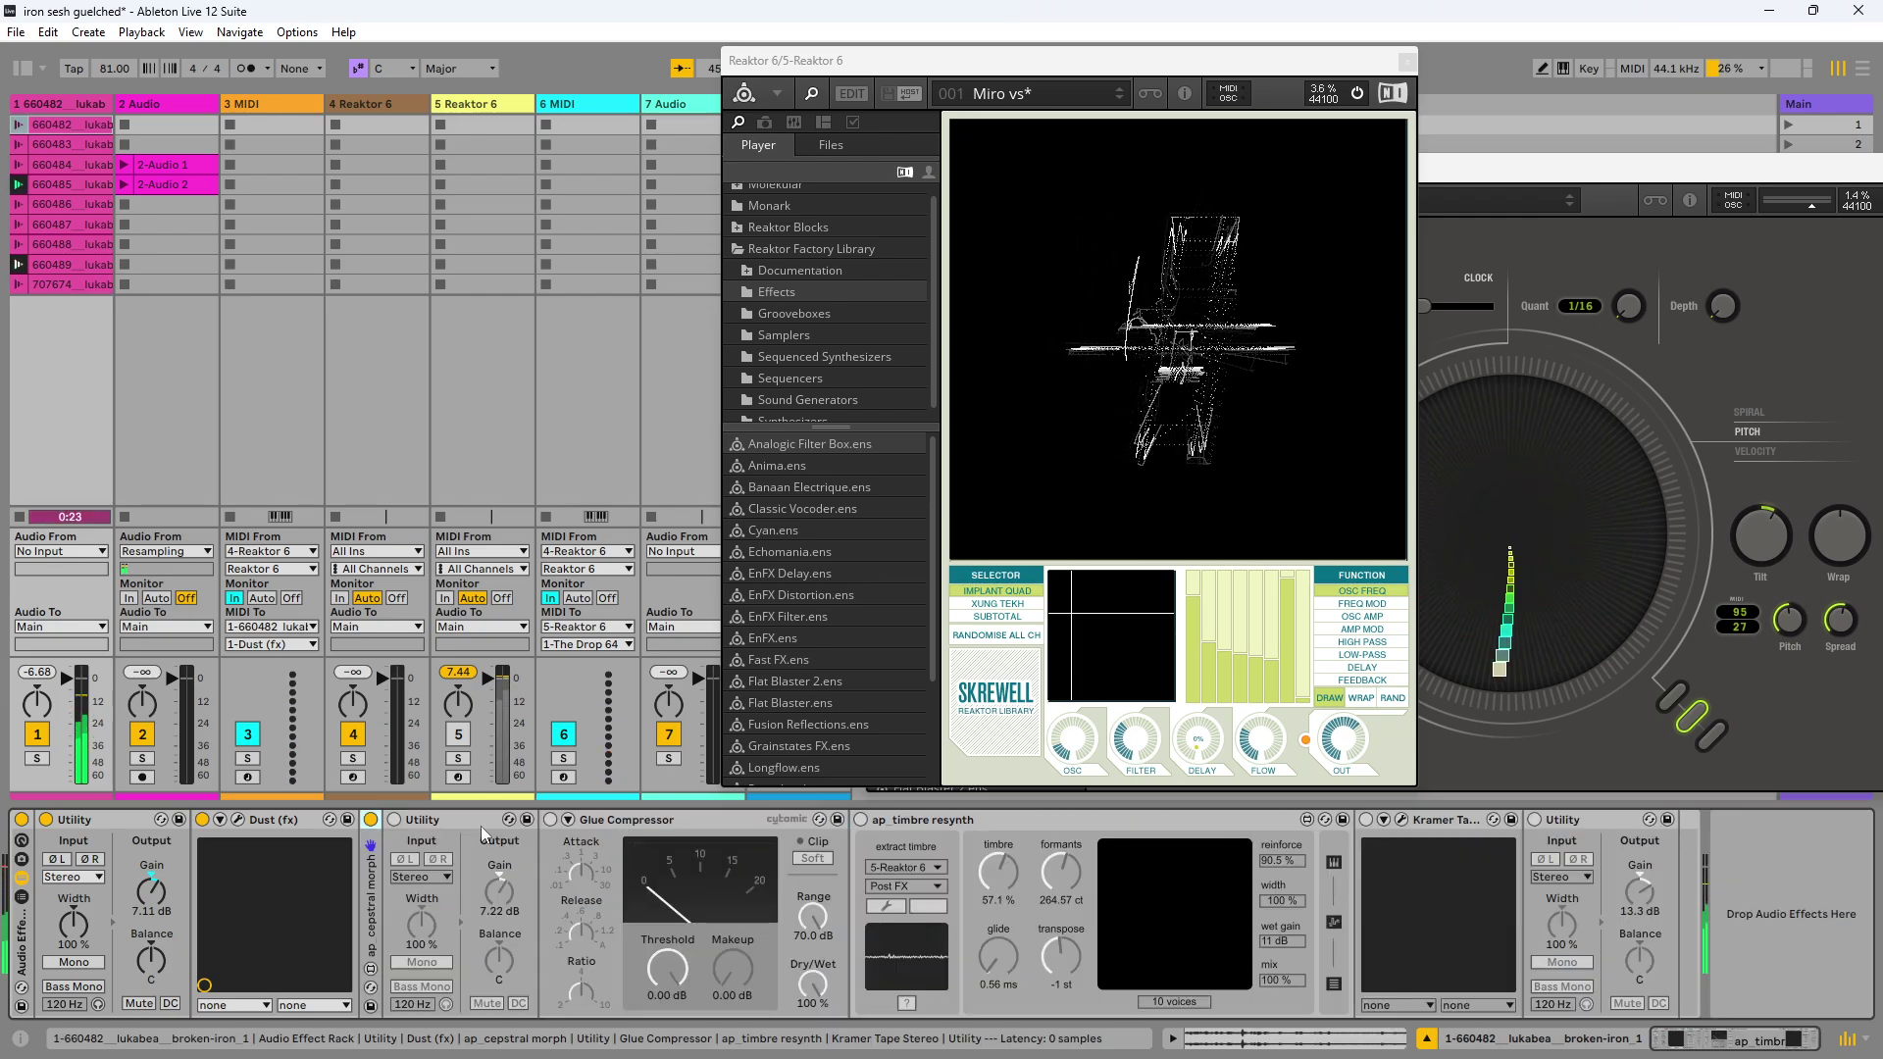
pyautogui.click(395, 820)
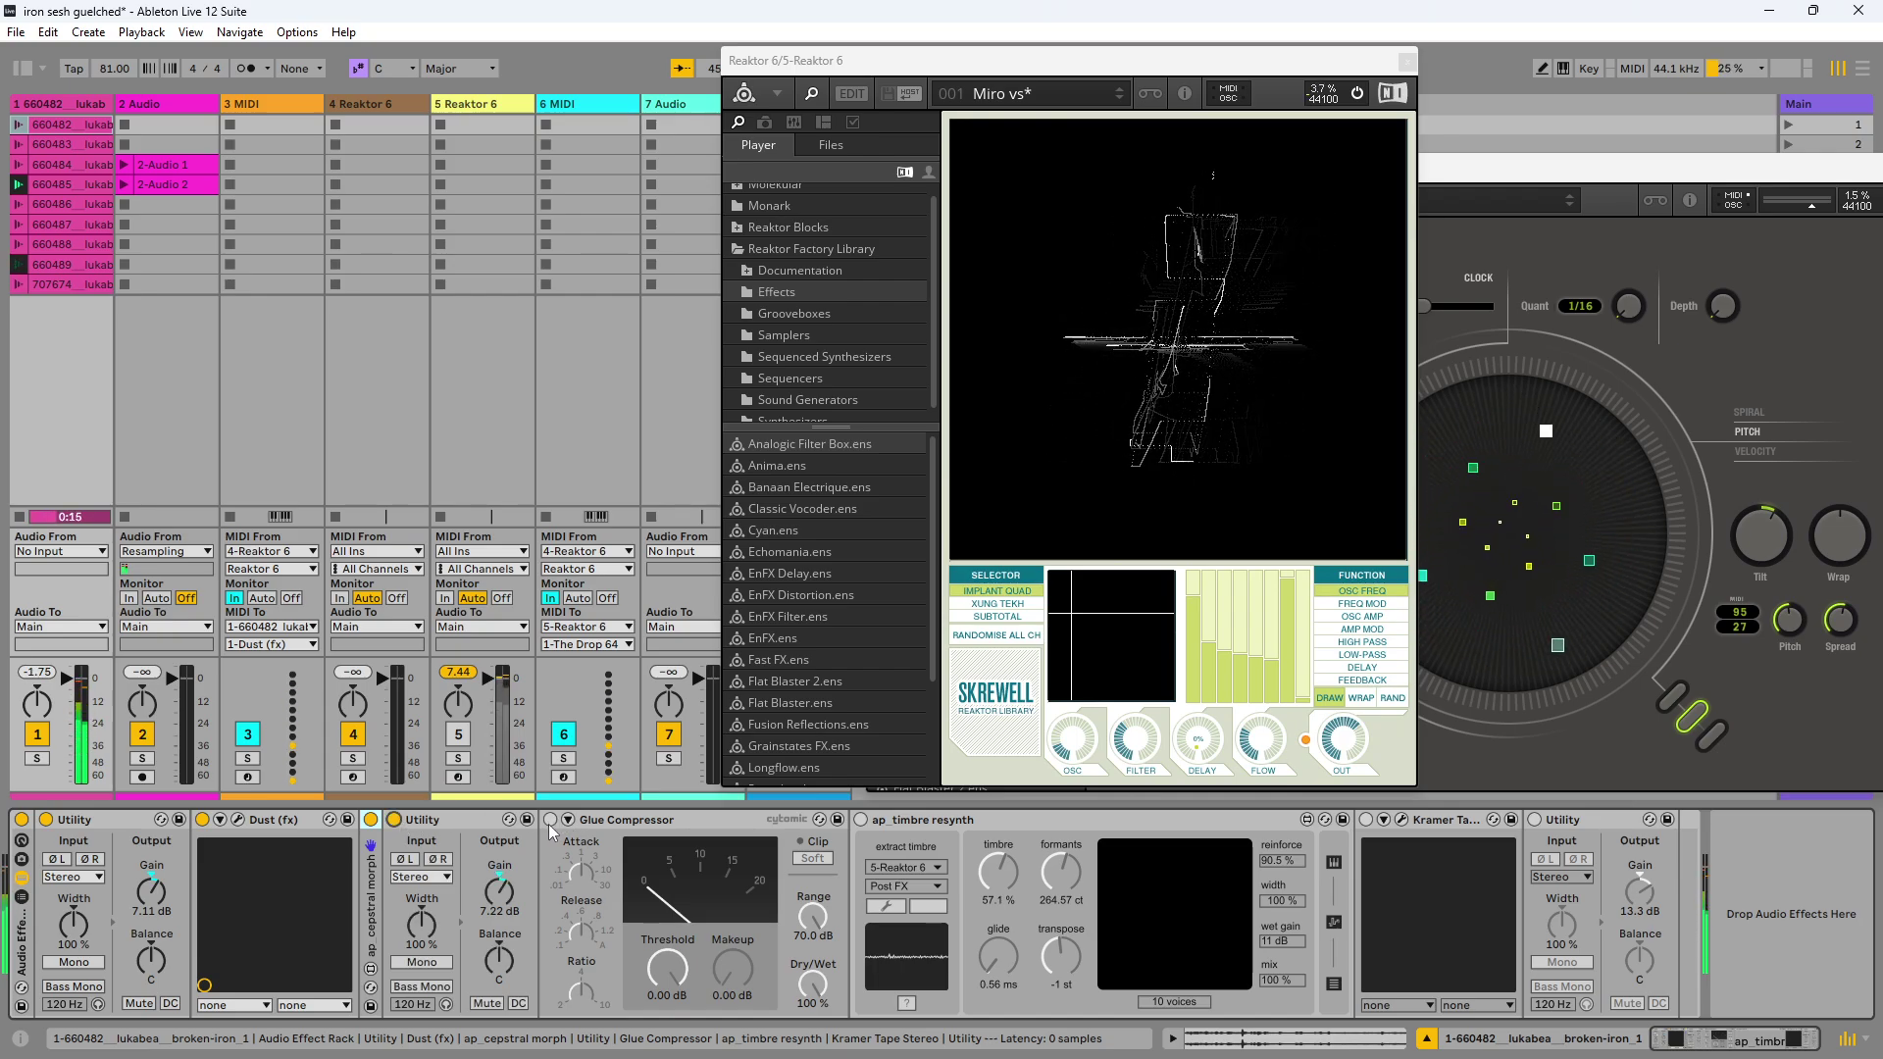
pyautogui.click(550, 822)
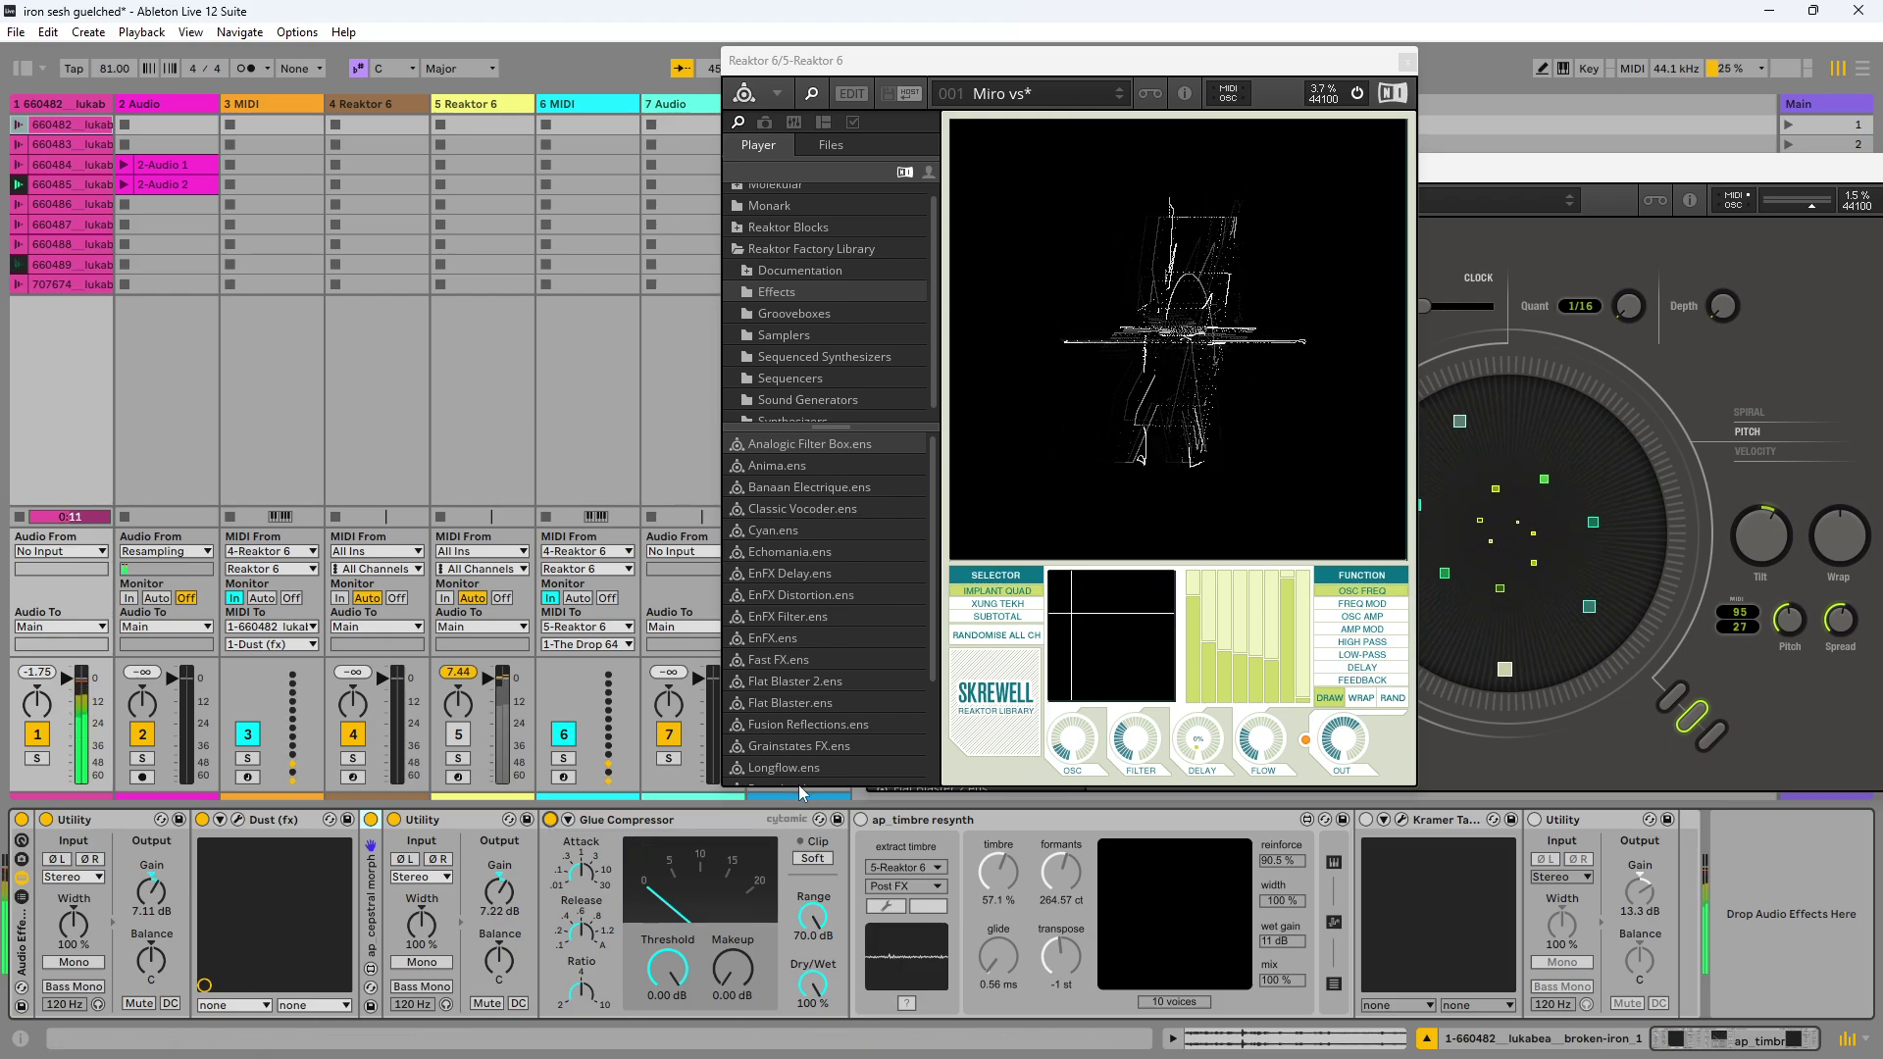
# Step: Lower Skrewell's Flow, activate ap_timbre resynth on track 1, and raise Flow again to hear the device
pyautogui.click(1261, 741)
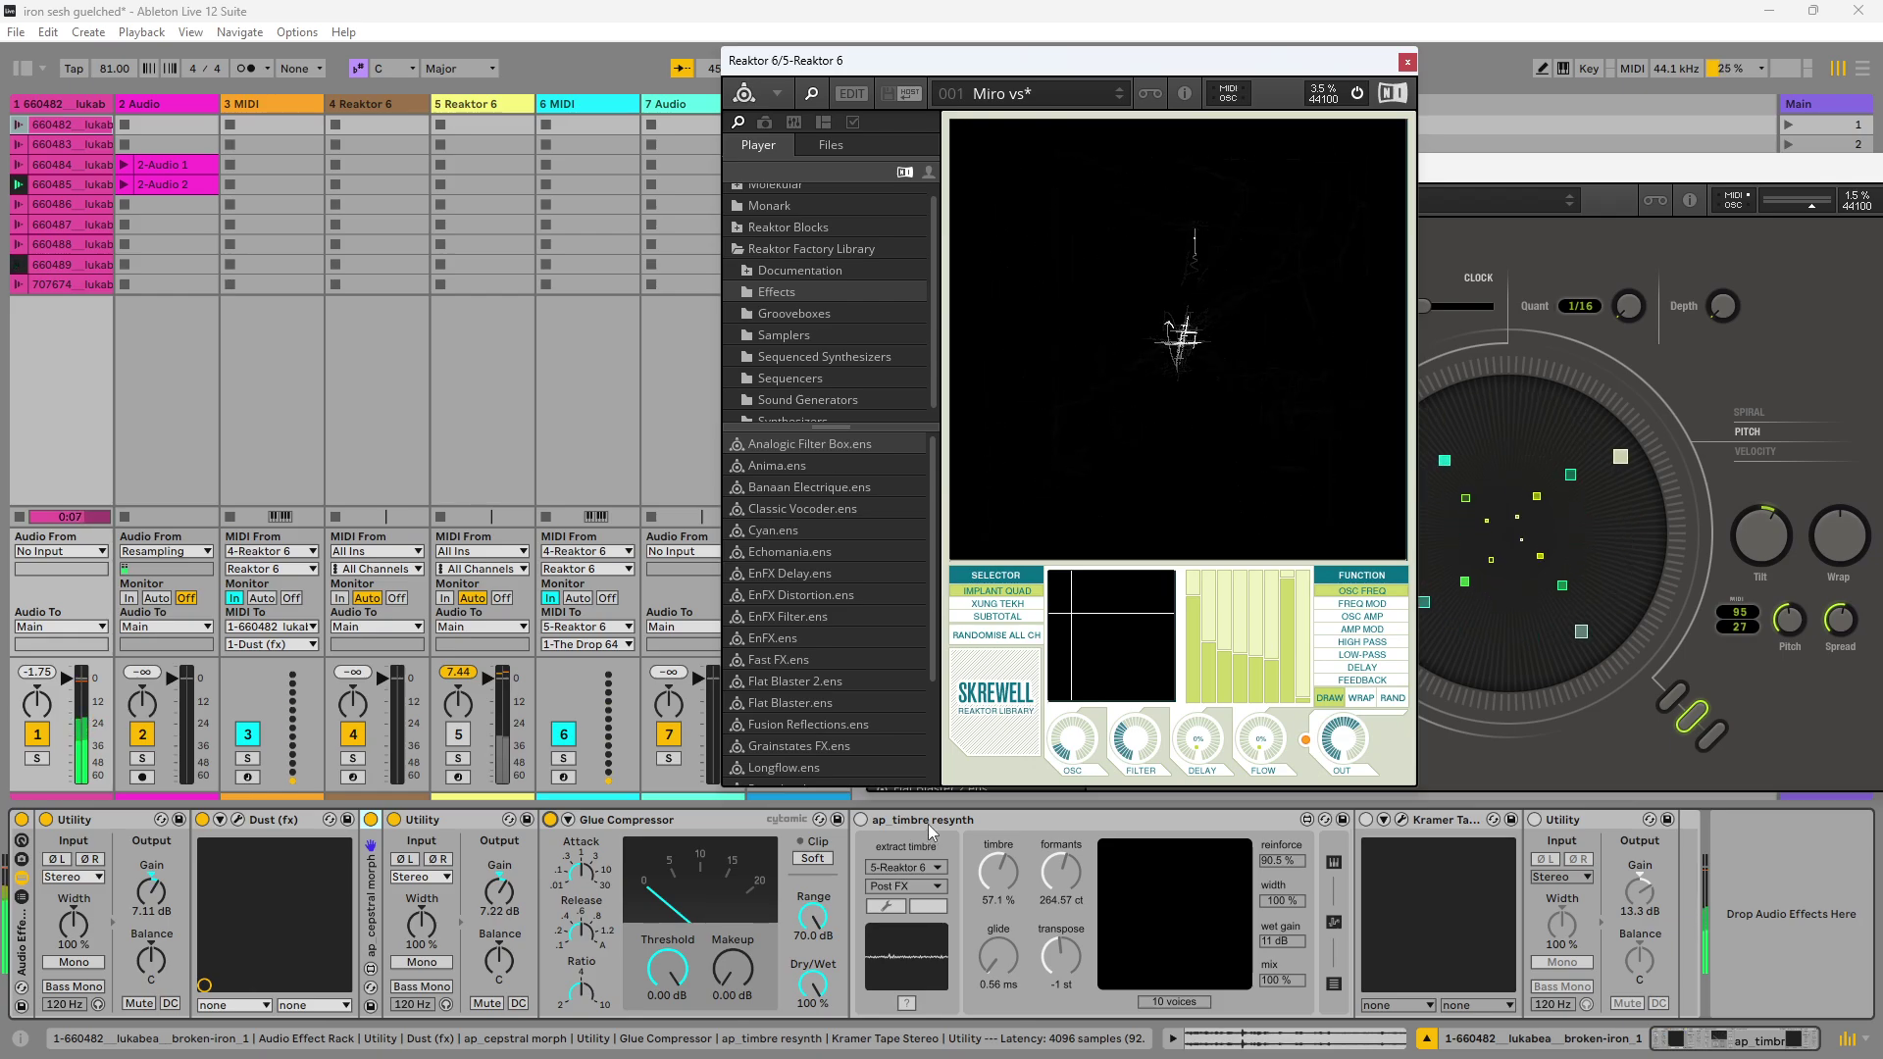
pyautogui.click(860, 819)
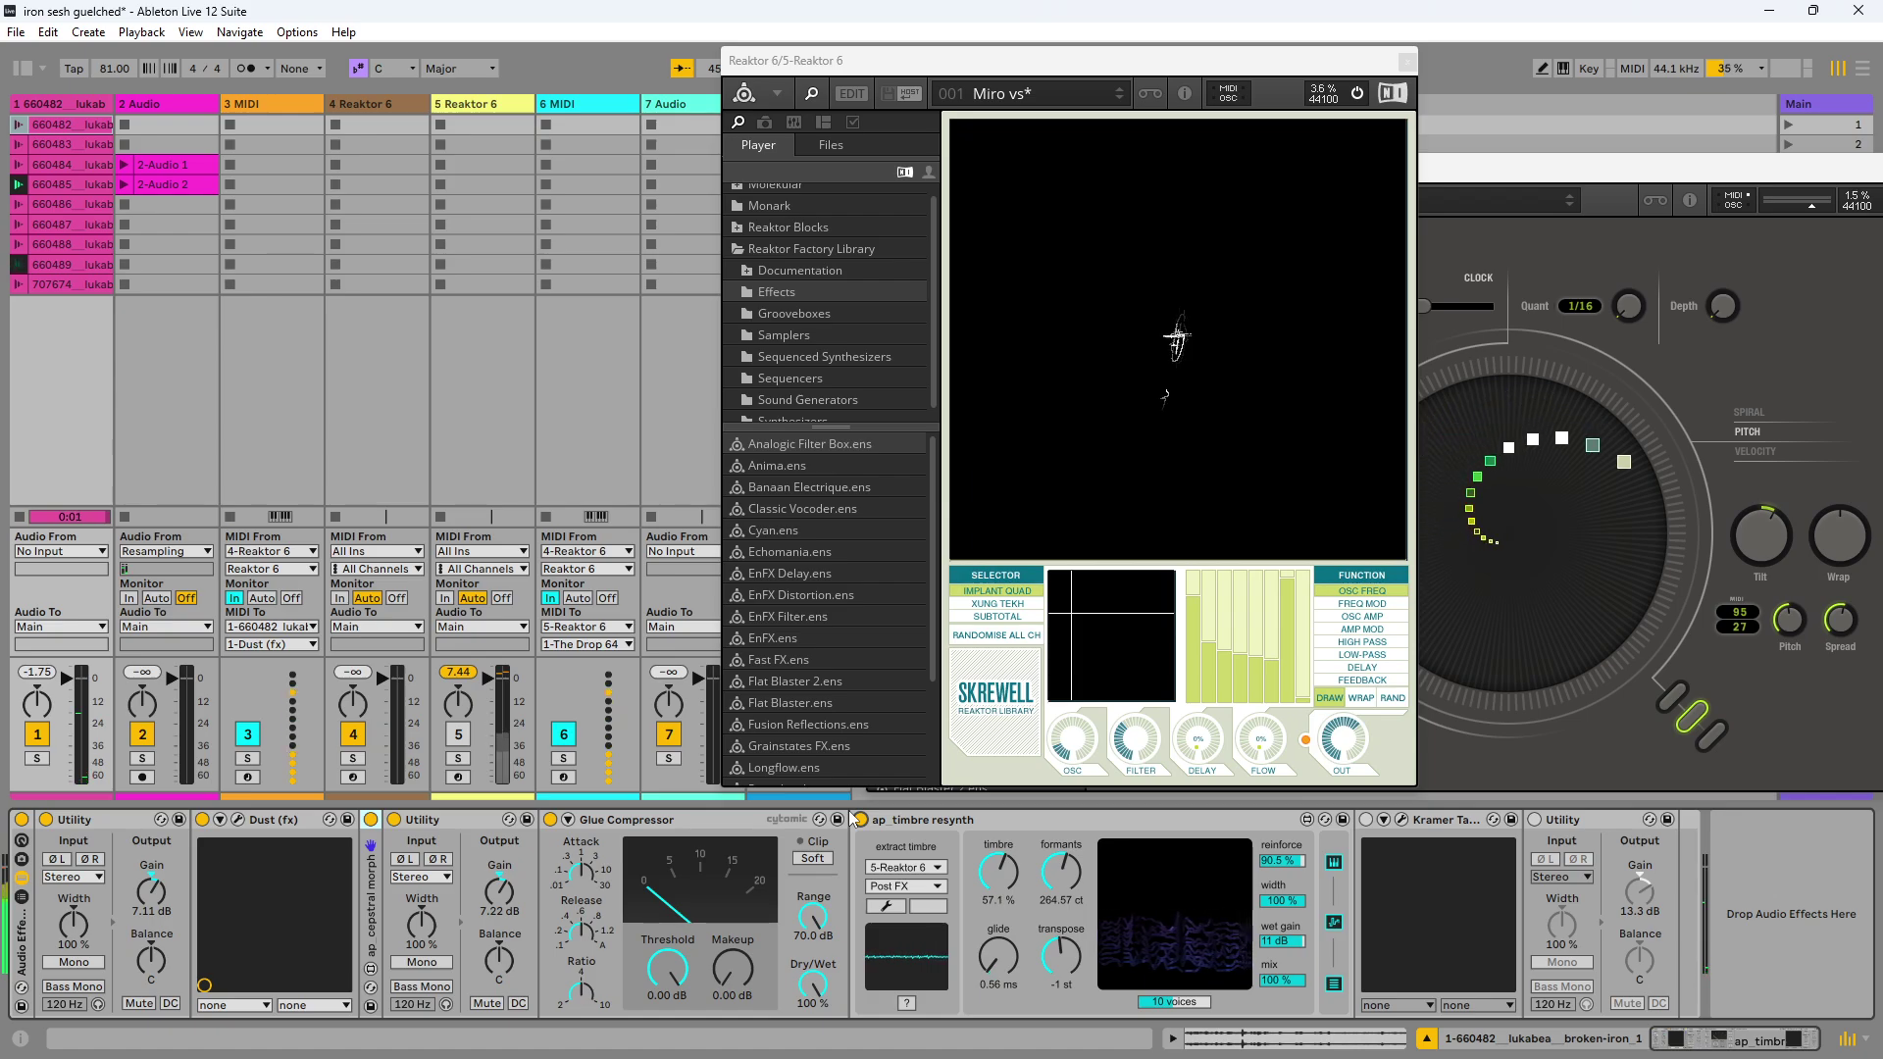
pyautogui.click(1267, 684)
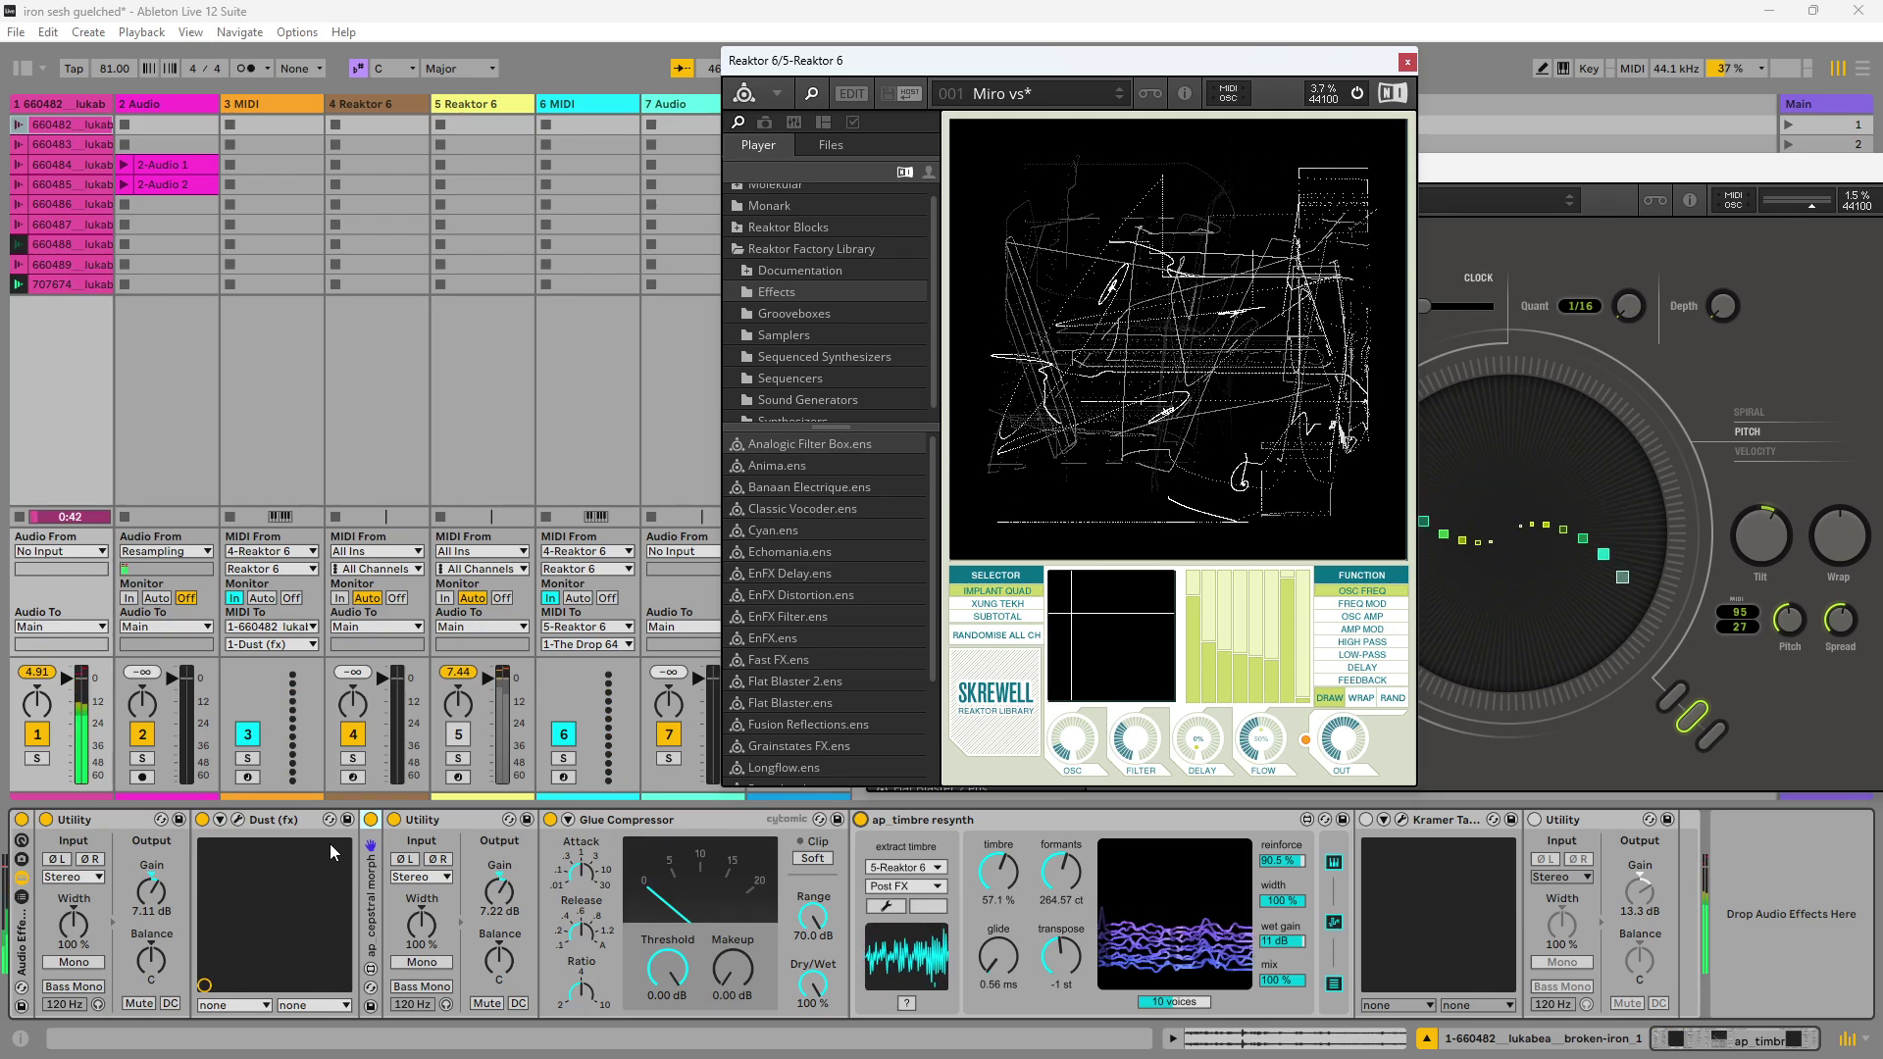
# Step: Unfold ap_cepstral morph and show the Color Transfer devices from the Max4Live folder in the browser
pyautogui.doubleClick(373, 904)
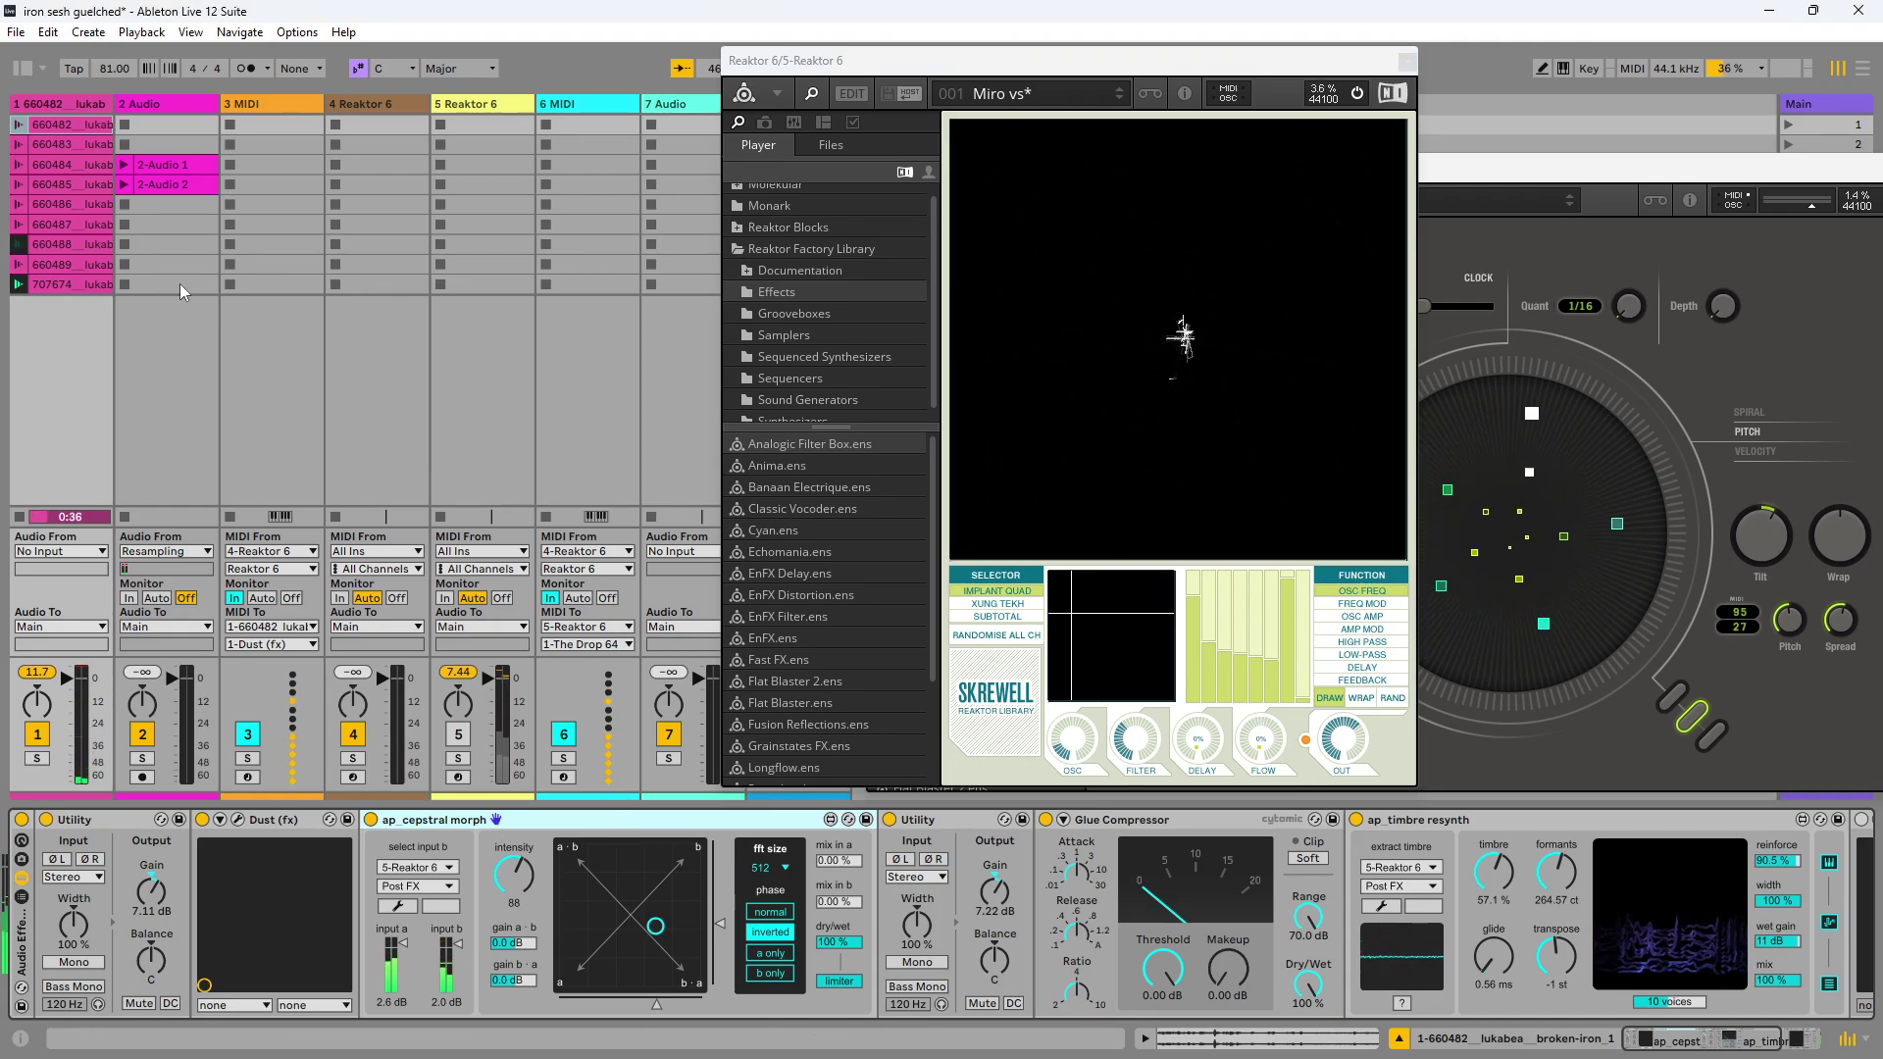
pyautogui.click(22, 70)
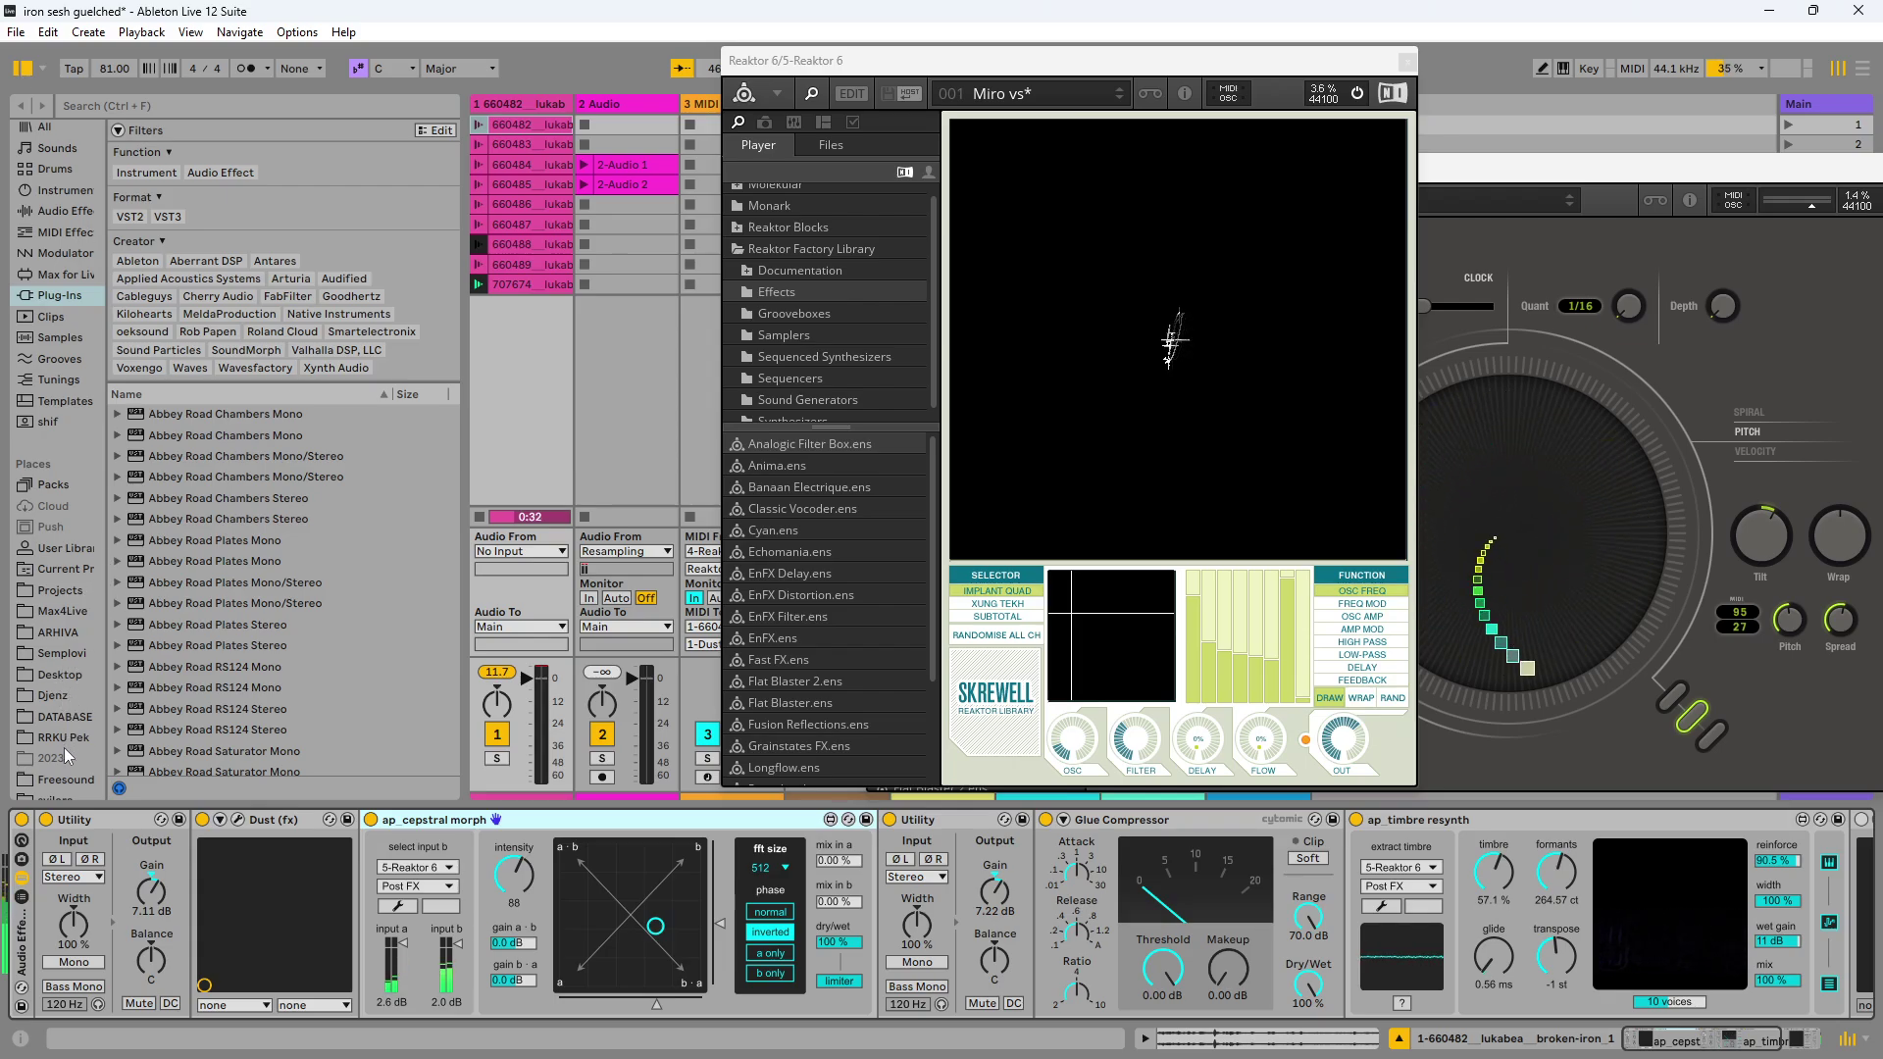
pyautogui.scroll(-2, 61, 691)
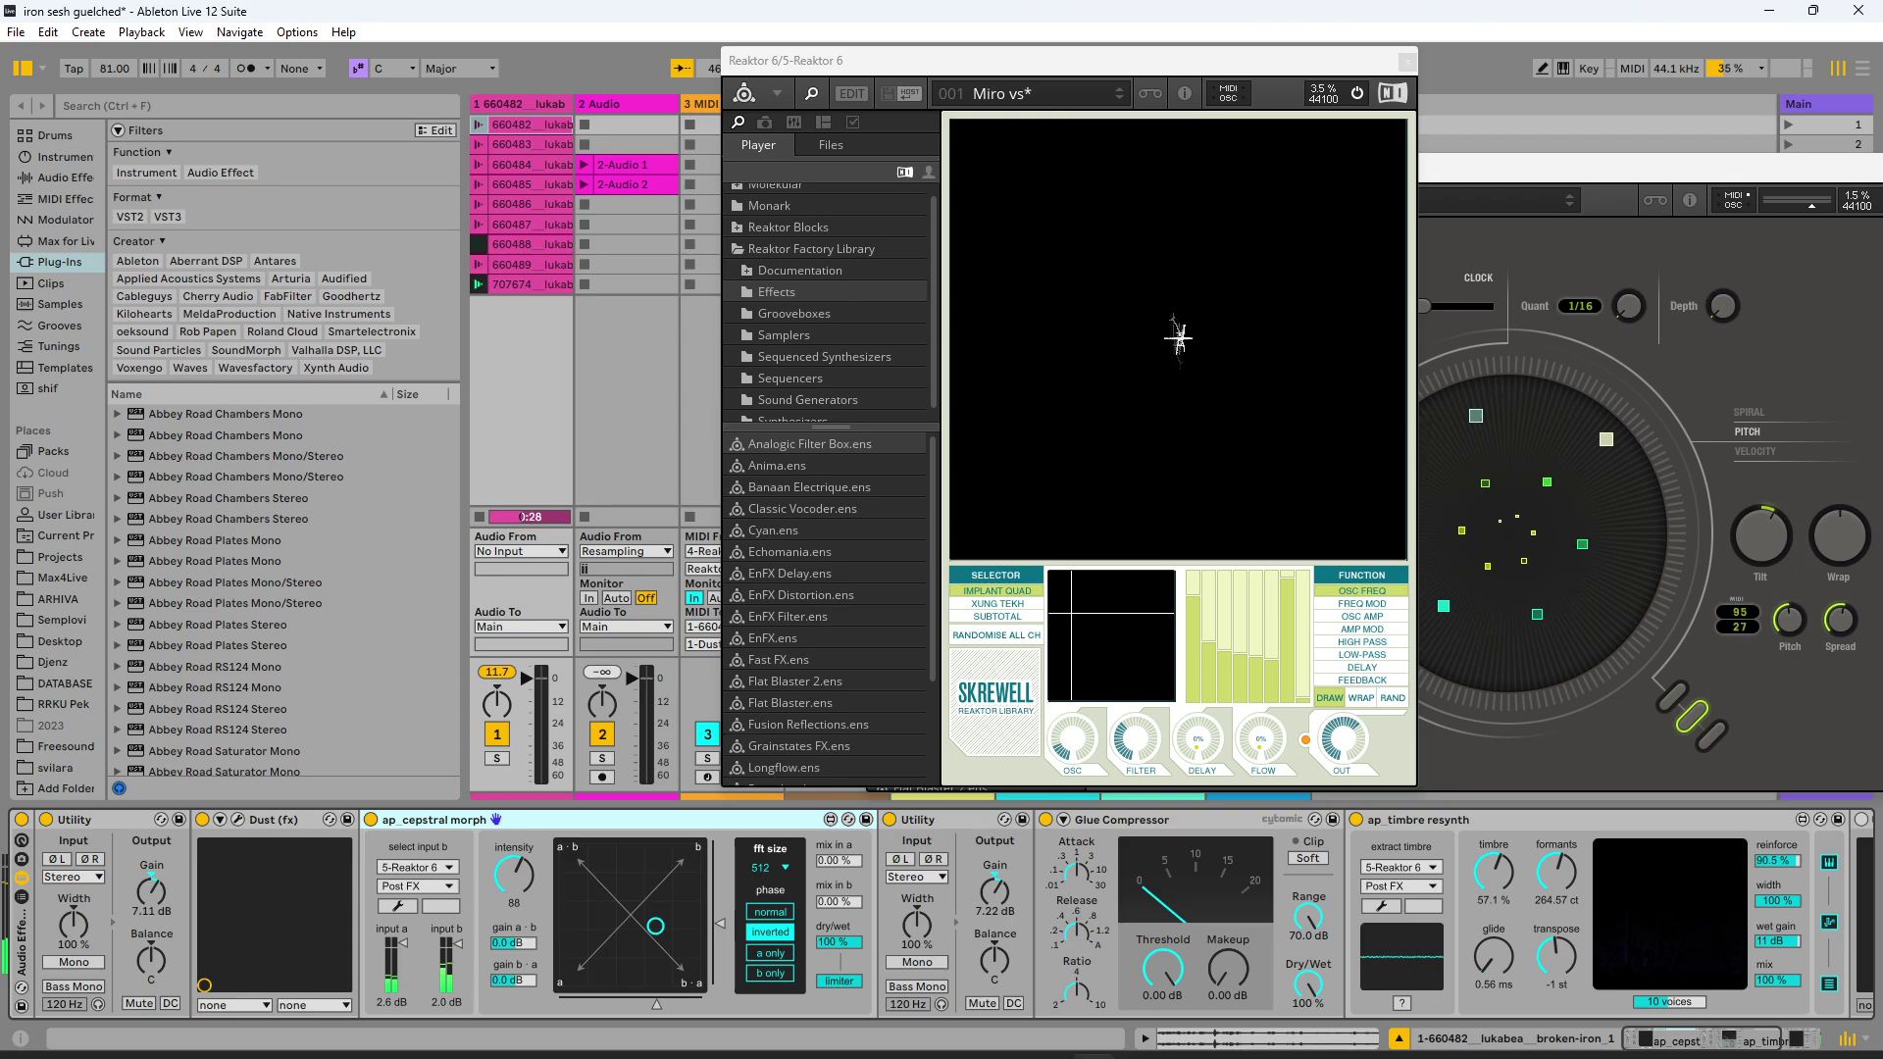
pyautogui.click(63, 581)
pyautogui.click(114, 174)
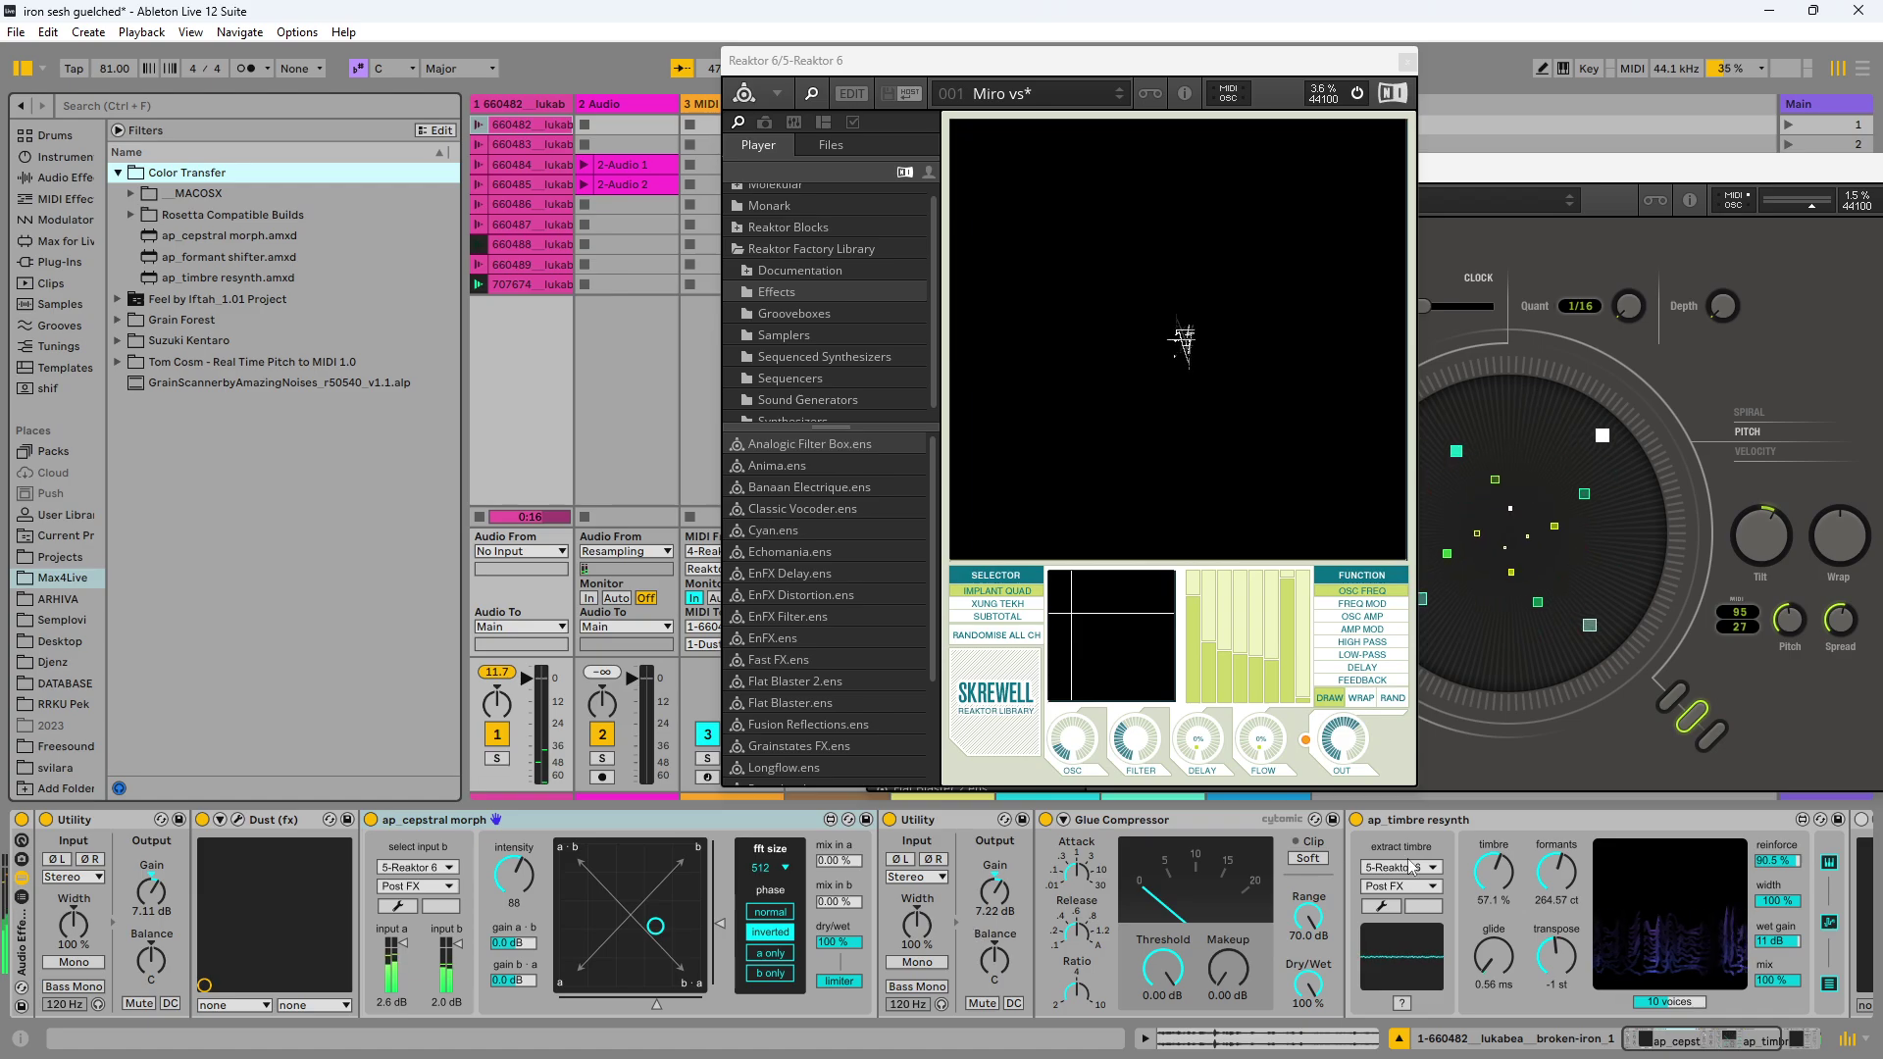
# Step: Fold ap_cepstral morph, the Glue Compressor and the Utility between them on track 1, leaving ap_timbre resynth unfolded
pyautogui.hscroll(3, 1588, 917)
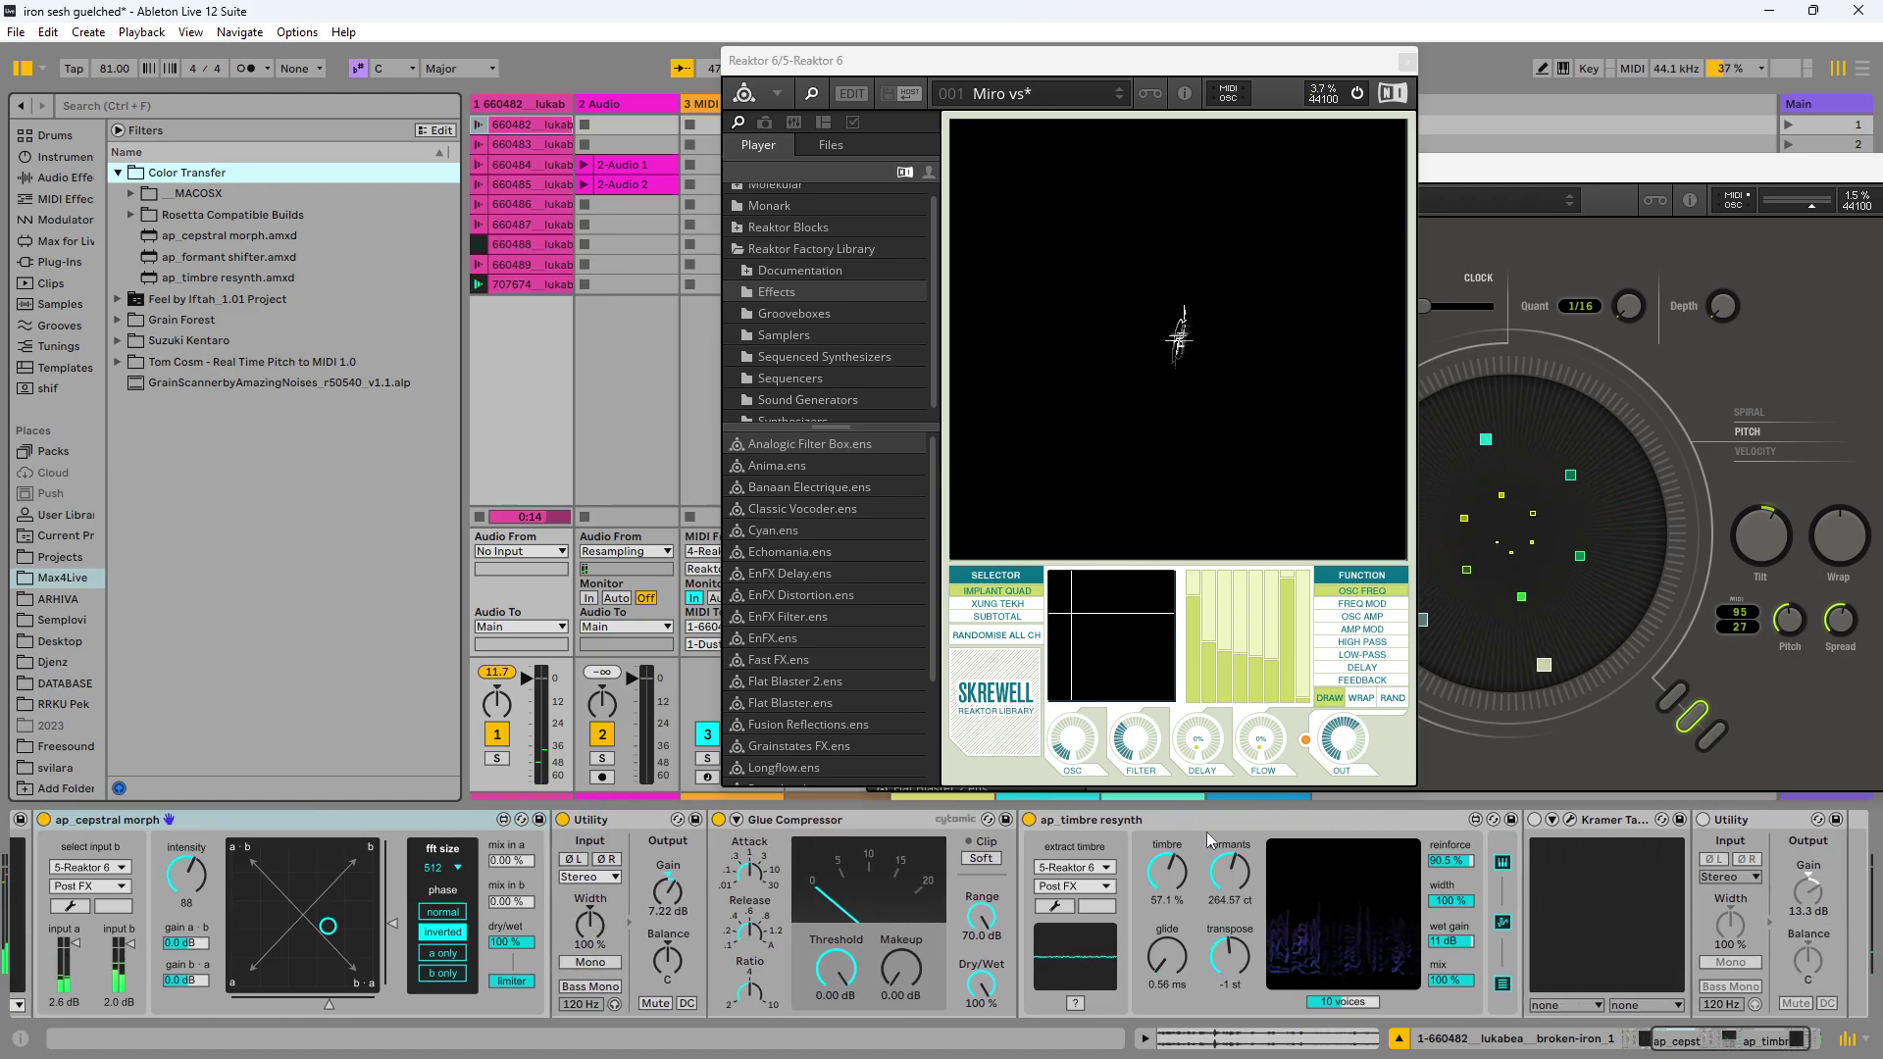
pyautogui.doubleClick(368, 816)
pyautogui.doubleClick(366, 816)
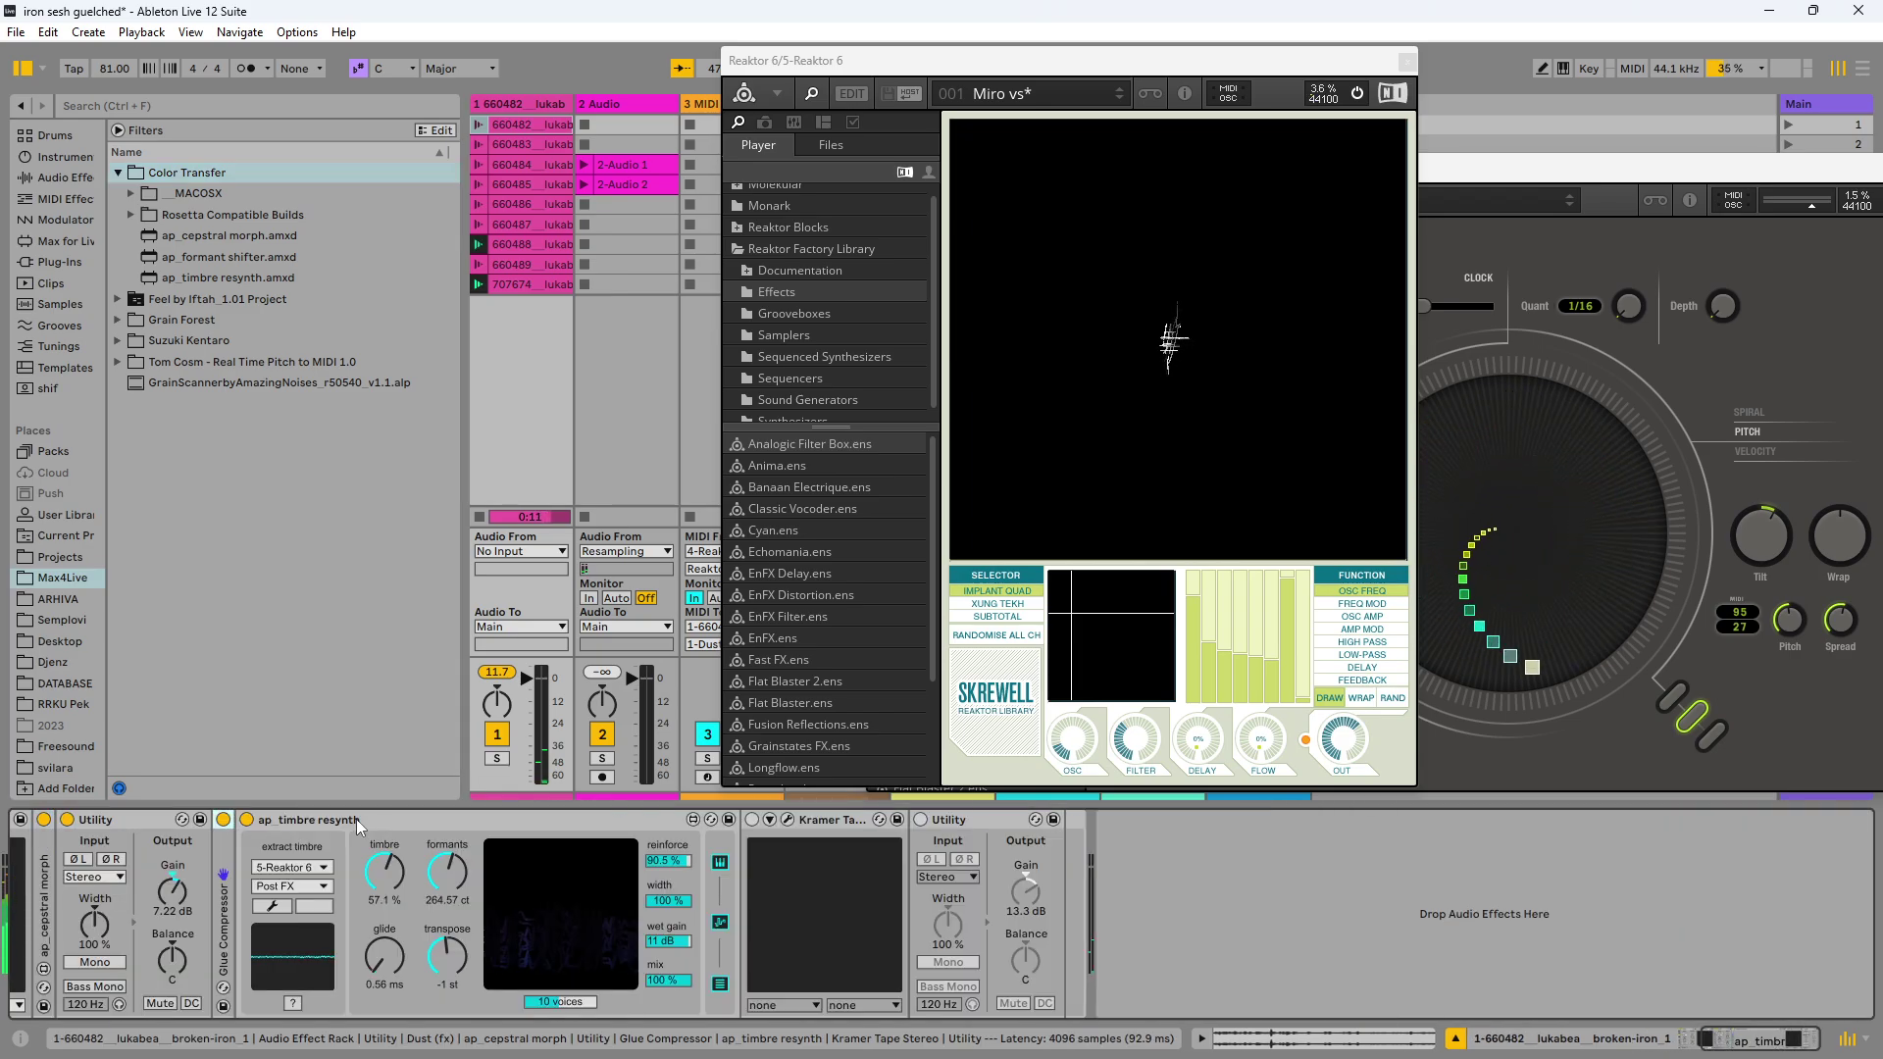
pyautogui.doubleClick(121, 819)
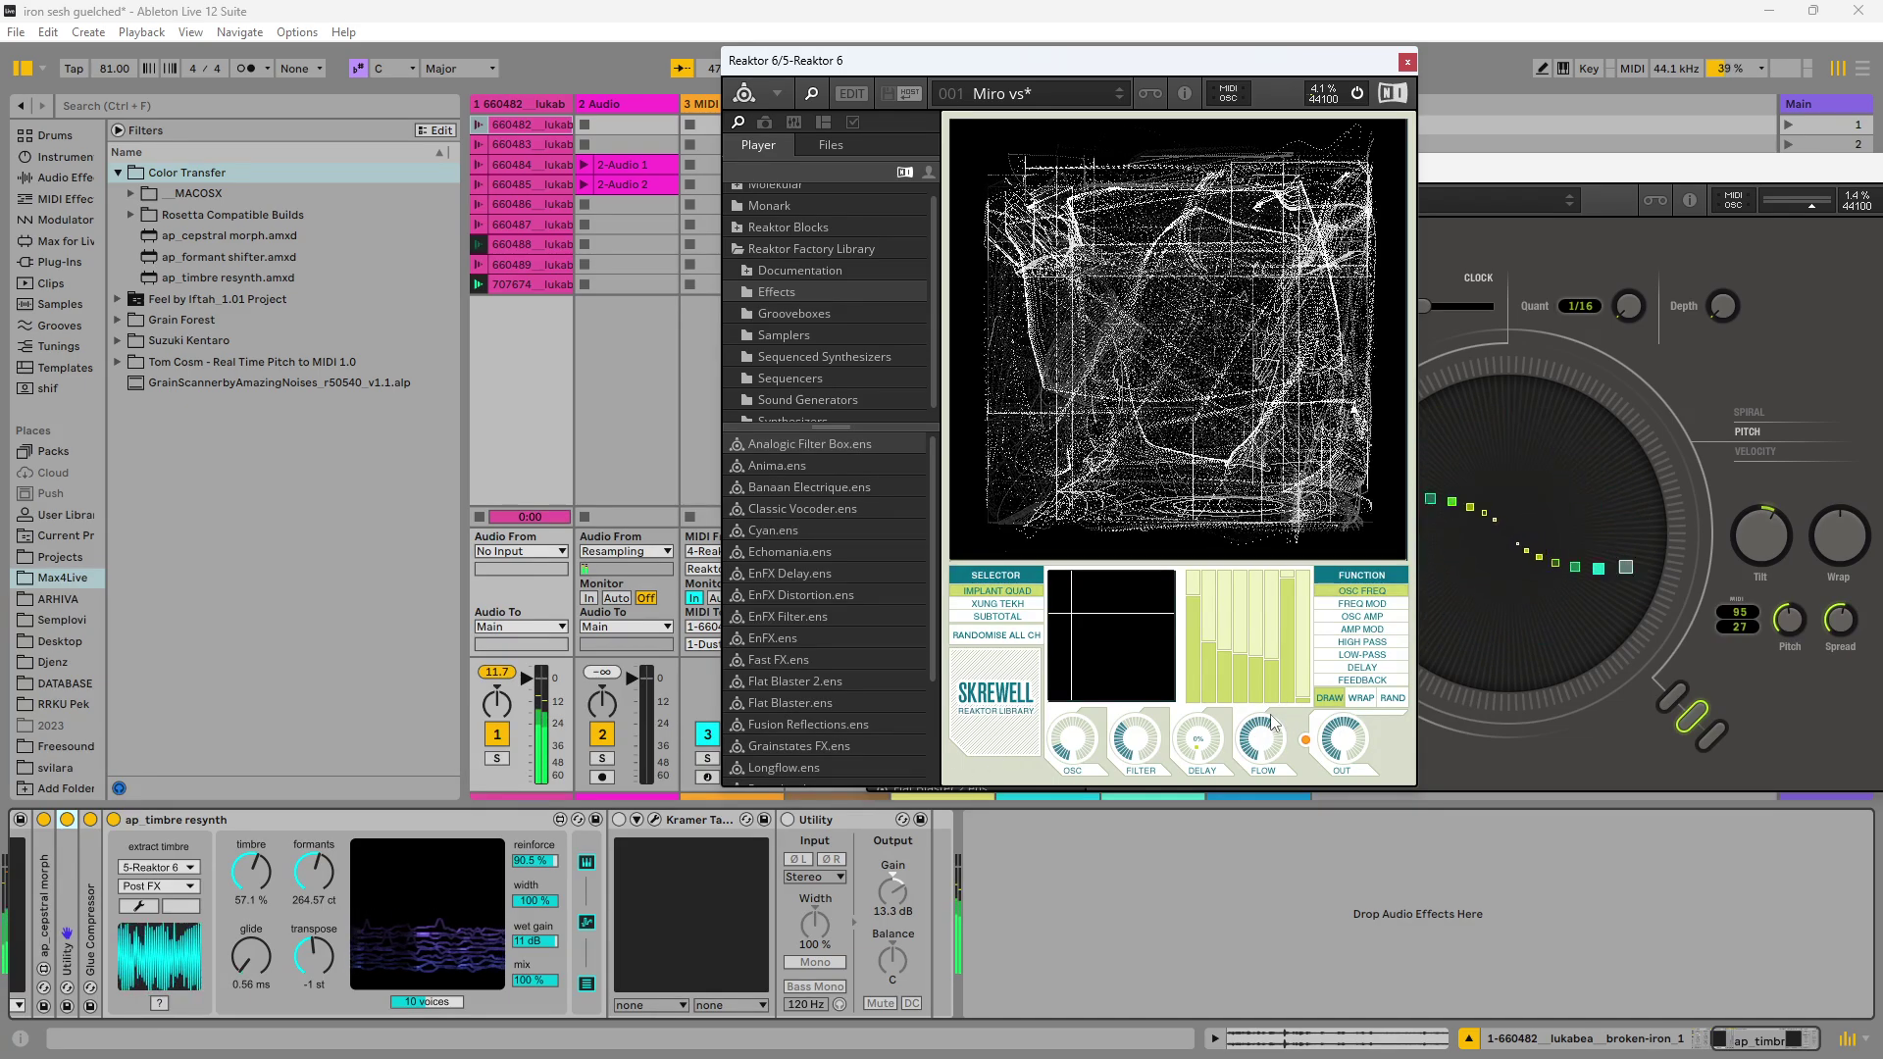
# Step: Compare track 1 with ap_timbre resynth bypassed and active, leave the device on, and lower Skrewell's Flow
pyautogui.click(115, 822)
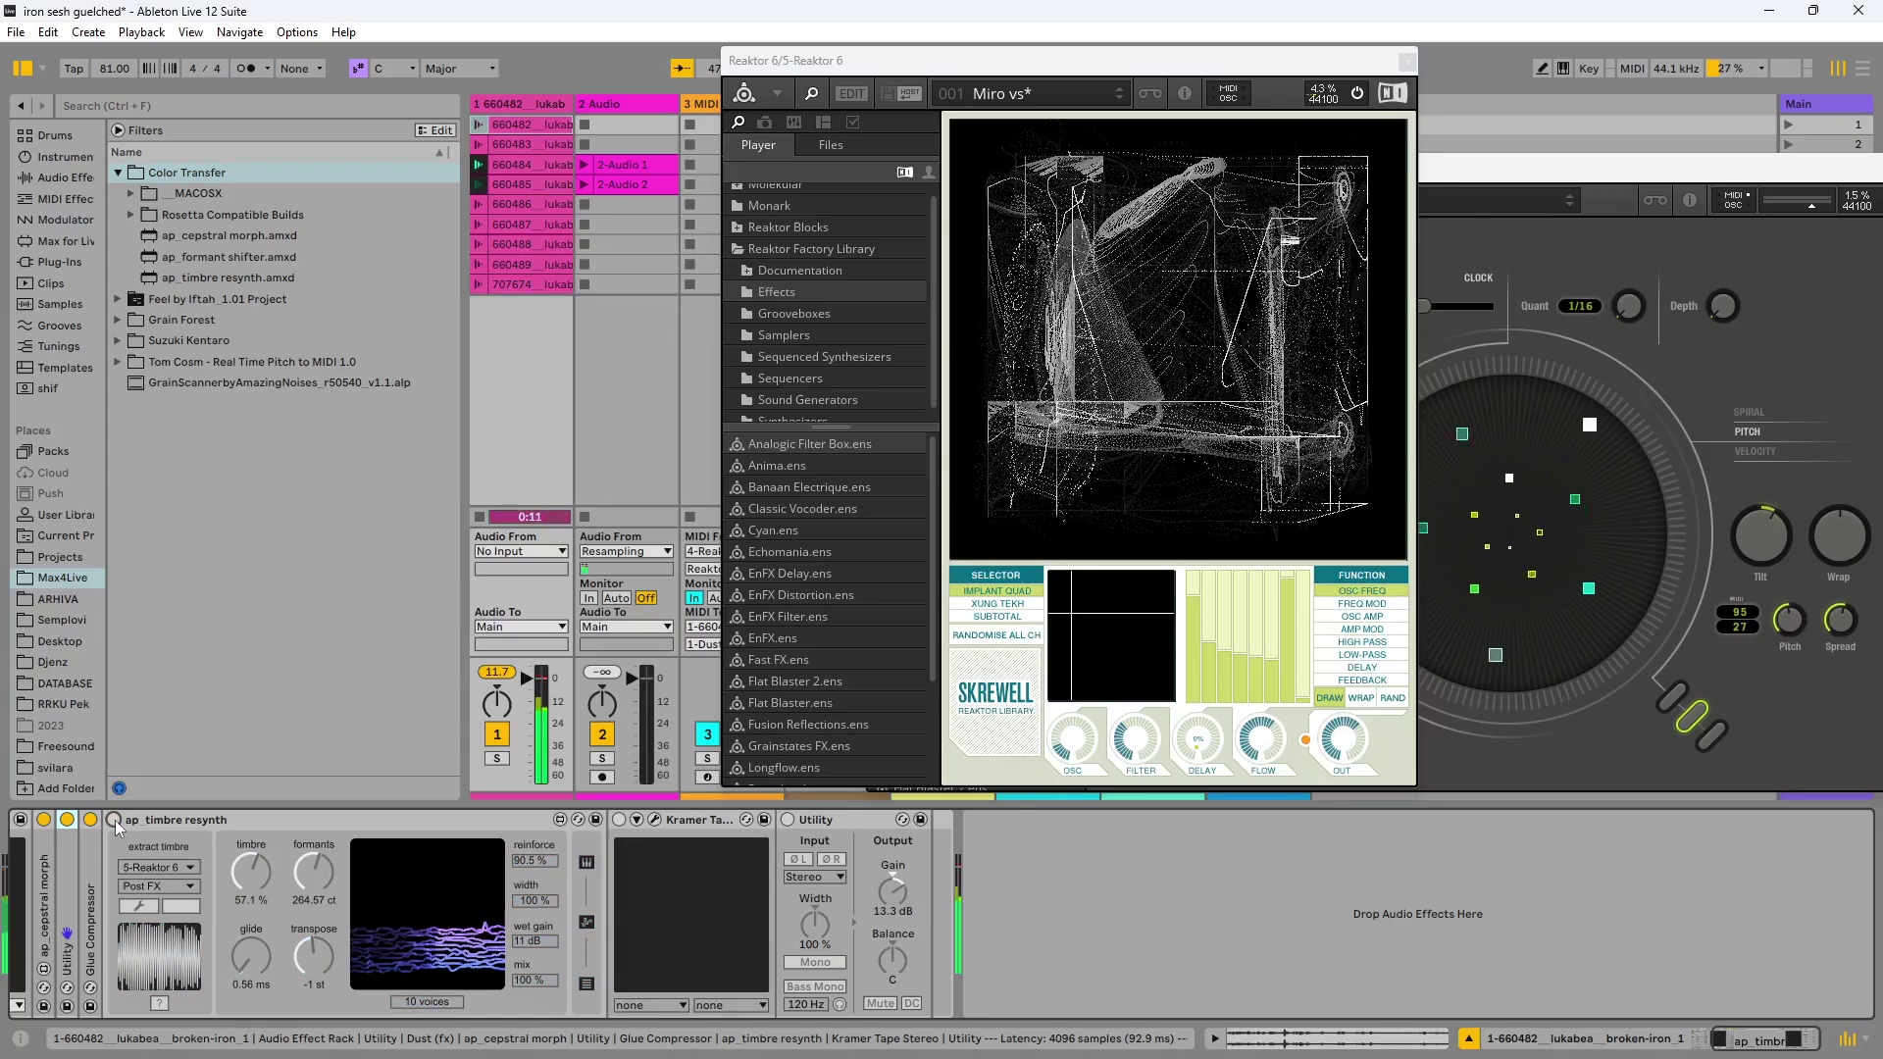
pyautogui.click(114, 822)
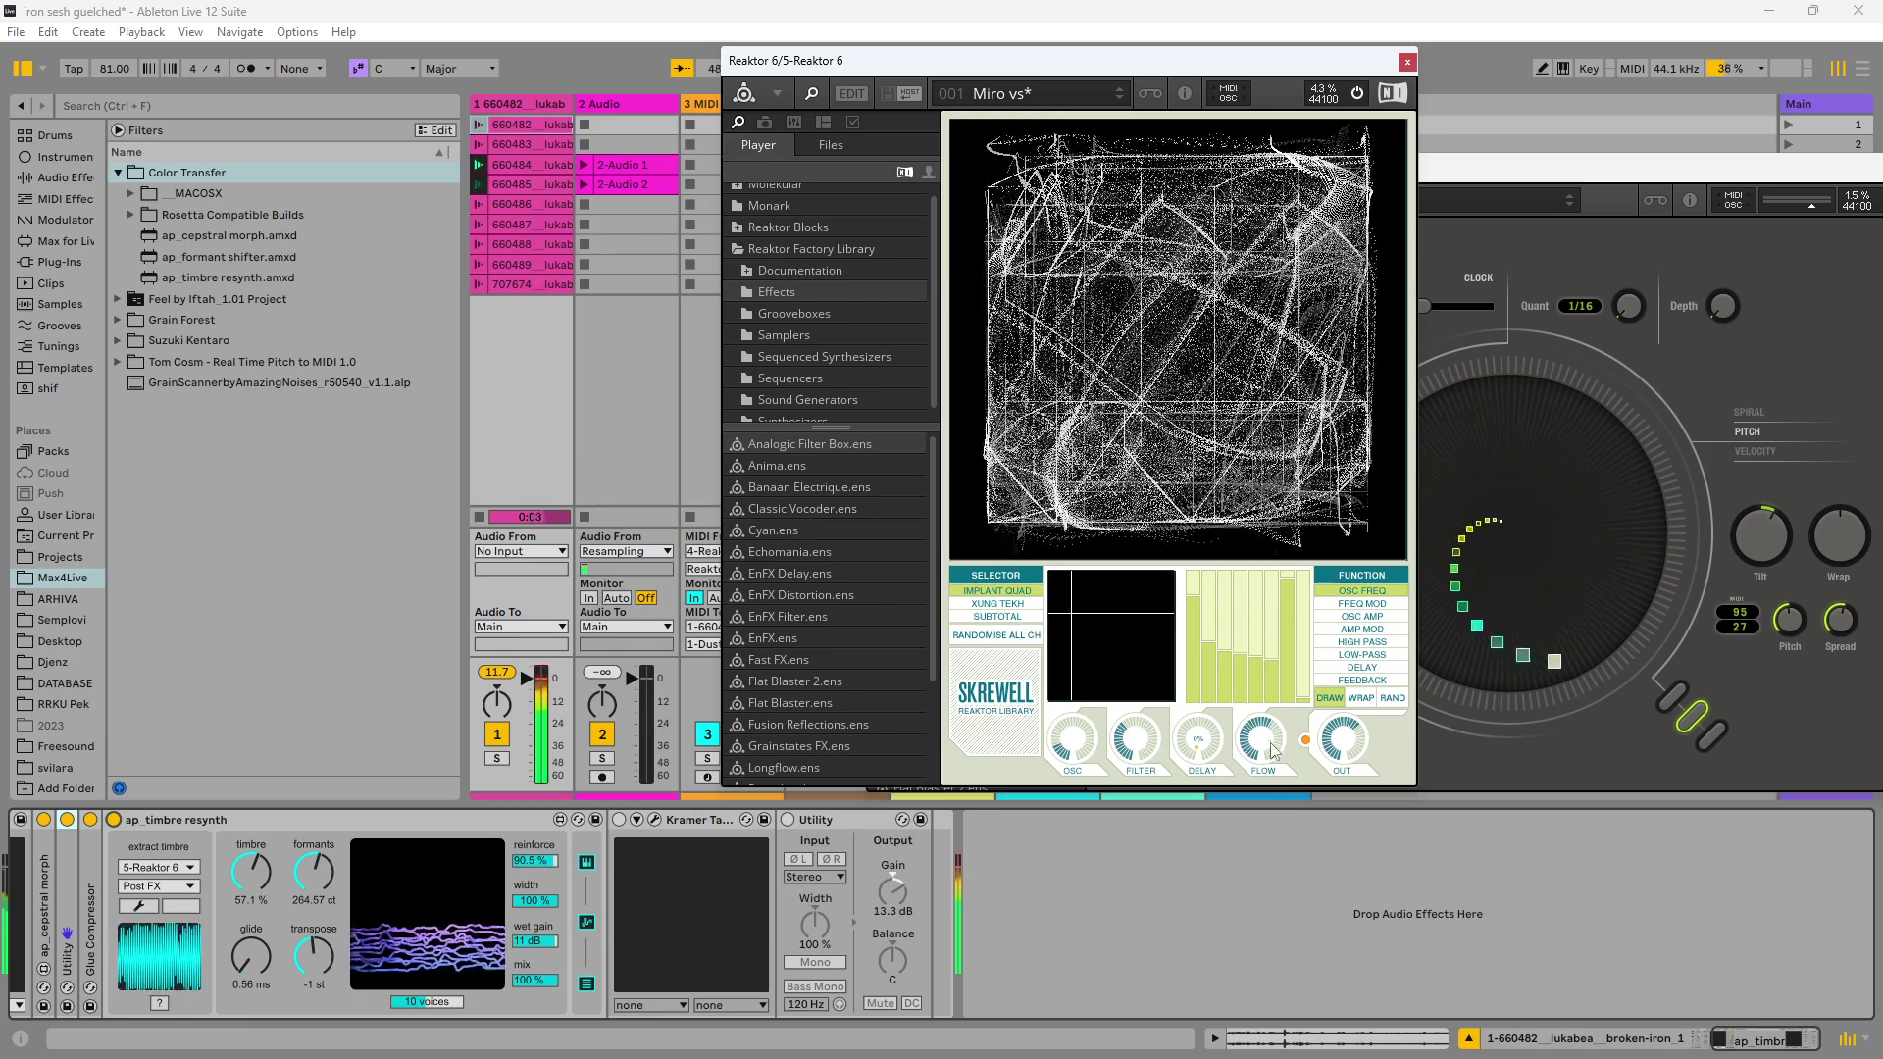
pyautogui.moveTo(1272, 754); pyautogui.dragTo(1263, 851)
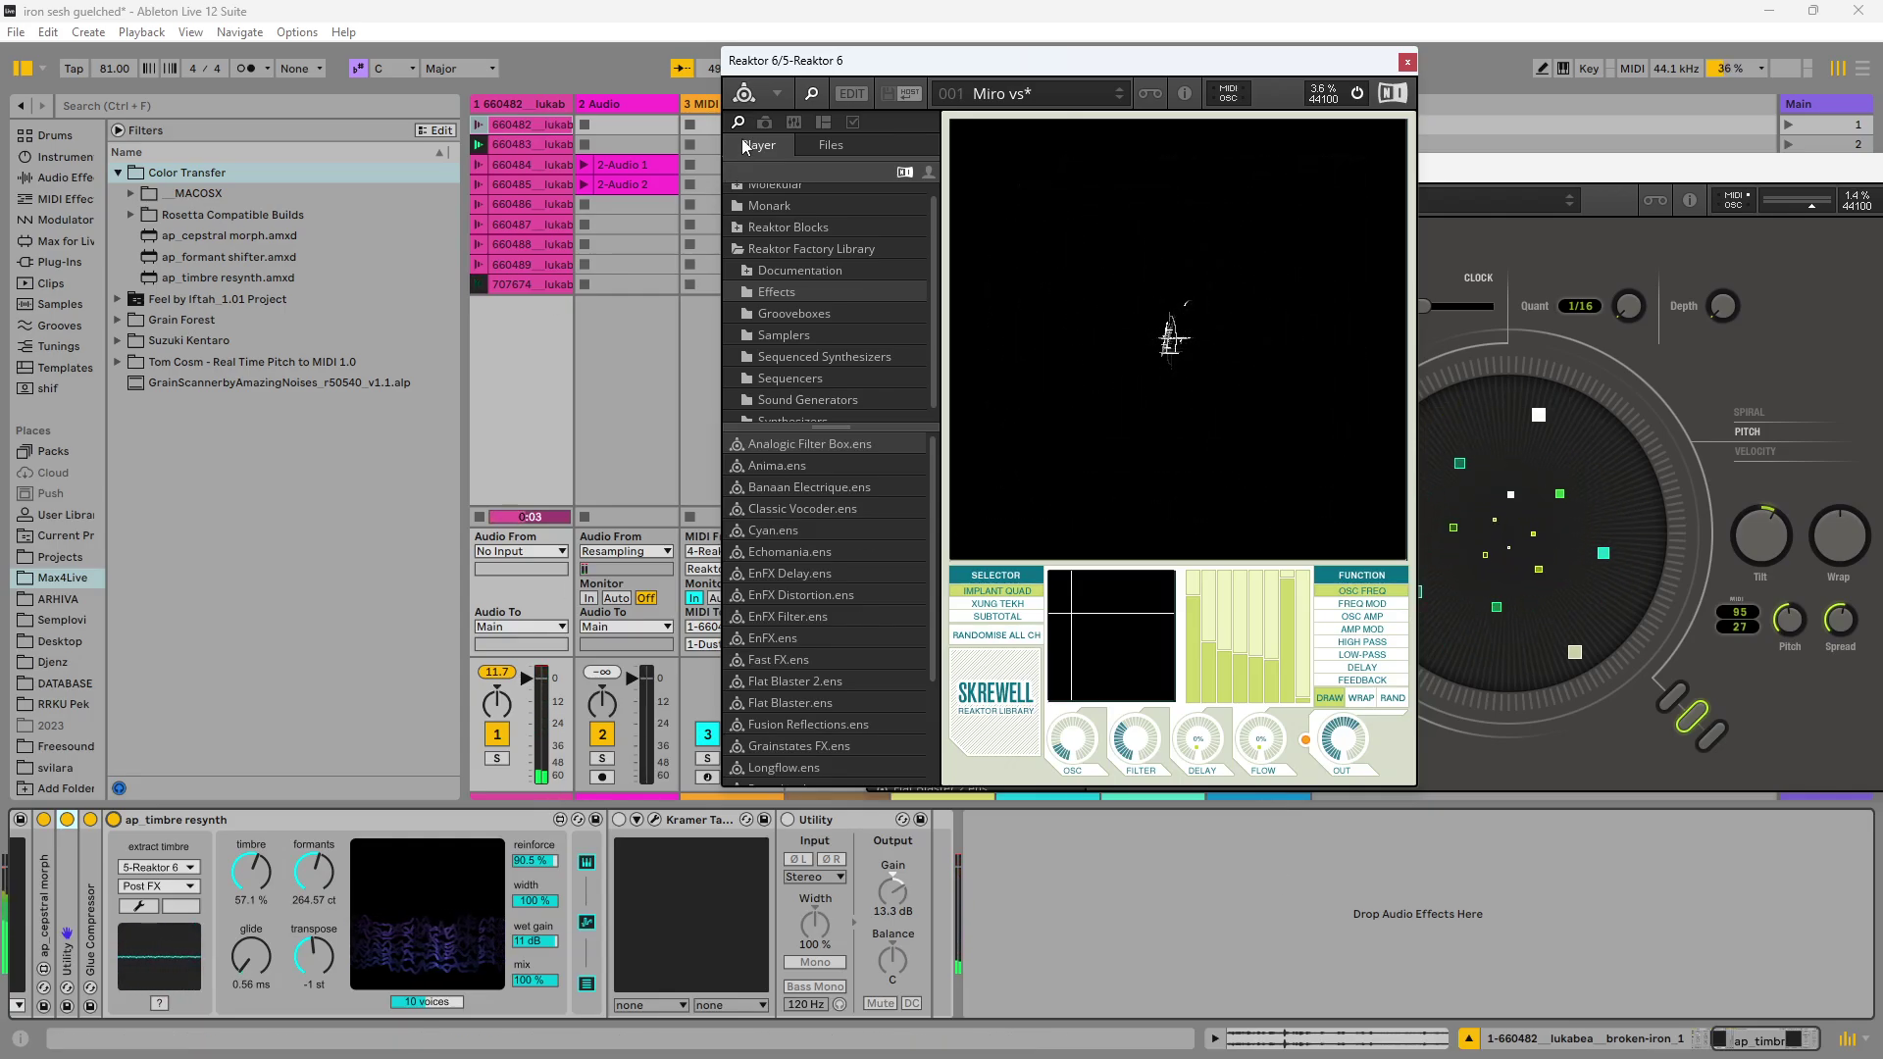
# Step: Move Skrewell's window aside to uncover the tracks, and display track 4's devices briefly before returning to track 1's
pyautogui.moveTo(857, 63); pyautogui.dragTo(1284, 95)
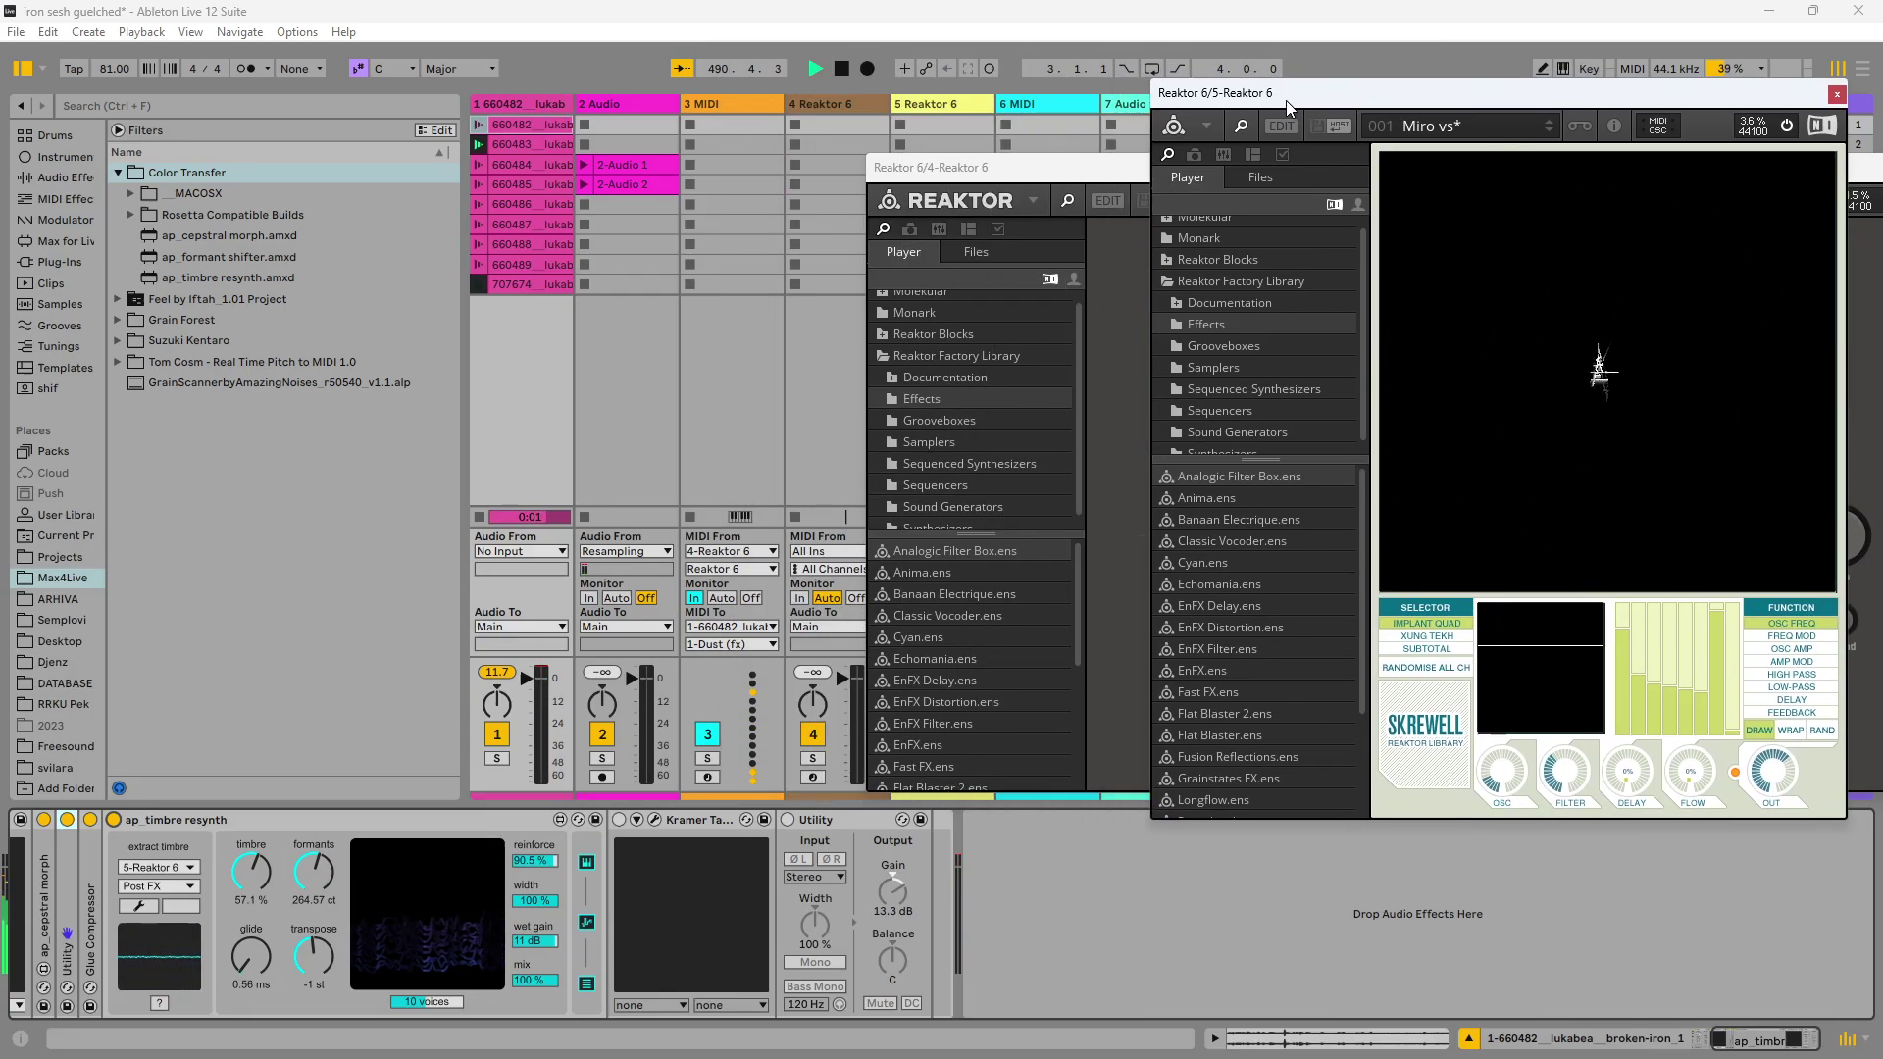
pyautogui.click(839, 112)
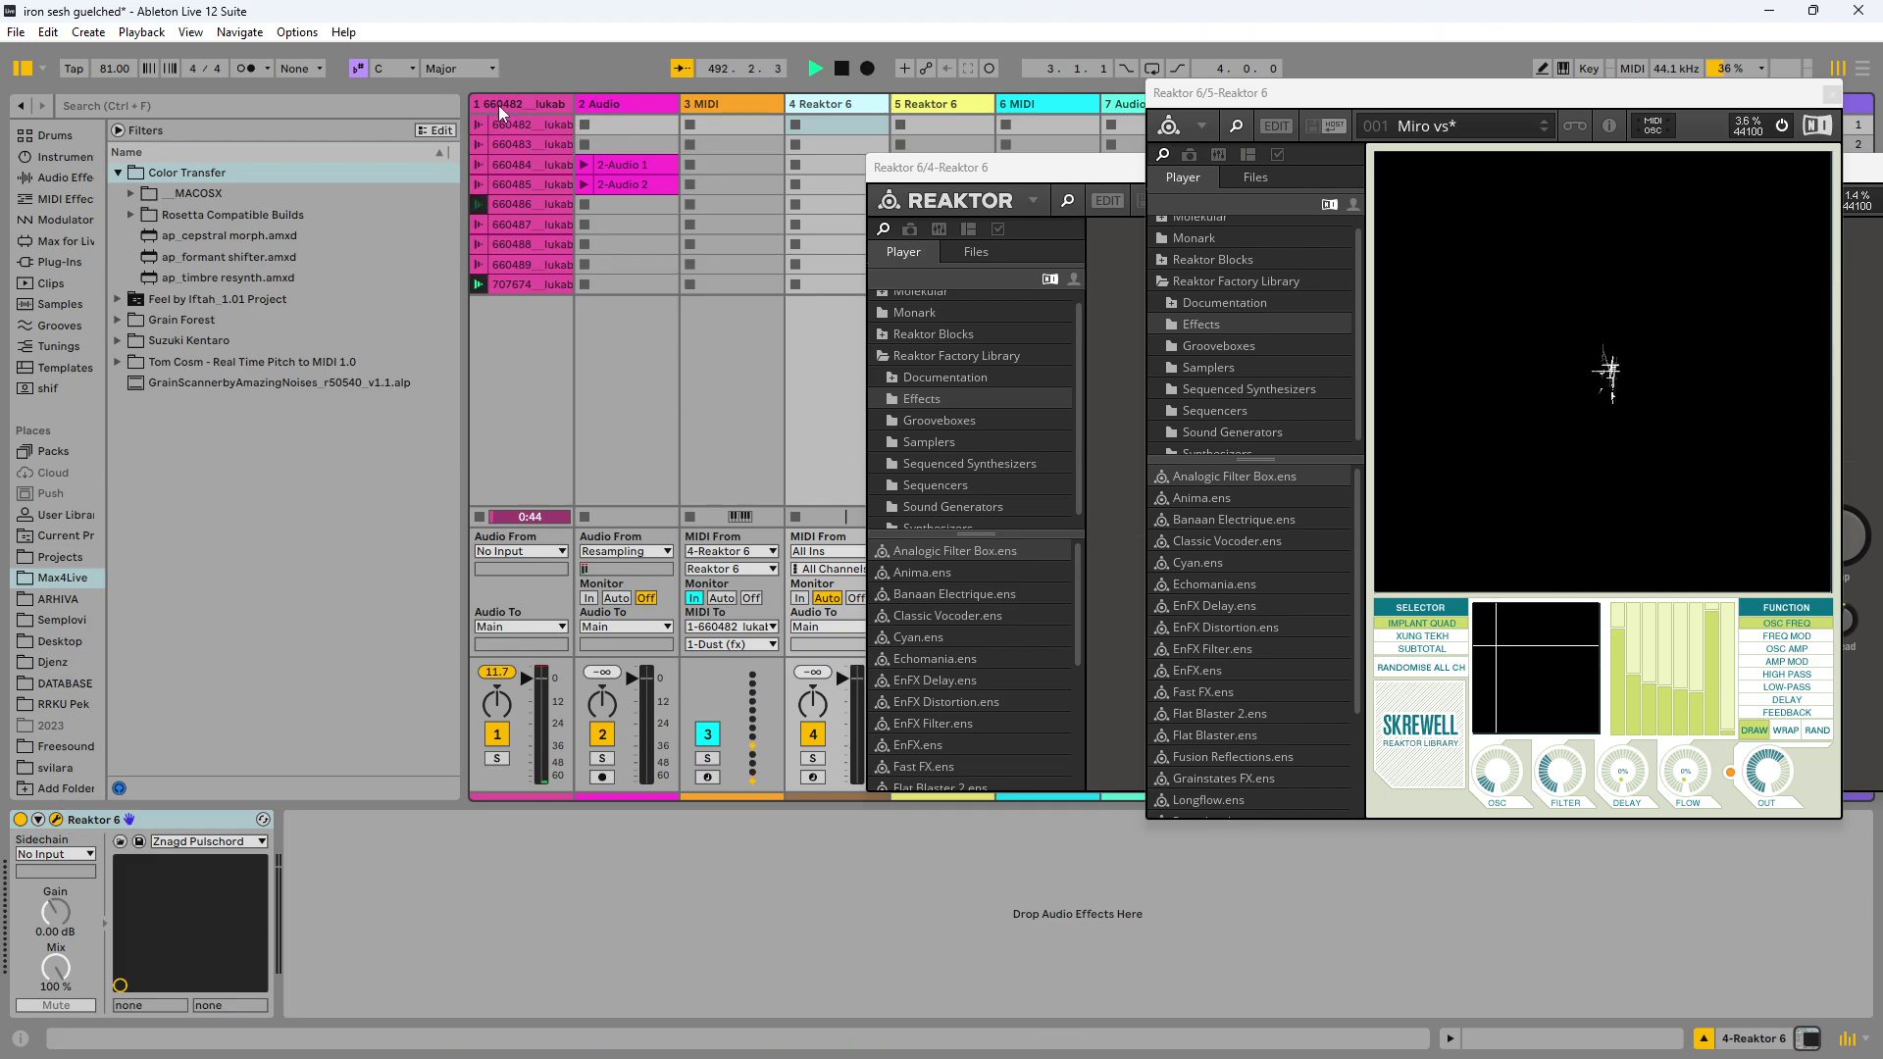
pyautogui.click(489, 373)
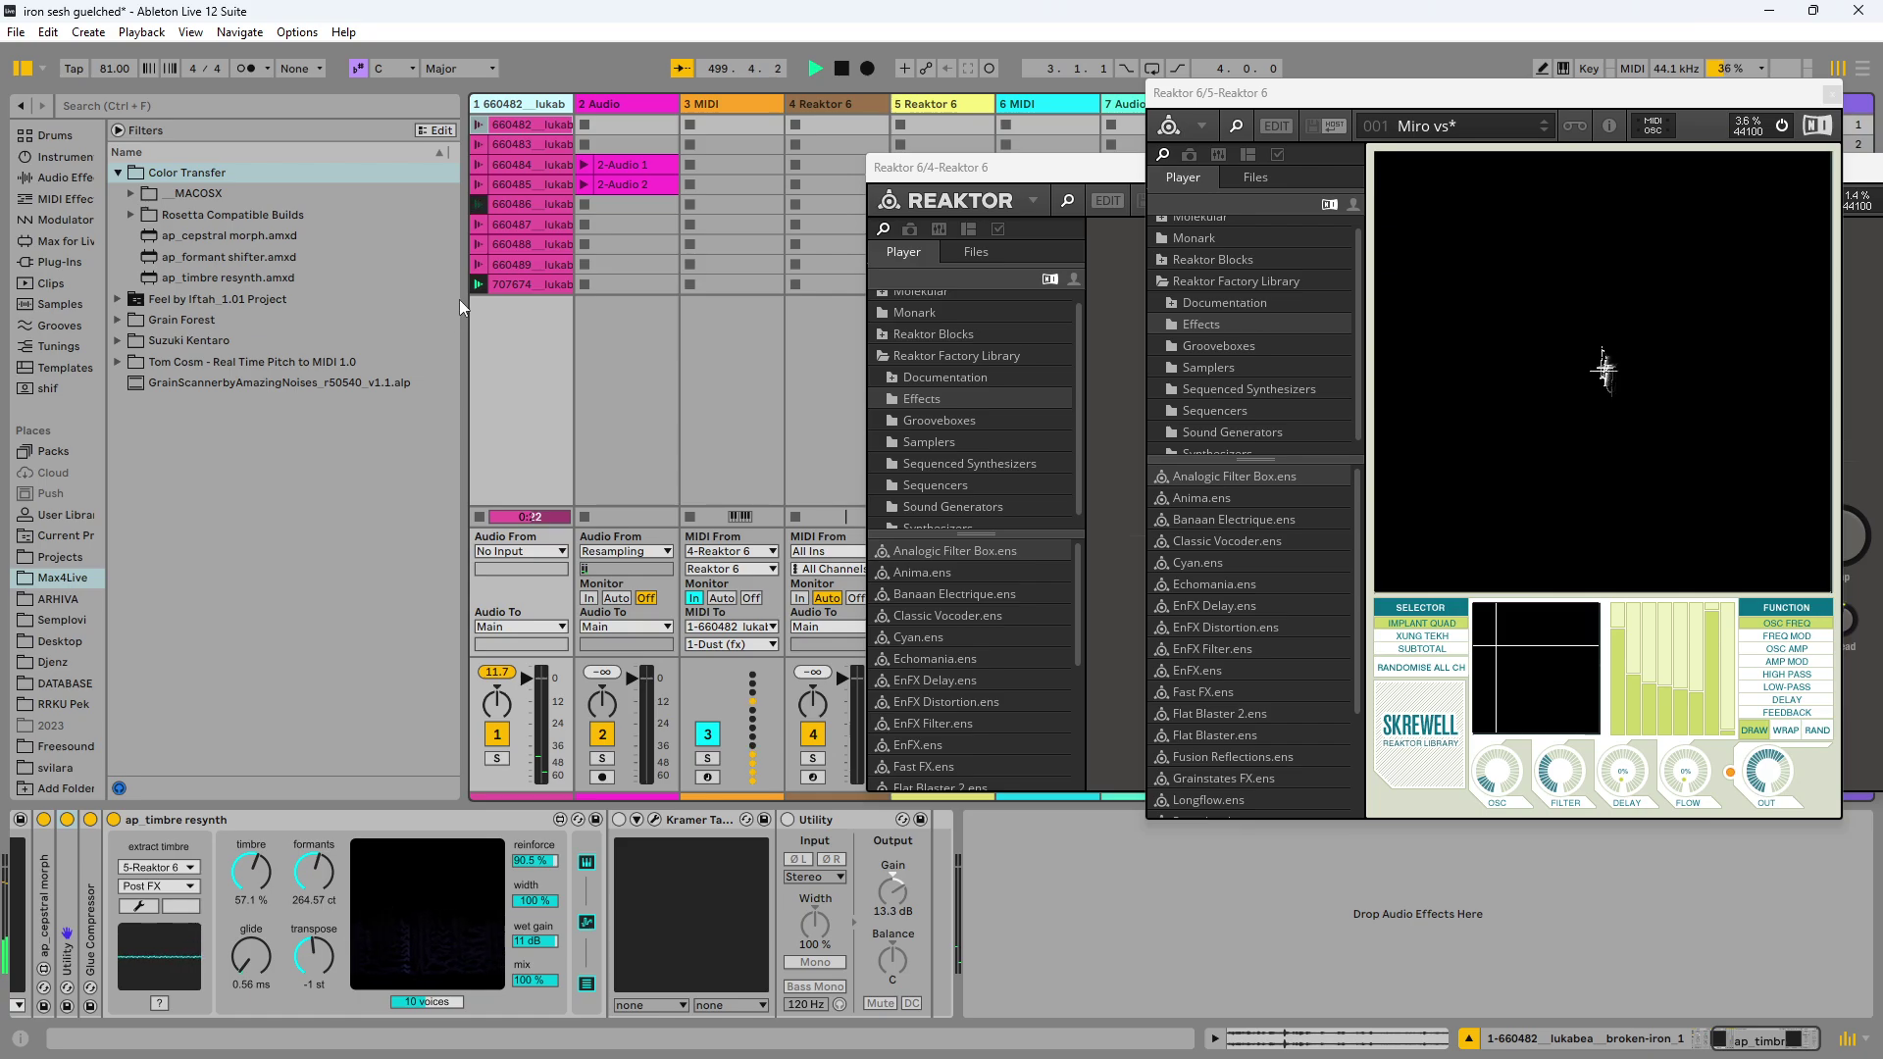
# Step: Activate Kramer Tape Stereo and the final Utility on track 1, auditioning with Skrewell's Flow and briefly viewing the tape plug-in's window
pyautogui.click(620, 820)
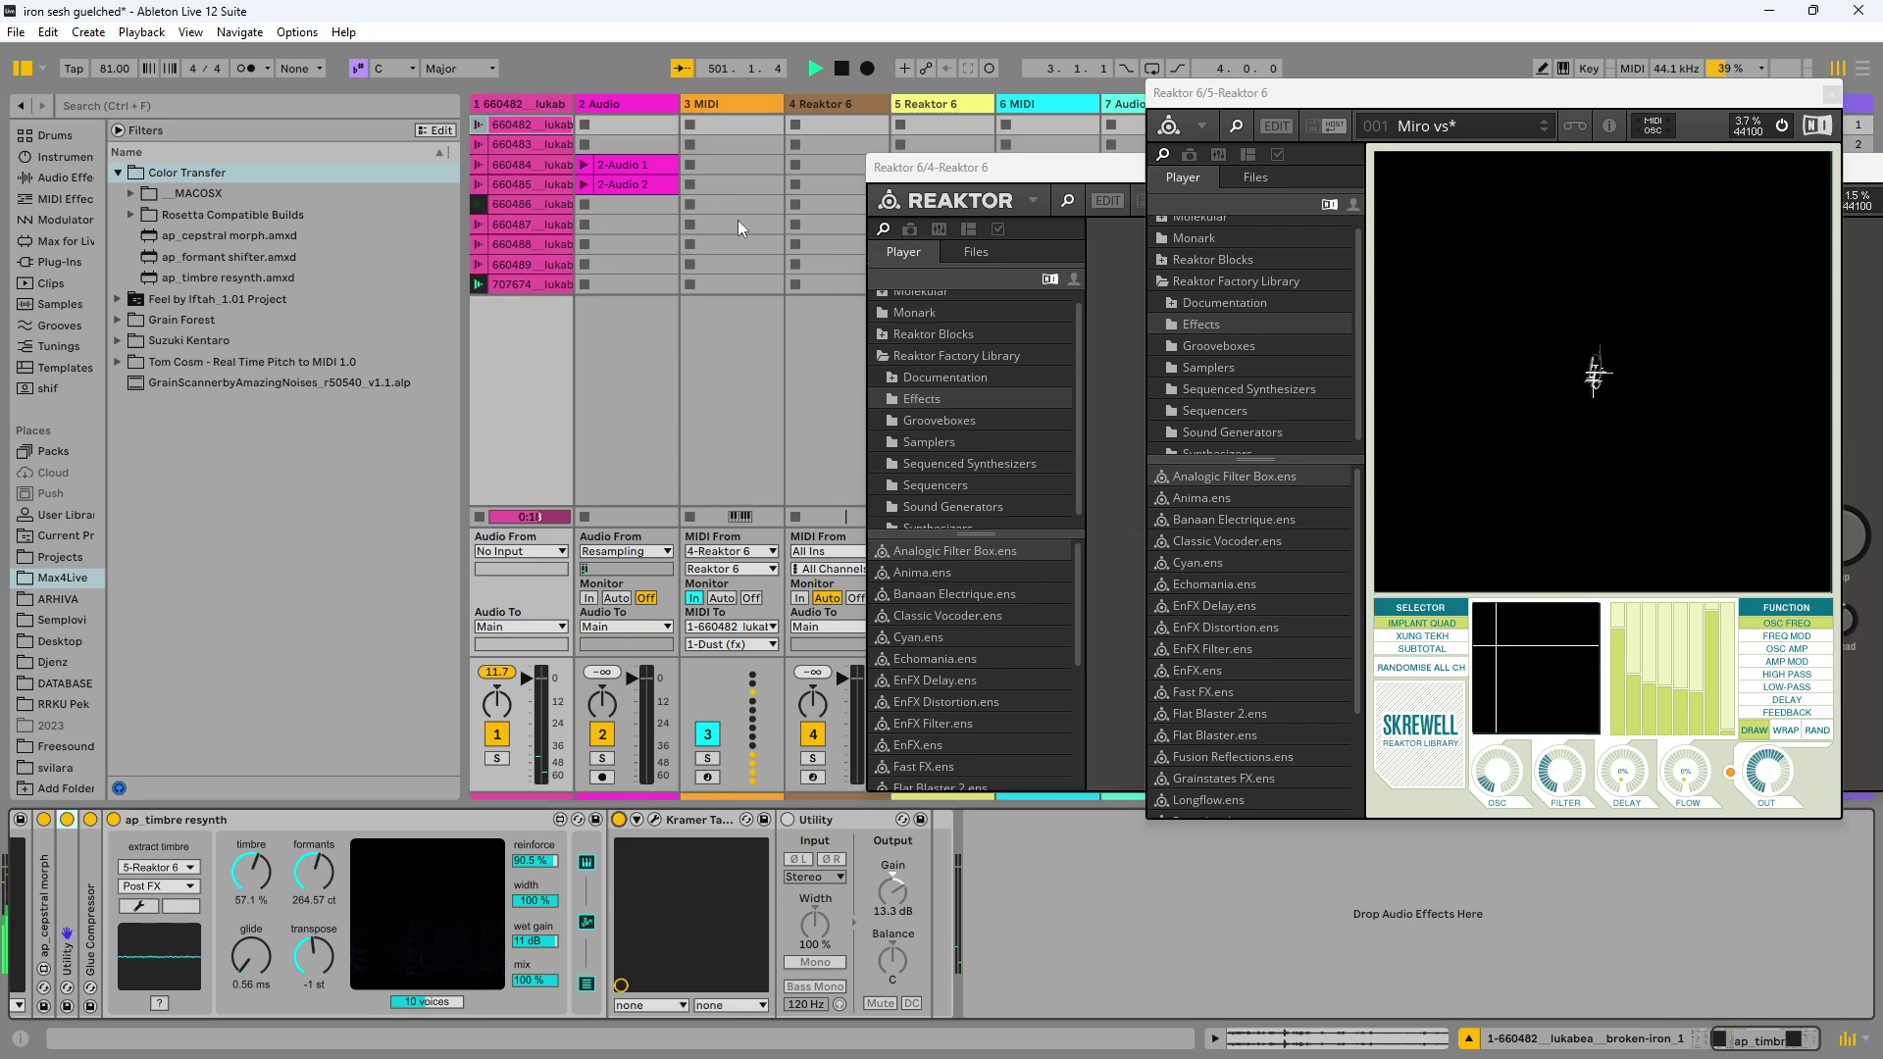
pyautogui.click(1693, 768)
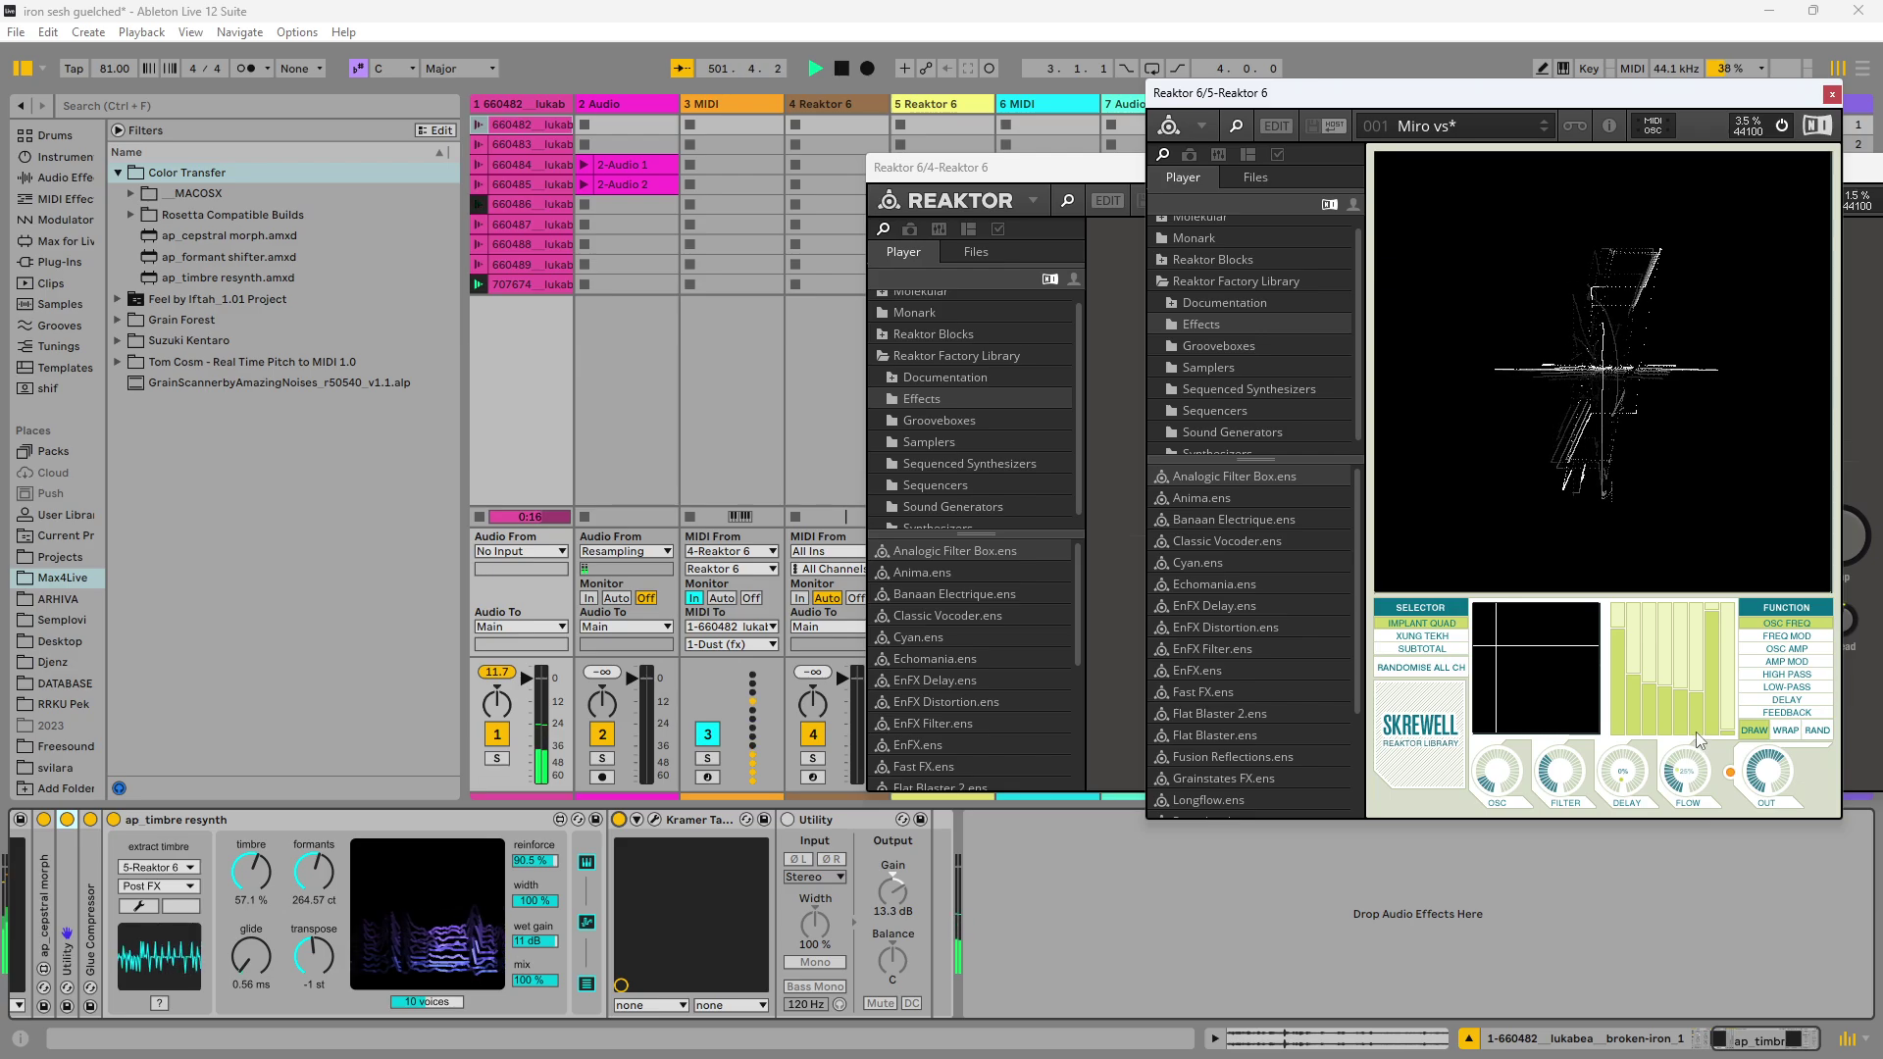
pyautogui.click(655, 819)
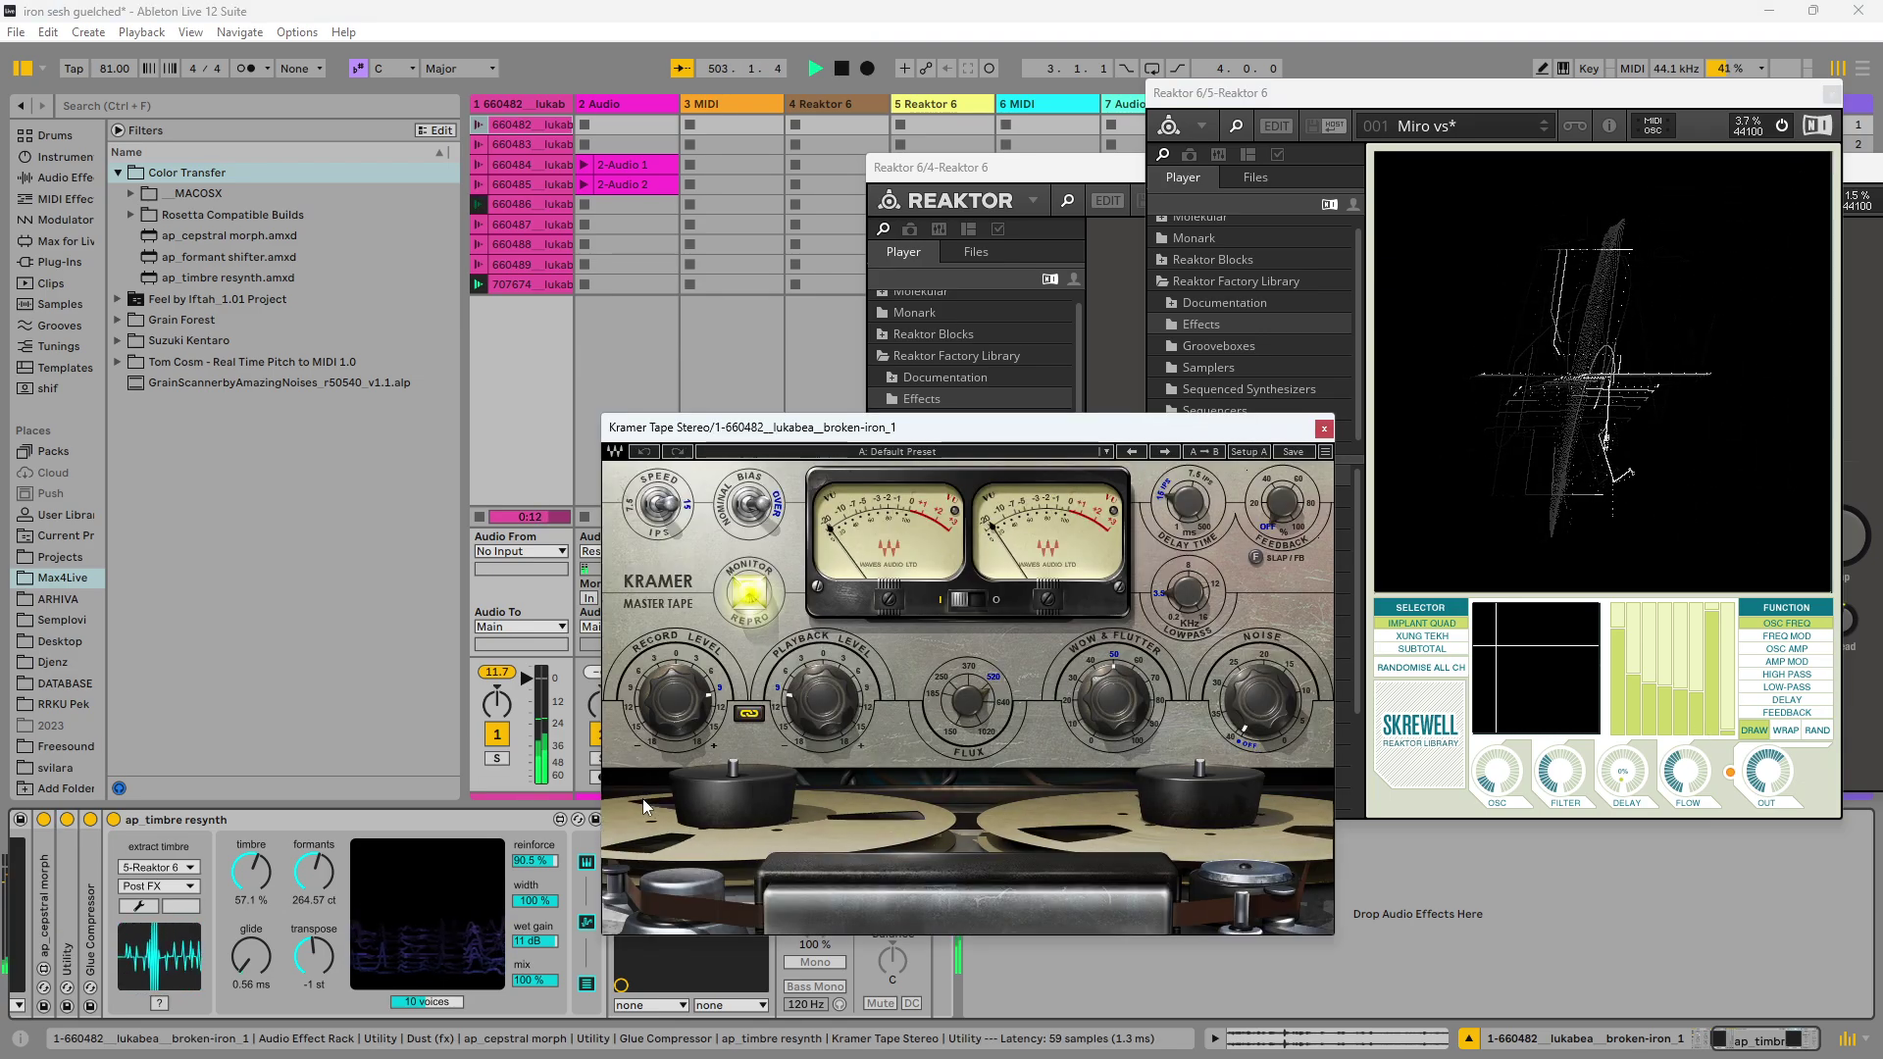
pyautogui.moveTo(686, 427); pyautogui.dragTo(237, 337)
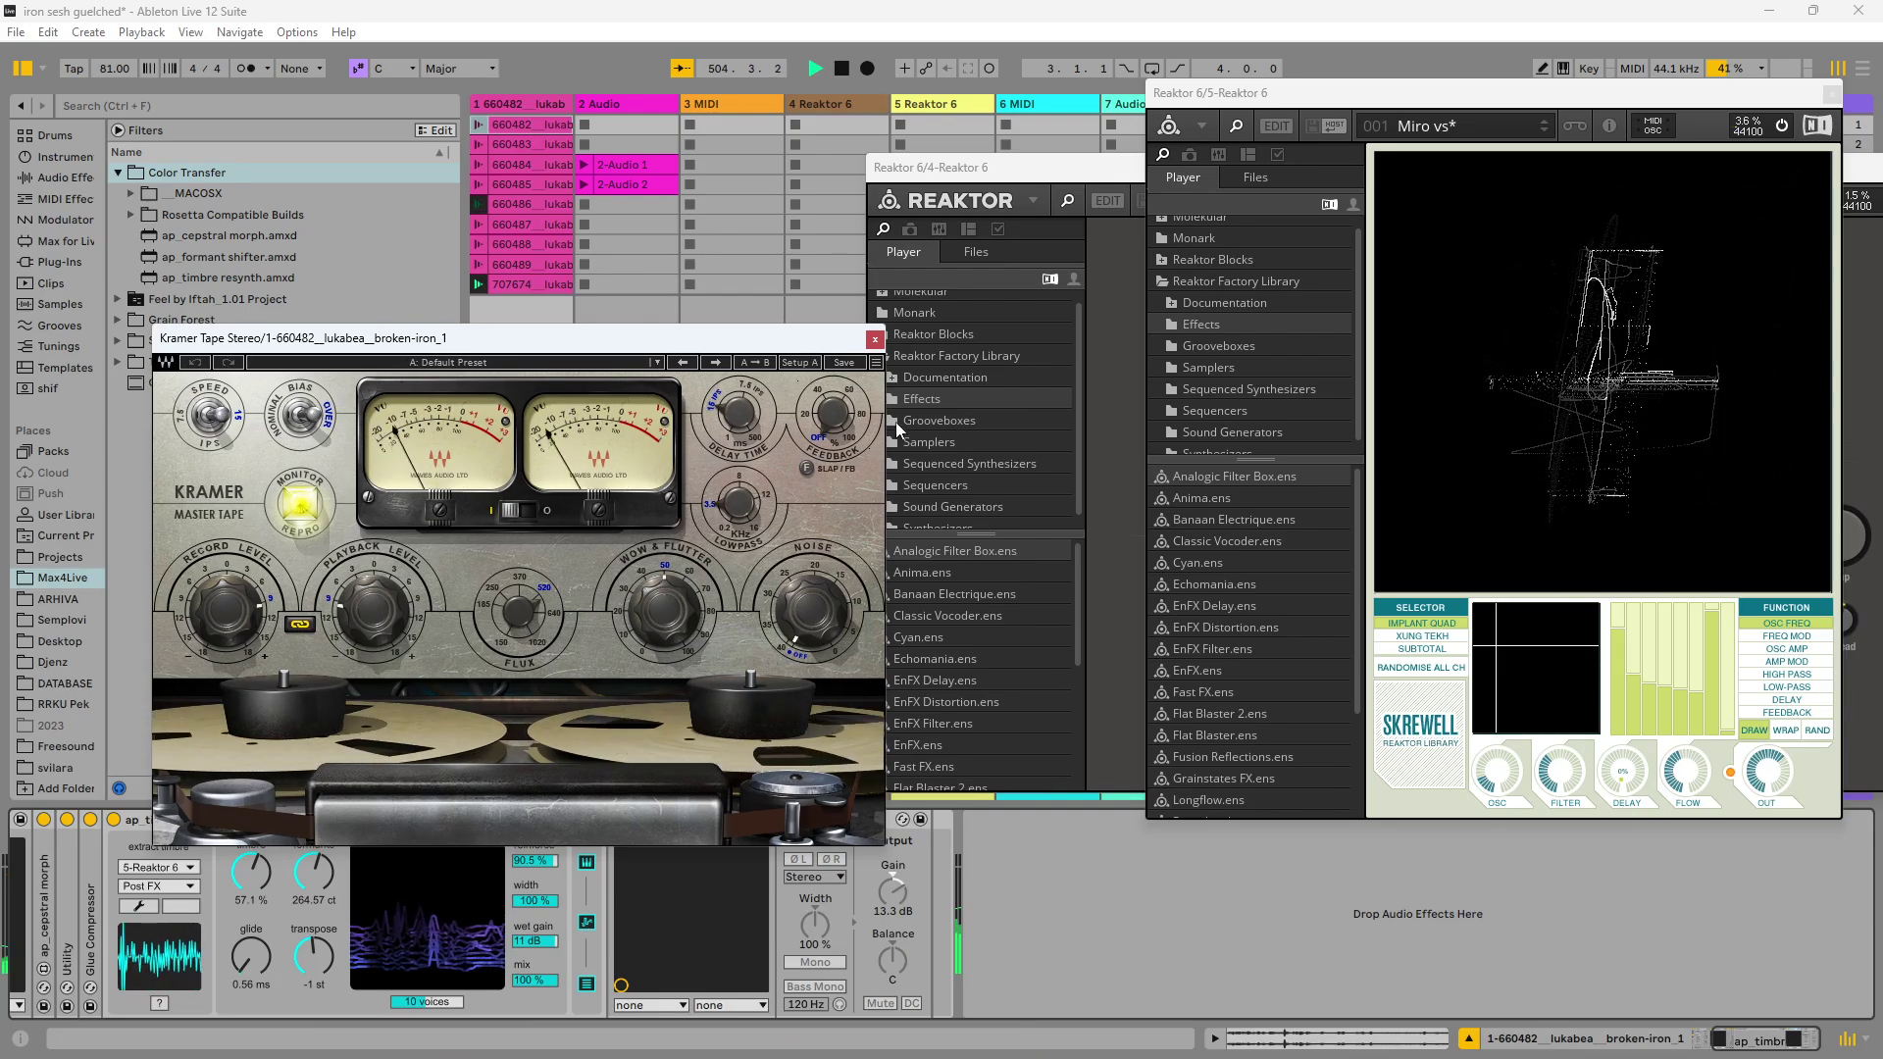
pyautogui.click(875, 339)
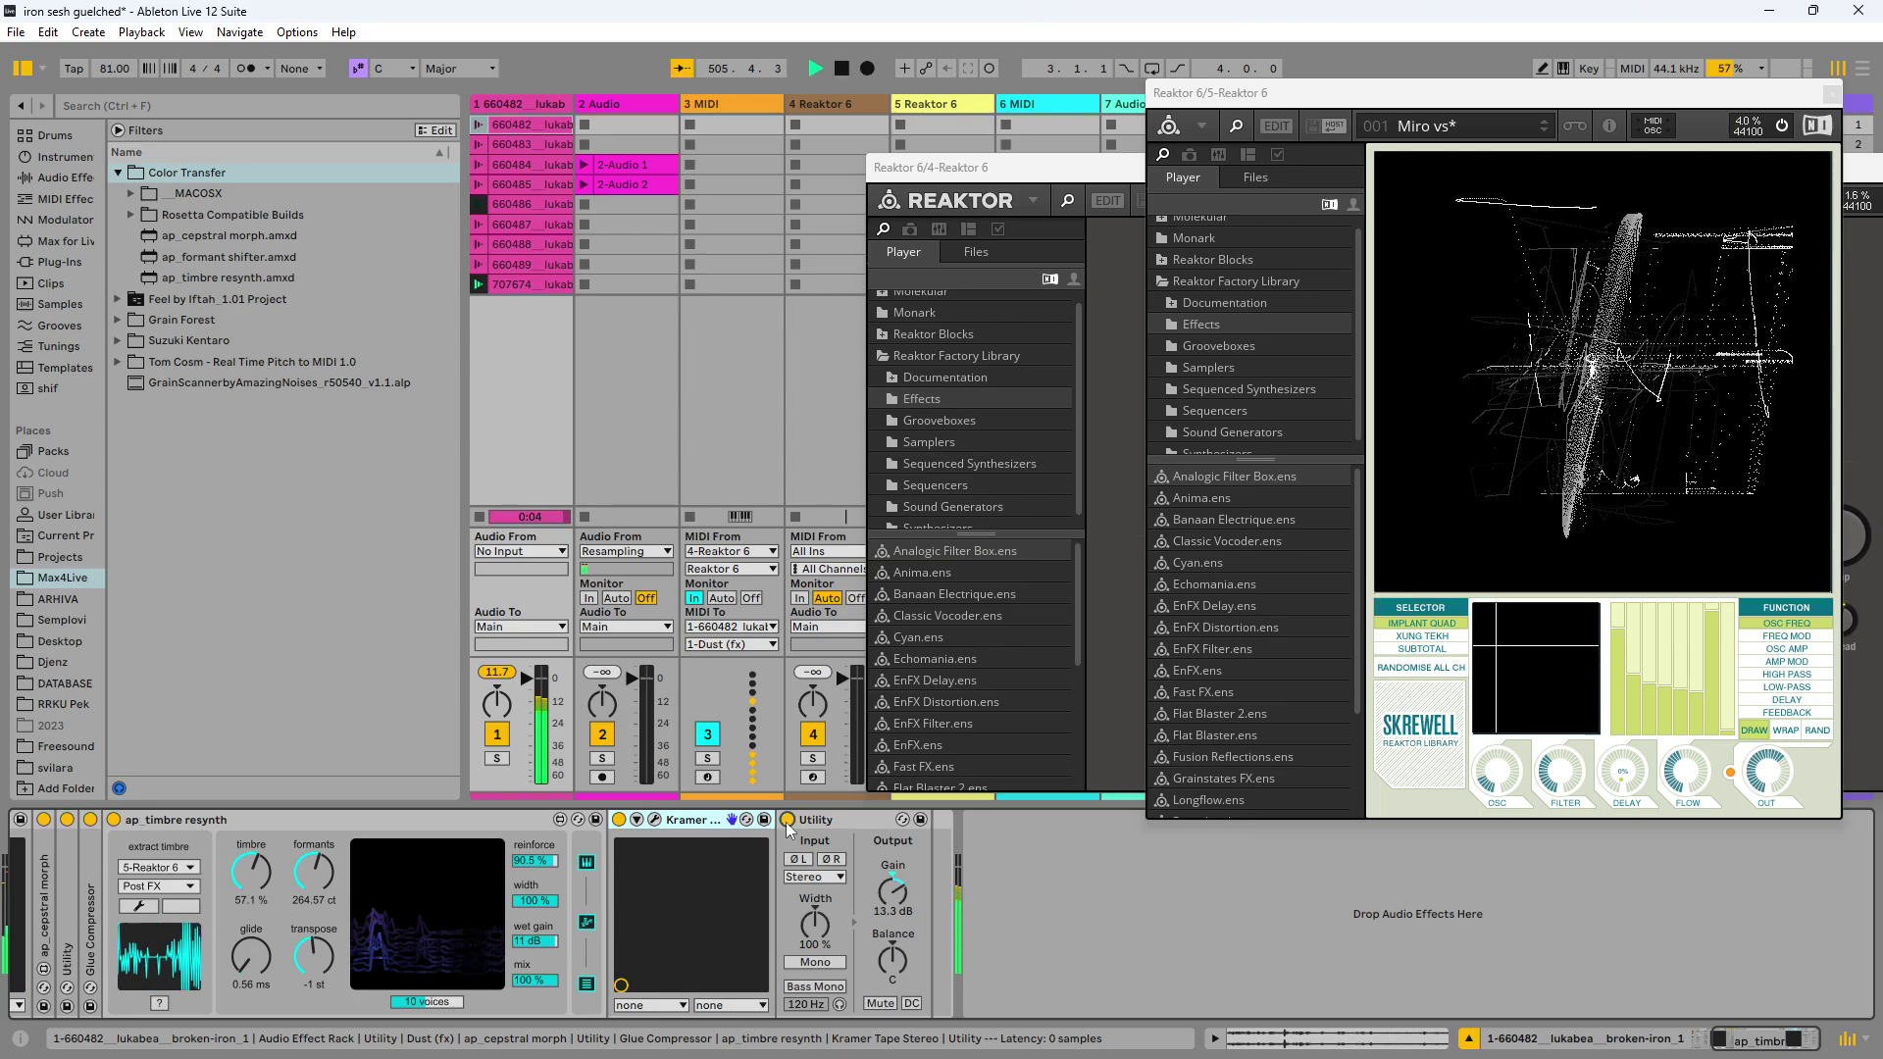
pyautogui.click(1687, 814)
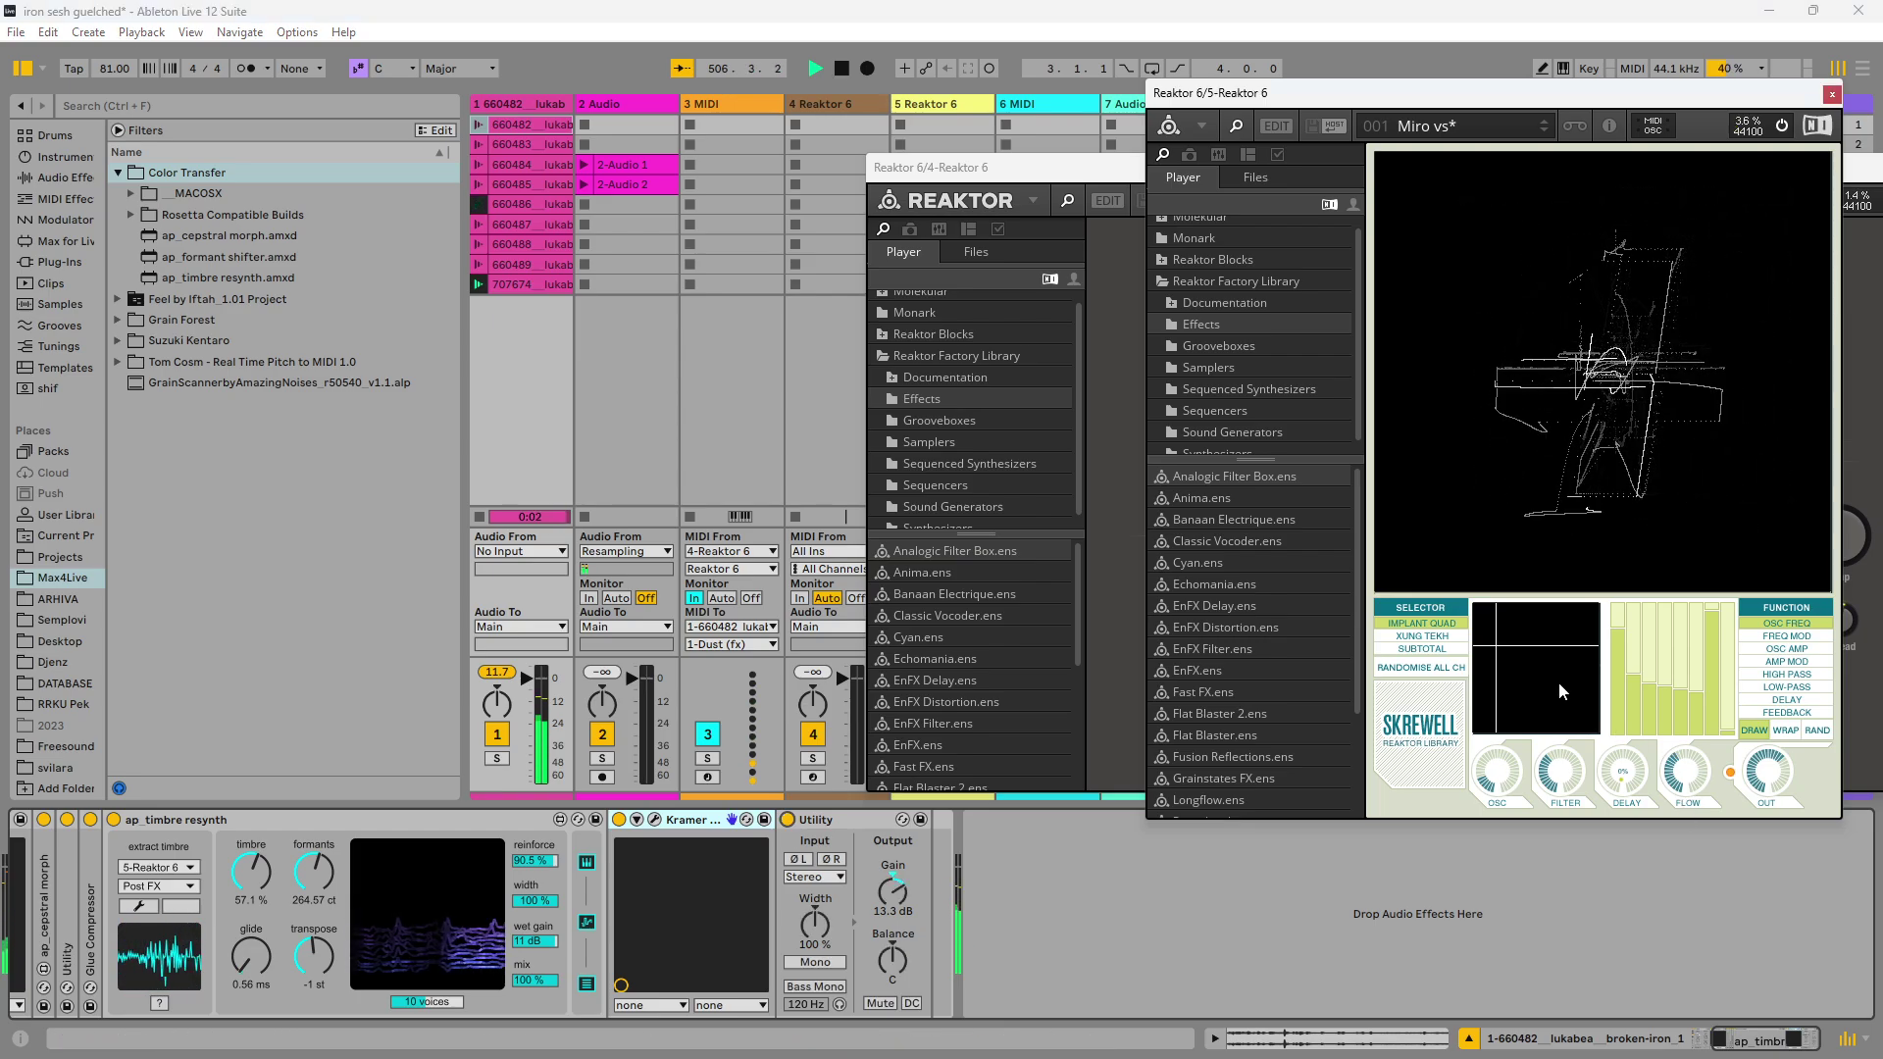
# Step: Display and solo track 5, and place the Spiral window beside Skrewell's so both remain visible
pyautogui.click(1035, 199)
pyautogui.moveTo(550, 164); pyautogui.dragTo(1284, 191)
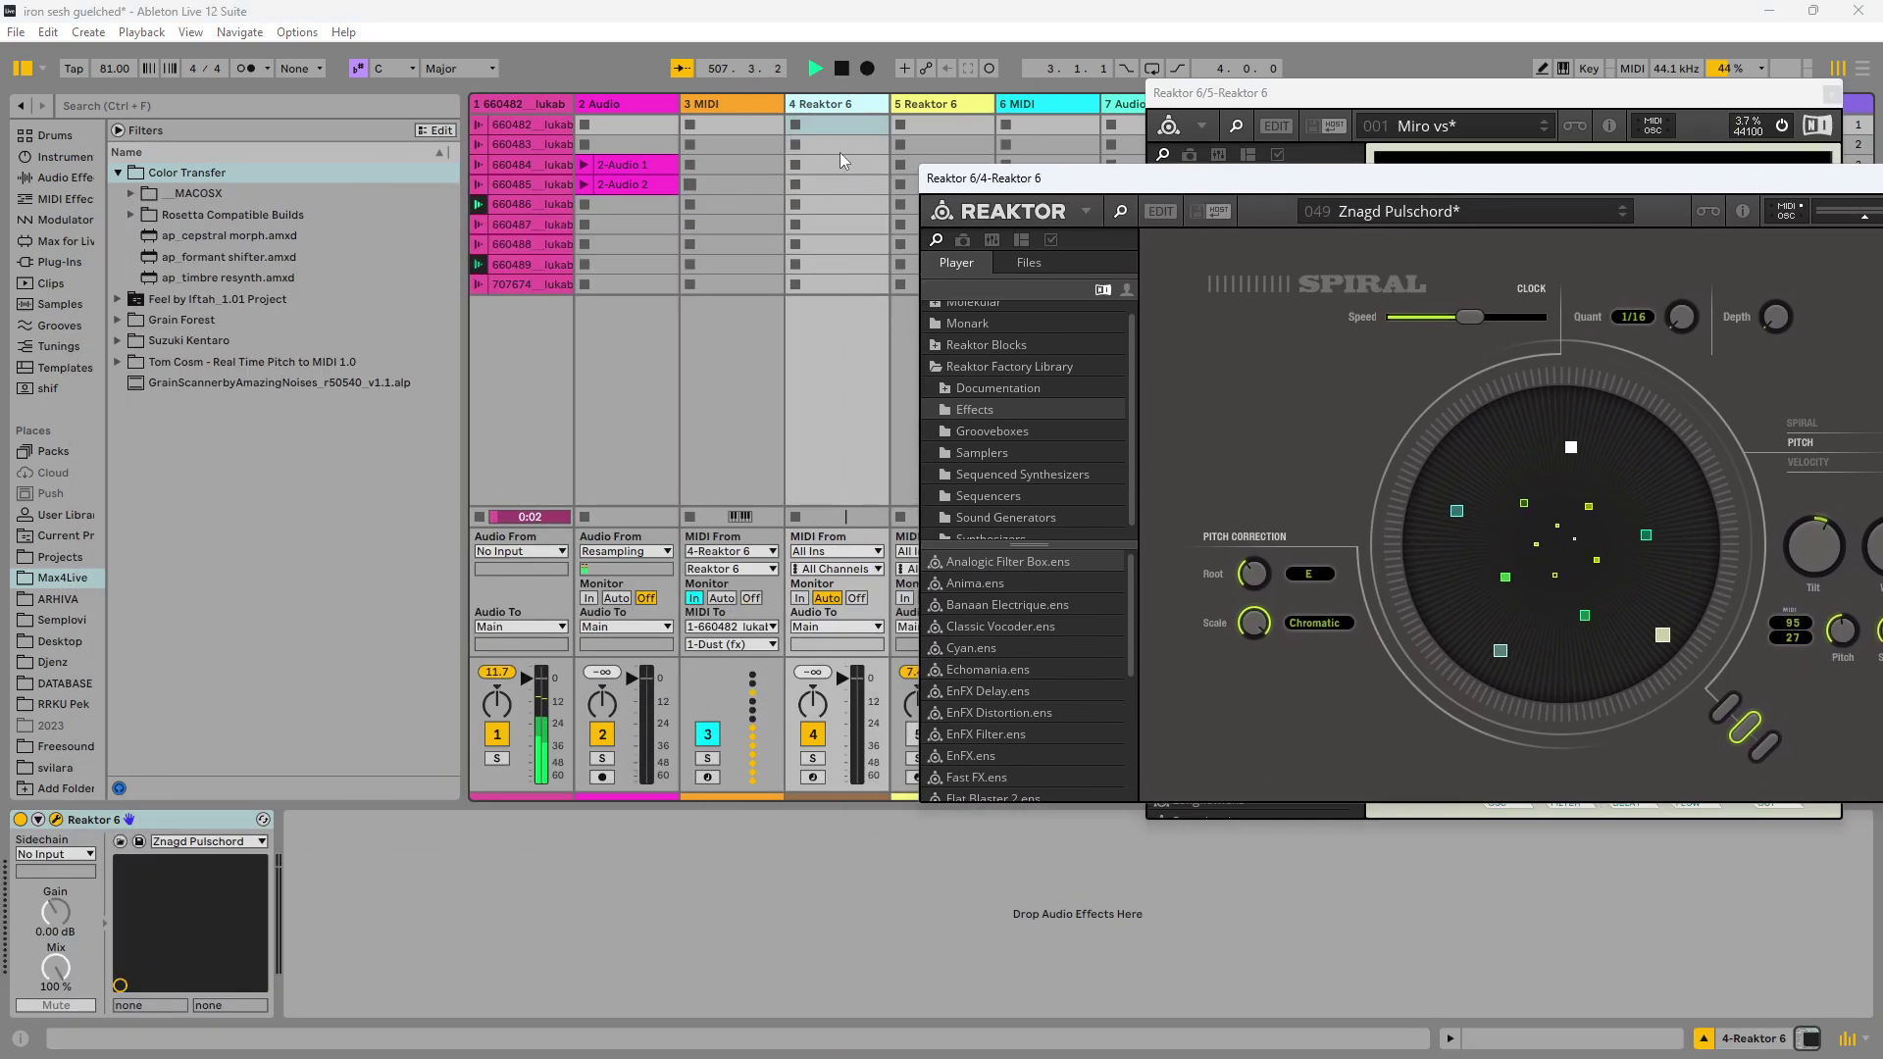
pyautogui.click(949, 106)
pyautogui.moveTo(1132, 184); pyautogui.dragTo(82, 184)
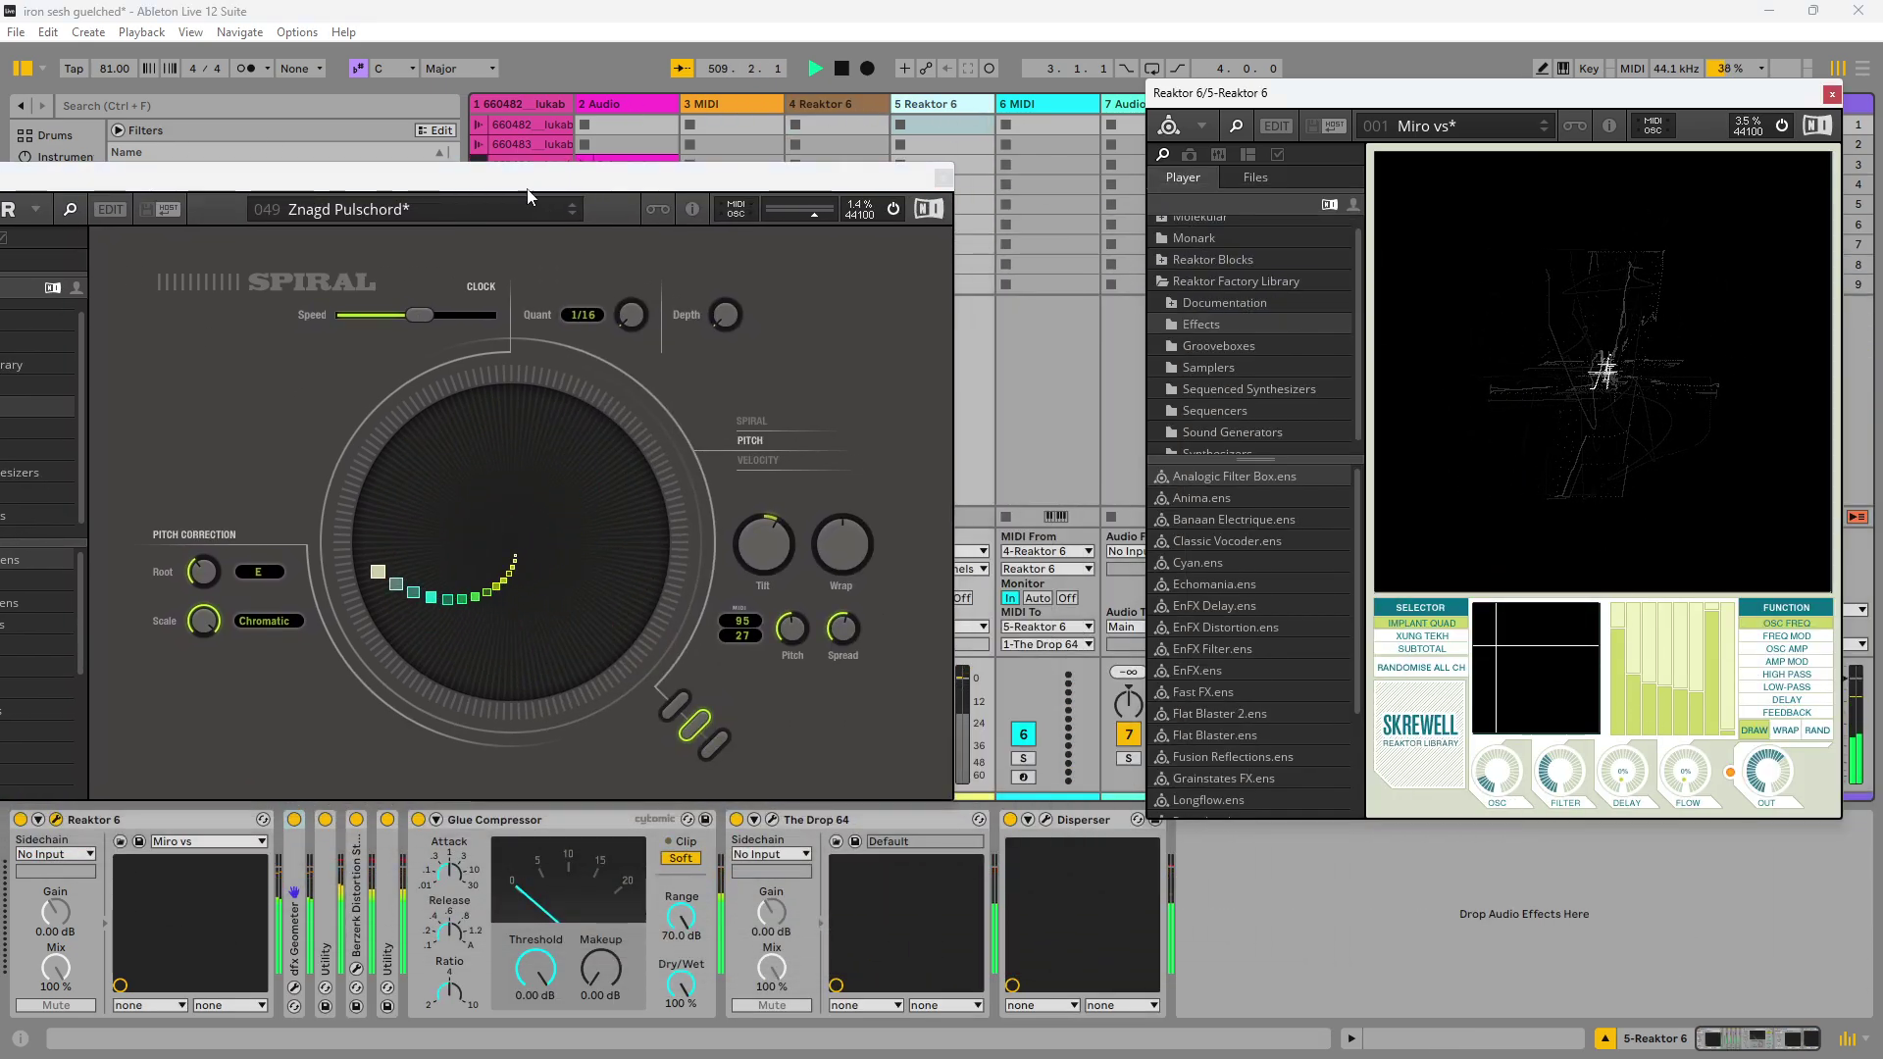
pyautogui.moveTo(430, 178); pyautogui.dragTo(1510, 119)
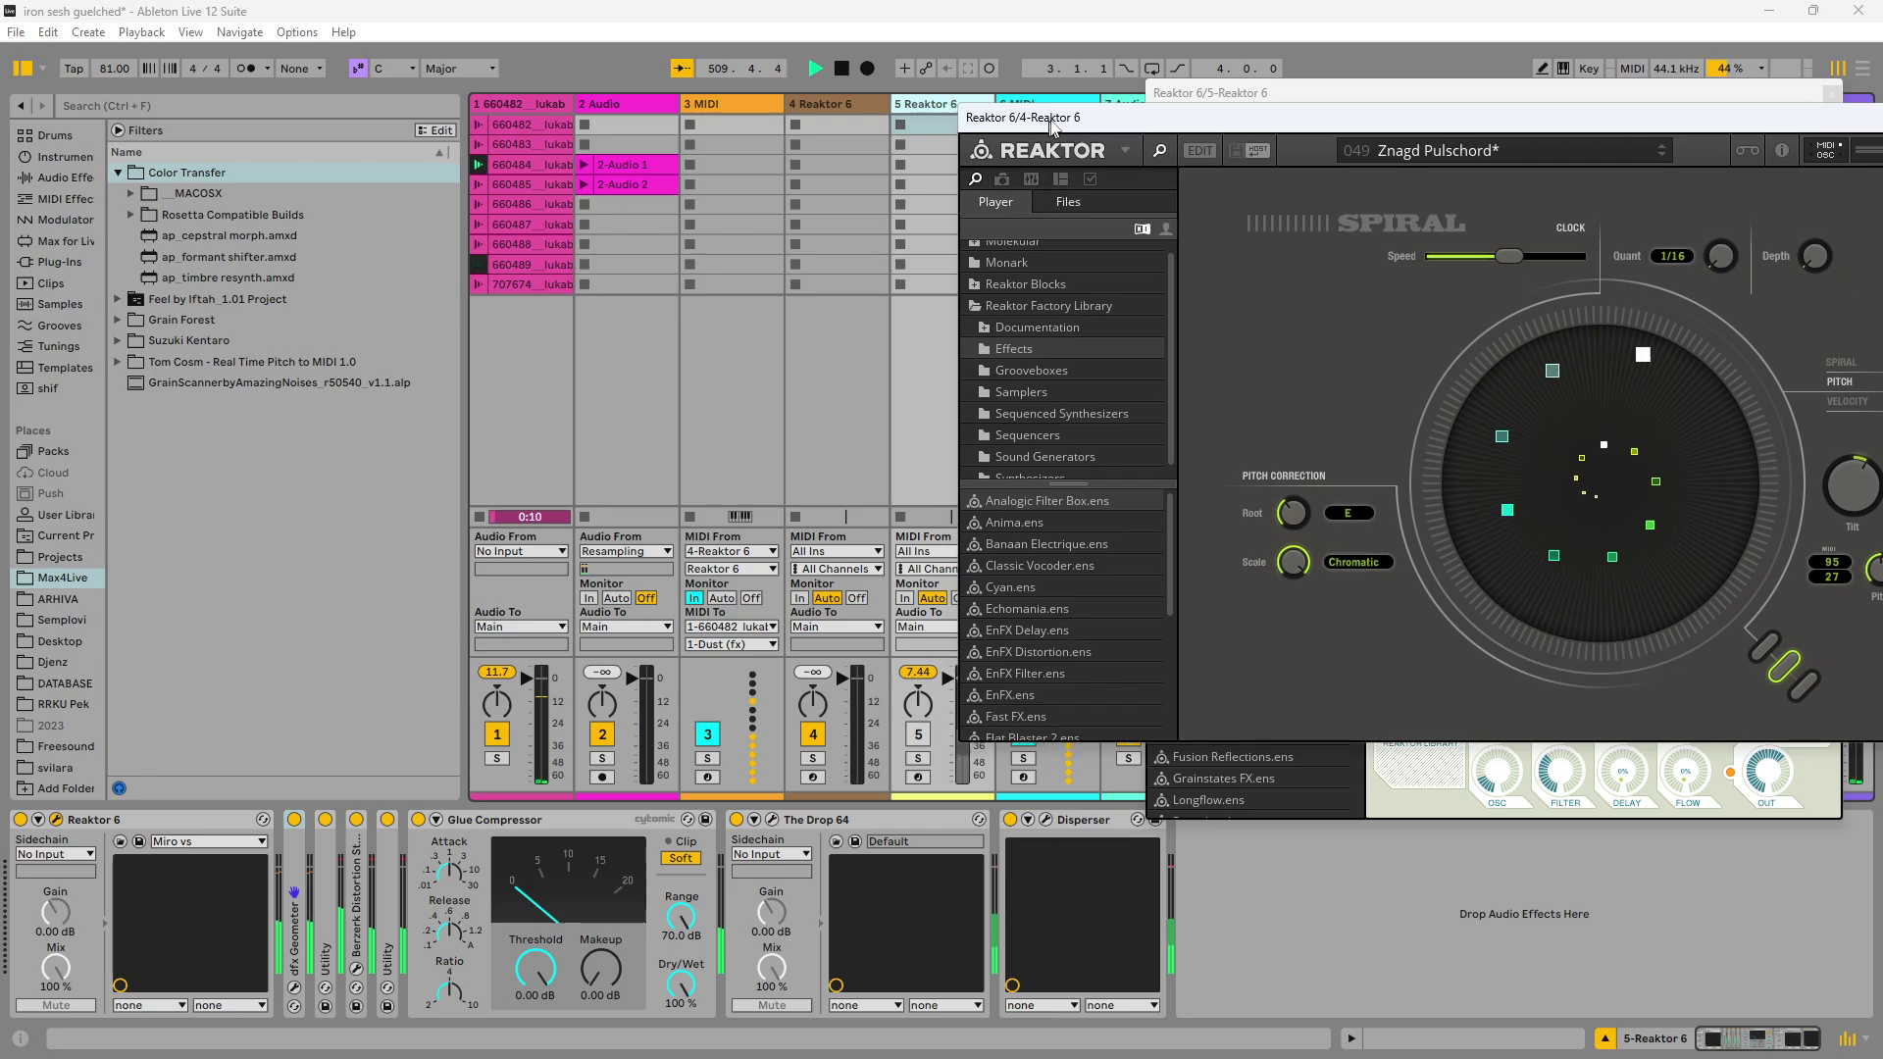
pyautogui.moveTo(997, 182); pyautogui.dragTo(1250, 173)
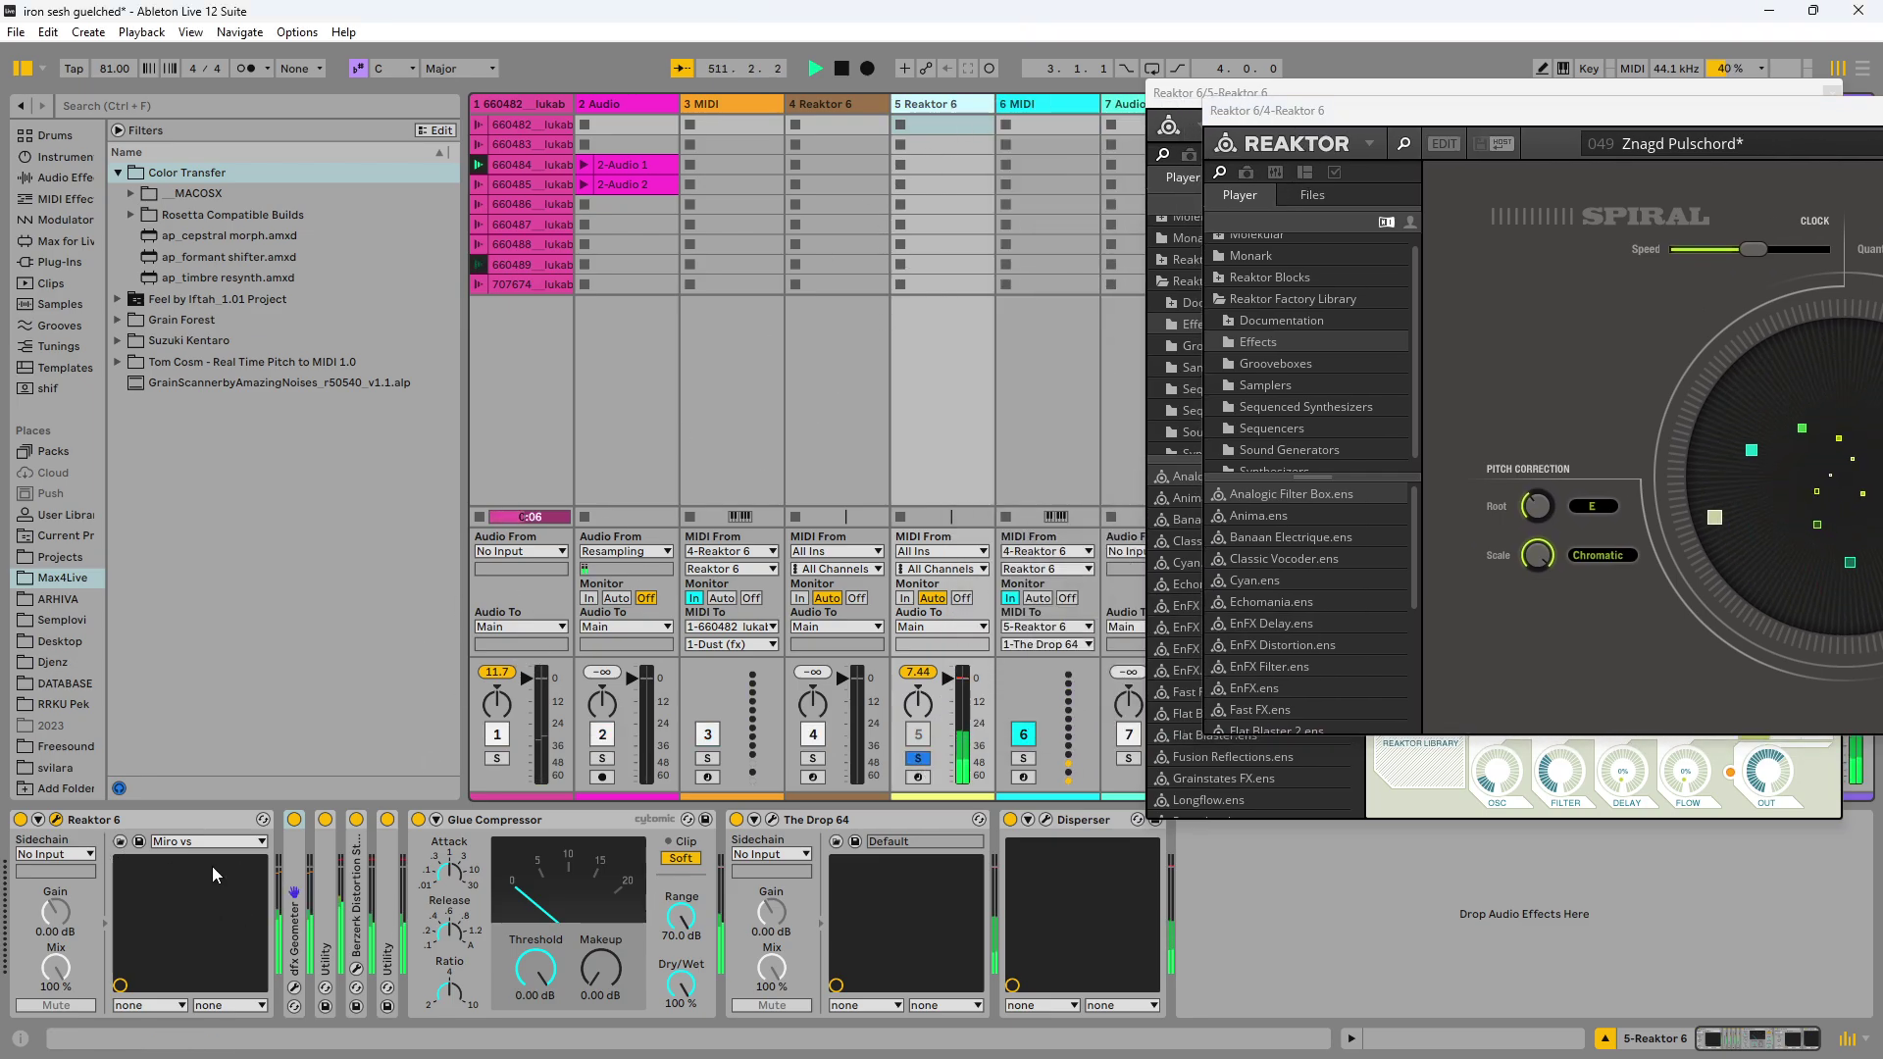
pyautogui.moveTo(1873, 120); pyautogui.dragTo(555, 96)
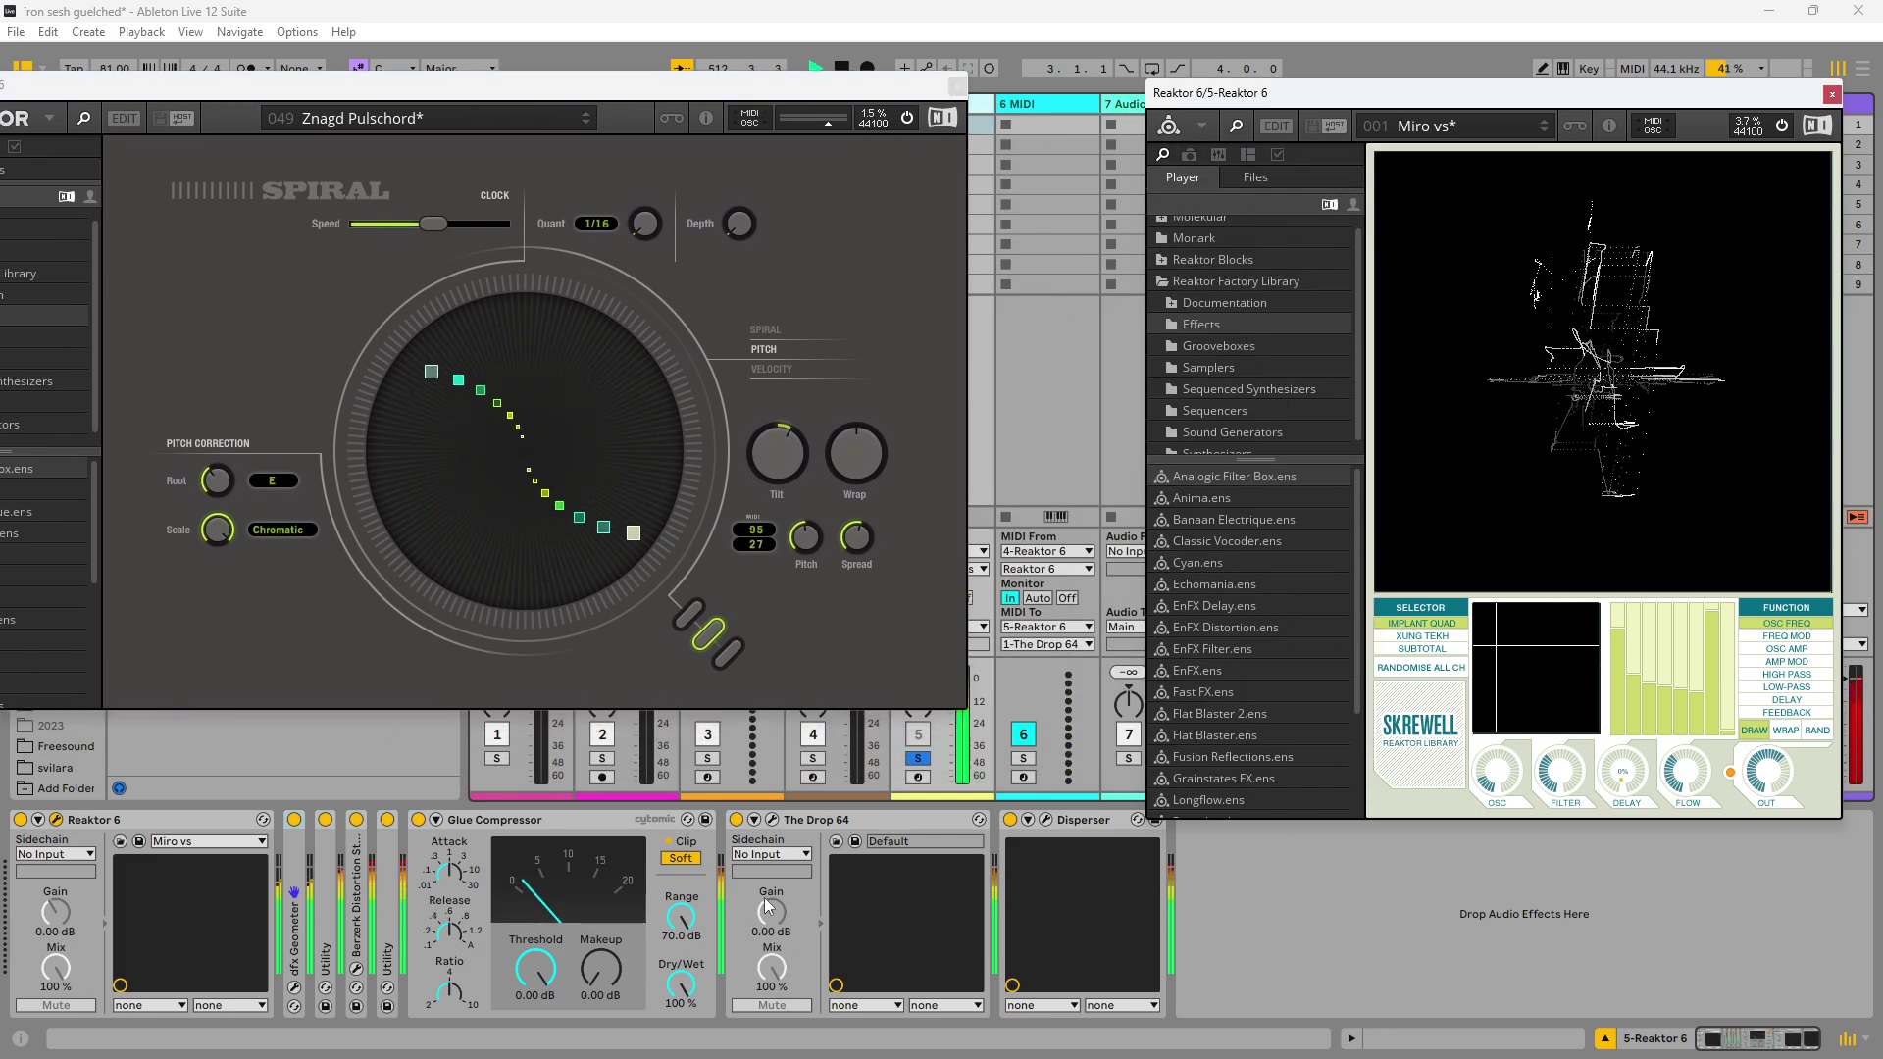
# Step: Unfold dfx Geometer on track 5, open its plug-in window, and lower Skrewell's Flow
pyautogui.doubleClick(294, 936)
pyautogui.click(329, 819)
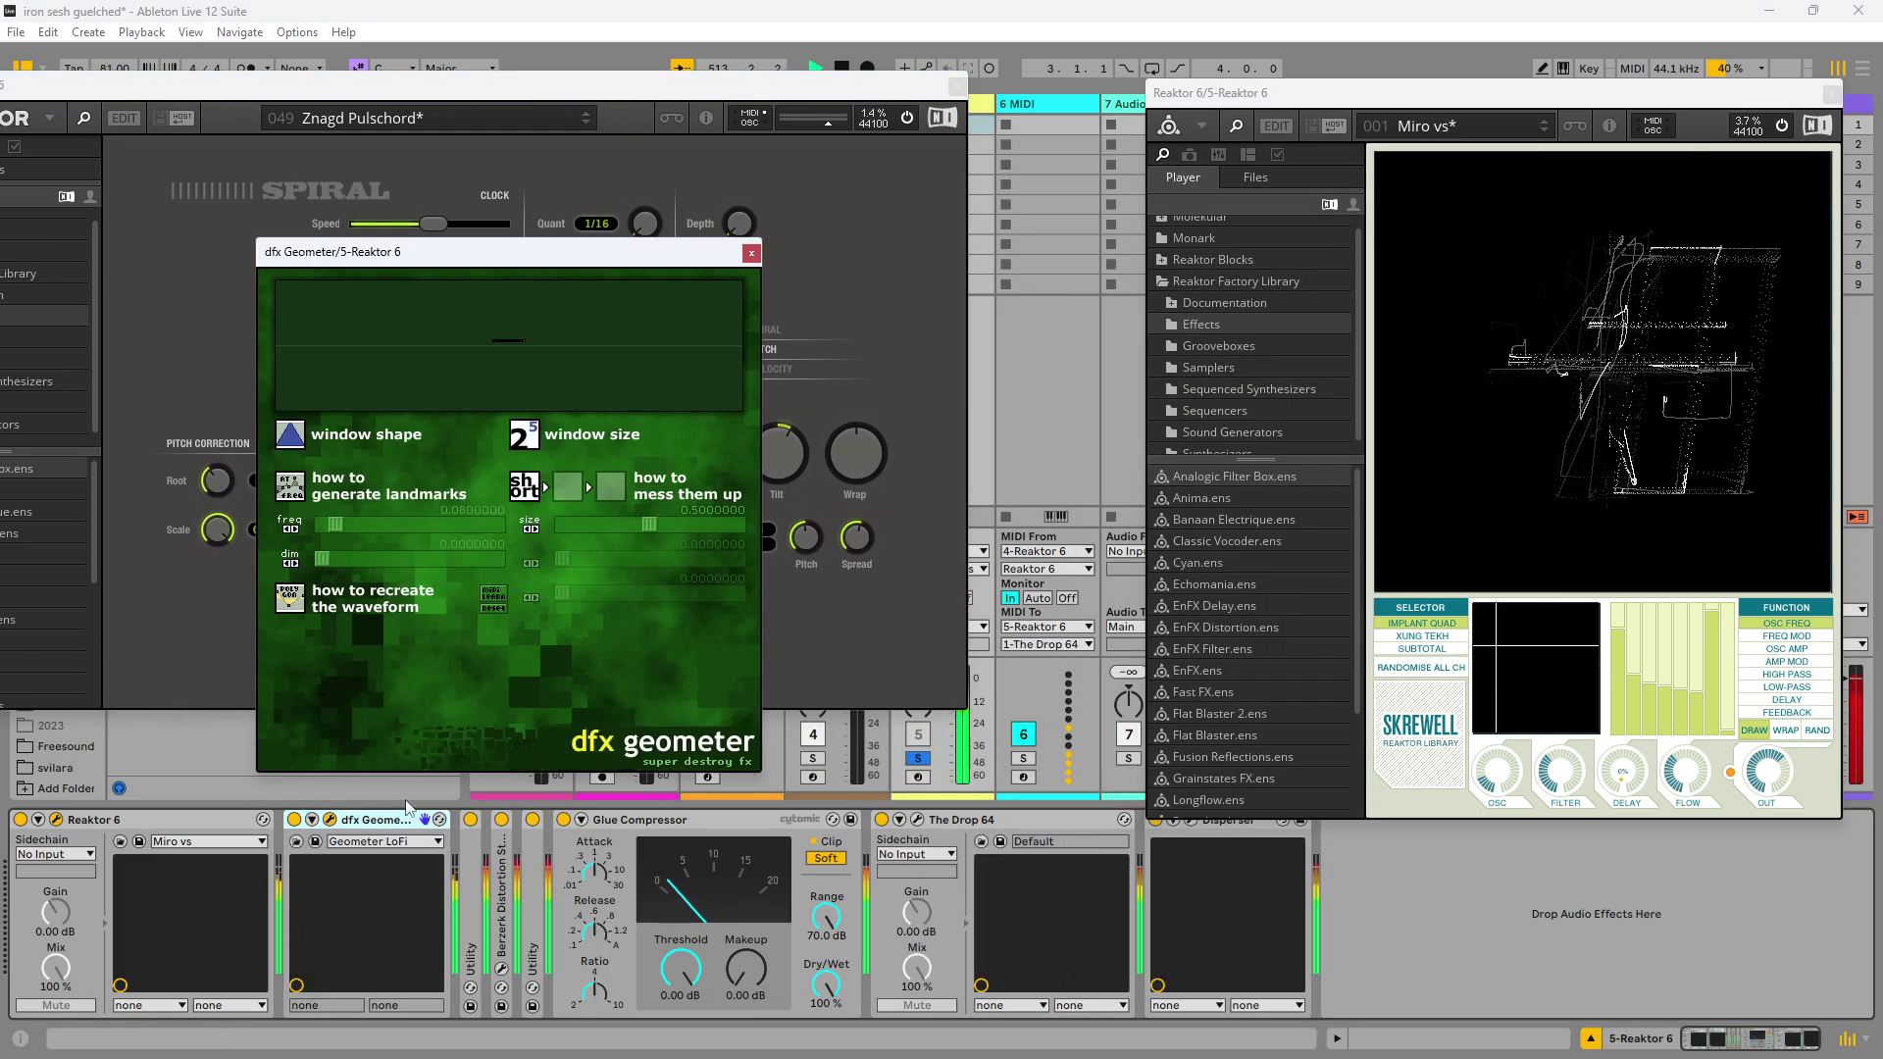
pyautogui.click(1680, 812)
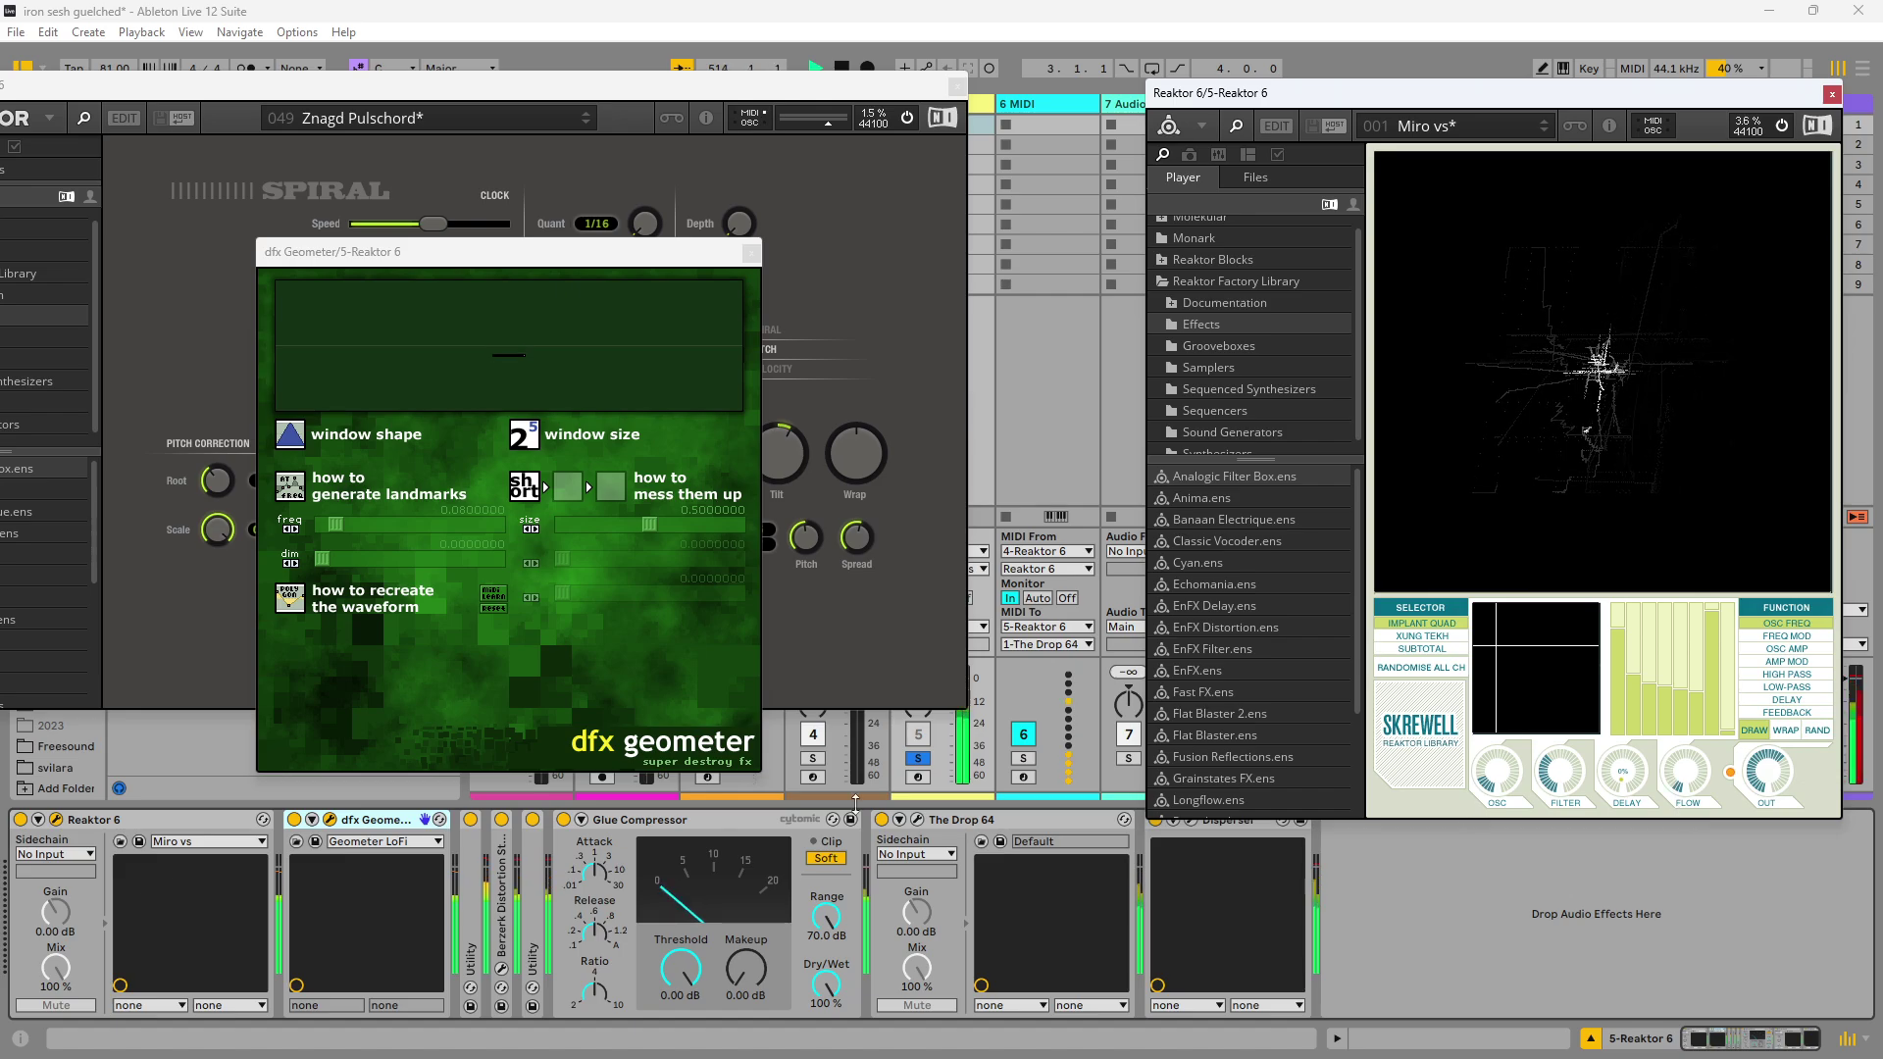
# Step: Group track 5's effects from the first Utility through Disperser into a rack, bypass it, and move Skrewell's window up
pyautogui.click(470, 863)
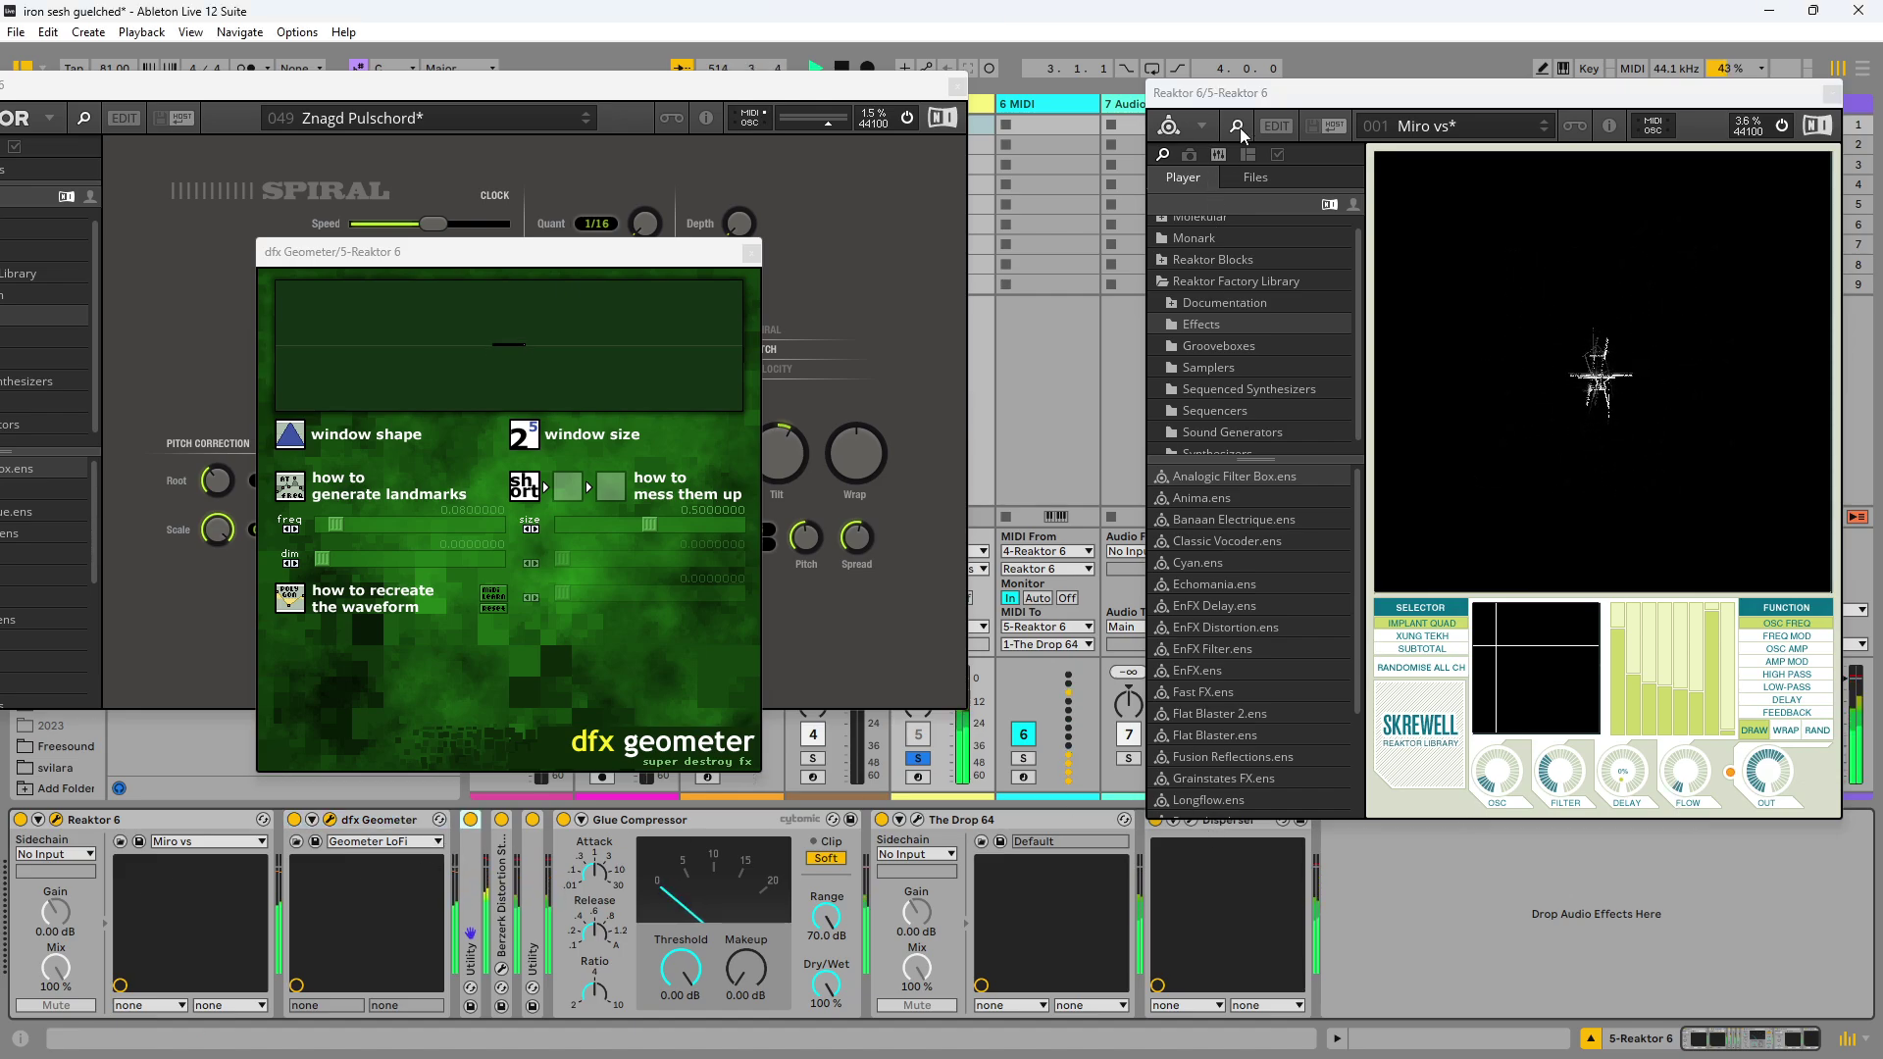
pyautogui.moveTo(1243, 93); pyautogui.dragTo(1240, 48)
pyautogui.click(820, 834)
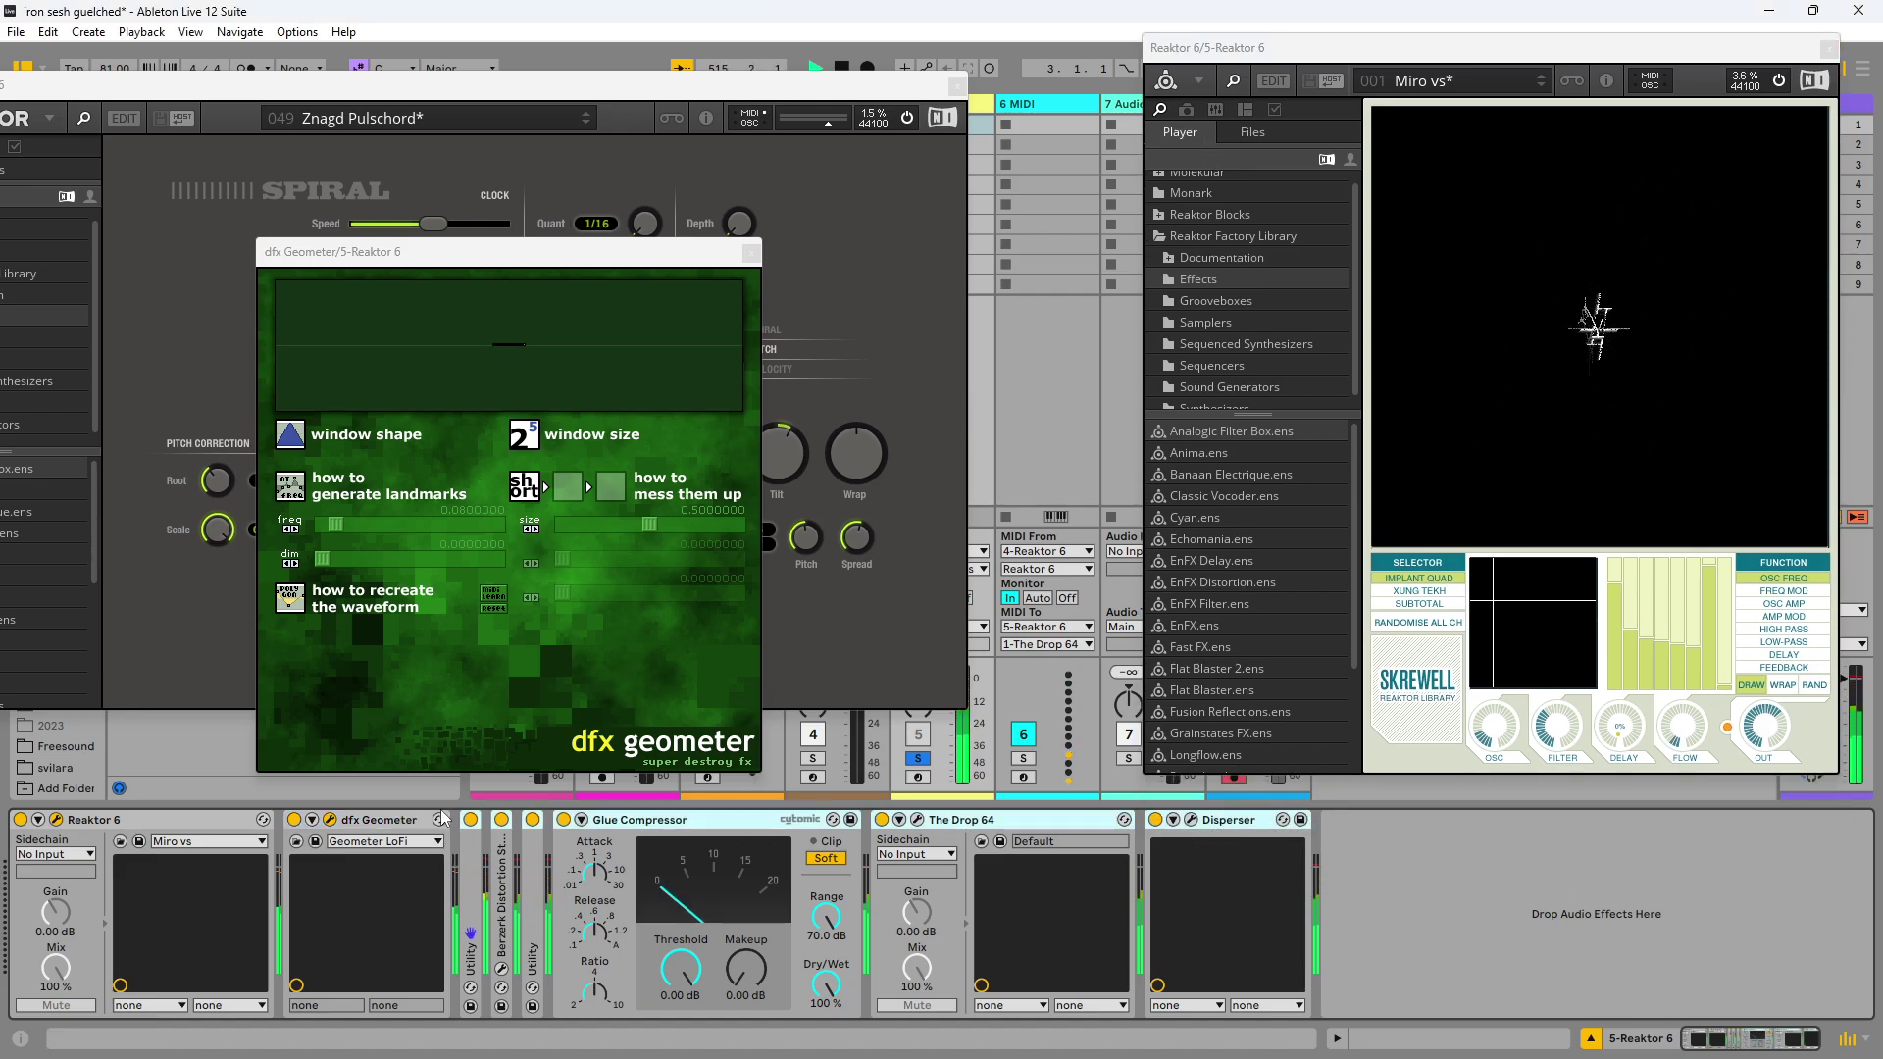
pyautogui.hotkey('ctrl', 'g')
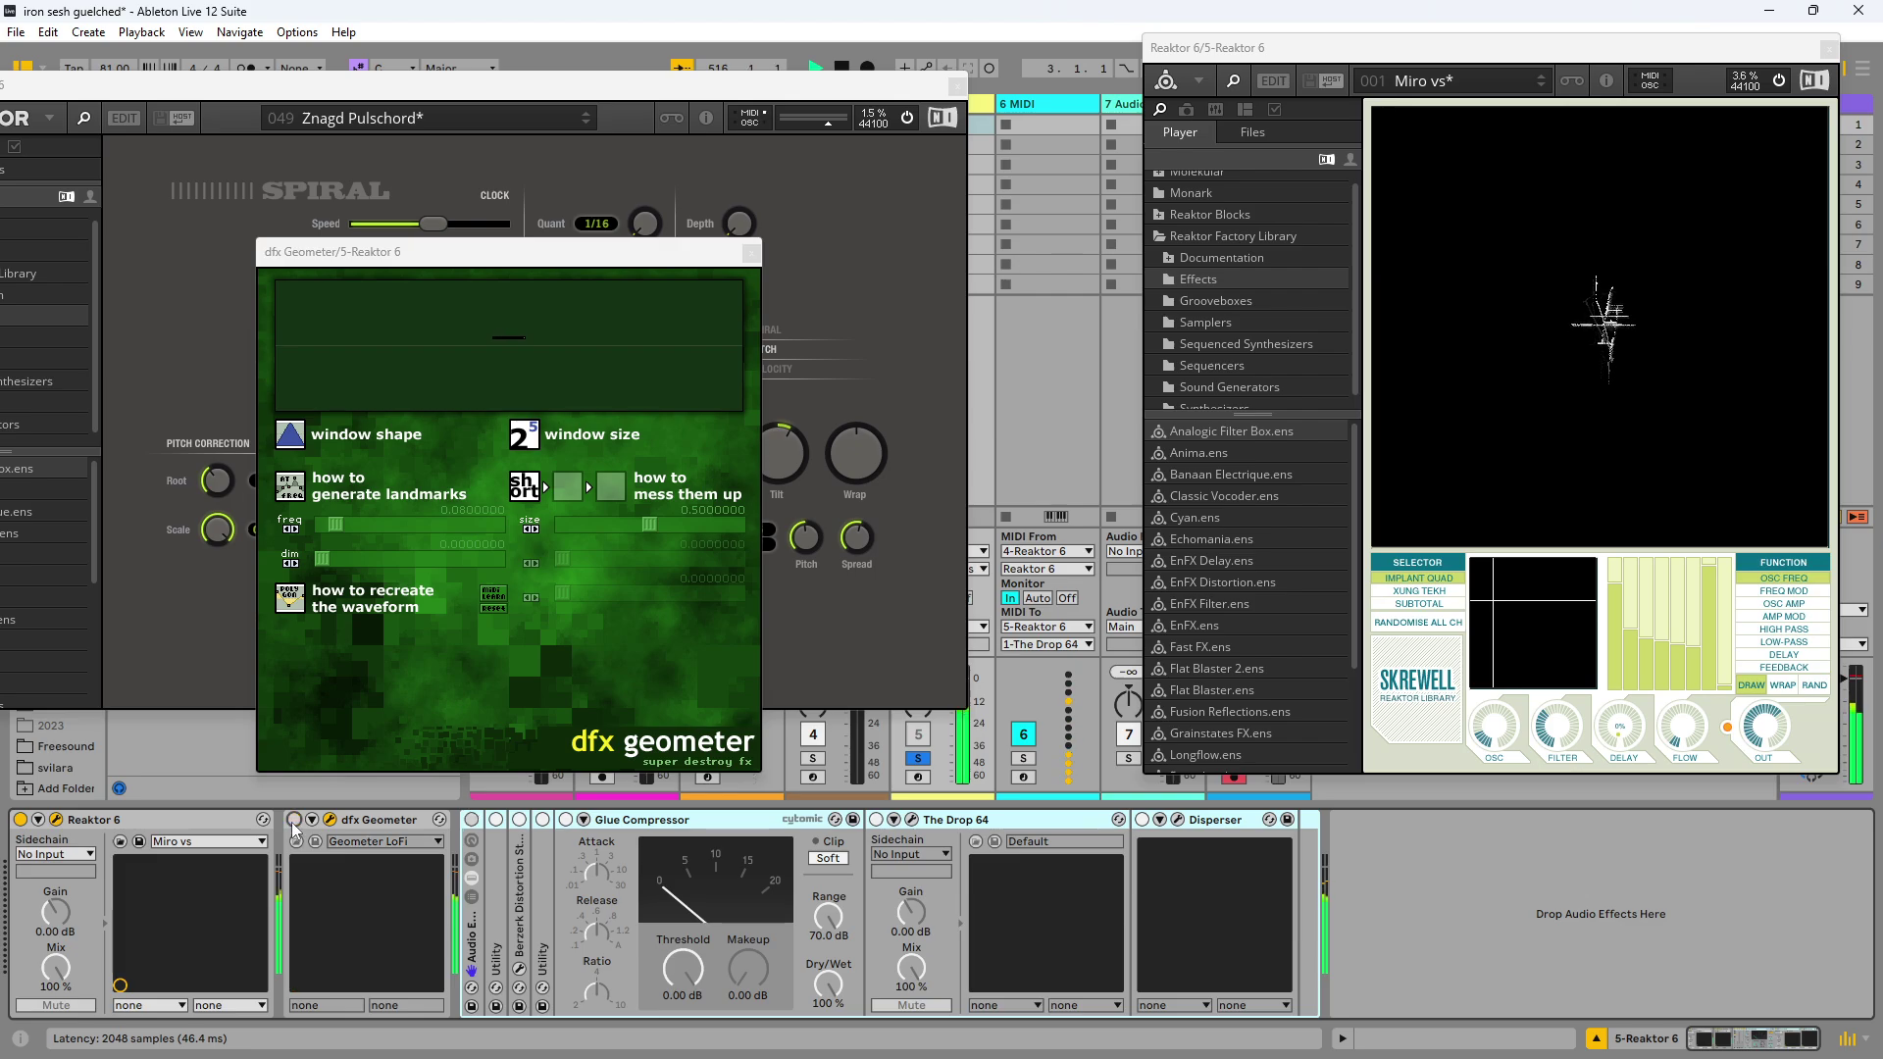
# Step: Compare track 5's sound with dfx Geometer active and bypassed while varying Skrewell's Flow
pyautogui.click(1667, 733)
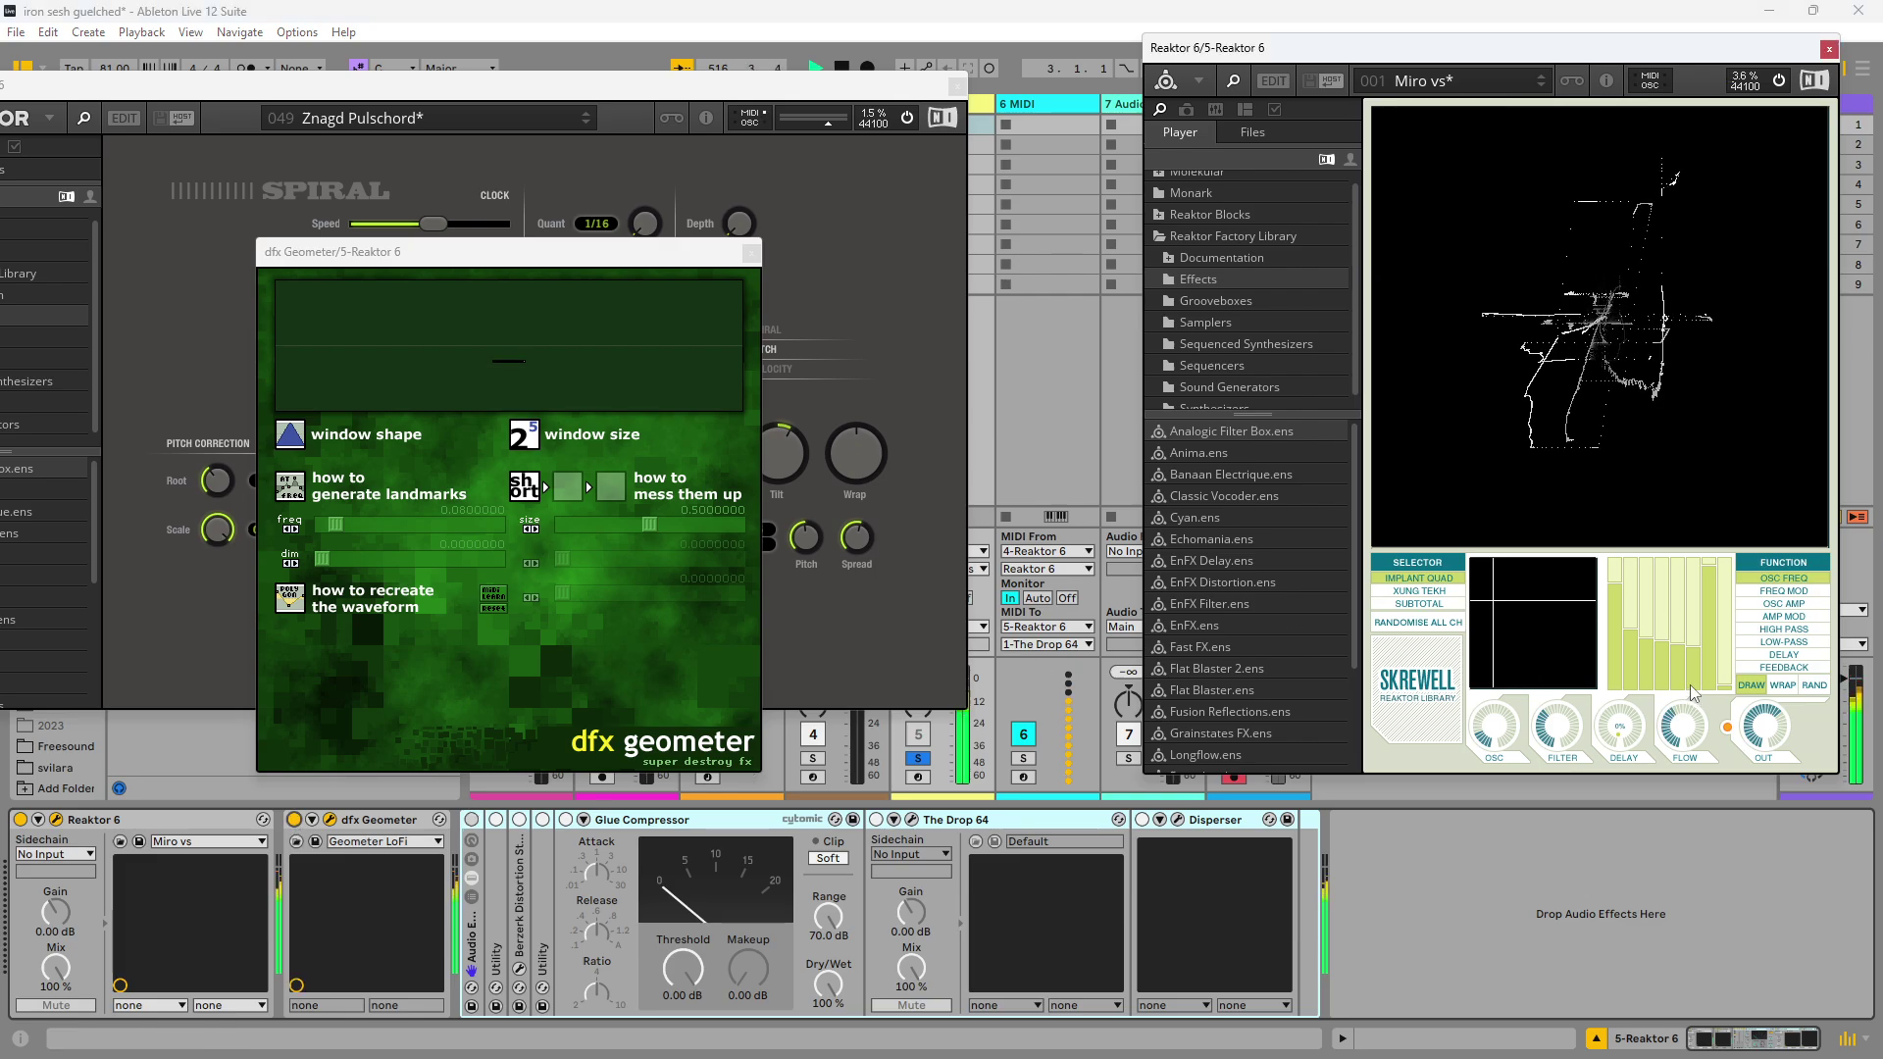
pyautogui.click(294, 819)
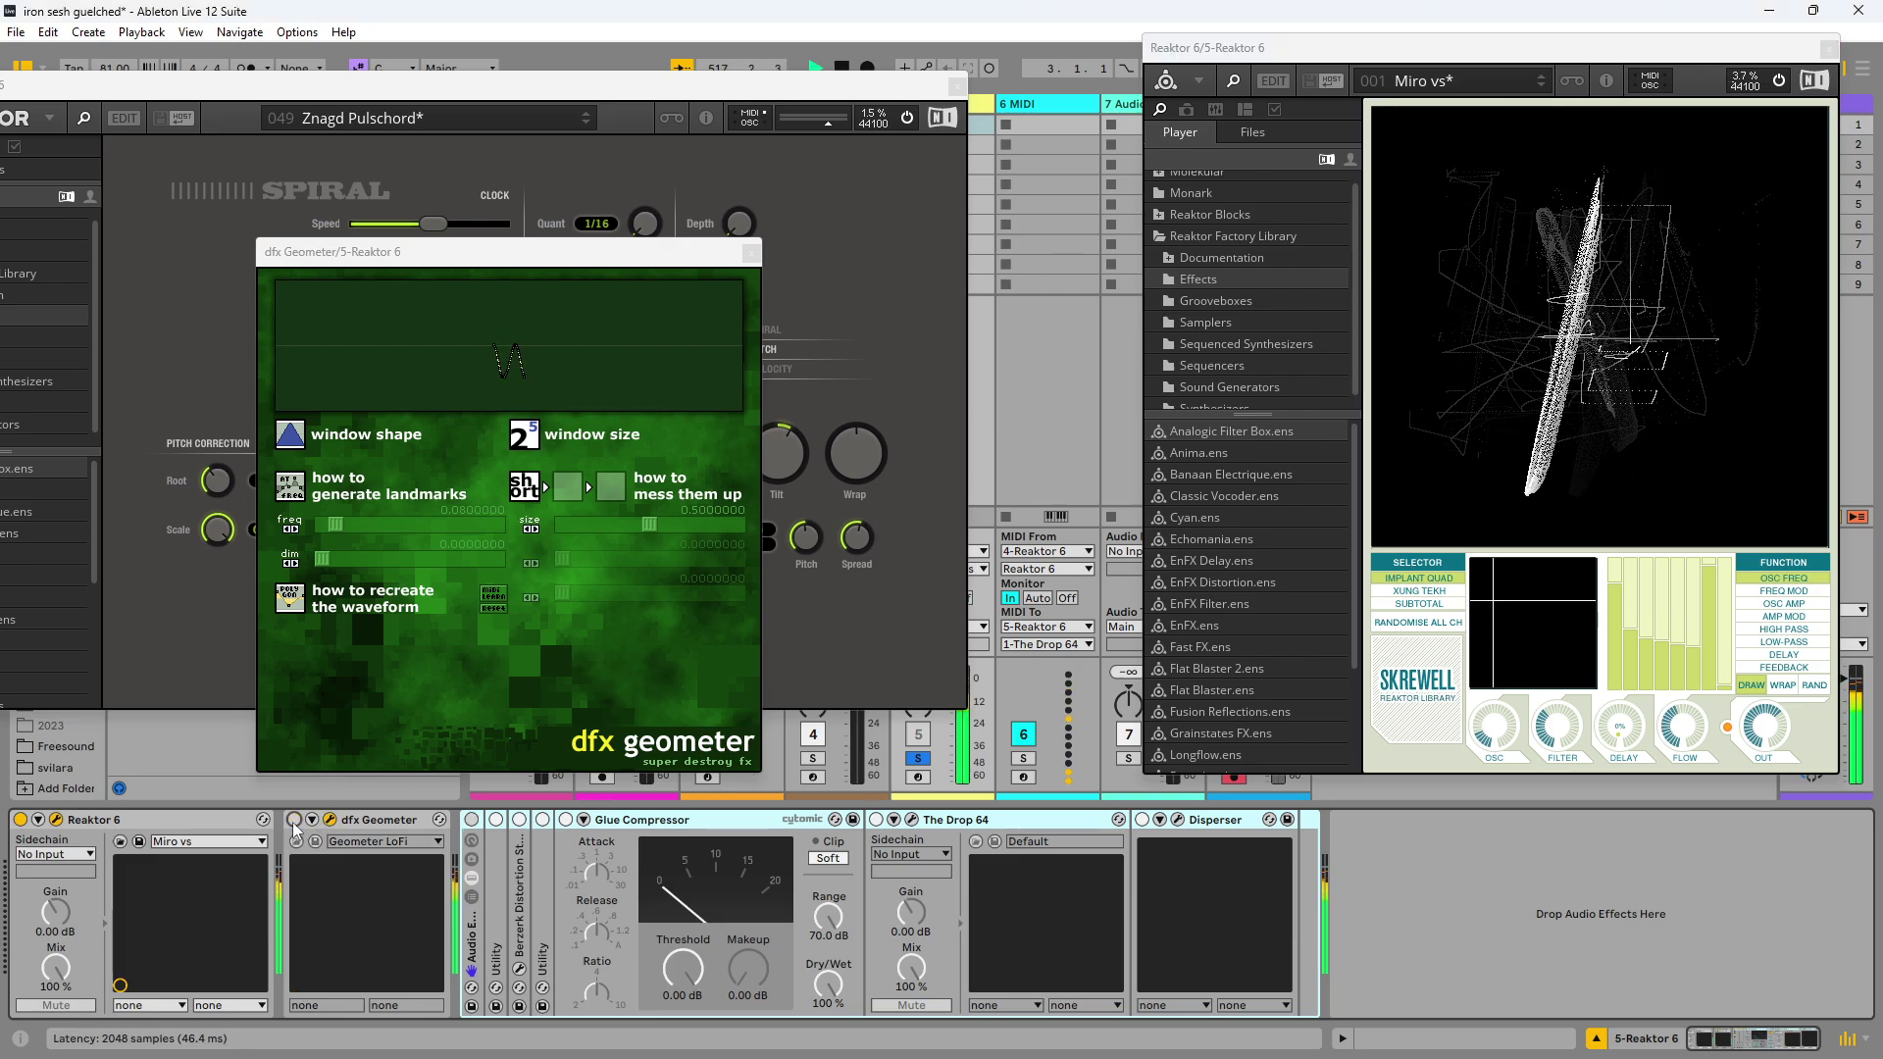
pyautogui.click(294, 824)
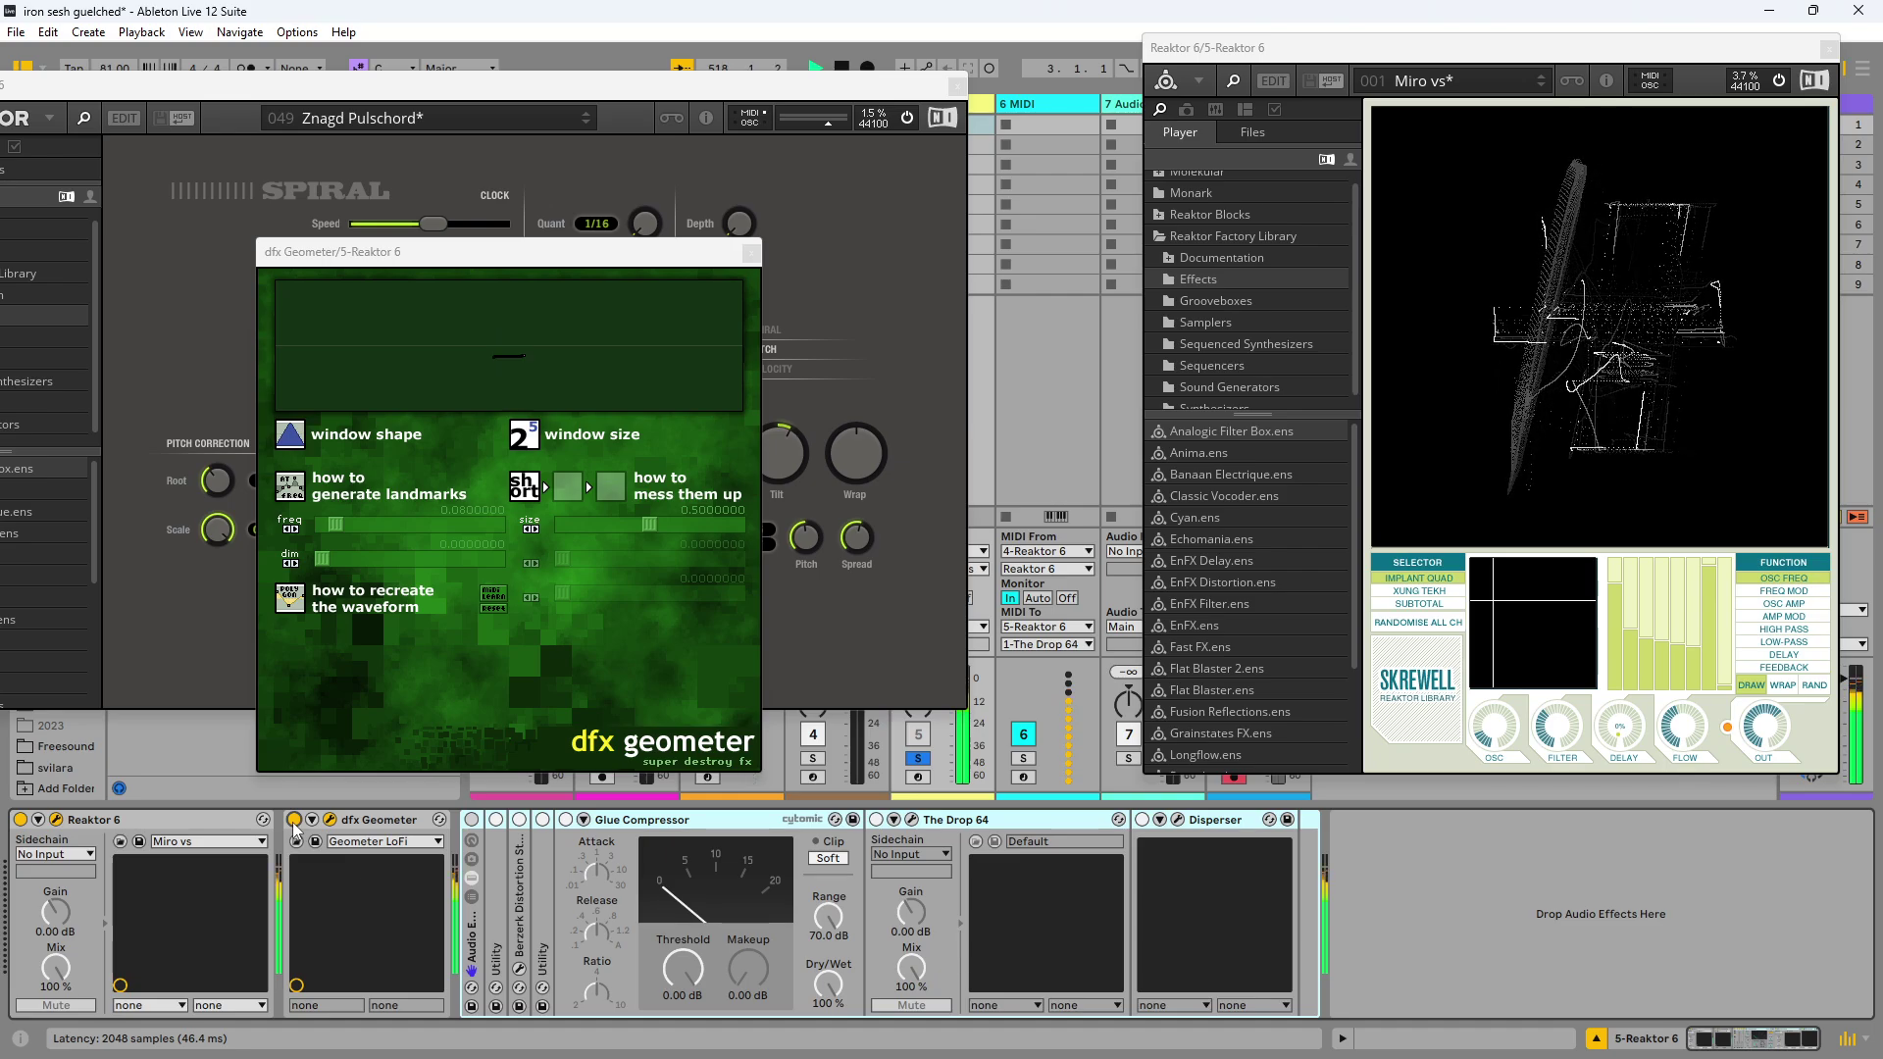
pyautogui.click(1699, 703)
pyautogui.click(294, 821)
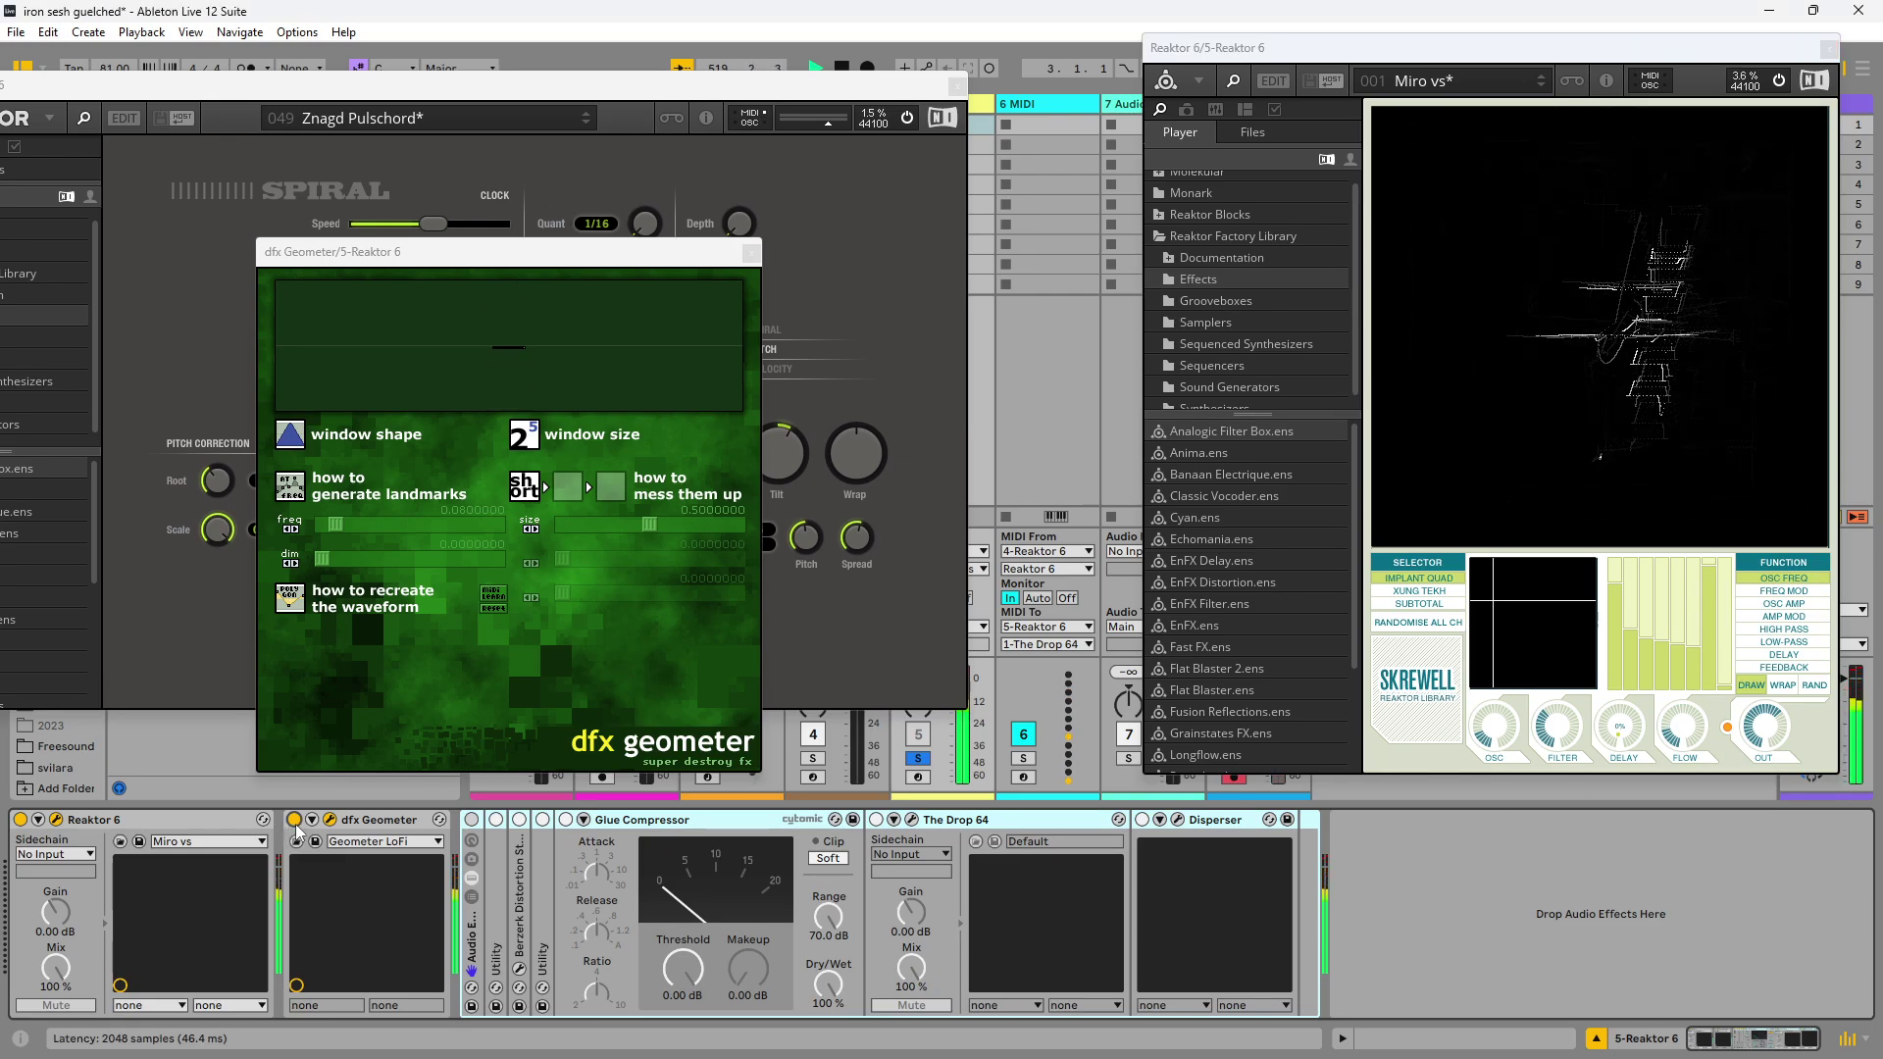
pyautogui.click(295, 824)
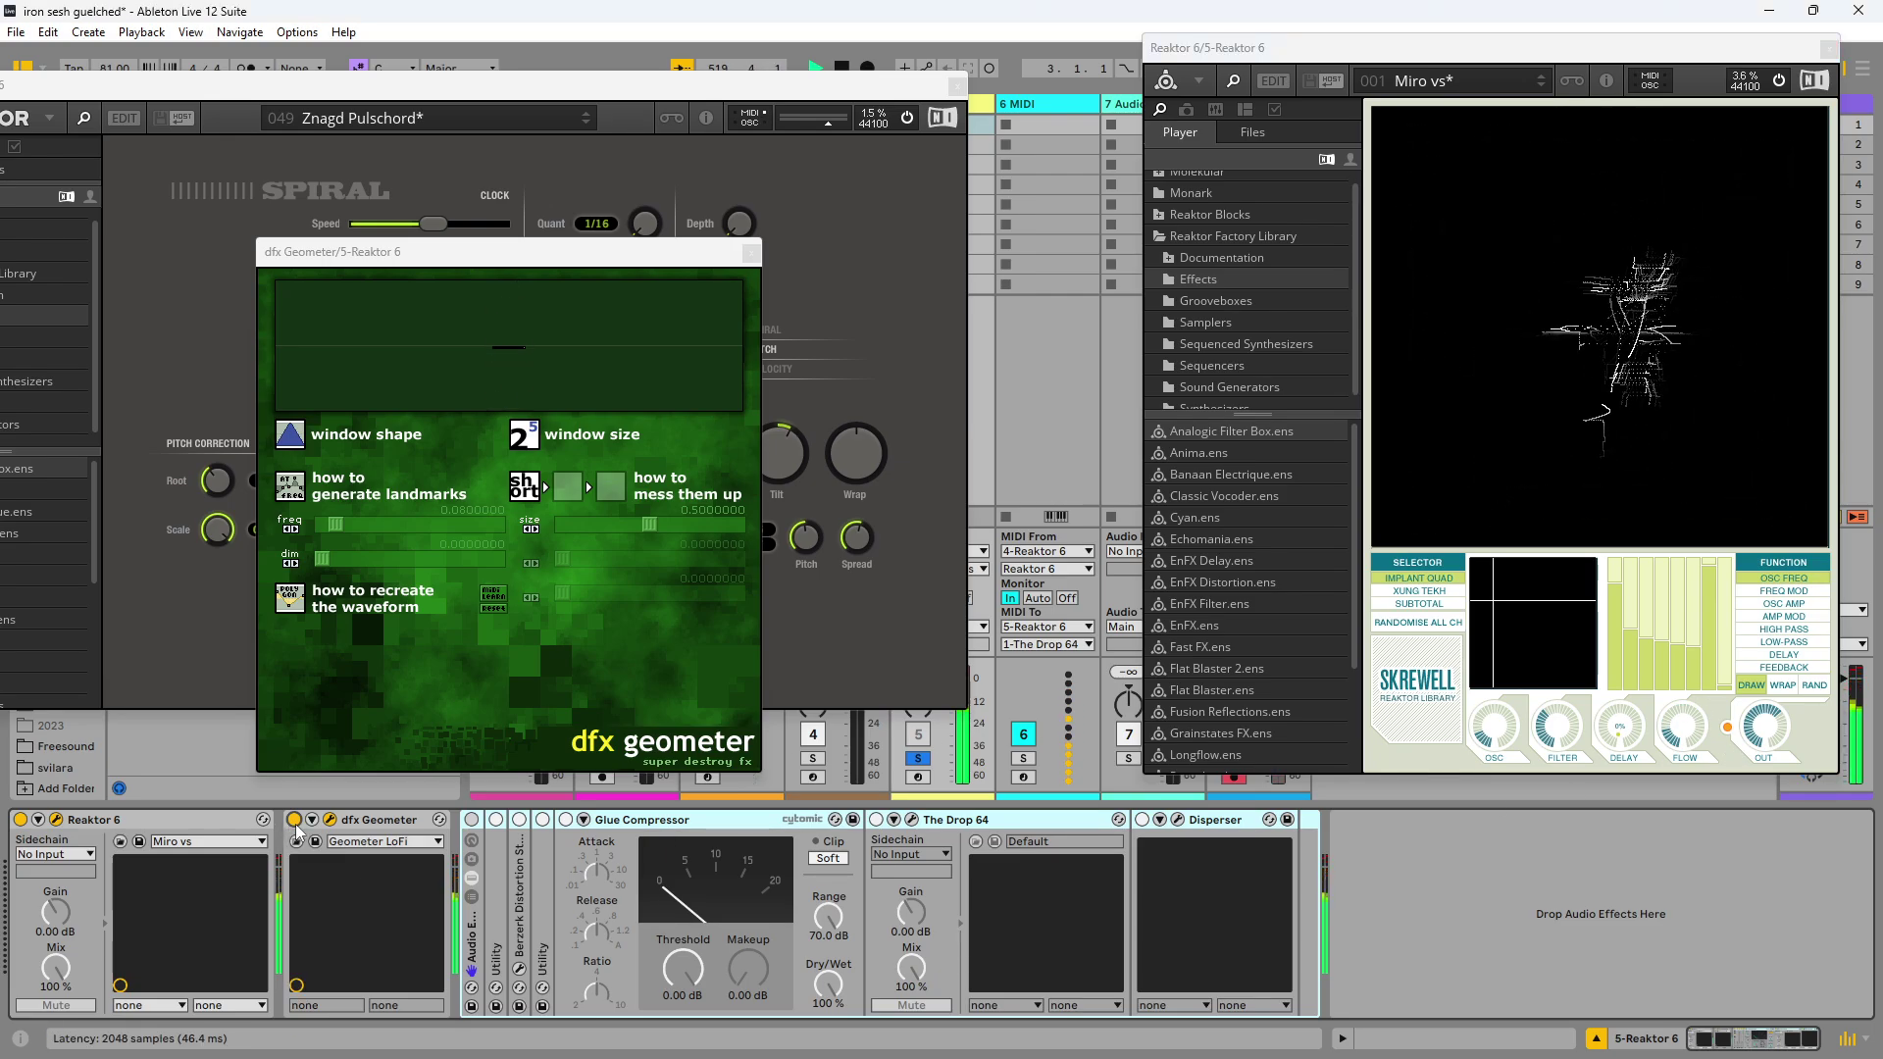
pyautogui.click(1694, 738)
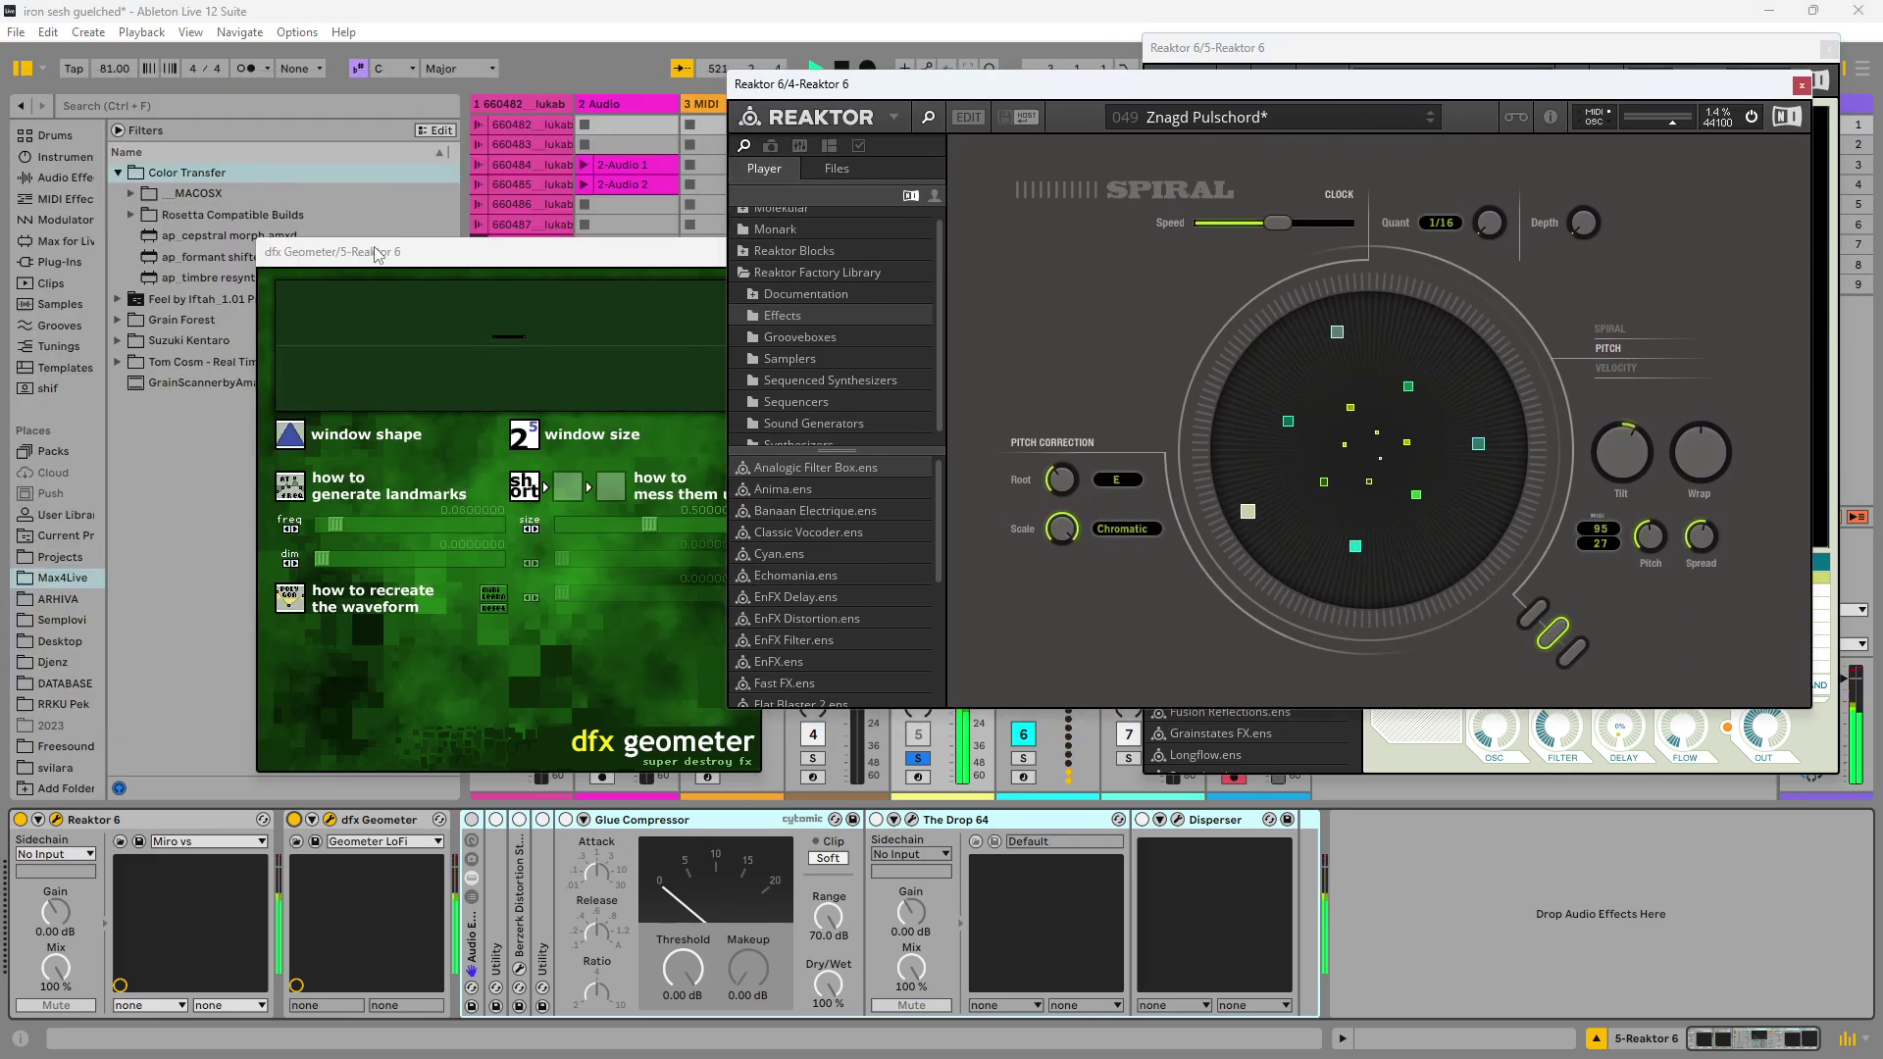
# Step: Search the browser for "dfx" and add a second dfx Geometer after the first one on track 5
pyautogui.click(377, 255)
pyautogui.click(88, 106)
pyautogui.write('dfx')
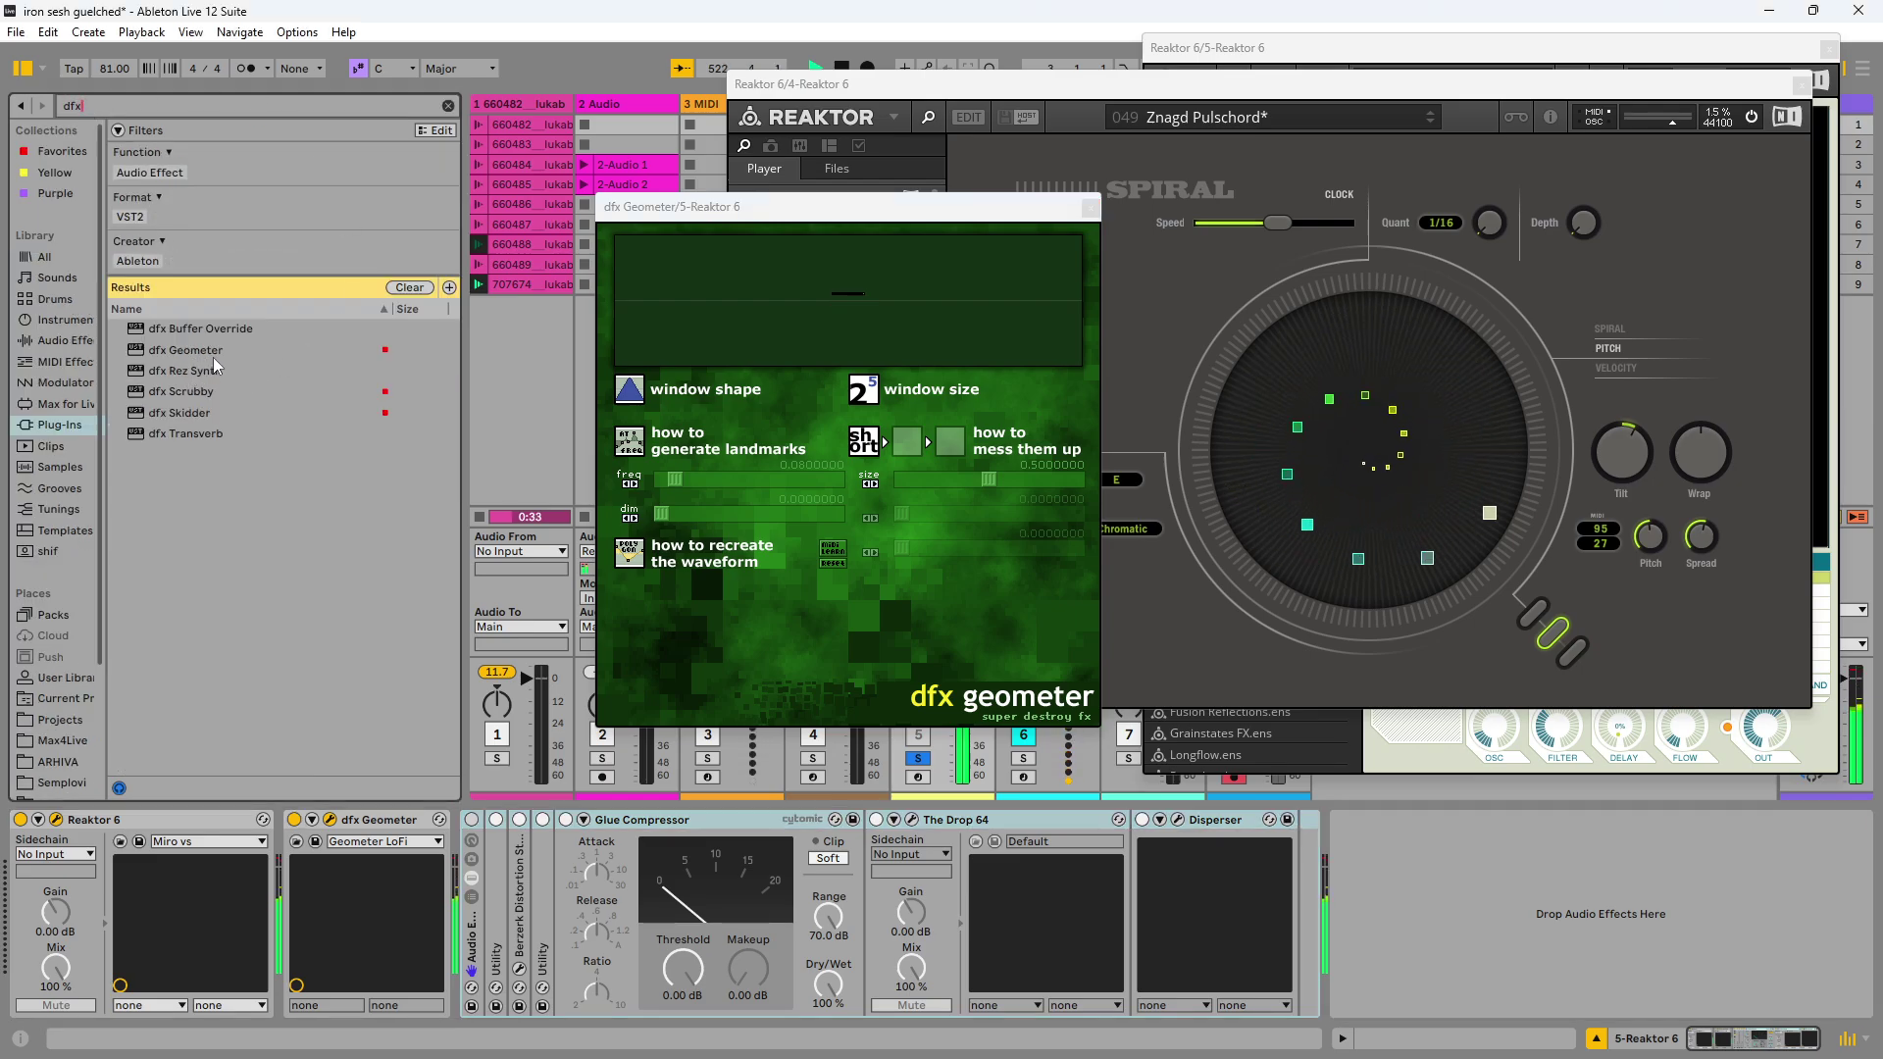
pyautogui.moveTo(187, 351); pyautogui.dragTo(473, 912)
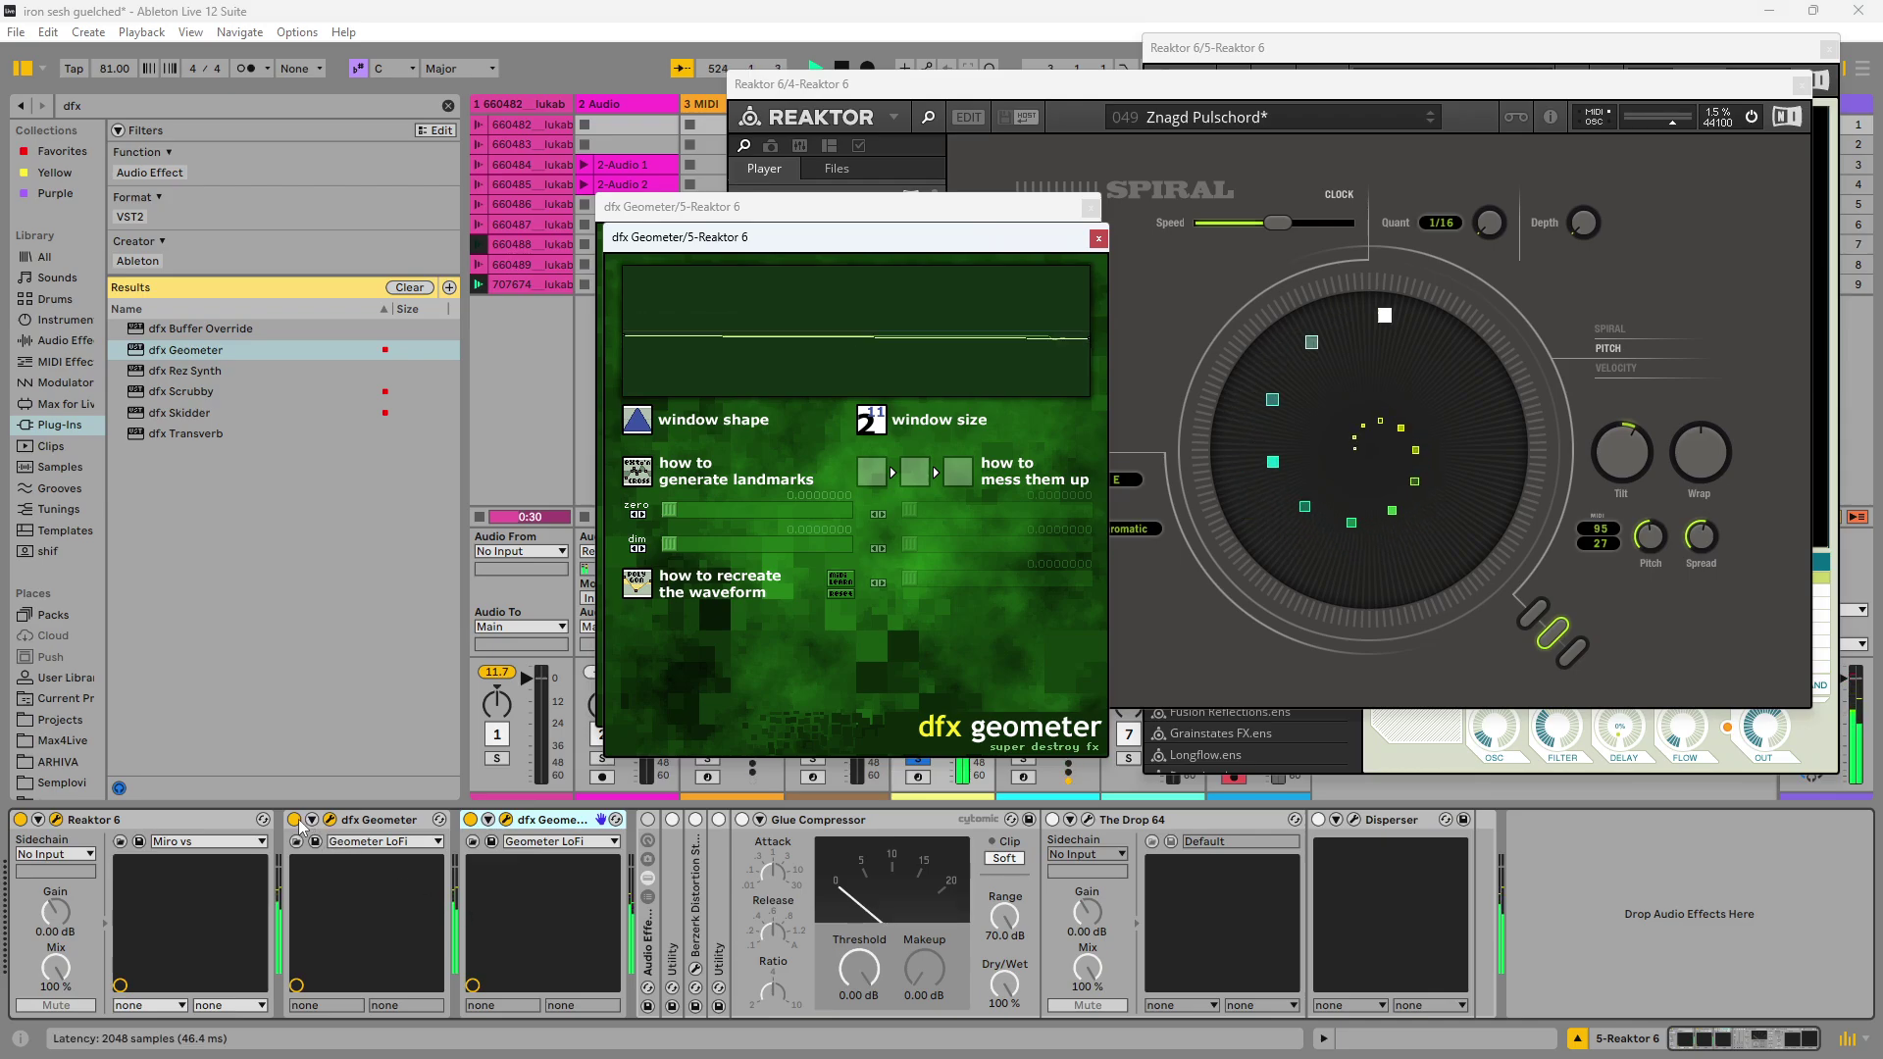
# Step: Set the second Geometer's three mess-up operations to short, 1/4 and 1/4, and step through larger window sizes
pyautogui.click(883, 429)
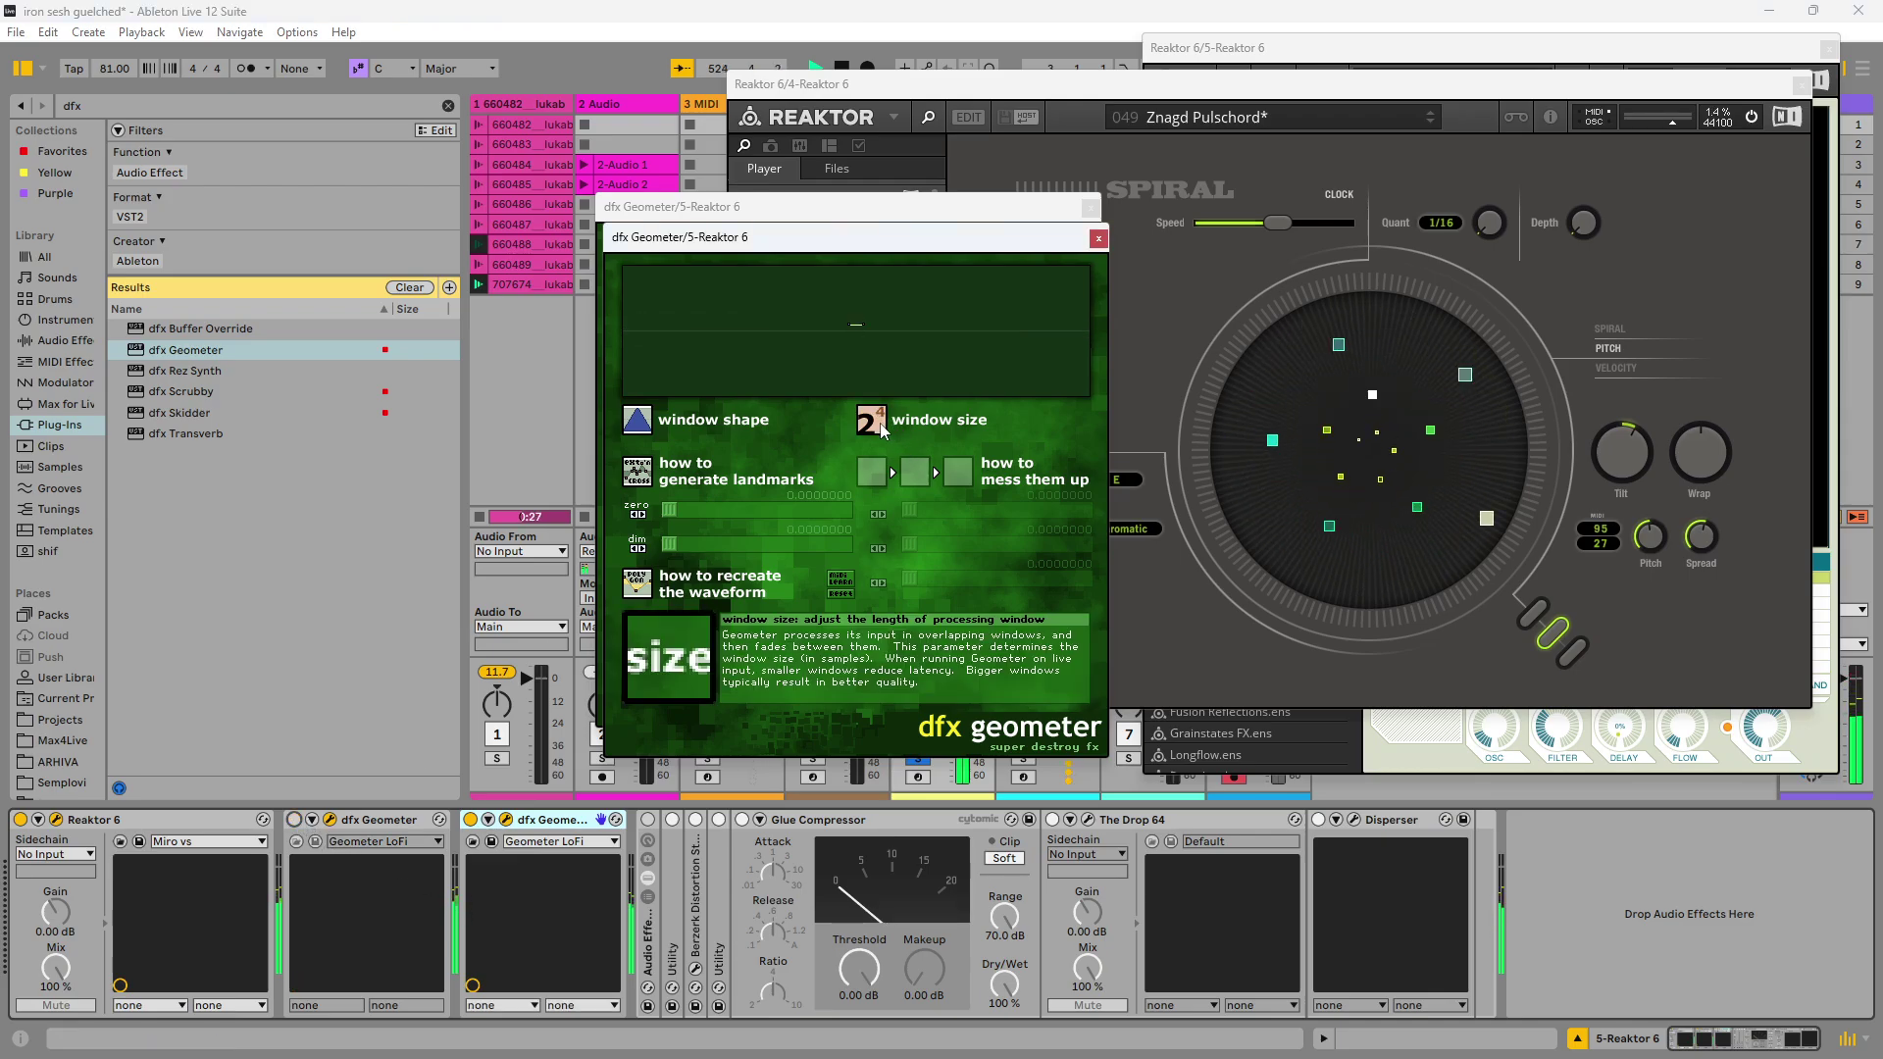
pyautogui.click(883, 429)
pyautogui.click(870, 471)
pyautogui.click(871, 471)
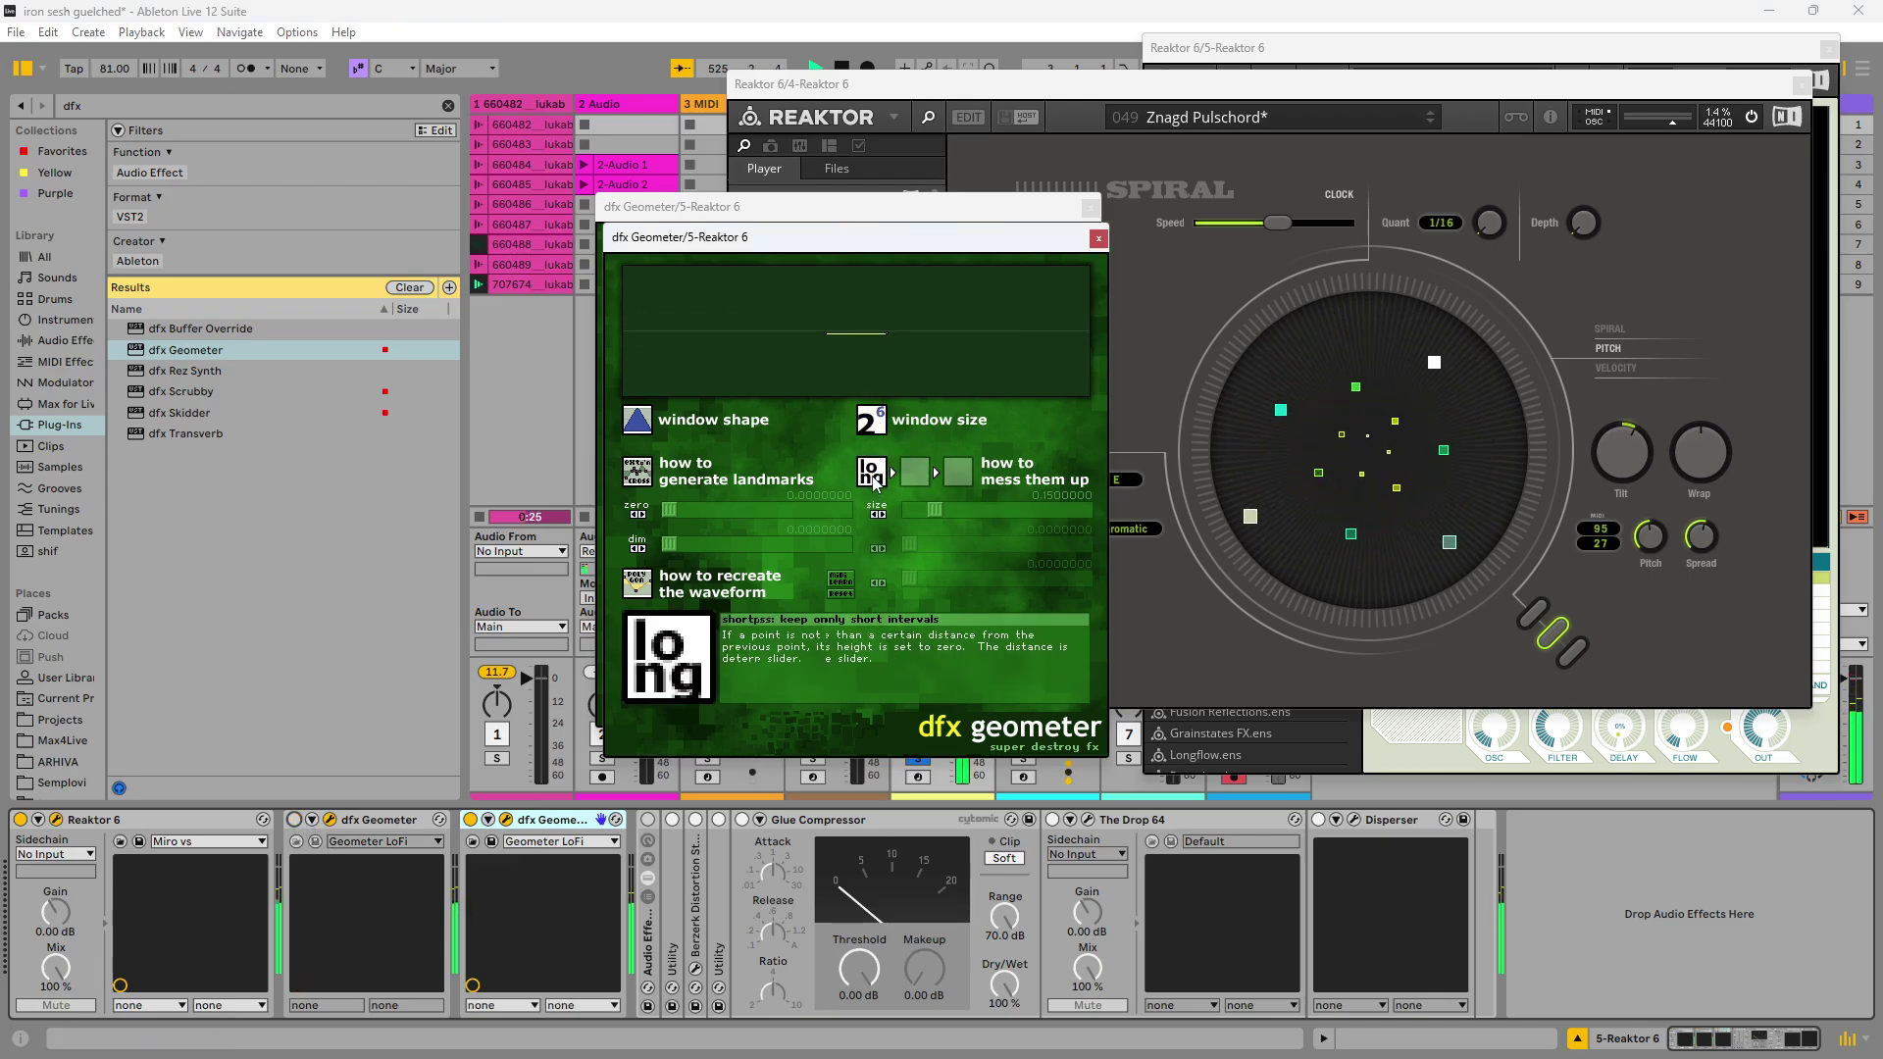
pyautogui.click(915, 474)
pyautogui.click(915, 473)
pyautogui.click(915, 474)
pyautogui.click(958, 474)
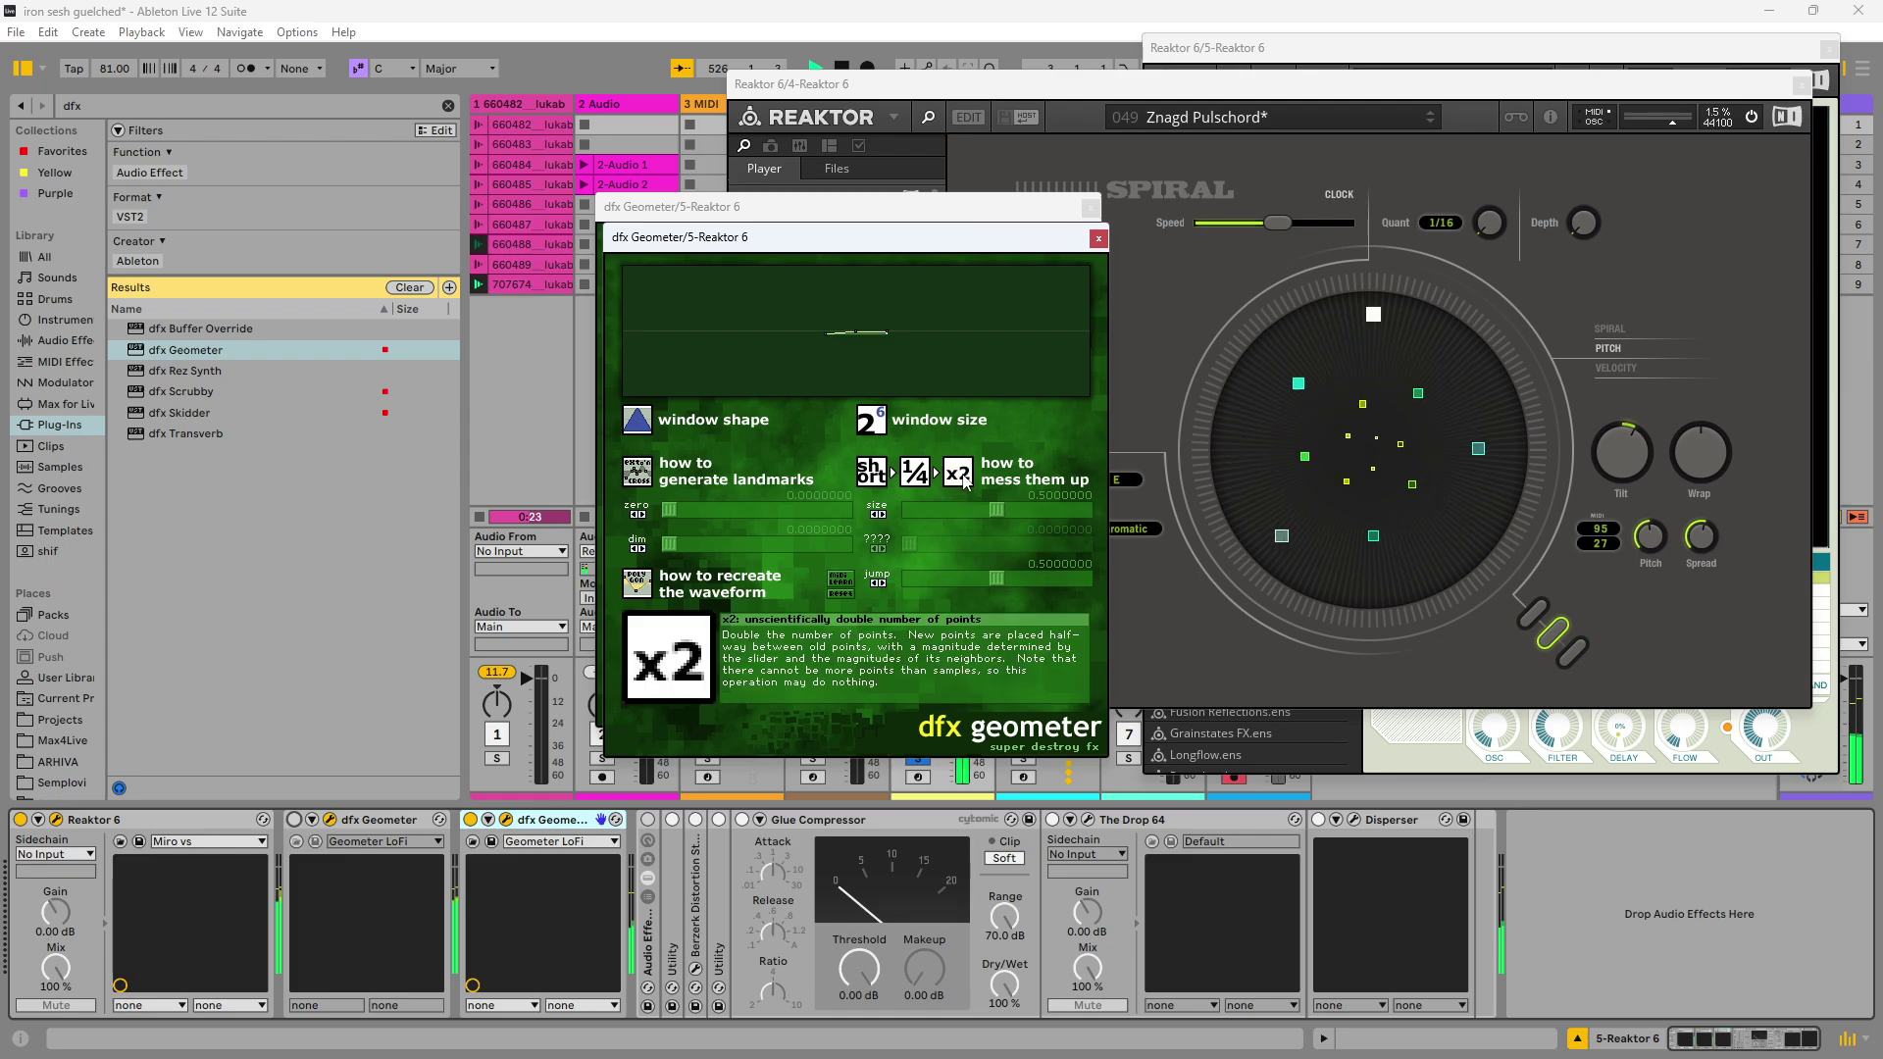
pyautogui.click(961, 475)
pyautogui.click(958, 474)
pyautogui.click(871, 419)
pyautogui.click(871, 419)
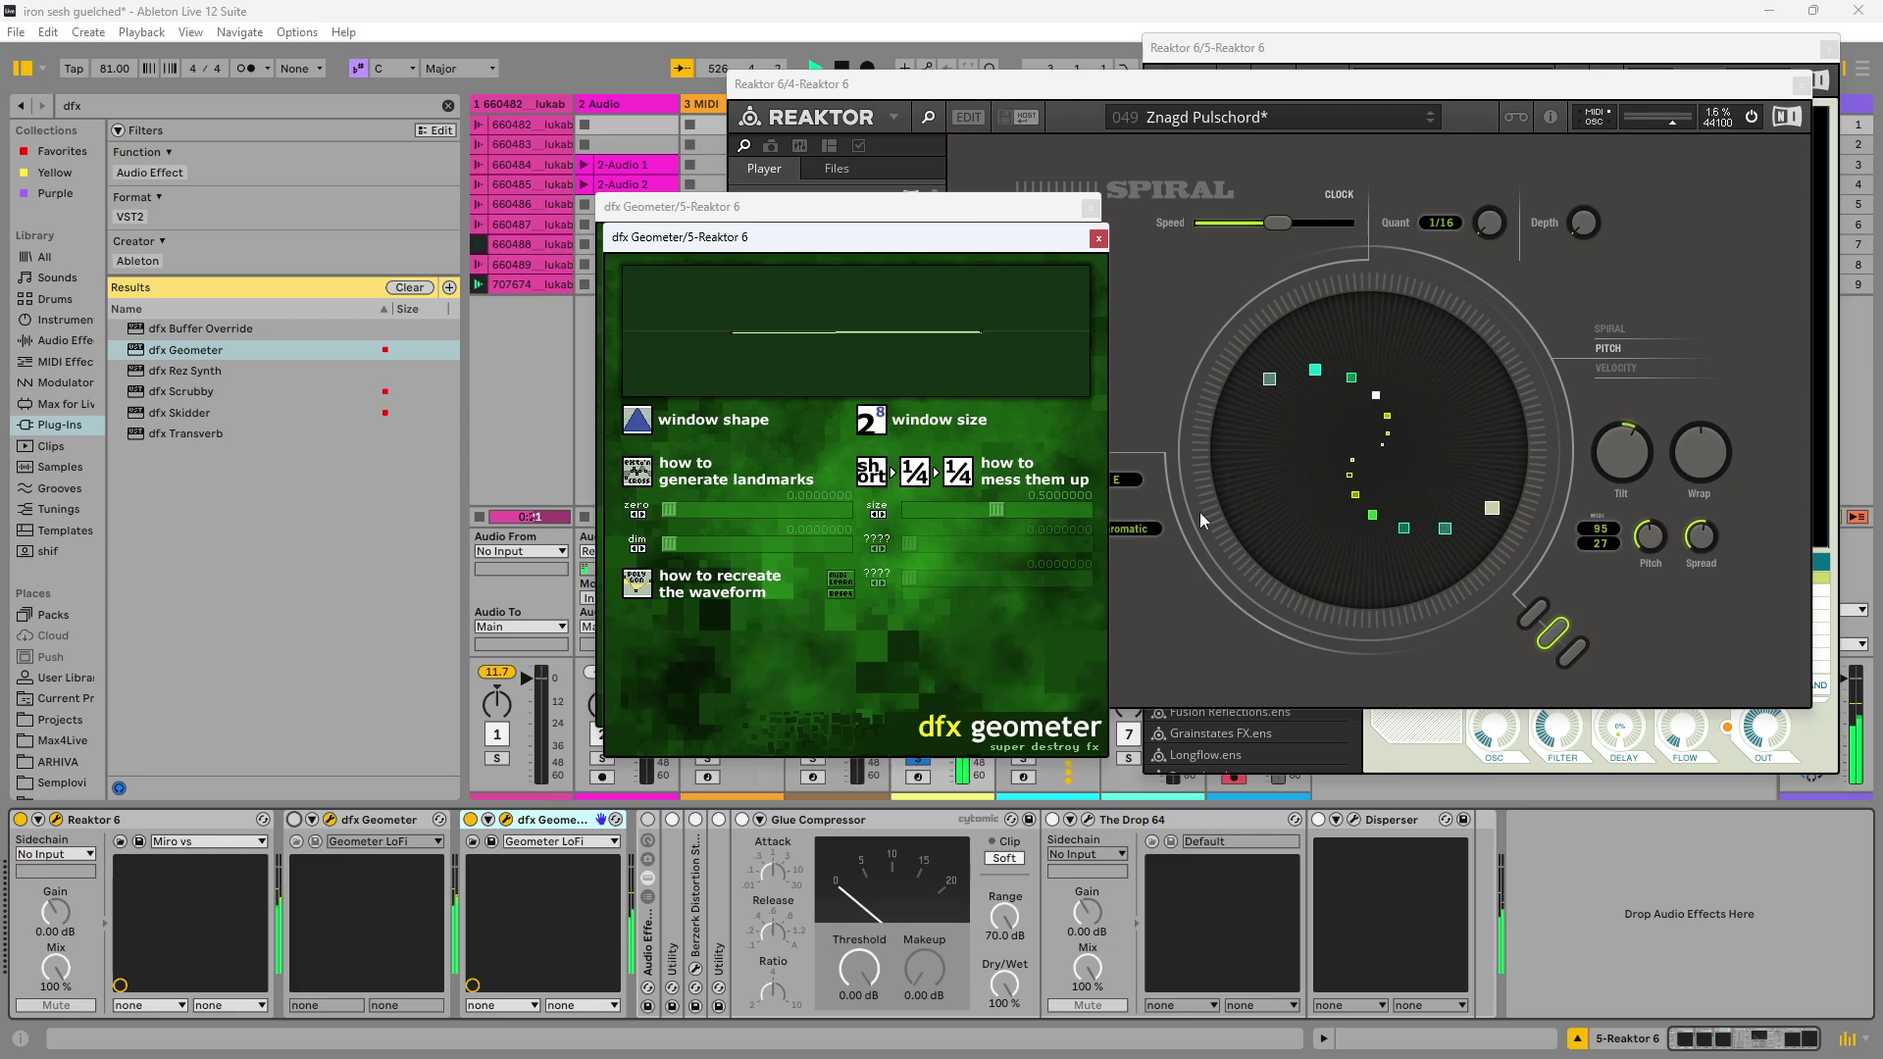
# Step: Place both Geometer windows side by side, and change the second one's waveform recreation method and window size
pyautogui.moveTo(1012, 236); pyautogui.dragTo(500, 241)
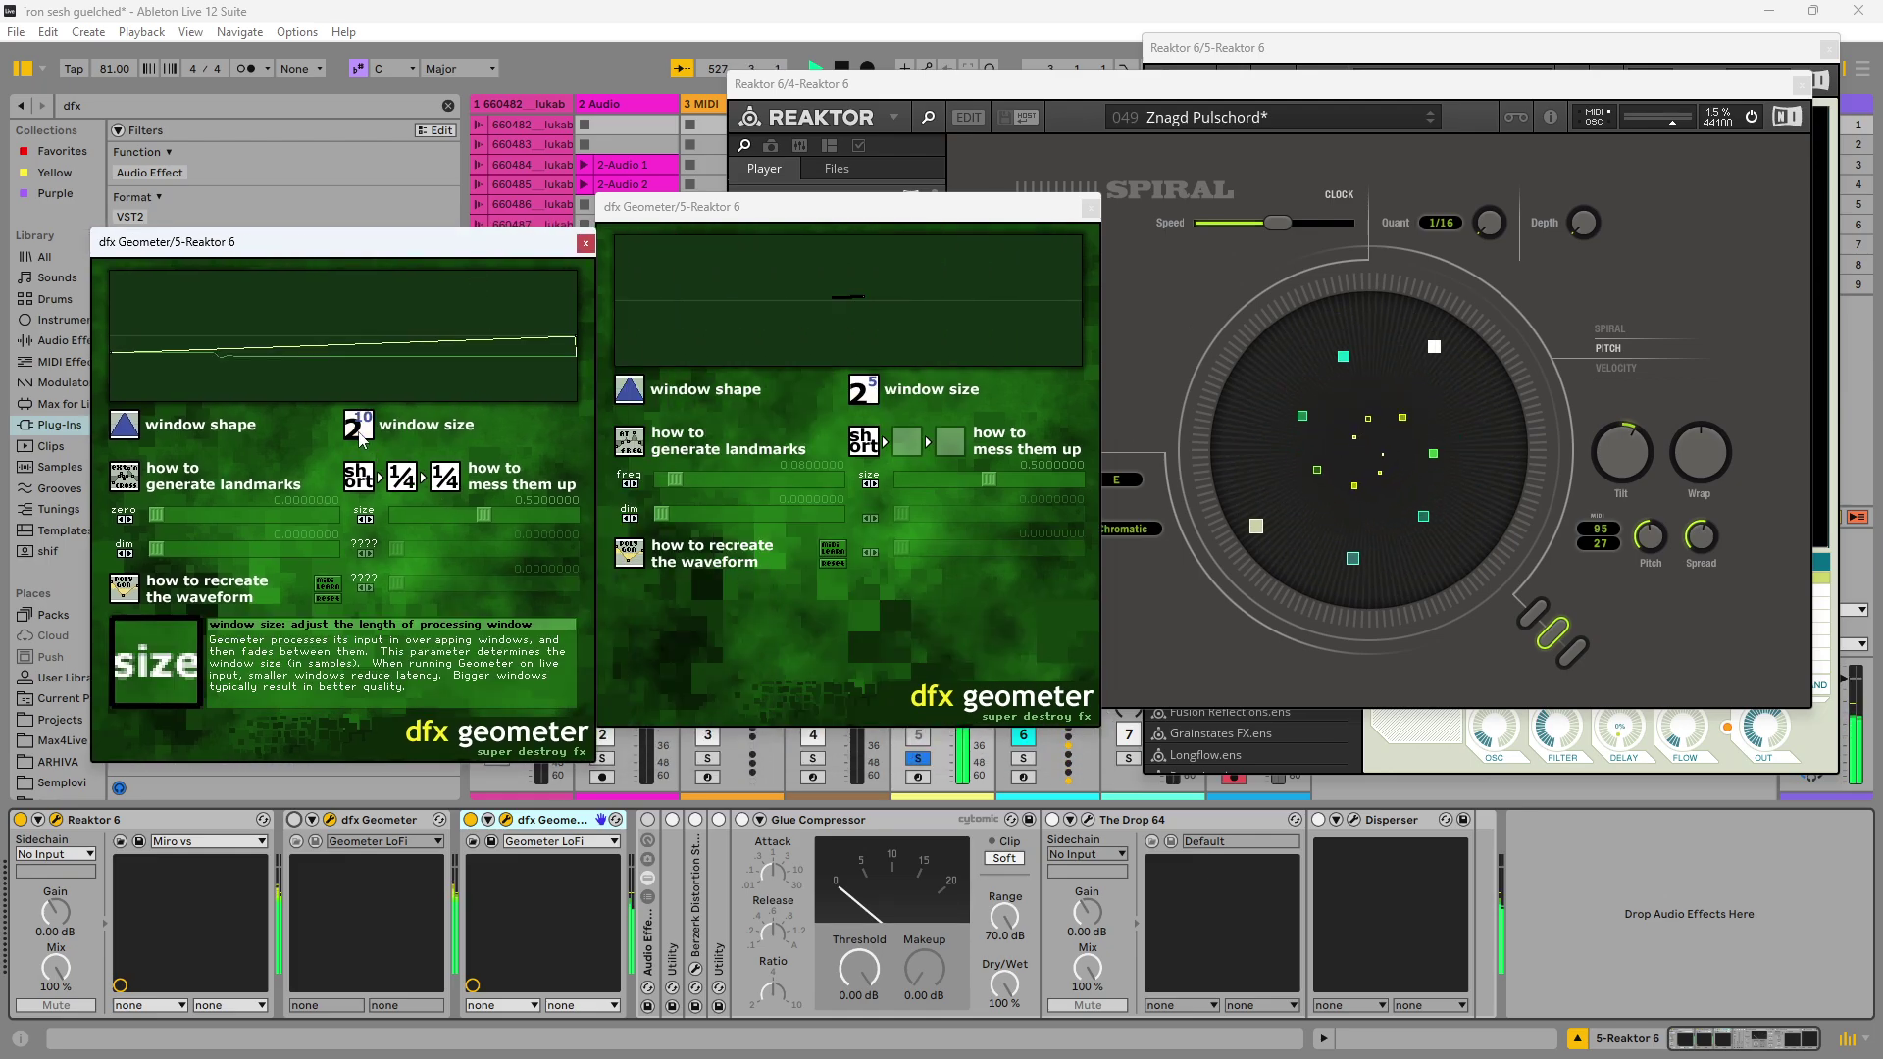
pyautogui.click(361, 428)
pyautogui.click(361, 428)
pyautogui.click(123, 586)
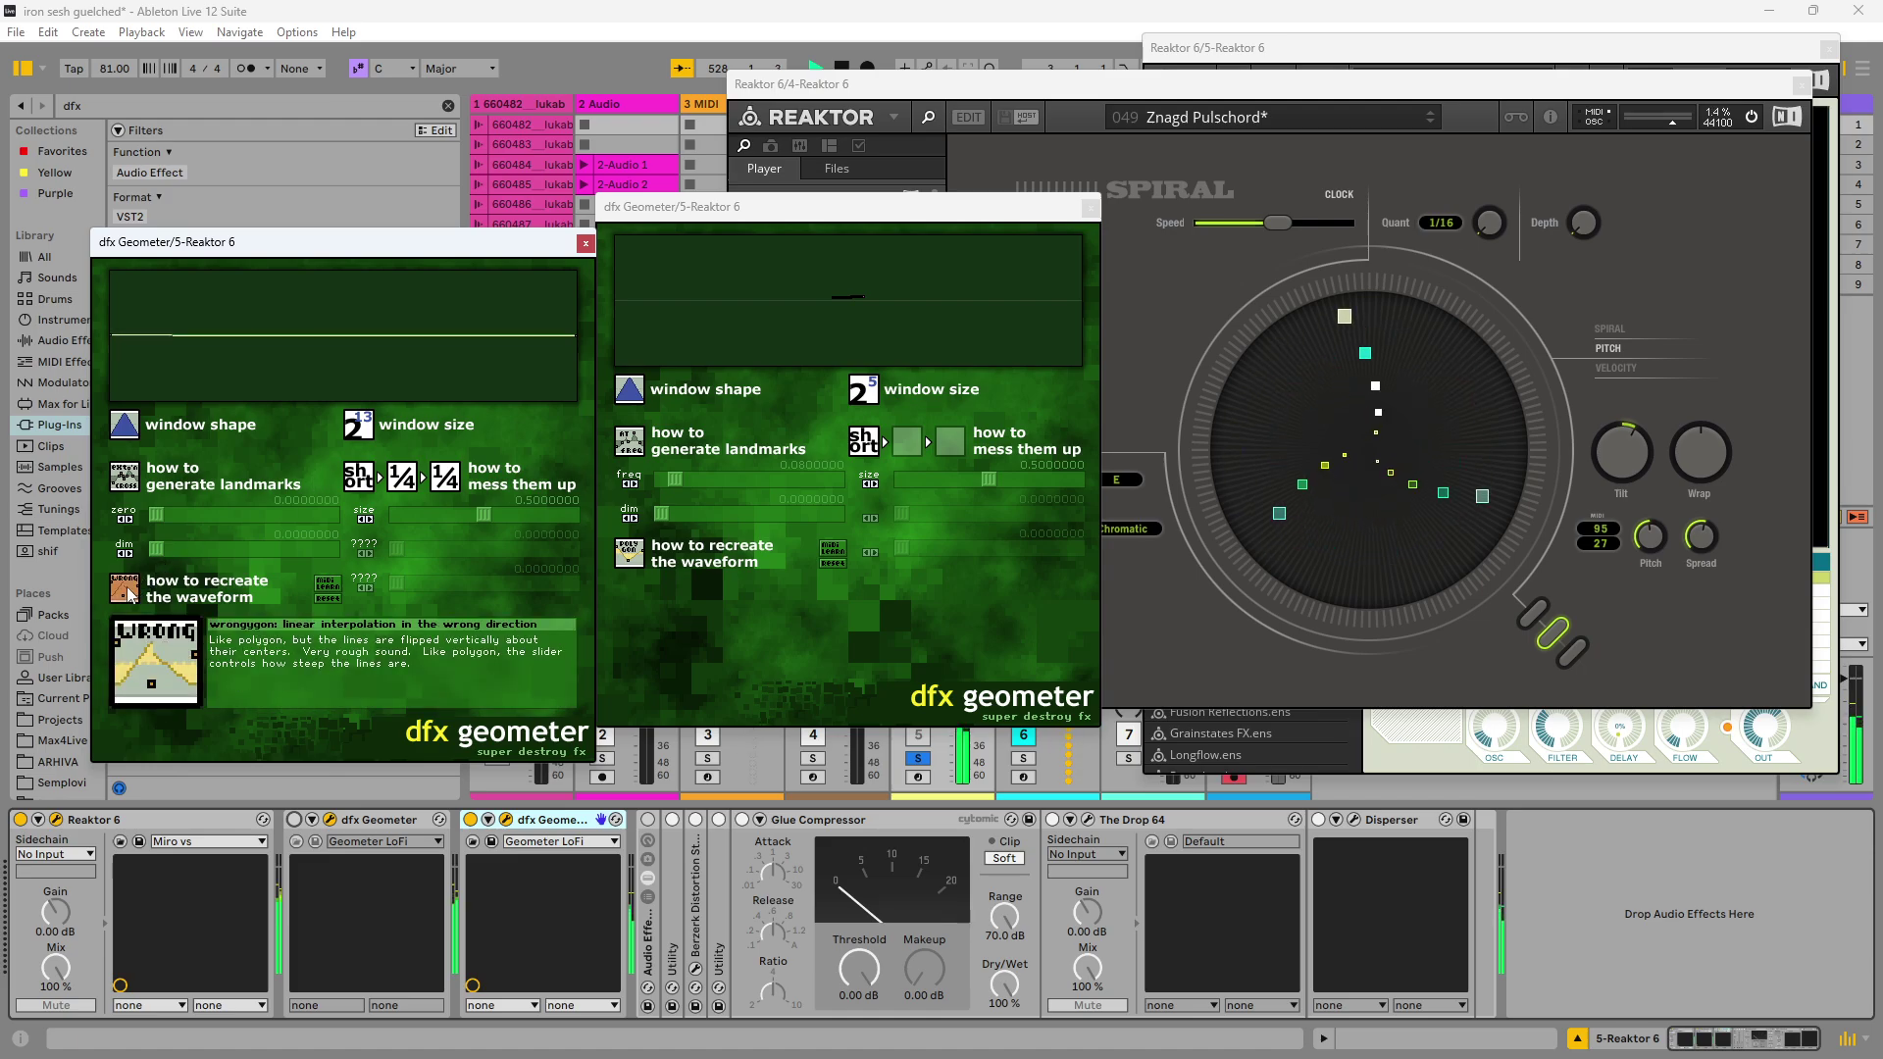
pyautogui.click(371, 429)
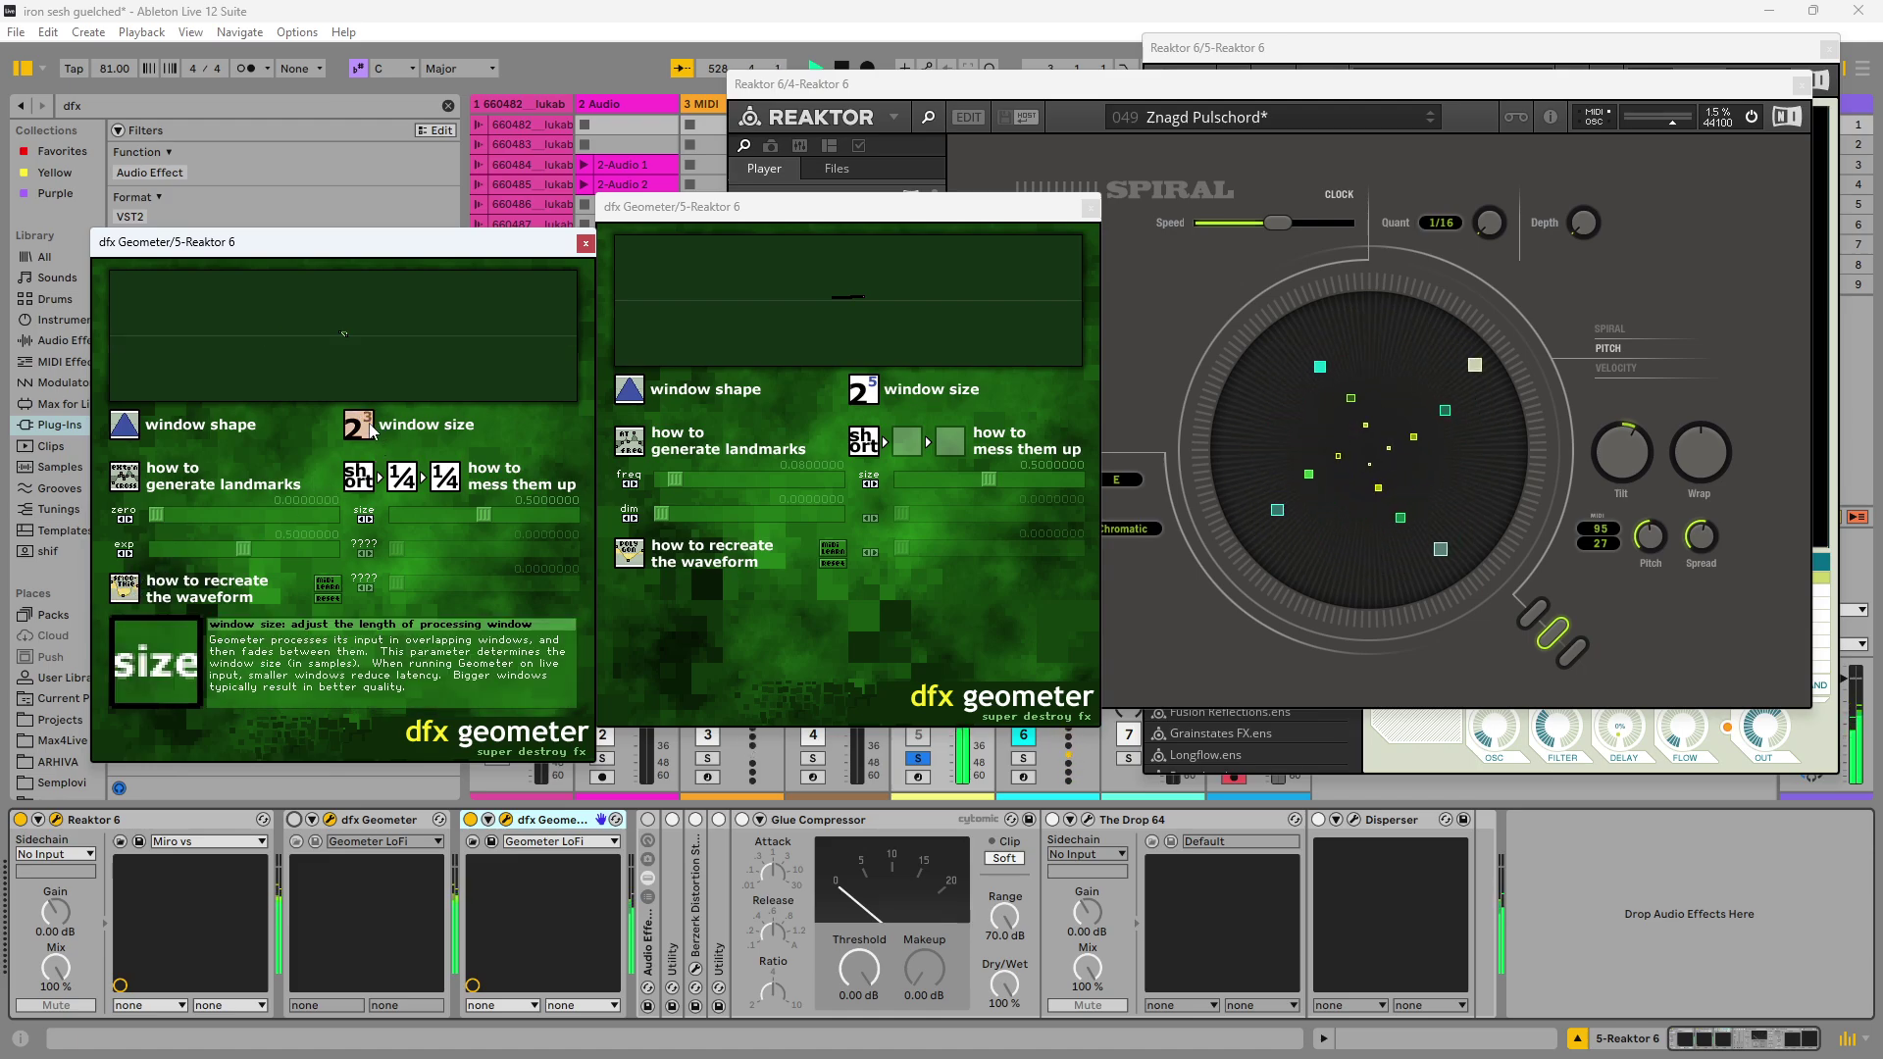
# Step: Set the second Geometer's mess-up operations to slow, long and long, with their amounts at about 0.58, 0.38 and 0.63
pyautogui.click(359, 478)
pyautogui.click(402, 478)
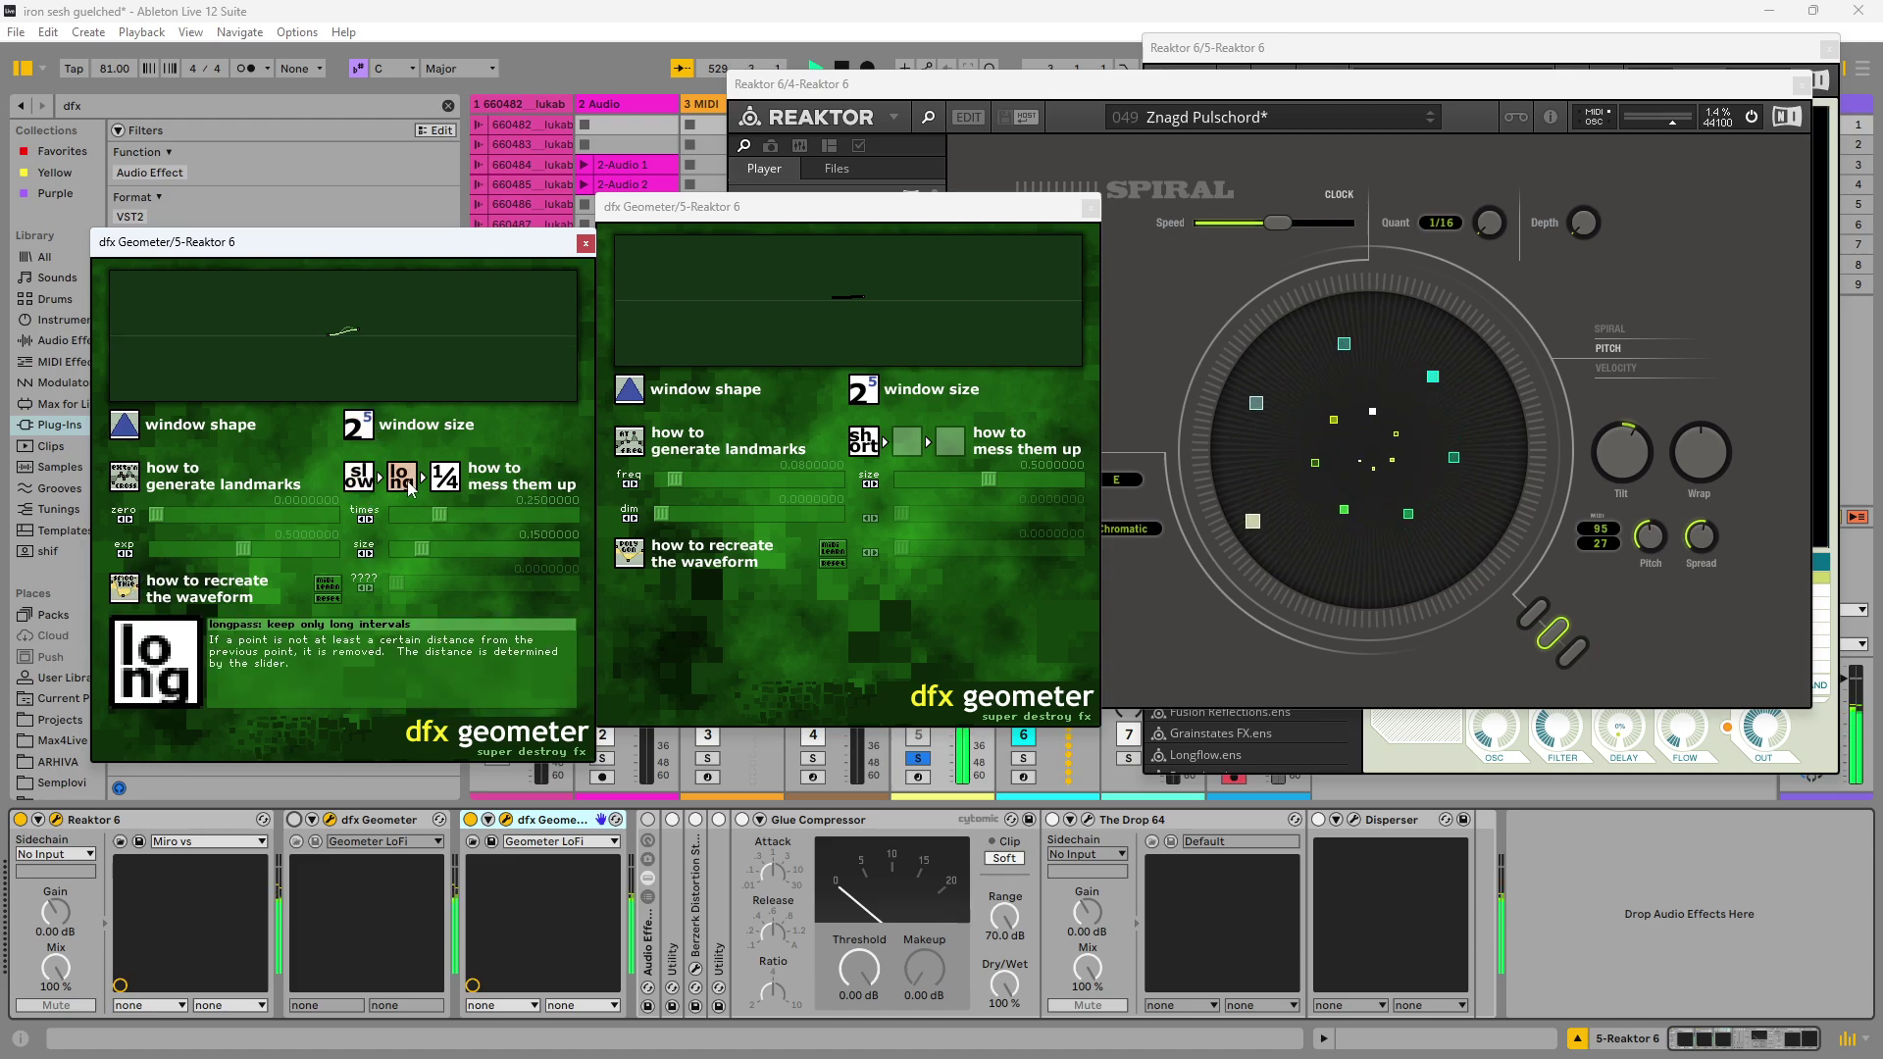
pyautogui.click(444, 478)
pyautogui.moveTo(438, 509); pyautogui.dragTo(506, 584)
# Step: Audition the second Geometer at window size 2^7 with Skrewell's Flow raised, and delete it from track 5
pyautogui.click(1530, 750)
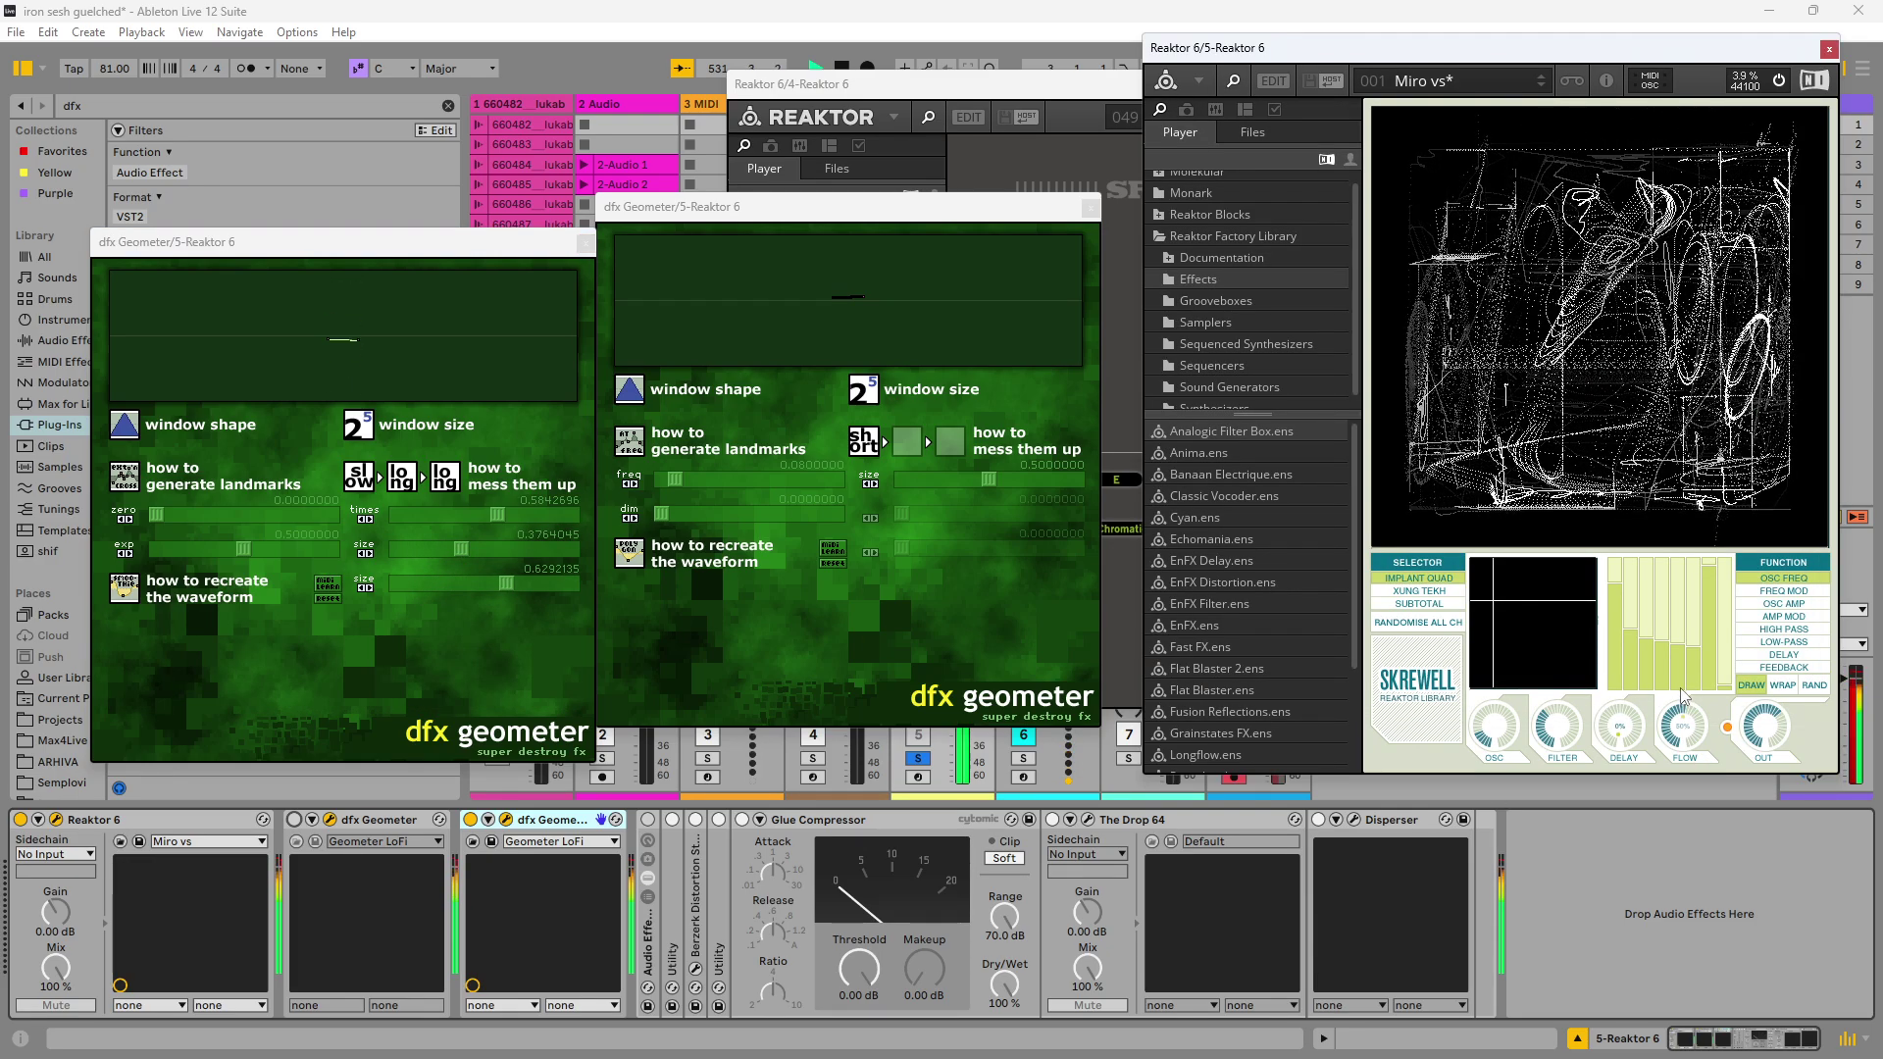
pyautogui.click(359, 436)
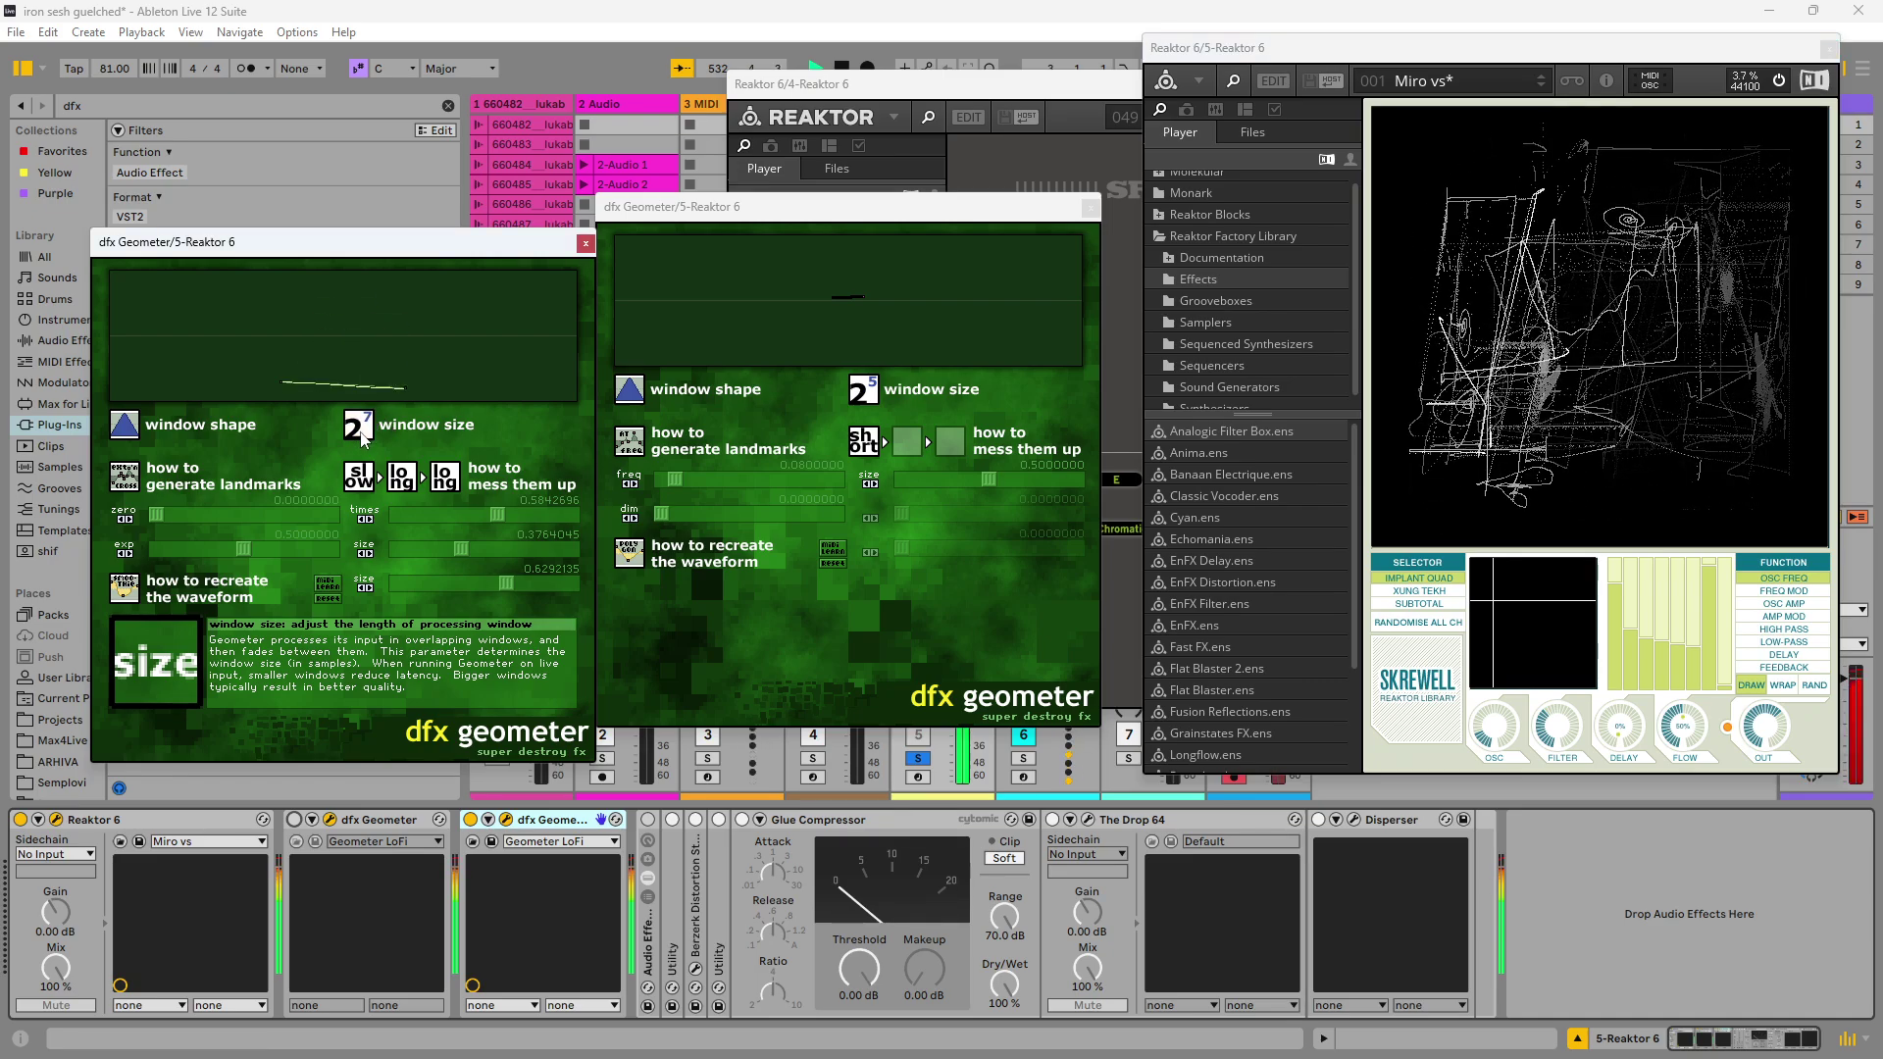
pyautogui.click(556, 822)
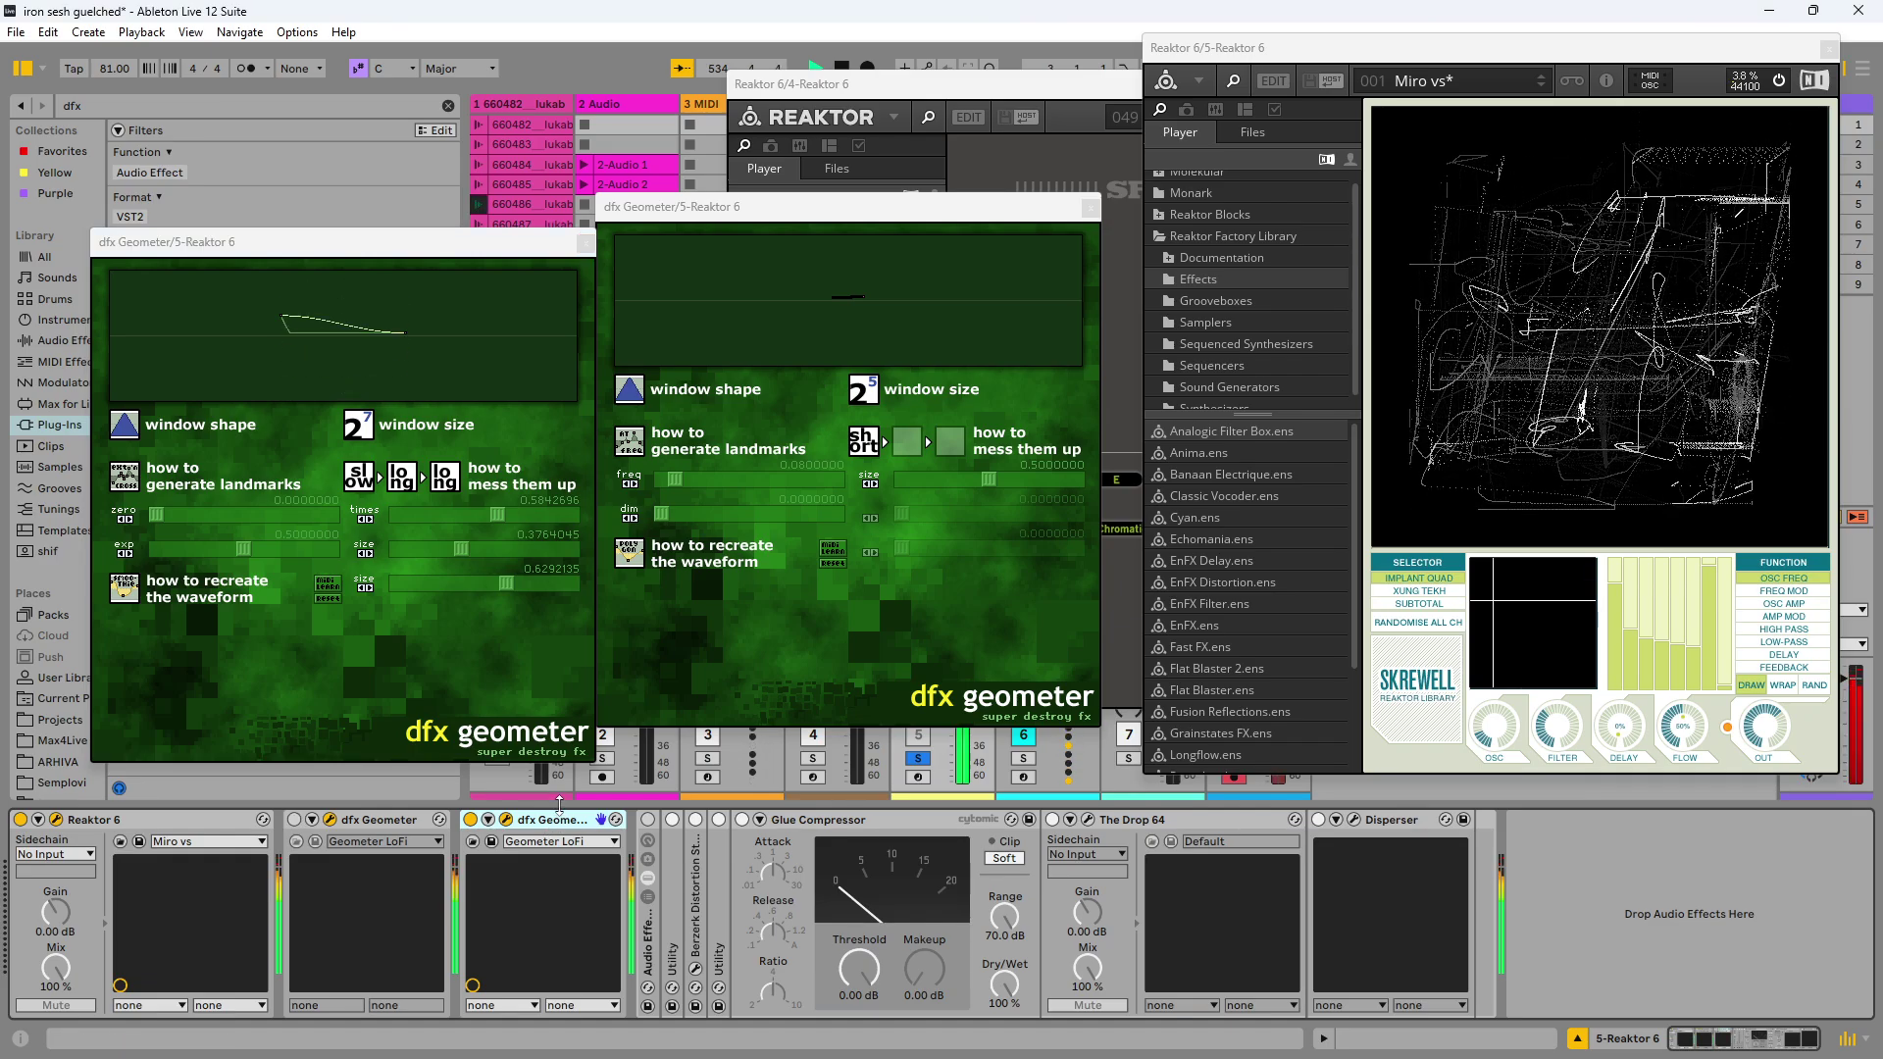
pyautogui.press('Delete')
# Step: Reactivate the remaining dfx Geometer on track 5, comparing it against bypass, and close its plug-in window
pyautogui.click(295, 821)
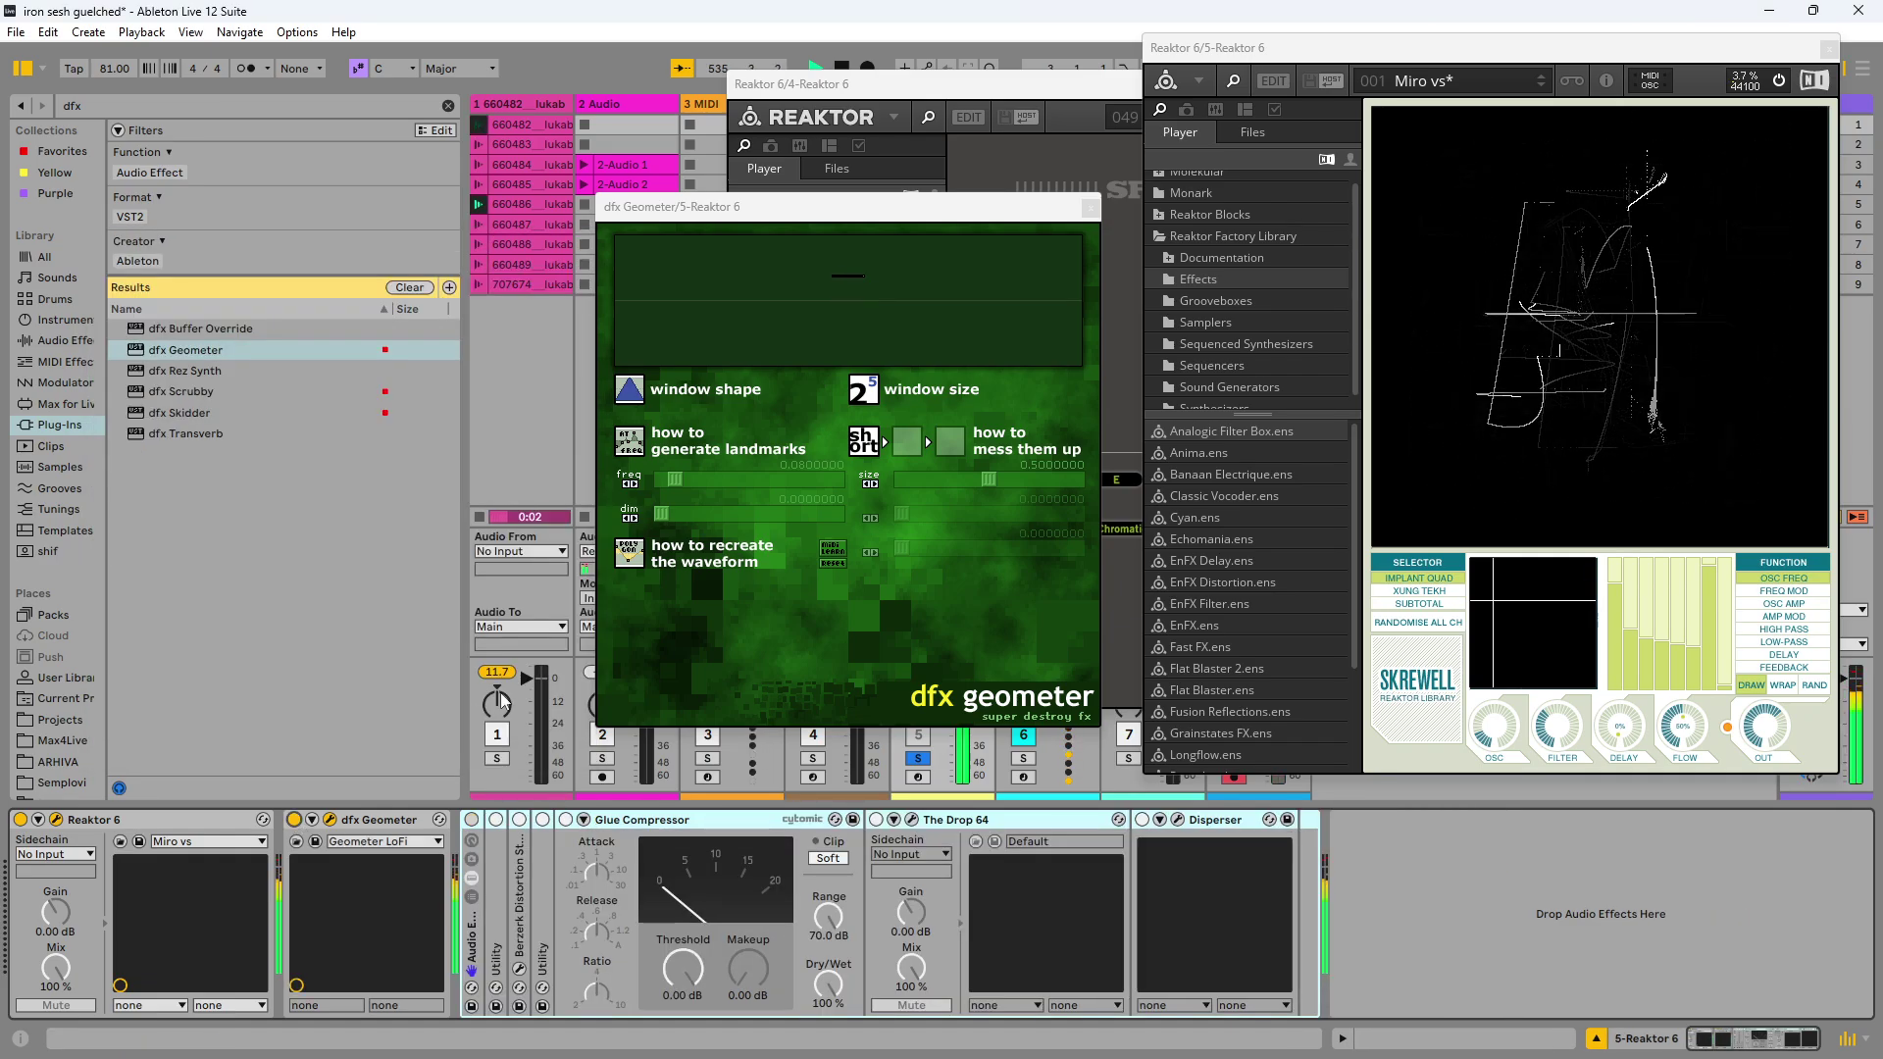
pyautogui.click(294, 820)
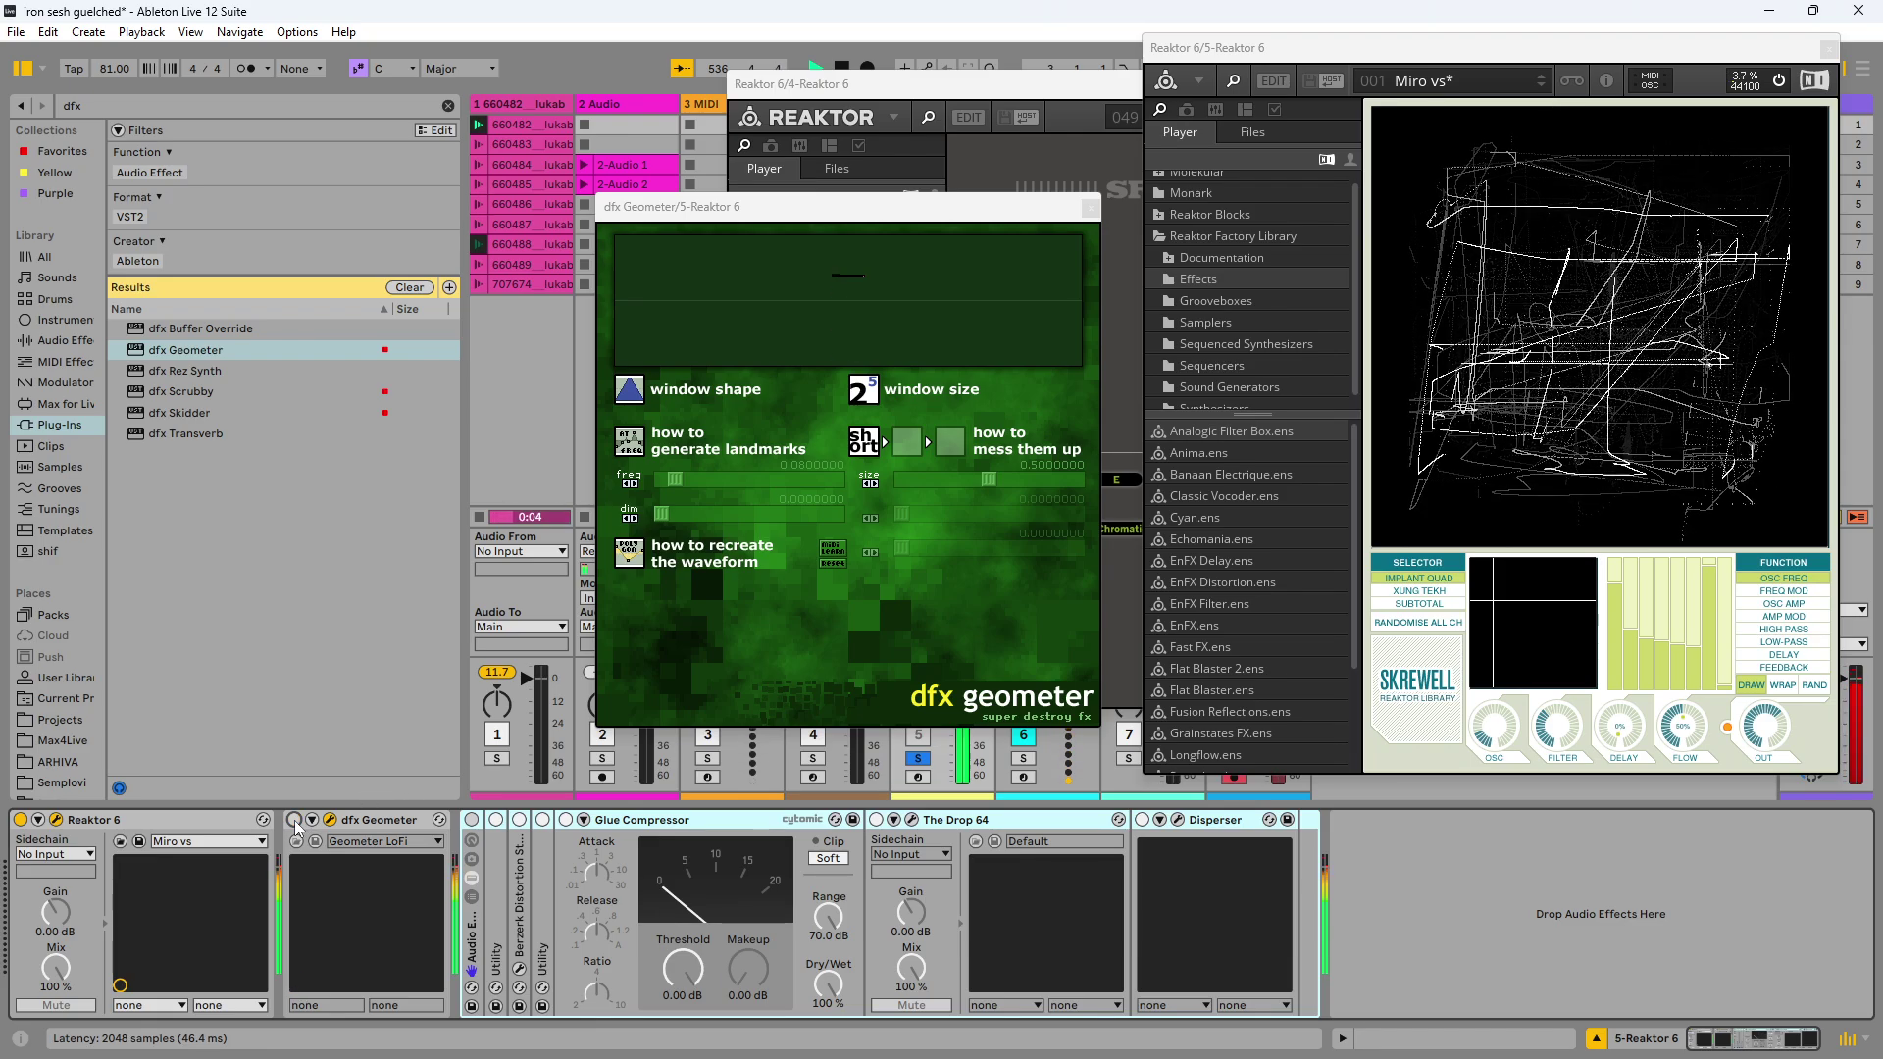
pyautogui.click(294, 821)
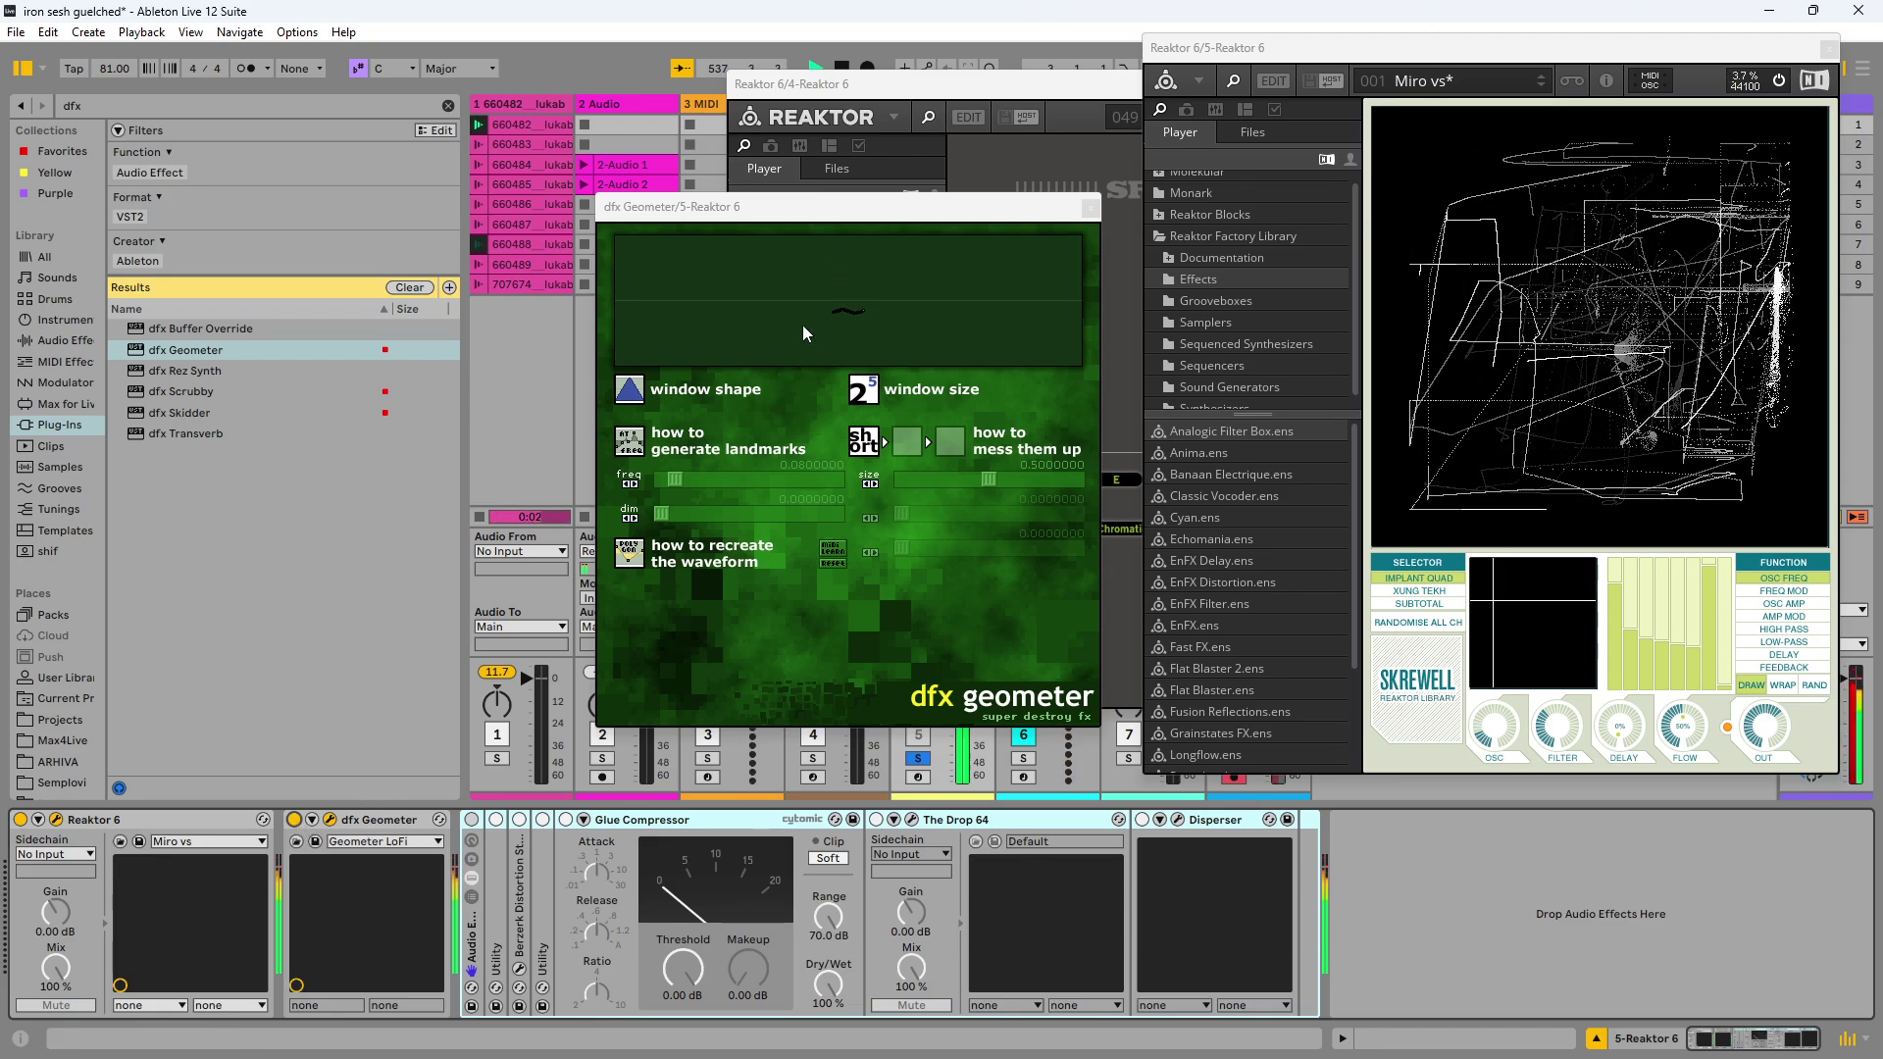
pyautogui.moveTo(897, 207); pyautogui.dragTo(342, 174)
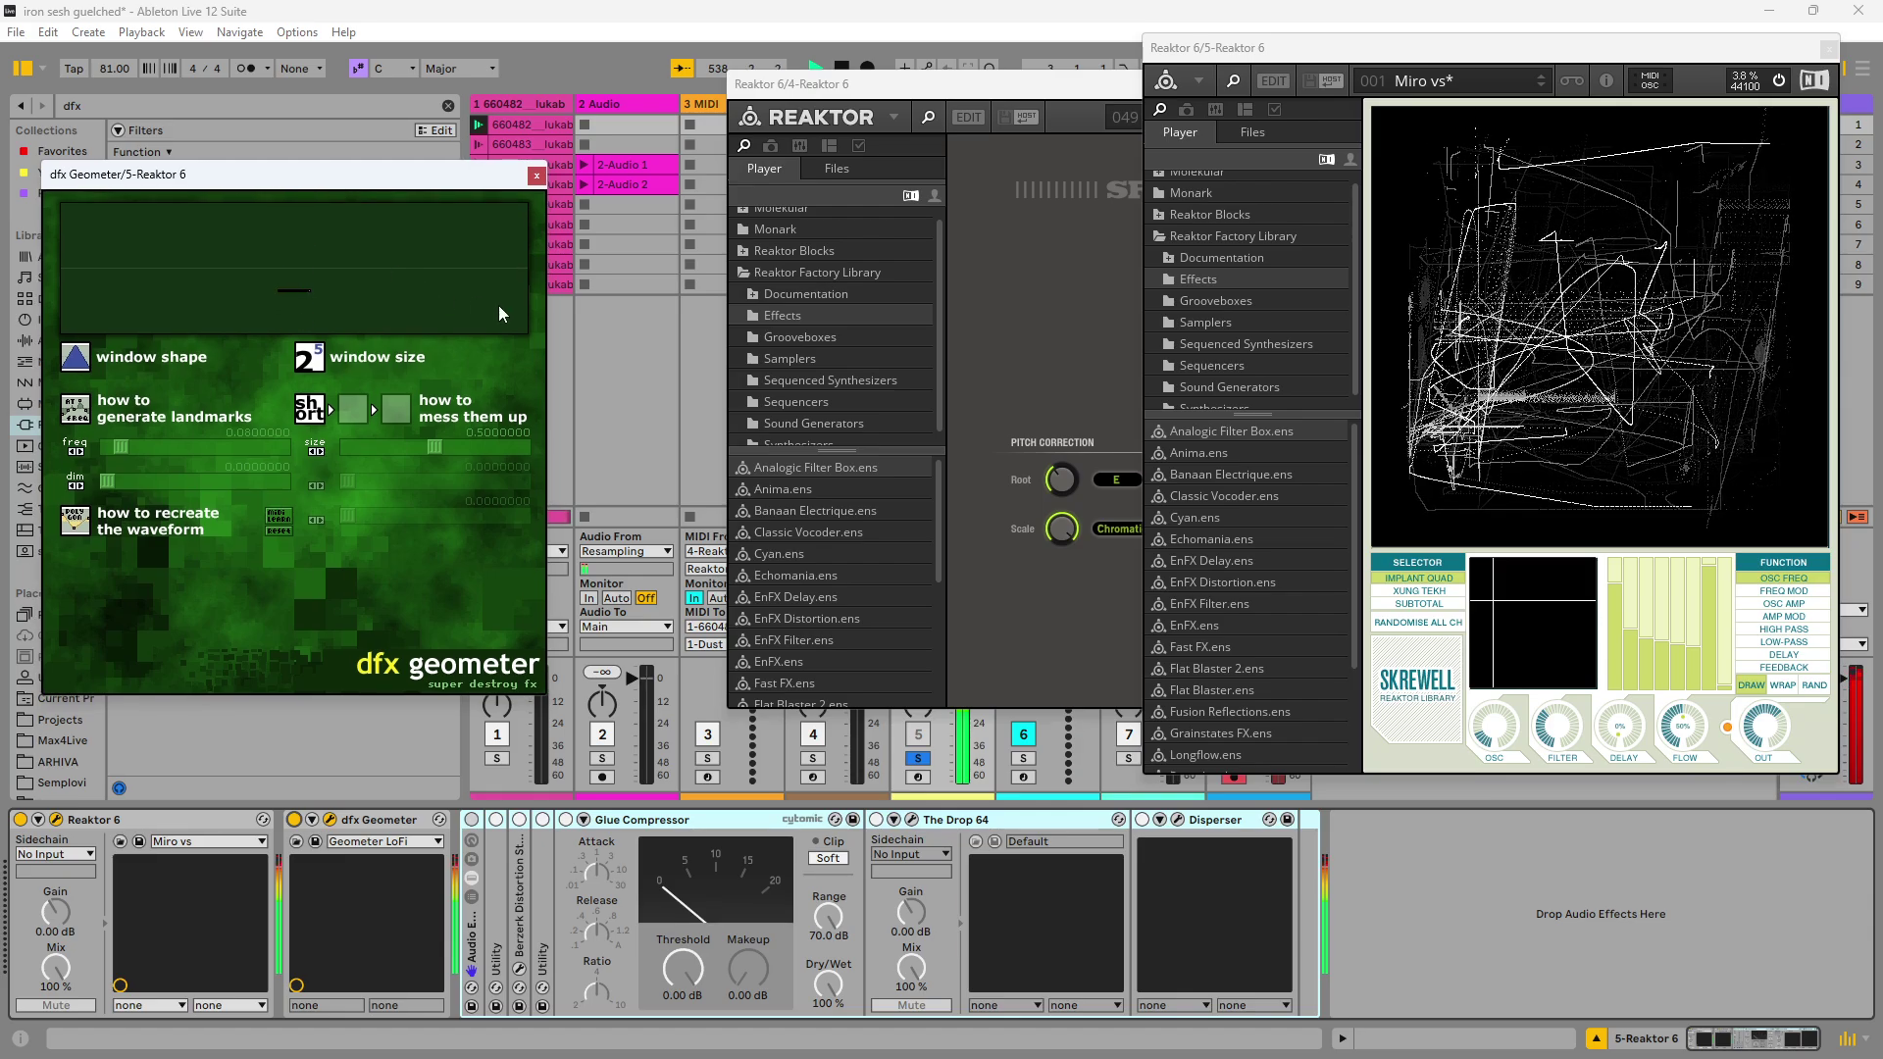
pyautogui.click(536, 176)
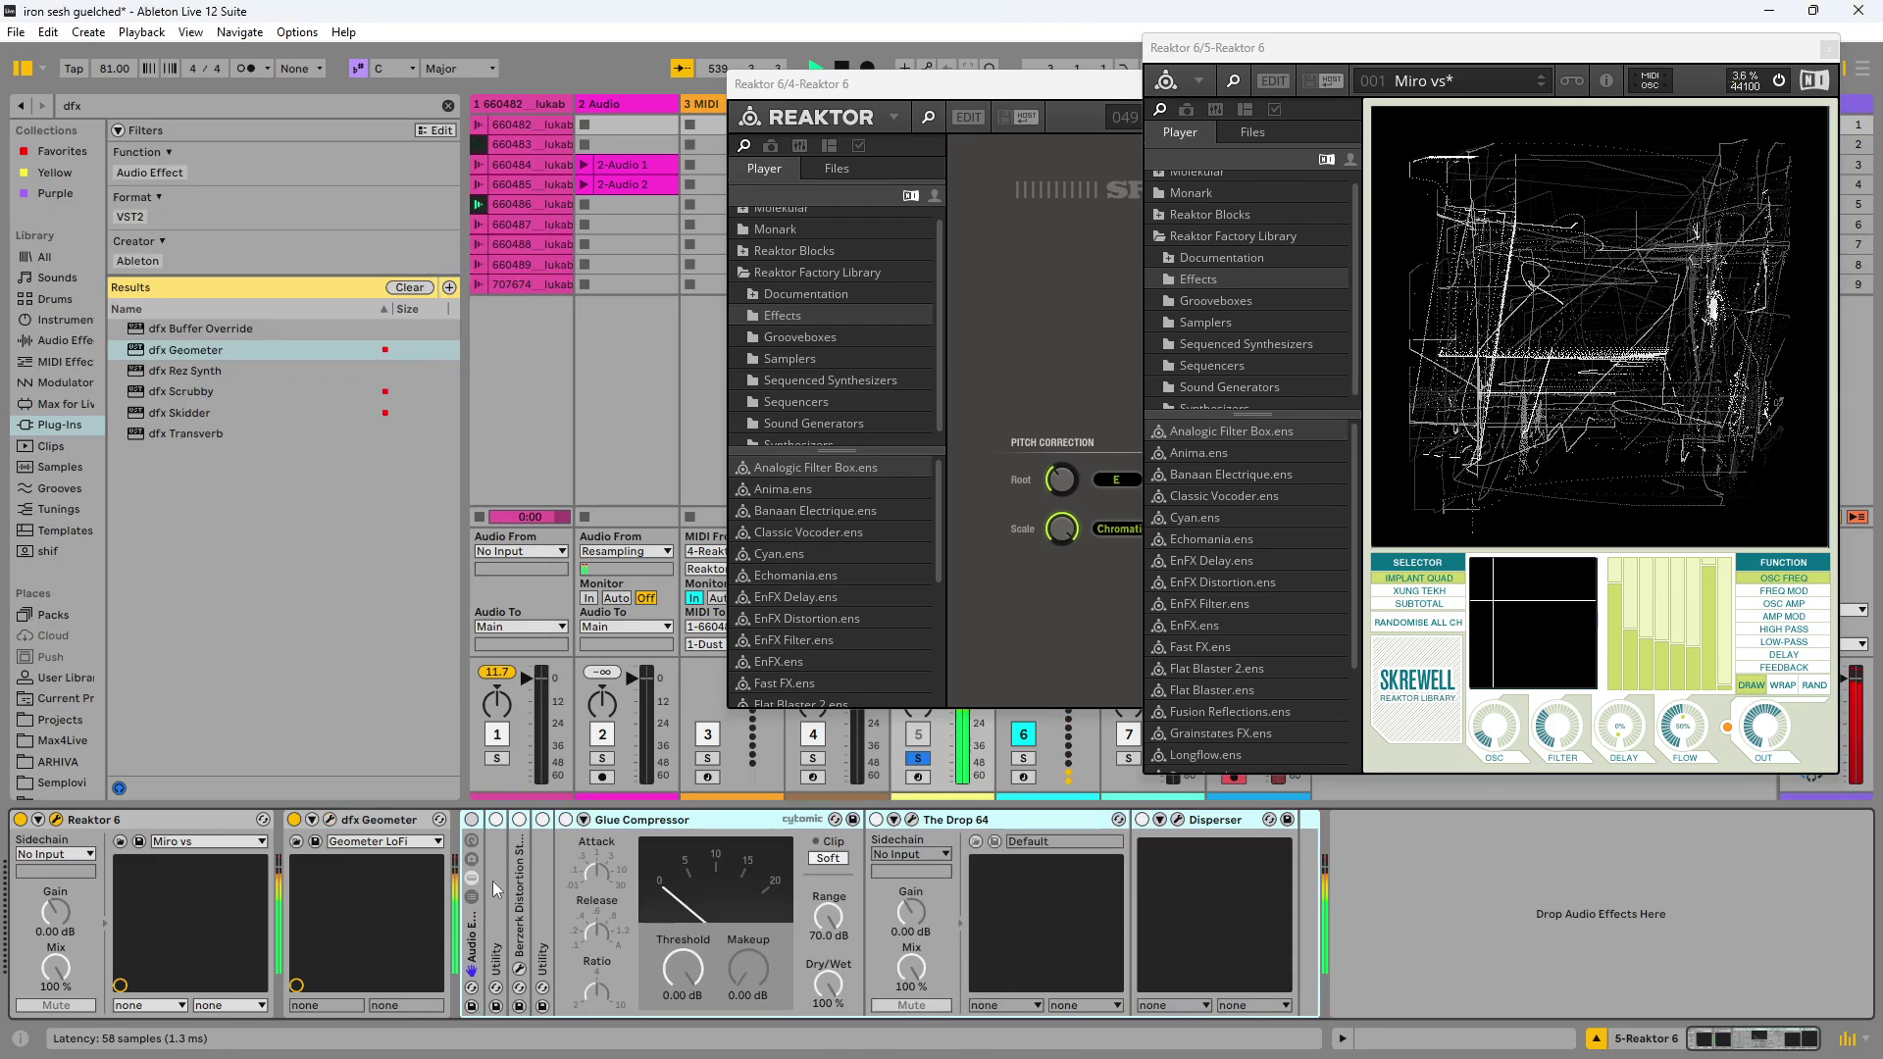
# Step: Activate the effect rack on track 5 and lower Skrewell's Flow
pyautogui.click(471, 818)
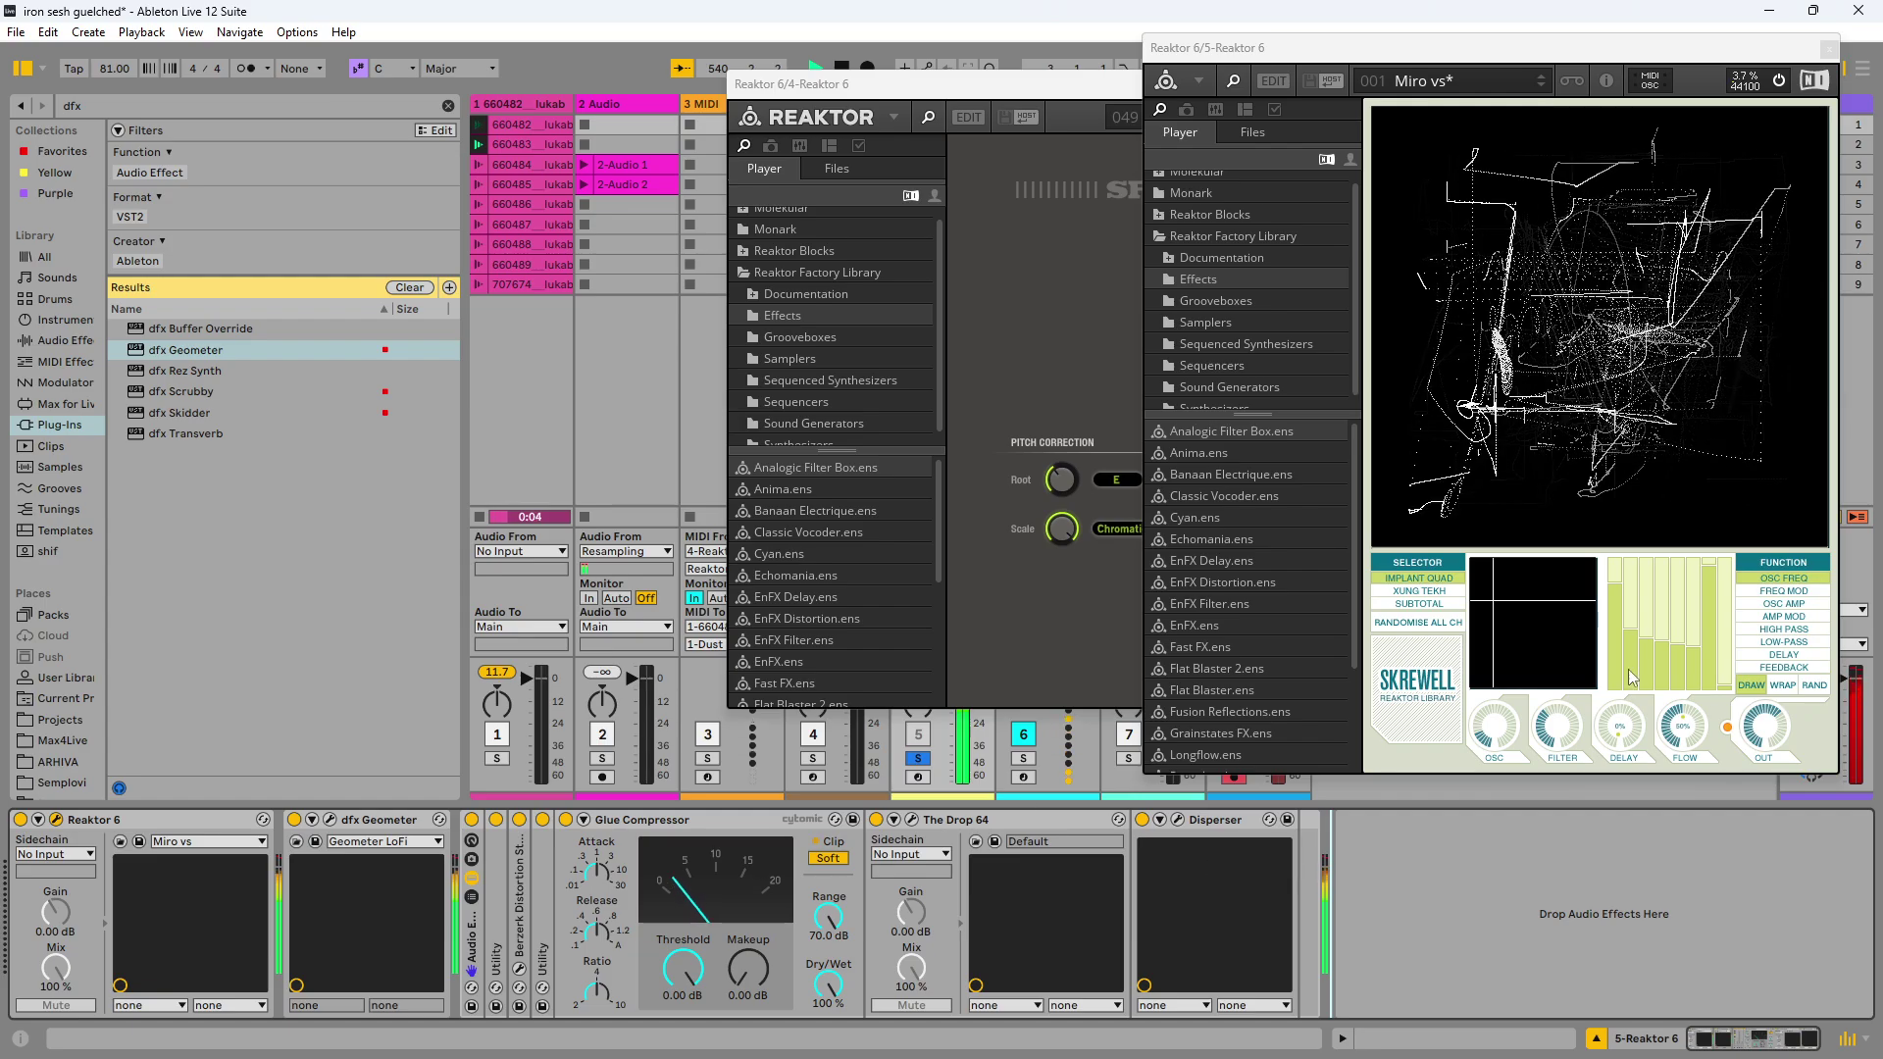
pyautogui.moveTo(1689, 736); pyautogui.dragTo(1688, 770)
# Step: Unfold the rack's first Utility and Berzerk Distortion Stereo, and open Berzerk's plug-in window while raising Skrewell's Flow
pyautogui.doubleClick(497, 919)
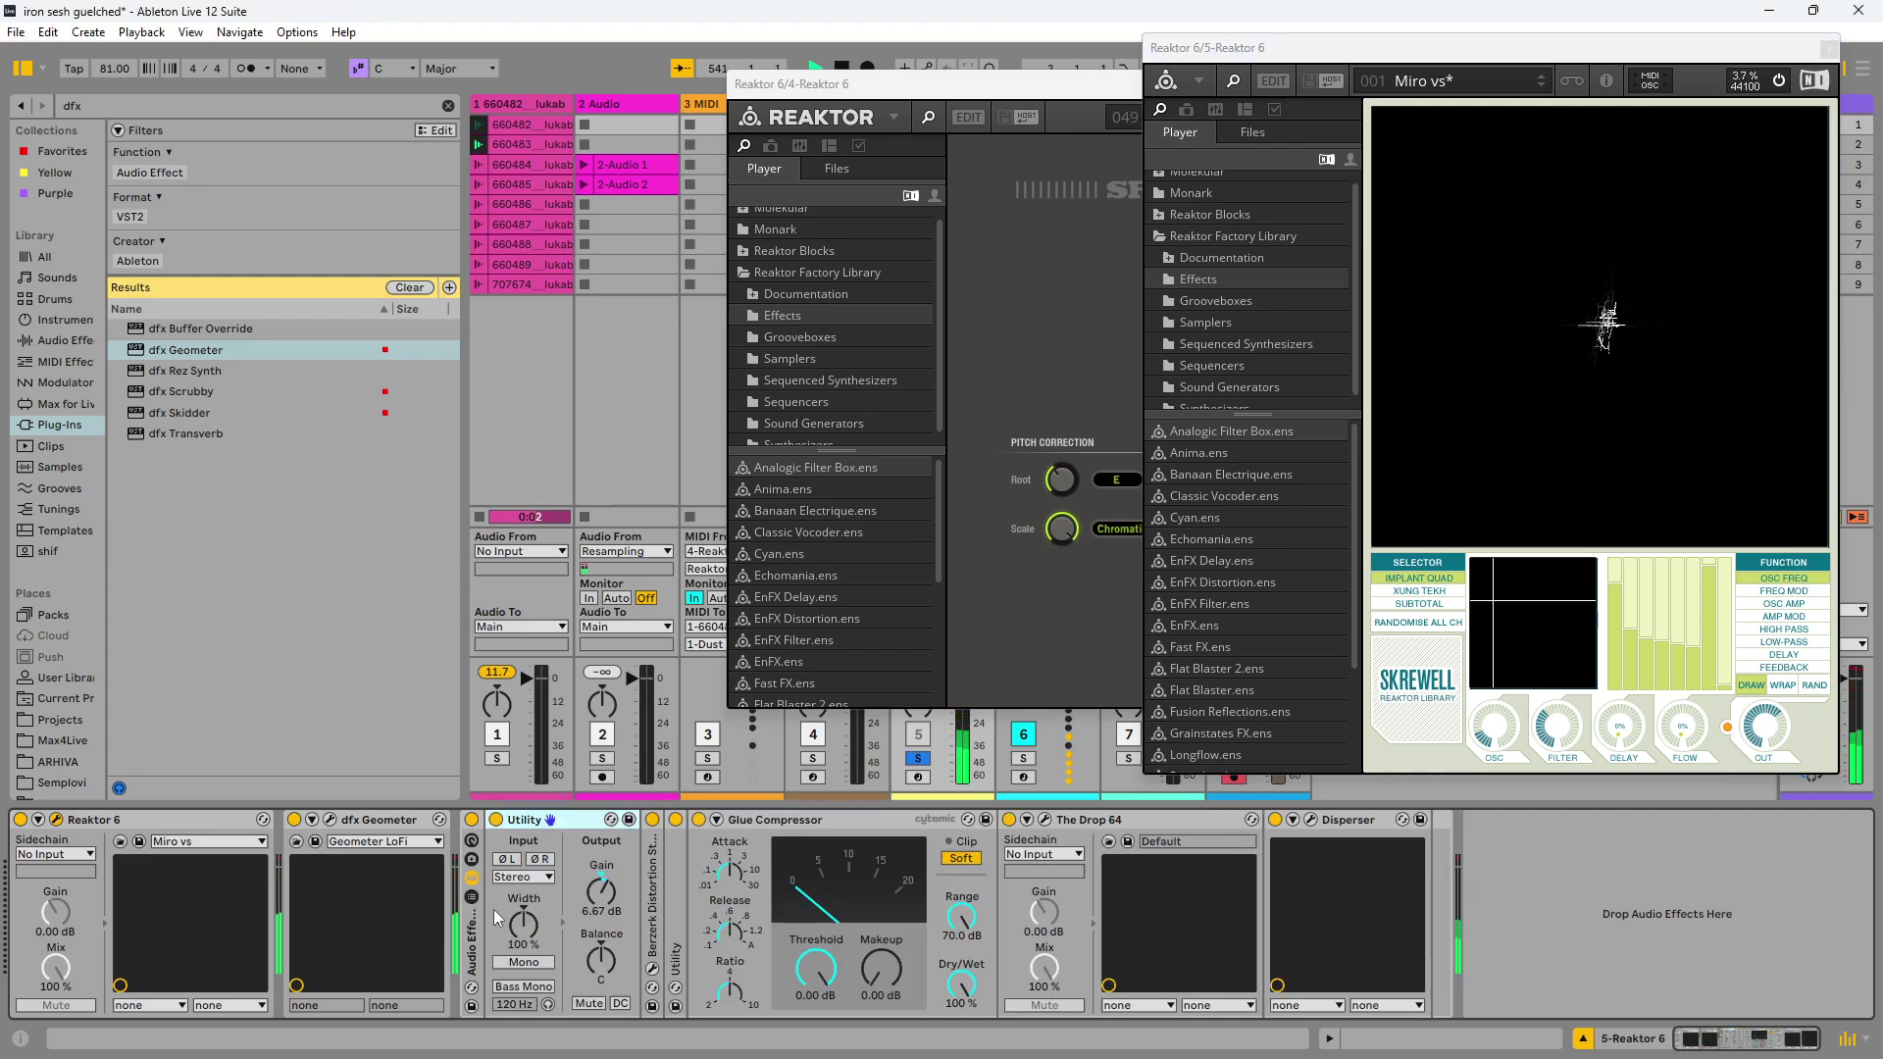
pyautogui.doubleClick(651, 879)
pyautogui.click(687, 819)
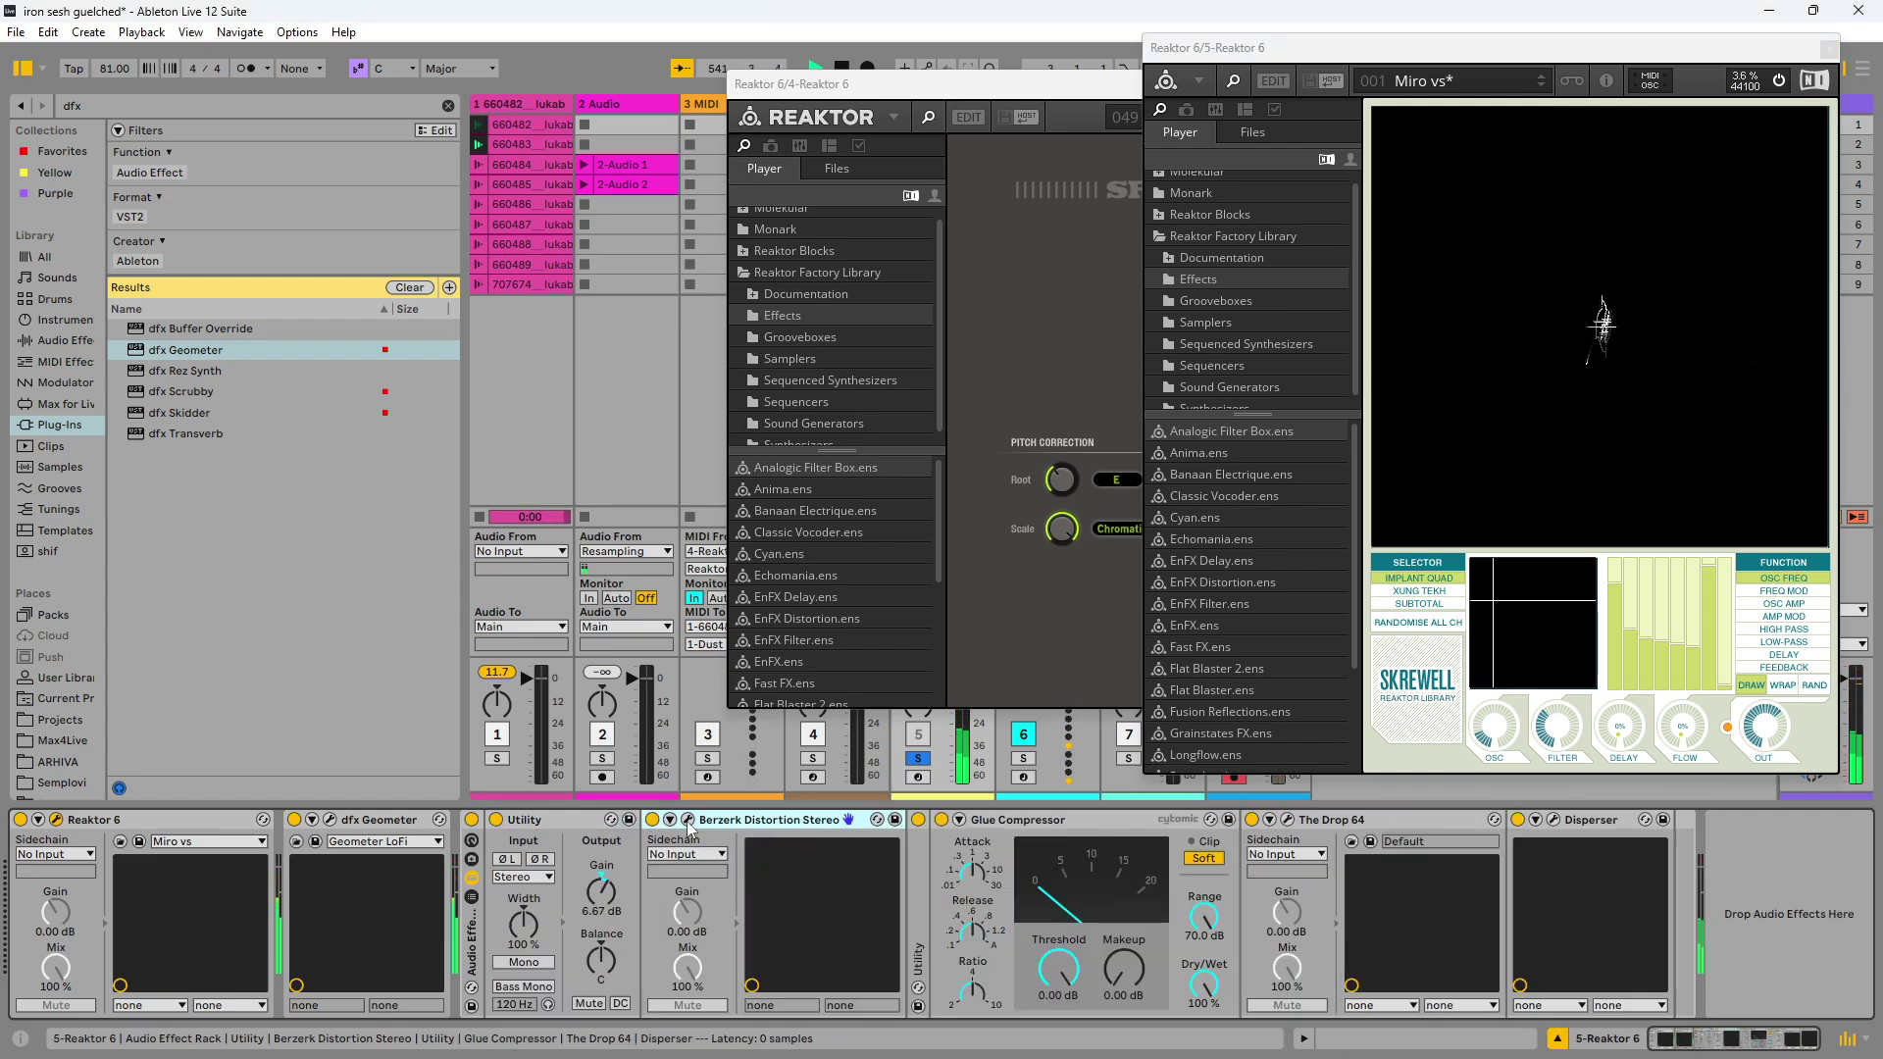
pyautogui.moveTo(1684, 731); pyautogui.dragTo(1677, 682)
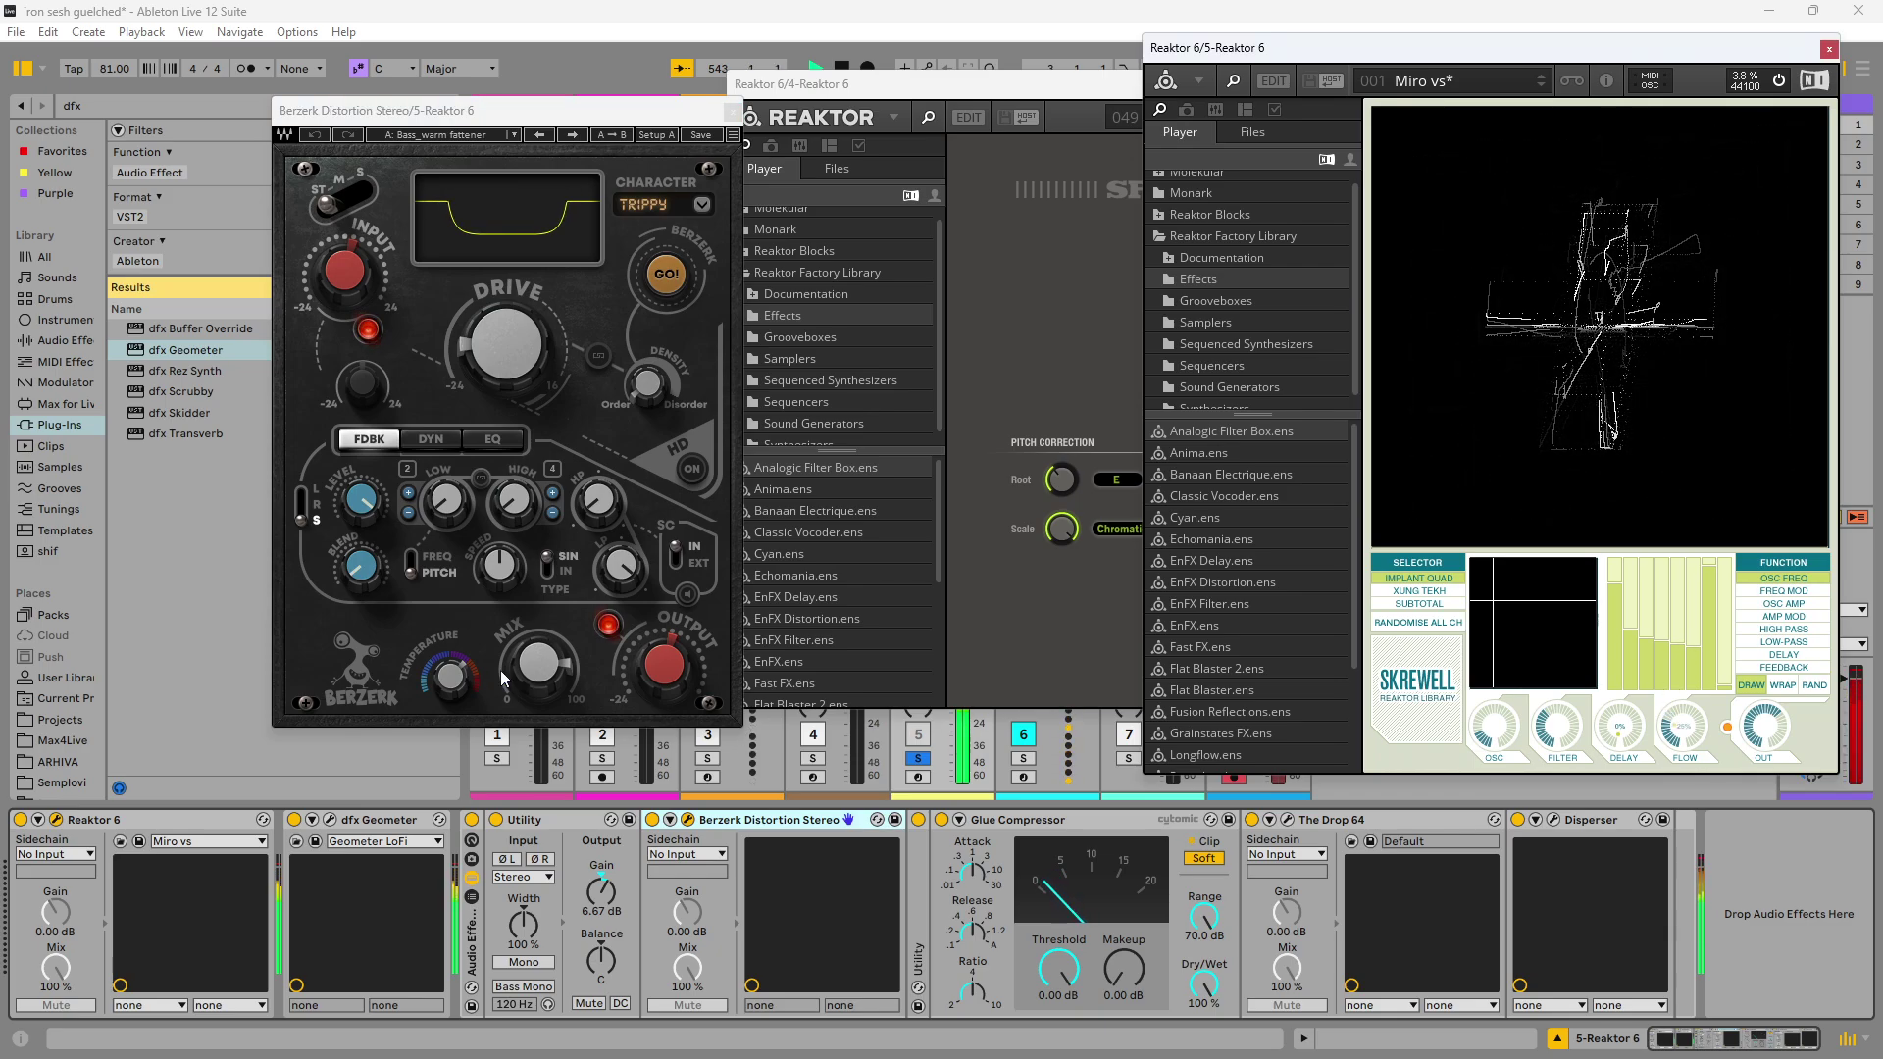
pyautogui.moveTo(392, 106)
pyautogui.mouseDown()
pyautogui.moveTo(490, 75)
pyautogui.moveTo(396, 92)
pyautogui.mouseUp()
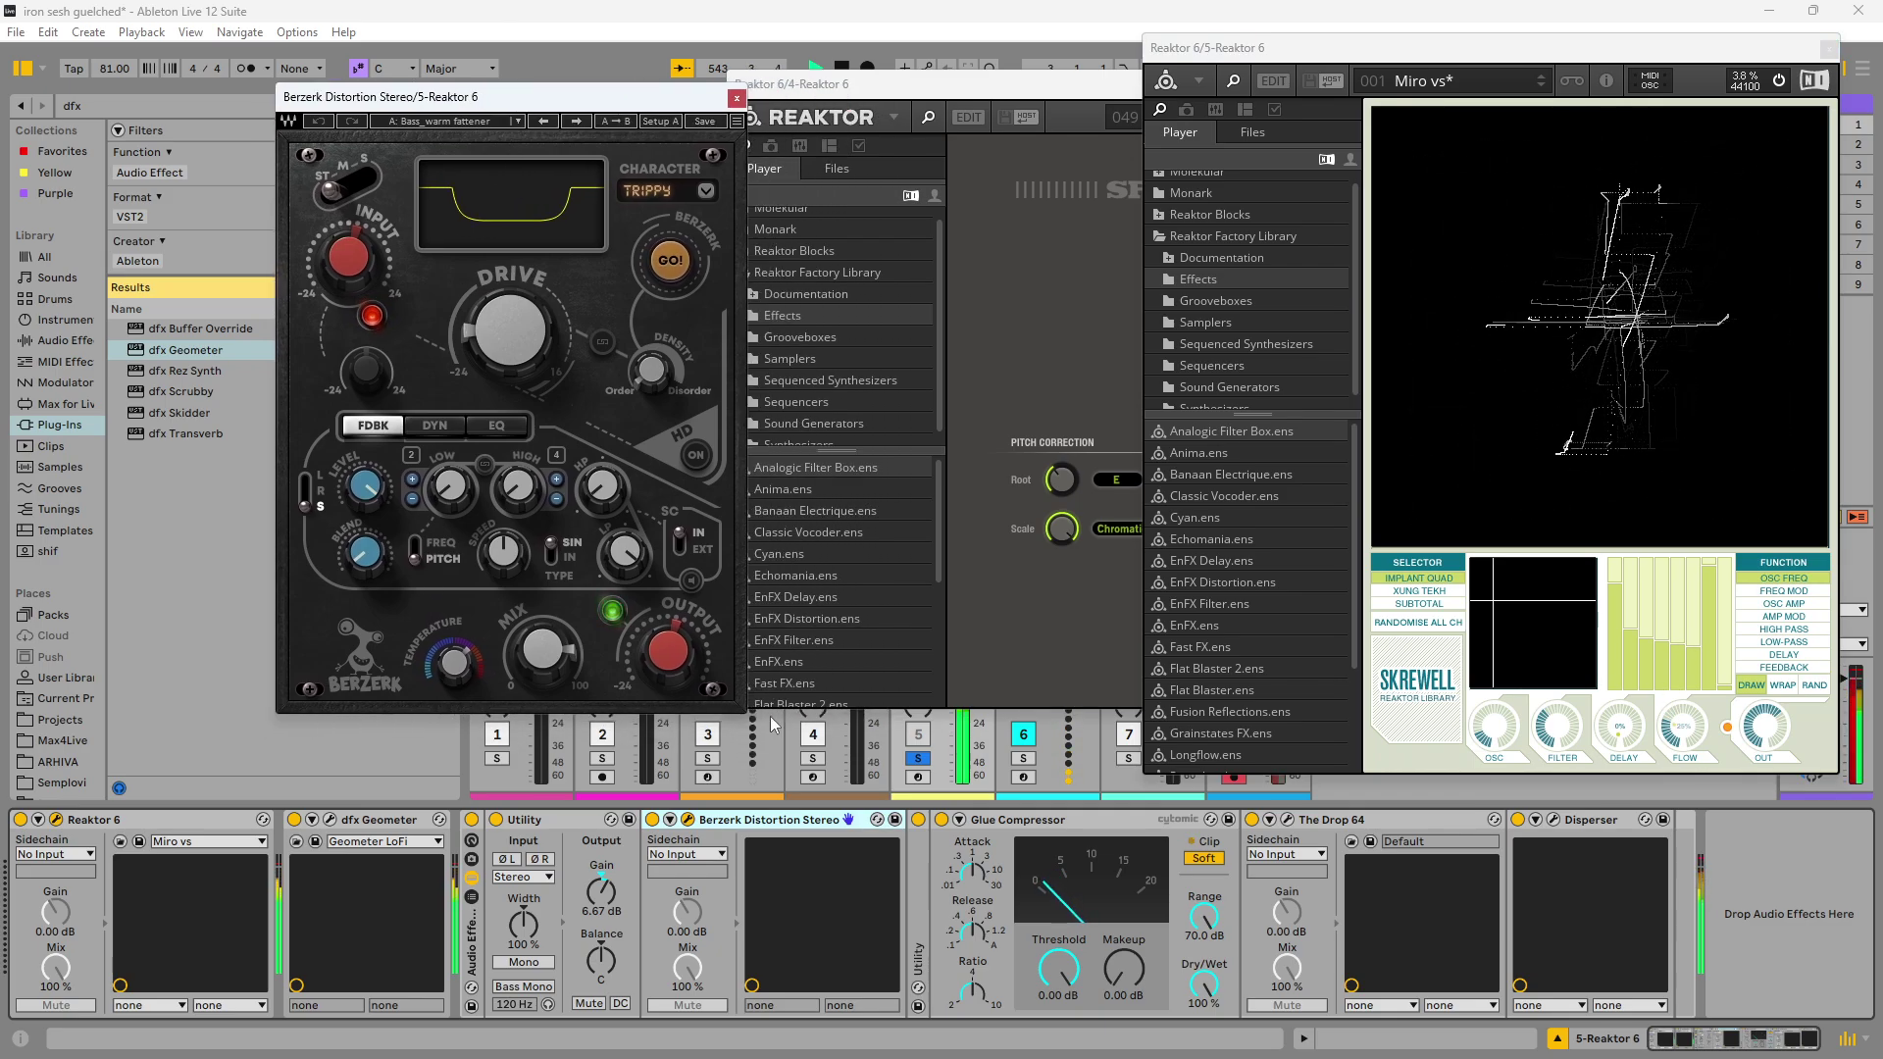
# Step: Unfold the Utility after Berzerk Distortion Stereo, auditioning the chain with Skrewell's Flow raised and lowered
pyautogui.hotkey('ctrl', 'v')
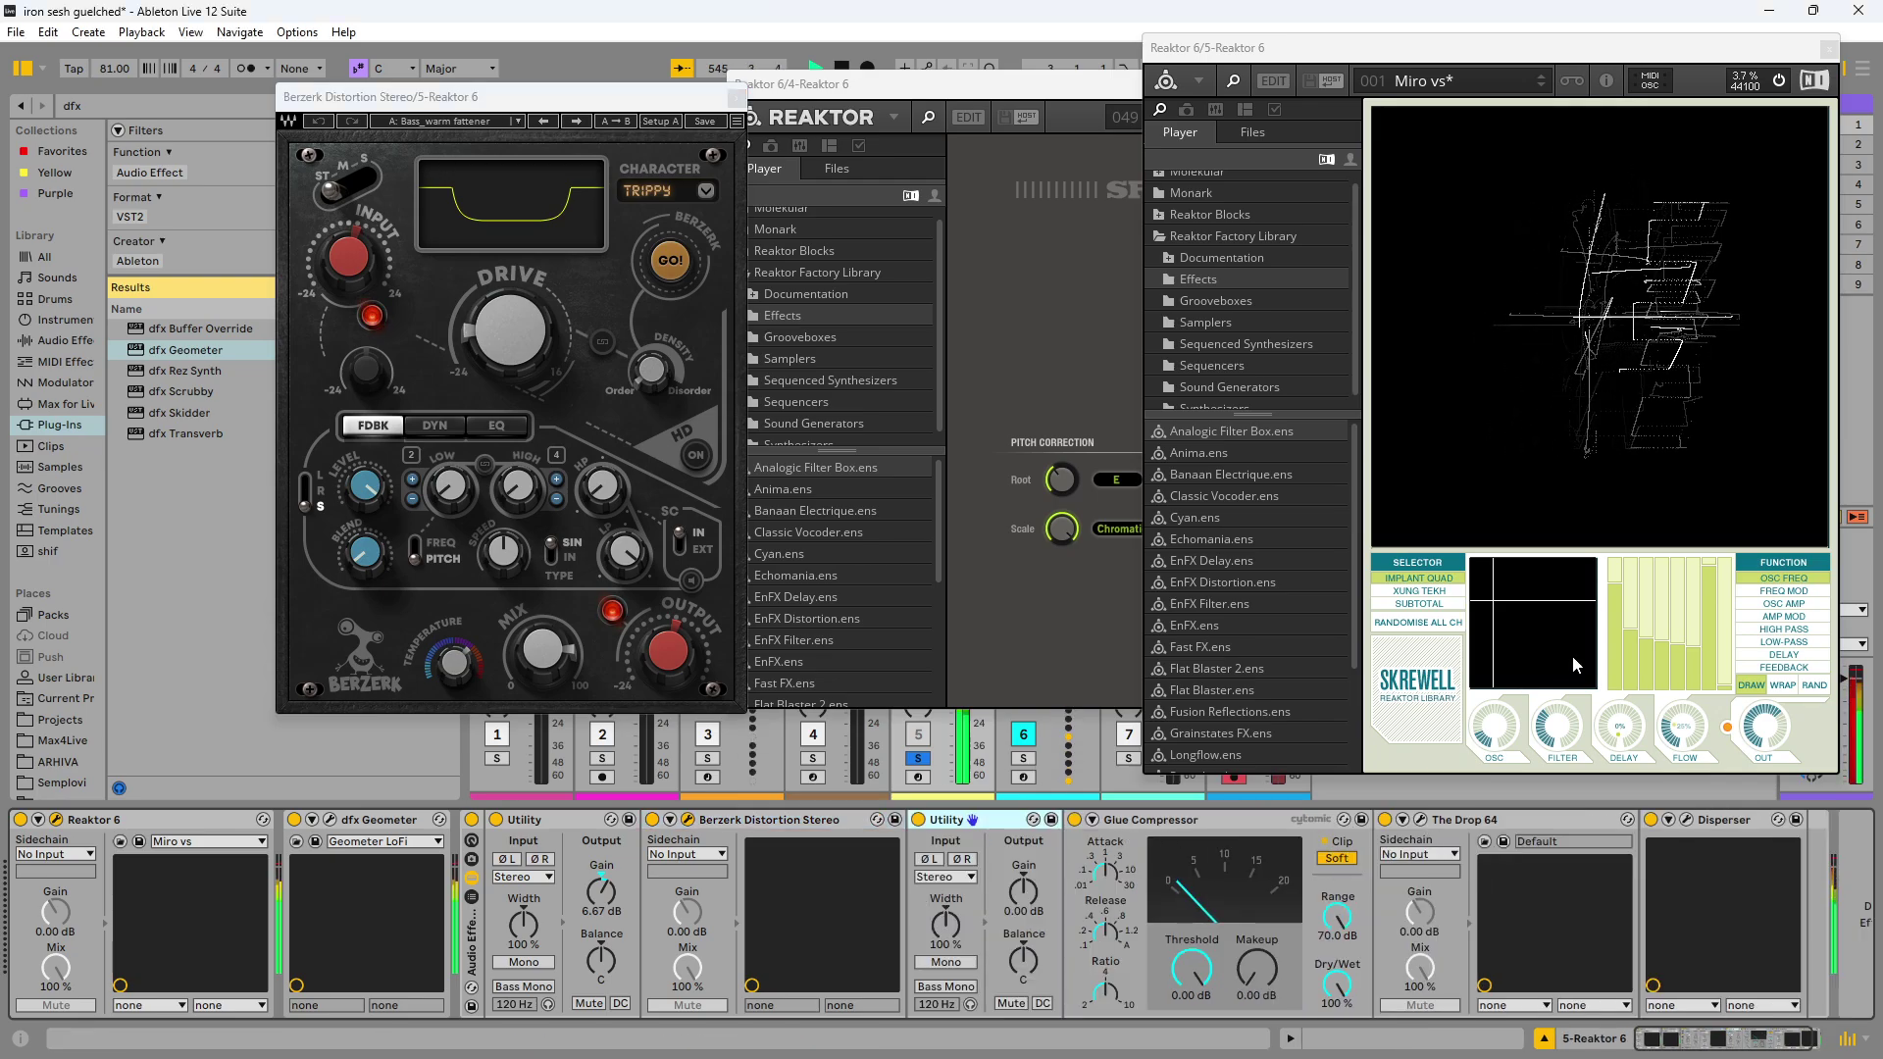
pyautogui.click(1682, 734)
pyautogui.moveTo(1699, 704); pyautogui.dragTo(1697, 775)
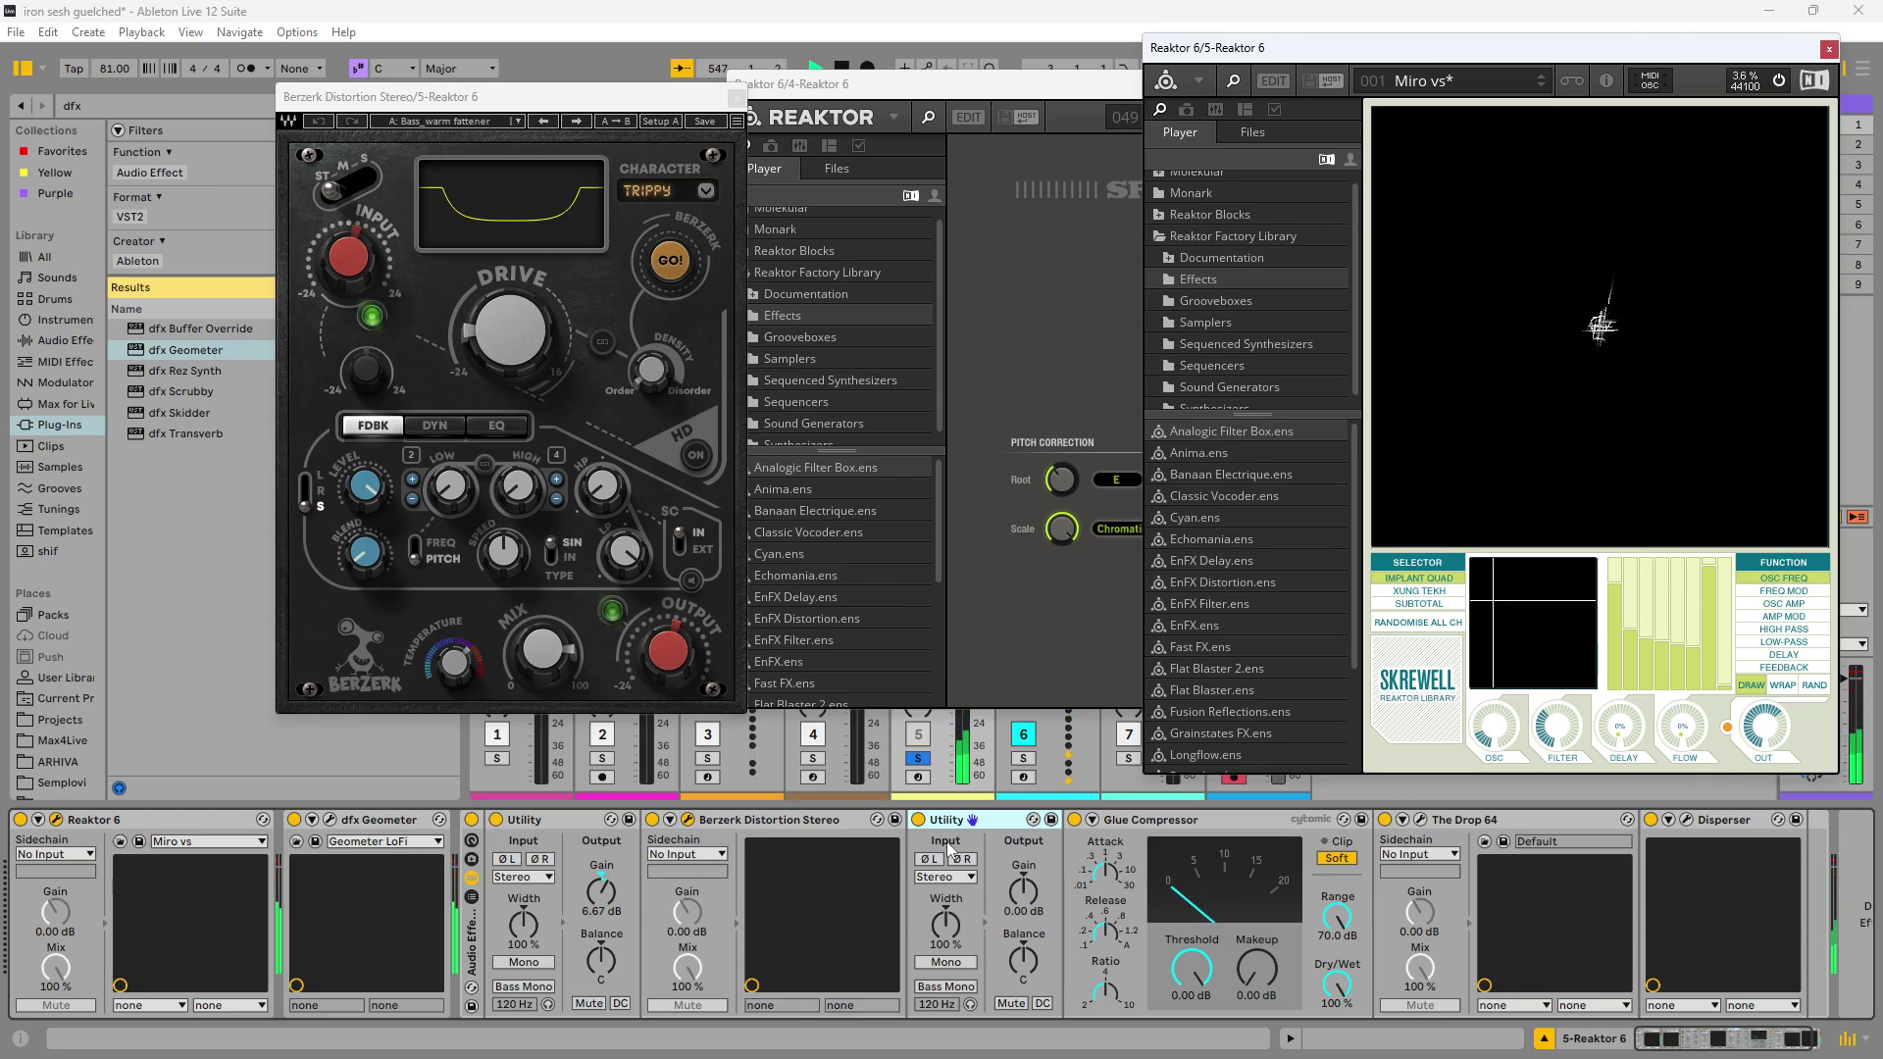
# Step: Fold both Utility devices and Berzerk Distortion Stereo in track 5's effect rack
pyautogui.doubleClick(556, 822)
pyautogui.doubleClick(593, 822)
pyautogui.doubleClick(572, 820)
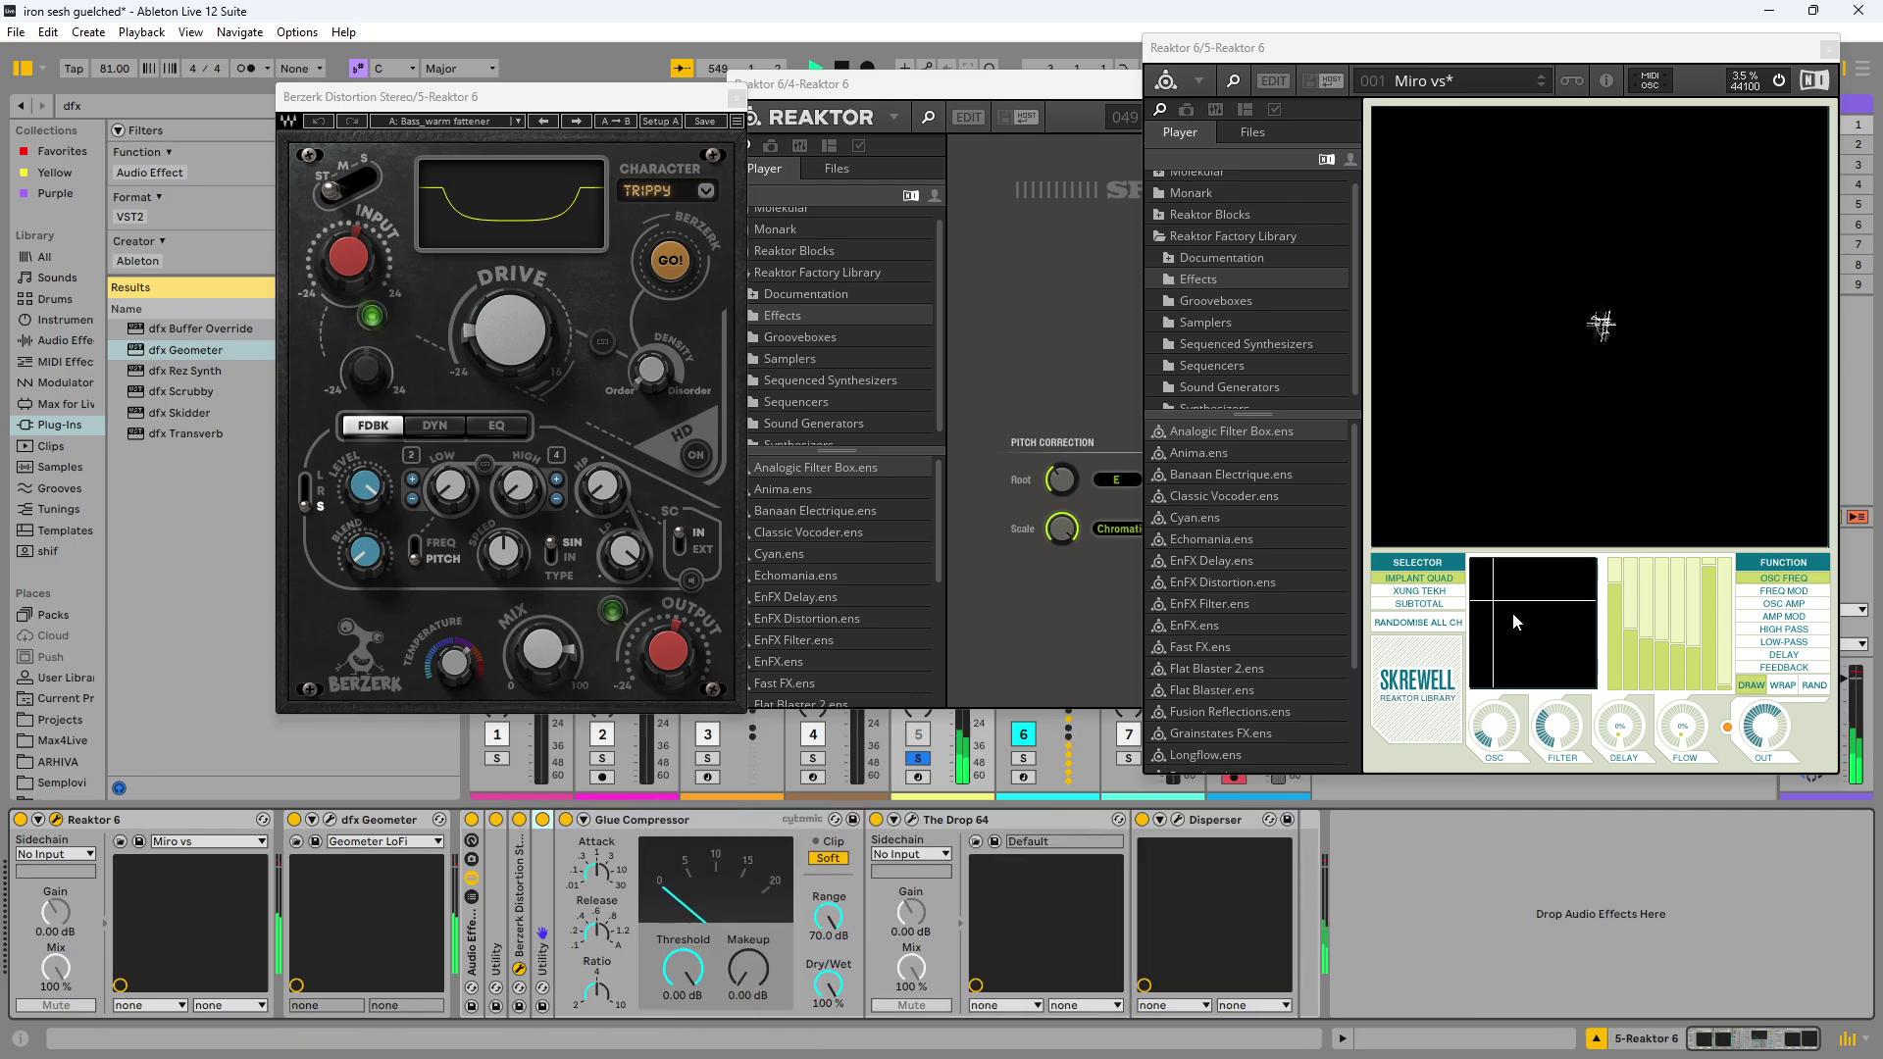
# Step: Fold the Glue Compressor in track 5's effect rack and open The Drop 64's plug-in window
pyautogui.click(1676, 726)
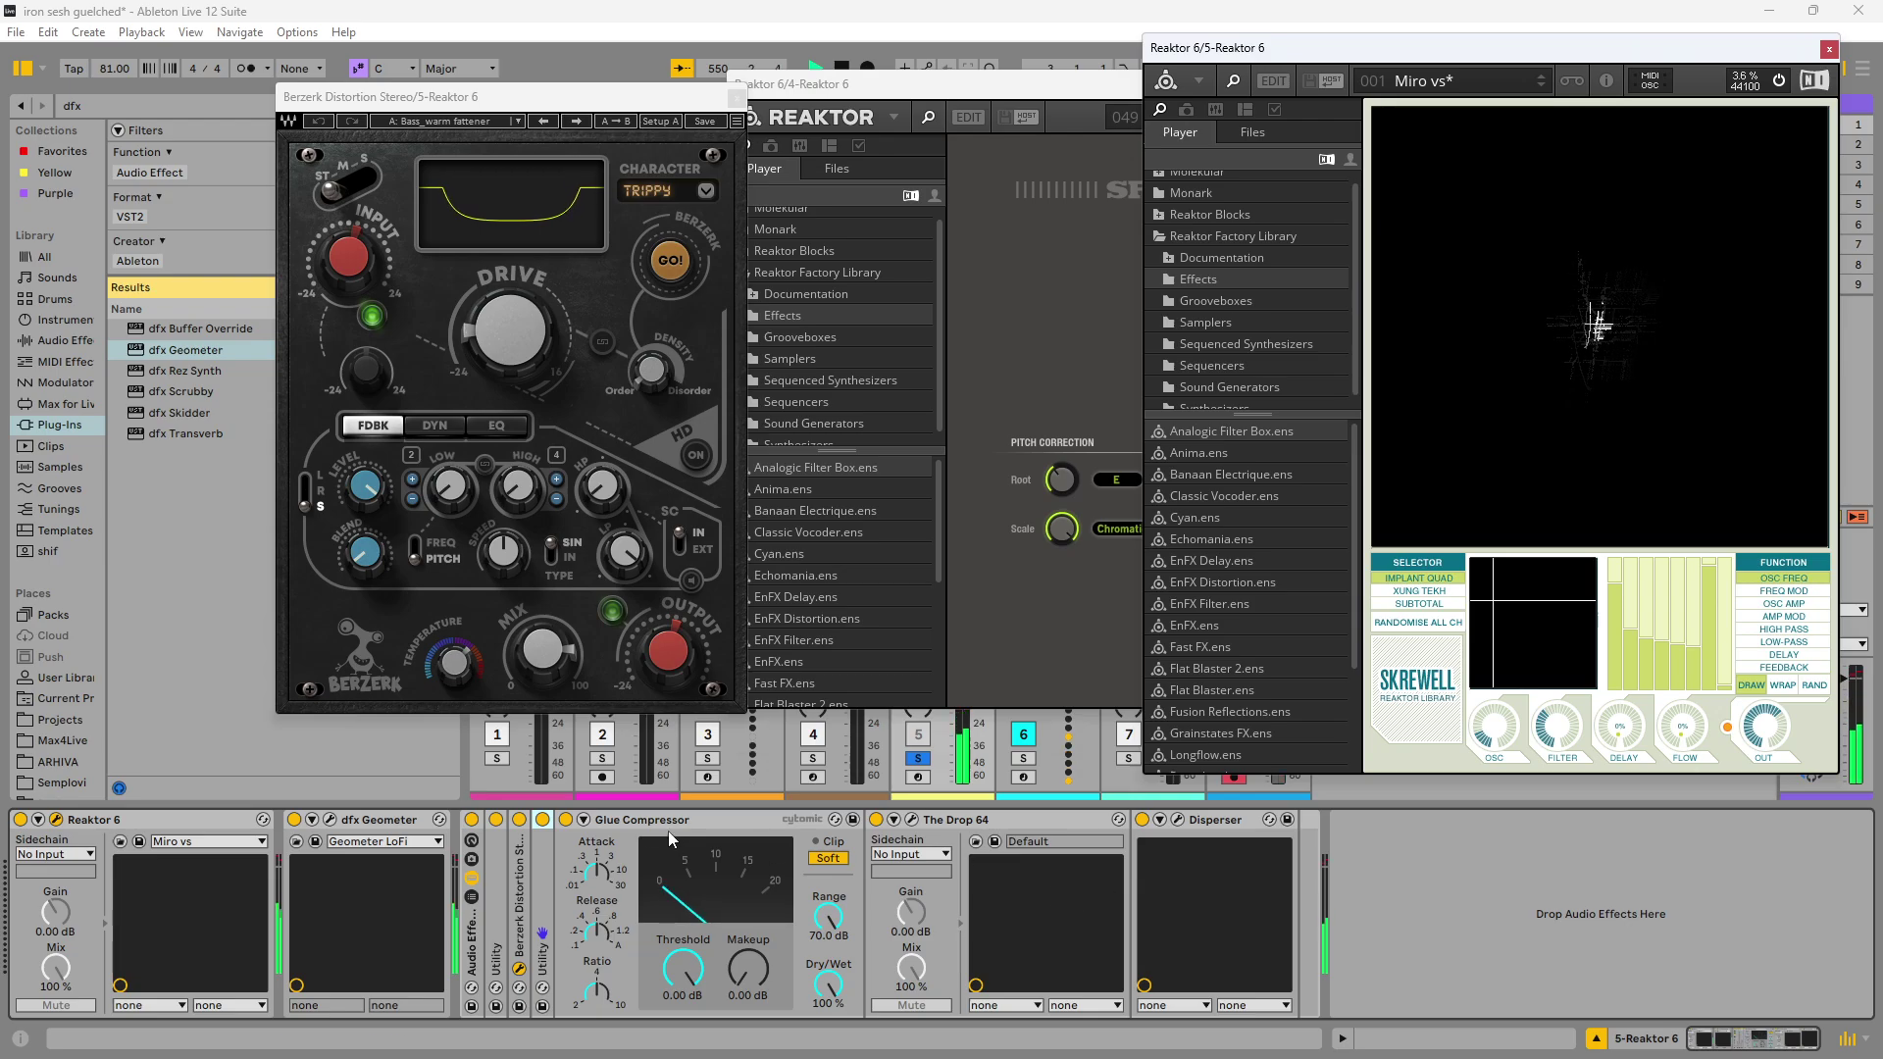
pyautogui.doubleClick(628, 821)
pyautogui.click(623, 820)
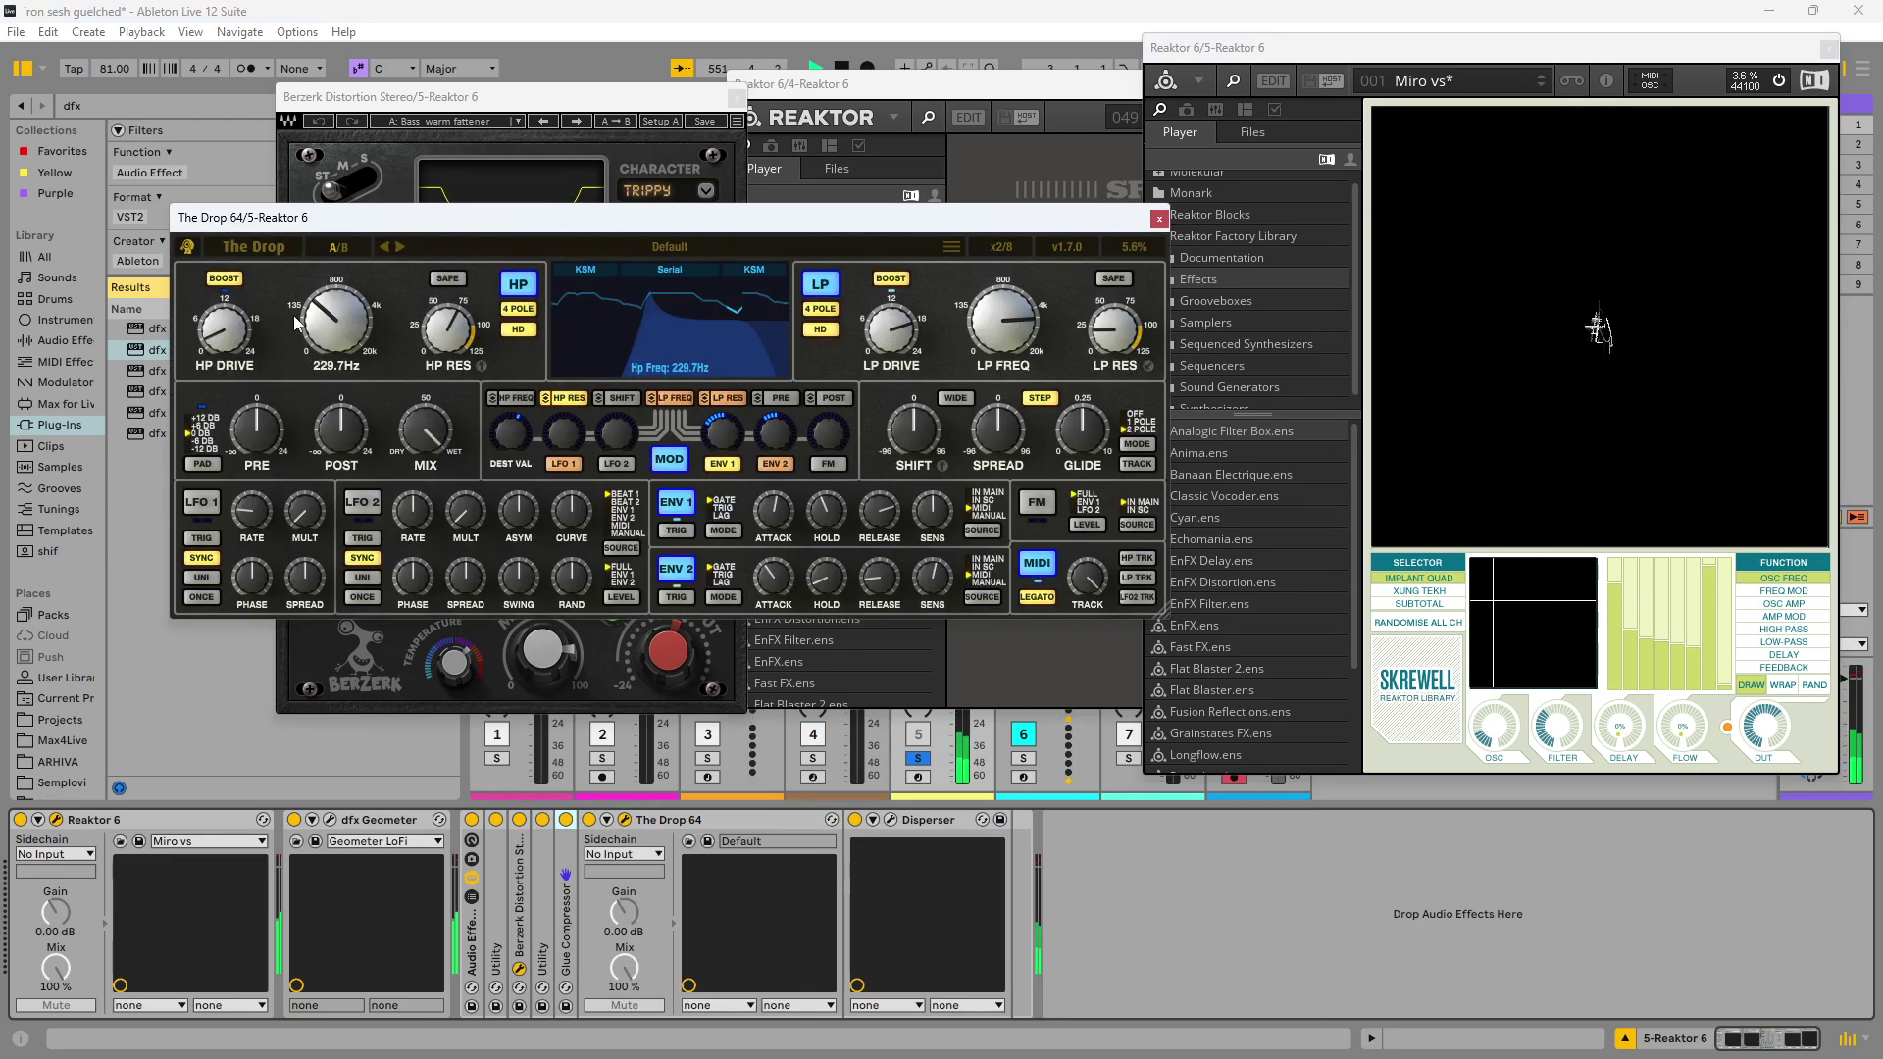
# Step: Adjust HP Freq and HP Res in The Drop, auditioning the filter with Skrewell's Flow raised and lowered
pyautogui.moveTo(346, 343); pyautogui.dragTo(345, 299)
pyautogui.click(1680, 662)
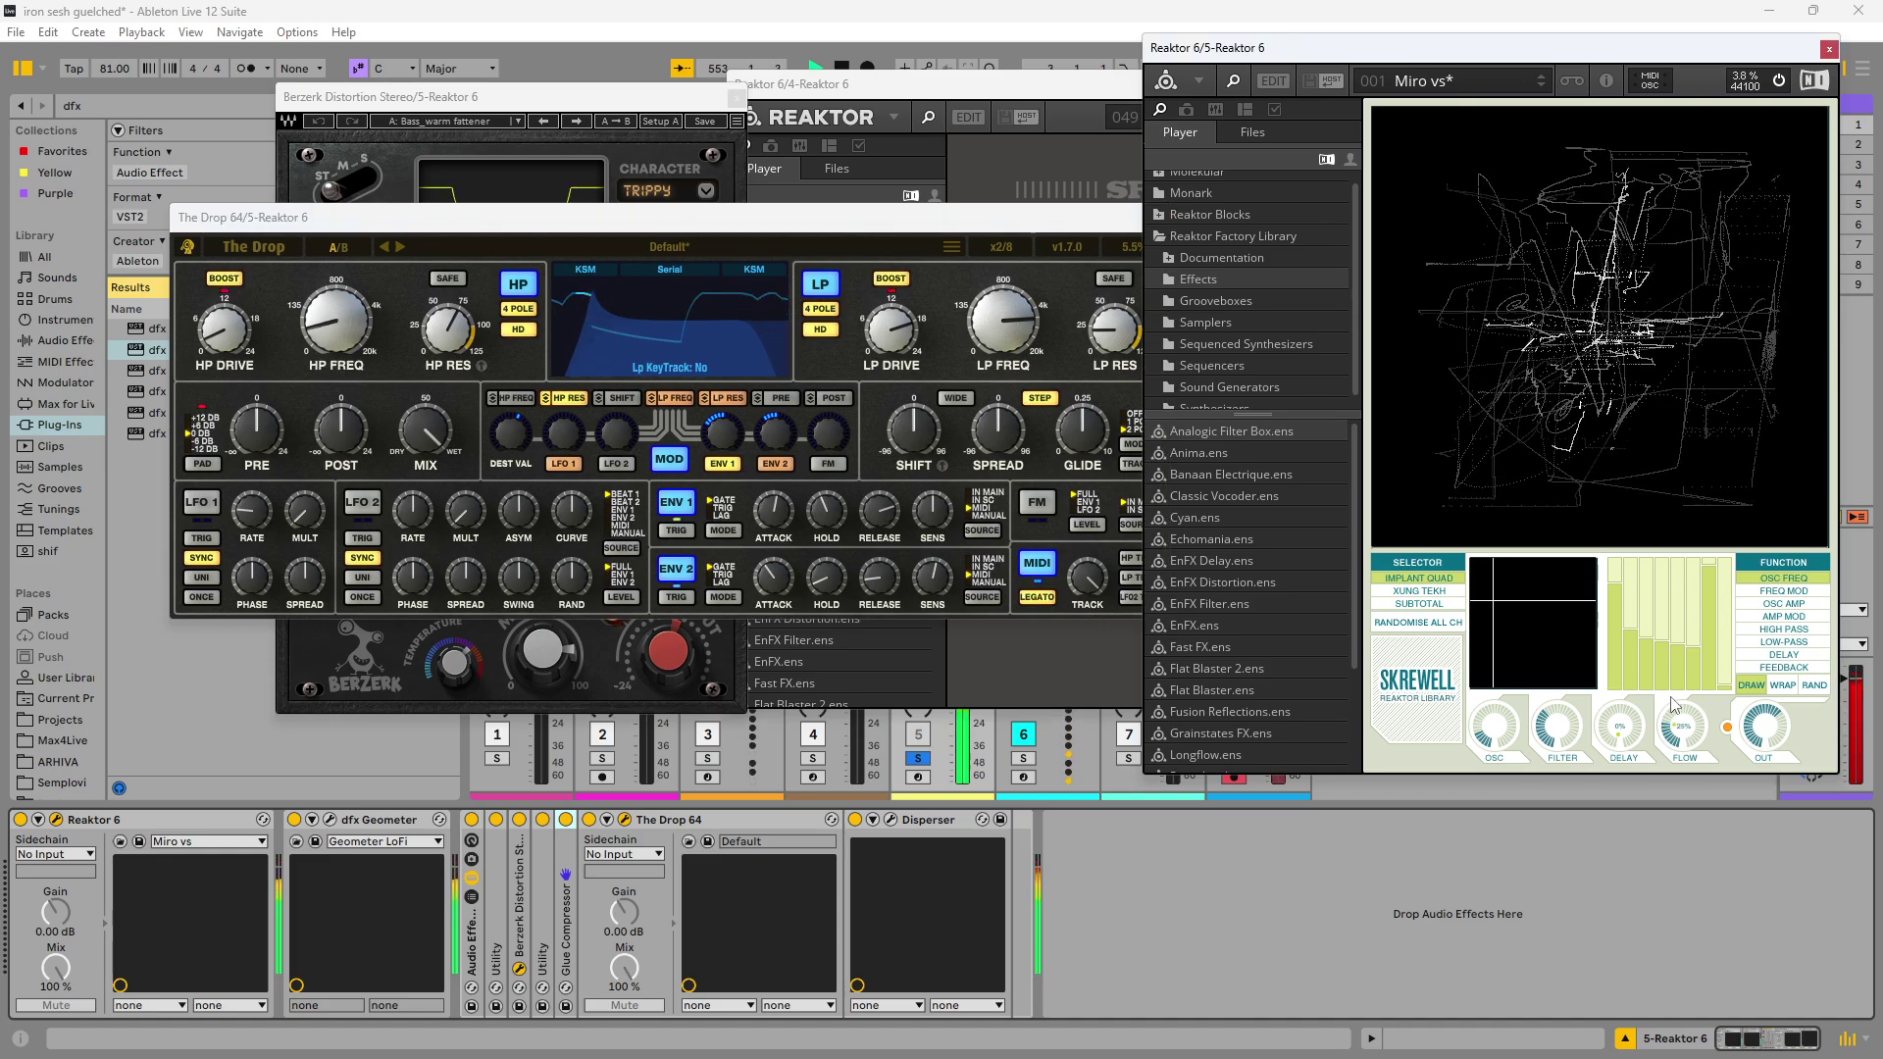
pyautogui.click(480, 353)
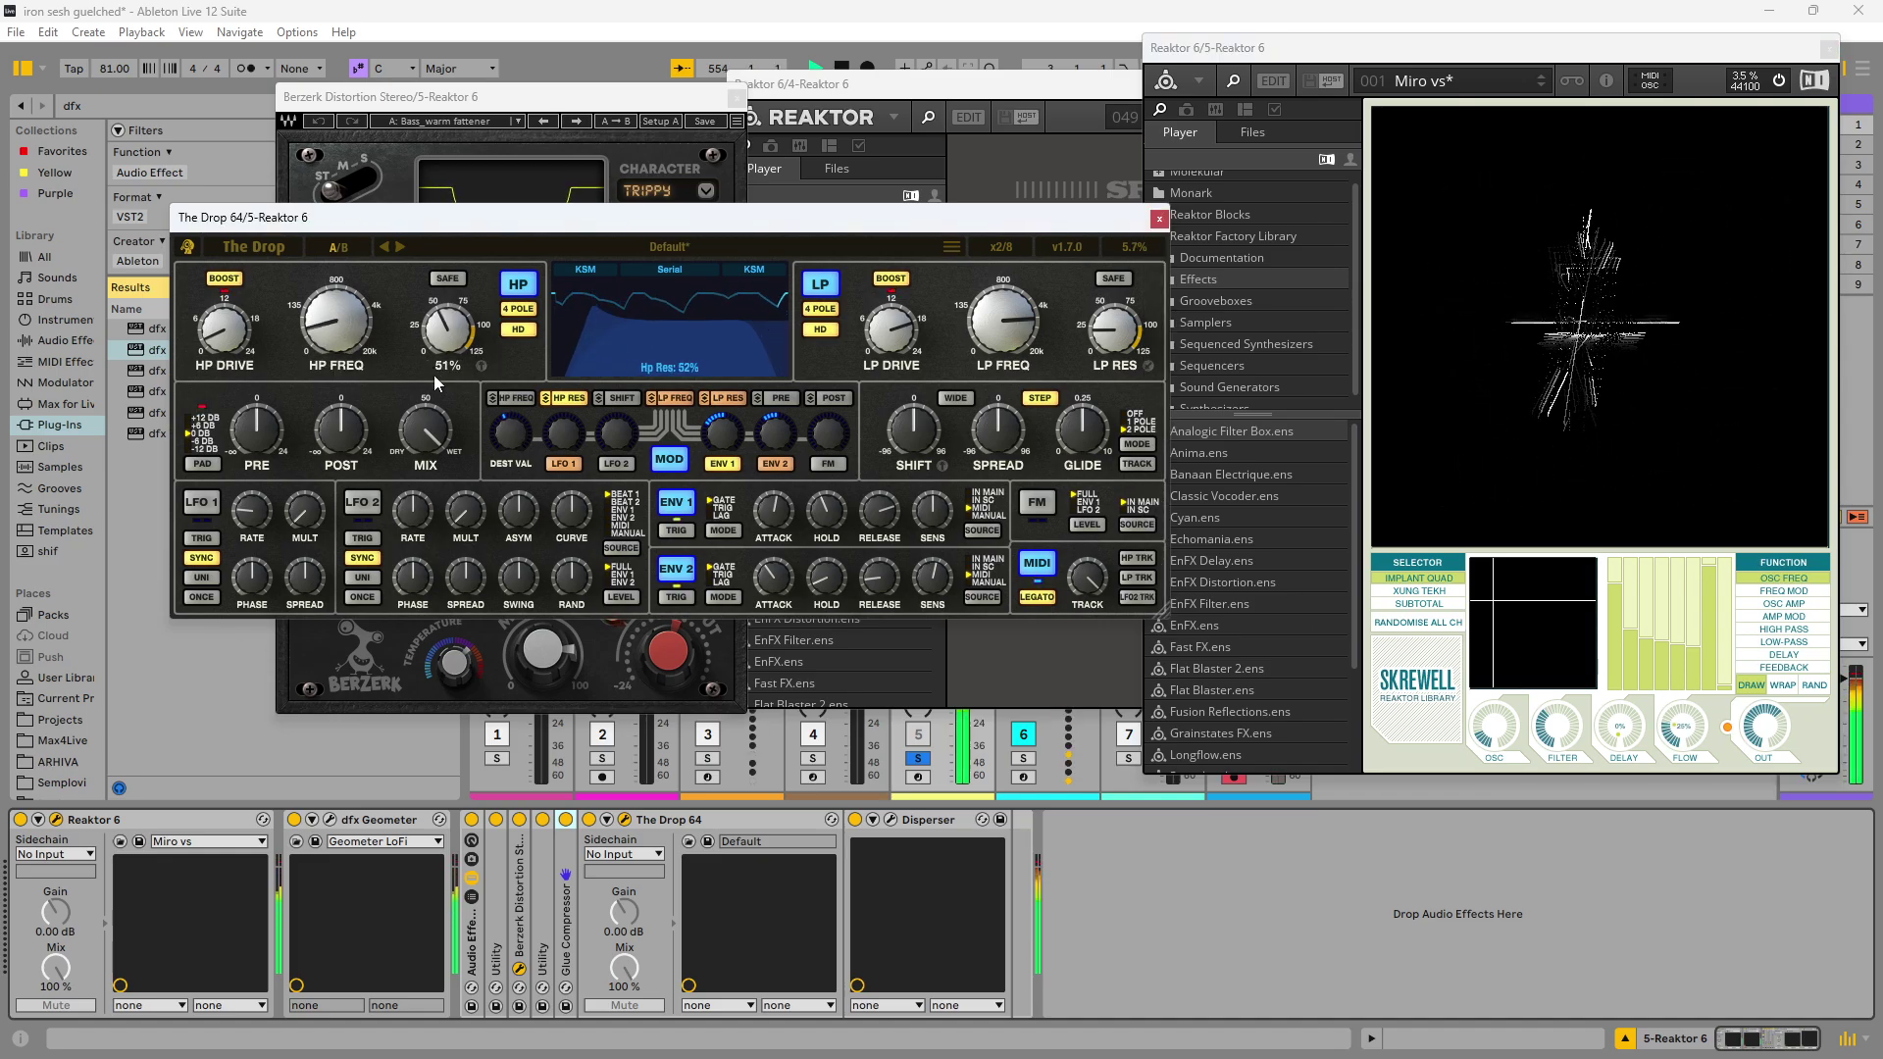
pyautogui.click(1682, 742)
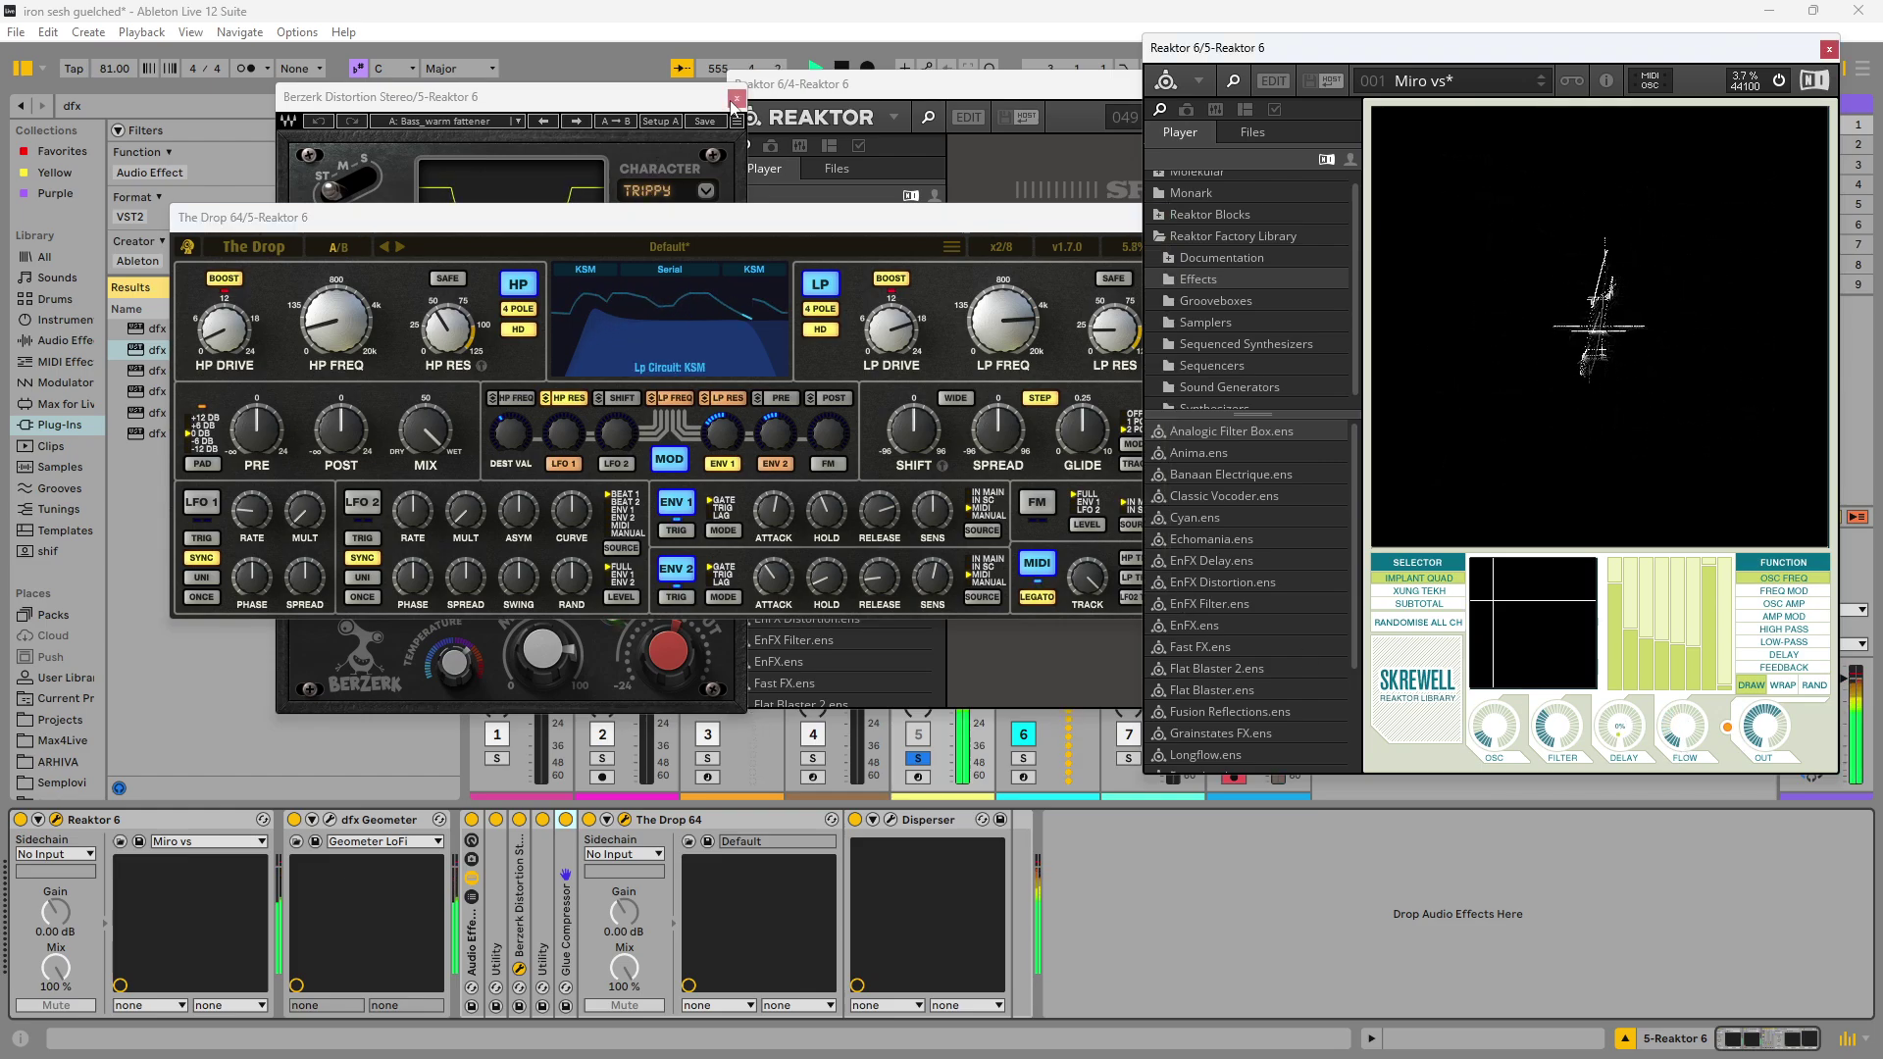
# Step: Rearrange the Berzerk, The Drop and Spiral windows to uncover the session tracks, and sweep The Drop's HP Freq
pyautogui.moveTo(686, 96); pyautogui.dragTo(426, 72)
pyautogui.moveTo(742, 220); pyautogui.dragTo(735, 255)
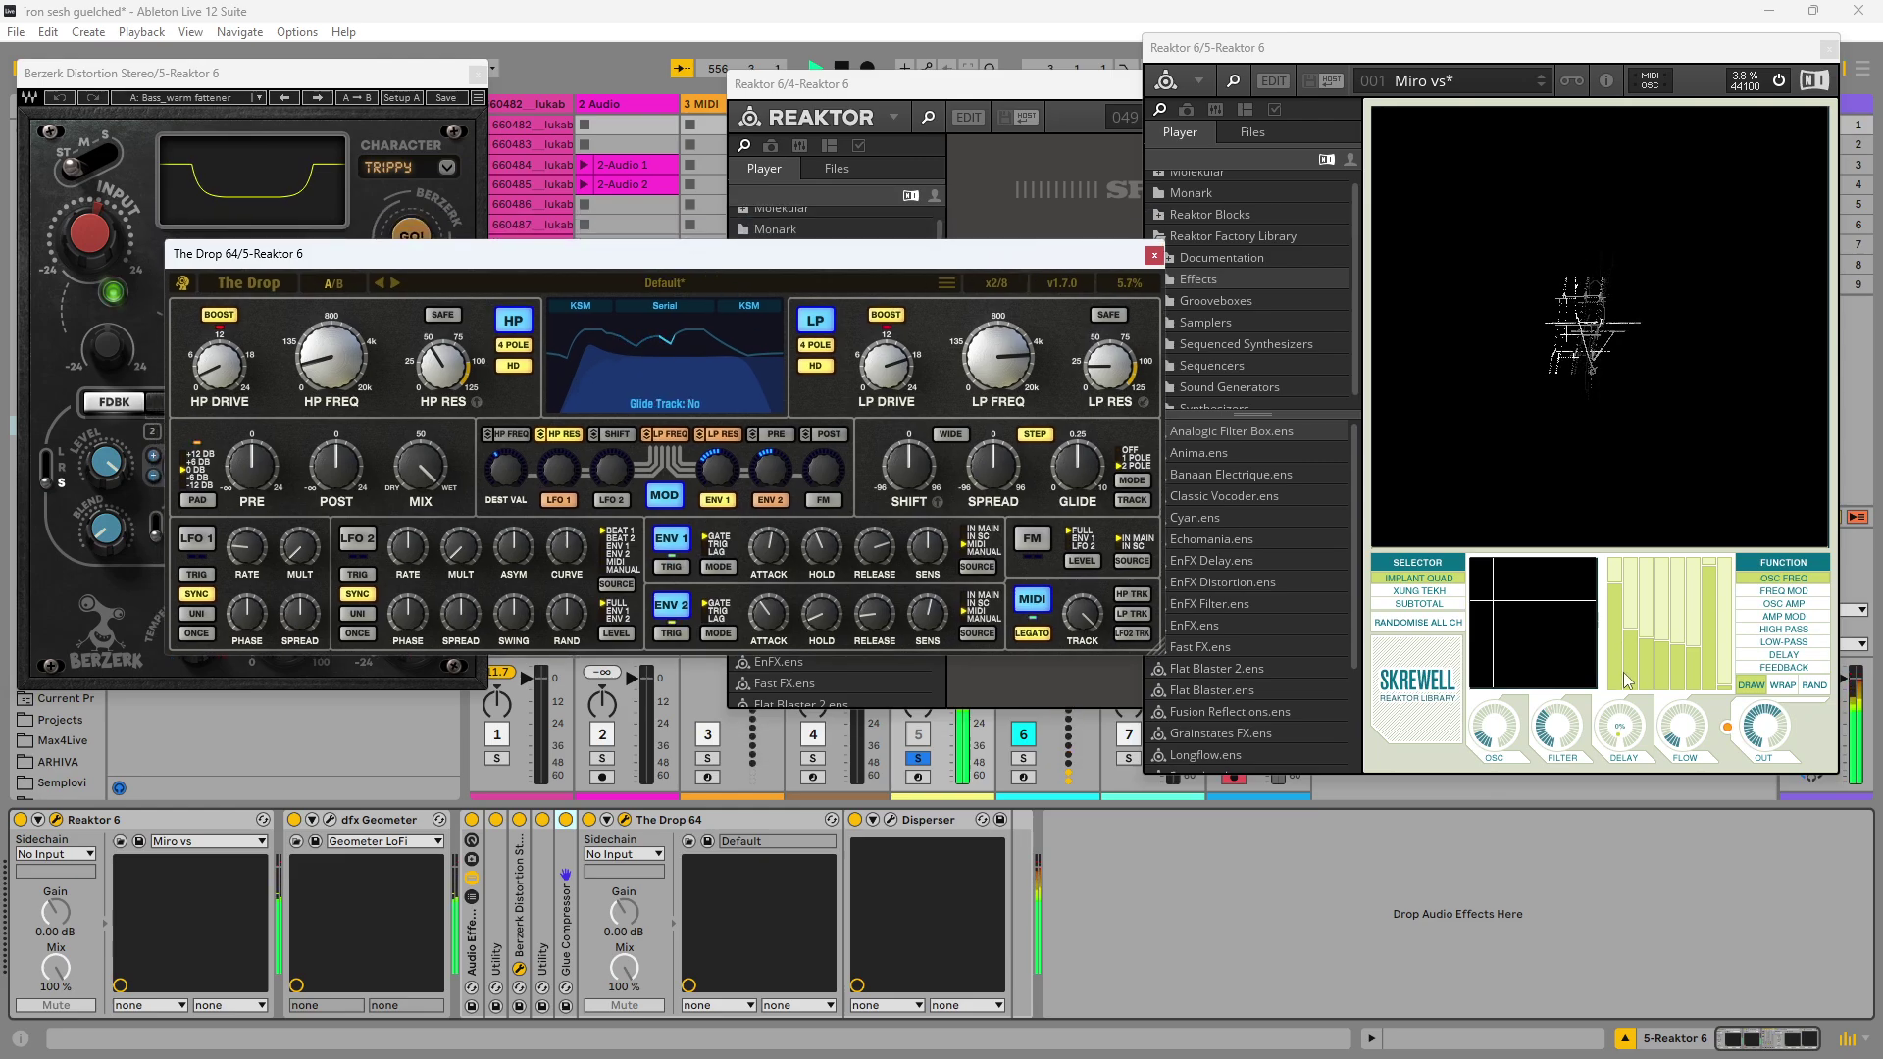
pyautogui.click(1628, 680)
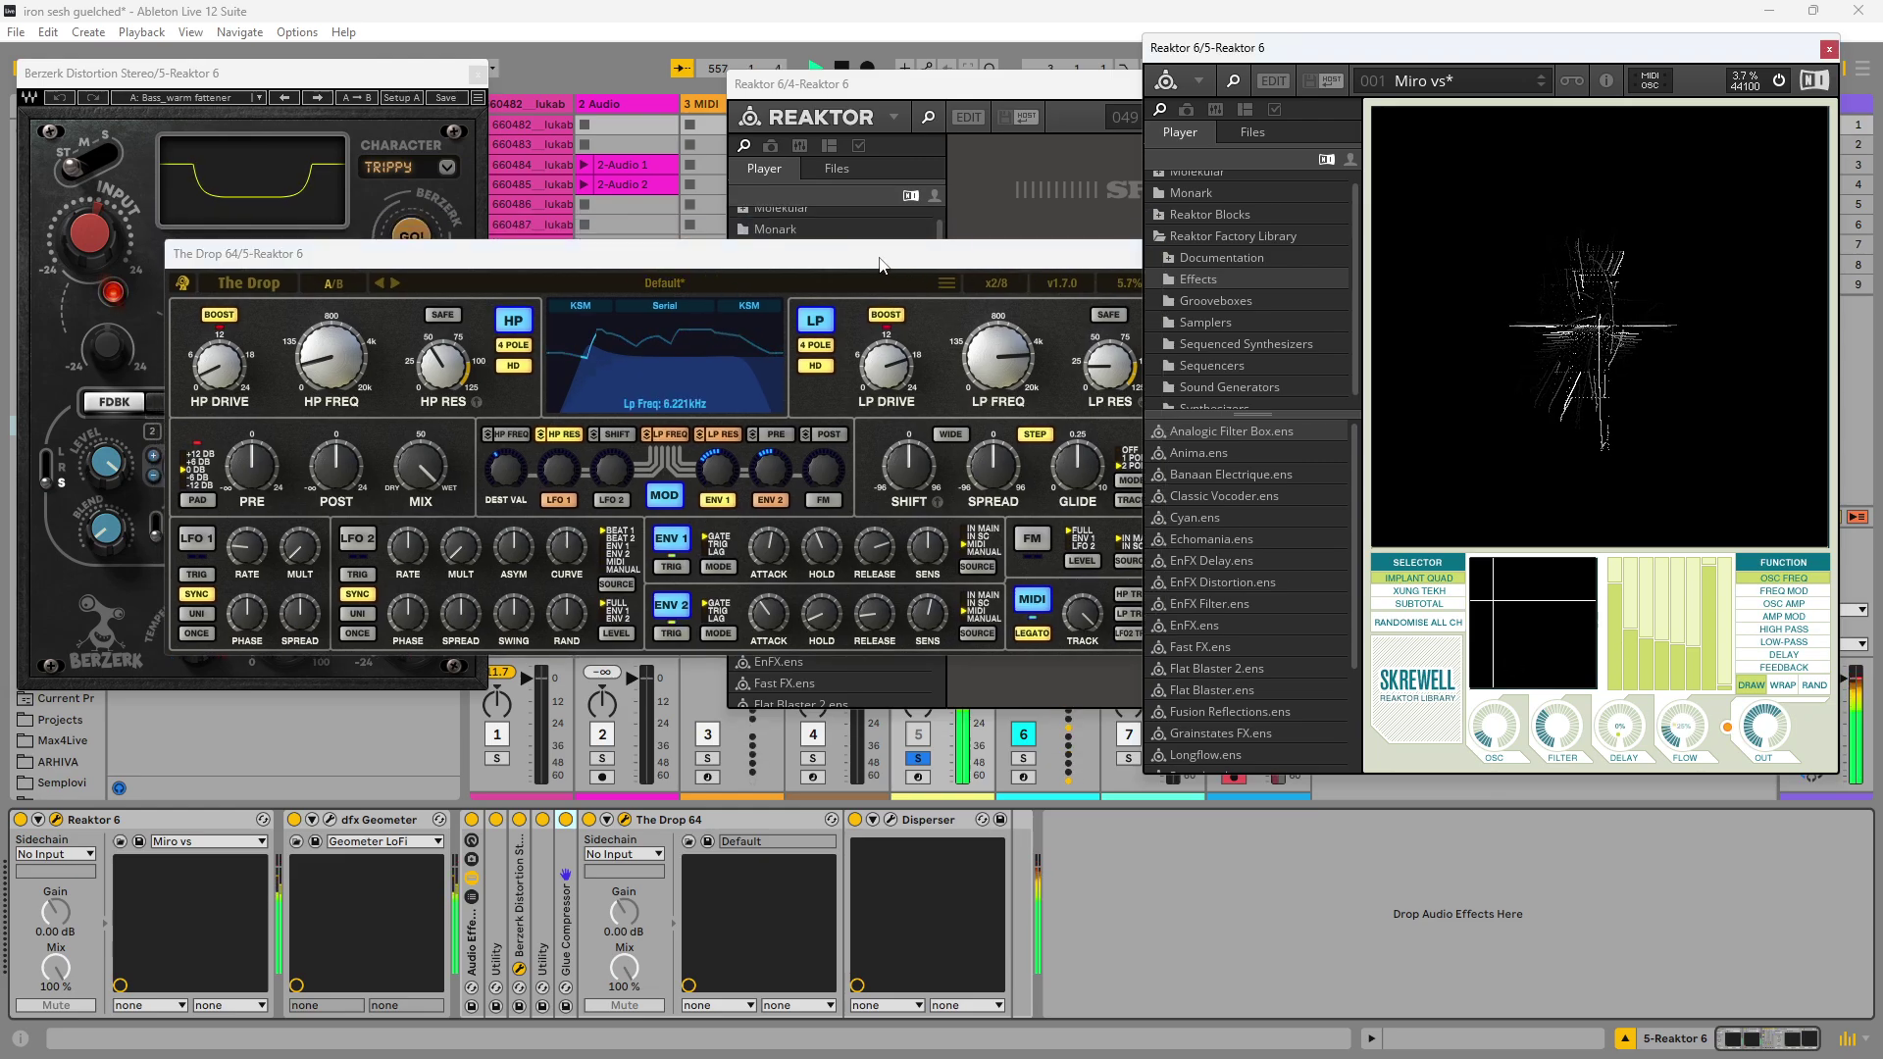
pyautogui.moveTo(880, 263); pyautogui.dragTo(821, 344)
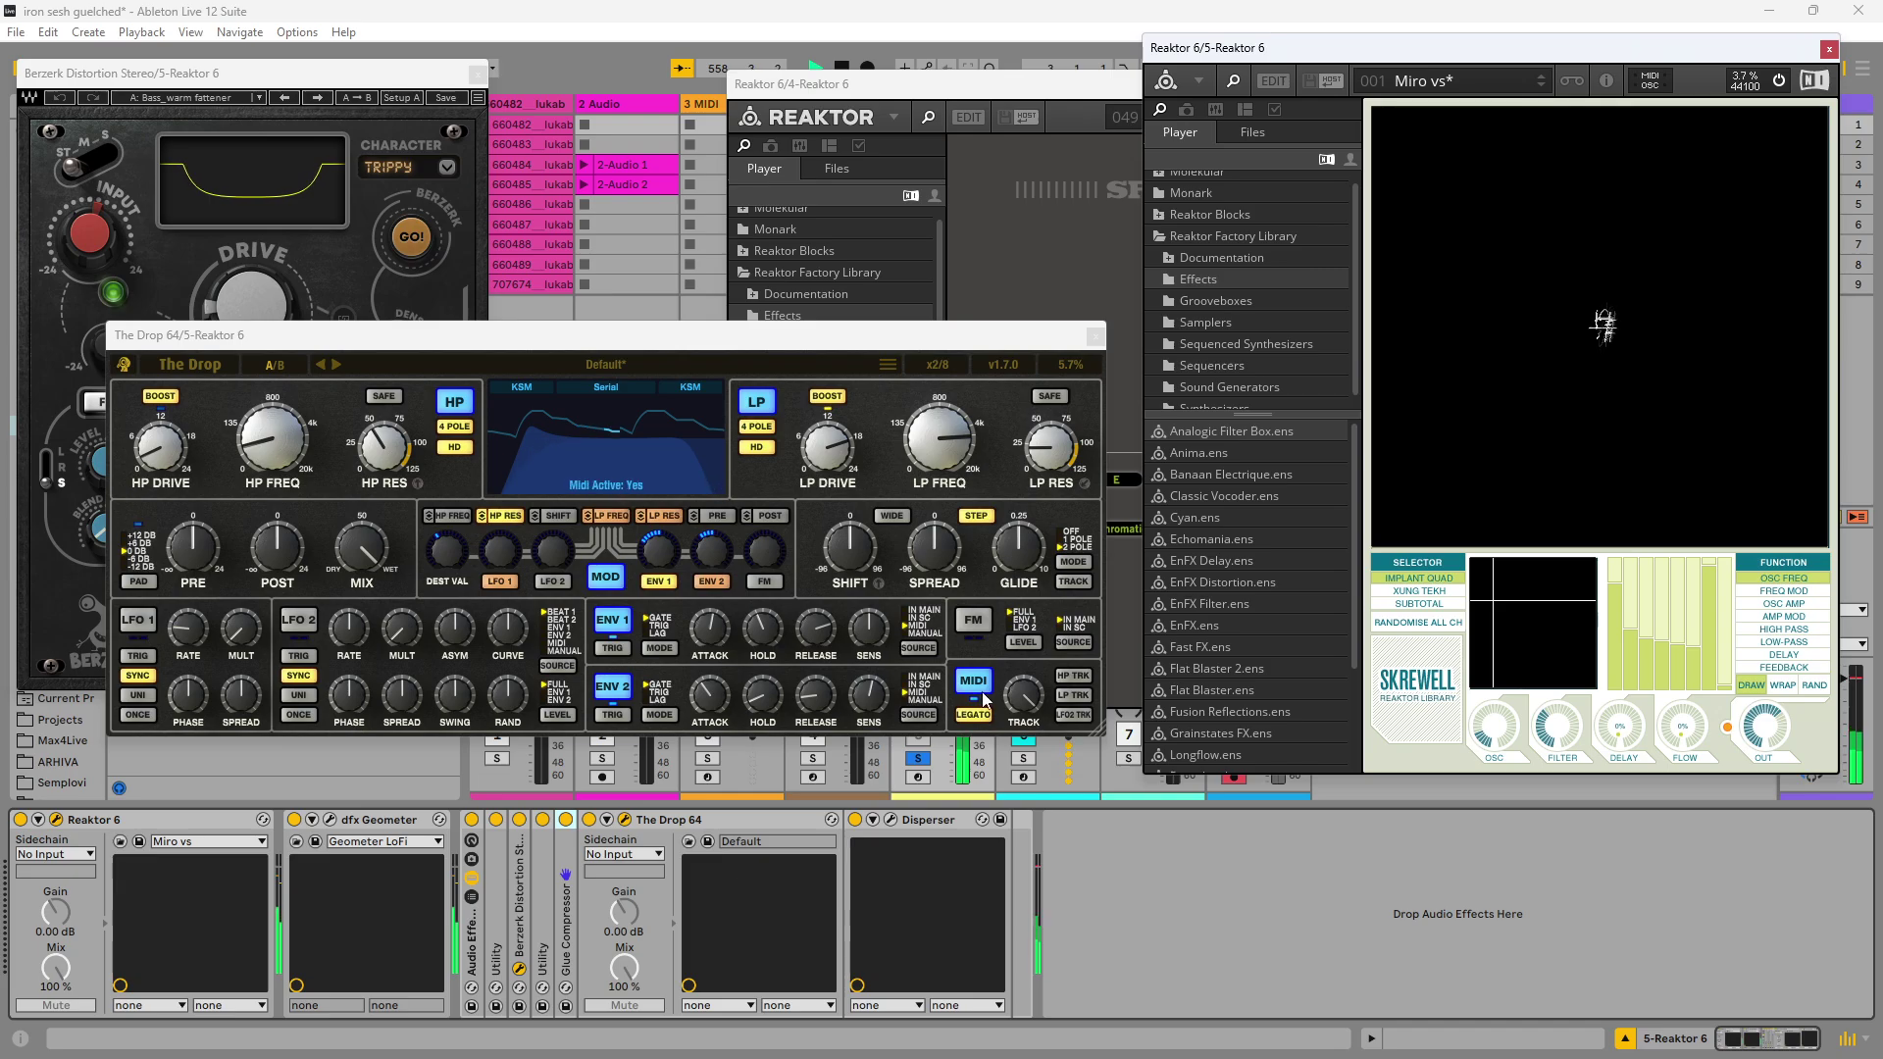
pyautogui.moveTo(755, 78); pyautogui.dragTo(1106, 173)
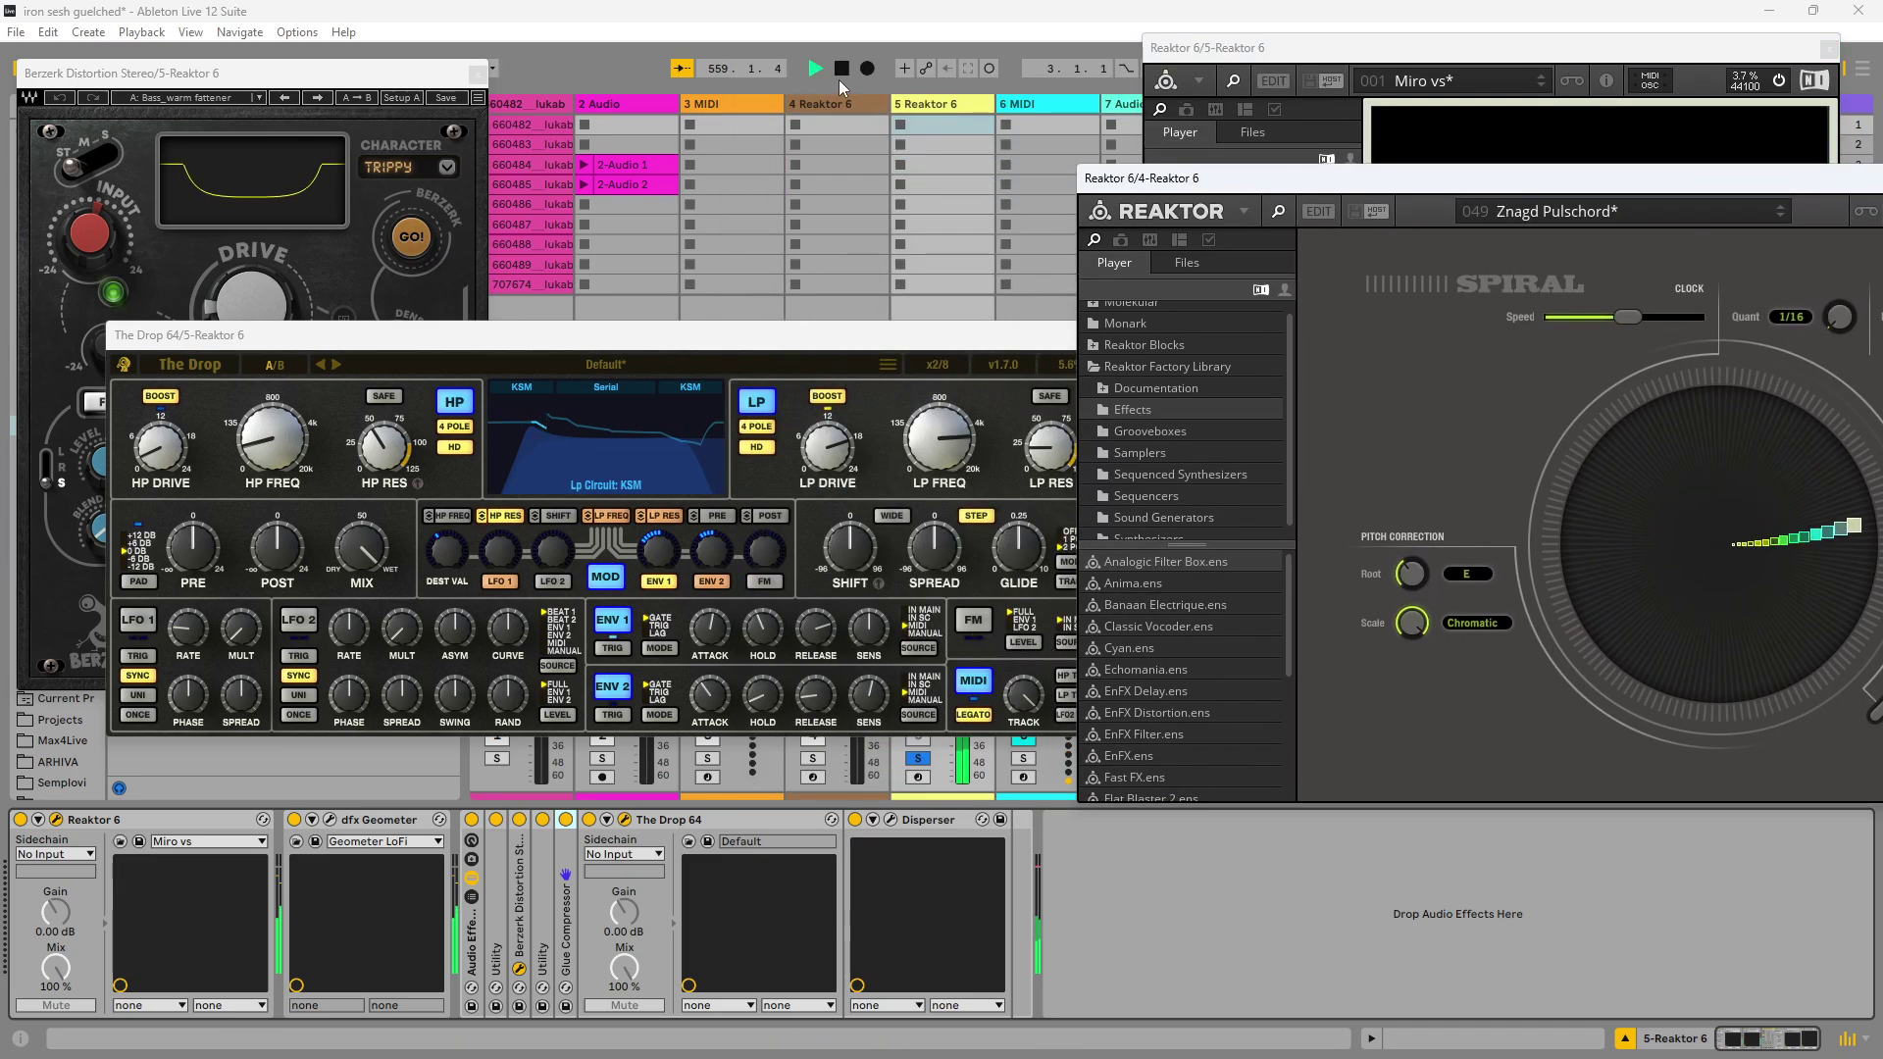
pyautogui.moveTo(817, 341); pyautogui.dragTo(695, 281)
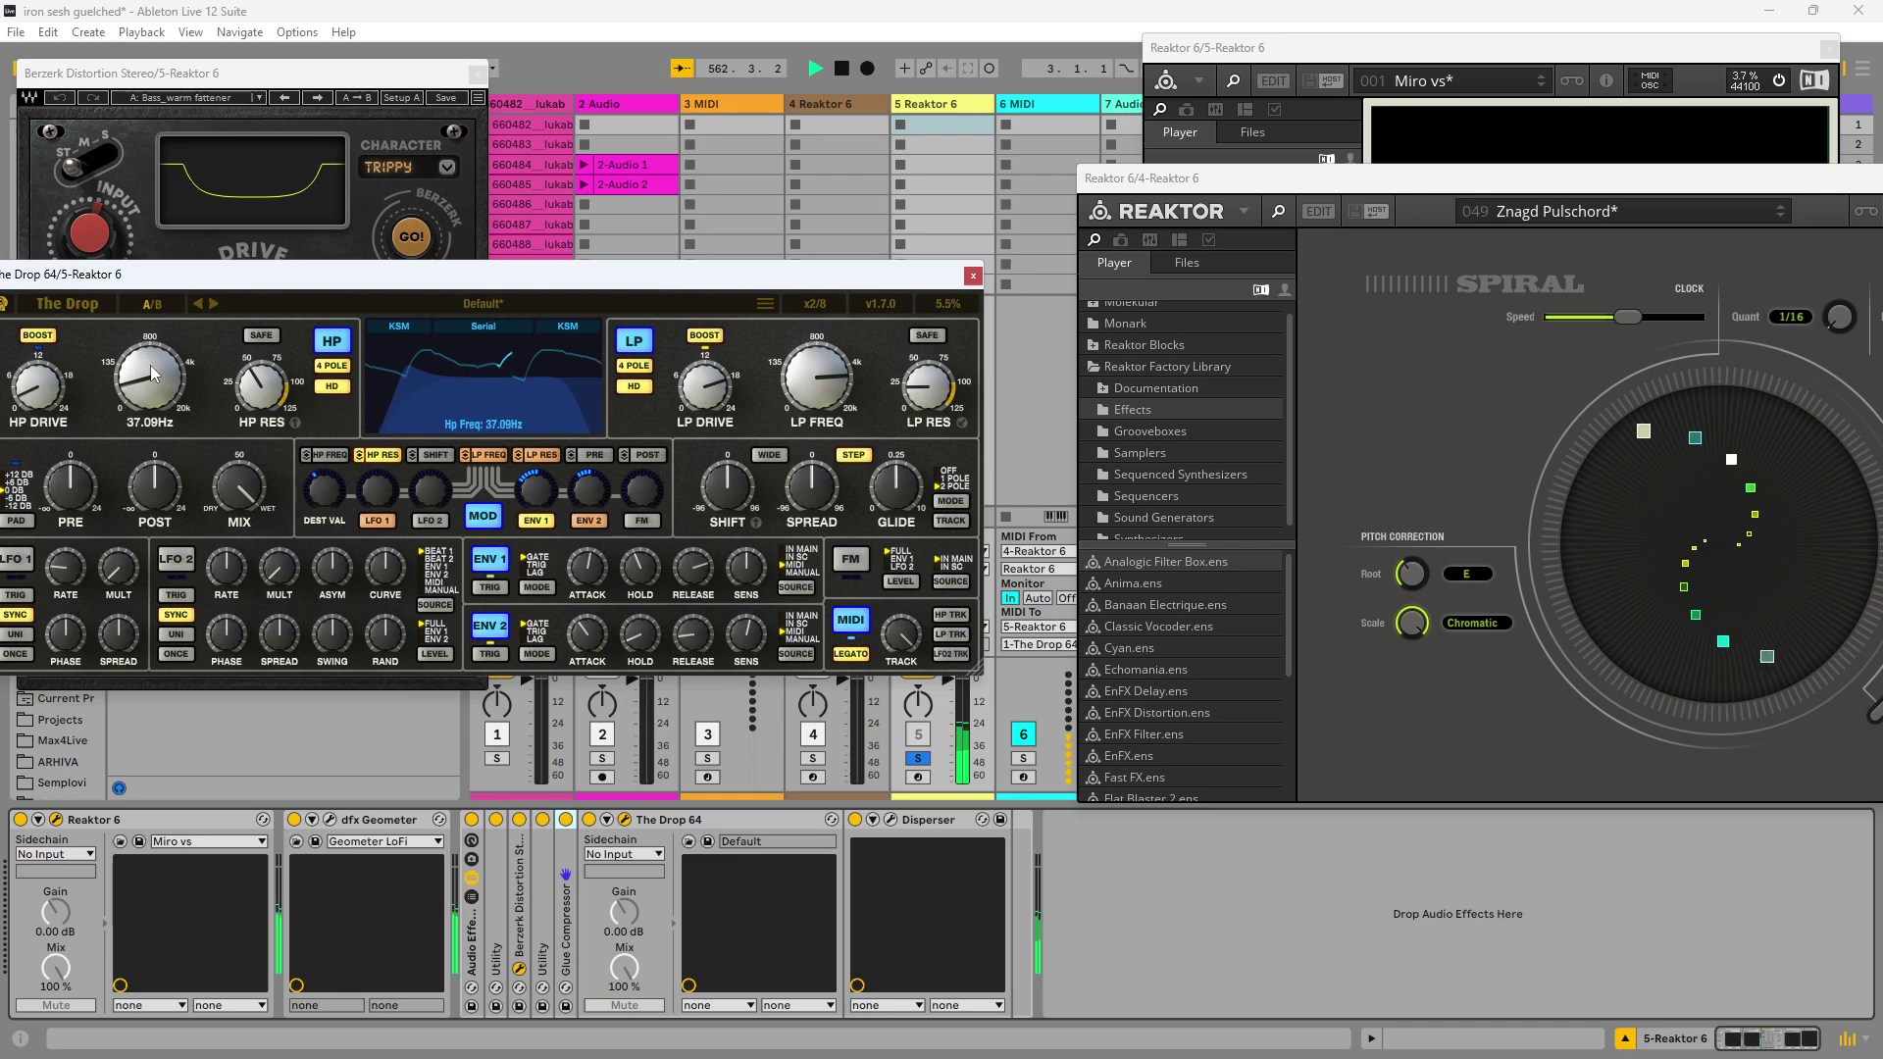
pyautogui.moveTo(170, 391); pyautogui.dragTo(180, 366)
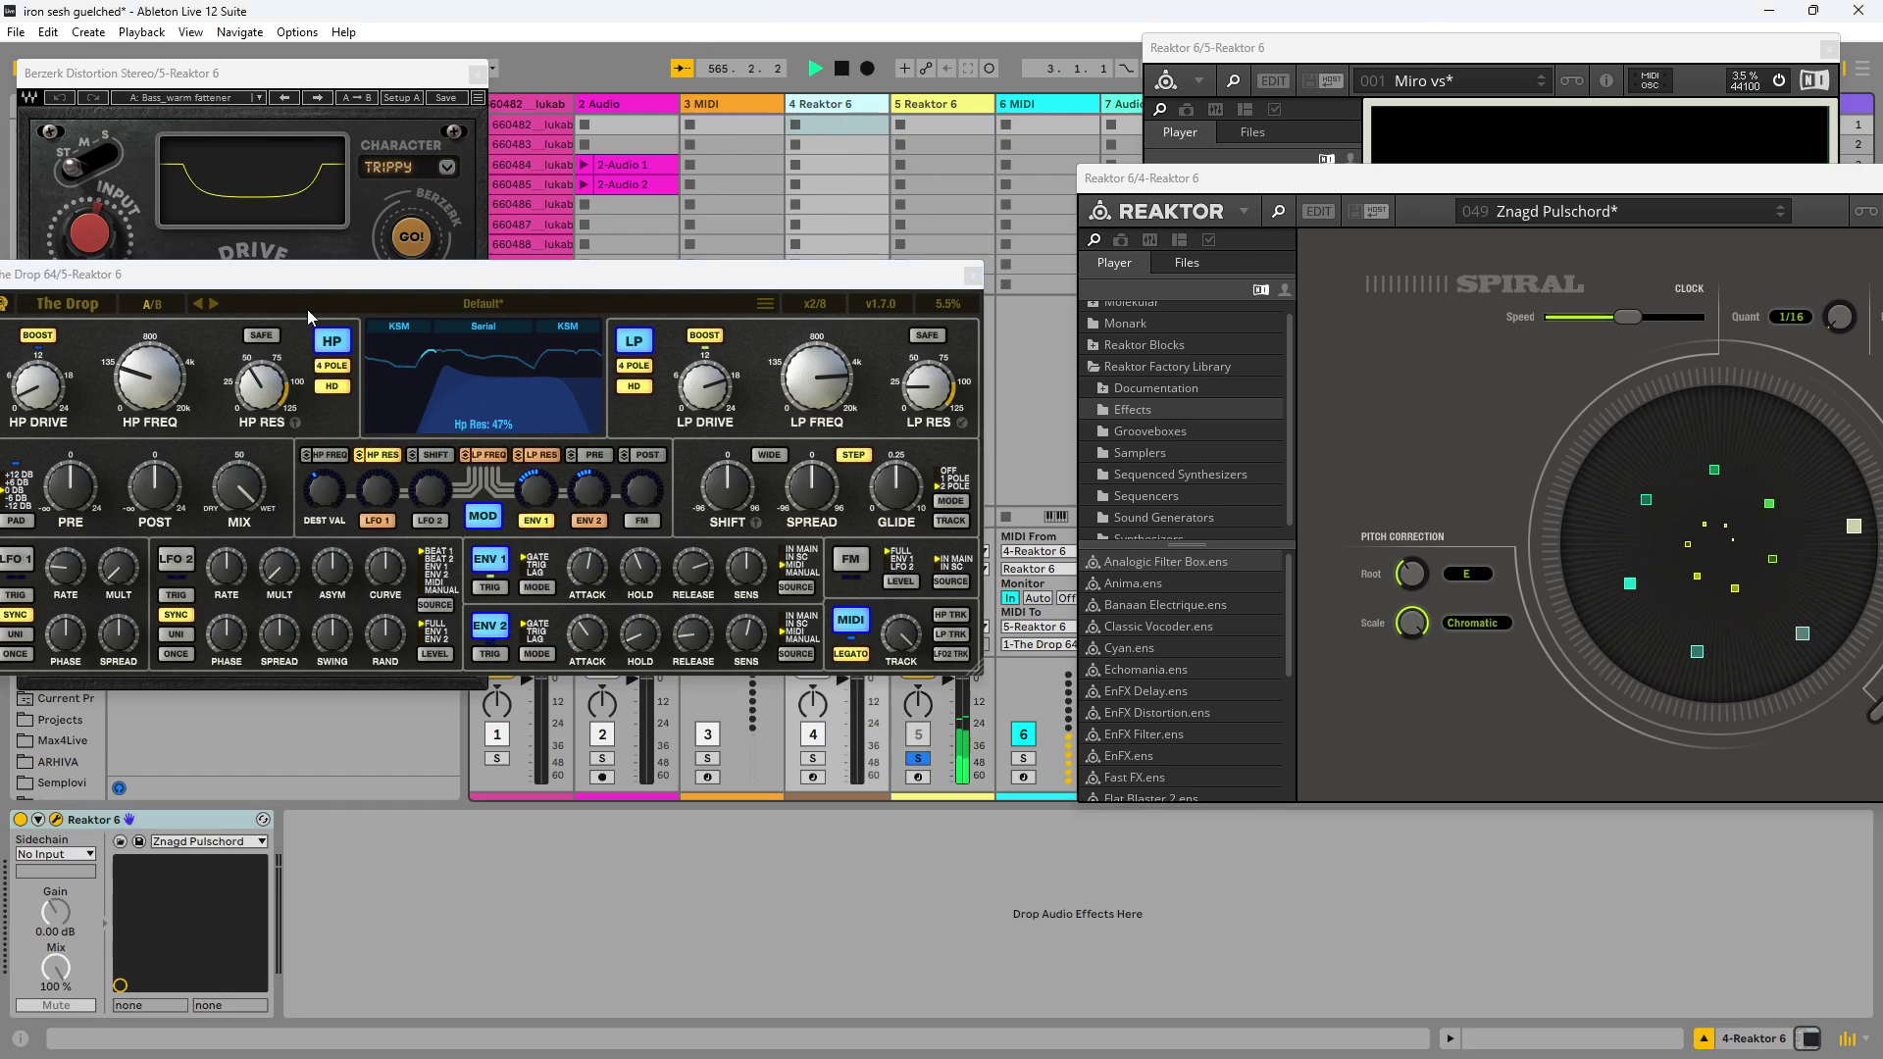
# Step: Show track 1's device chain and open Dust's plug-in window for a look, closing it again
pyautogui.moveTo(315, 273); pyautogui.dragTo(1263, 321)
pyautogui.click(530, 373)
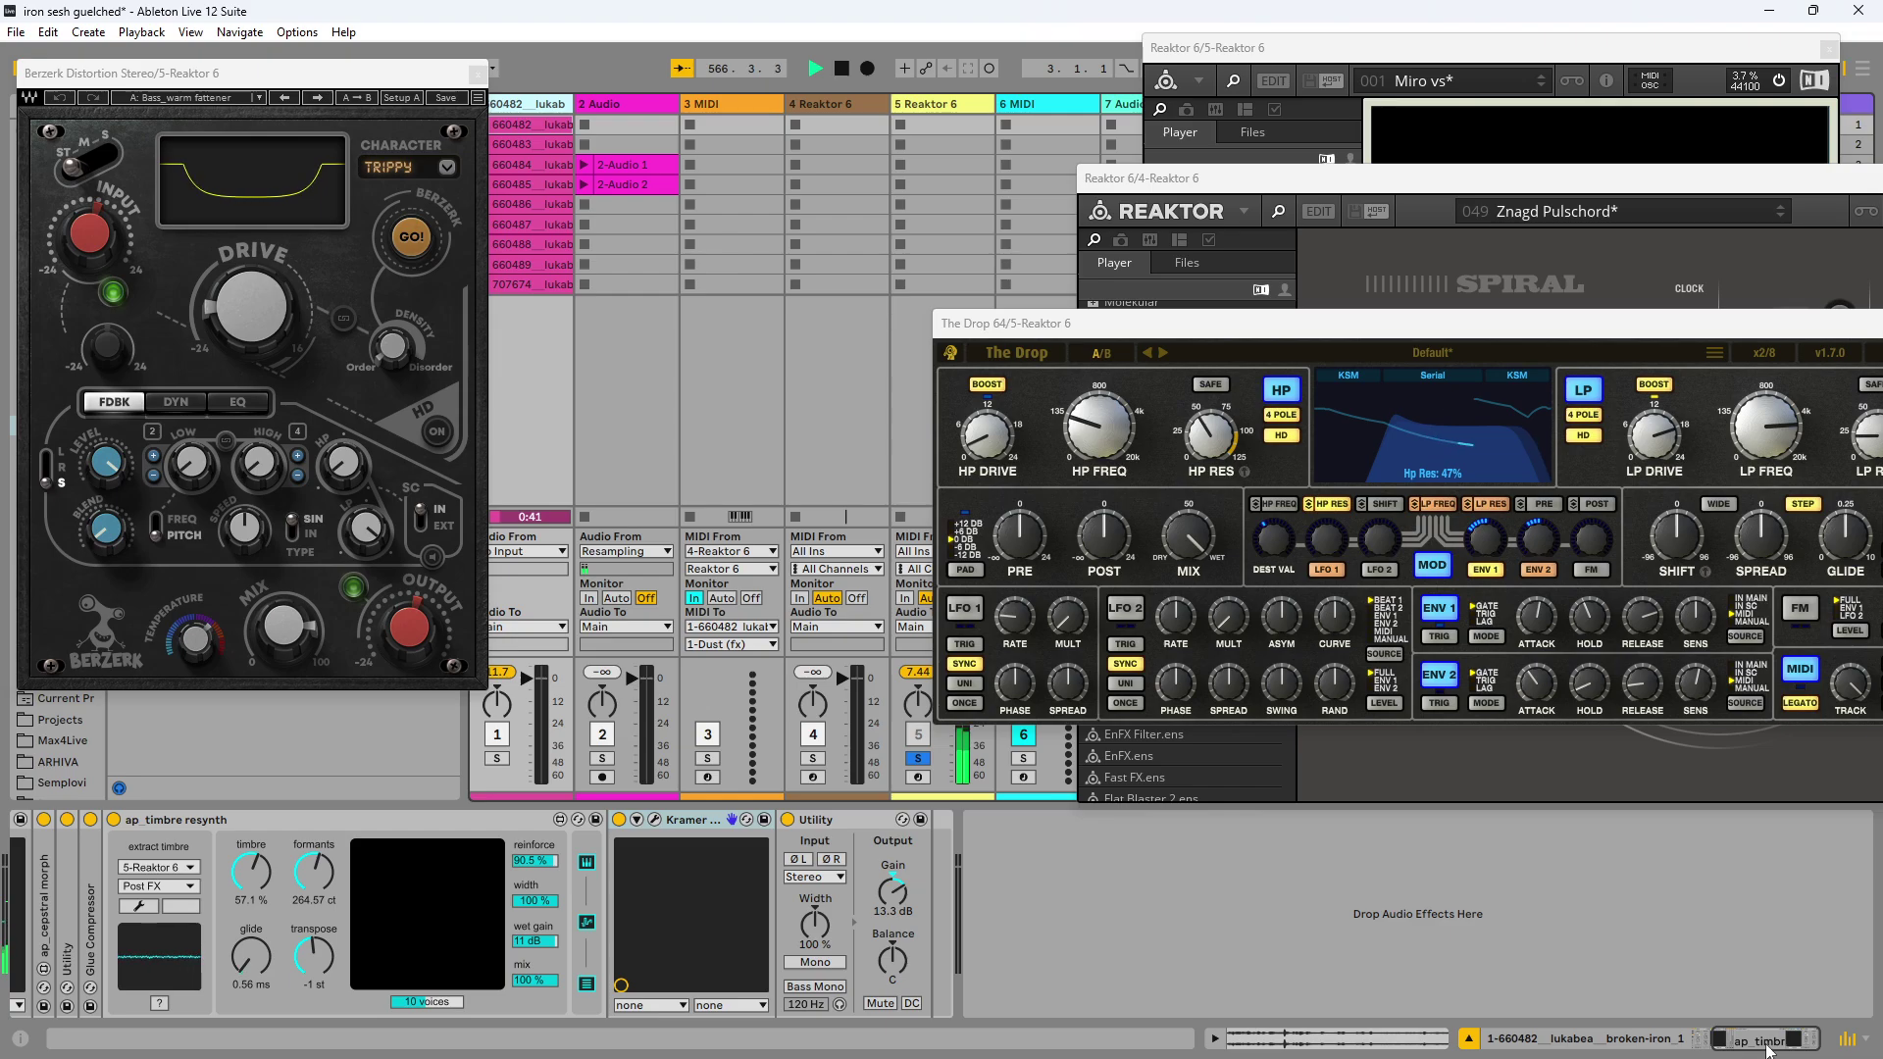
pyautogui.click(1765, 1051)
pyautogui.click(237, 820)
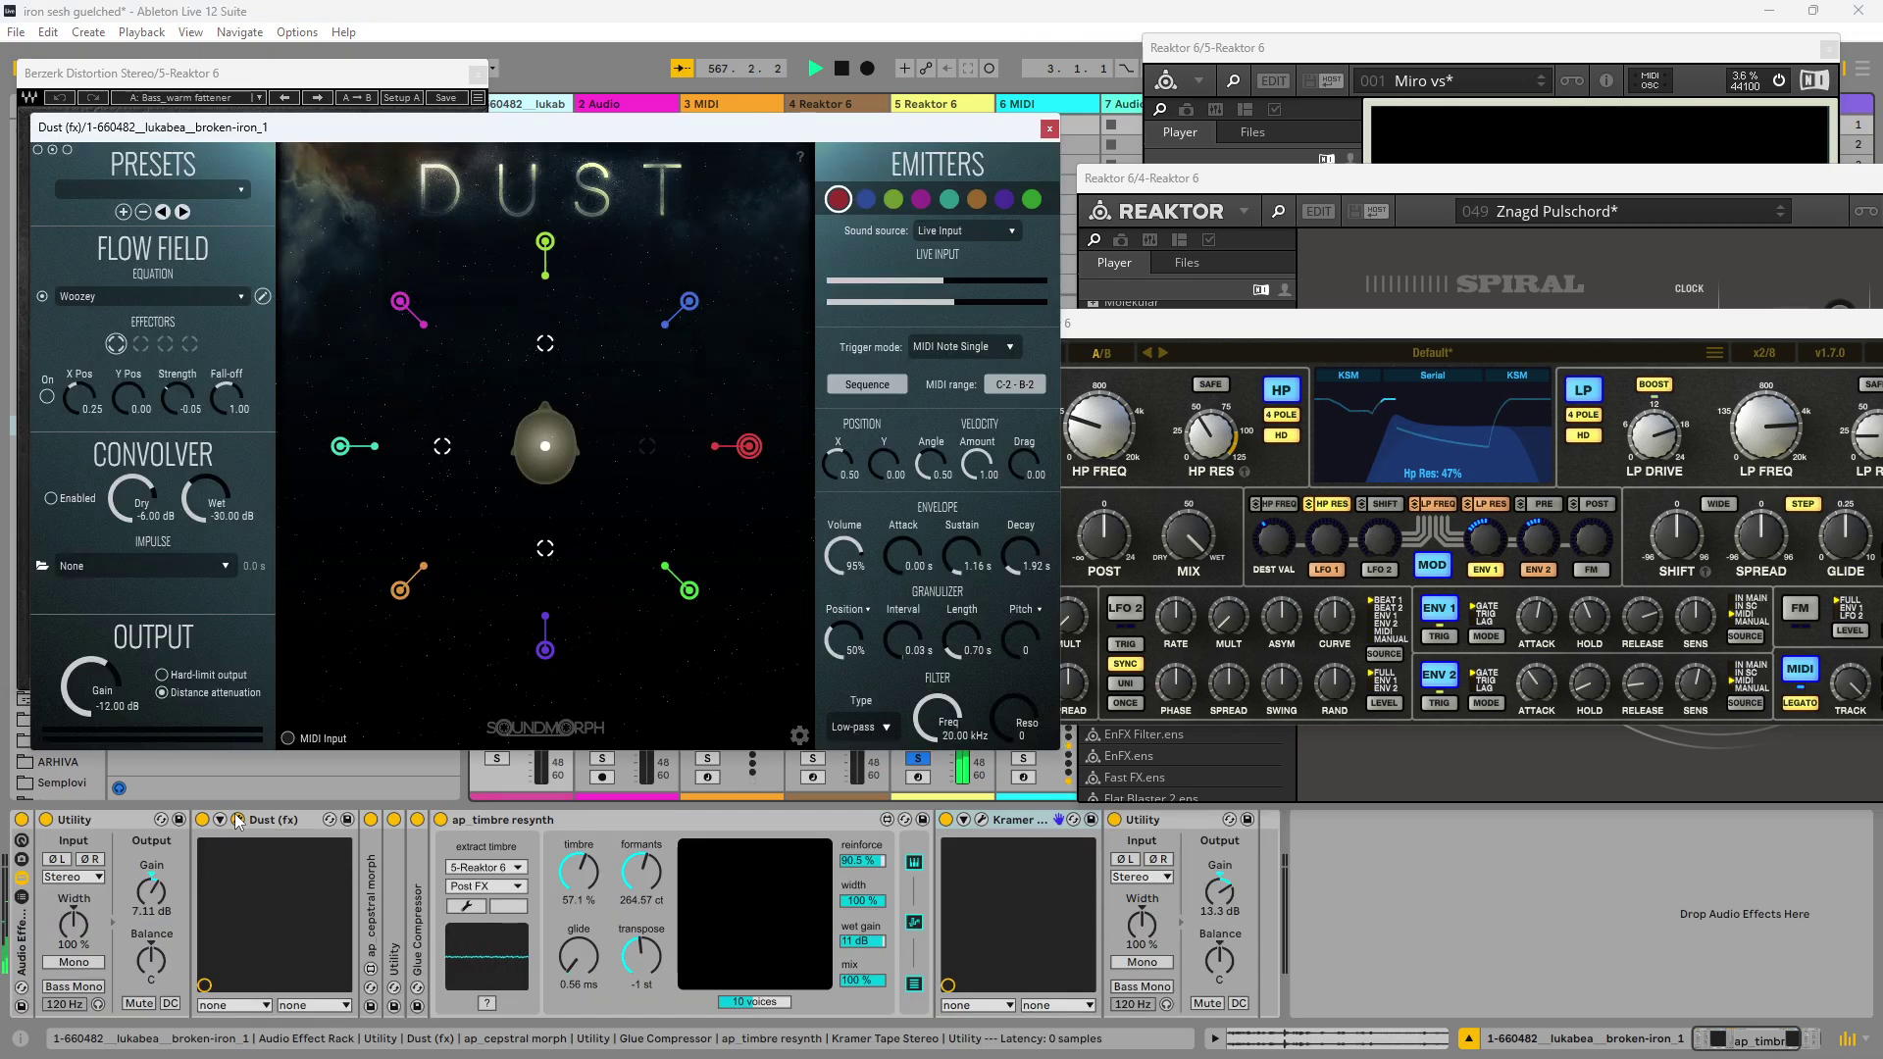
pyautogui.click(1048, 129)
# Step: Reposition The Drop's window over the session tracks and place the Spiral window beside Skrewell
pyautogui.moveTo(1127, 324); pyautogui.dragTo(518, 232)
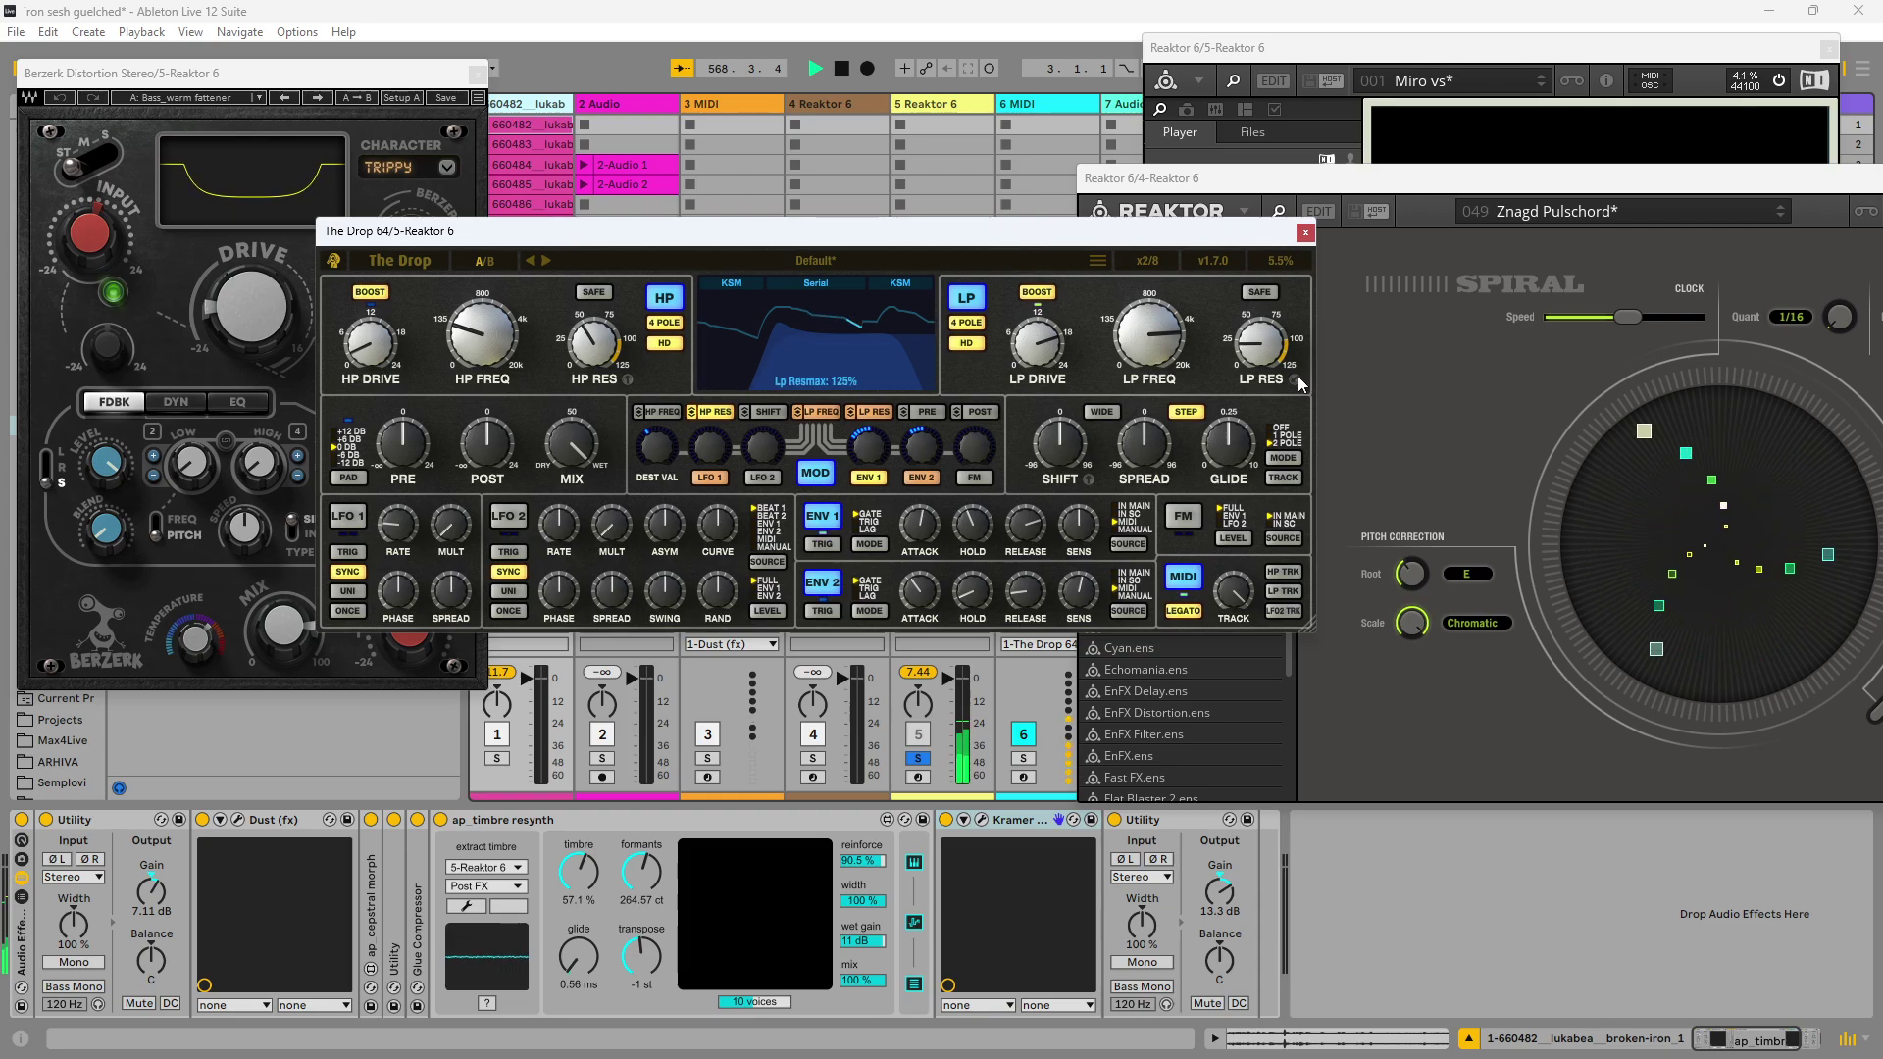
pyautogui.moveTo(1687, 178); pyautogui.dragTo(1458, 85)
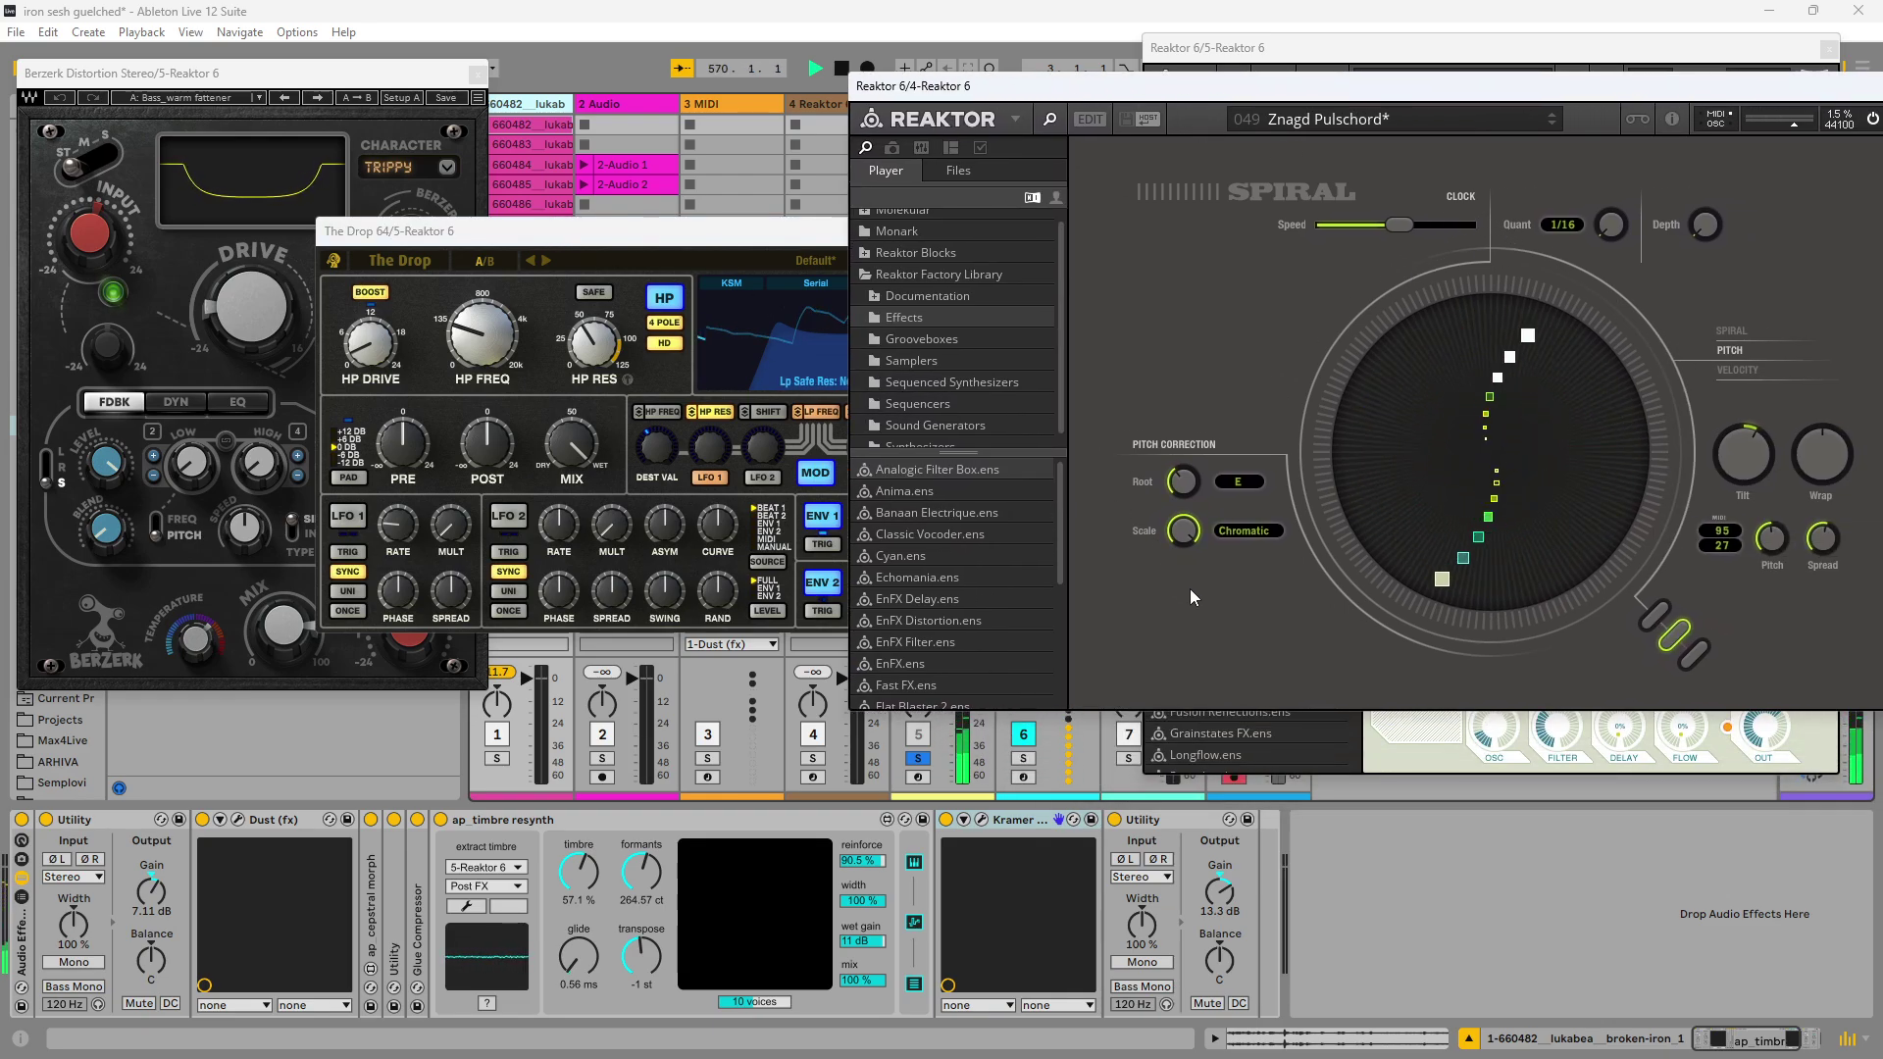
pyautogui.moveTo(980, 86); pyautogui.dragTo(430, 87)
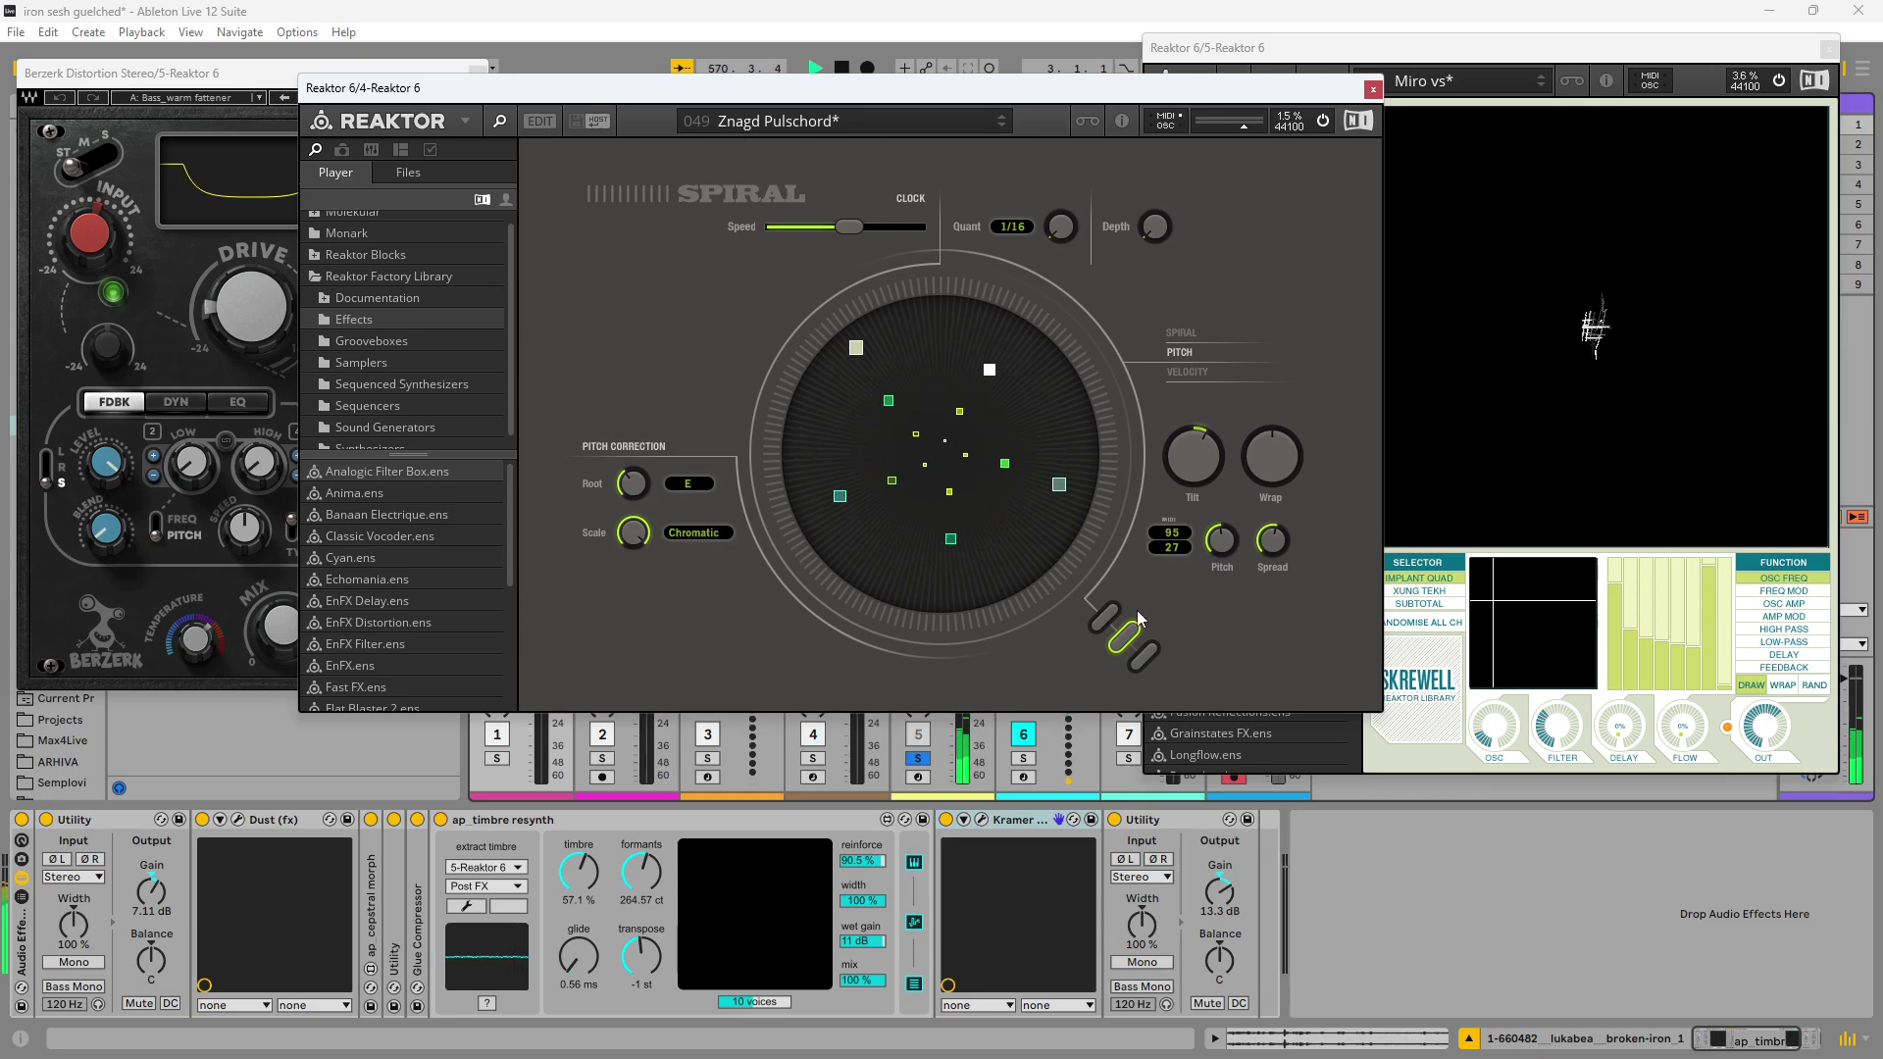
# Step: Lower Spiral's clock Speed and audition the slower sequence with Skrewell's Flow raised
pyautogui.click(1699, 719)
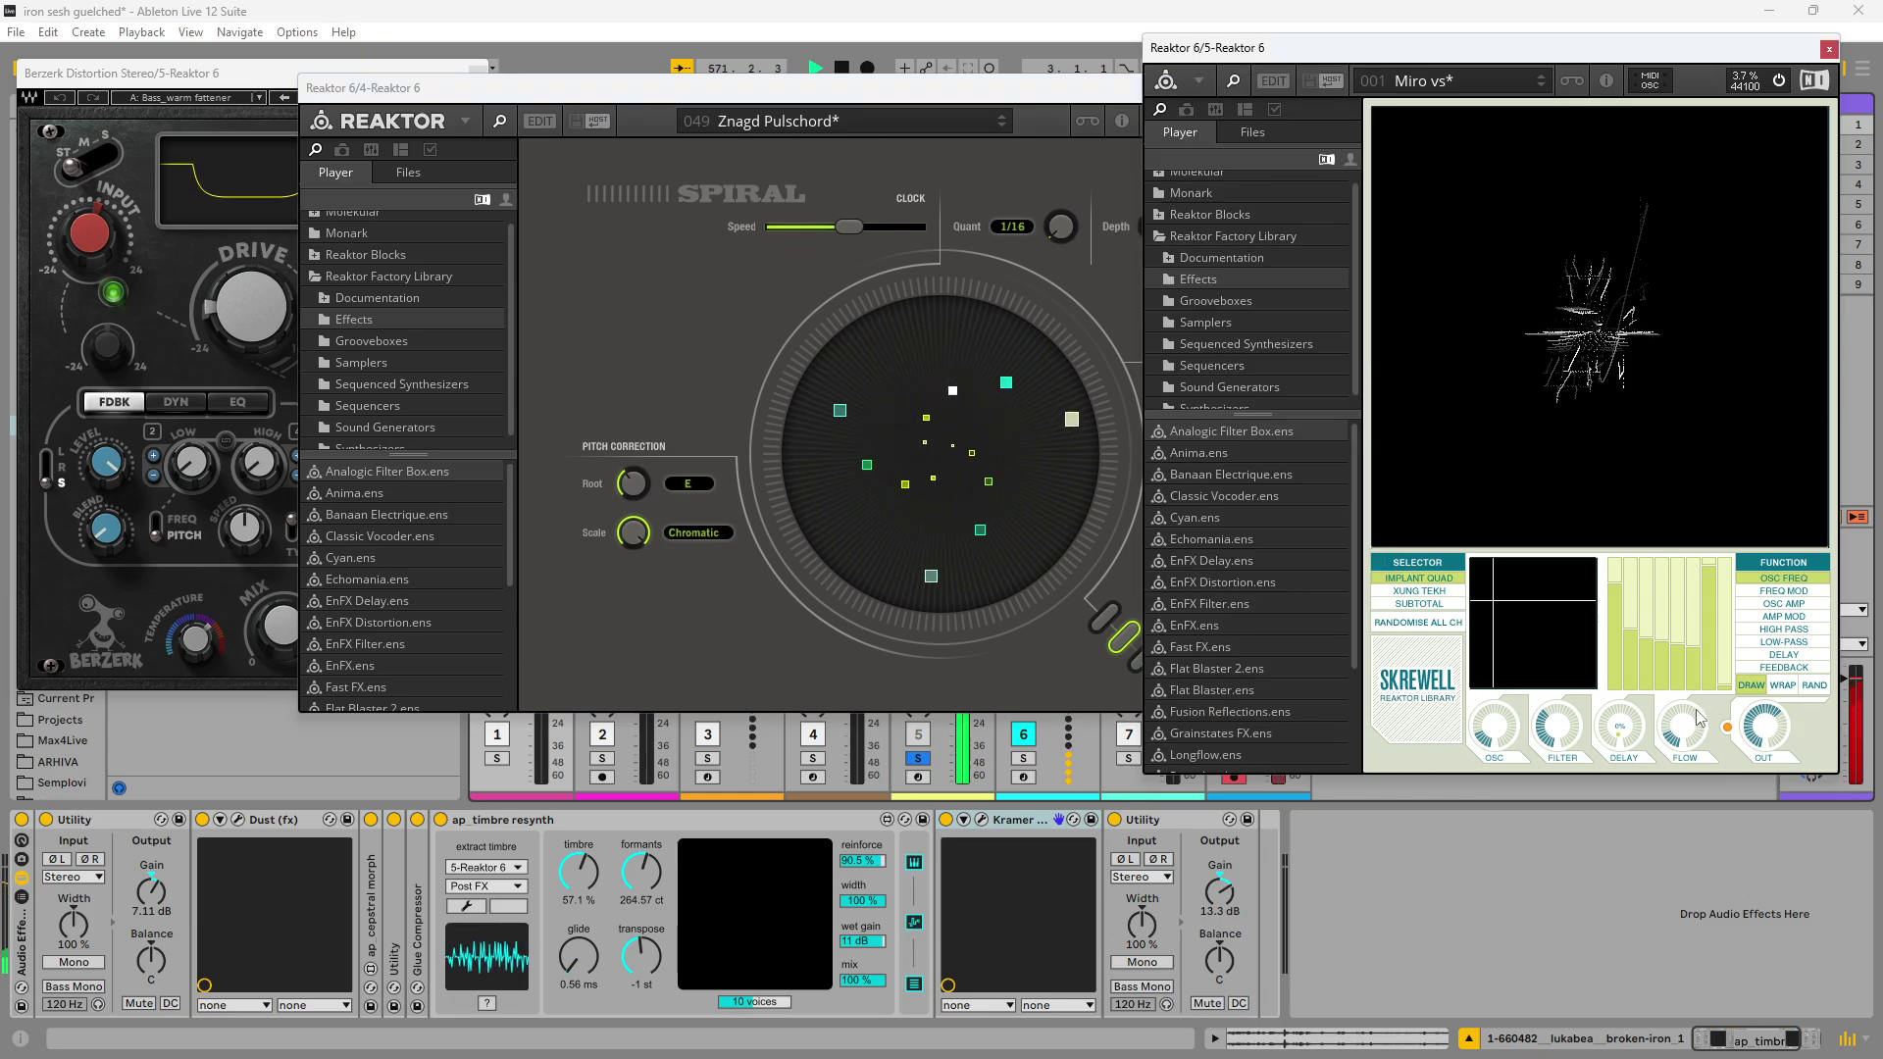
pyautogui.click(687, 298)
pyautogui.moveTo(845, 231)
pyautogui.mouseDown()
pyautogui.moveTo(867, 226)
pyautogui.moveTo(789, 235)
pyautogui.moveTo(804, 239)
pyautogui.mouseUp()
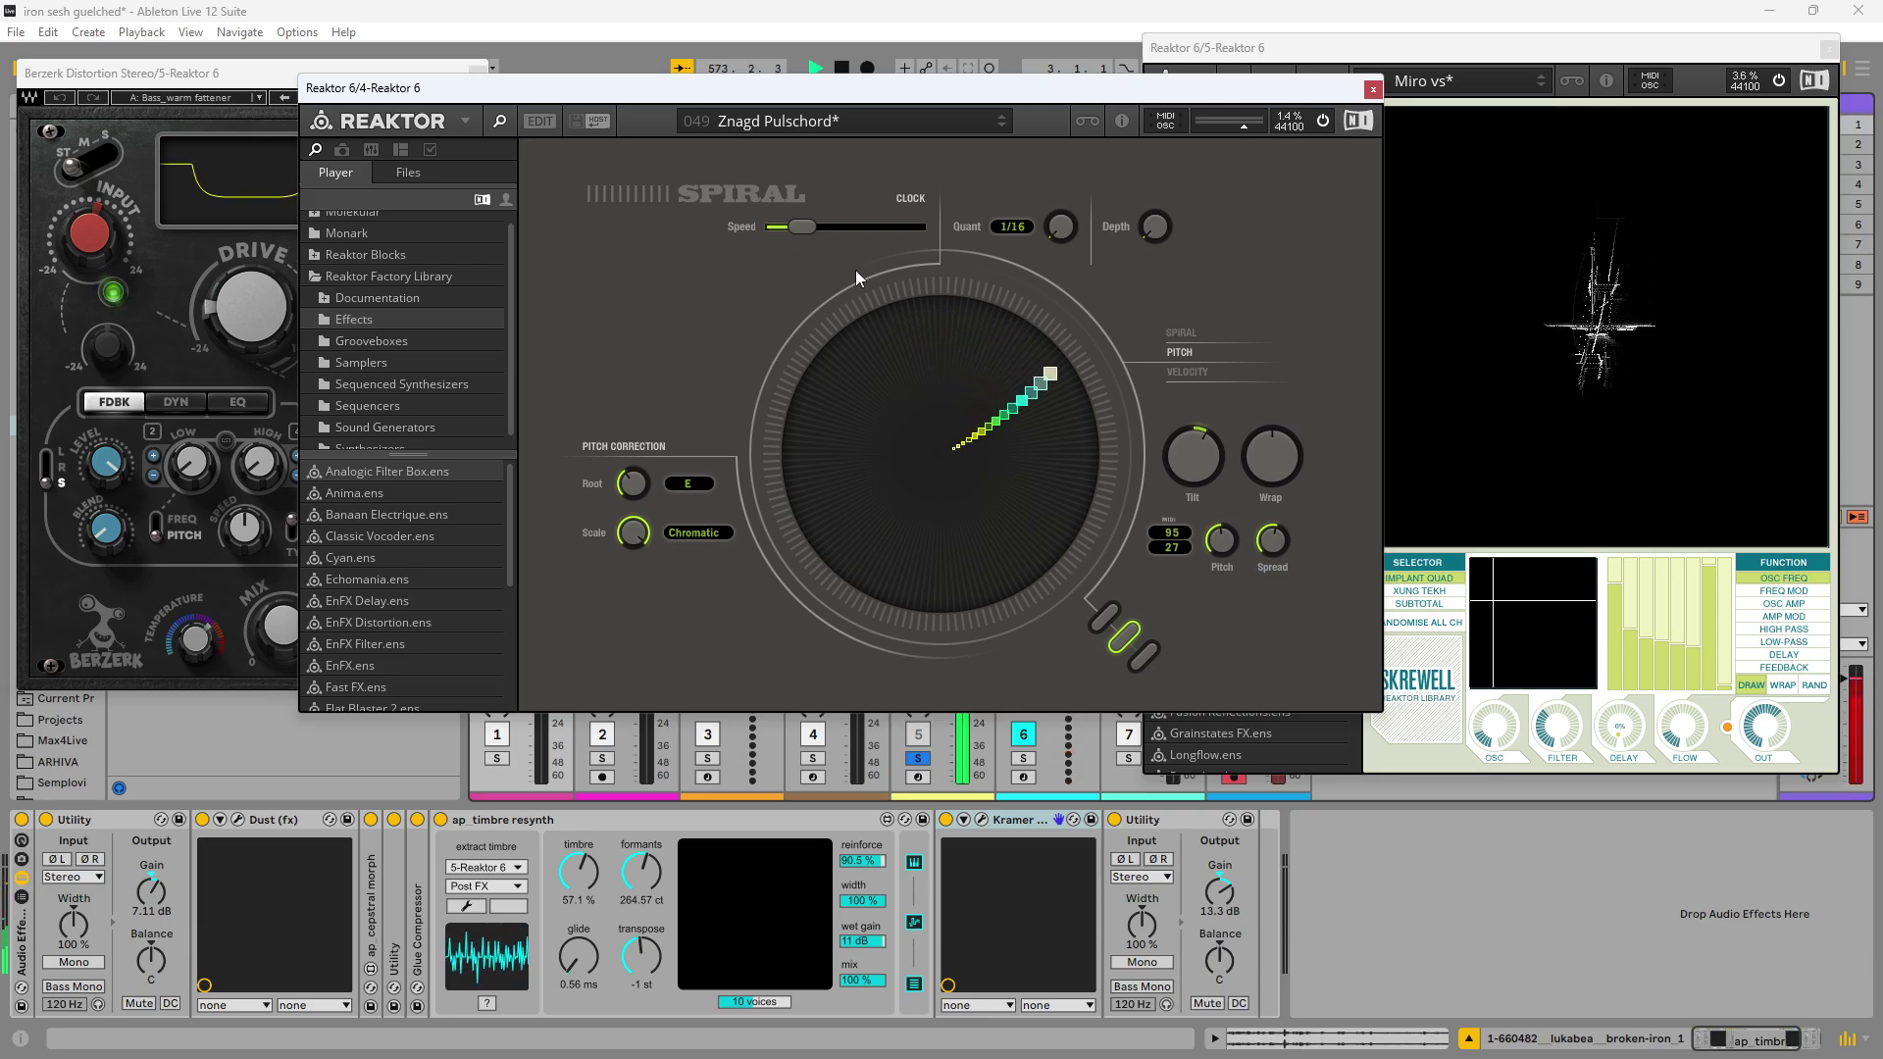
pyautogui.click(1690, 702)
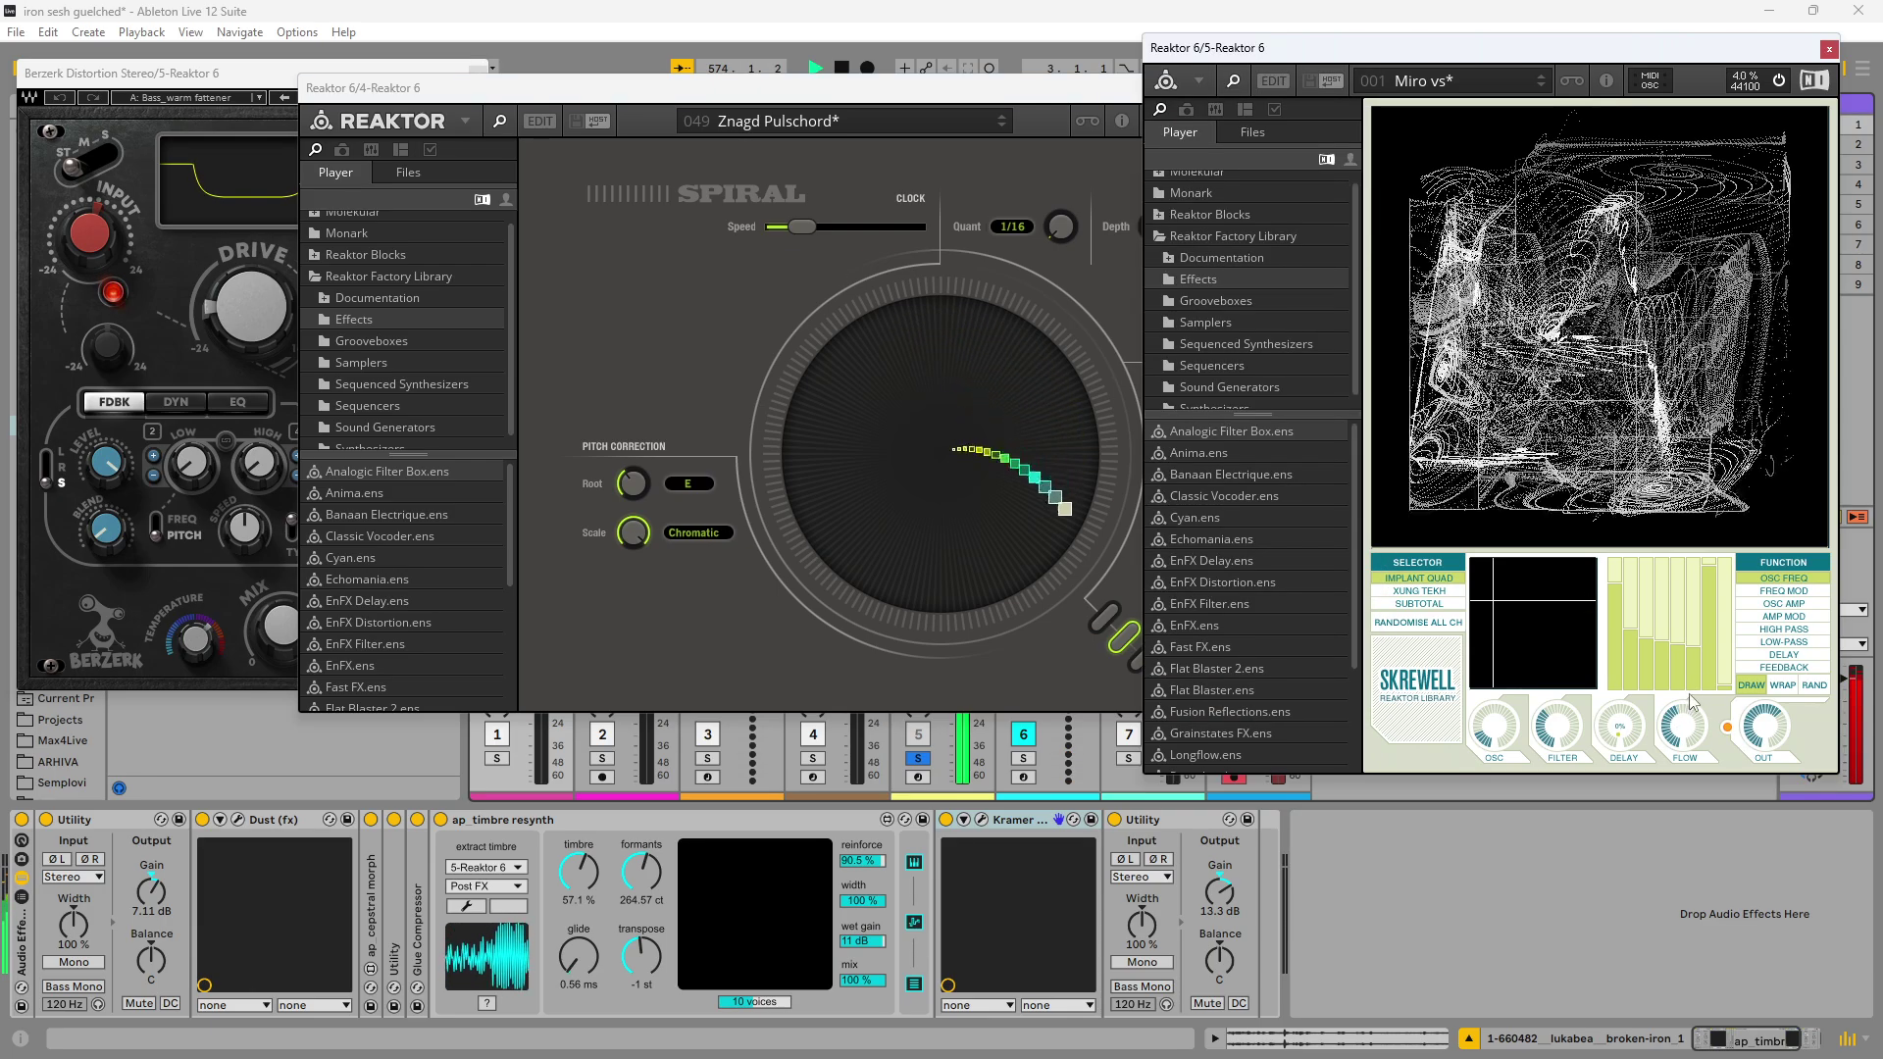
# Step: Rearrange the Spiral, Berzerk Distortion and The Drop windows so their controls can be reached together
pyautogui.moveTo(835, 93); pyautogui.dragTo(1509, 131)
pyautogui.moveTo(294, 73); pyautogui.dragTo(95, 115)
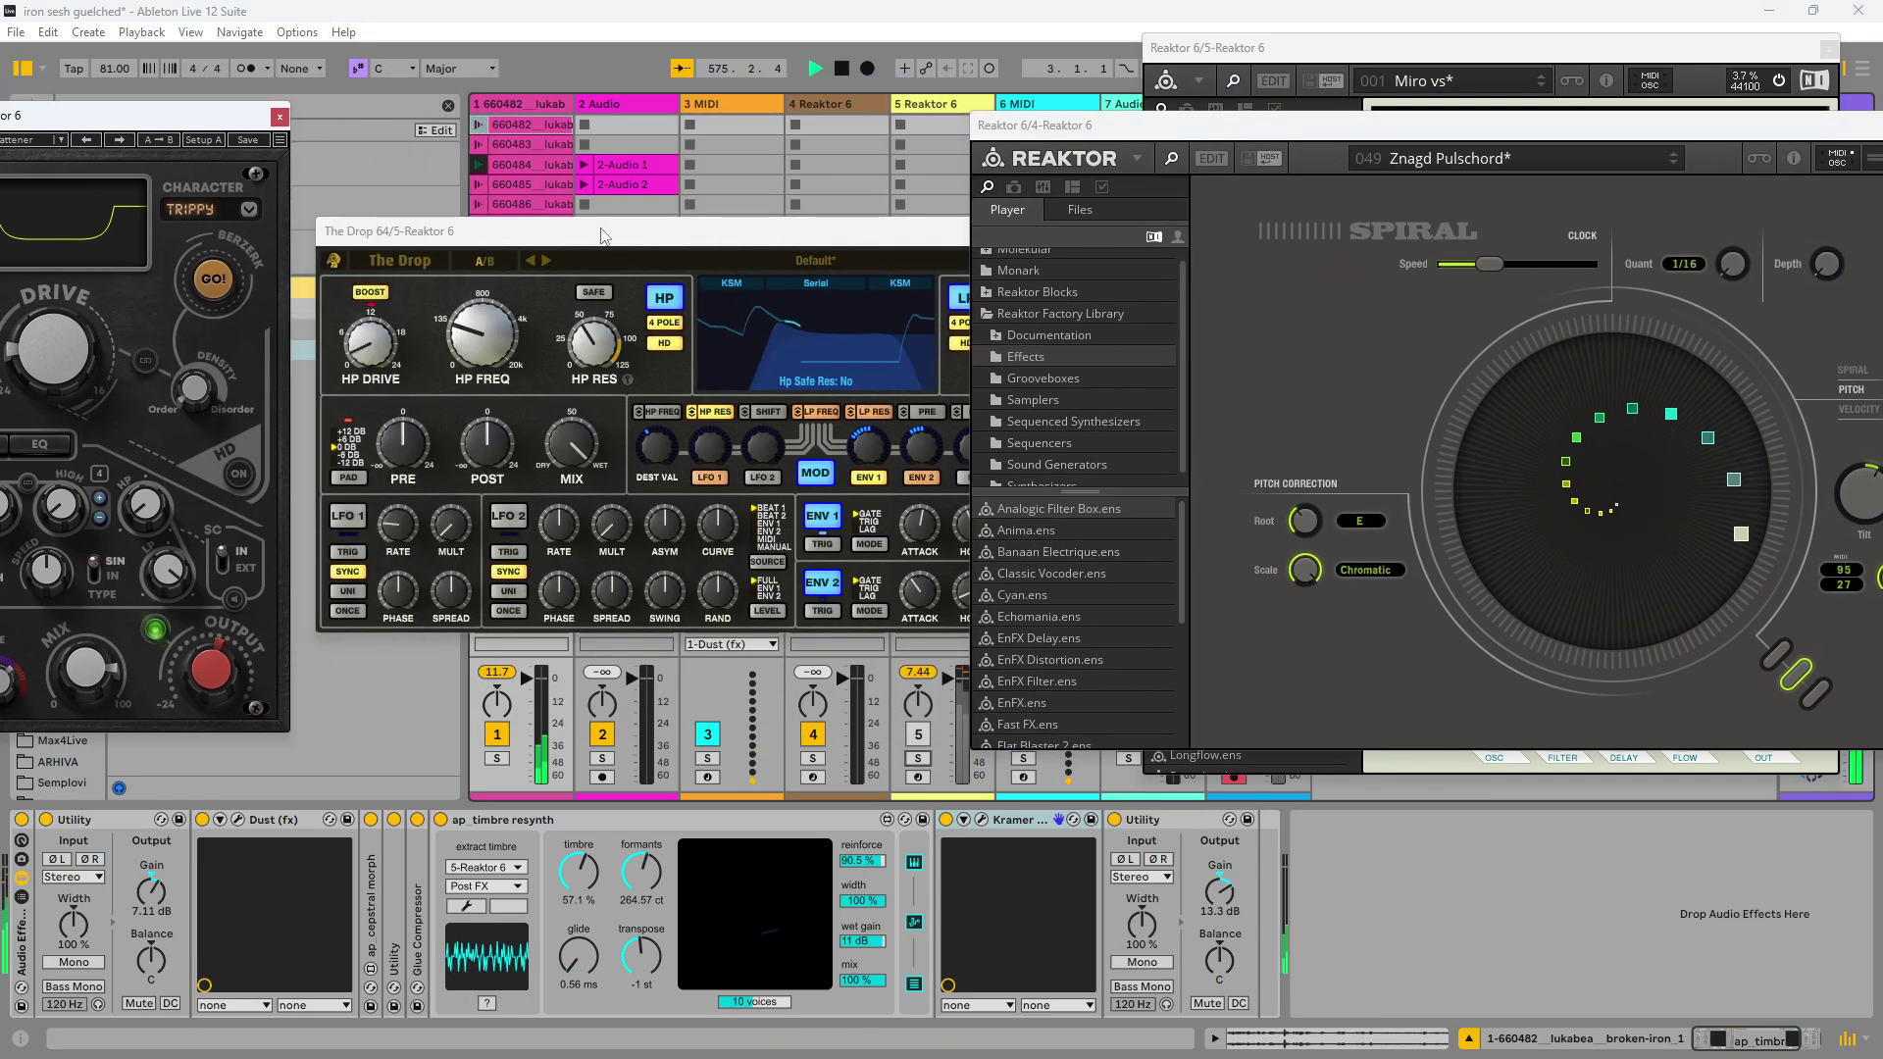
pyautogui.moveTo(603, 235); pyautogui.dragTo(383, 120)
pyautogui.moveTo(1425, 137); pyautogui.dragTo(956, 186)
# Step: Raise Spiral's clock Speed, and audition the sequence by raising Skrewell's Flow and lowering it again
pyautogui.moveTo(1022, 314); pyautogui.dragTo(1078, 309)
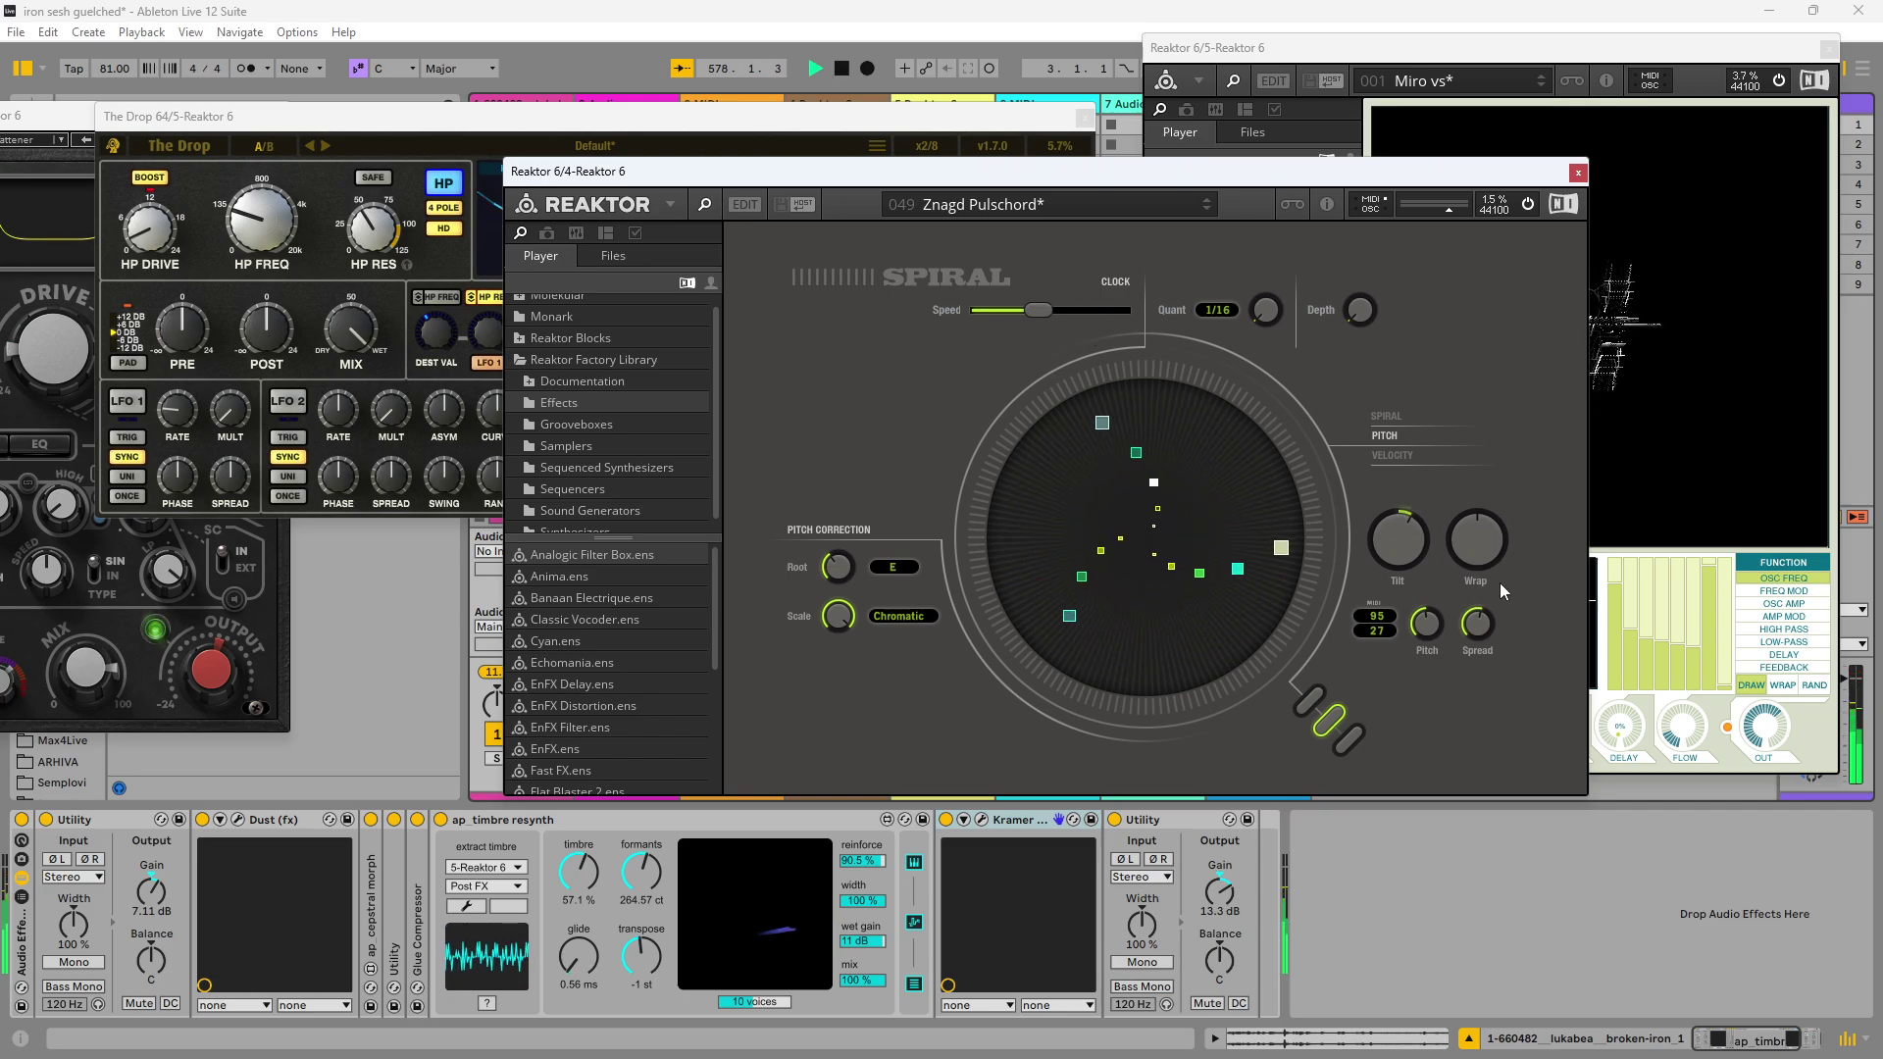
pyautogui.click(1687, 726)
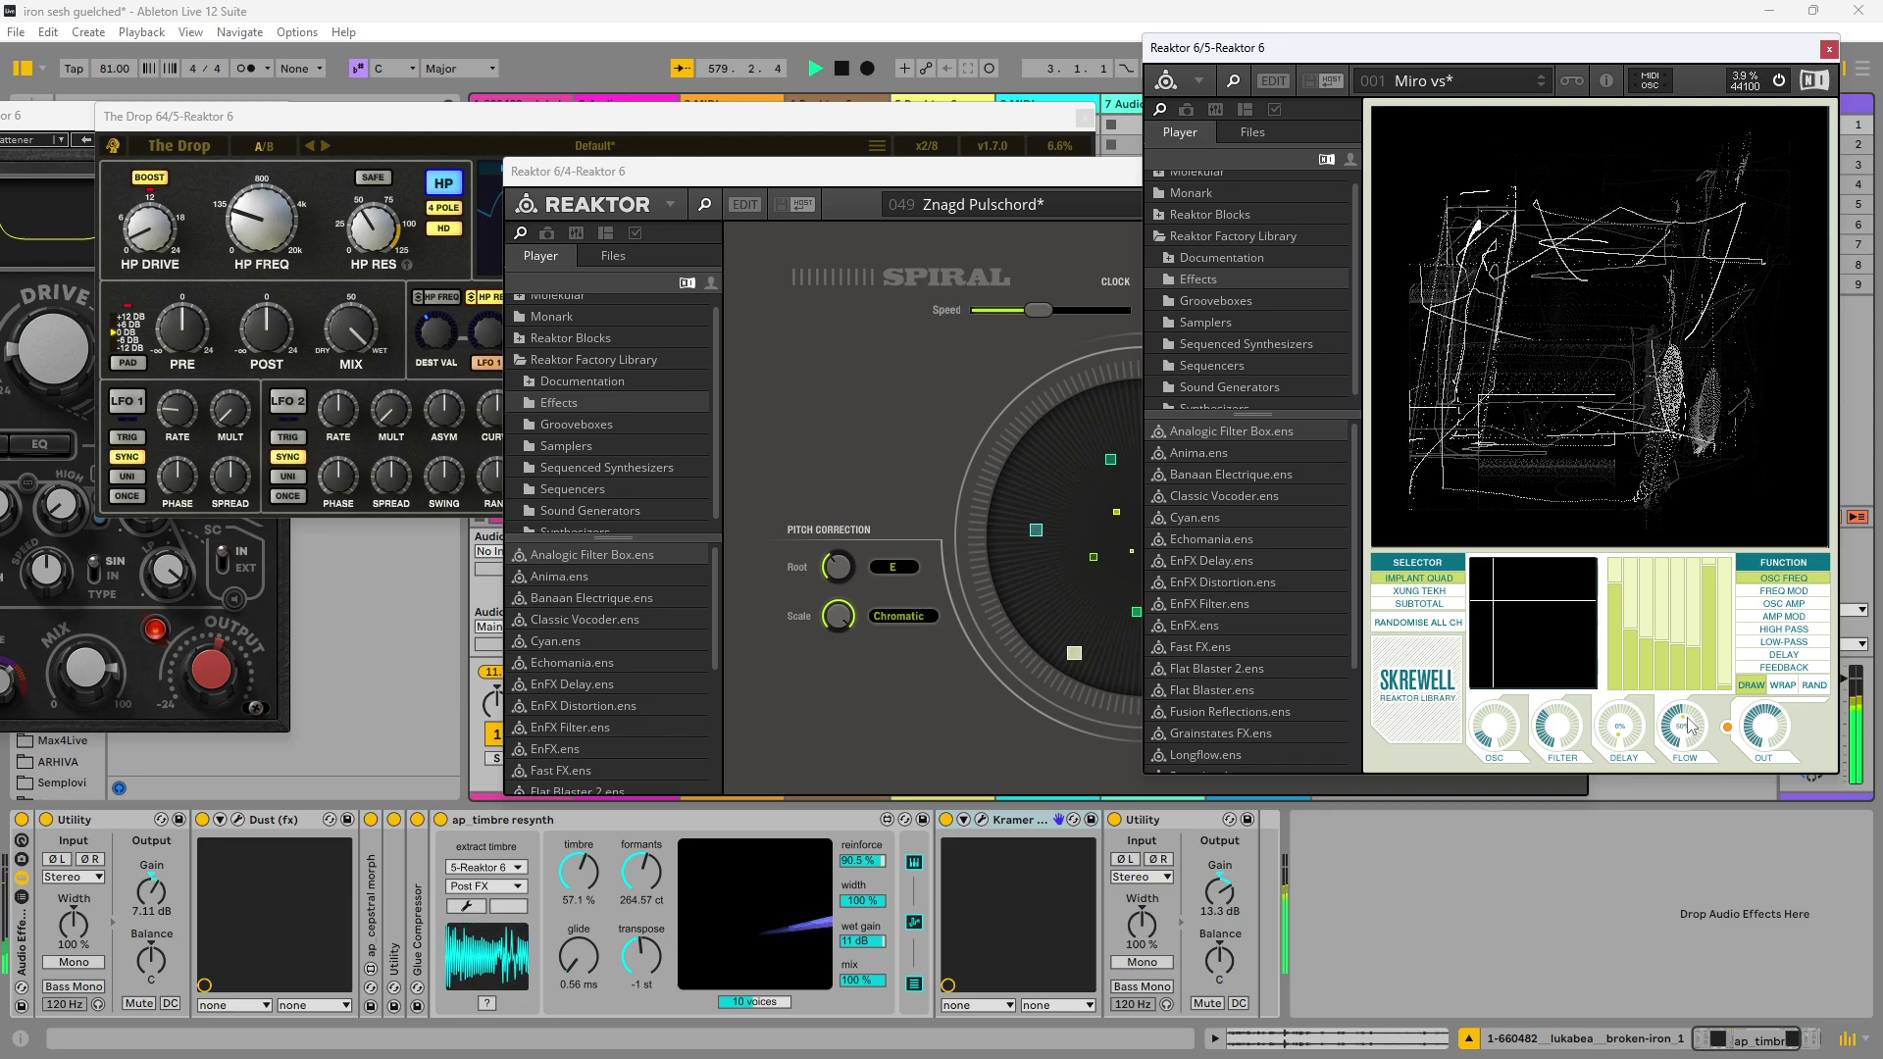
pyautogui.moveTo(1687, 725); pyautogui.dragTo(1693, 785)
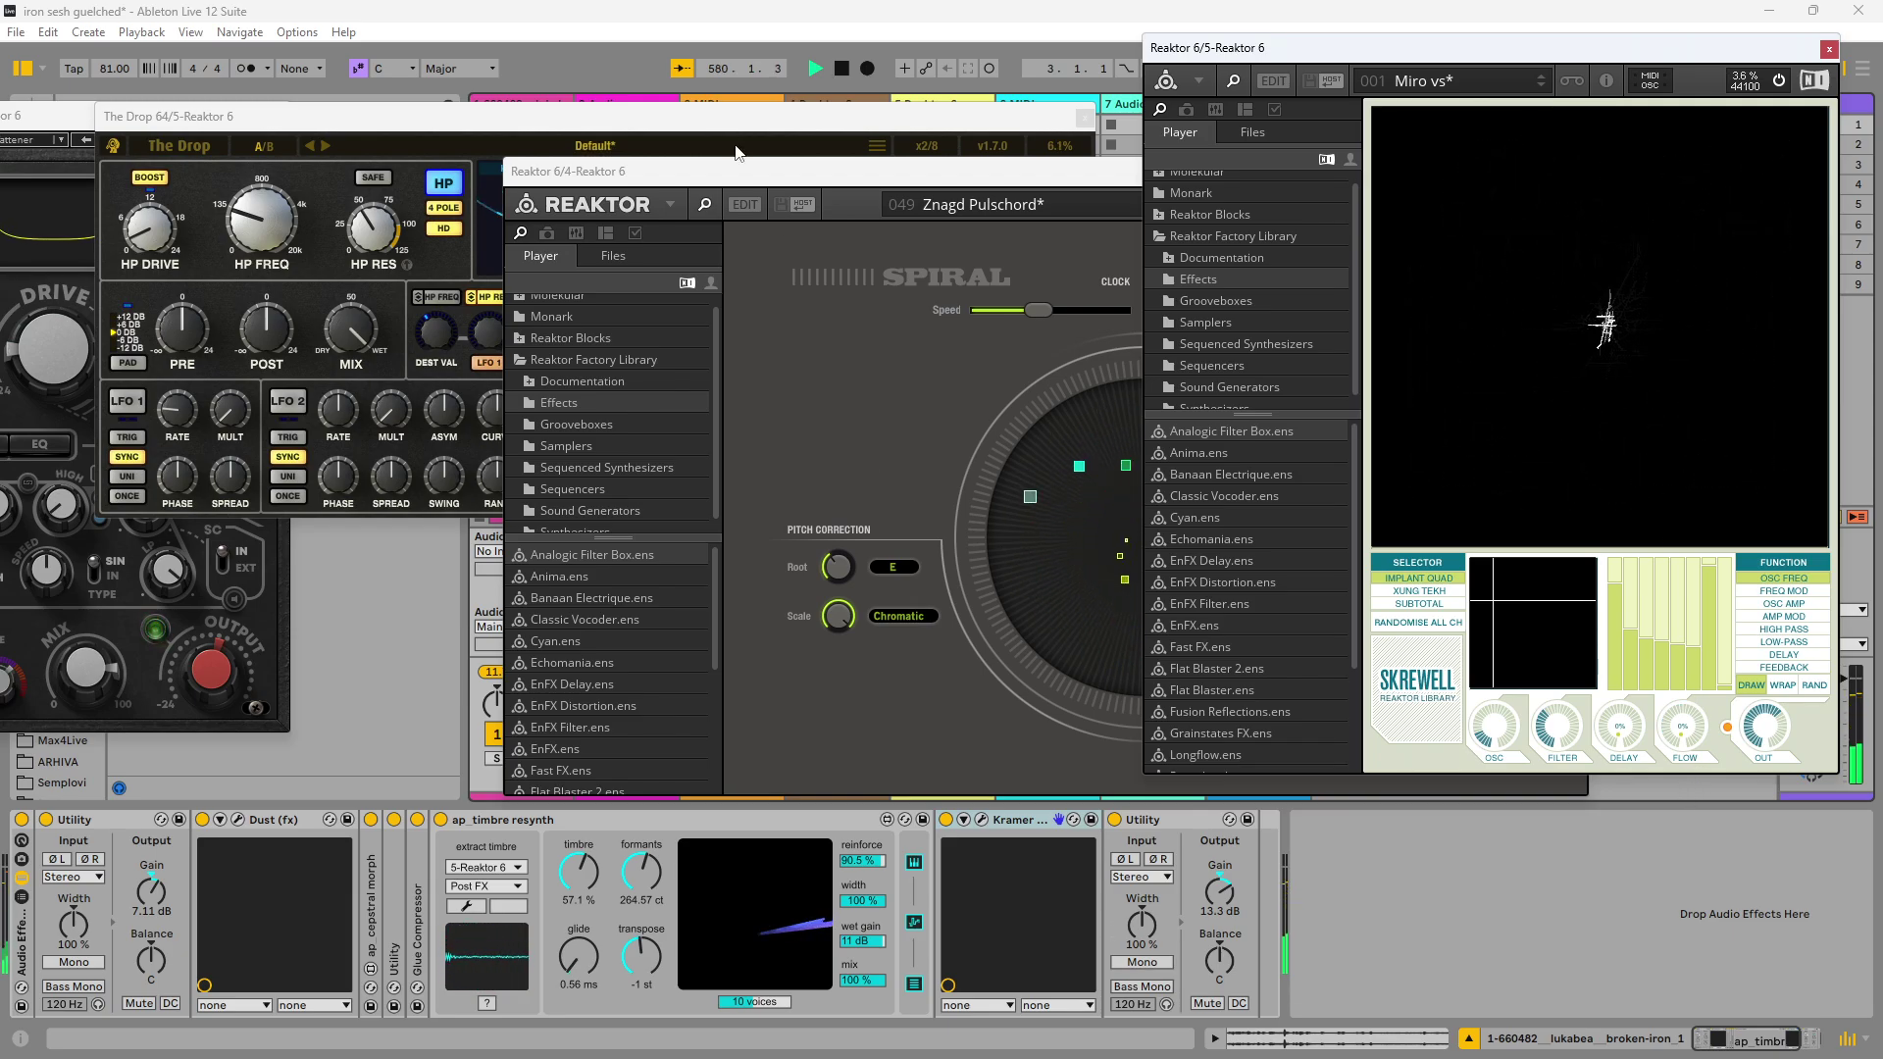
# Step: Reposition the Spiral window and bring The Drop's window fully into view in front of it
pyautogui.moveTo(743, 175); pyautogui.dragTo(536, 201)
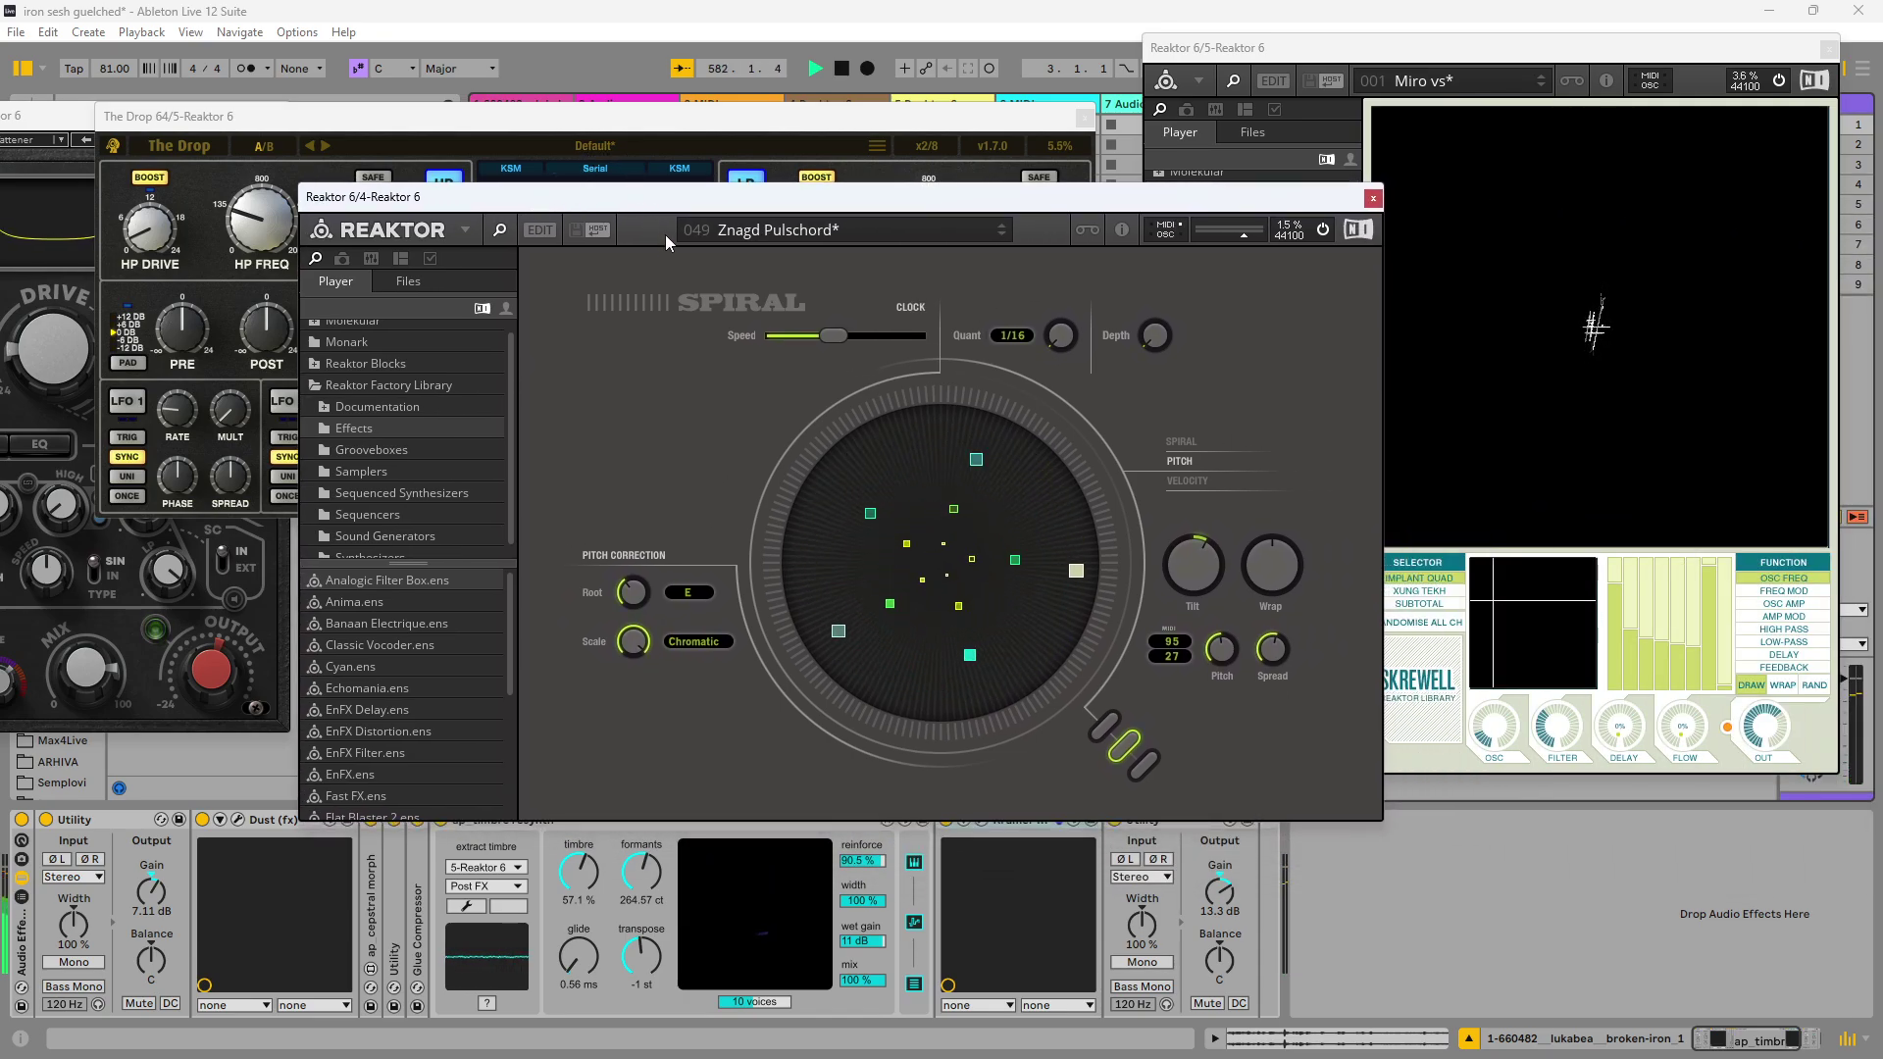
pyautogui.moveTo(674, 197); pyautogui.dragTo(543, 225)
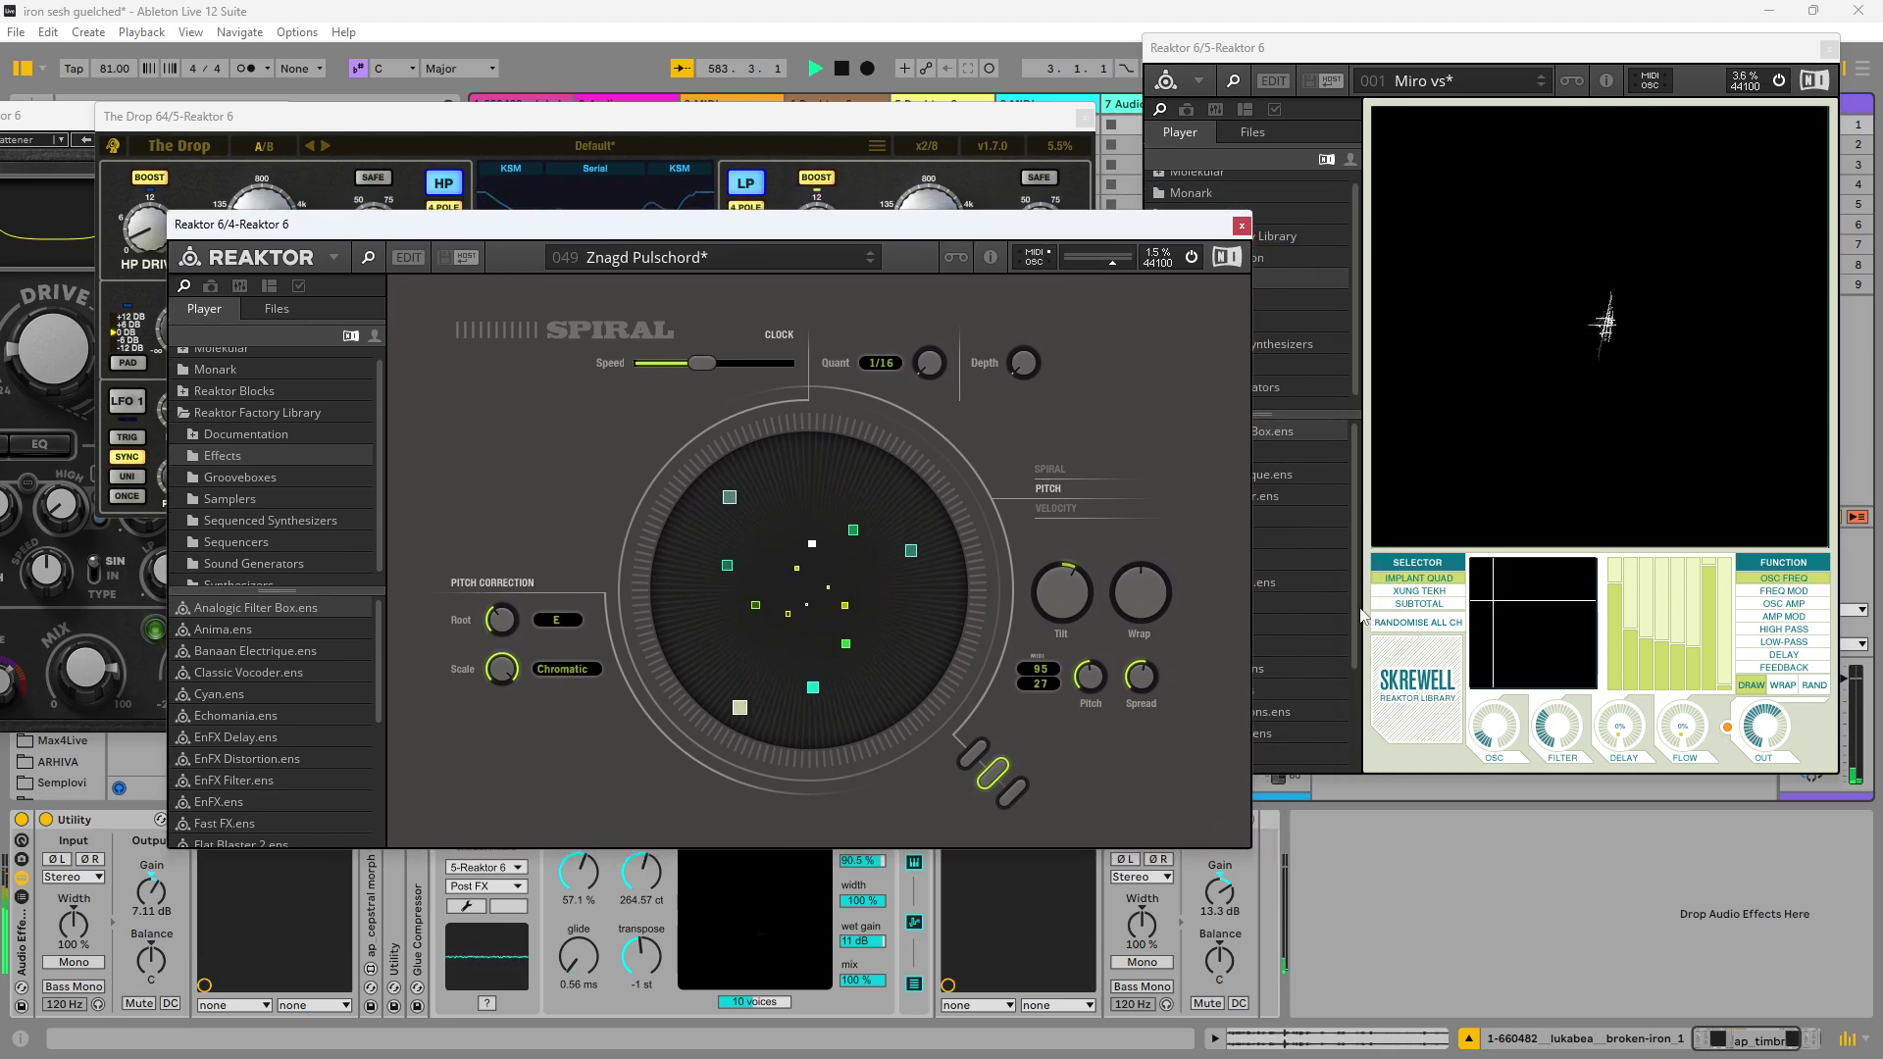
pyautogui.moveTo(647, 234); pyautogui.dragTo(659, 154)
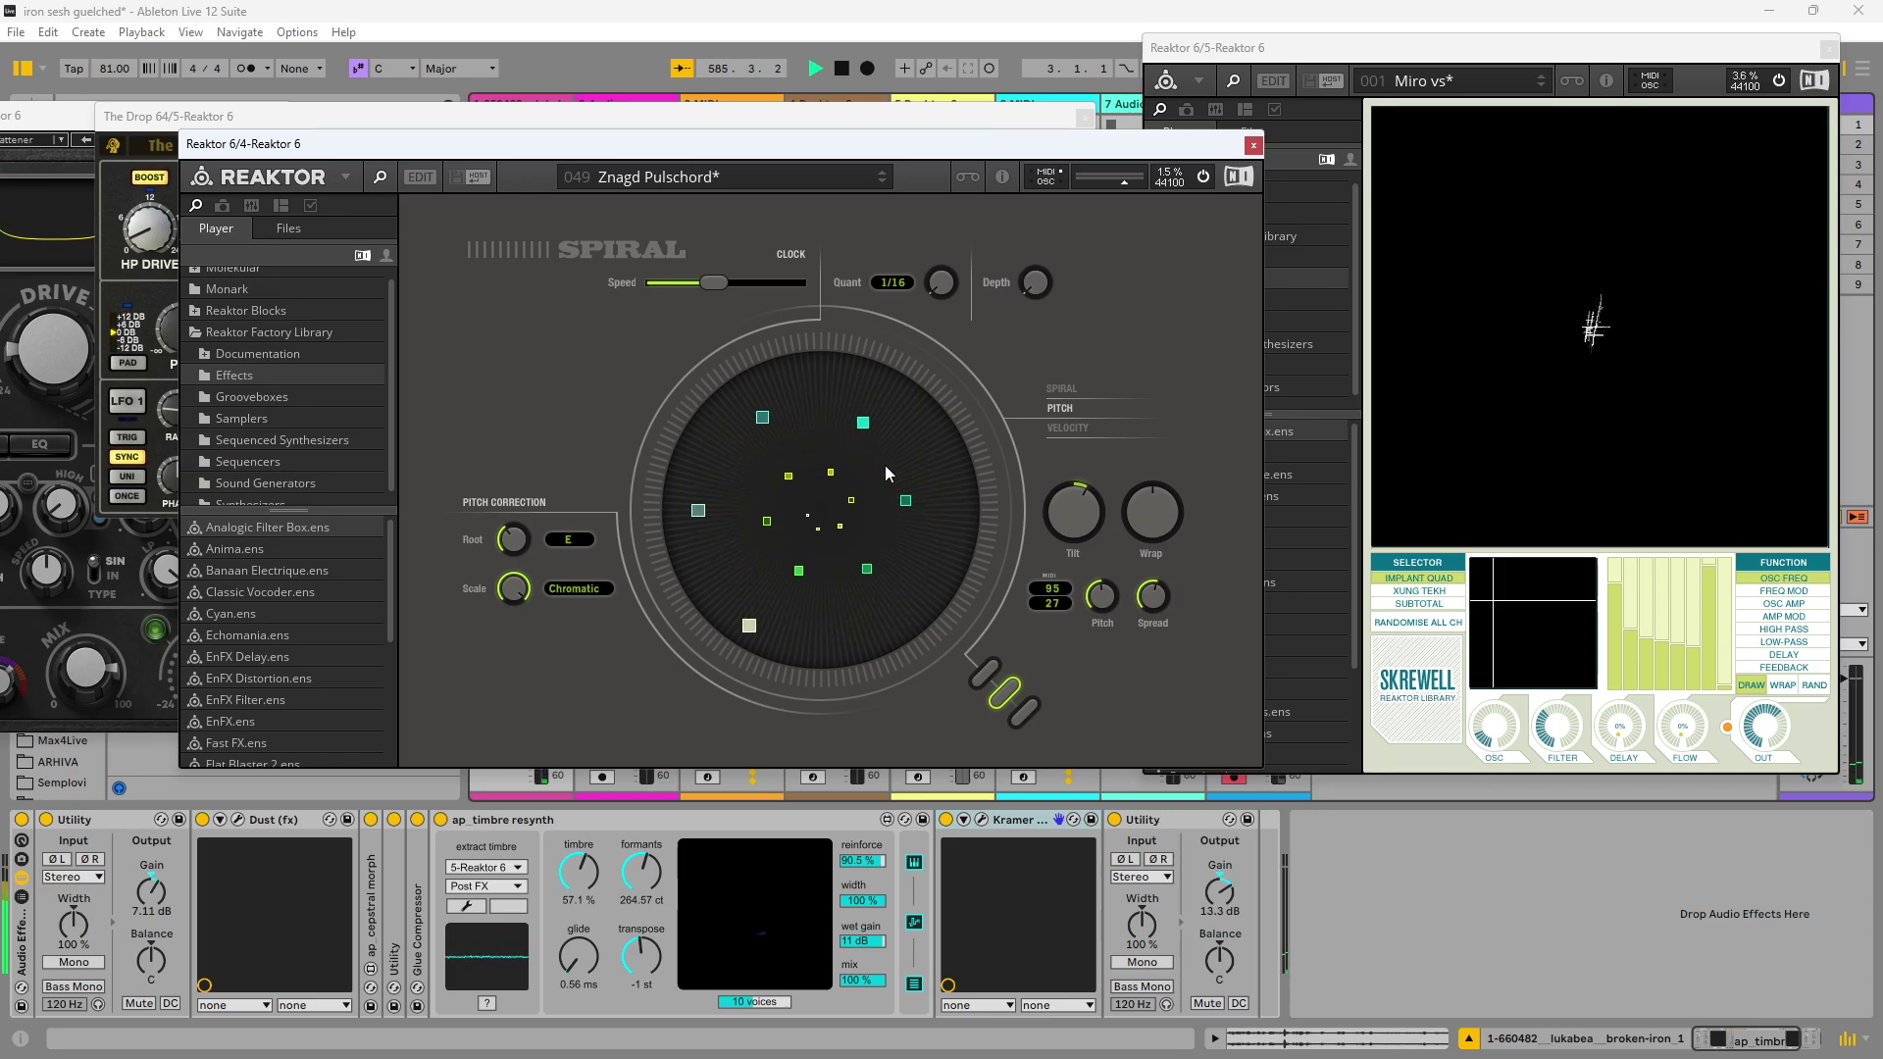
pyautogui.moveTo(725, 147); pyautogui.dragTo(964, 255)
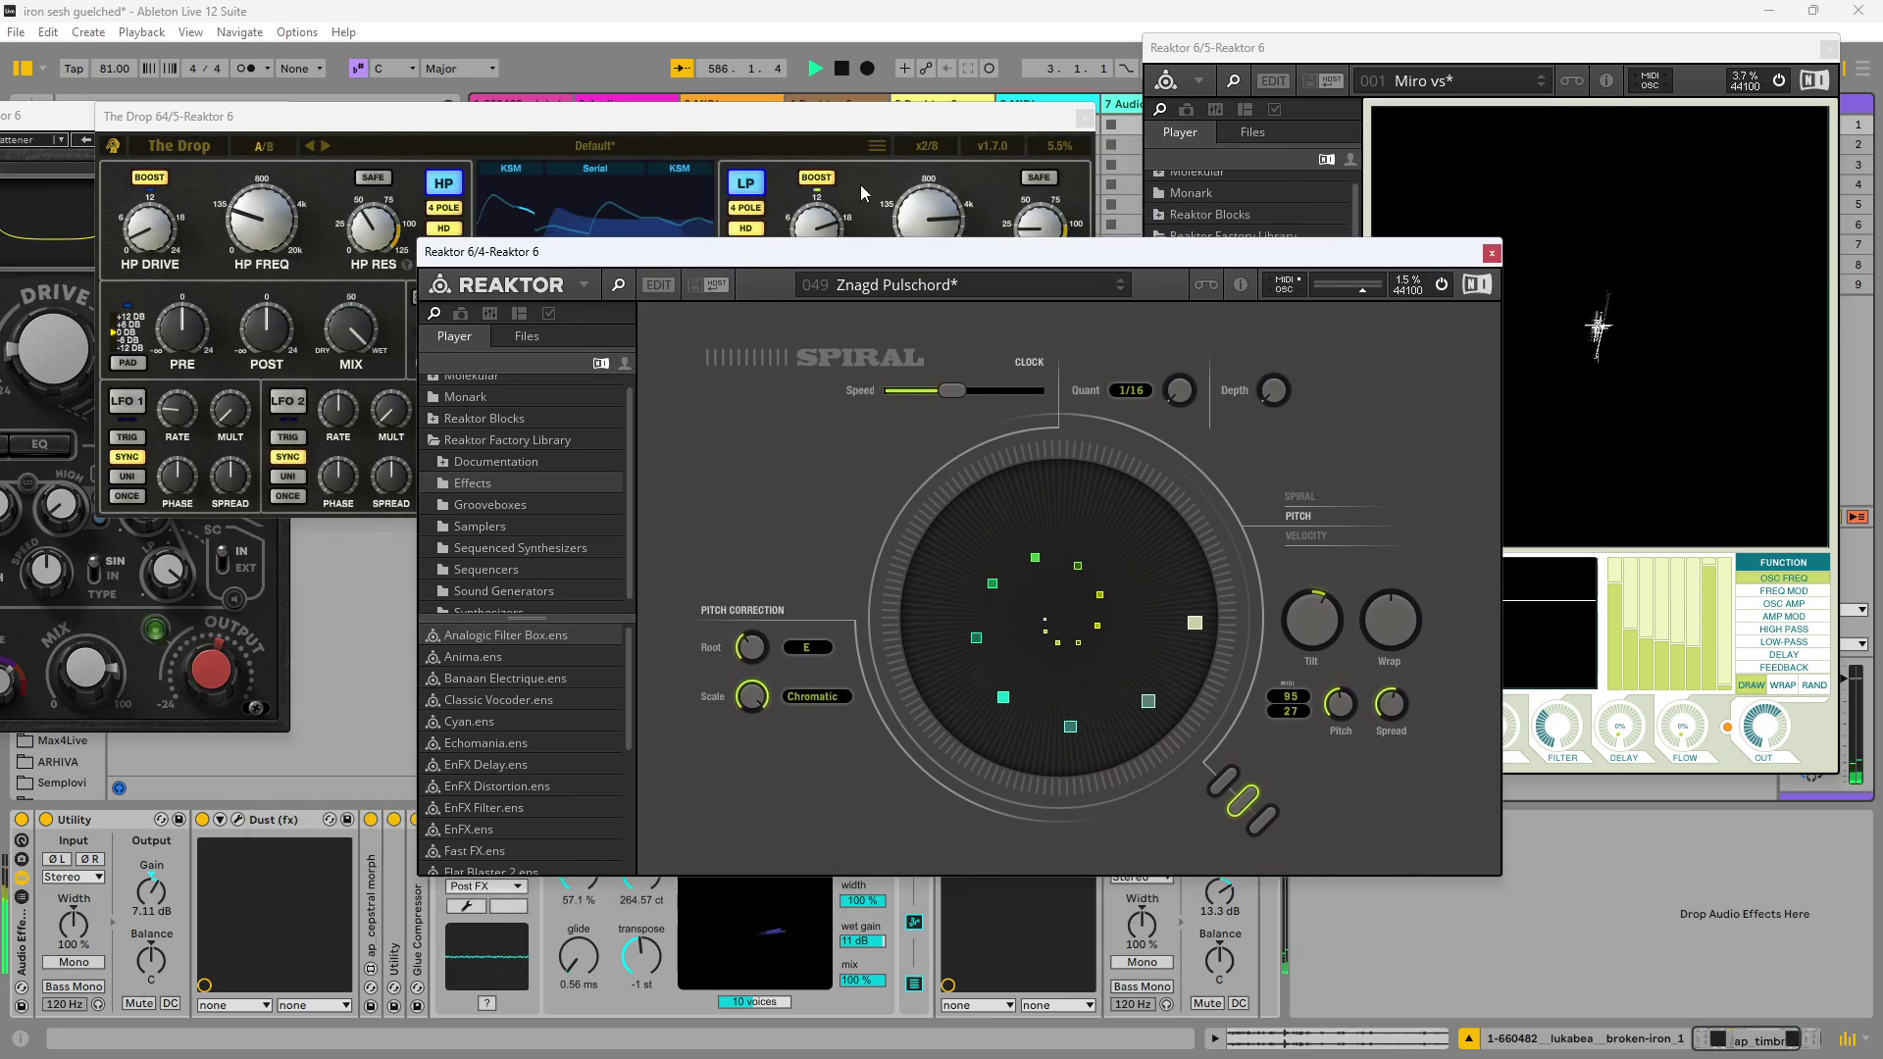
pyautogui.moveTo(803, 127); pyautogui.dragTo(946, 140)
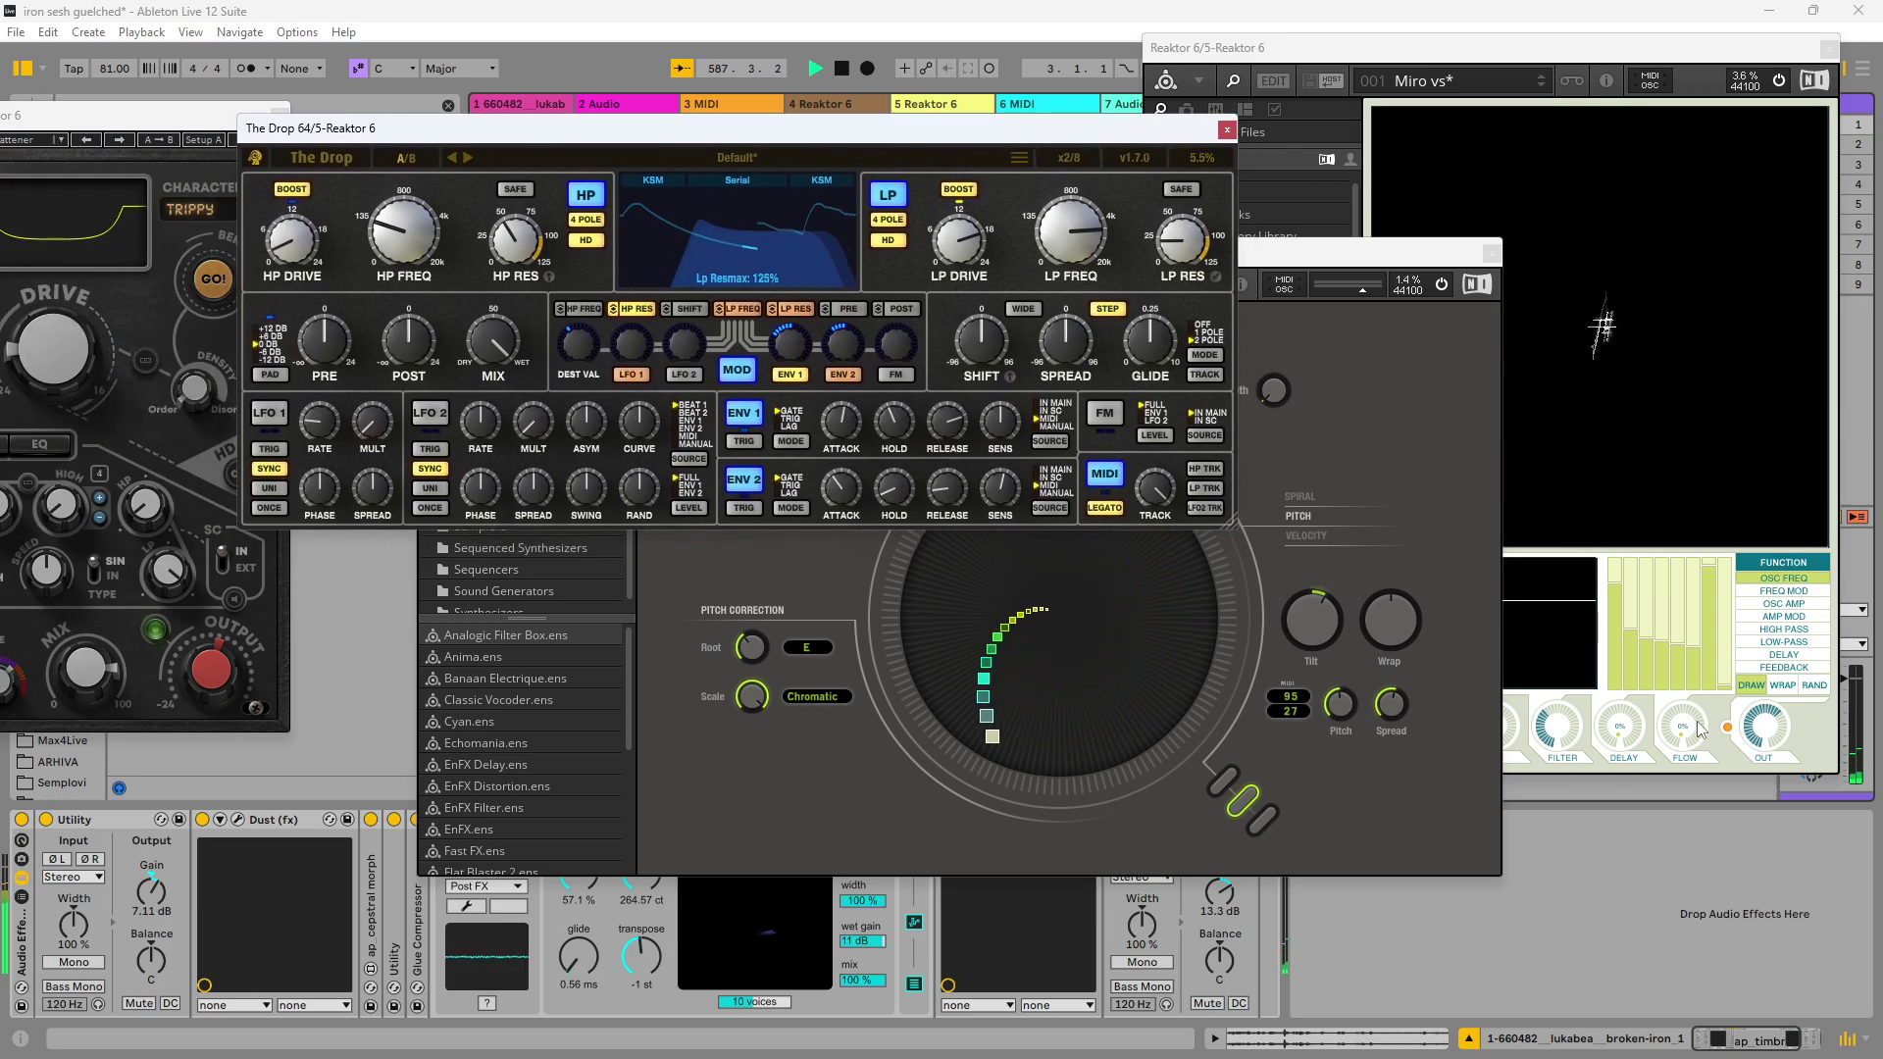
# Step: Sweep The Drop's HP Freq and adjust HP Res while feeding it sound with Skrewell's Flow
pyautogui.click(1703, 682)
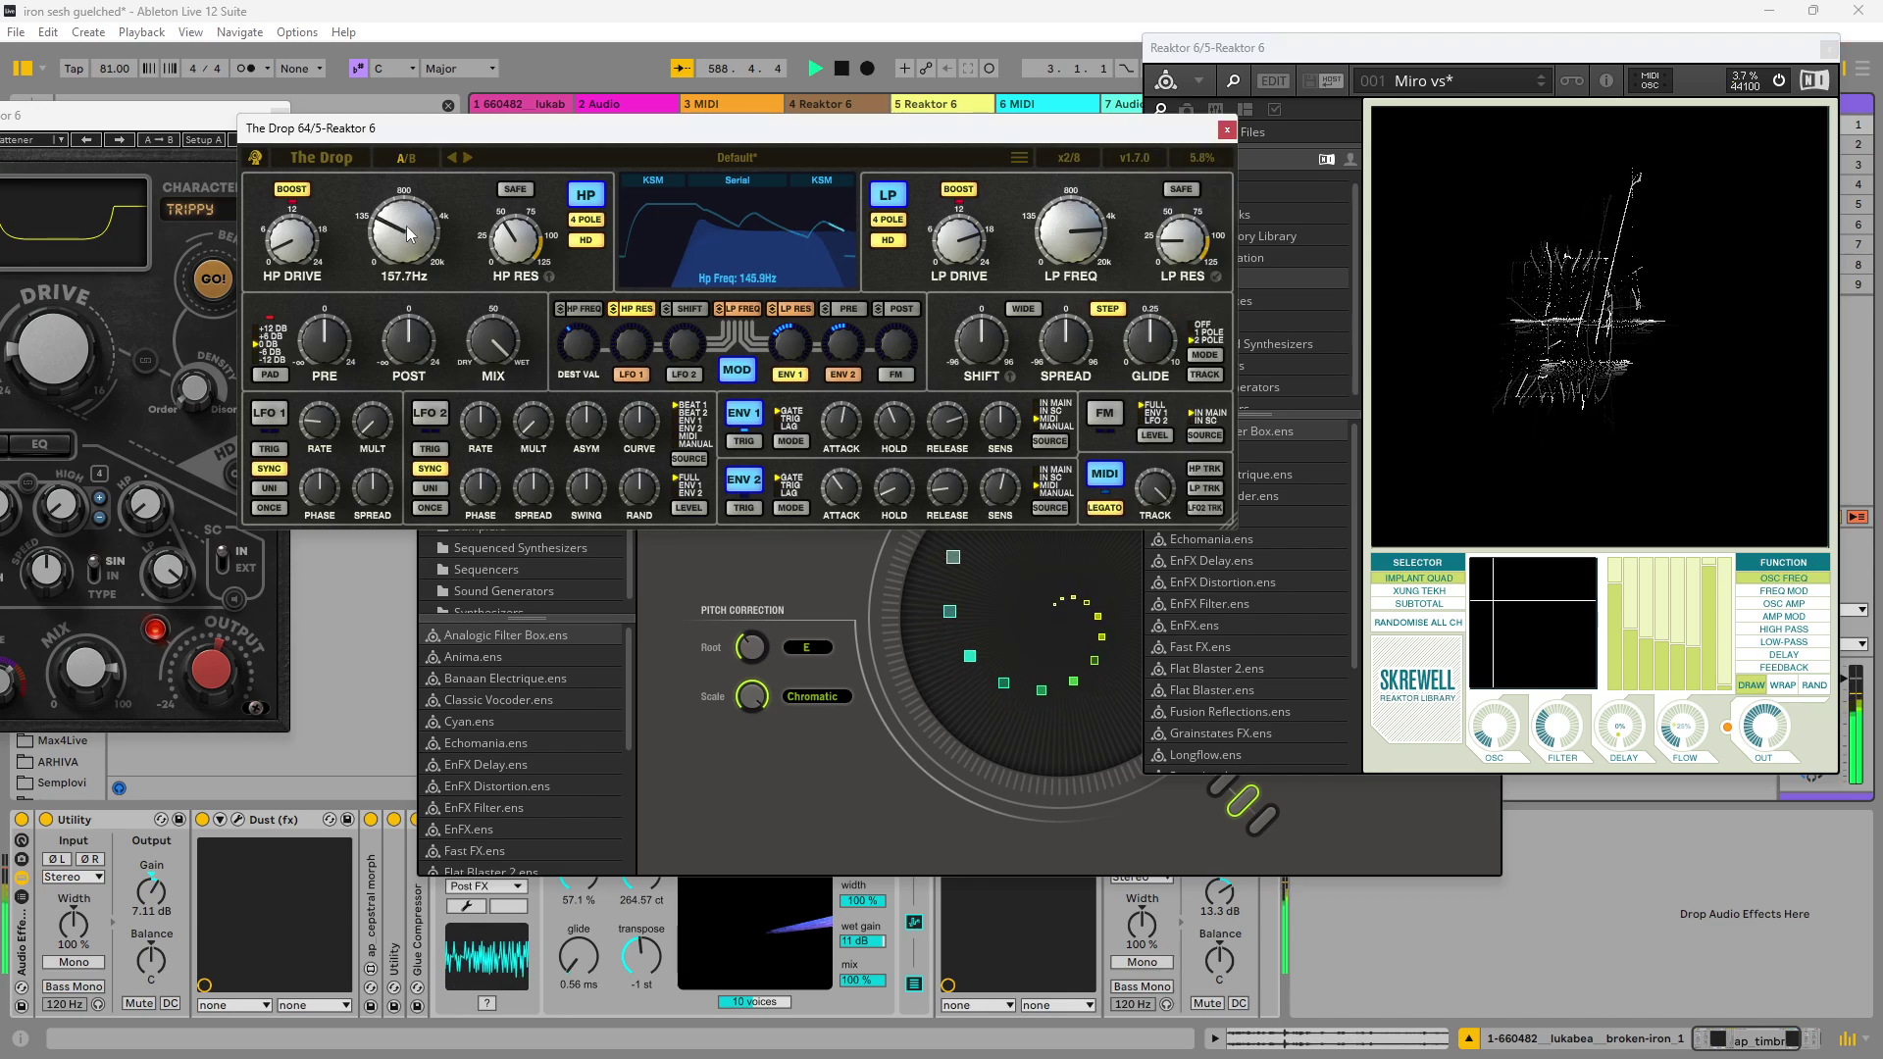
pyautogui.click(422, 203)
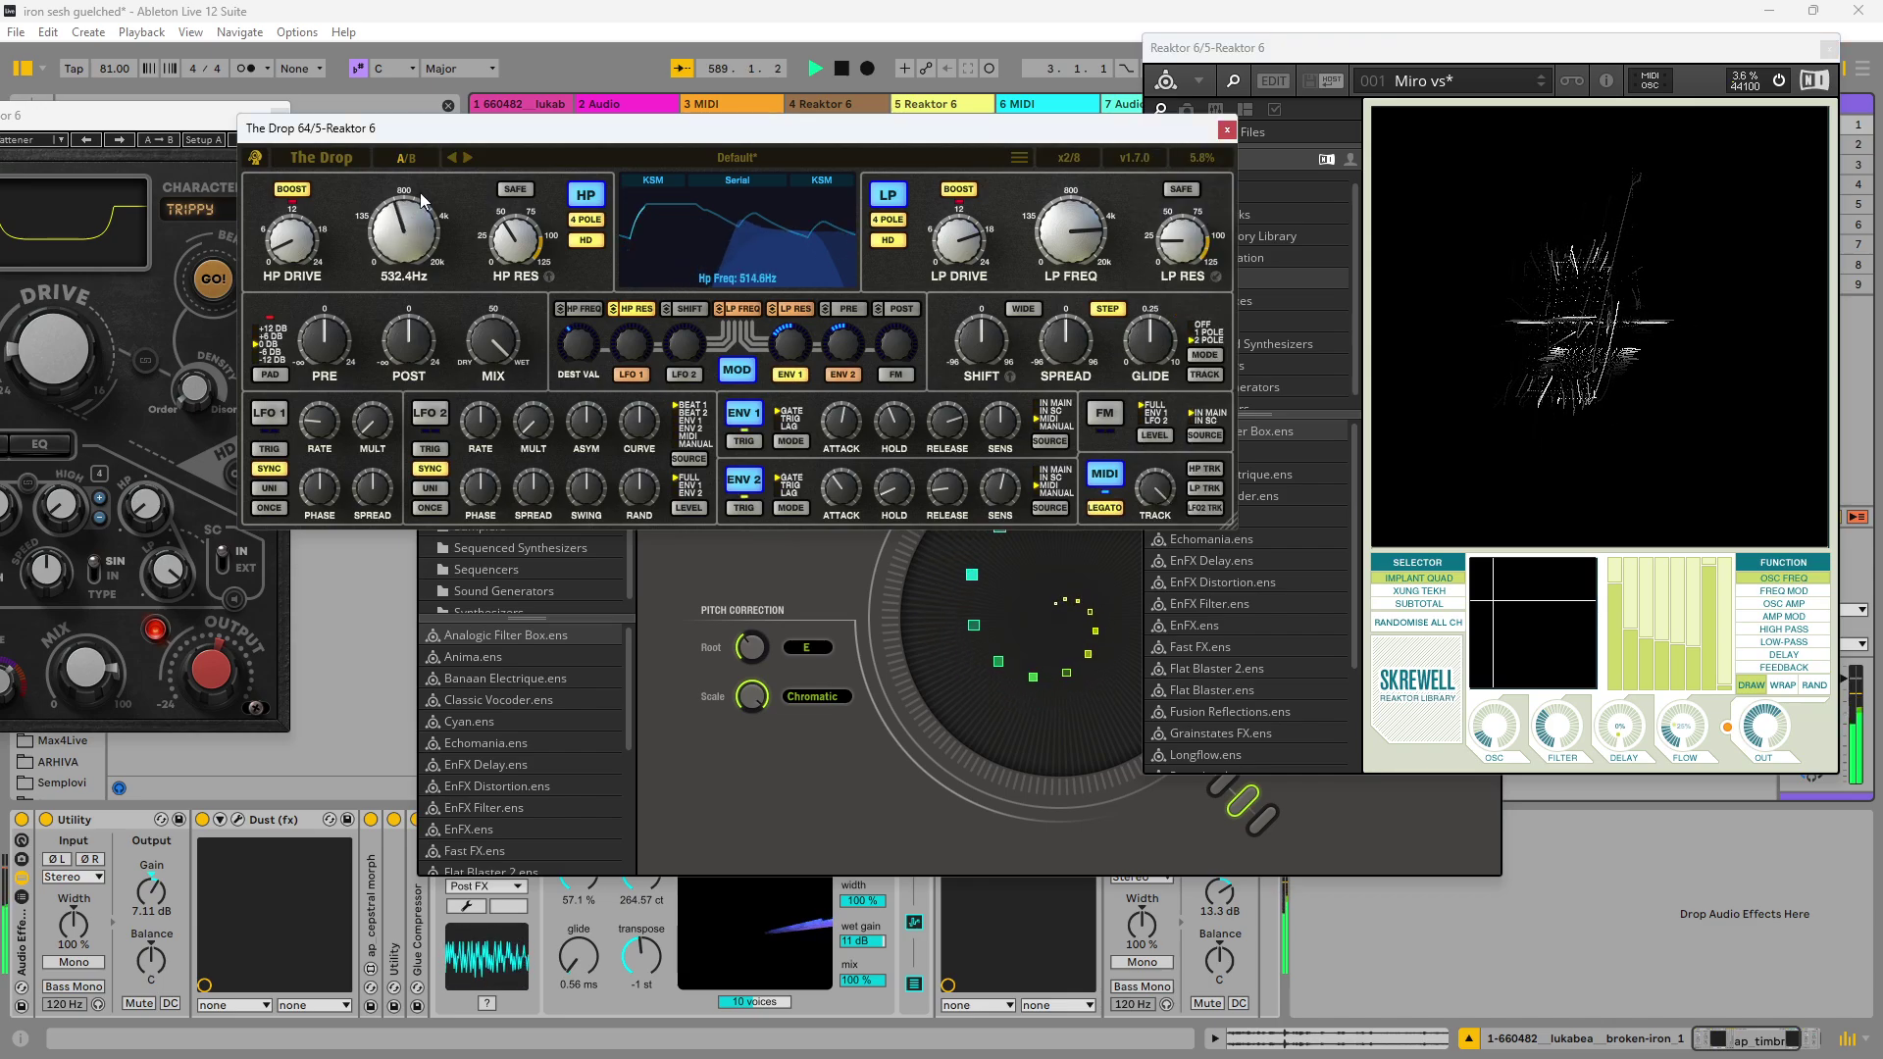
pyautogui.click(1660, 689)
pyautogui.click(474, 268)
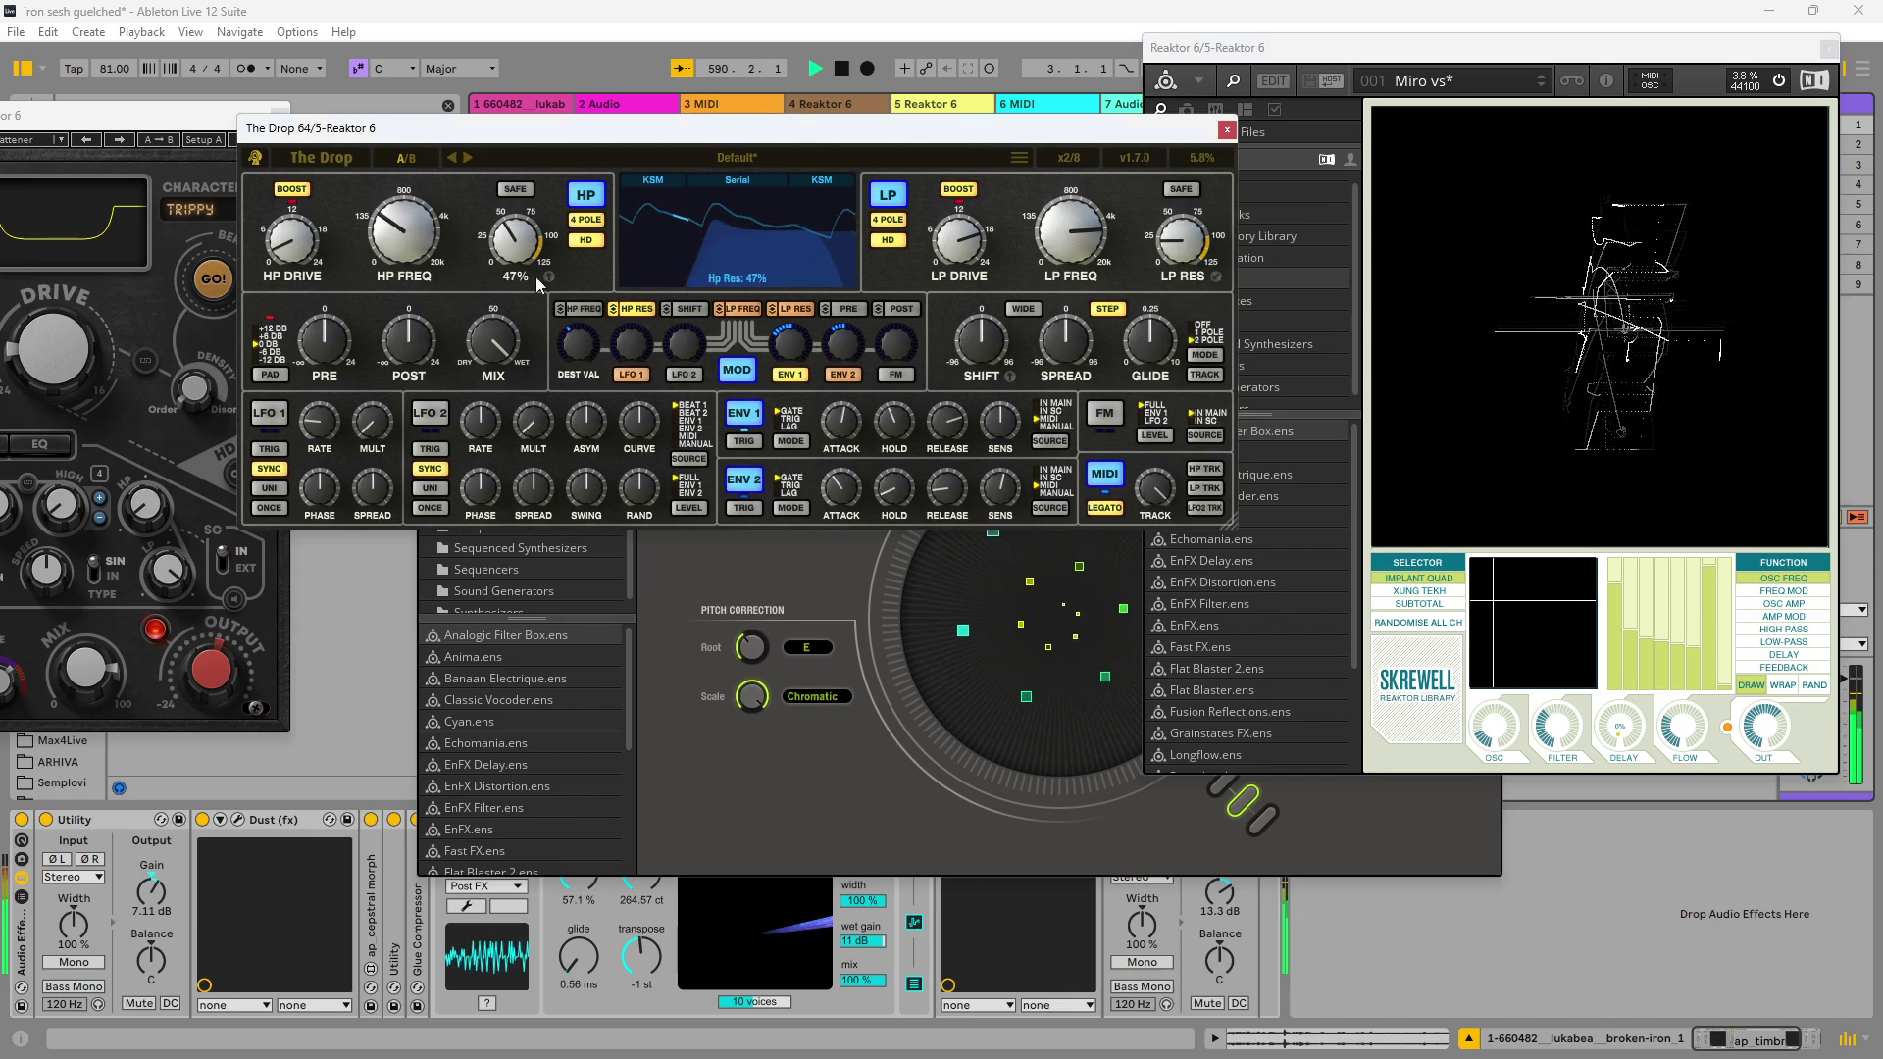
pyautogui.click(1687, 758)
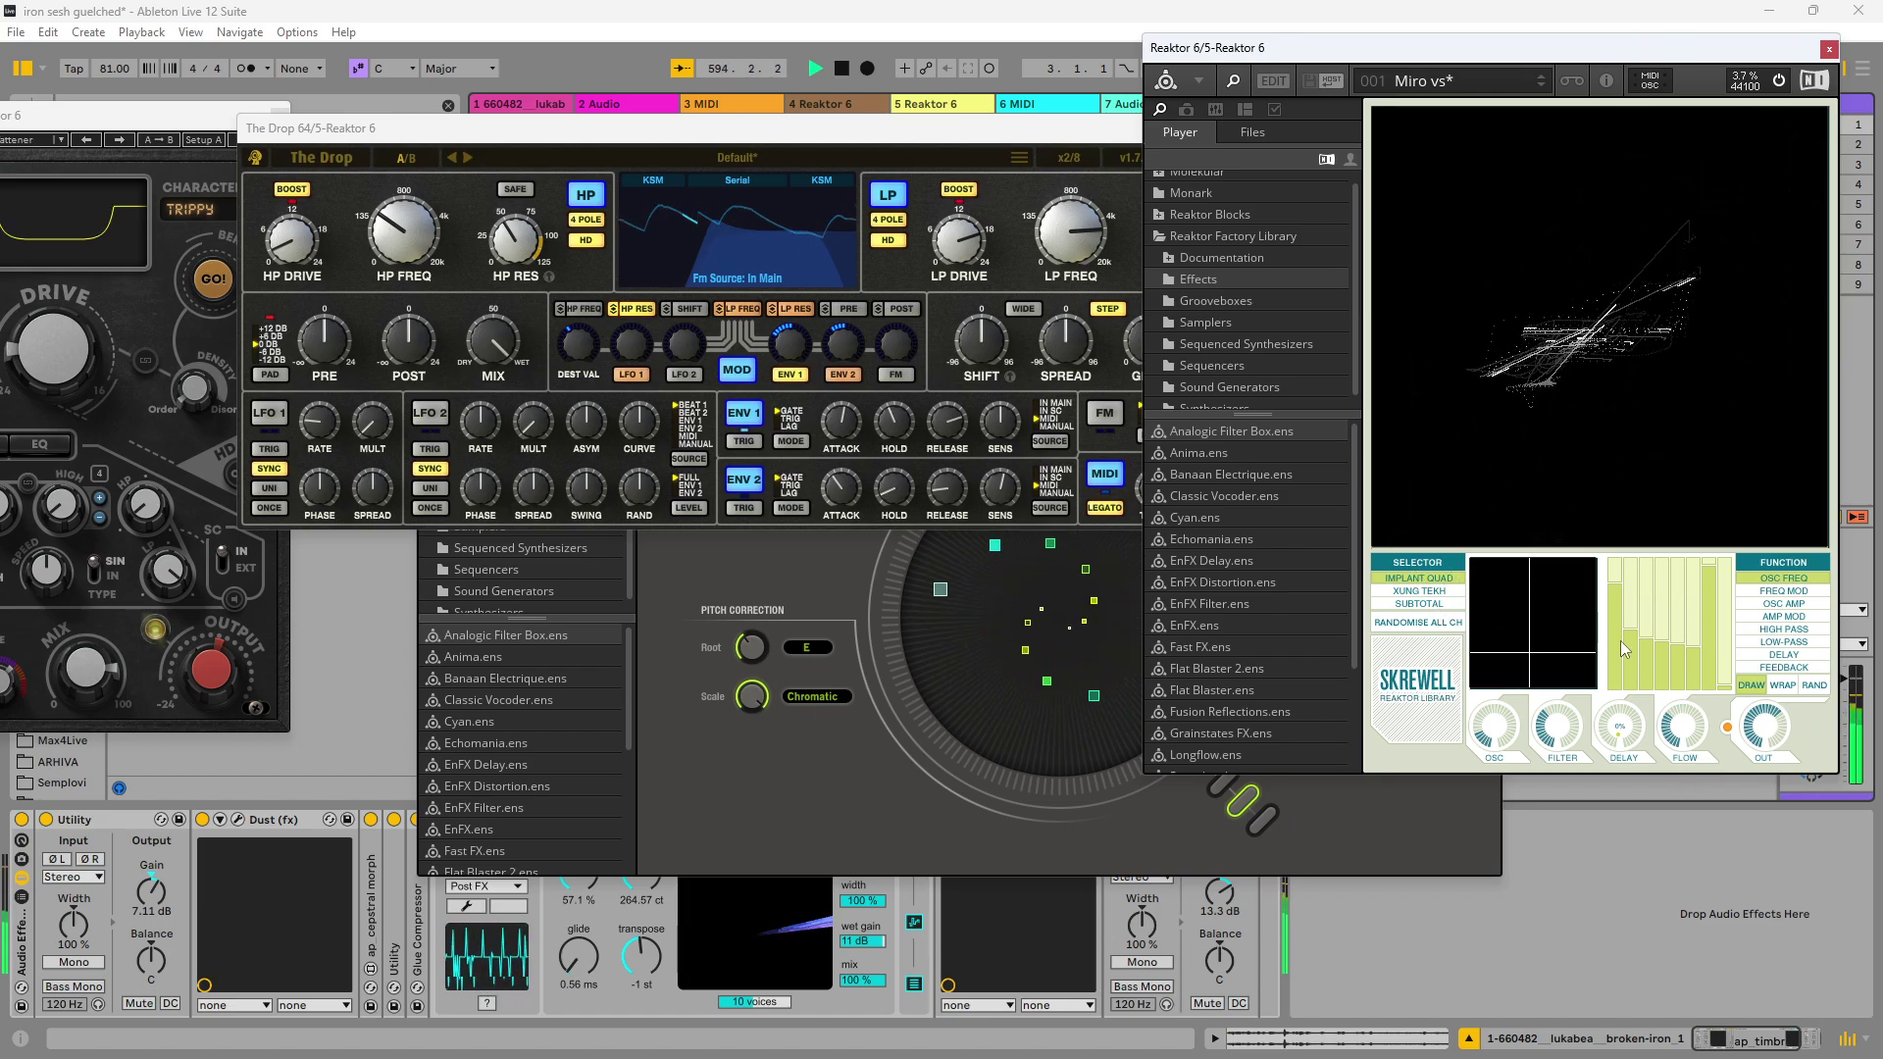
# Step: Move The Drop's window off the track headers, view the Arrangement, and return to the Session view
pyautogui.moveTo(627, 128); pyautogui.dragTo(807, 25)
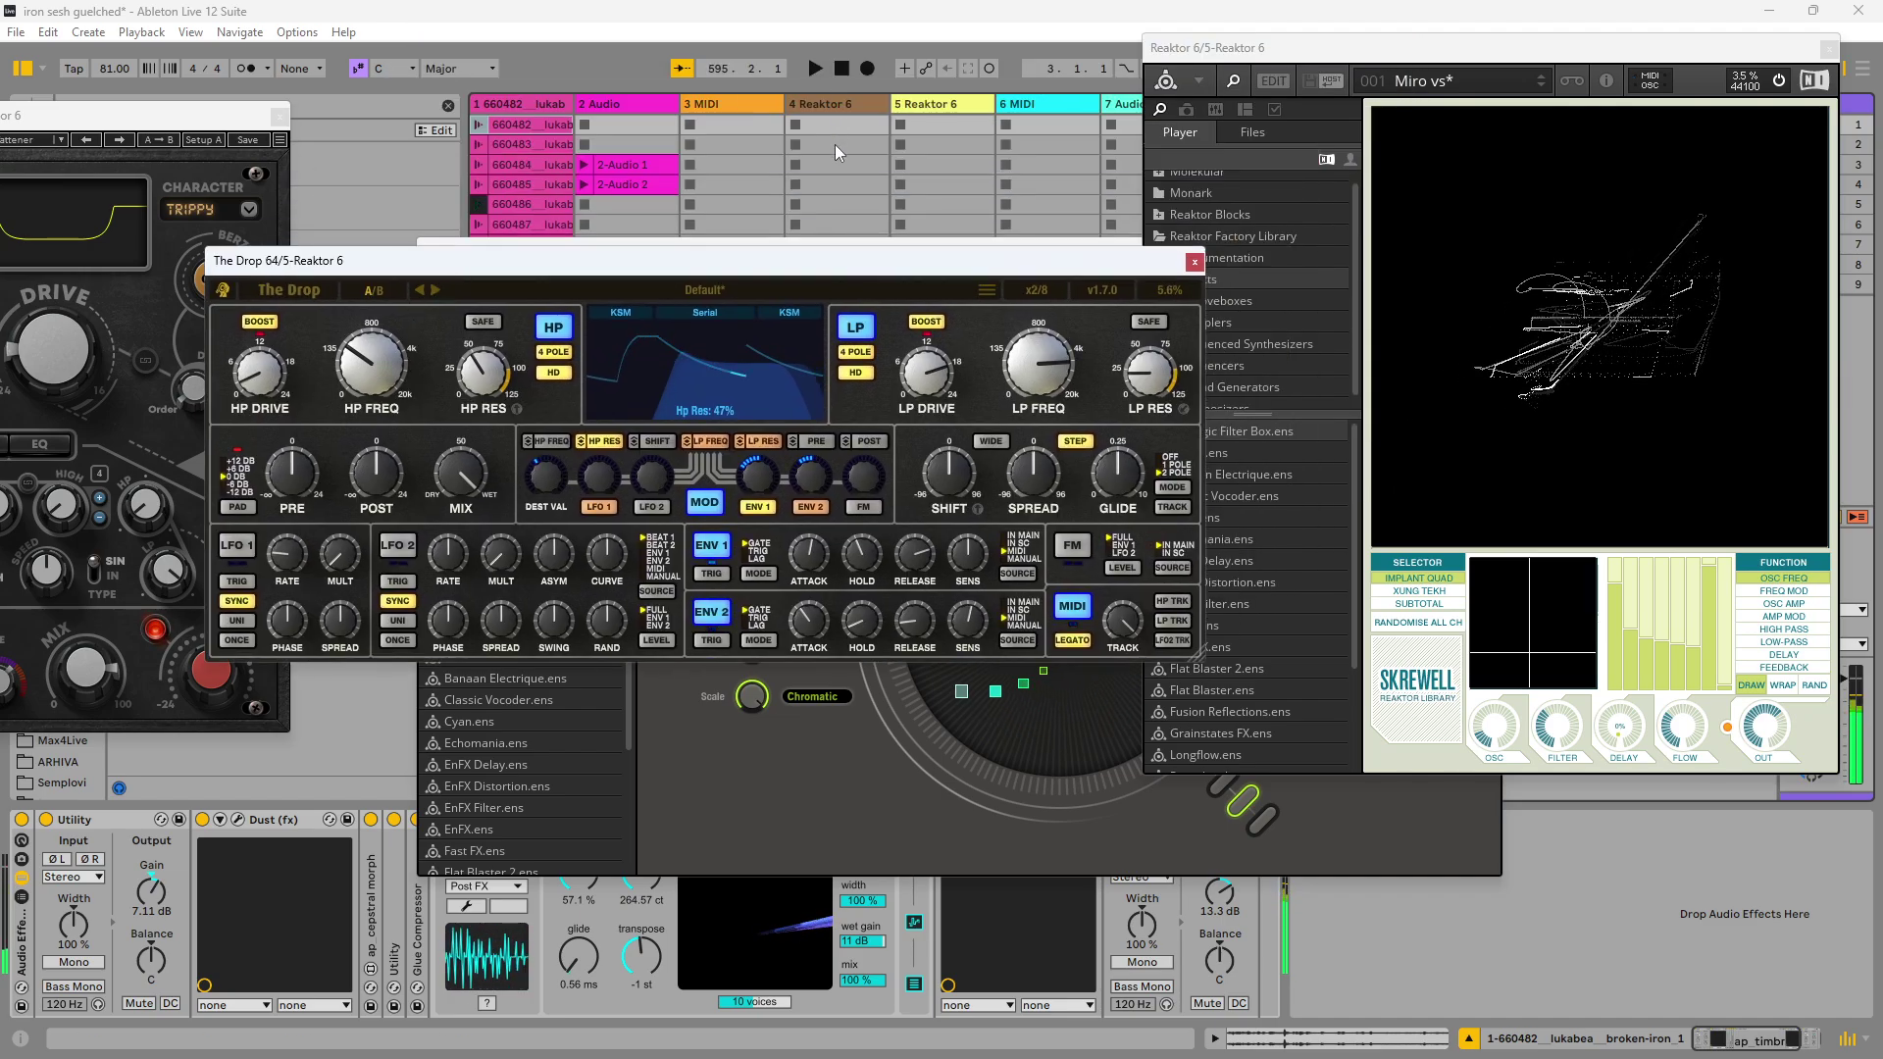
pyautogui.press('Tab')
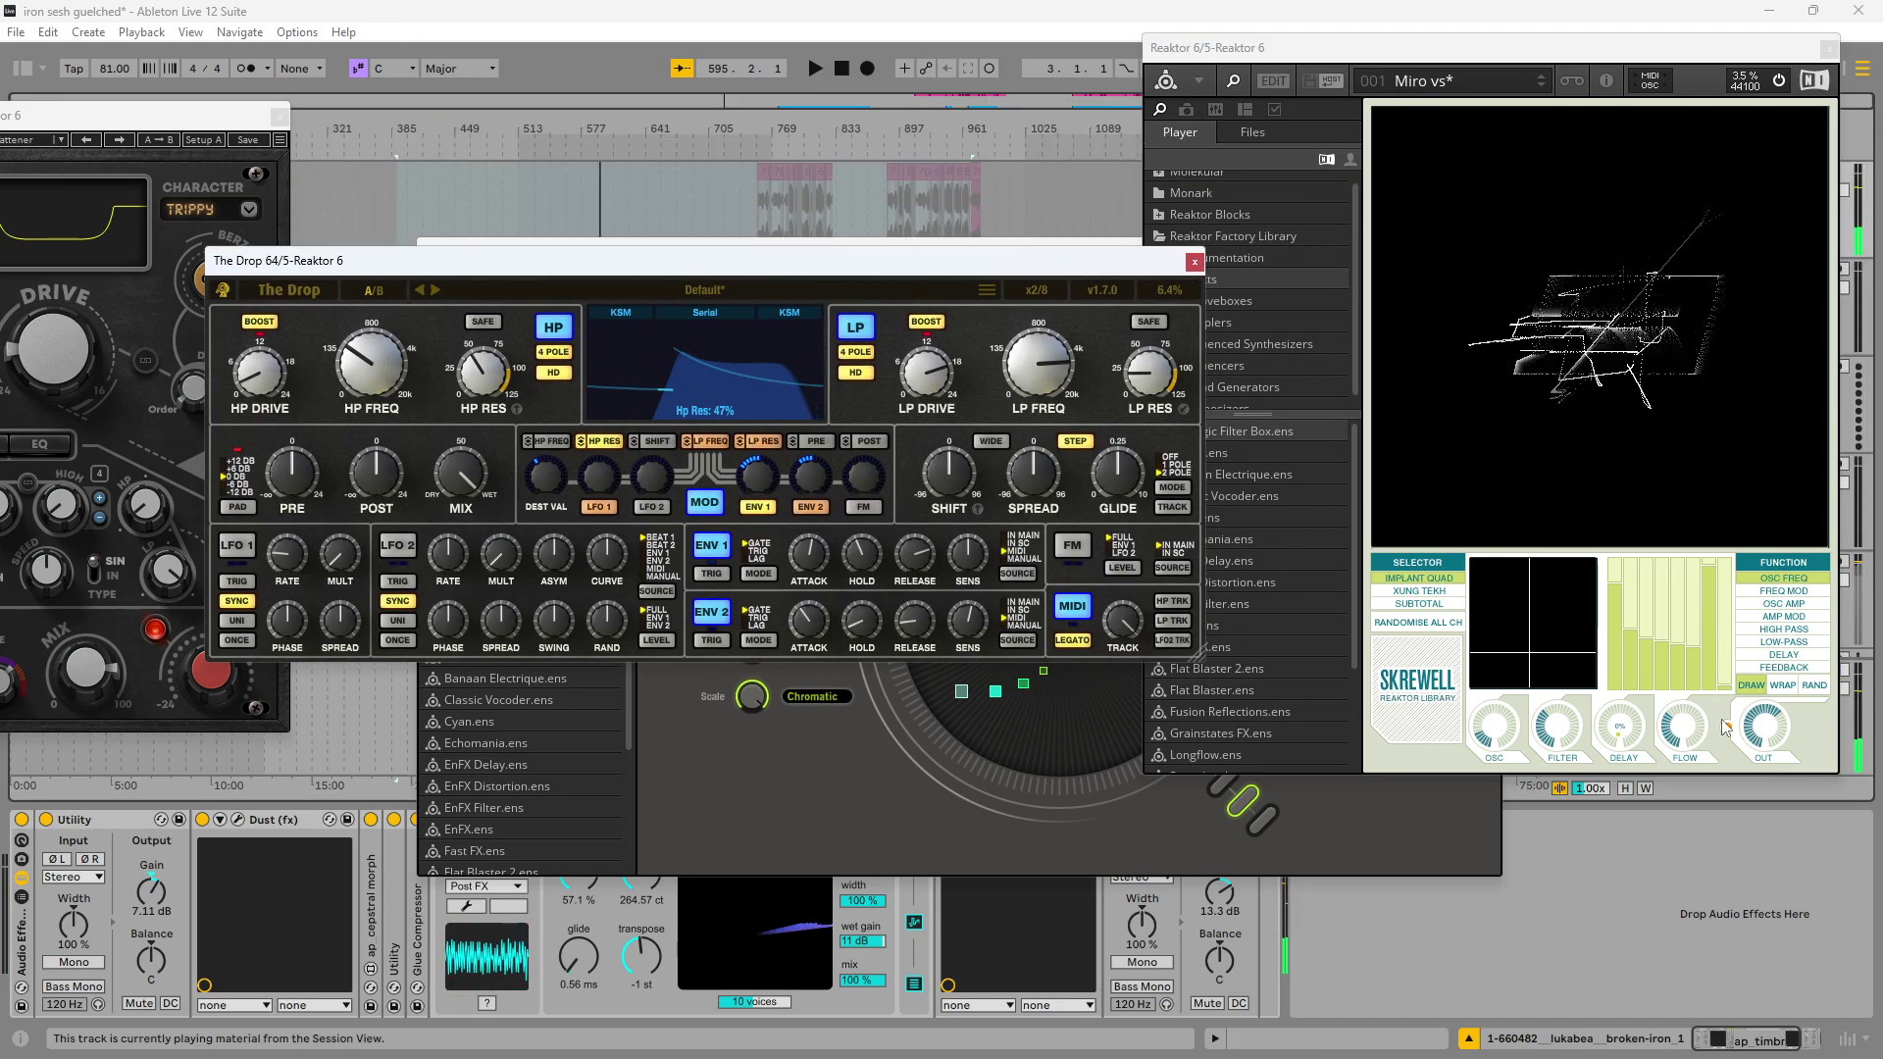
pyautogui.press('Tab')
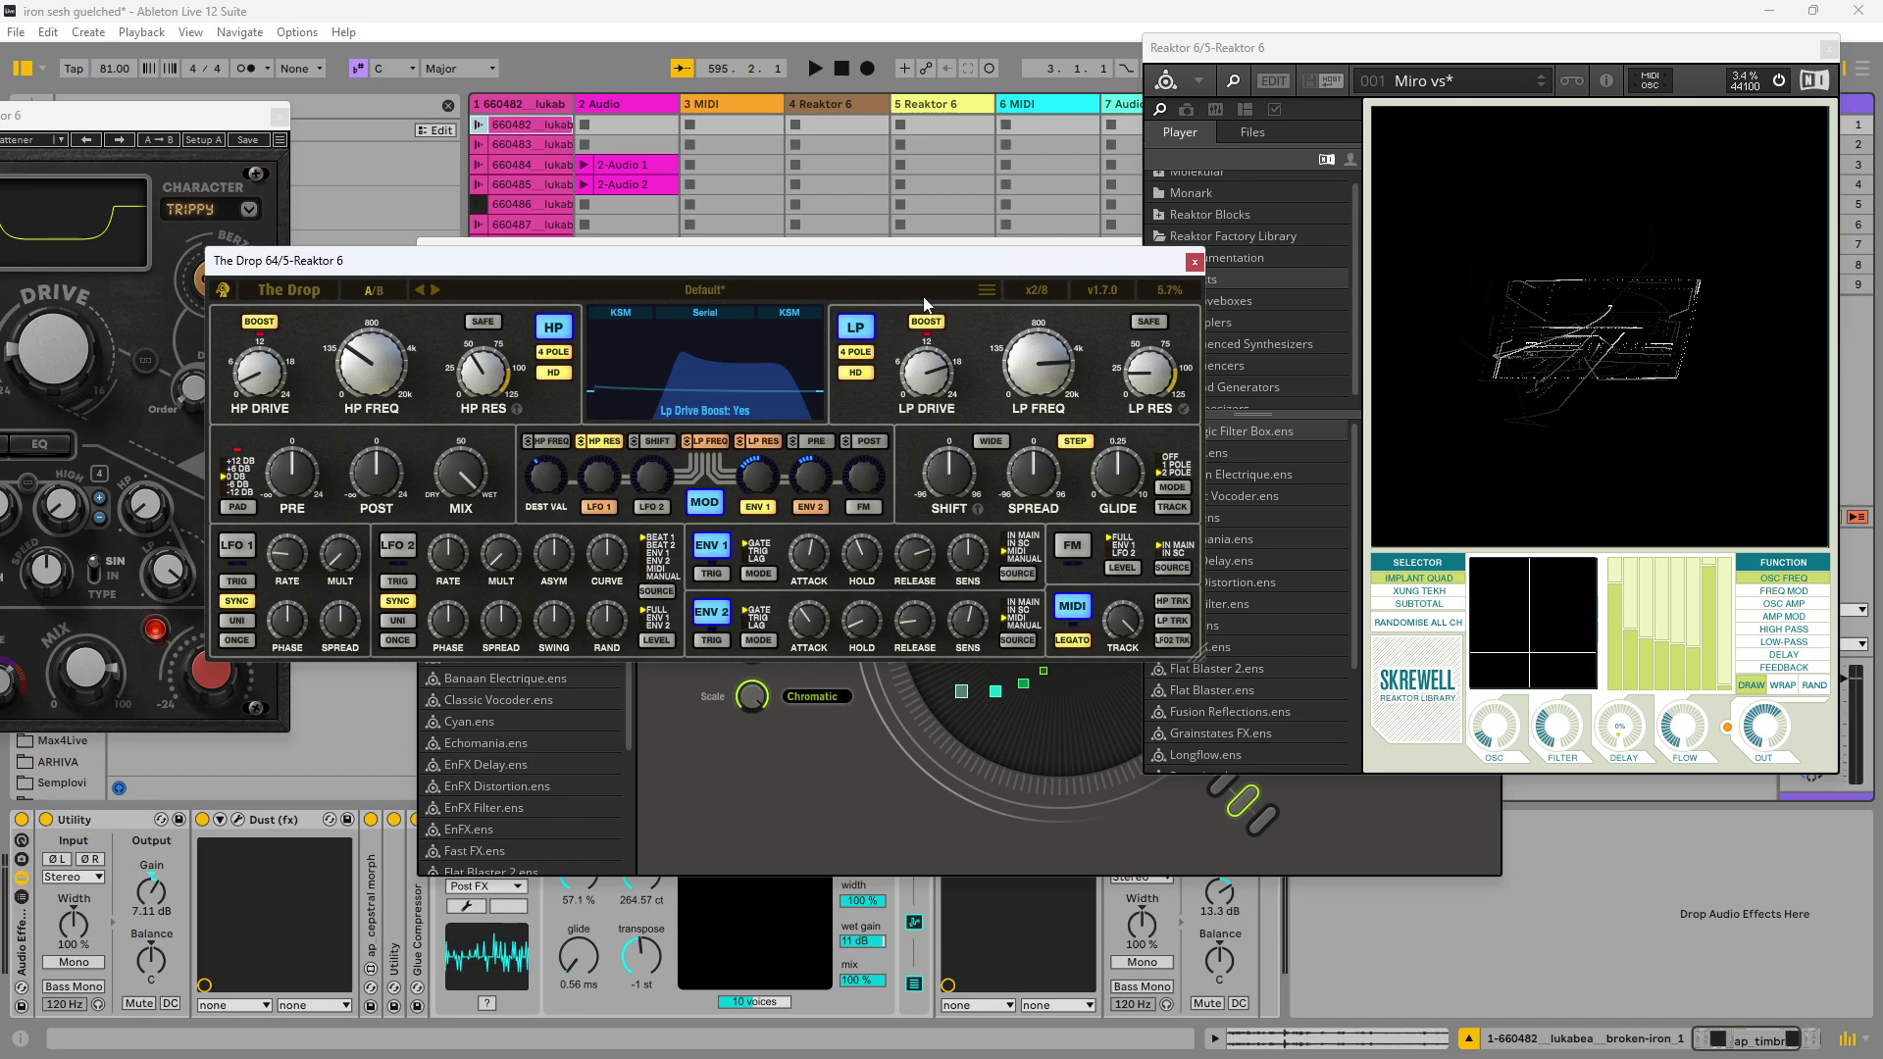
# Step: Close the floating plug-in windows of The Drop, Spiral, Skrewell and the Berzerk distortion to clear the Session view
pyautogui.click(1066, 245)
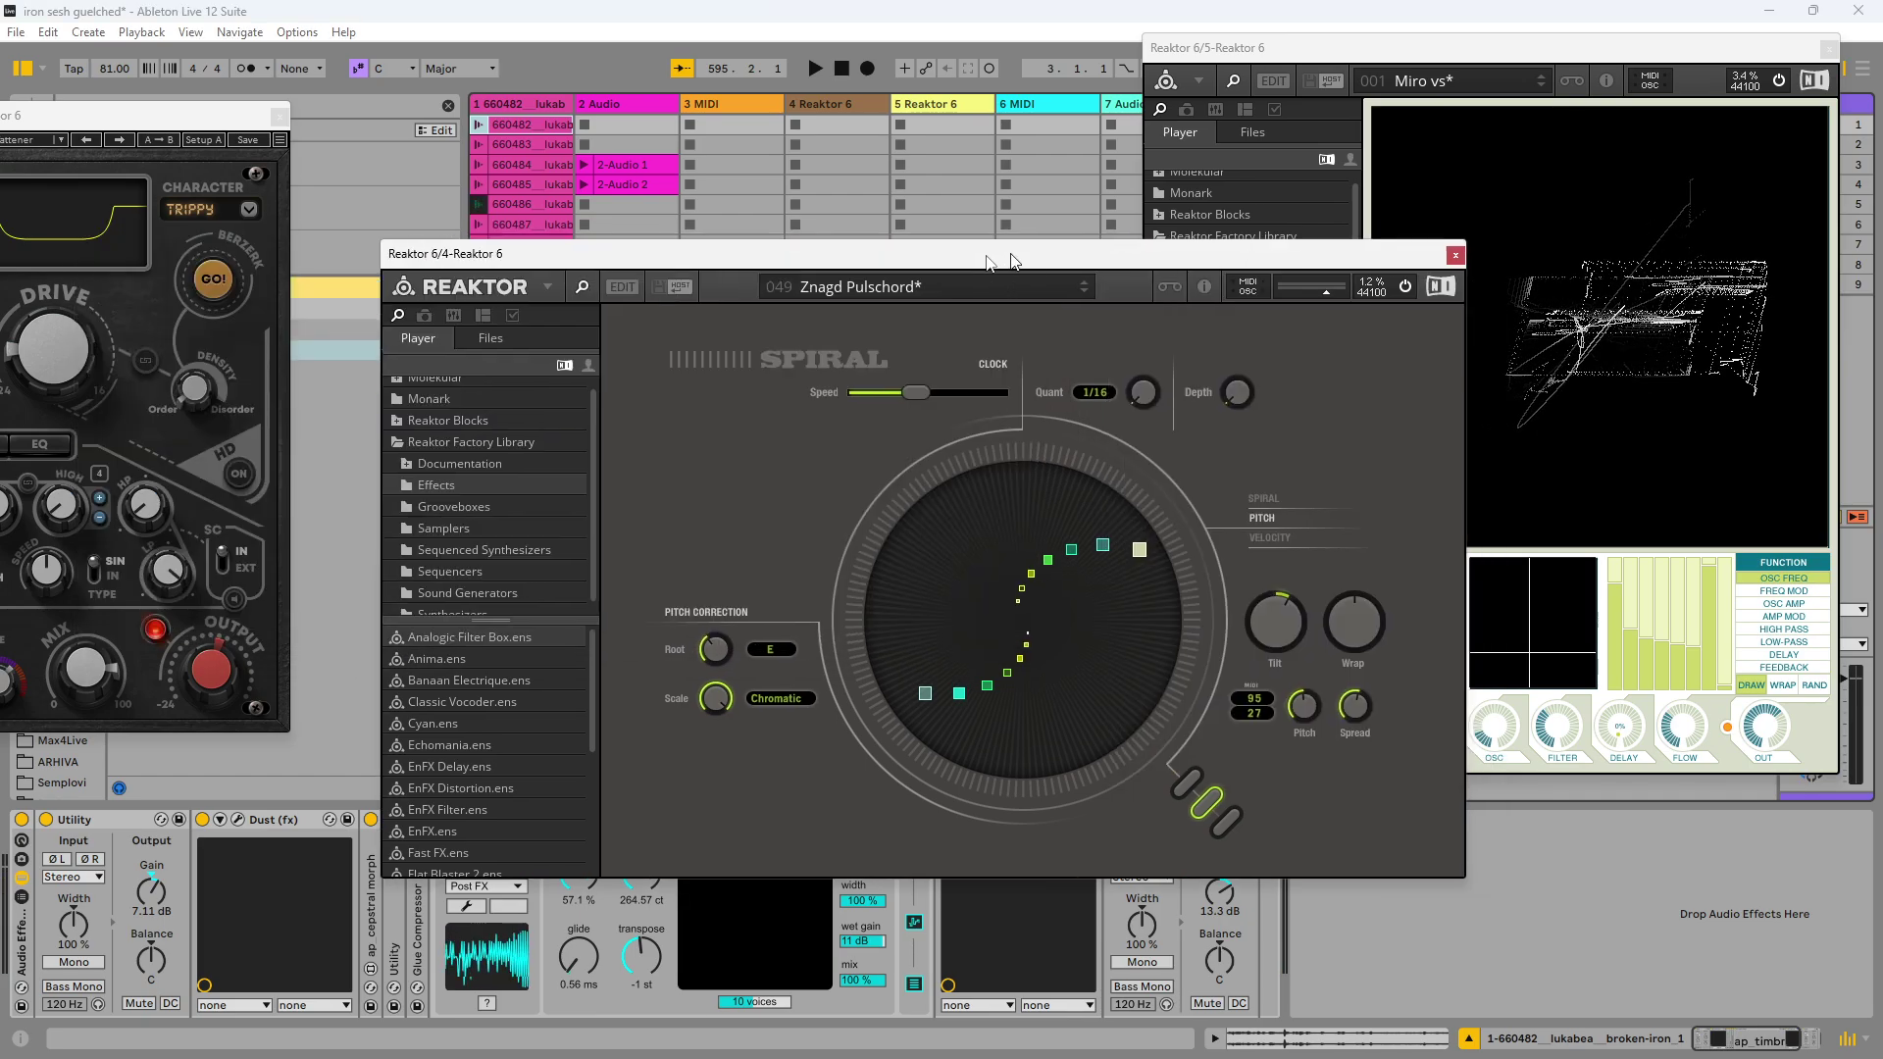
pyautogui.click(1100, 263)
pyautogui.moveTo(1223, 52); pyautogui.dragTo(706, 51)
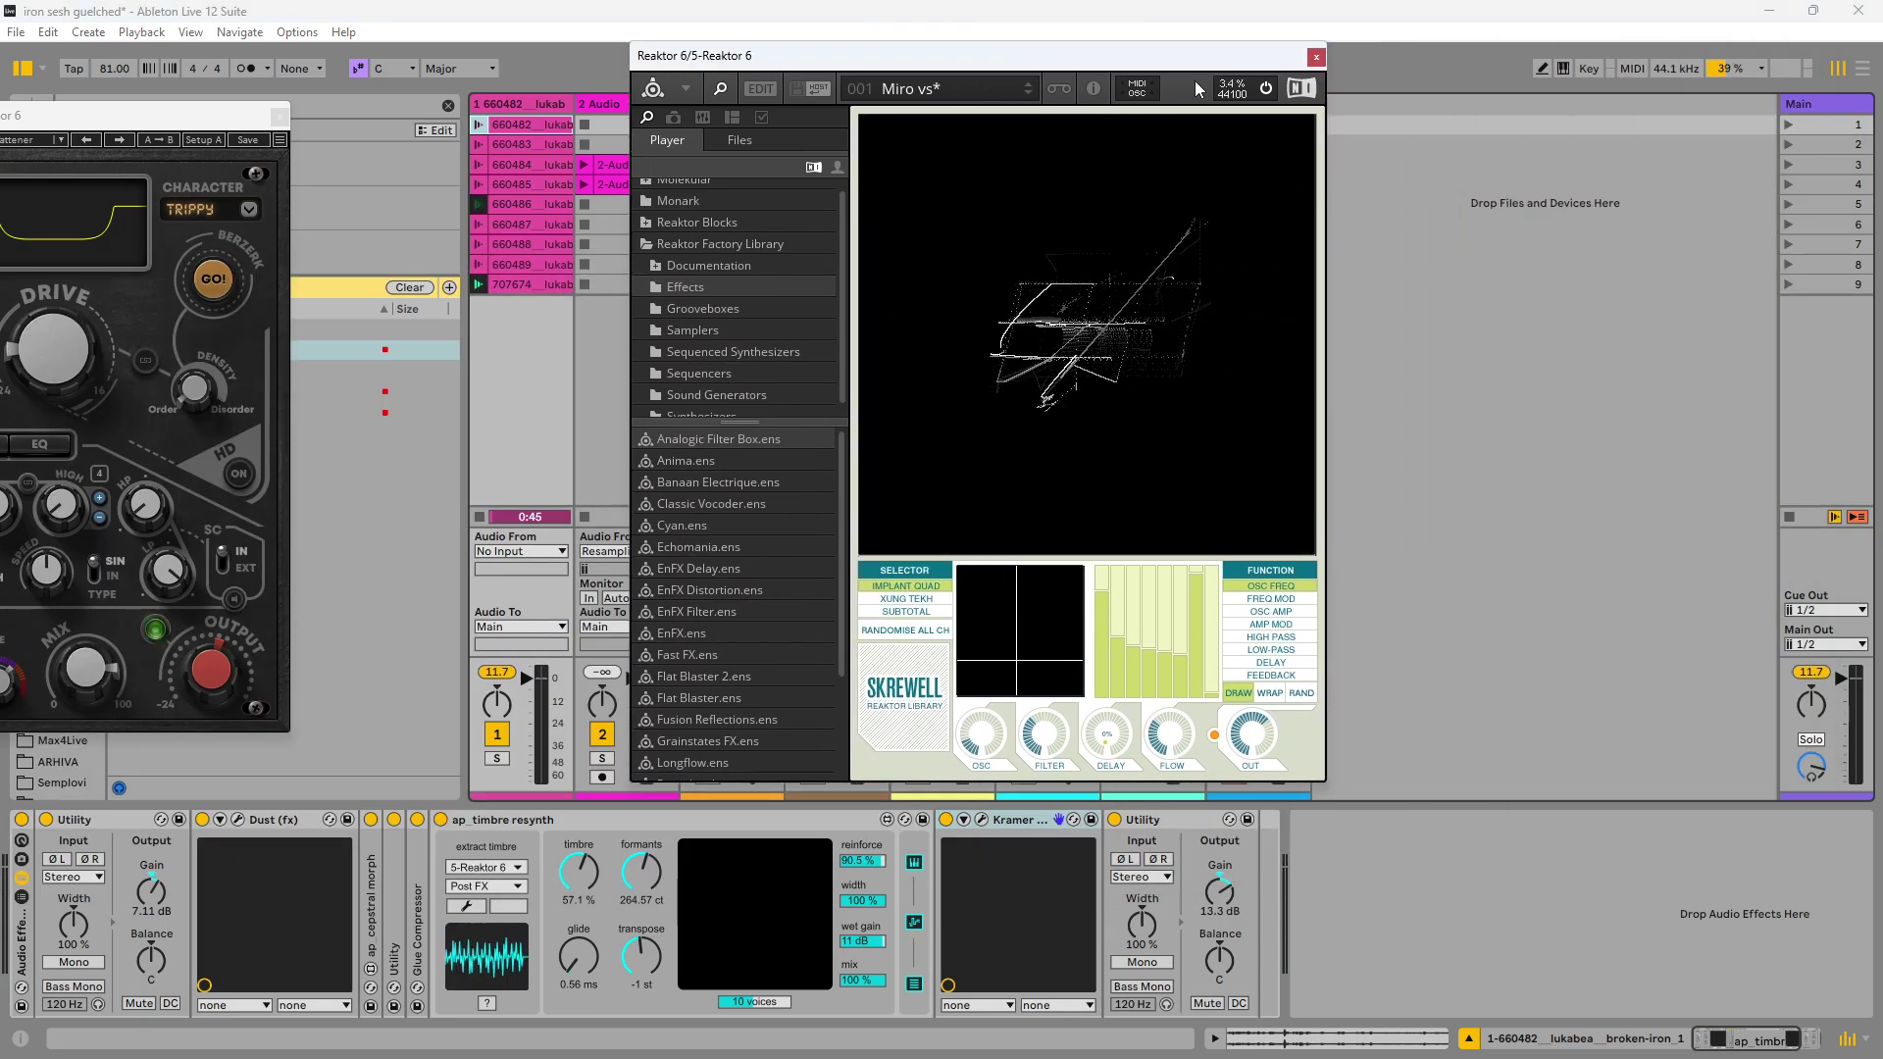
pyautogui.click(1312, 48)
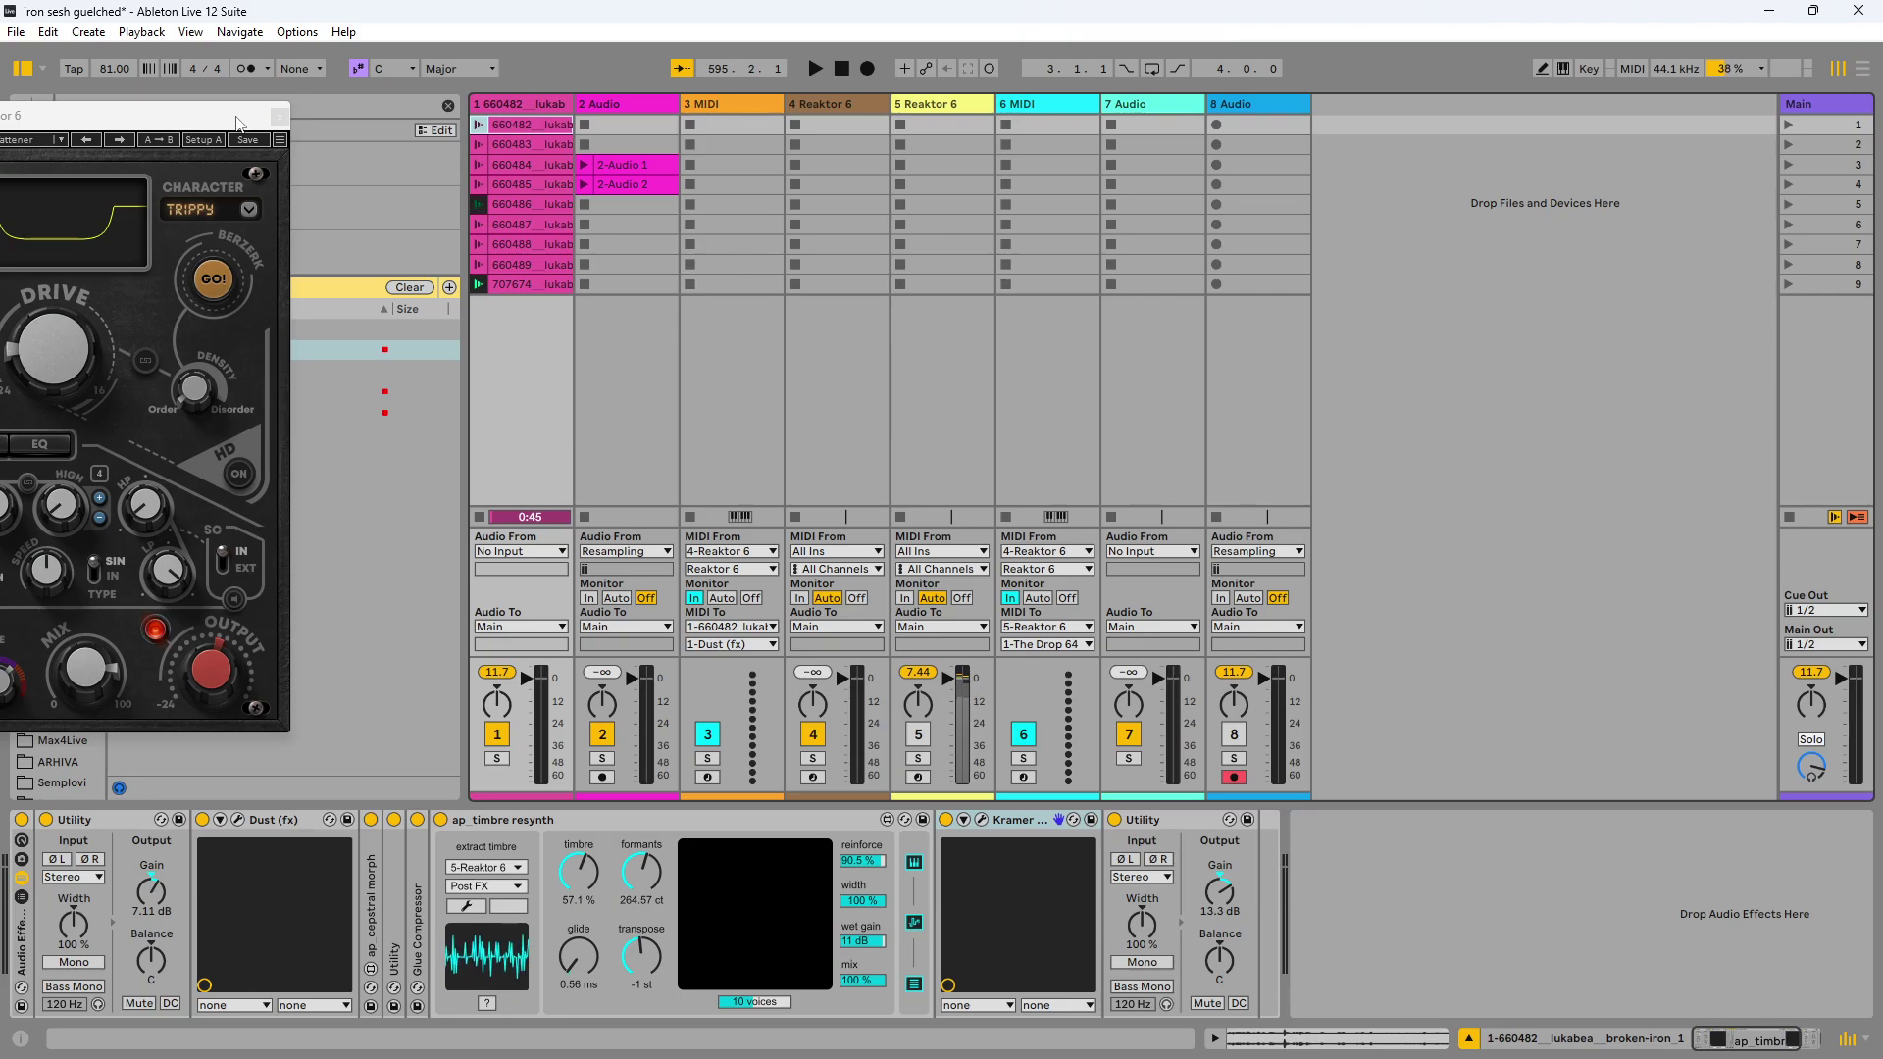
pyautogui.moveTo(236, 122); pyautogui.dragTo(804, 114)
pyautogui.click(849, 108)
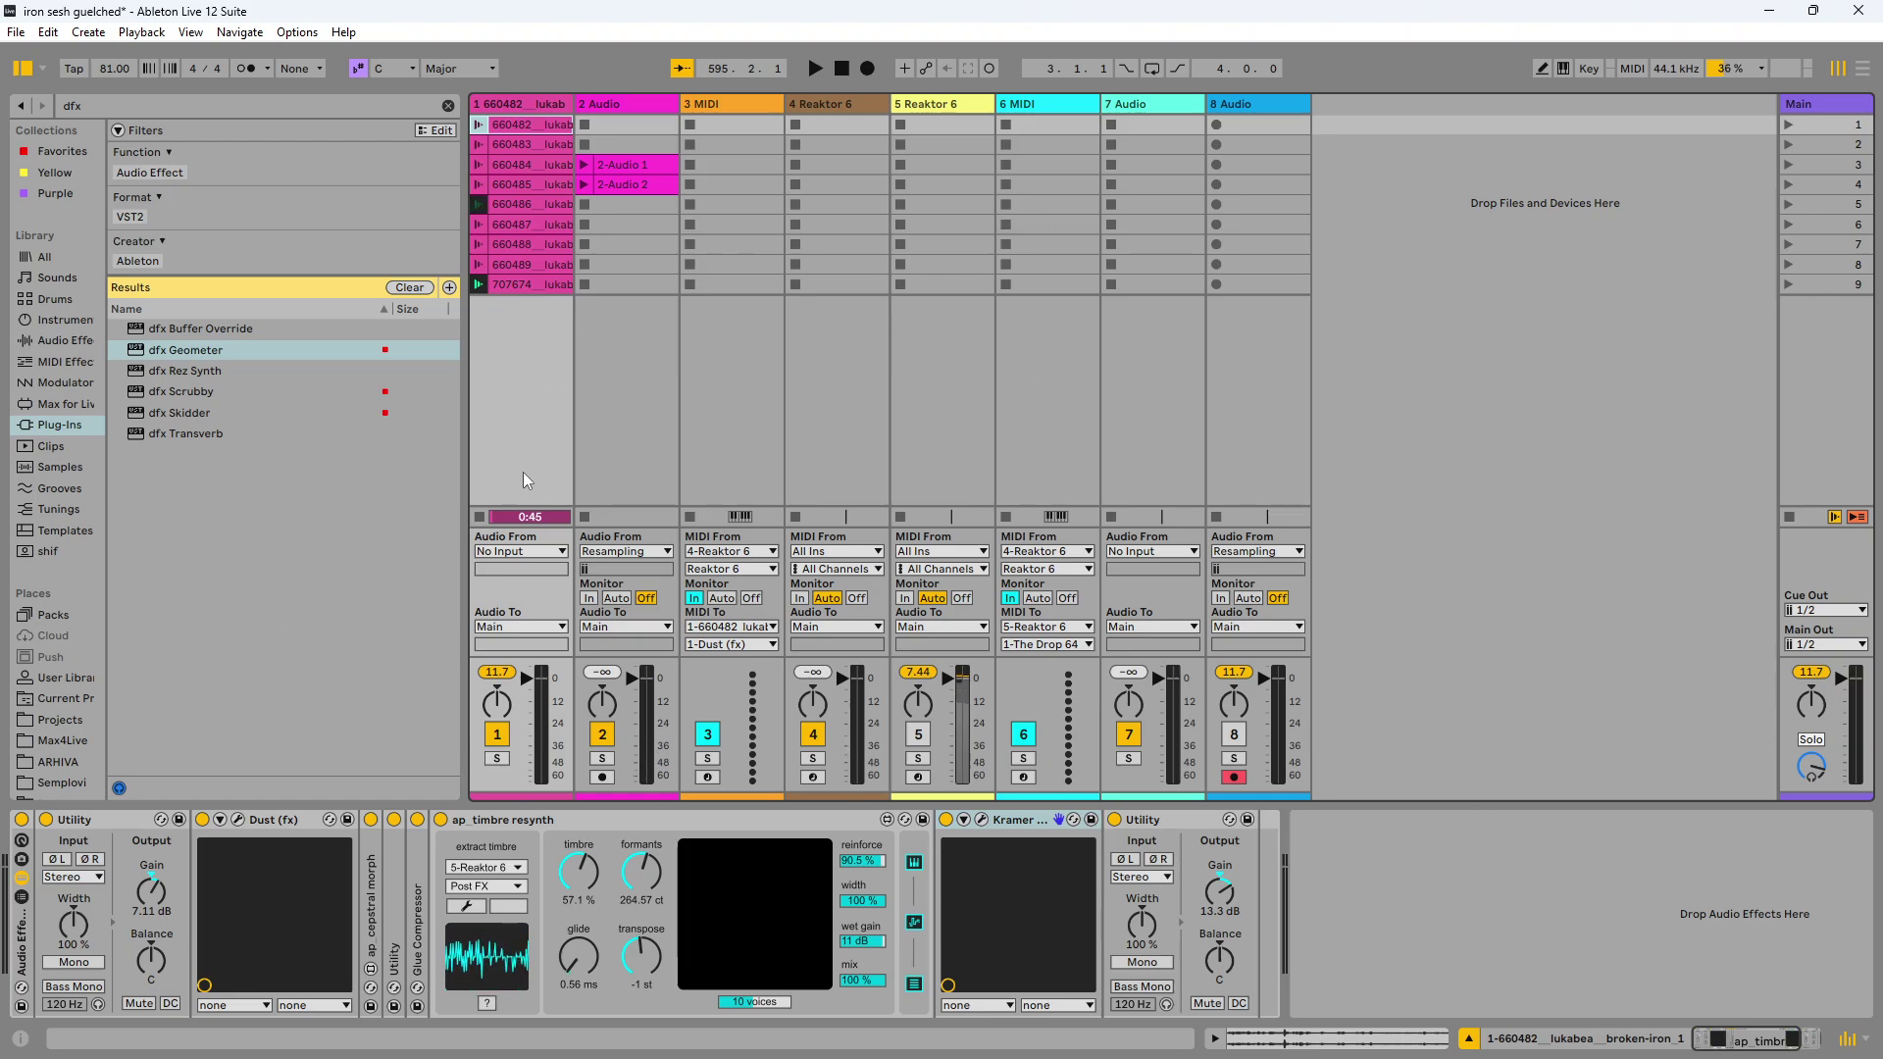
# Step: Switch to OBS and bring its main window with the recording controls to the front
pyautogui.moveTo(838, 1035)
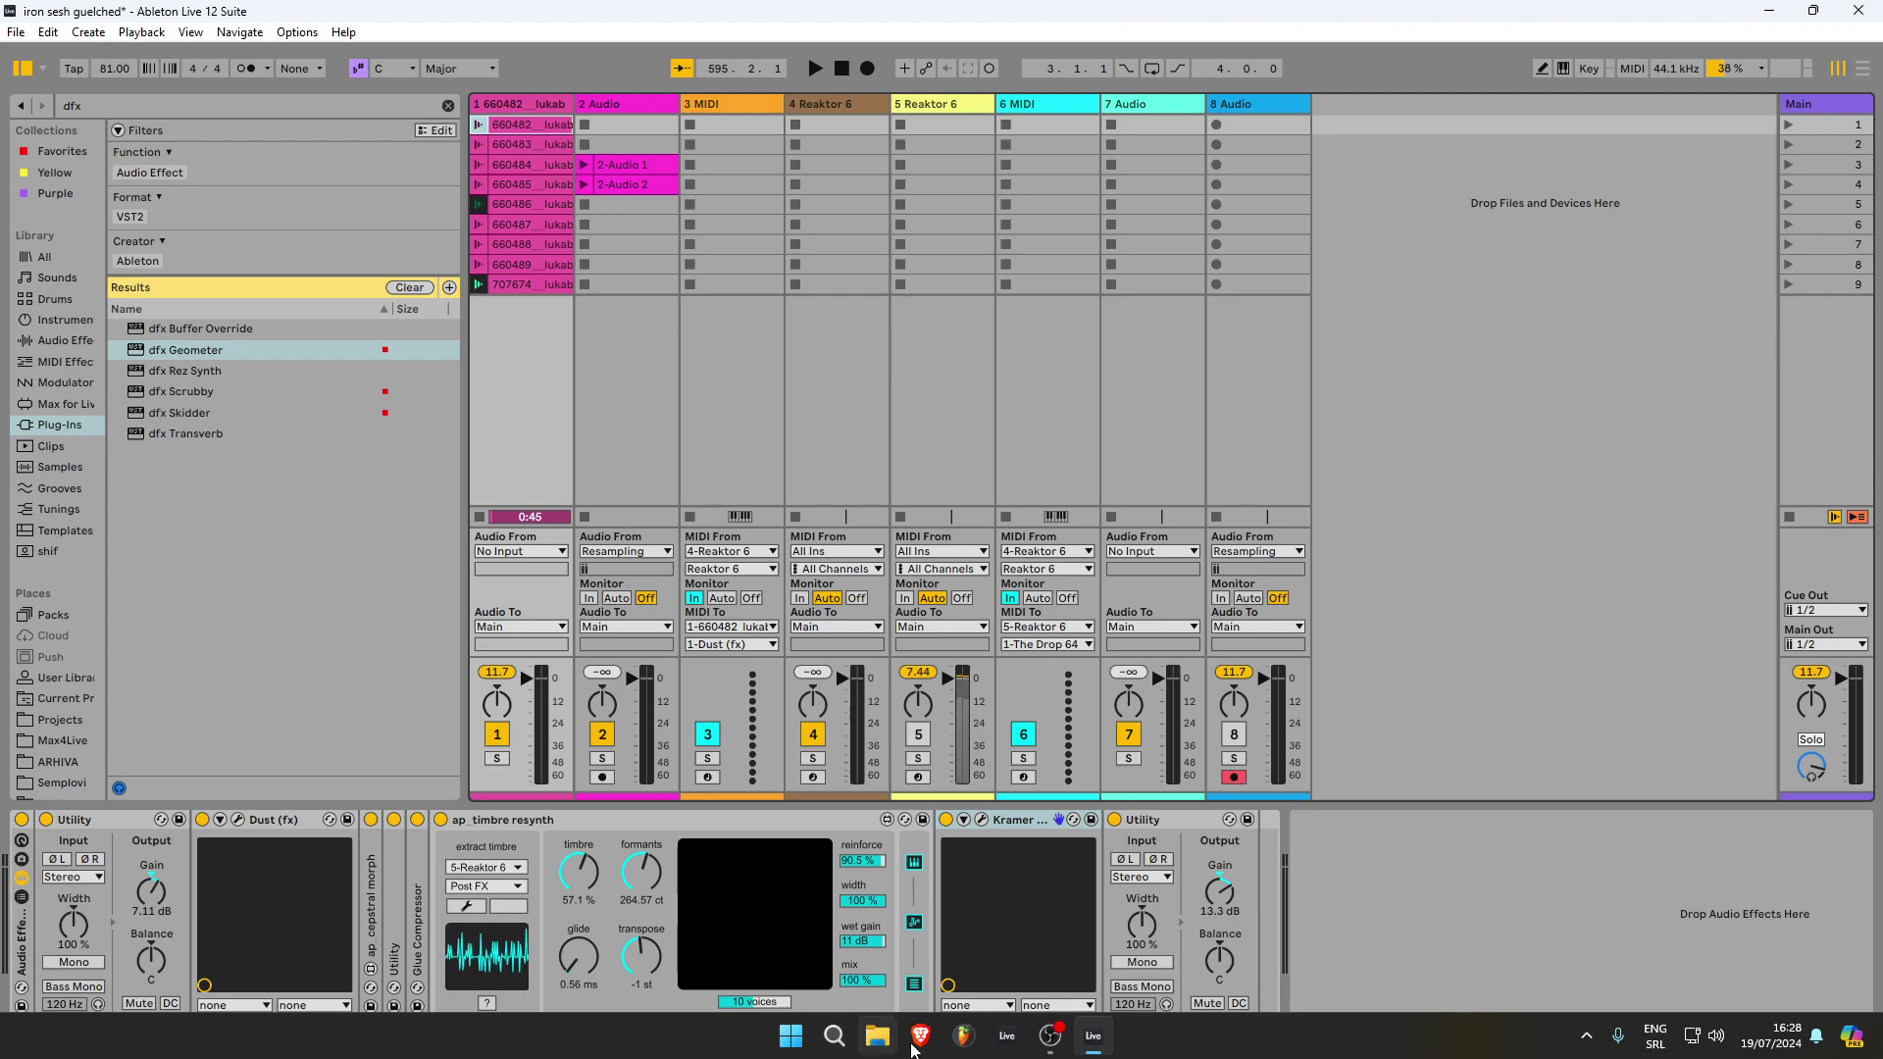
pyautogui.click(1049, 1035)
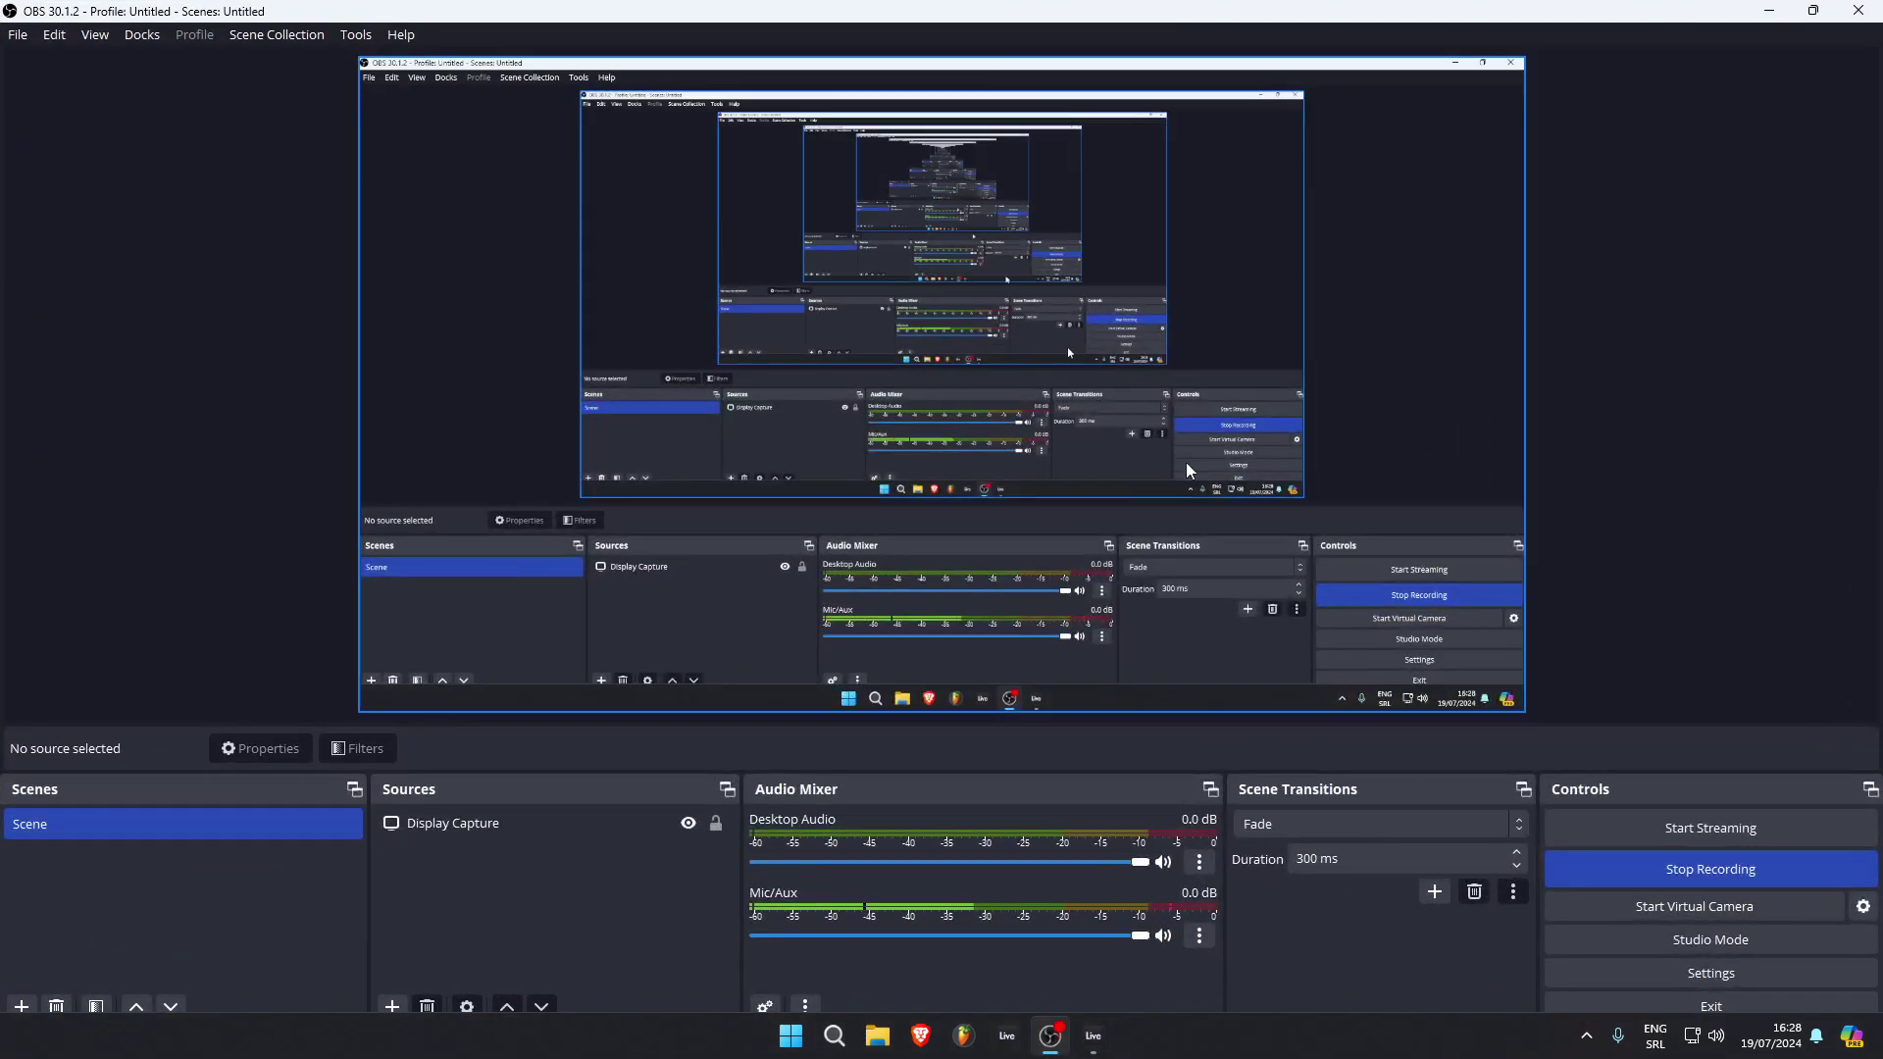